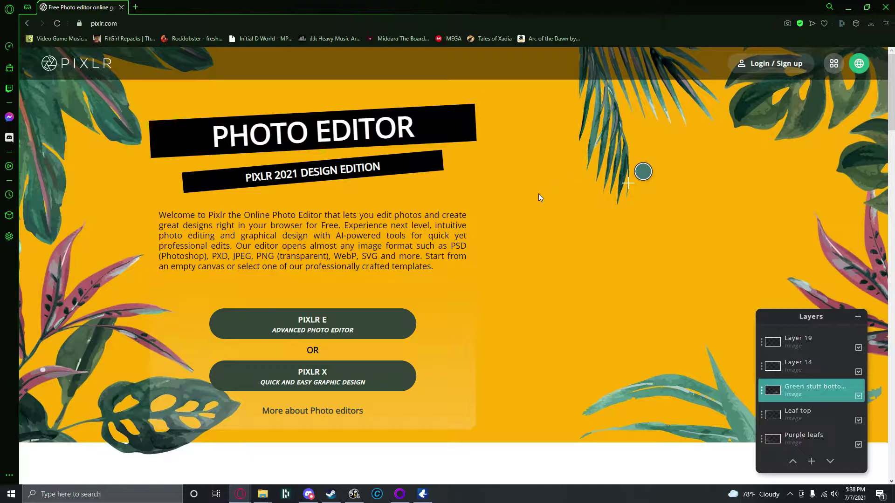
Open Pixlr X and create a blank 1200 x 1600 px image, entering a first name as its title
click(332, 380)
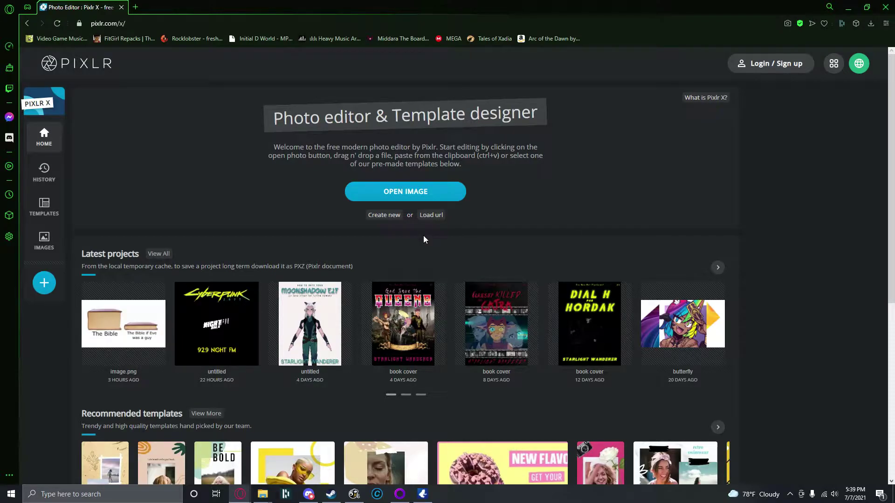
click(392, 217)
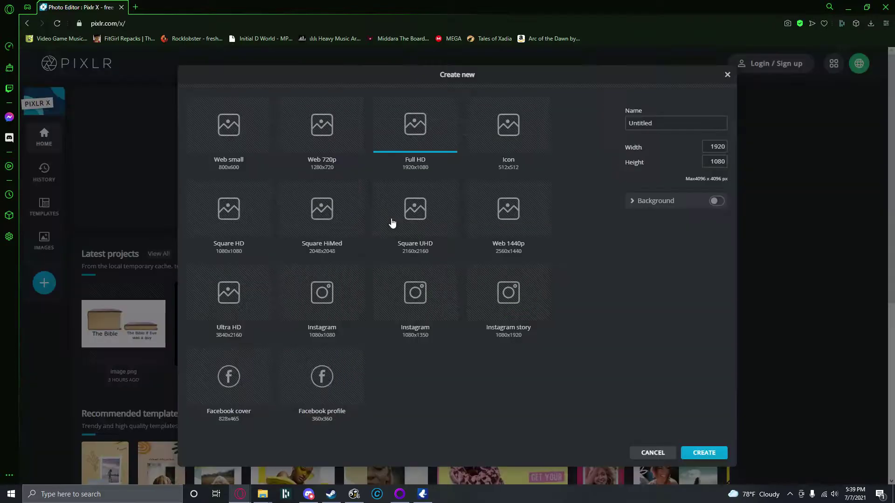
click(713, 149)
text(1200)
key(Tab)
text(1600)
click(698, 319)
click(648, 123)
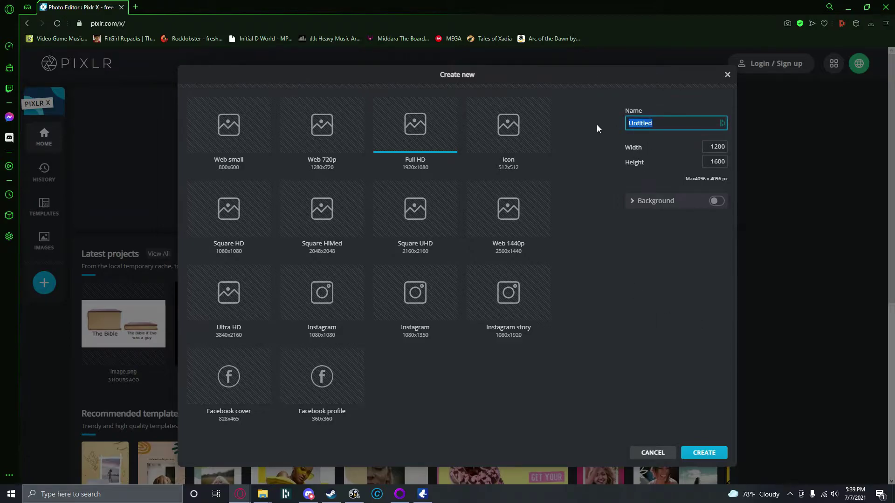
text(Claudia)
click(697, 455)
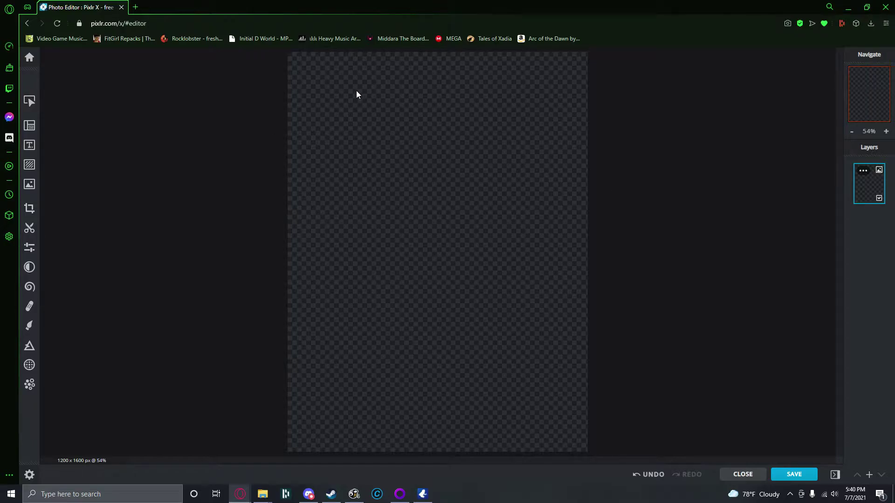
Switch to the Arrange tool on the blank canvas
key(v)
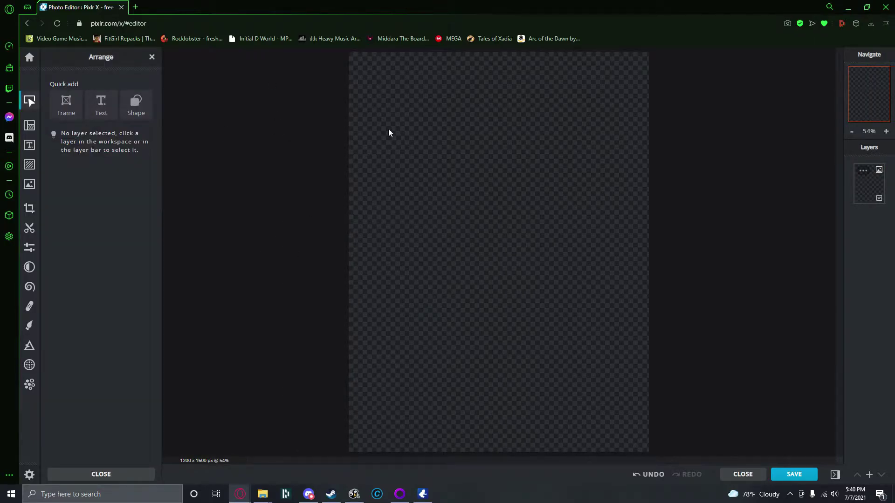
scroll(389, 175, up, 3)
scroll(391, 211, down, 5)
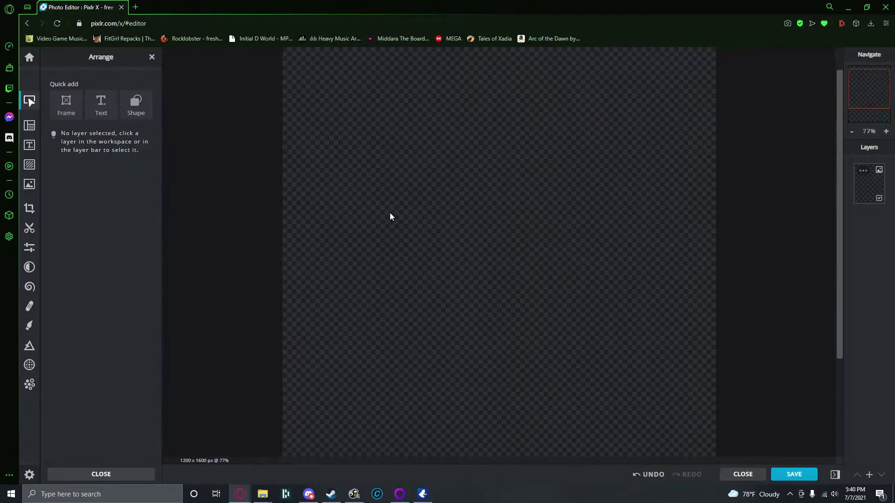
scroll(457, 210, up, 1)
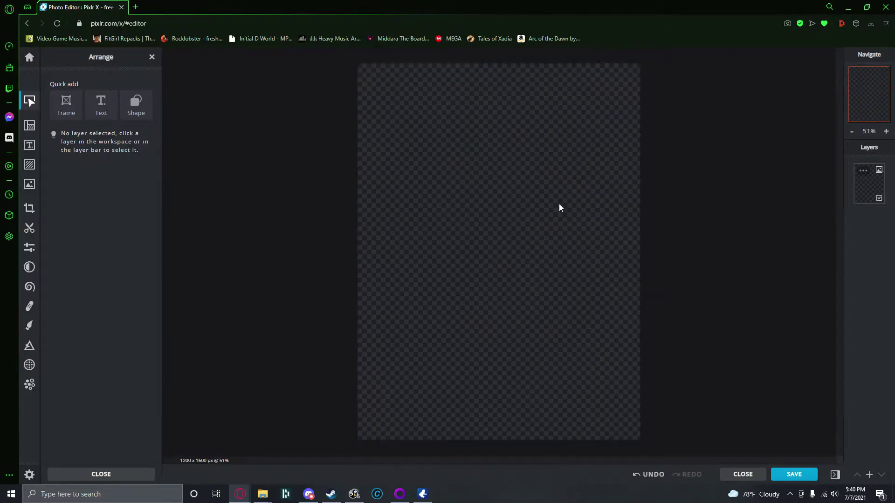
scroll(489, 239, up, 2)
scroll(489, 239, down, 2)
scroll(489, 239, up, 1)
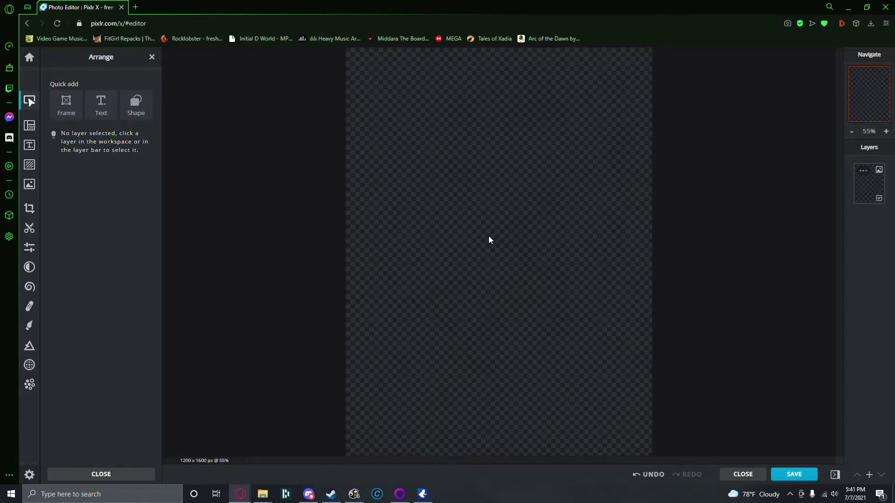
scroll(573, 205, down, 1)
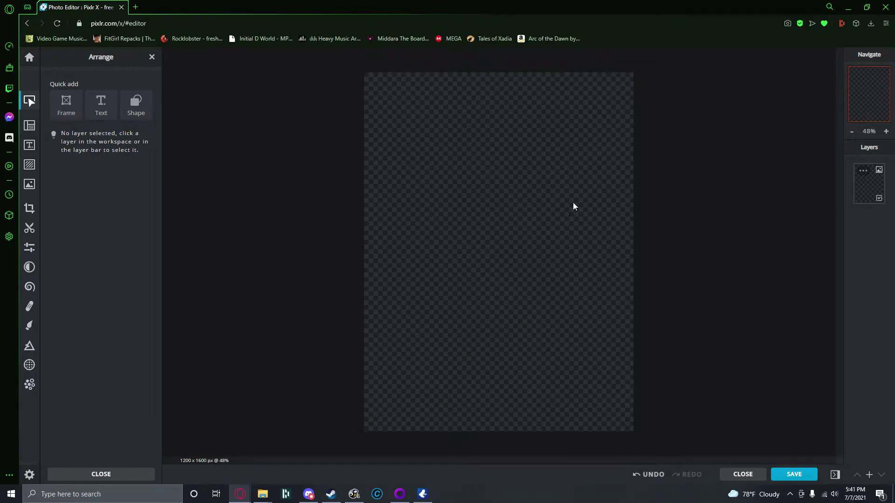
click(33, 107)
click(33, 107)
scroll(561, 234, up, 3)
scroll(561, 234, down, 2)
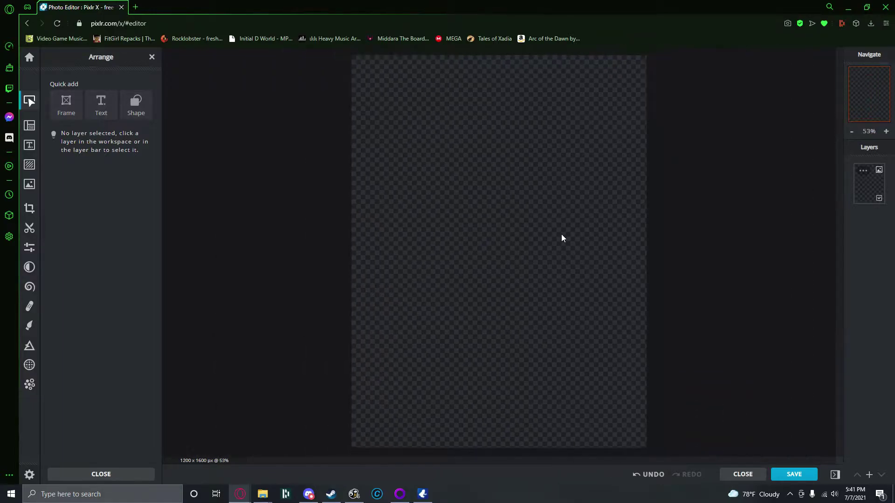
scroll(561, 238, down, 1)
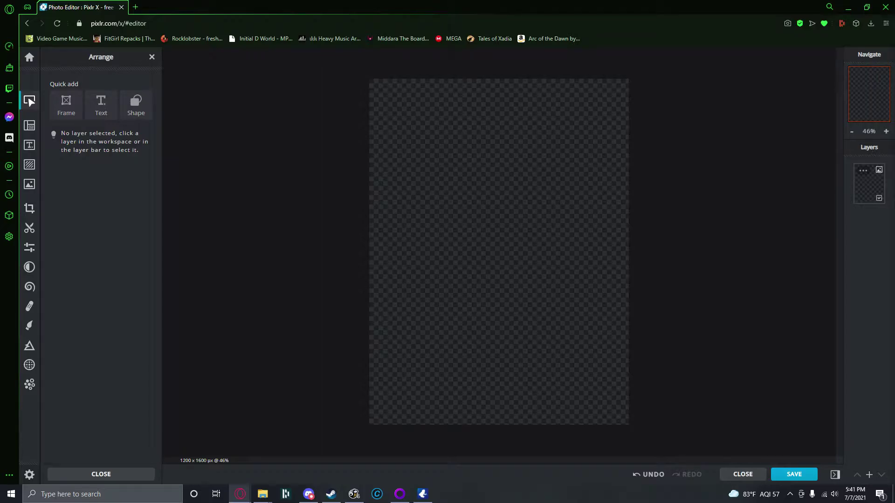
Paste the copied photo of the two-button pantsuit and place it in the canvas's upper left area
key(ctrl+v)
drag(454, 244, 433, 159)
click(527, 202)
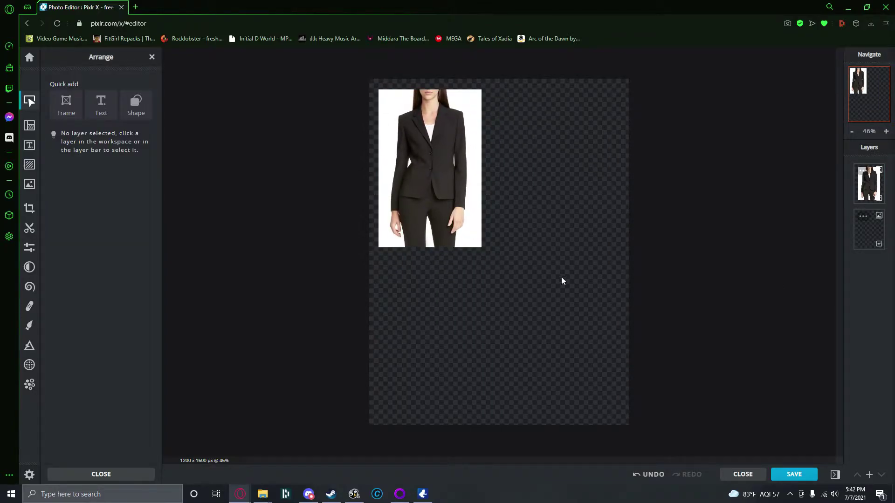
Paste the photo of the double-breasted blazer with turtleneck, shrink it, and place it beside the pantsuit photo
key(ctrl+v)
drag(464, 166, 493, 269)
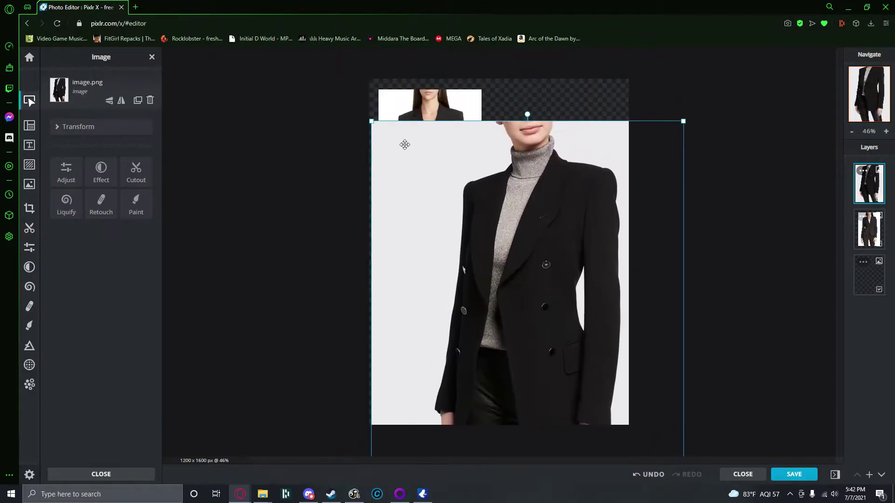
drag(373, 122, 465, 252)
drag(558, 320, 575, 153)
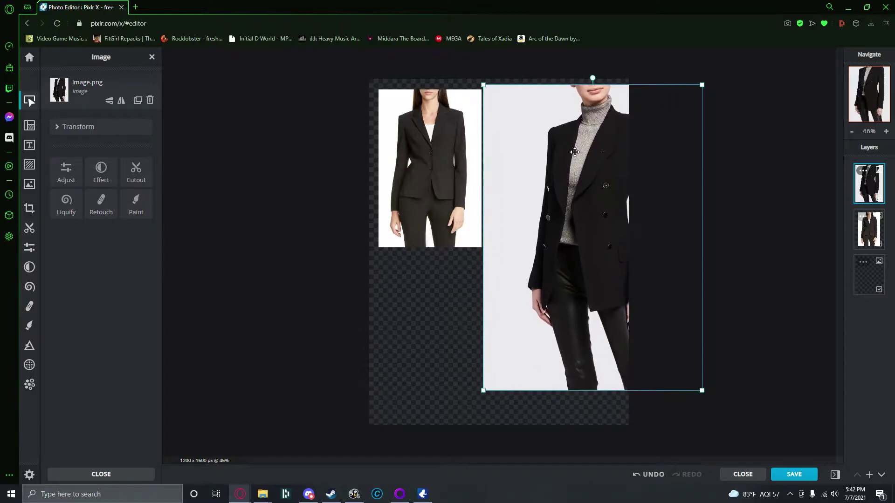
drag(486, 87, 554, 151)
drag(598, 243, 514, 144)
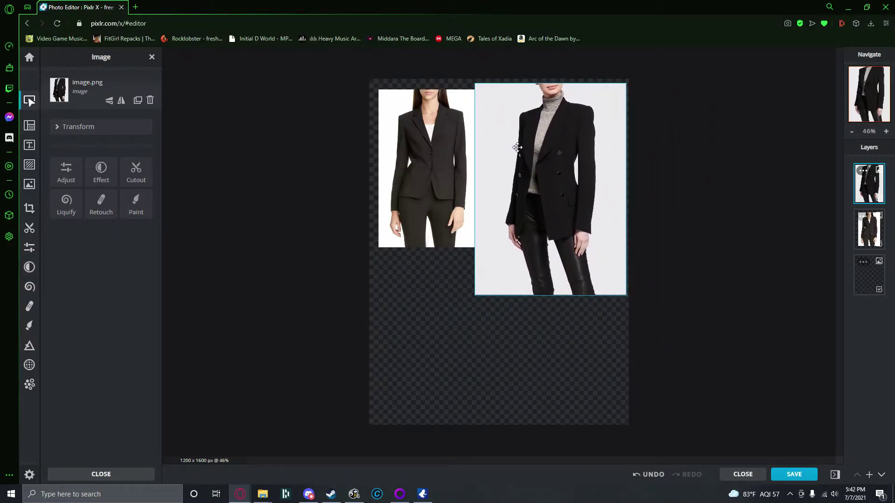
click(769, 296)
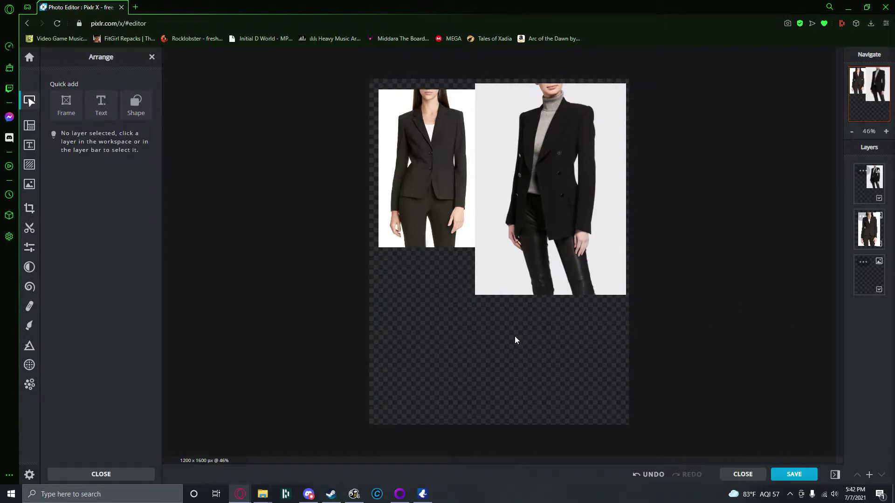
Paste the photo of the blonde woman in the navy blazer and scale it down until her whole figure fits the canvas
key(ctrl+v)
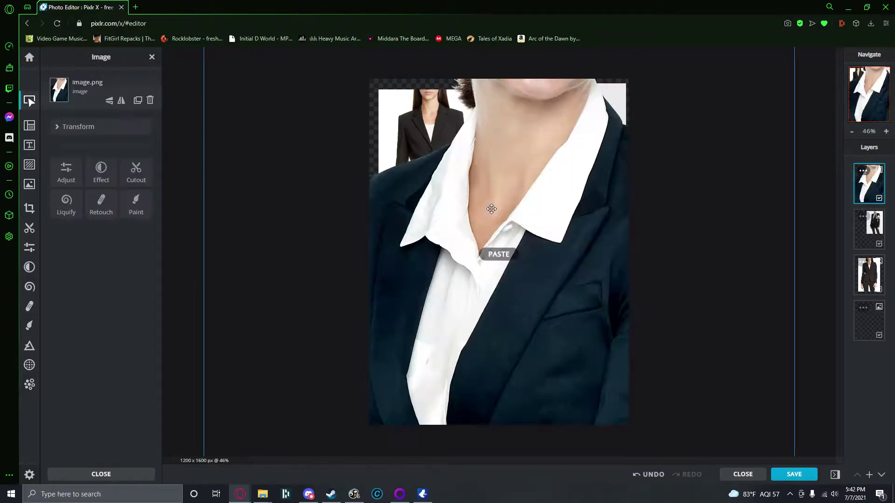
drag(474, 212, 666, 414)
drag(692, 457, 476, 135)
drag(566, 254, 535, 207)
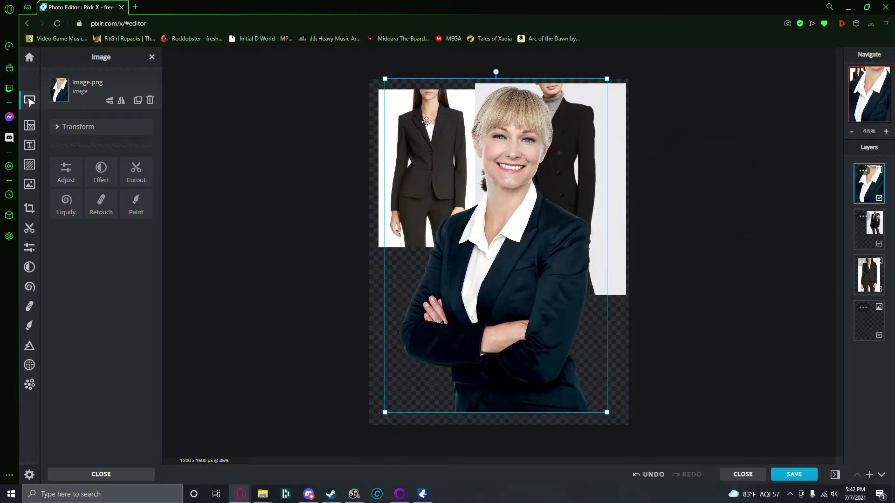
drag(385, 78, 409, 113)
drag(515, 268, 480, 270)
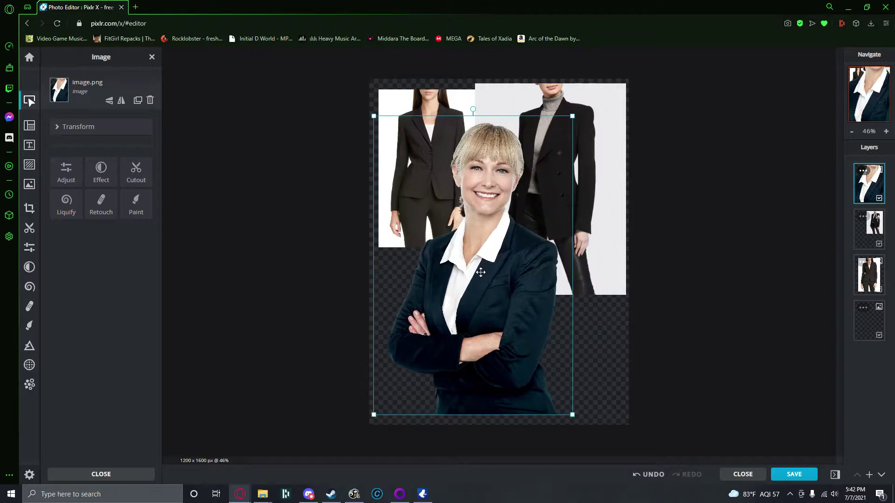
click(607, 341)
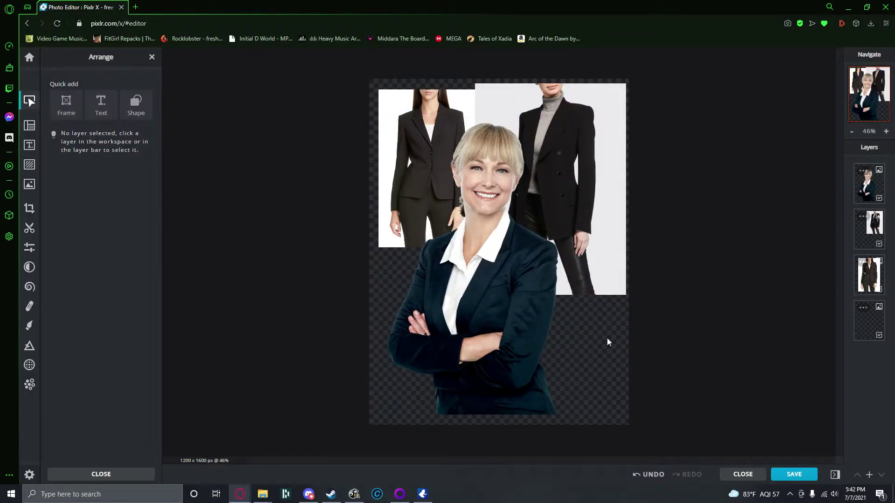
Shrink the navy blazer photo into the canvas's lower left area and shift the turtleneck photo slightly down along the right edge
drag(477, 249, 469, 269)
drag(495, 311, 498, 295)
drag(566, 99, 569, 100)
click(477, 301)
drag(477, 305, 471, 310)
drag(559, 115, 499, 197)
click(505, 333)
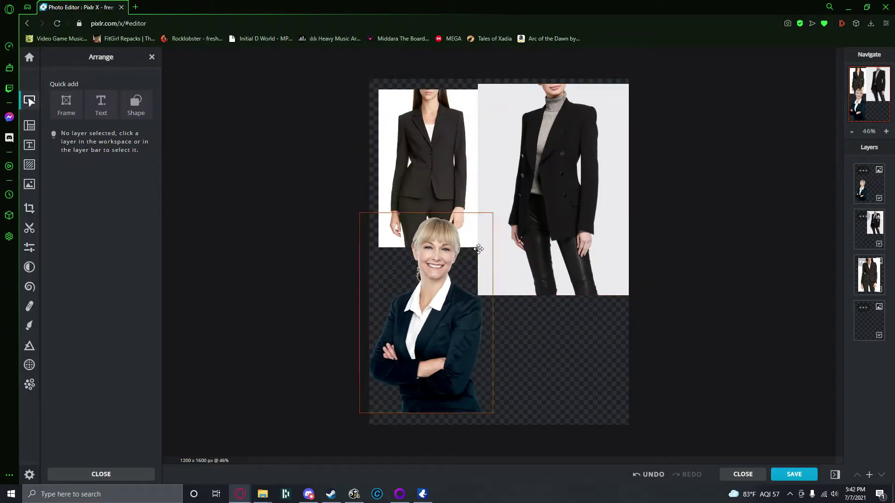
drag(461, 291, 472, 300)
click(558, 195)
drag(558, 195, 561, 202)
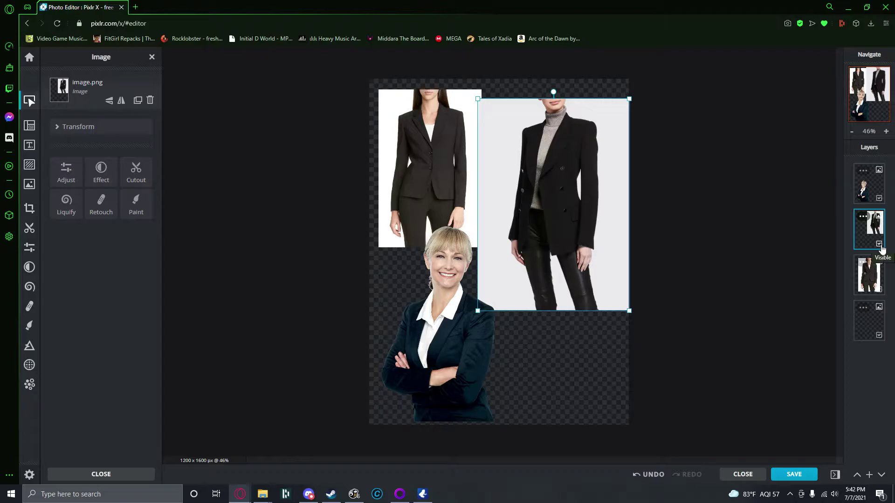
Hide the navy blazer and turtleneck photo layers, leaving the pantsuit layer visible
click(877, 278)
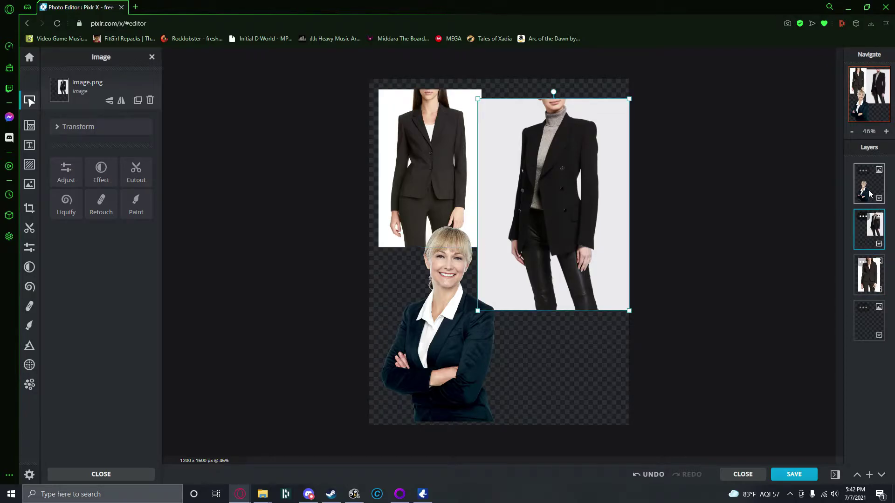
click(882, 205)
click(879, 198)
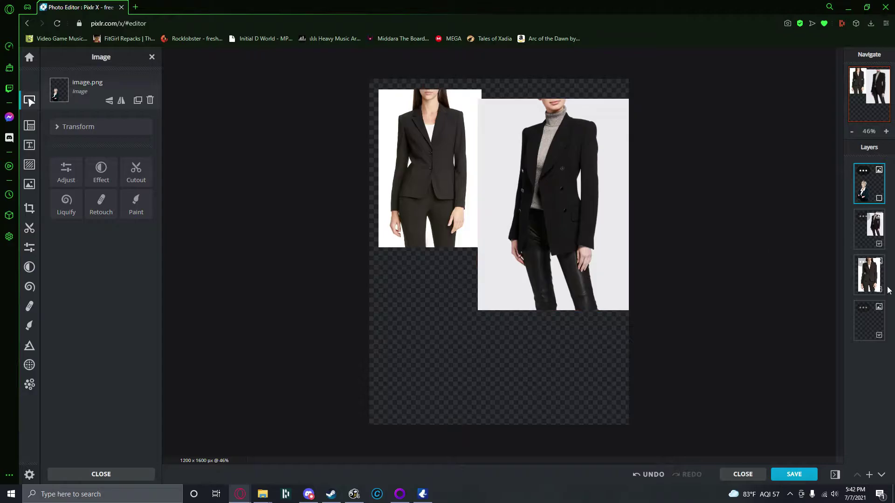
click(879, 198)
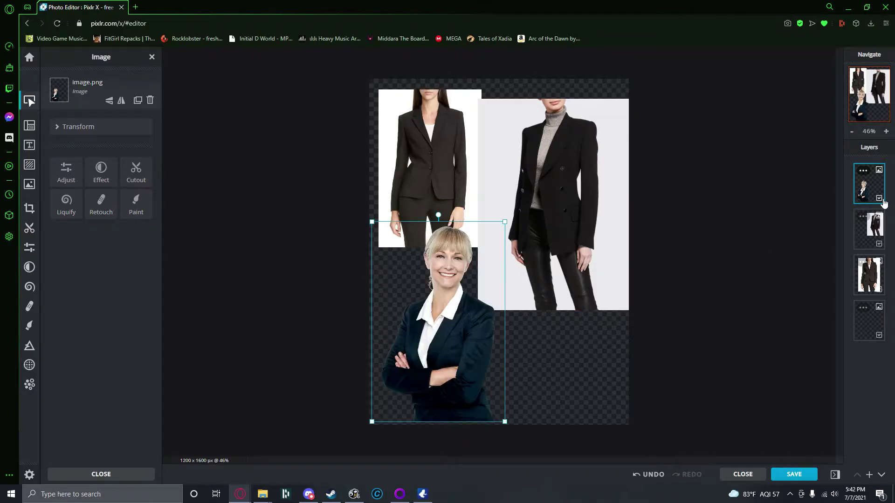
click(879, 244)
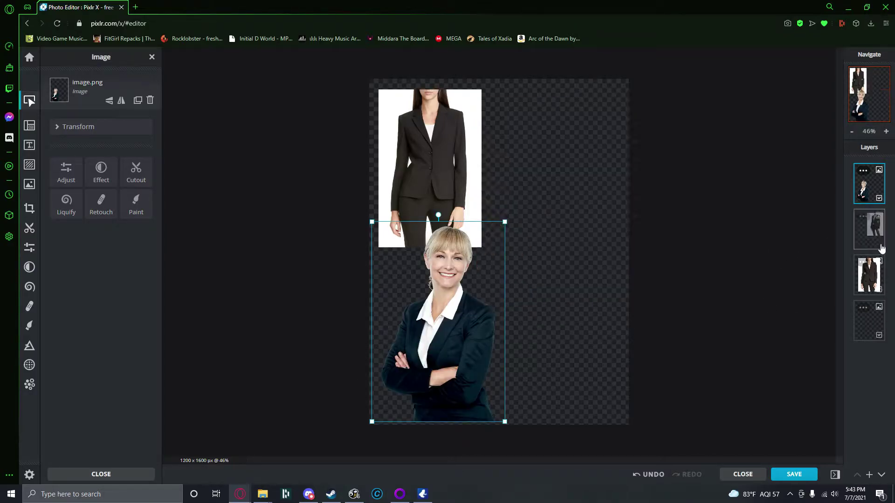
click(880, 198)
Move the pantsuit photo to the middle of the canvas and deselect it
drag(431, 154, 486, 225)
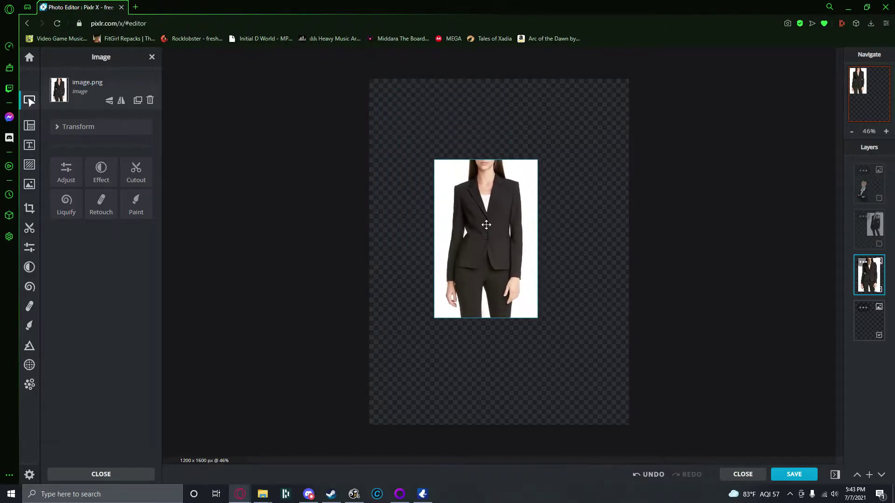
scroll(485, 217, up, 3)
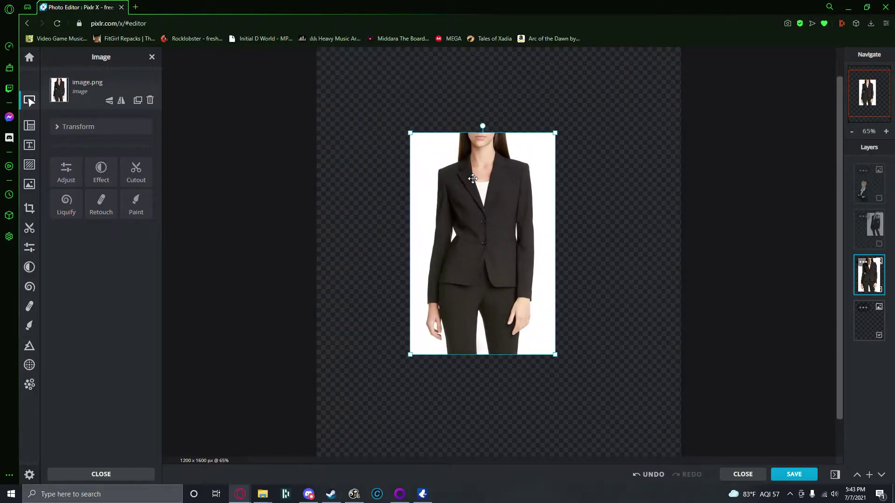
drag(472, 178, 473, 176)
click(403, 242)
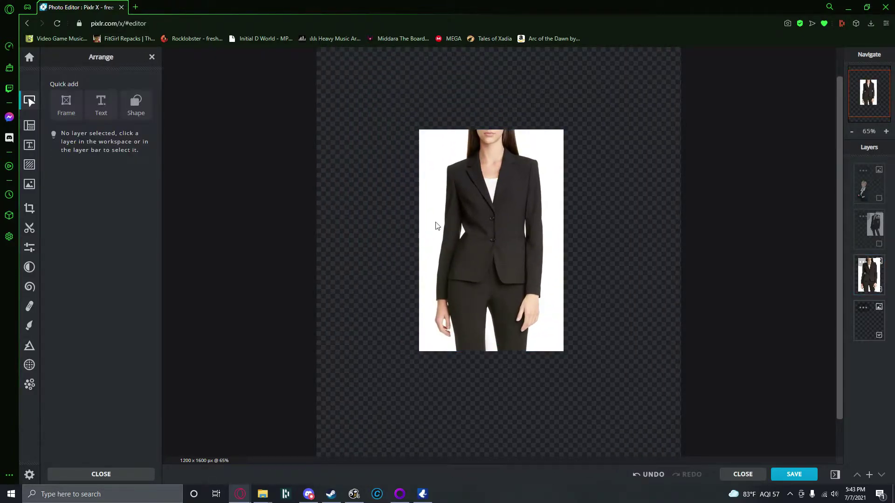
Start a cutout on the pantsuit photo and set its mode to Remove
click(492, 209)
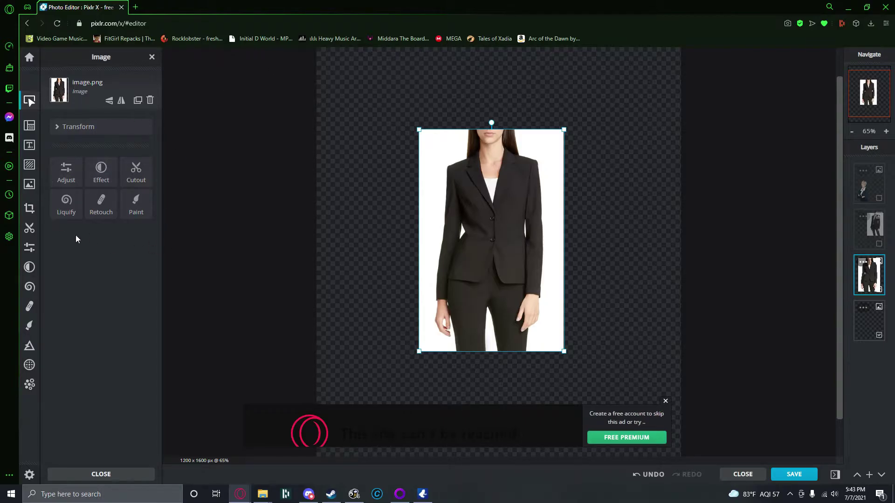
click(138, 177)
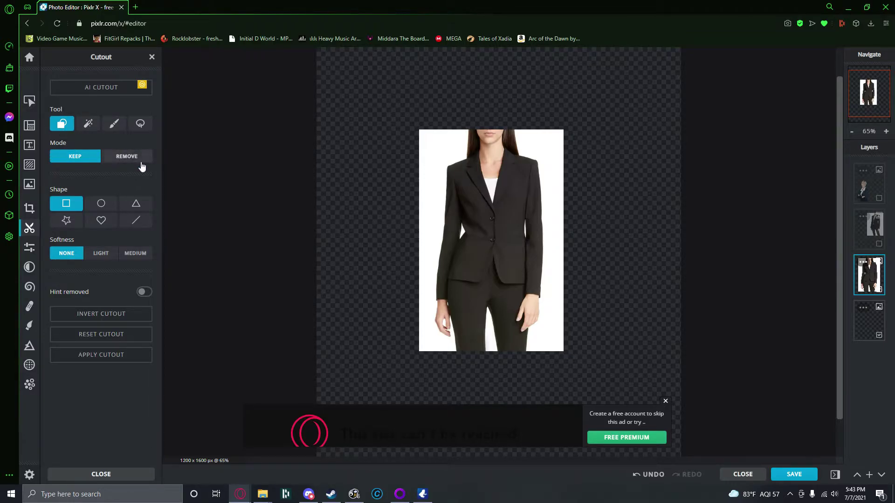
click(146, 157)
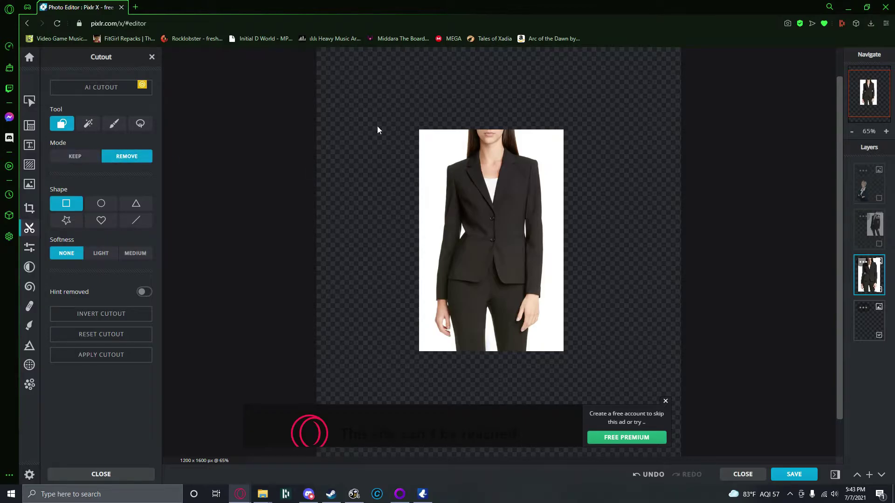
Try a rectangular removal at the pantsuit photo's upper left corner, undo it, and switch to the magic wand cutout
drag(458, 162, 457, 162)
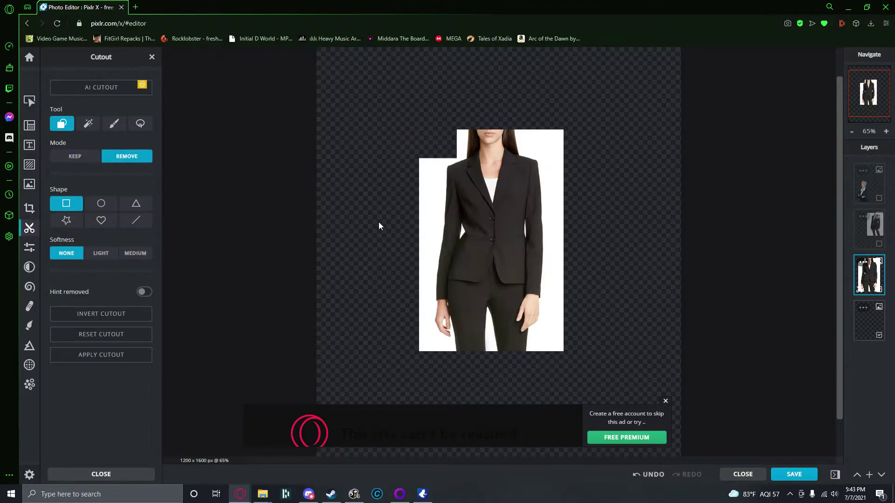
key(ctrl+z)
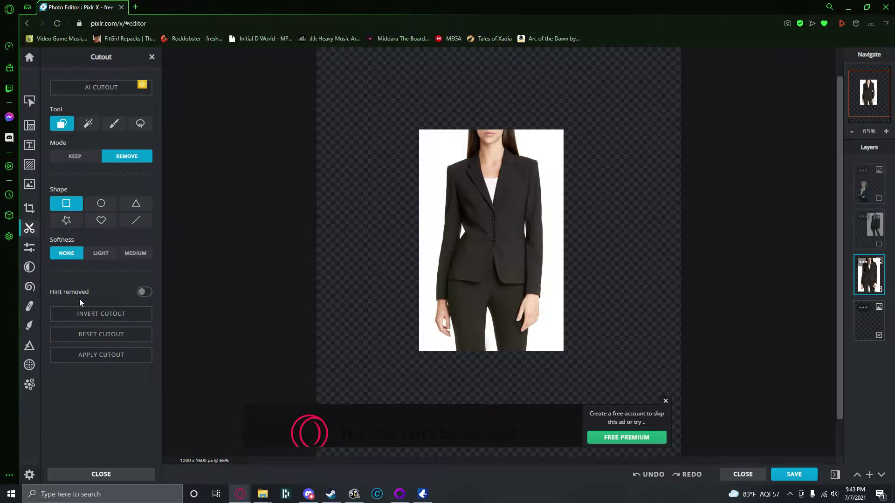
click(89, 125)
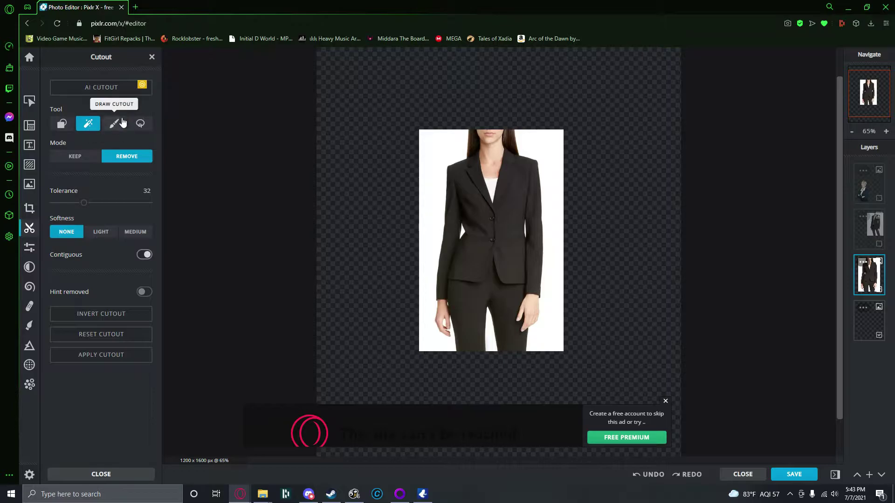
Try a freehand lasso removal in the white background beside the blazer's left shoulder, and undo it
click(116, 127)
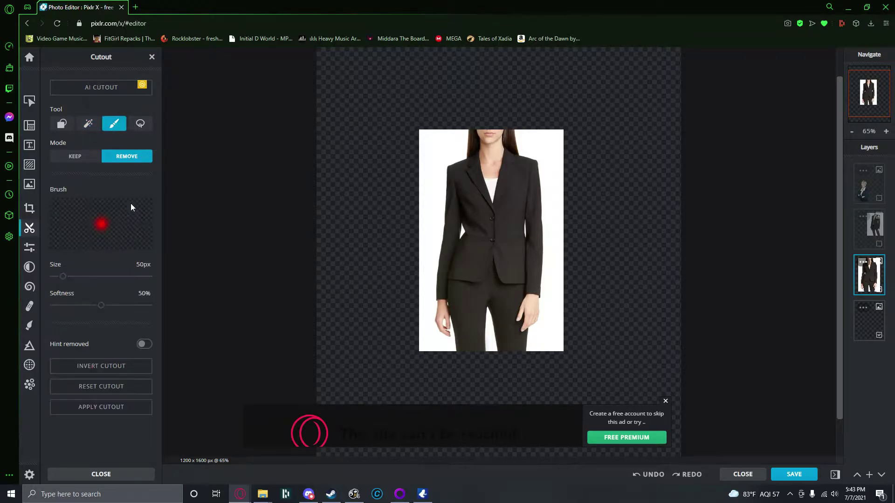
click(141, 124)
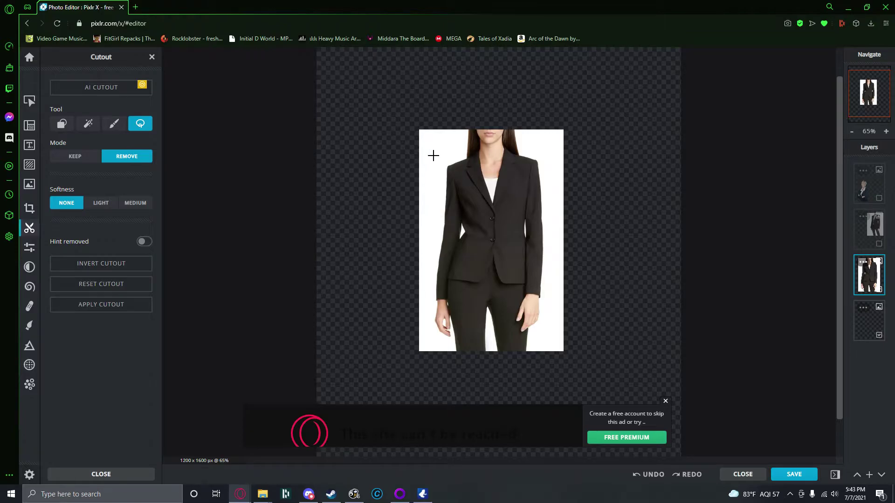
mouse_move(453, 152)
mouse_down()
mouse_move(442, 180)
mouse_move(464, 155)
mouse_move(459, 141)
mouse_up()
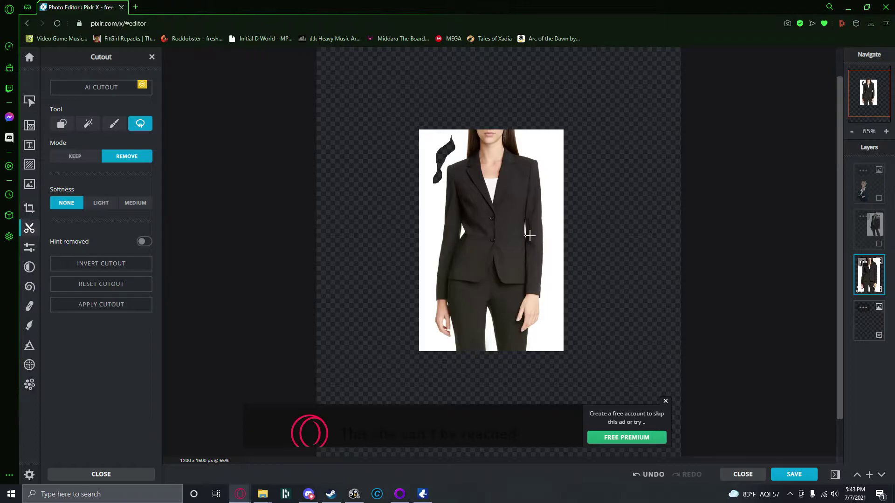
key(ctrl+z)
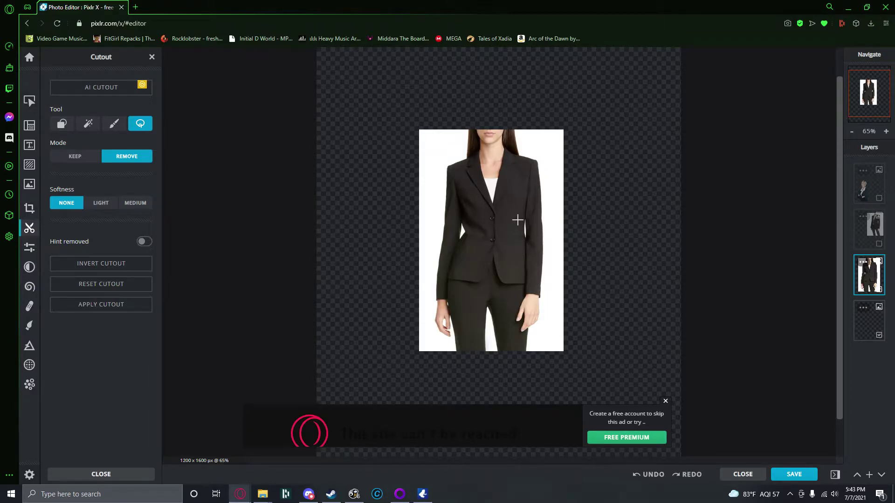
Try removing the white background along the pantsuit's left side with the magic wand at tolerance 32, and undo it
click(88, 123)
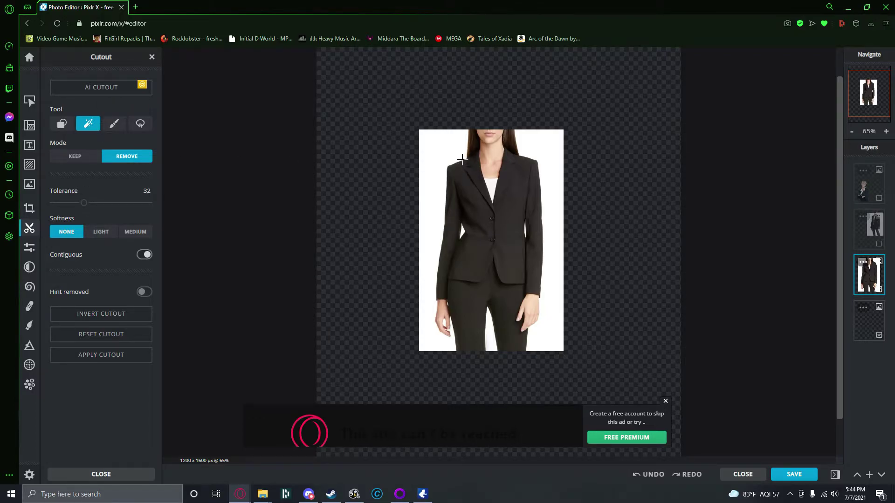
click(462, 160)
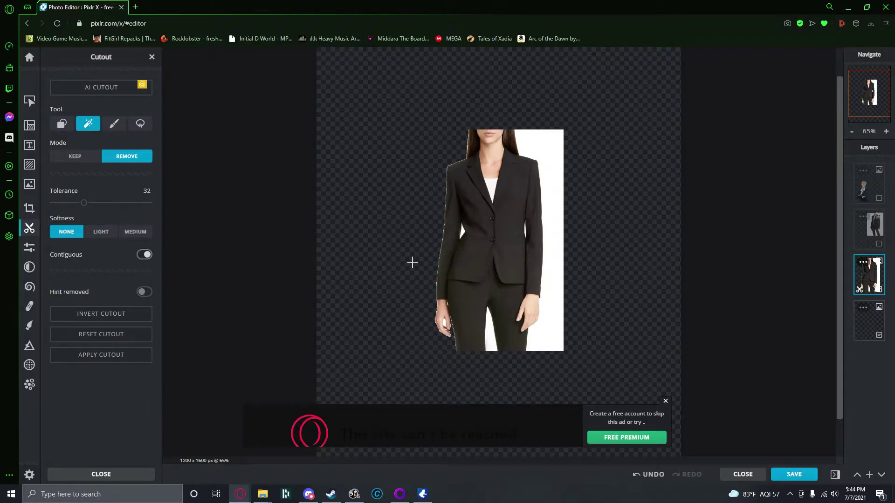
scroll(412, 263, up, 3)
scroll(380, 324, down, 1)
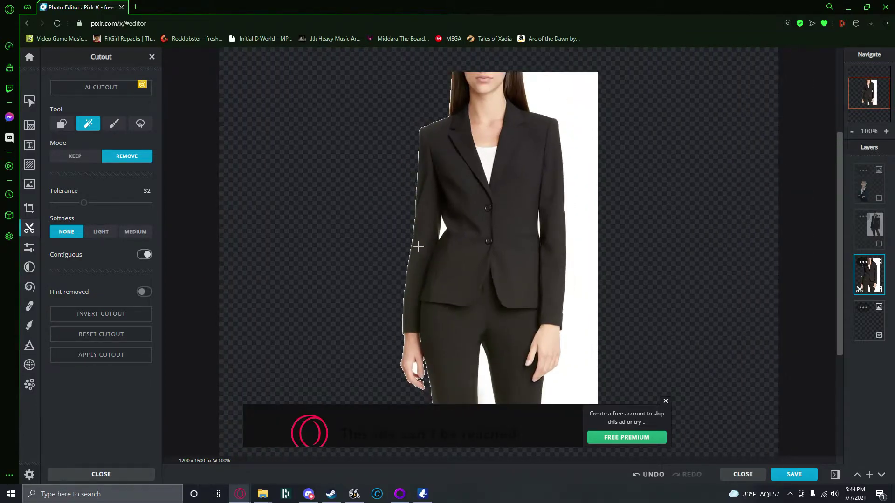
key(ctrl+z)
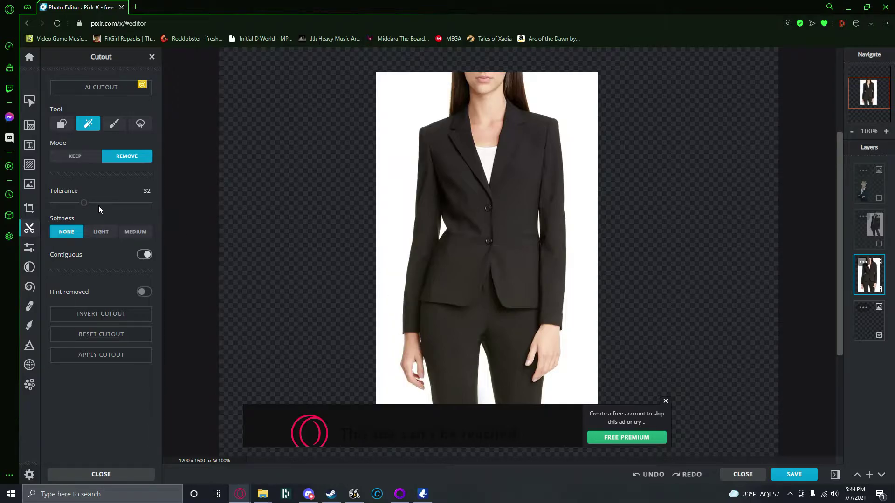
Set the magic wand tolerance to 100 and remove the white background left of the pantsuit and the gap between sleeve and waist
drag(84, 202, 214, 213)
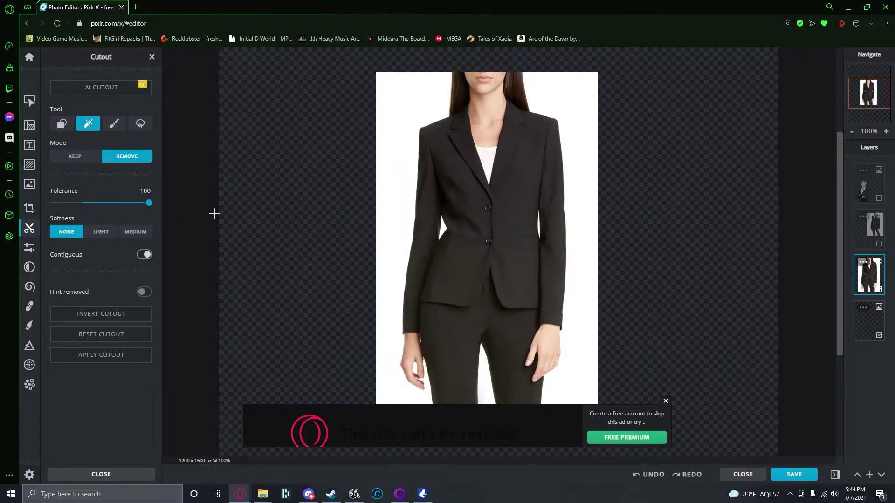
click(394, 139)
click(444, 230)
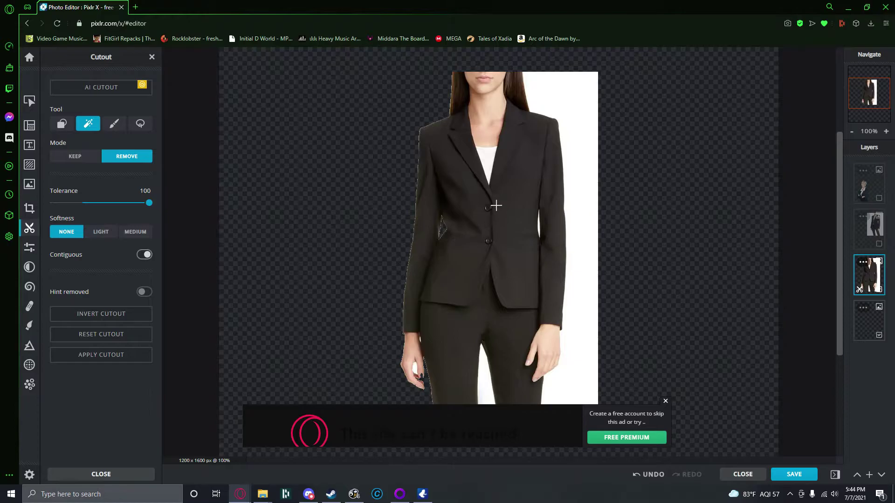
Try removing the white background right of the pantsuit at tolerances 100 and 67, undoing each attempt
click(577, 89)
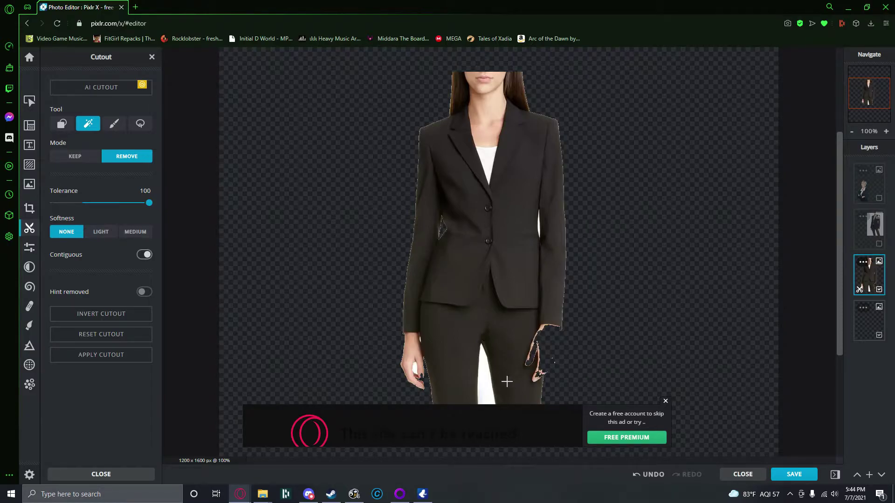
key(ctrl+z)
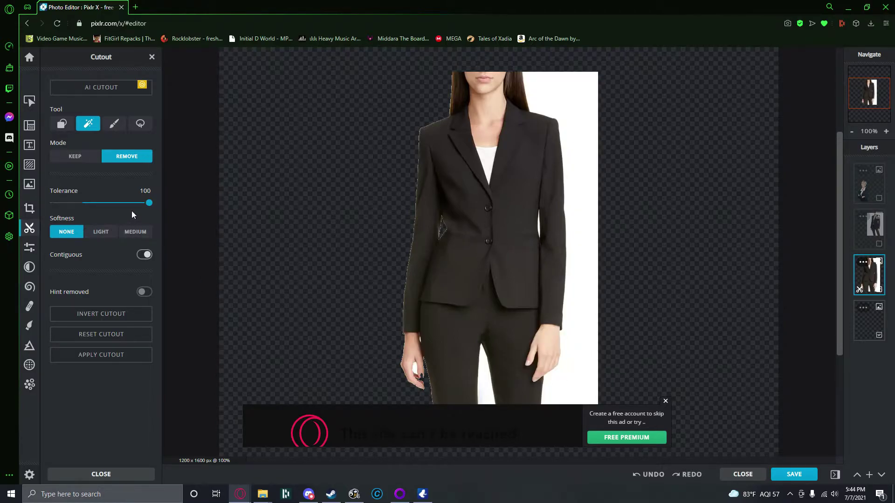
drag(150, 202, 118, 203)
click(597, 353)
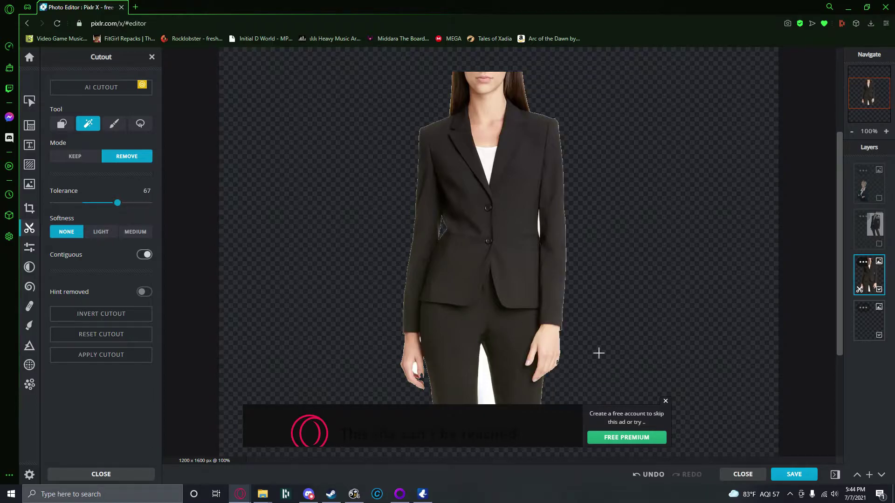
key(ctrl+z)
Set the magic wand tolerance to 53 and remove the background at the right, beside the waist, between the legs and inside the left hand
drag(118, 204, 105, 203)
click(597, 359)
key(ctrl+z)
click(546, 238)
click(493, 384)
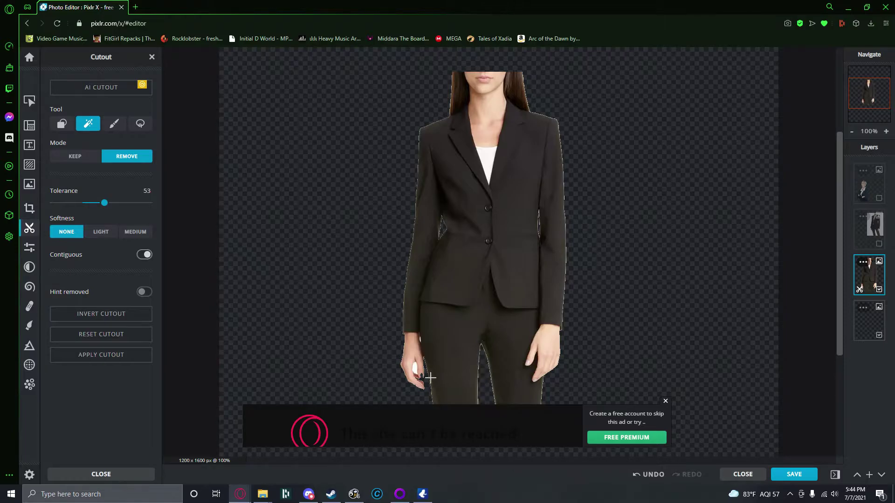
click(421, 375)
Dismiss the ad banner covering the lower part of the canvas
scroll(792, 326, down, 2)
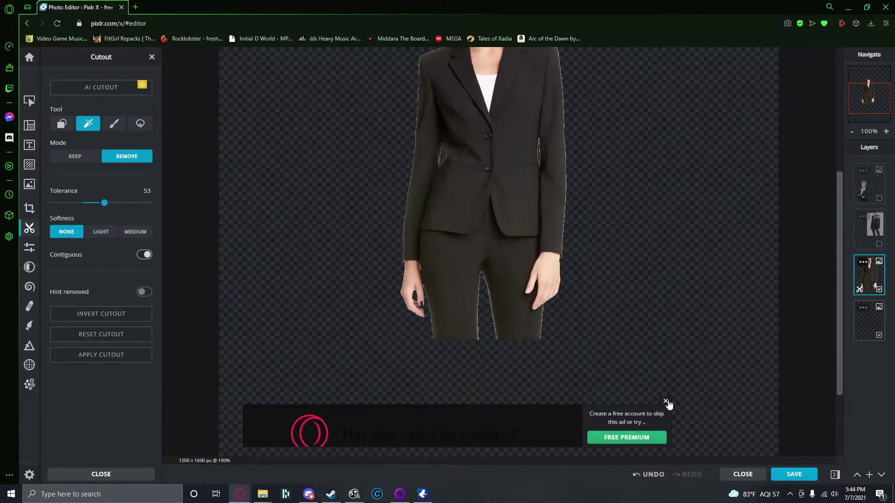
click(666, 402)
scroll(807, 274, up, 3)
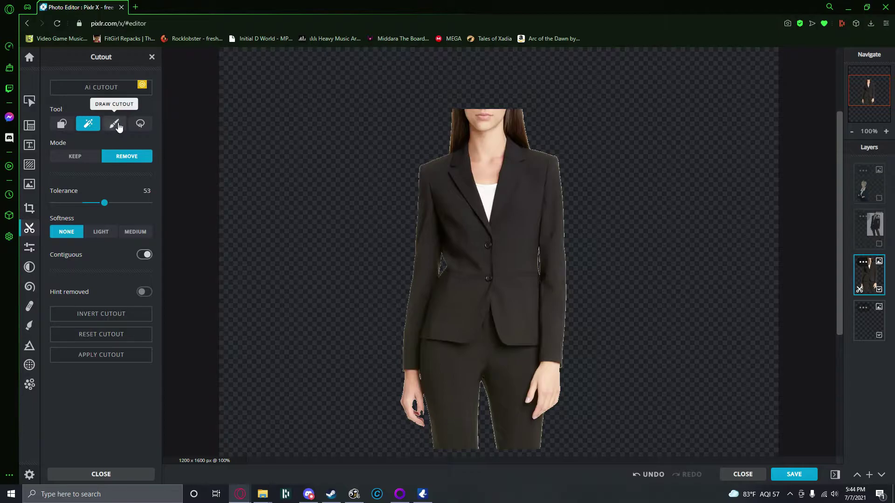
Switch to the draw cutout, try the 50 px brush beside the pantsuit's sleeve, and undo it
click(116, 126)
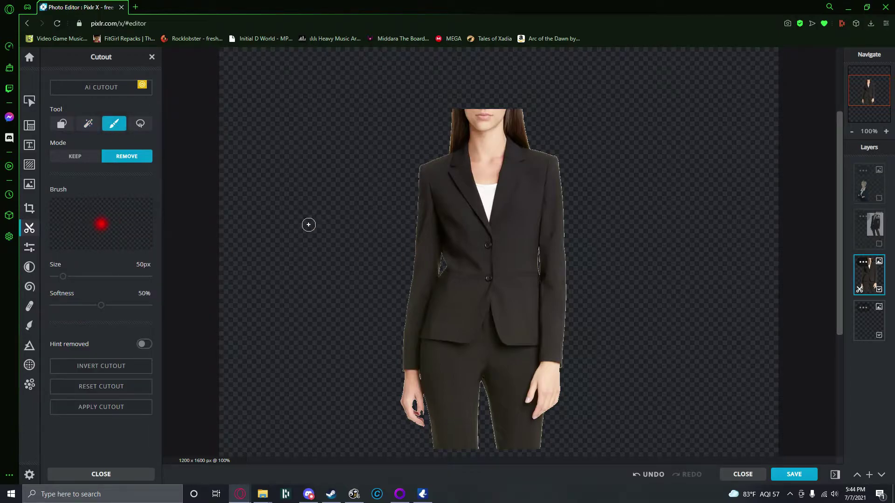
mouse_move(588, 232)
mouse_down()
mouse_move(590, 255)
mouse_move(583, 216)
mouse_move(589, 226)
mouse_up()
scroll(421, 222, up, 5)
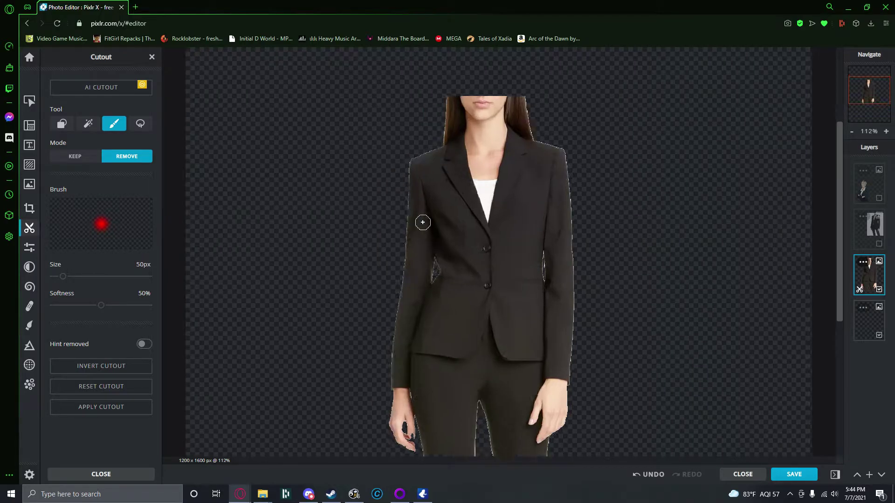
scroll(394, 273, up, 2)
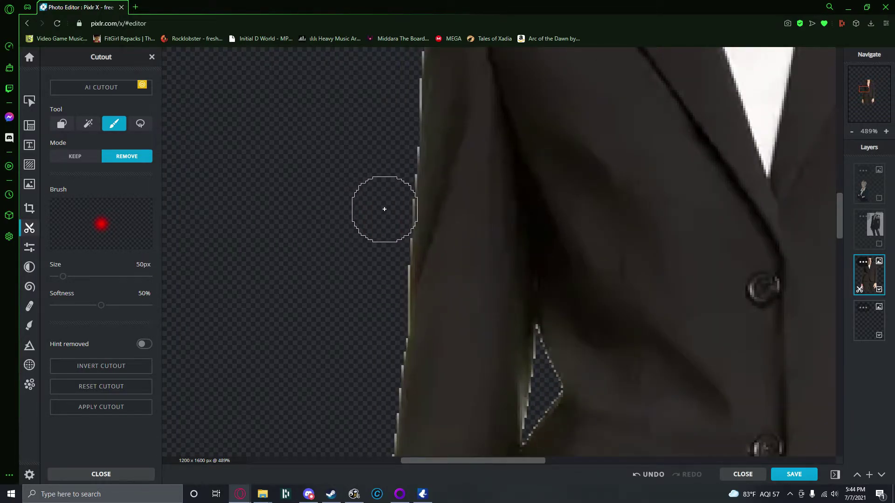
key(ctrl+z)
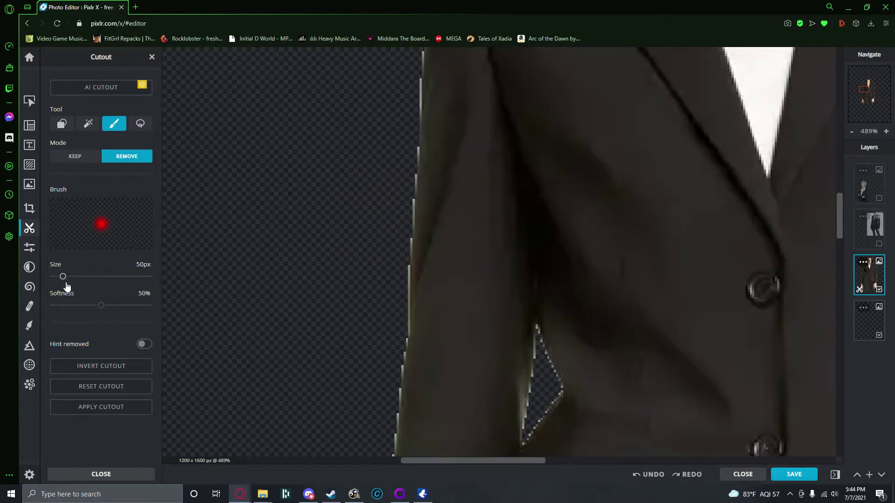
Set the cutout brush size to 14 px and brush away the white fringe along the outer edge of the left sleeve
drag(64, 277, 56, 277)
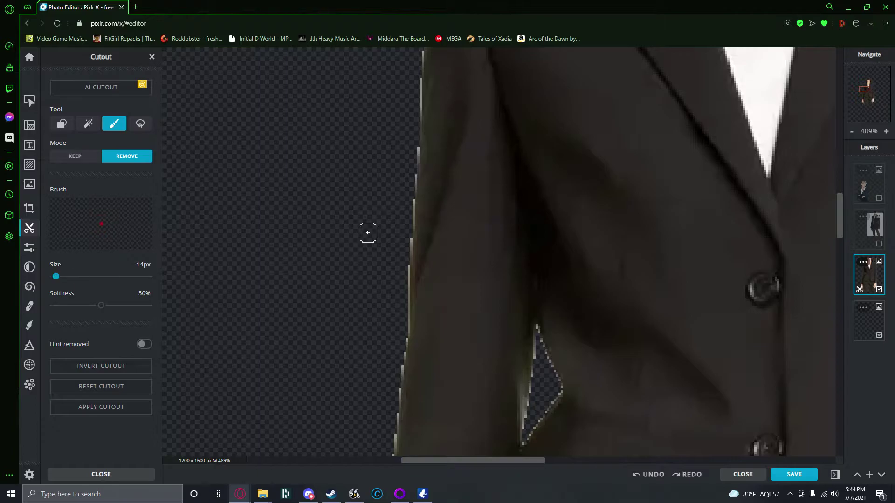
drag(402, 218, 398, 335)
drag(399, 288, 399, 362)
mouse_move(398, 365)
mouse_down()
mouse_move(392, 448)
mouse_move(399, 298)
mouse_up()
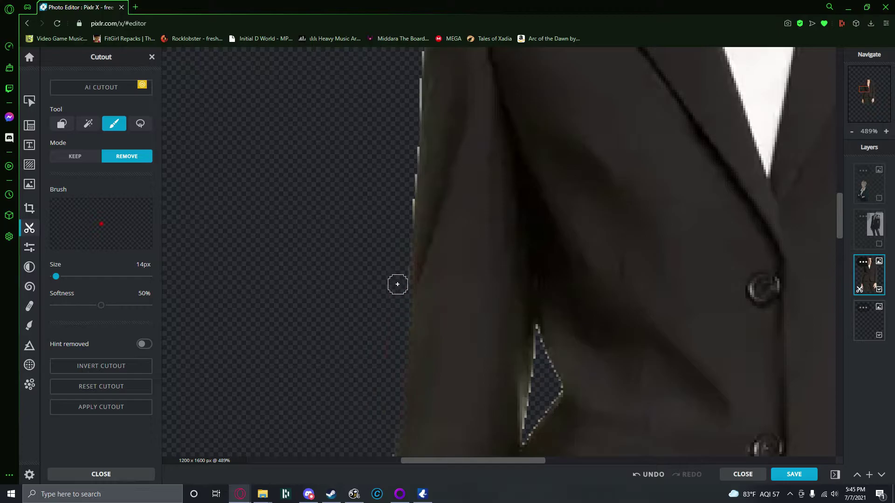
mouse_move(404, 216)
mouse_down()
mouse_move(413, 68)
mouse_move(410, 161)
mouse_up()
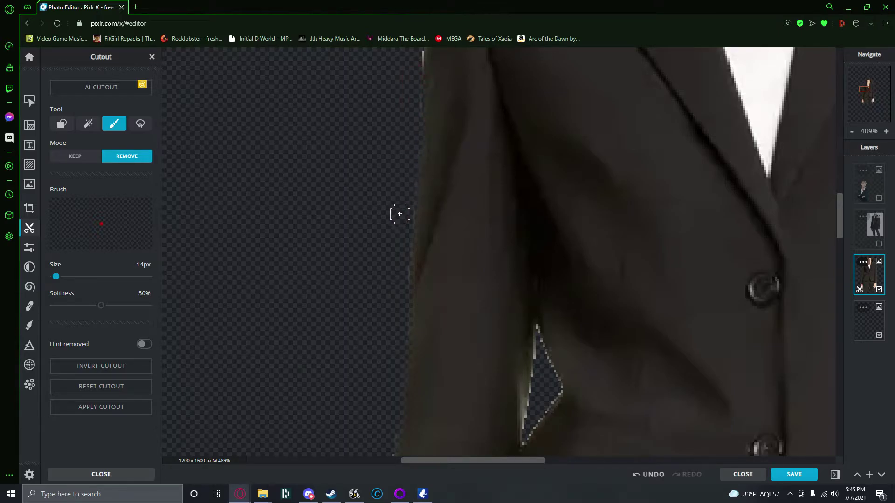
Brush away the white fringe along the upper left sleeve up to the shoulder corner
scroll(401, 212, down, 6)
scroll(254, 235, down, 2)
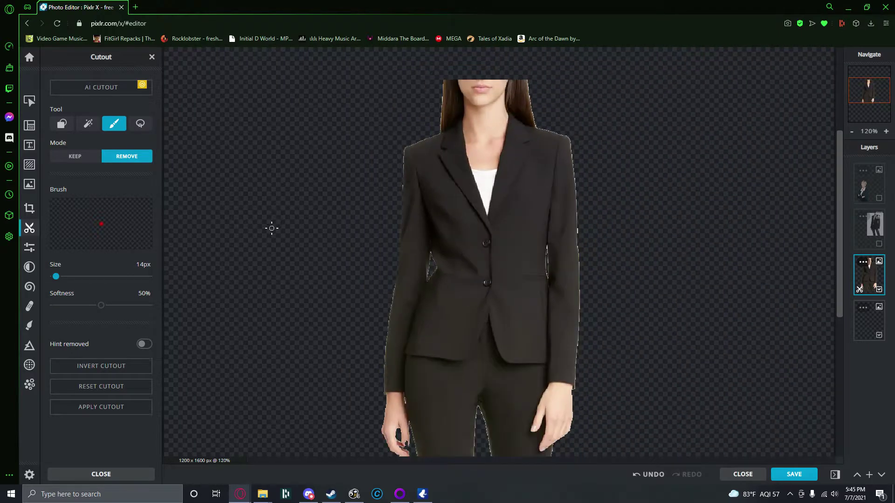
scroll(393, 159, up, 8)
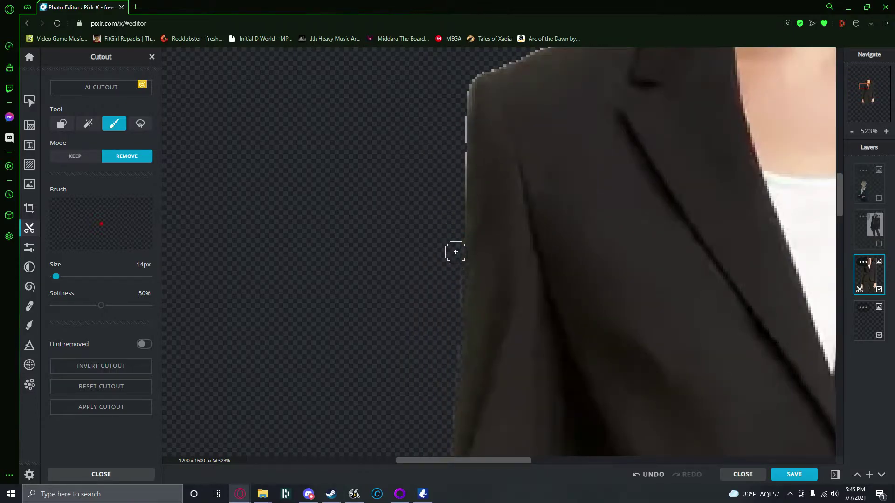
mouse_move(460, 194)
mouse_down()
mouse_move(454, 154)
mouse_move(463, 74)
mouse_move(480, 66)
mouse_move(461, 90)
mouse_move(460, 152)
mouse_up()
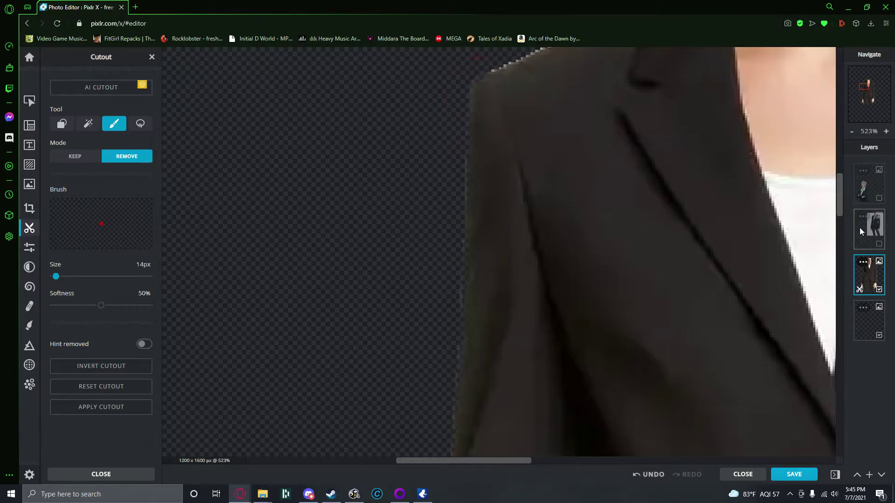
Brush away the white fringe along the top of the left shoulder and the left edge of the hair
drag(839, 203, 838, 178)
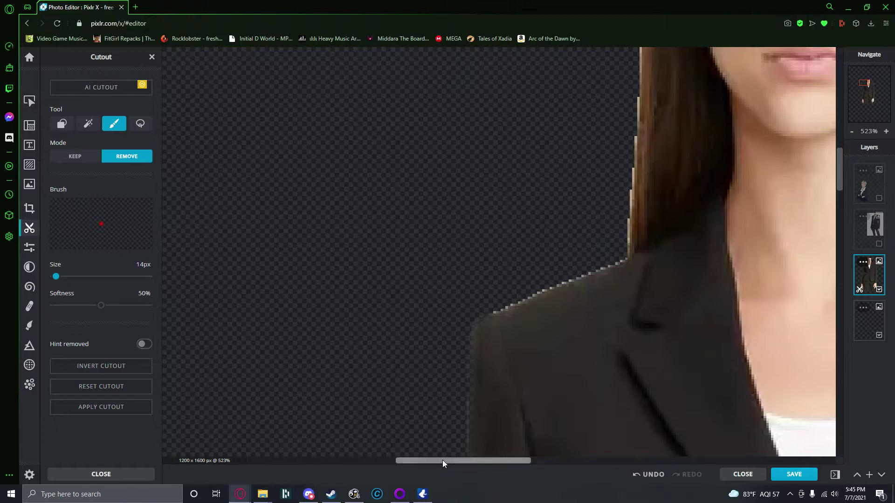
drag(462, 461, 489, 461)
mouse_move(373, 301)
mouse_down()
mouse_move(362, 303)
mouse_move(488, 256)
mouse_move(361, 303)
mouse_up()
mouse_move(465, 241)
mouse_down()
mouse_move(493, 252)
mouse_move(496, 140)
mouse_up()
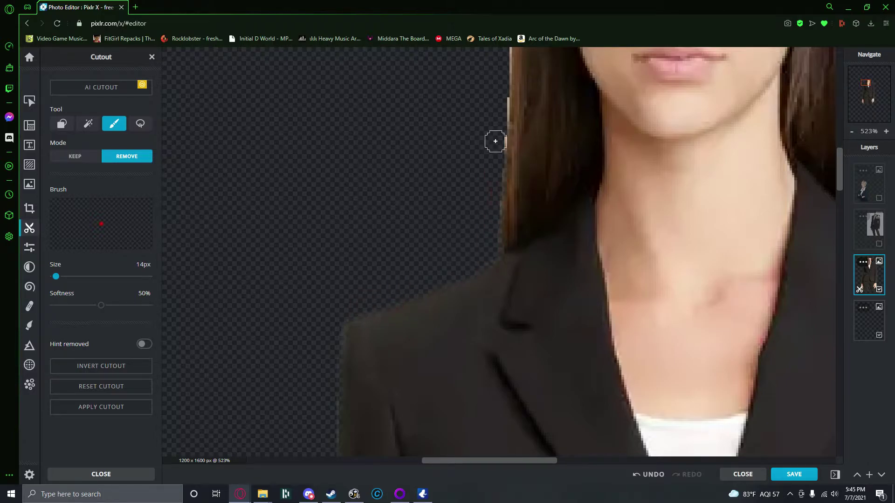
drag(840, 180, 838, 155)
mouse_move(490, 300)
mouse_down()
mouse_move(498, 312)
mouse_move(506, 175)
mouse_up()
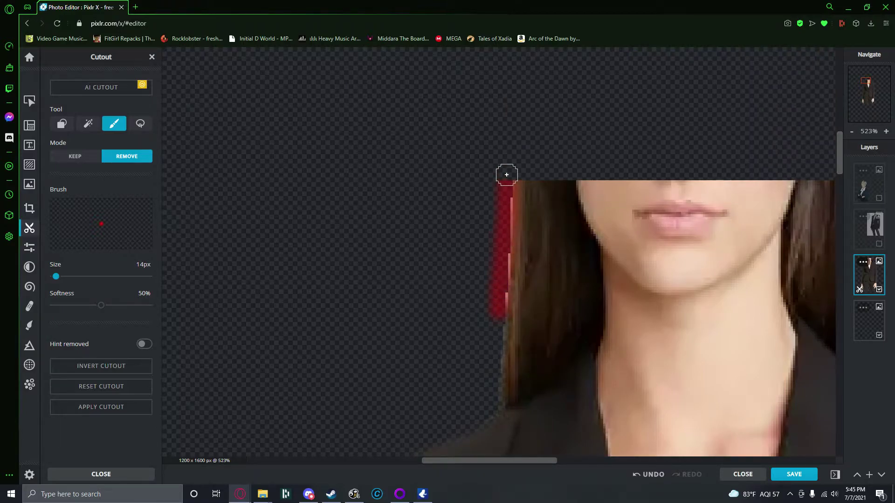
Remove the face and hair above the neck with a rectangular shape cutout, and switch back to the magic wand cutout
scroll(491, 303, down, 6)
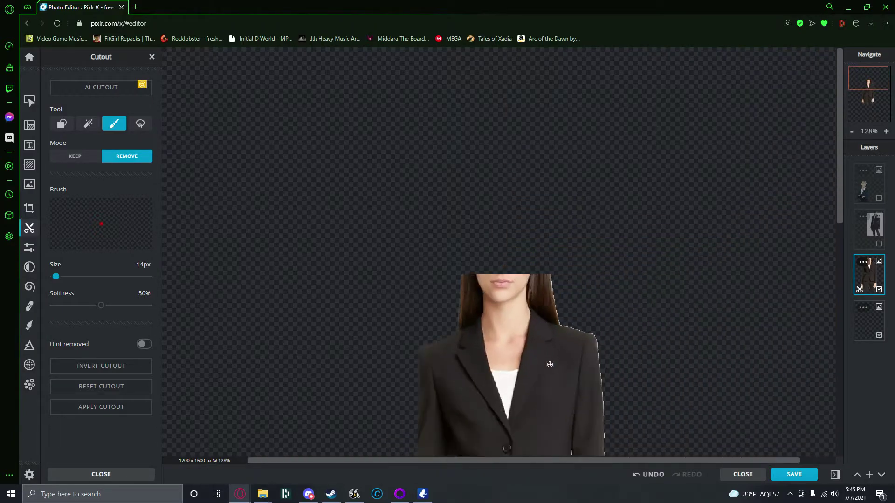
scroll(695, 330, down, 2)
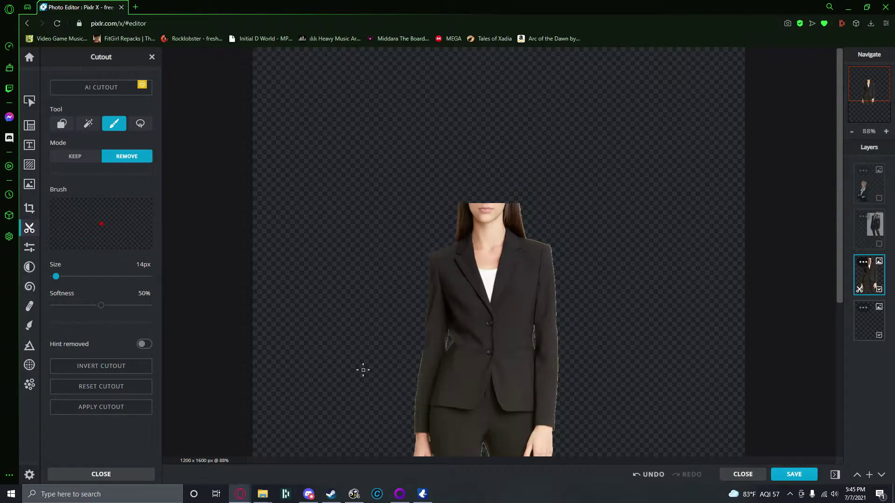
scroll(463, 233, up, 5)
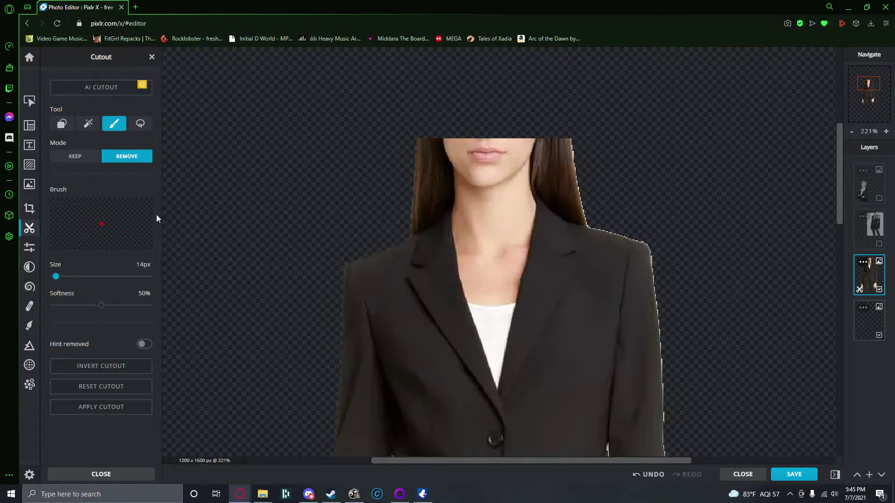
click(62, 124)
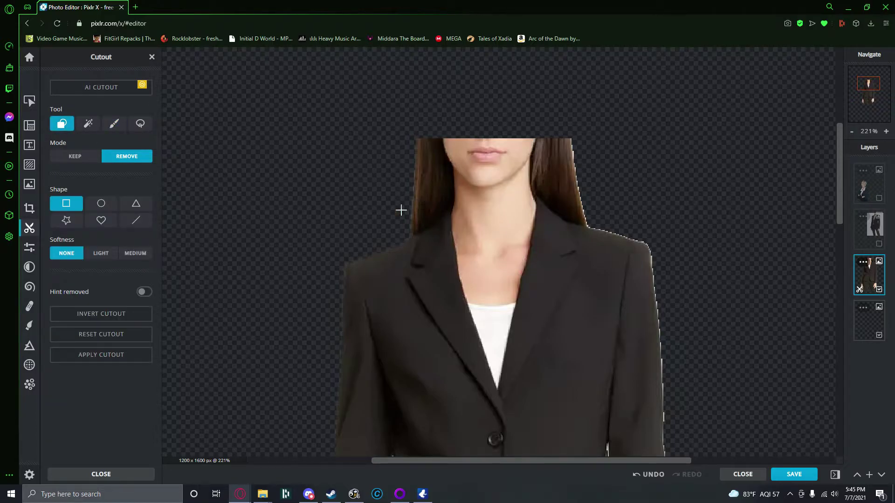
drag(382, 113, 653, 202)
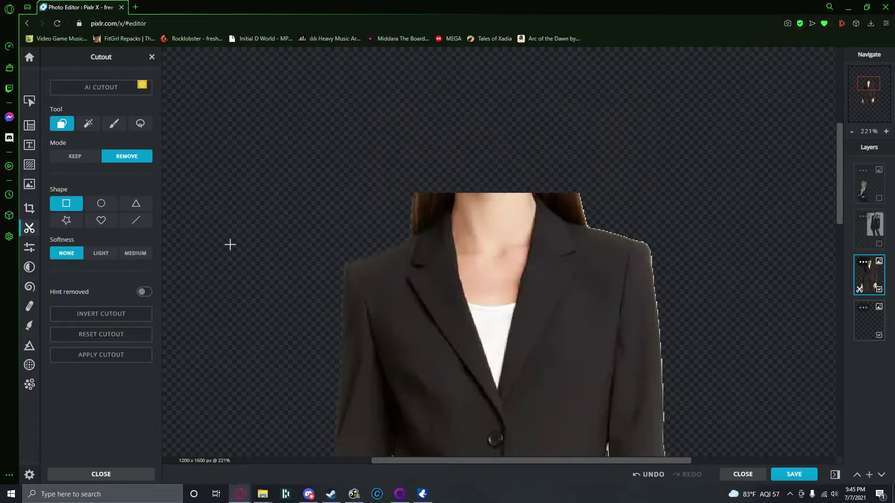
click(89, 124)
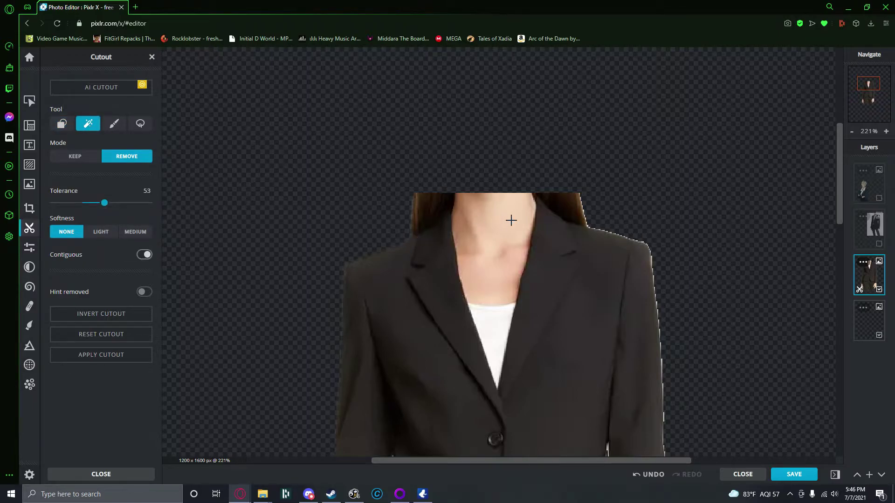
Remove the neck and chest skin inside the suit's collar with the magic wand cutout
click(495, 234)
click(473, 222)
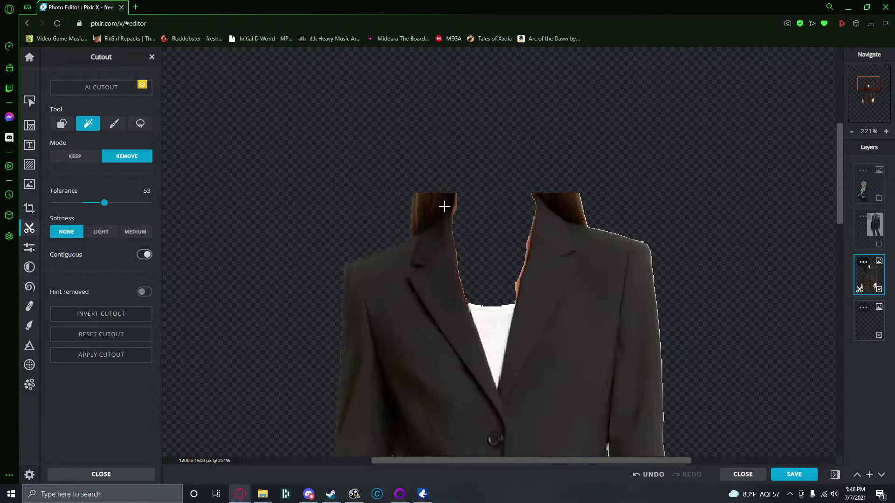
click(522, 289)
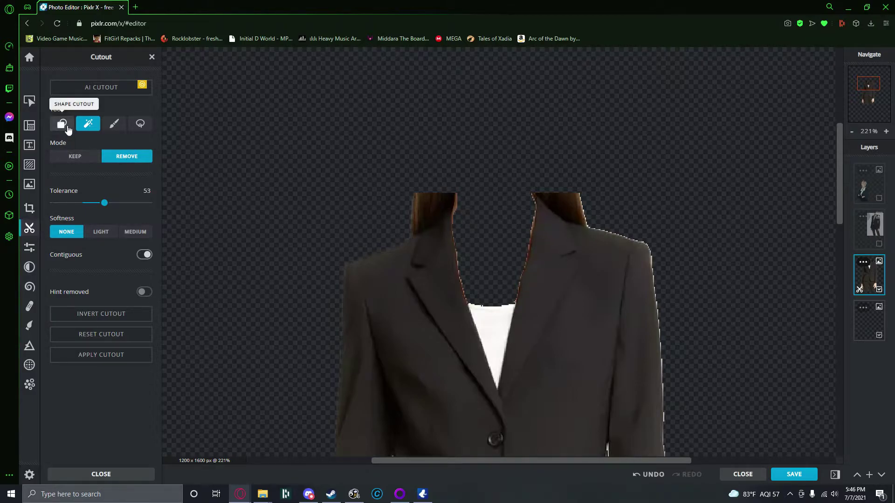
Brush away the remaining hair above the left collar and the skin fringe along the left lapel
click(114, 123)
scroll(408, 198, up, 1)
scroll(408, 198, up, 2)
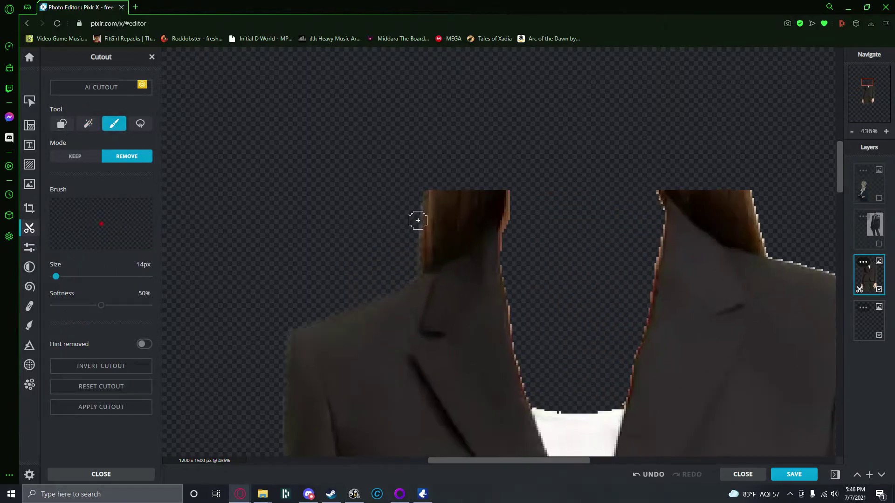
mouse_move(407, 266)
mouse_down()
mouse_move(508, 218)
mouse_move(480, 221)
mouse_move(444, 244)
mouse_move(488, 214)
mouse_move(470, 202)
mouse_move(442, 236)
mouse_move(436, 209)
mouse_move(399, 245)
mouse_move(413, 238)
mouse_move(412, 267)
mouse_move(499, 205)
mouse_up()
mouse_move(507, 254)
mouse_down()
mouse_move(510, 278)
mouse_move(508, 260)
mouse_up()
drag(514, 303, 522, 336)
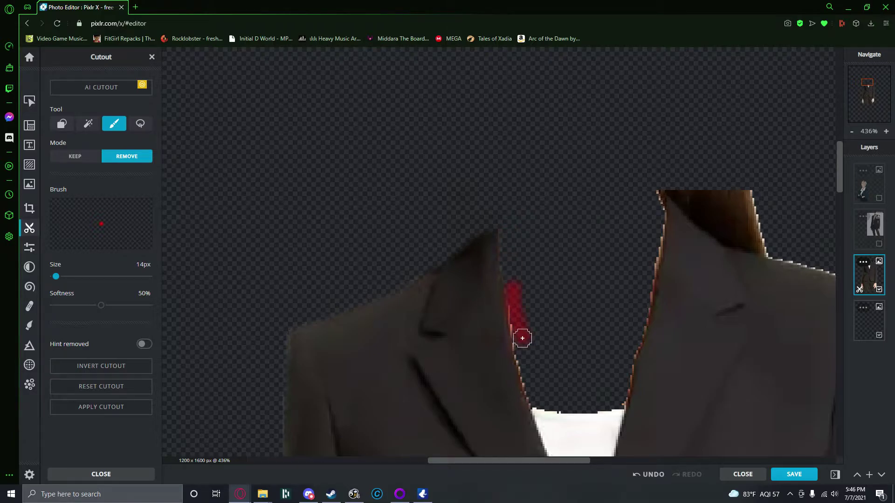
drag(522, 370, 534, 400)
Brush away the skin fringe on the right lapel, the hair above it and the white fringe along the right shoulder
mouse_move(623, 390)
mouse_down()
mouse_move(659, 205)
mouse_move(699, 205)
mouse_move(669, 189)
mouse_move(731, 235)
mouse_move(768, 248)
mouse_move(729, 238)
mouse_move(754, 235)
mouse_move(706, 181)
mouse_move(735, 199)
mouse_move(747, 189)
mouse_move(763, 231)
mouse_move(753, 194)
mouse_move(686, 185)
mouse_move(730, 214)
mouse_up()
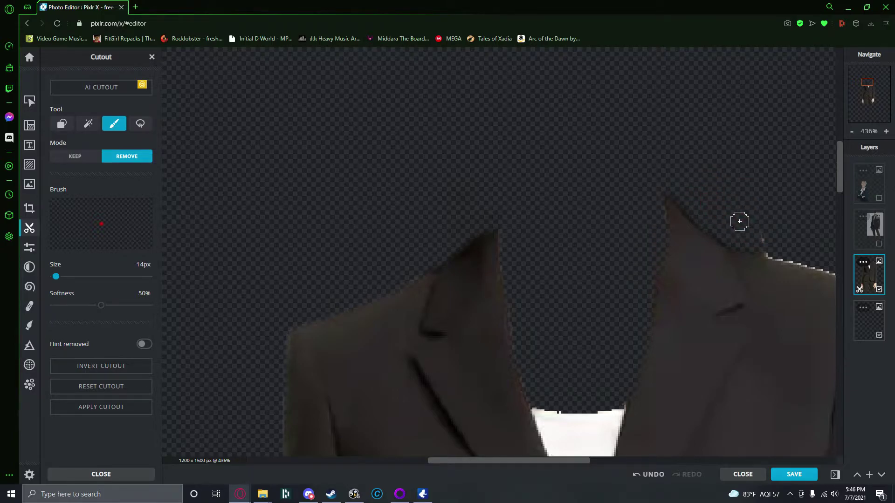
click(765, 242)
drag(763, 247, 823, 264)
drag(768, 253, 833, 264)
Paste the copied picture of the blue-skinned character onto the canvas as a new layer above the suit
scroll(577, 324, down, 5)
scroll(577, 324, down, 5)
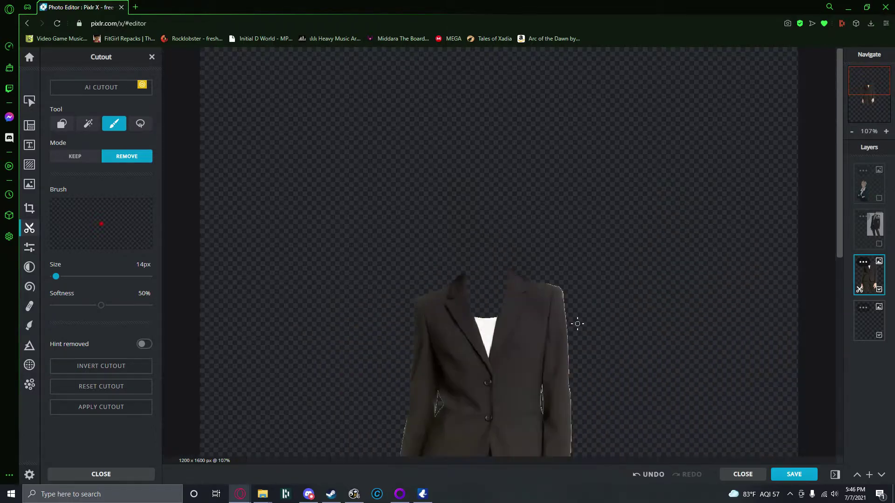
drag(841, 186, 837, 239)
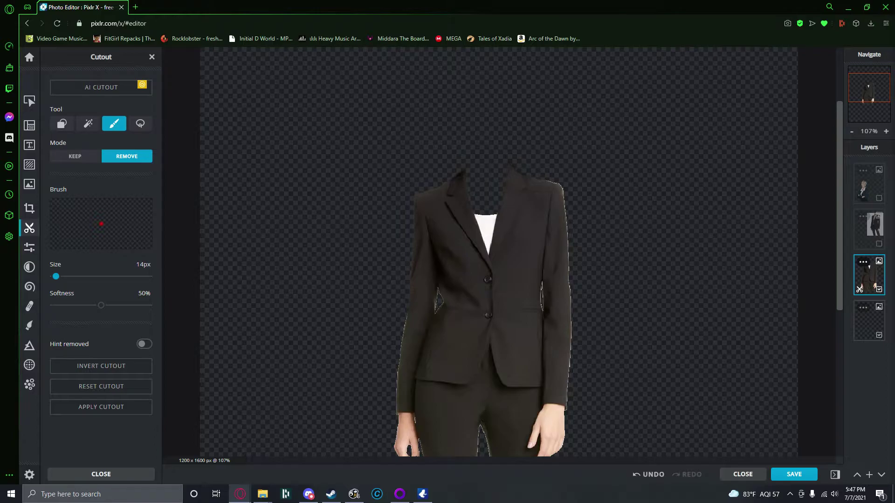
scroll(640, 244, down, 4)
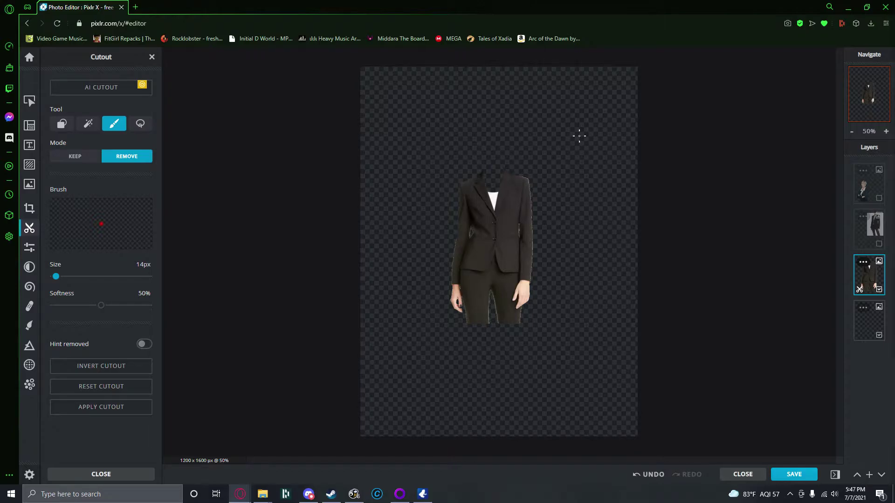
key(ctrl+v)
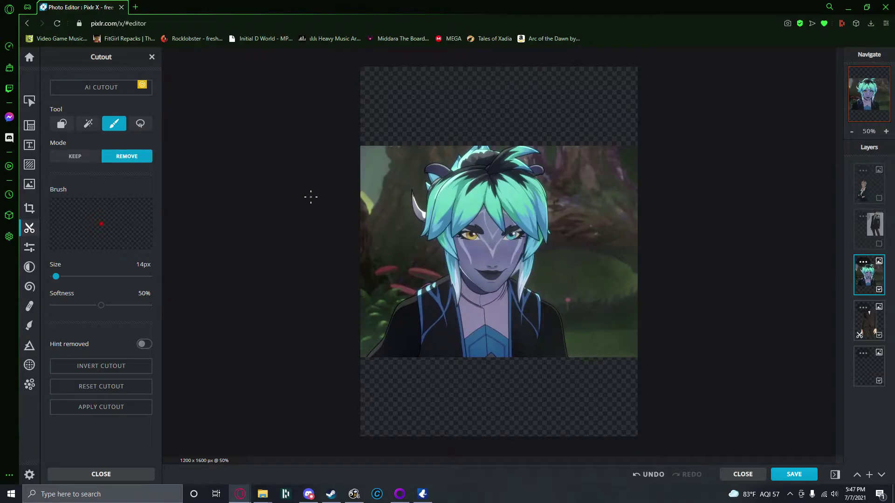
Remove the dark forest background left of the character's head using the magic wand cutout at tolerance 32
scroll(468, 195, up, 2)
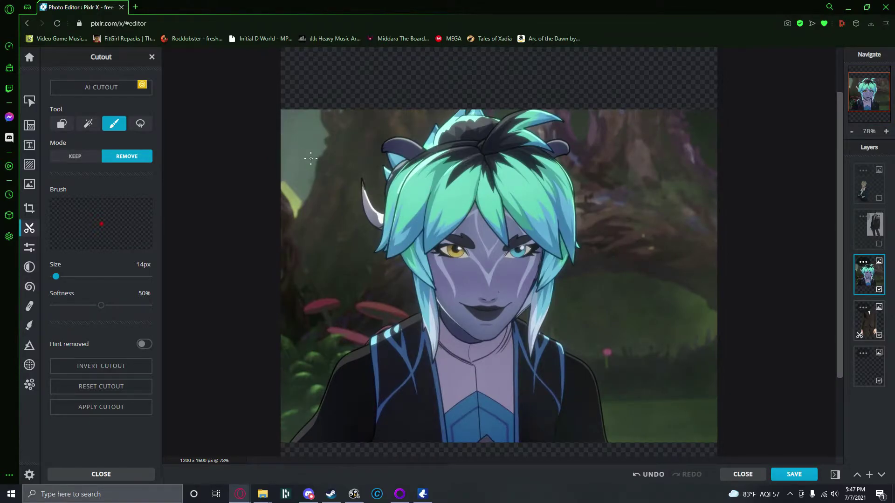
click(87, 125)
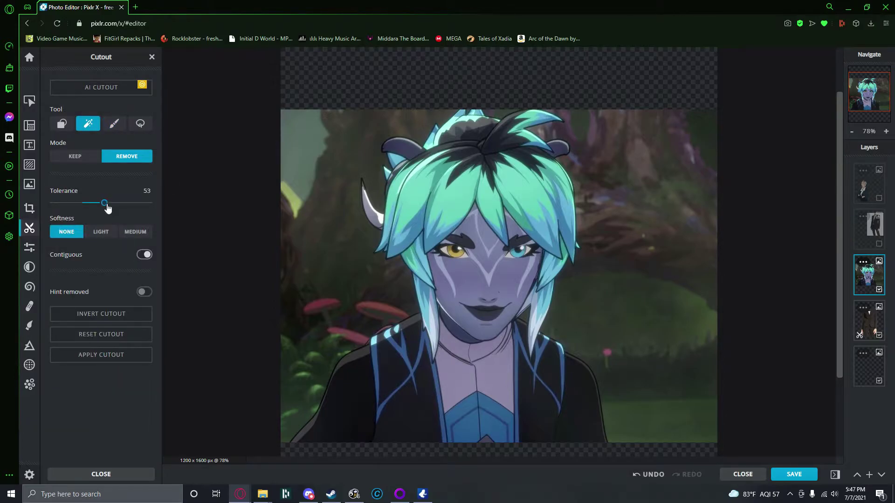
click(351, 162)
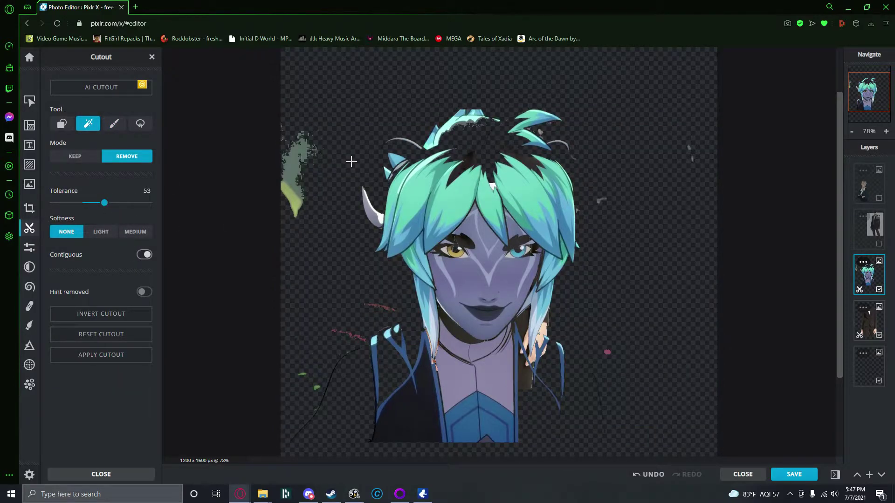
key(ctrl+z)
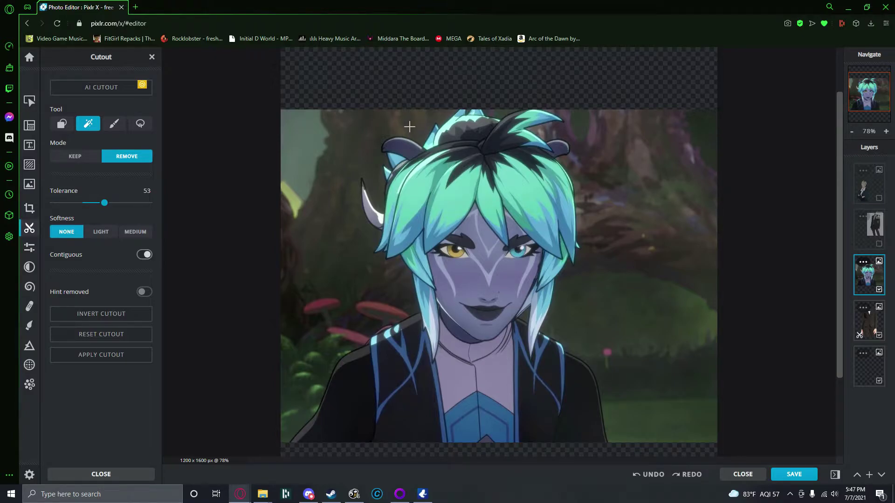
drag(104, 203, 85, 202)
click(411, 300)
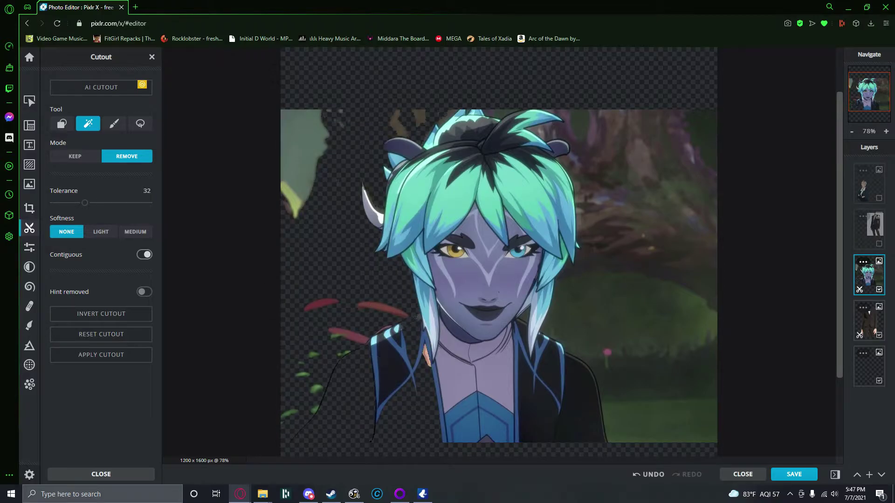
Remove the character's neck and upper chest and the small collar patches beside the right hair strand with the magic wand
click(452, 357)
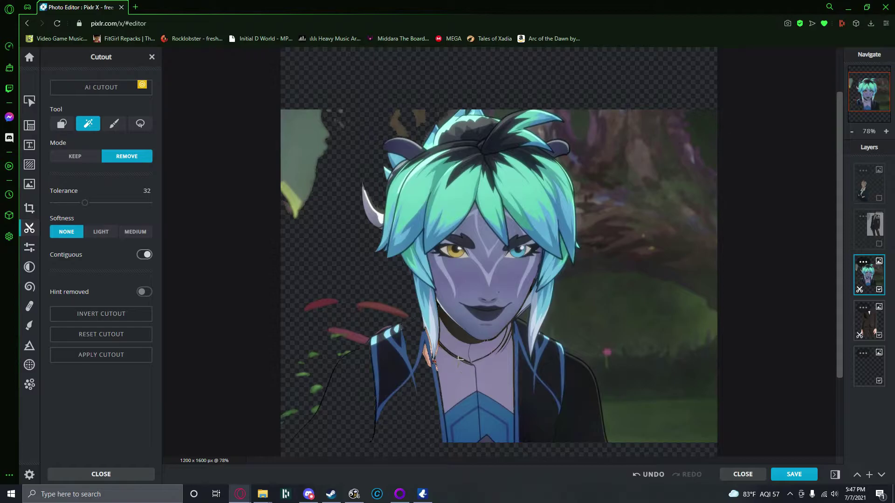
key(ctrl+z)
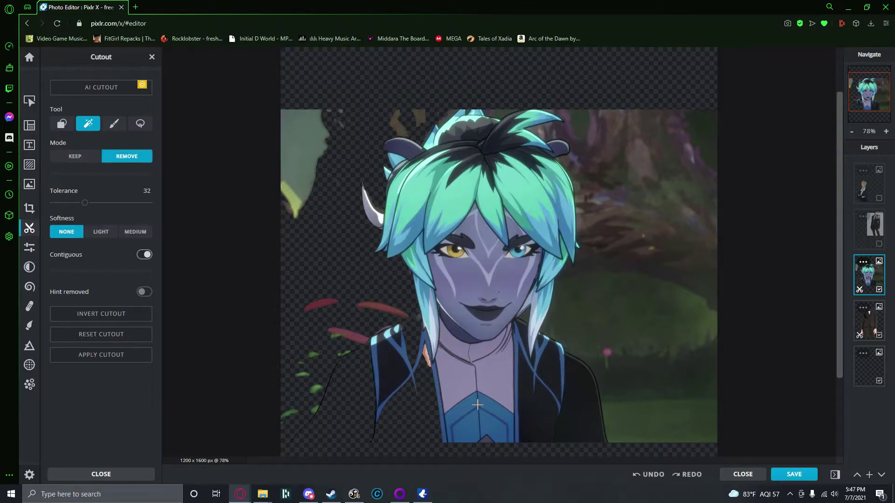
click(465, 390)
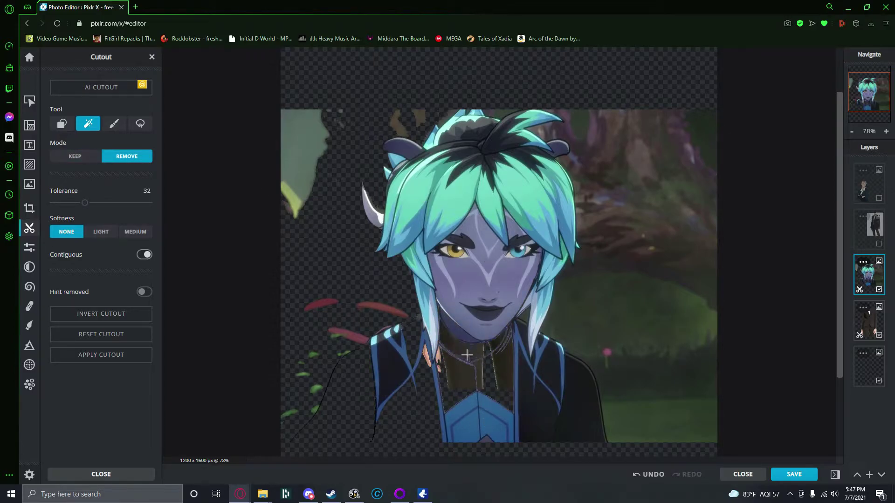
click(522, 354)
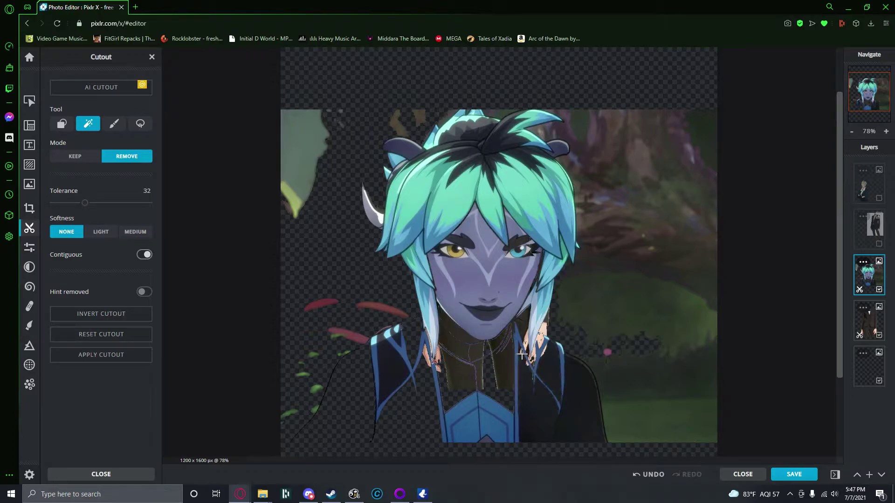
key(ctrl+z)
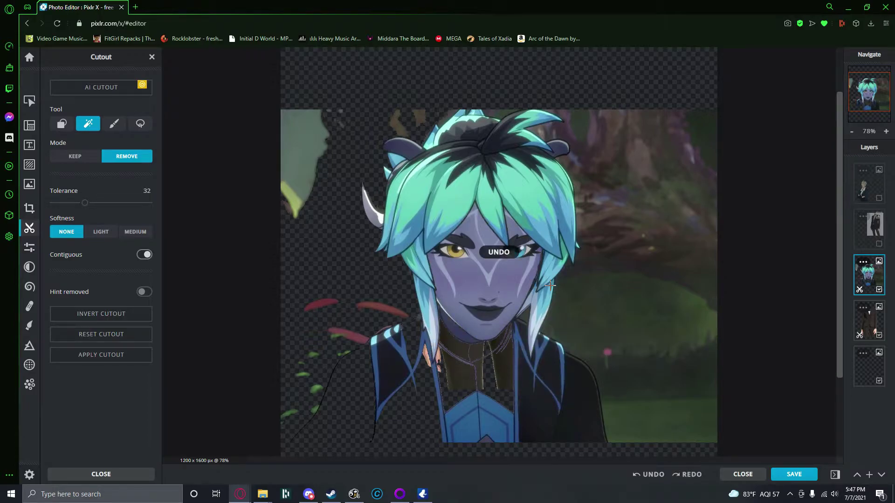
click(531, 341)
click(524, 353)
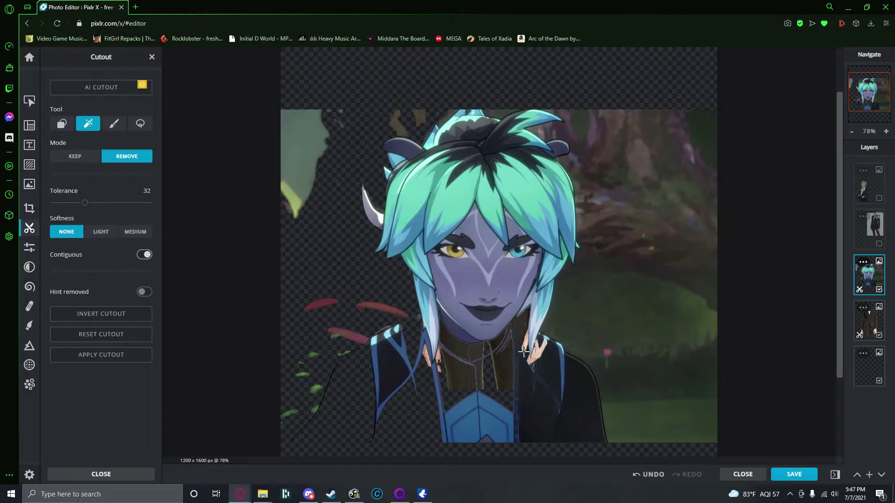
Lower the magic wand tolerance to 23 and remove the green and brown background right of the character
click(529, 369)
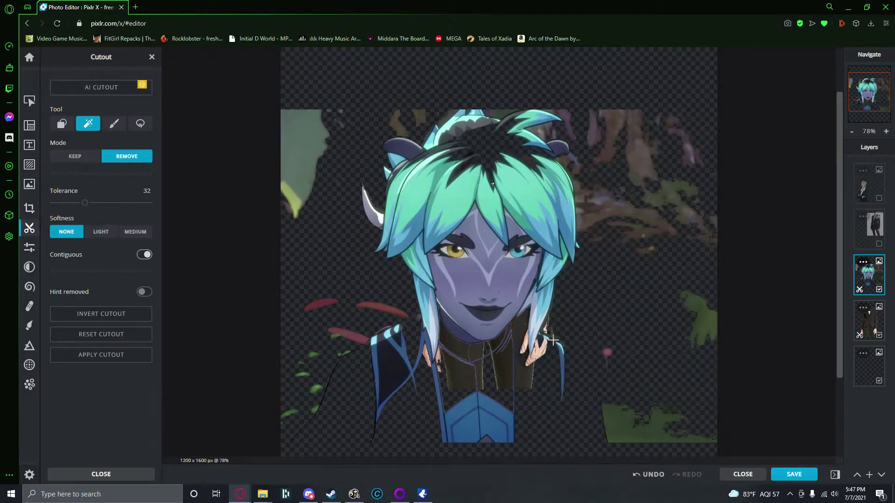
key(ctrl+z)
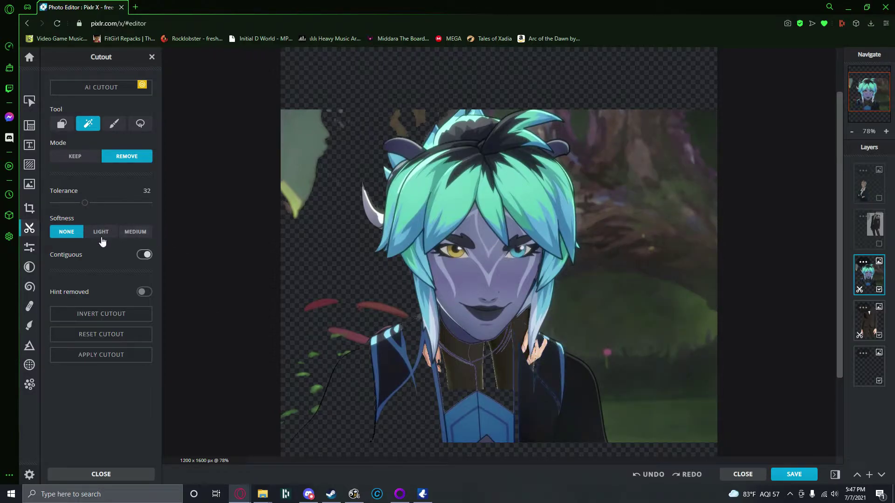
drag(88, 206, 76, 204)
click(562, 316)
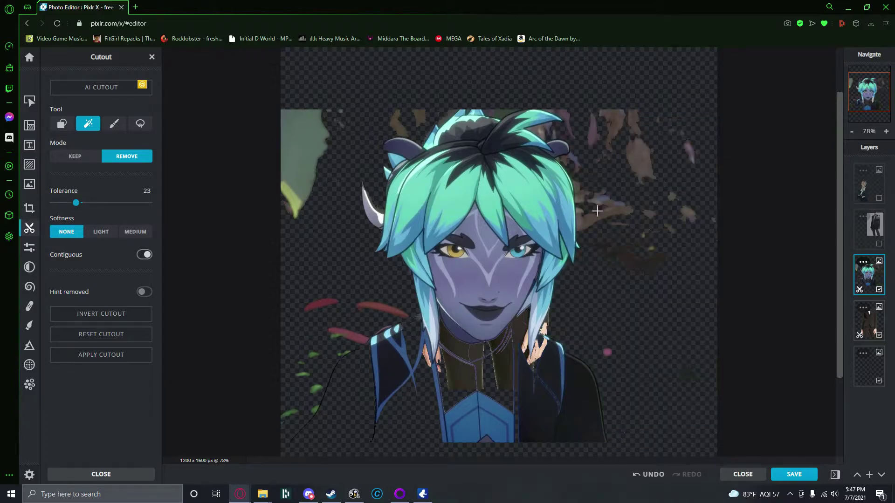
Remove the background patches around the hair bun and ears and the brown root patch right of the hair
click(498, 120)
click(549, 140)
click(564, 122)
click(427, 121)
click(403, 126)
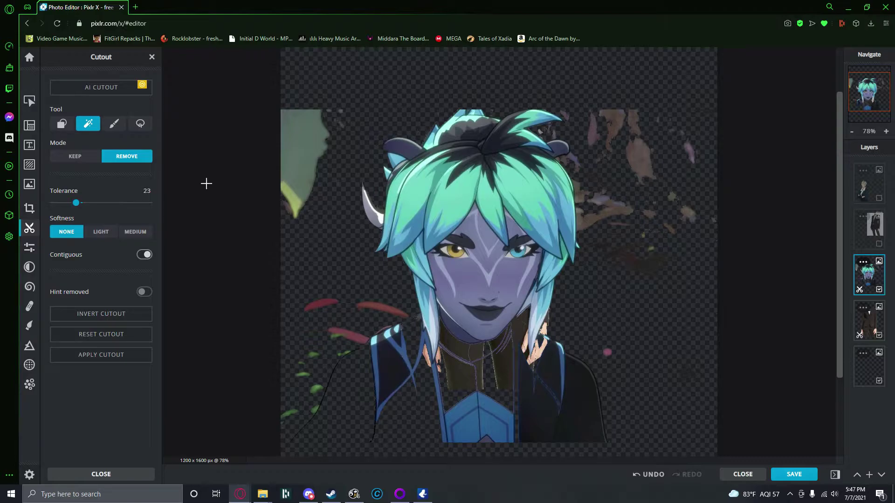
click(593, 227)
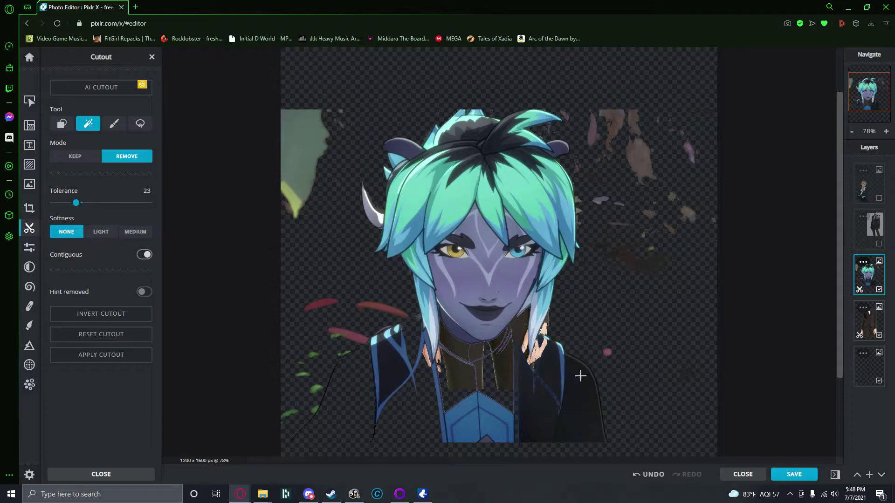
Remove the background left of the head, the left shoulder and the lower torso with rectangular shape cutouts
click(62, 124)
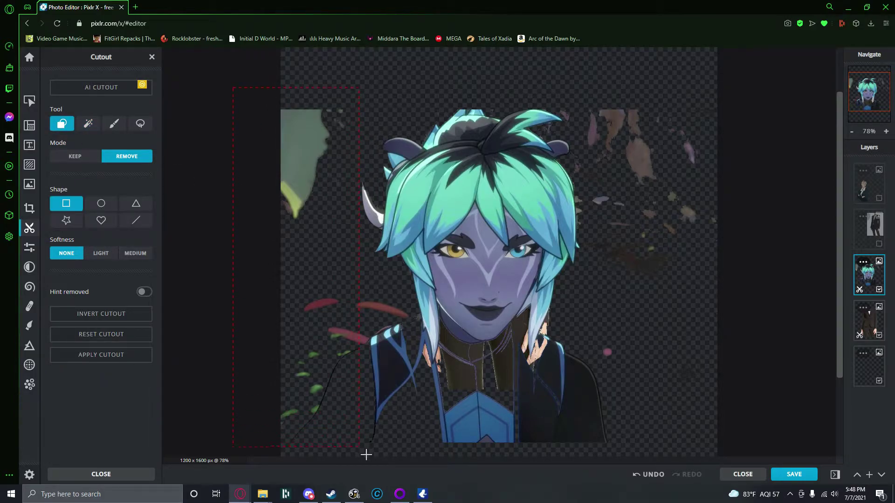
drag(366, 454, 366, 455)
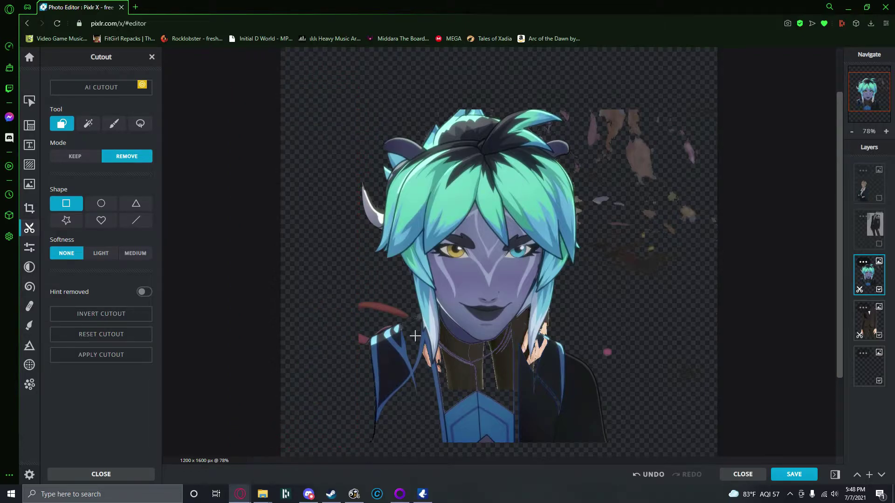
drag(338, 296, 421, 458)
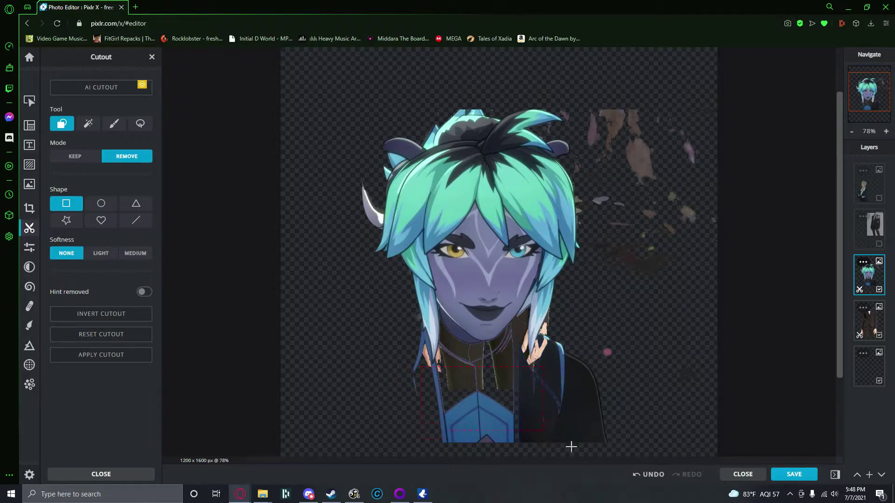
drag(718, 460, 720, 460)
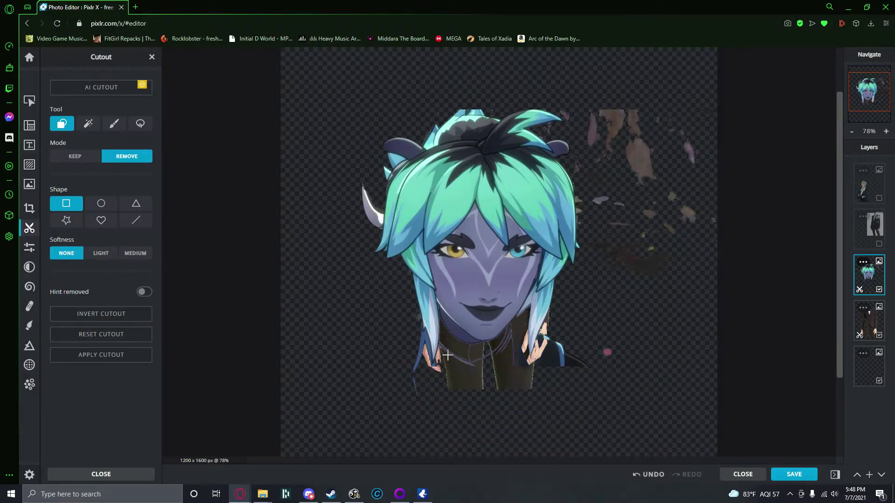
Remove the collar remains under the chin, the right shoulder scraps and the background specks right of the head with rectangular cutouts
drag(446, 355, 536, 411)
drag(546, 349, 668, 393)
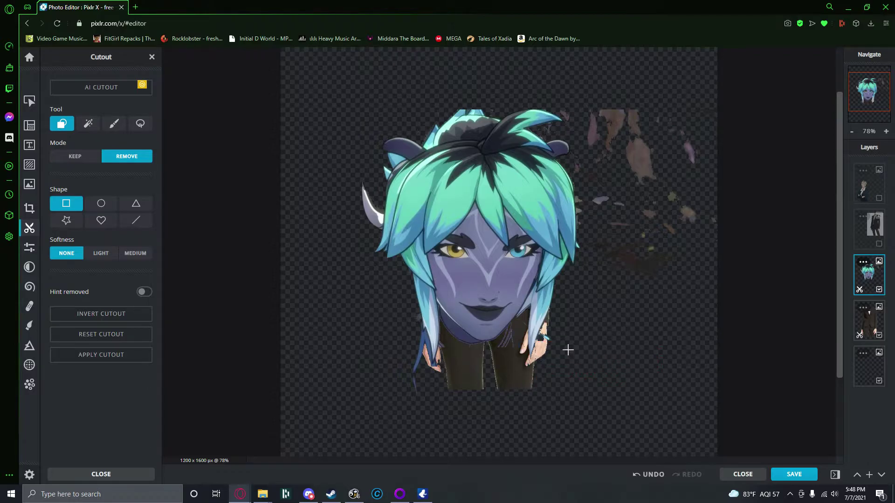
drag(579, 90, 796, 408)
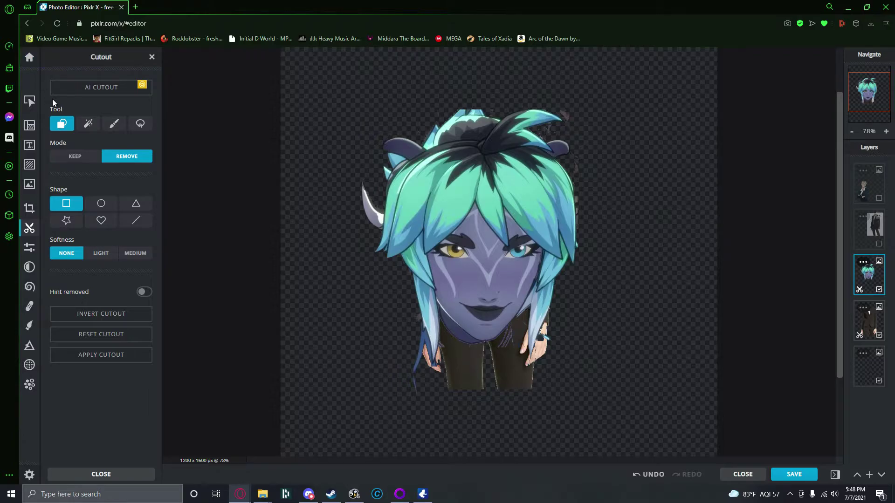
Move the cut-out head slightly up and to the right, and hide the suit layer
click(29, 101)
drag(439, 248, 529, 230)
click(446, 197)
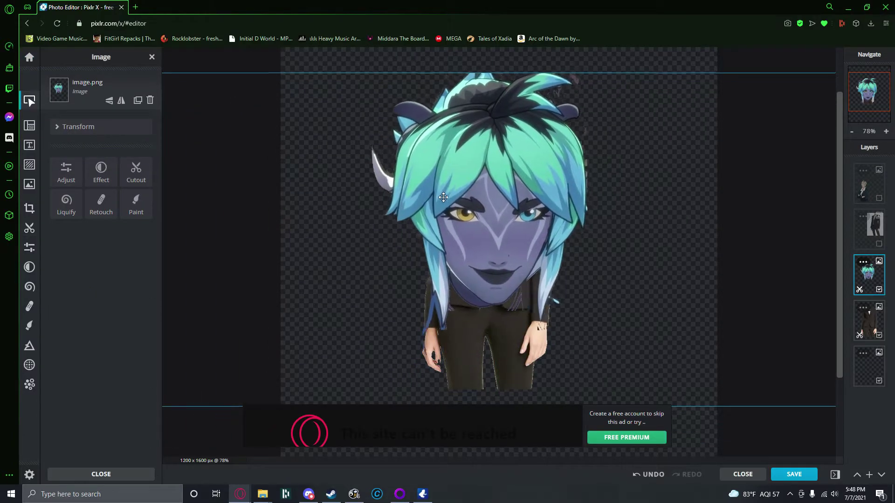
click(879, 335)
drag(475, 154, 469, 156)
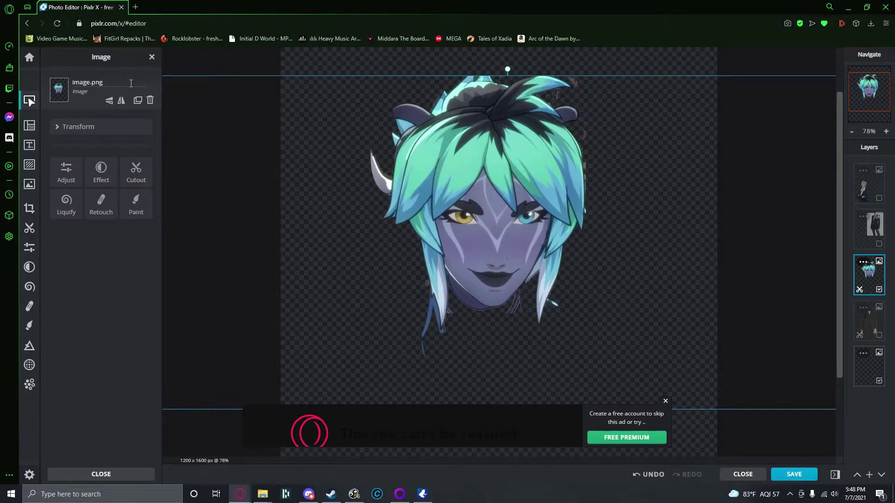
Erase the background specks along the left edge and top of the hair bun with the 14 px Cutout brush in Remove mode
scroll(582, 96, up, 5)
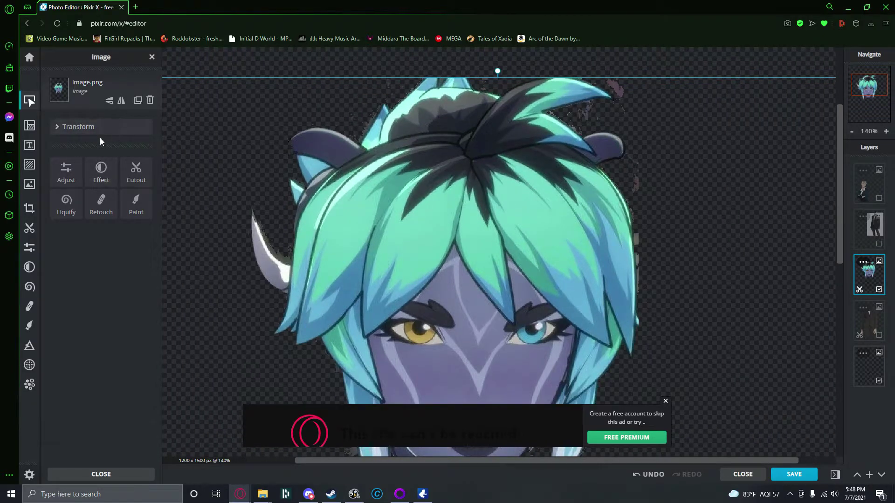
click(138, 176)
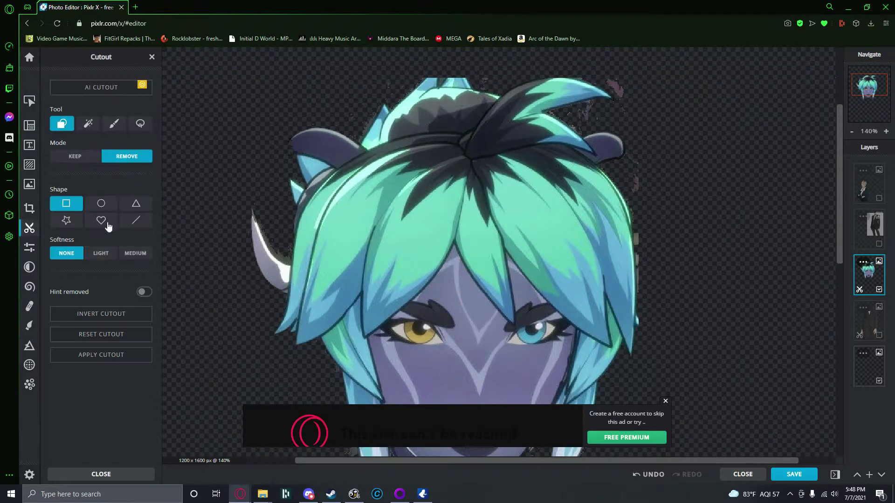
click(113, 124)
scroll(407, 109, up, 5)
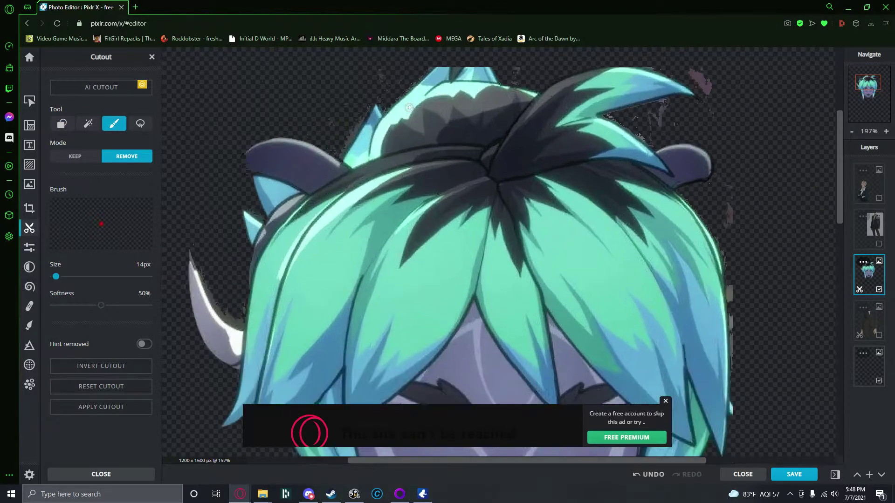
scroll(415, 101, up, 1)
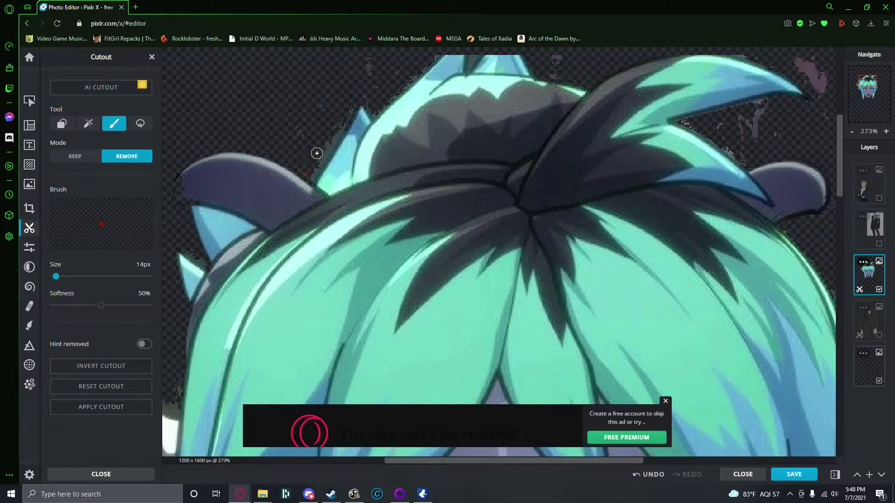
drag(327, 143, 333, 138)
drag(356, 94, 357, 95)
drag(342, 126, 345, 121)
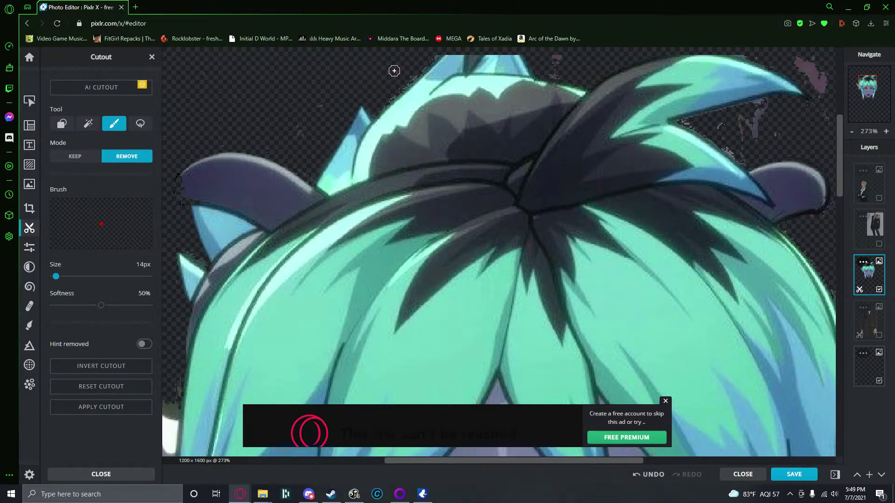
mouse_move(399, 88)
mouse_down()
mouse_move(388, 100)
mouse_move(431, 62)
mouse_up()
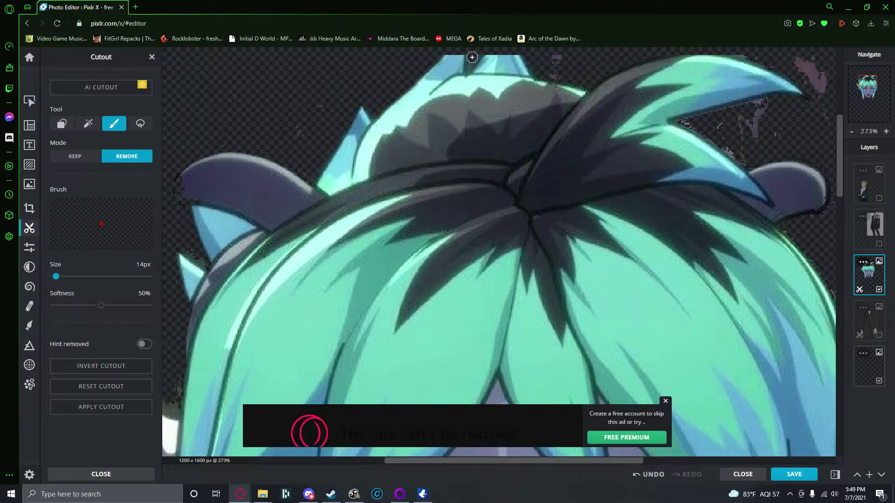
drag(444, 61, 472, 54)
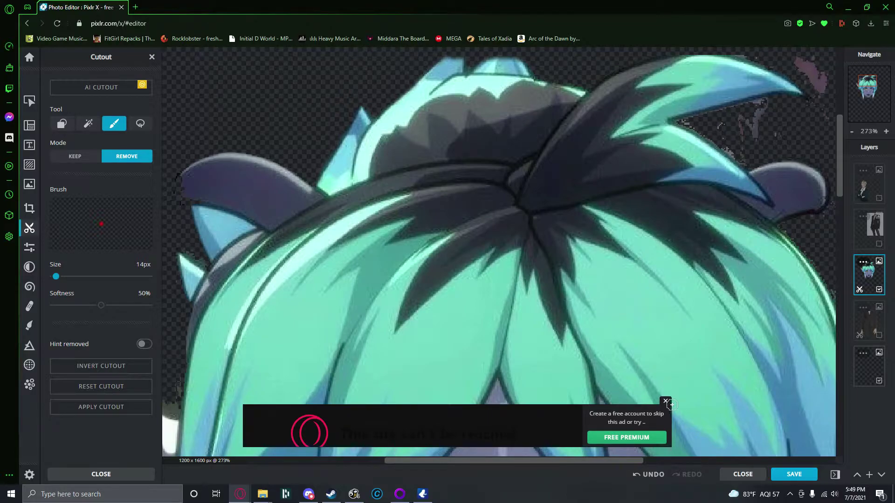
Restore the missing tip and outline of the left ear with the Keep brush, and erase the background fringe above it
drag(612, 463, 555, 465)
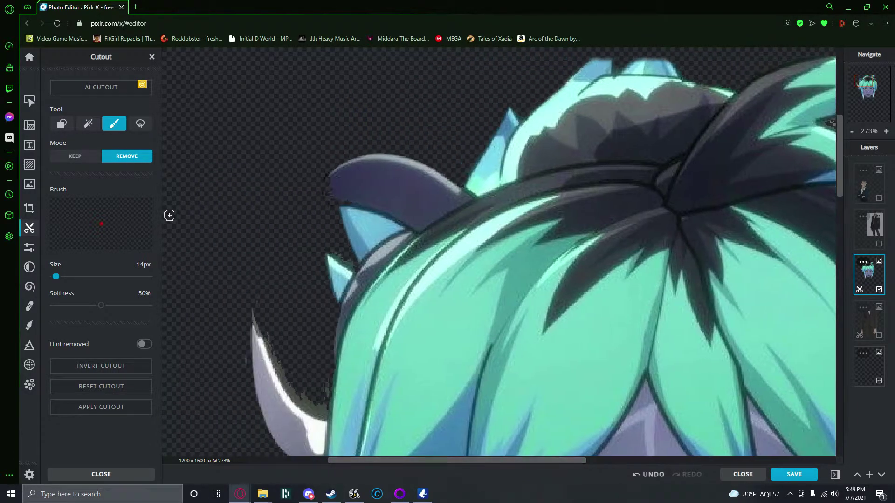
click(77, 158)
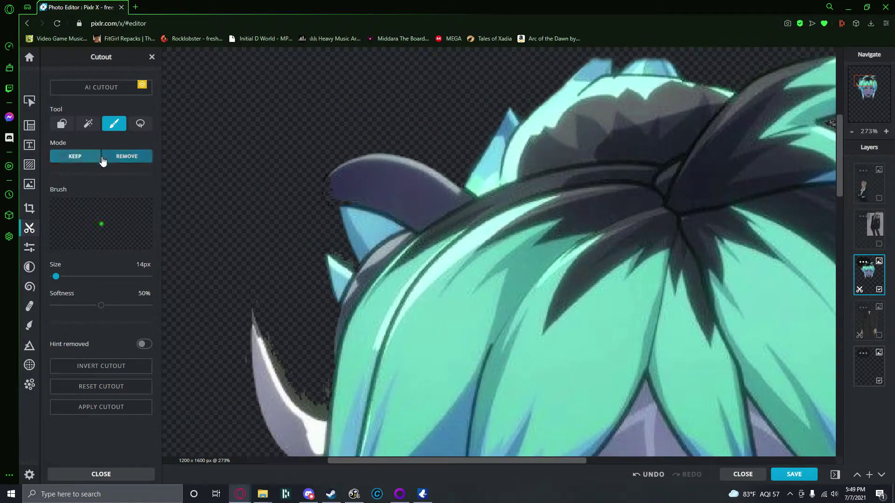
mouse_move(328, 184)
mouse_down()
mouse_move(325, 205)
mouse_move(391, 218)
mouse_move(330, 195)
mouse_move(319, 201)
mouse_move(344, 156)
mouse_up()
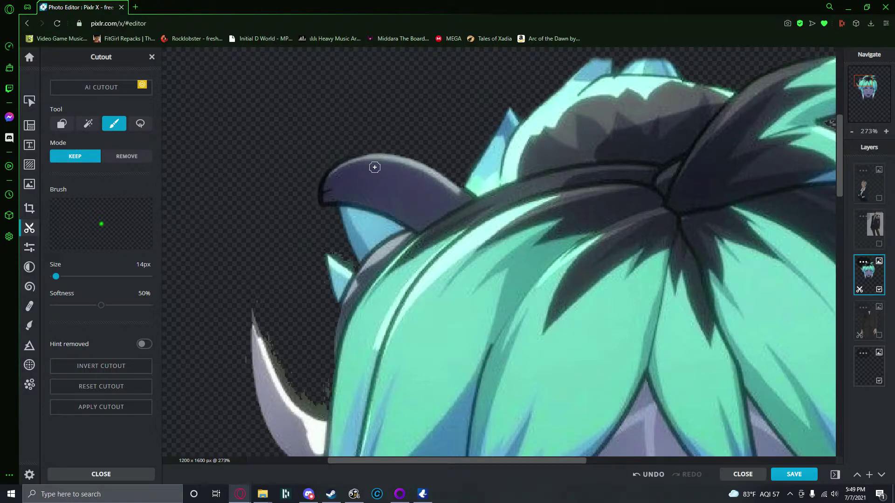
drag(341, 161, 411, 171)
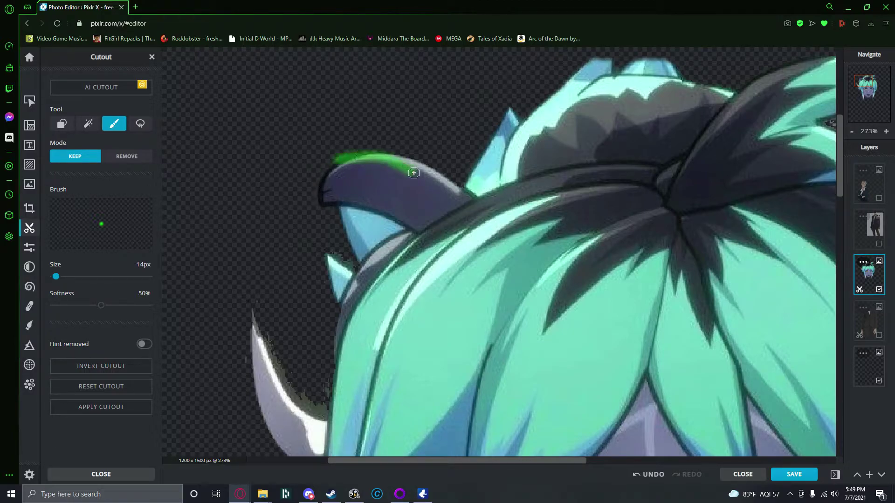
drag(370, 150, 435, 191)
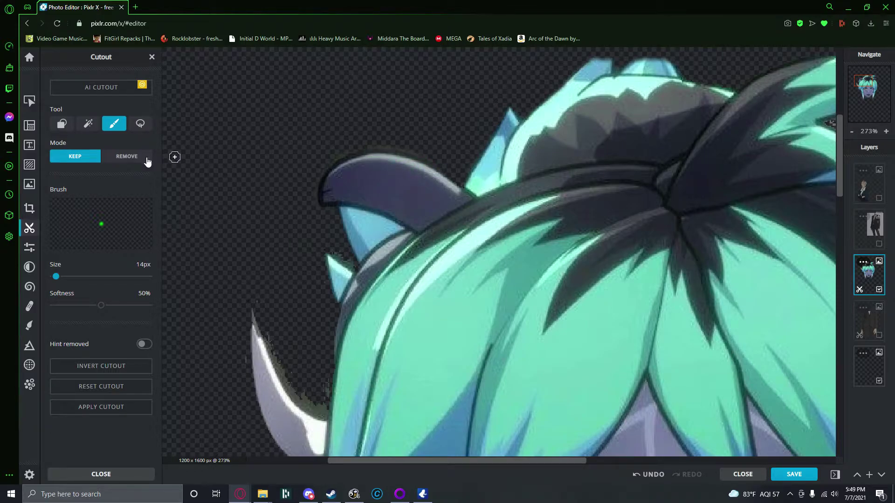
click(129, 156)
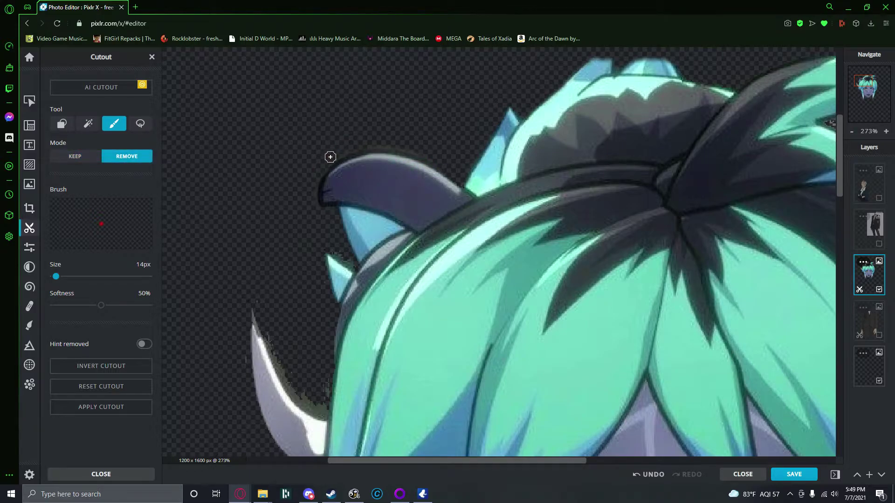
drag(396, 146, 452, 172)
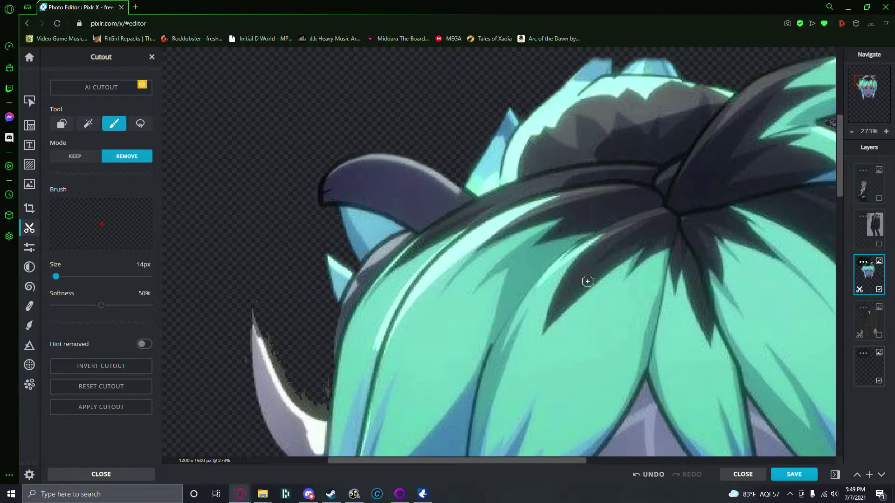
Restore the dark hair outline between the left ear and the white horn with the Keep brush
drag(843, 176, 843, 203)
scroll(291, 184, up, 2)
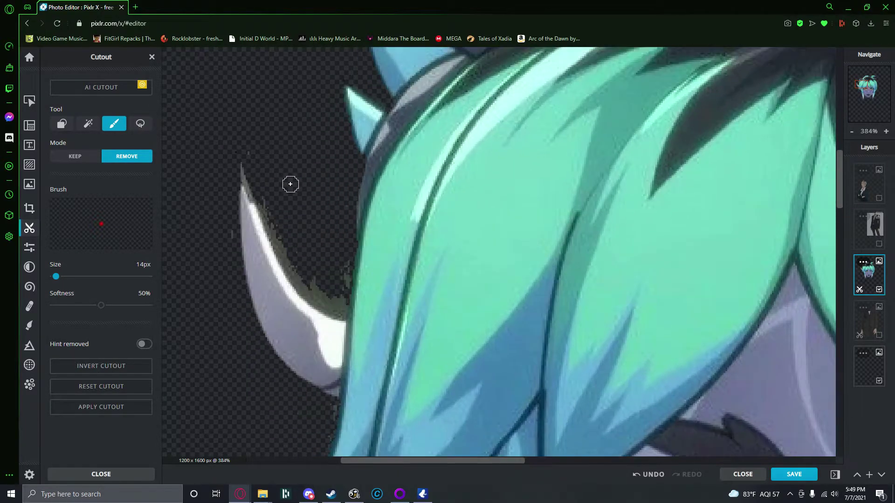
click(74, 156)
drag(368, 155, 362, 267)
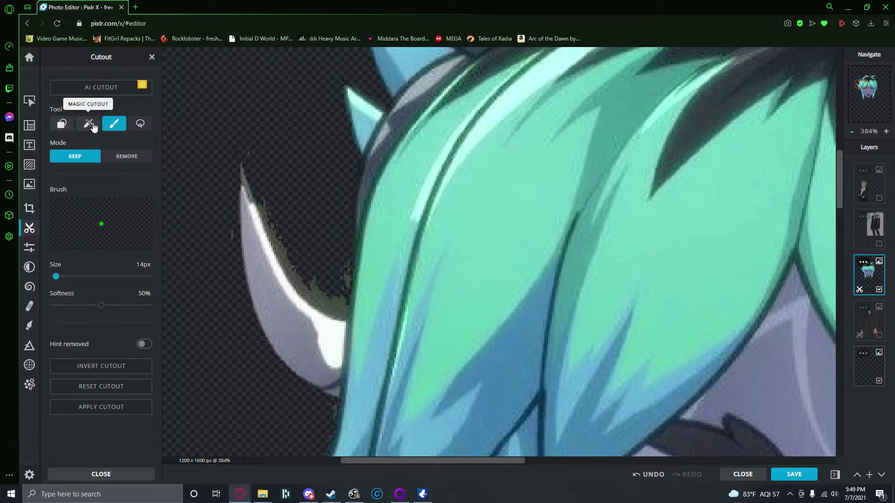
Erase the olive background inside the white horn's curve and the stray specks around the horn with the Remove brush
click(124, 157)
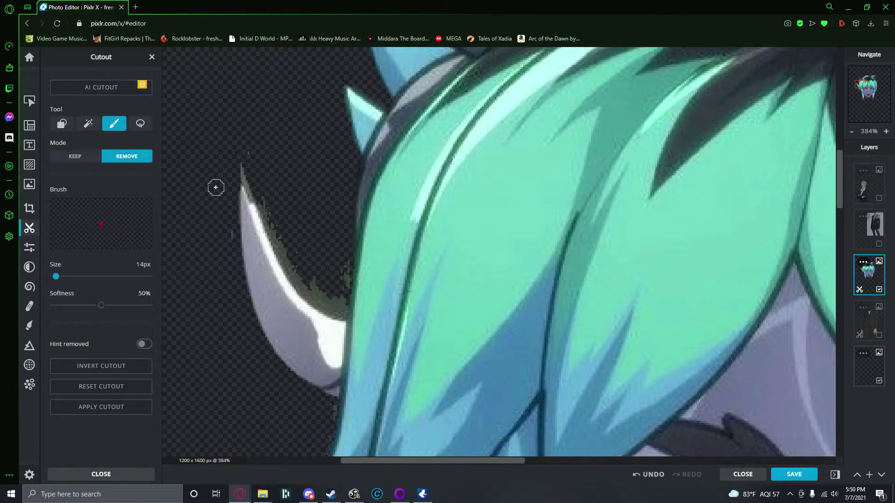
drag(257, 198, 279, 261)
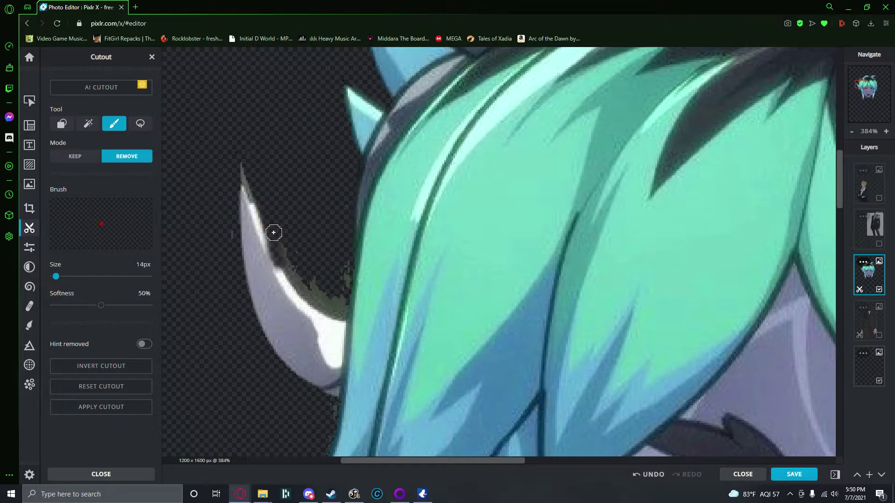
drag(259, 207, 280, 261)
drag(265, 206, 286, 243)
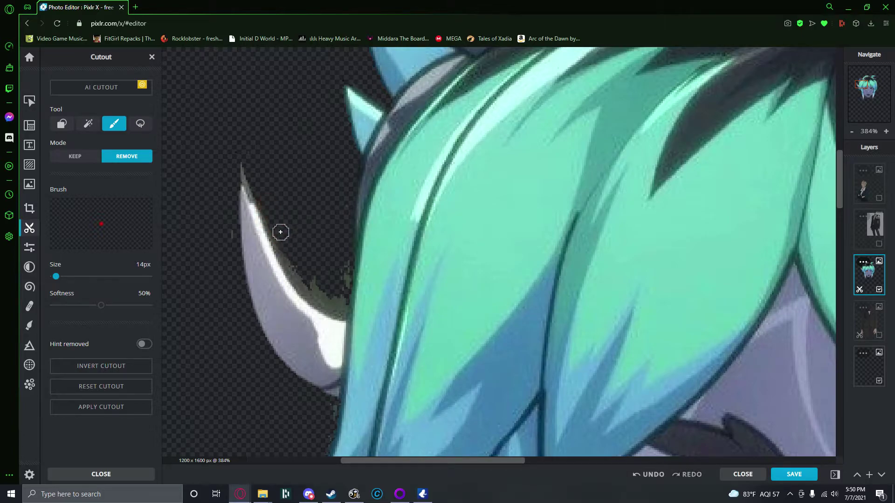
mouse_move(265, 214)
mouse_down()
mouse_move(293, 279)
mouse_move(339, 315)
mouse_move(350, 261)
mouse_up()
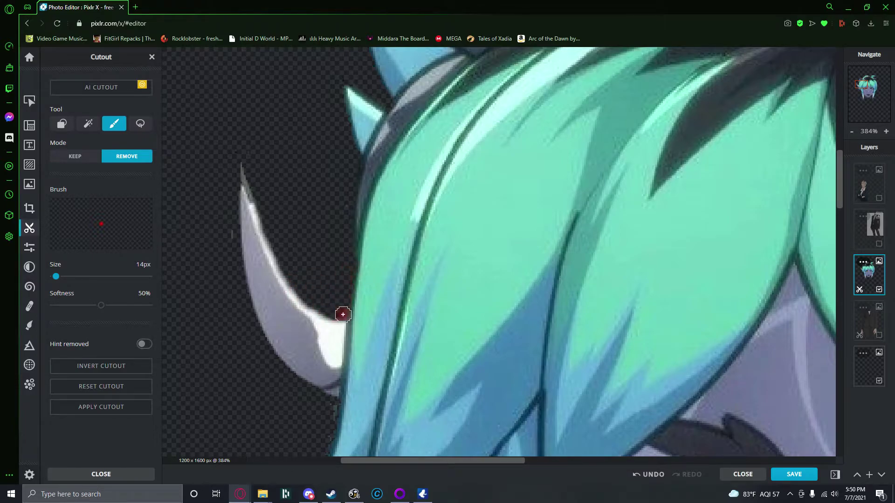
click(226, 230)
drag(329, 405, 325, 442)
Erase the background specks along the left hair tips and the grey patch beside the left side lock
drag(839, 186, 840, 221)
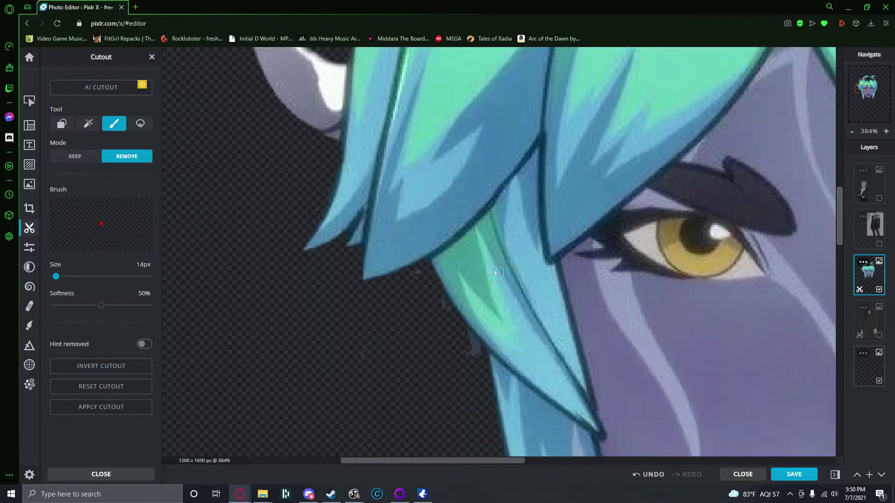
drag(327, 191, 308, 222)
click(427, 279)
mouse_move(426, 279)
mouse_down()
mouse_move(450, 324)
mouse_move(475, 358)
mouse_up()
drag(839, 224, 839, 265)
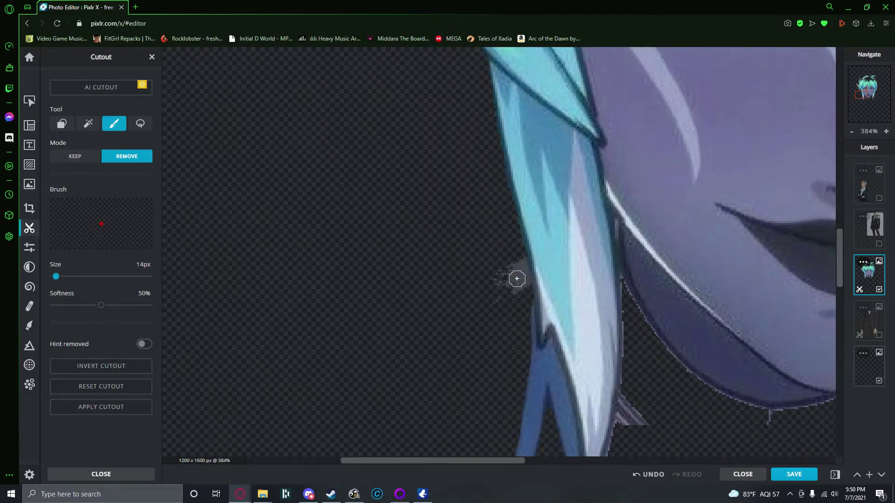
mouse_move(510, 225)
mouse_down()
mouse_move(523, 294)
mouse_move(502, 289)
mouse_move(498, 298)
mouse_up()
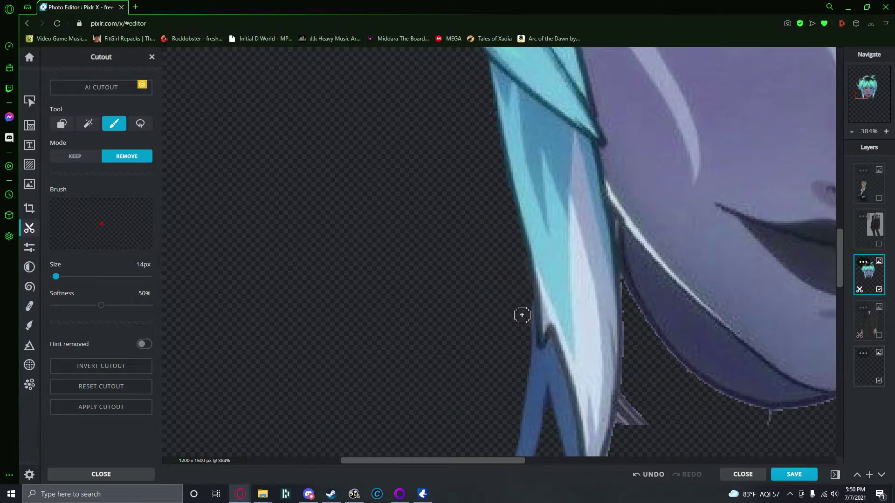
Erase the dark blue strands hanging beside and below the left side lock
mouse_move(841, 258)
mouse_down()
mouse_move(837, 278)
mouse_move(839, 270)
mouse_up()
drag(527, 202, 527, 293)
mouse_move(531, 243)
mouse_down()
mouse_move(536, 284)
mouse_move(550, 243)
mouse_move(553, 299)
mouse_up()
drag(550, 254, 573, 352)
drag(568, 321, 575, 399)
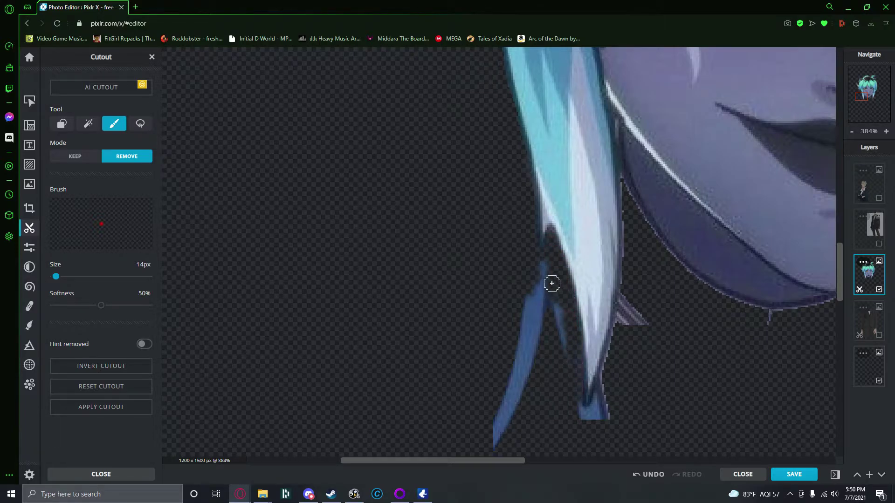
drag(547, 265, 527, 377)
drag(524, 299, 516, 385)
mouse_move(534, 279)
mouse_down()
mouse_move(534, 308)
mouse_move(531, 284)
mouse_move(531, 313)
mouse_move(508, 351)
mouse_move(496, 437)
mouse_move(529, 394)
mouse_move(542, 324)
mouse_move(535, 260)
mouse_move(560, 370)
mouse_move(562, 347)
mouse_move(566, 373)
mouse_move(574, 363)
mouse_move(578, 422)
mouse_move(574, 370)
mouse_move(575, 407)
mouse_up()
drag(528, 293, 521, 315)
Erase the scraps on the inner edge of the left side lock and the pale fringe along the underside of the chin
mouse_move(597, 416)
mouse_down()
mouse_move(600, 386)
mouse_move(578, 425)
mouse_move(601, 394)
mouse_move(580, 417)
mouse_move(617, 413)
mouse_move(610, 370)
mouse_move(617, 343)
mouse_up()
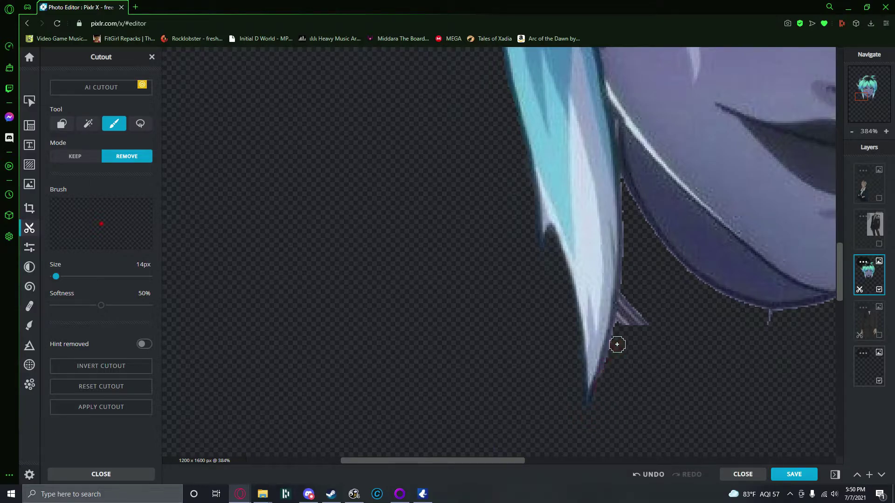
mouse_move(597, 386)
mouse_down()
mouse_move(626, 293)
mouse_move(628, 323)
mouse_move(648, 329)
mouse_move(621, 304)
mouse_move(625, 188)
mouse_up()
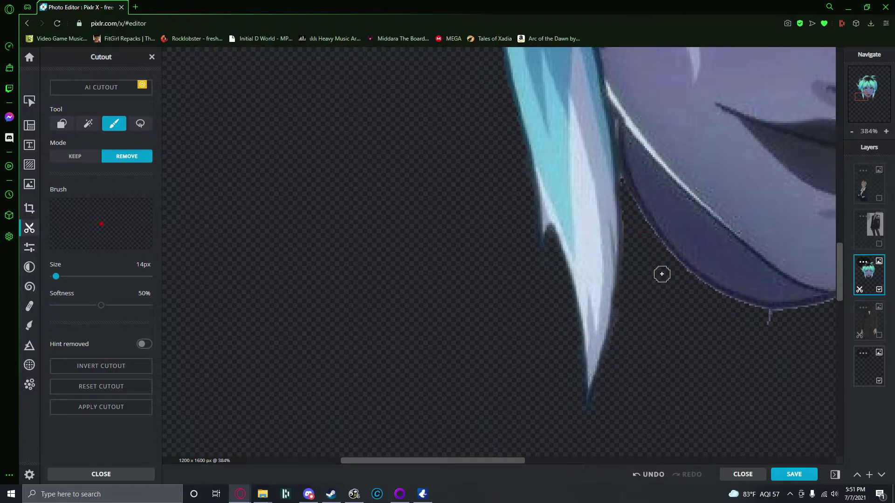
mouse_move(636, 207)
mouse_down()
mouse_move(666, 257)
mouse_move(703, 291)
mouse_move(772, 323)
mouse_up()
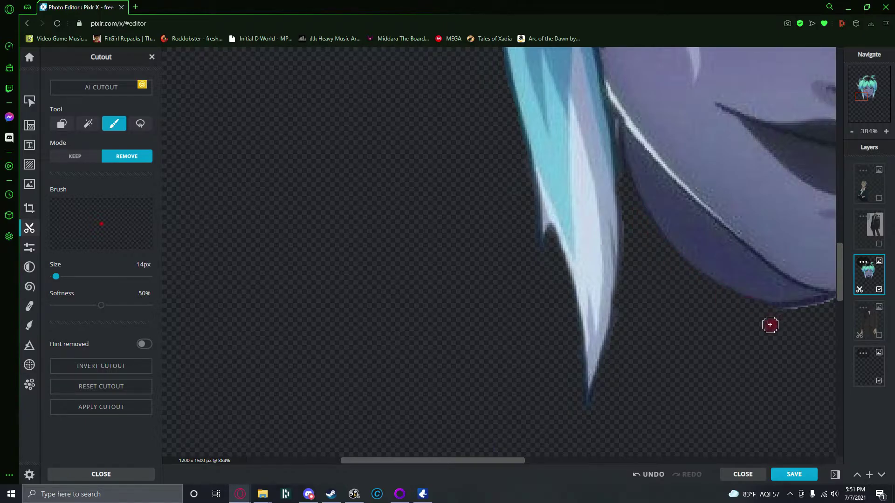
drag(625, 314, 608, 357)
drag(507, 460, 586, 461)
mouse_move(534, 310)
mouse_down()
mouse_move(614, 285)
mouse_move(689, 213)
mouse_move(668, 232)
mouse_move(630, 319)
mouse_move(633, 330)
mouse_move(654, 330)
mouse_move(608, 321)
mouse_move(623, 325)
mouse_move(693, 281)
mouse_move(686, 299)
mouse_move(672, 312)
mouse_move(673, 244)
mouse_move(664, 246)
mouse_move(724, 321)
mouse_move(745, 319)
mouse_move(711, 315)
mouse_move(737, 313)
mouse_move(744, 322)
mouse_move(710, 204)
mouse_move(697, 222)
mouse_move(704, 250)
mouse_move(728, 268)
mouse_move(739, 295)
mouse_move(713, 201)
mouse_up()
Erase the specks, dark patch and pale blue fragment around the right side lock, and the scraps between it and the jaw
drag(568, 461, 664, 460)
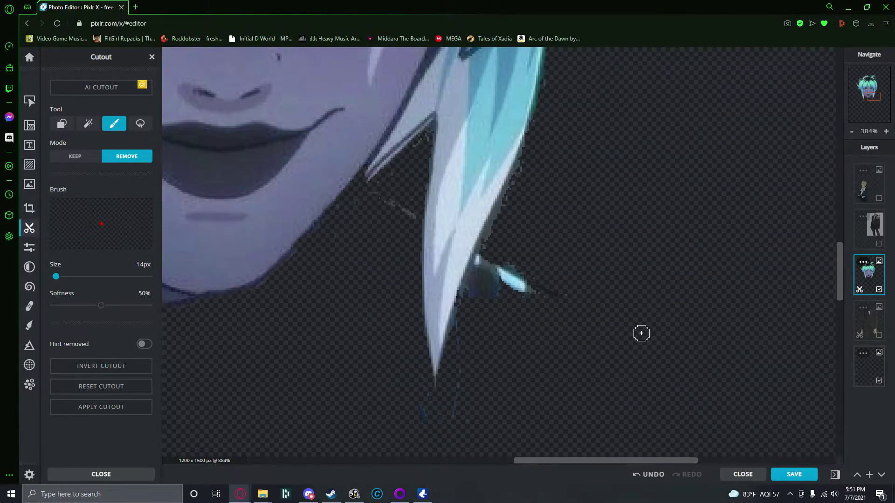
mouse_move(424, 396)
mouse_down()
mouse_move(462, 421)
mouse_move(454, 340)
mouse_move(463, 294)
mouse_up()
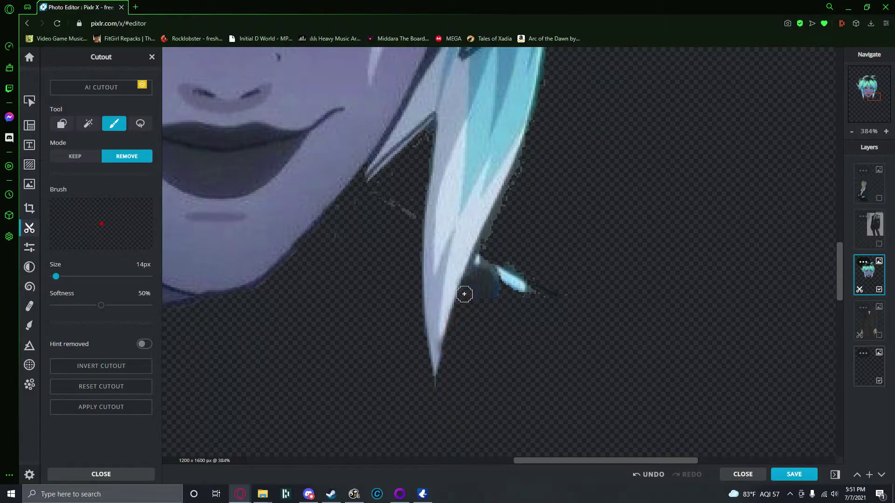
drag(475, 263, 531, 148)
mouse_move(483, 280)
mouse_down()
mouse_move(540, 300)
mouse_move(566, 298)
mouse_up()
drag(369, 190, 411, 214)
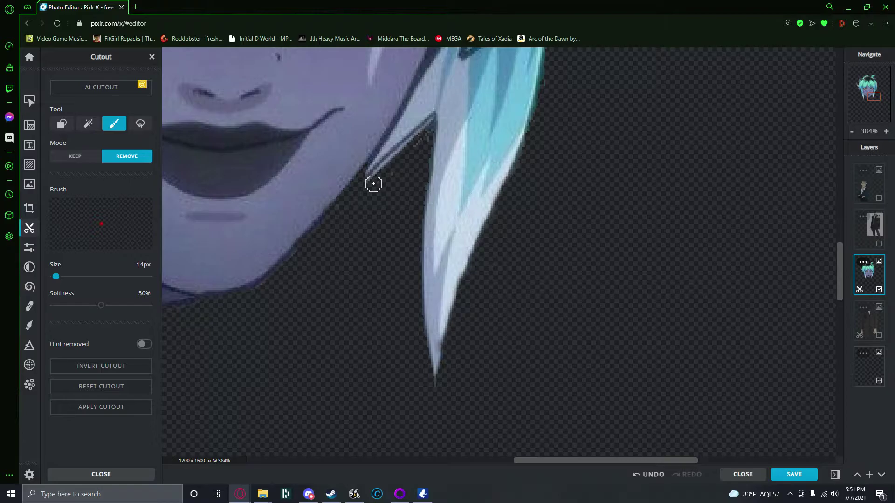
mouse_move(403, 159)
mouse_down()
mouse_move(425, 139)
mouse_move(419, 194)
mouse_up()
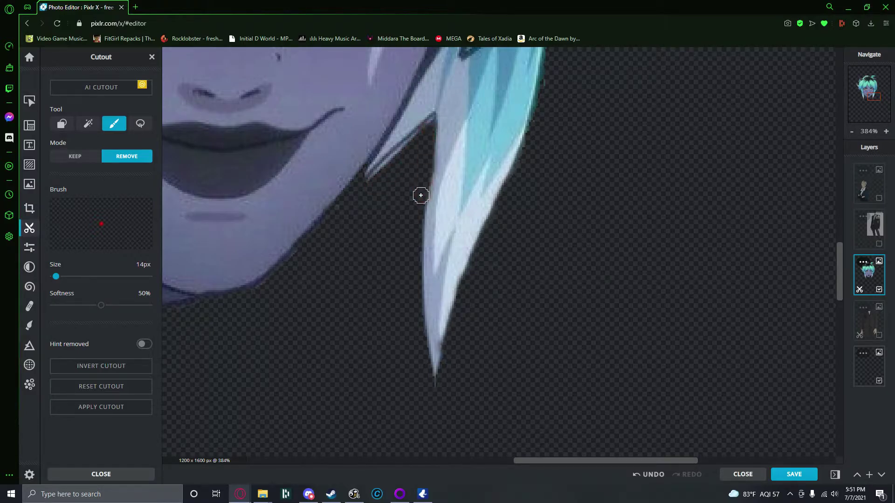
Restore the jaw edge beside the right side lock with the Keep brush
scroll(389, 293, down, 5)
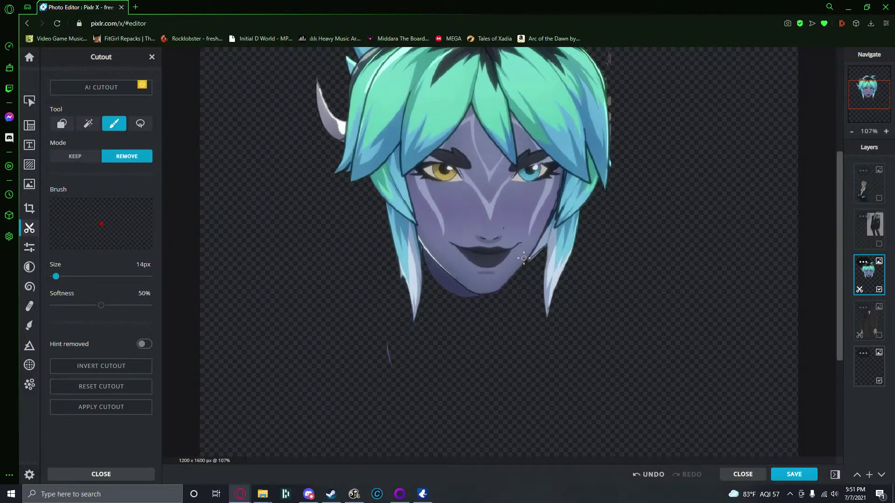
scroll(525, 261, up, 4)
key(x)
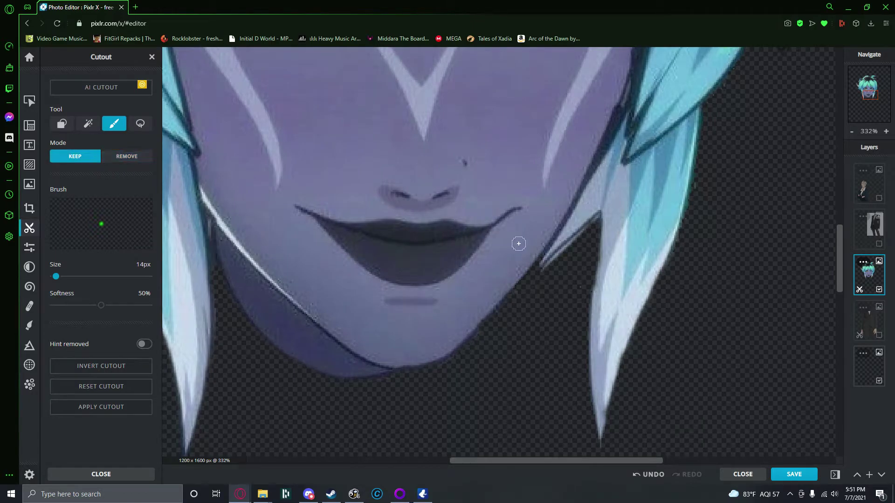
drag(553, 252, 502, 287)
Remove the stray blue stroke below the left side lock with a rectangular shape cutout in Remove mode
scroll(501, 312, down, 4)
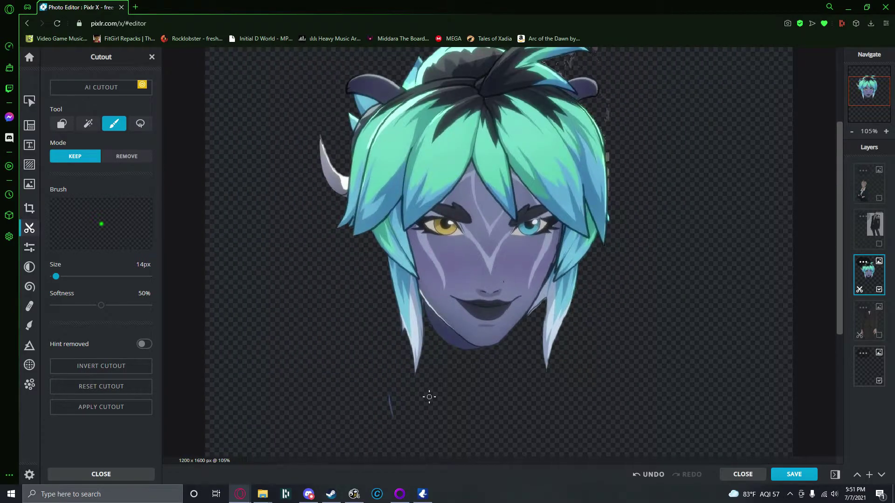
click(63, 124)
mouse_move(371, 387)
mouse_down()
mouse_move(418, 424)
mouse_move(361, 380)
mouse_up()
click(125, 156)
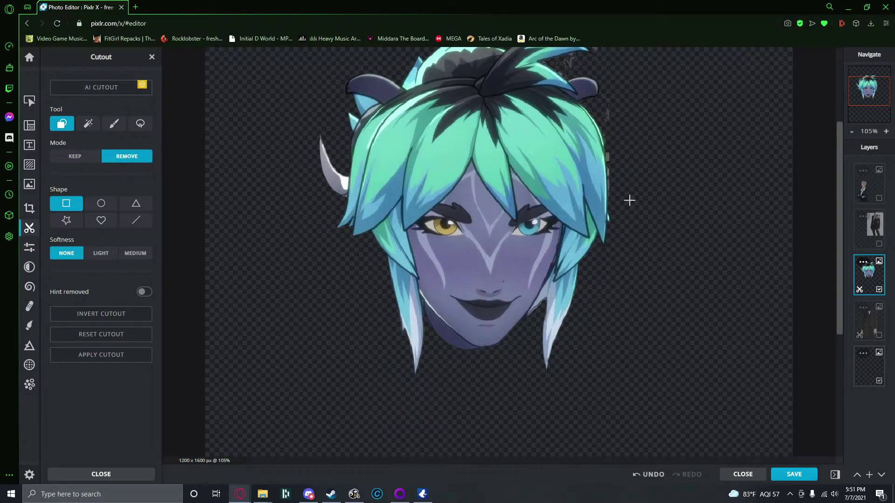
Restore the clipped pale hair tip on the outer right edge of the hair with the 14 px Keep brush
scroll(630, 201, up, 5)
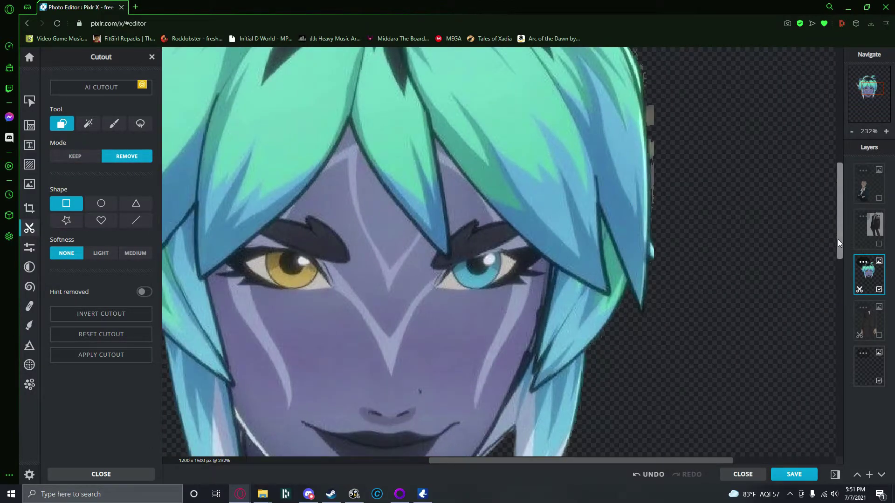
drag(838, 239, 835, 225)
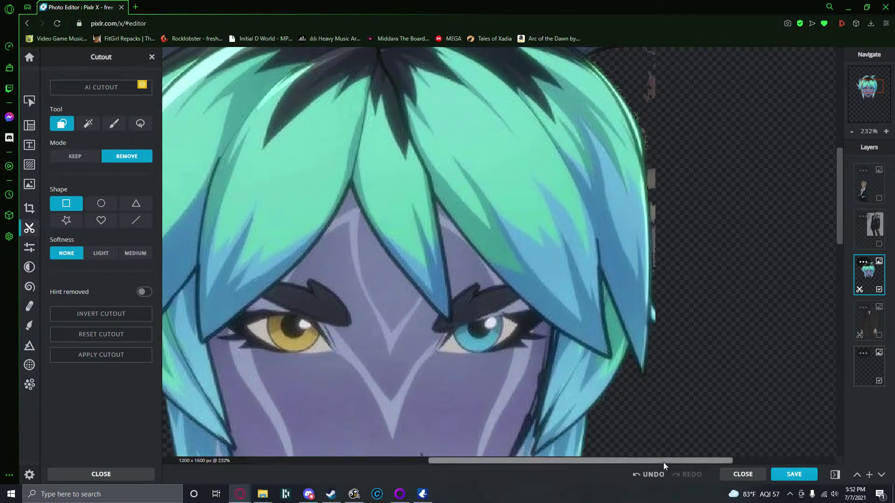
drag(671, 460, 690, 461)
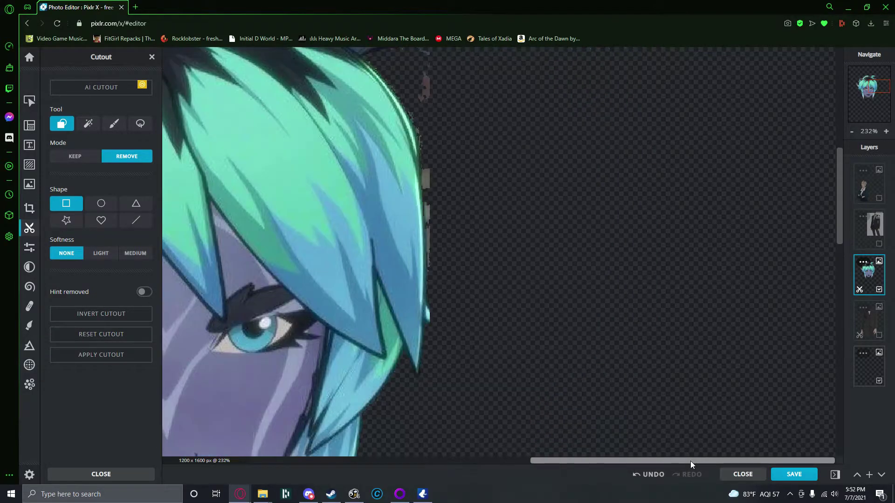
click(113, 127)
click(75, 157)
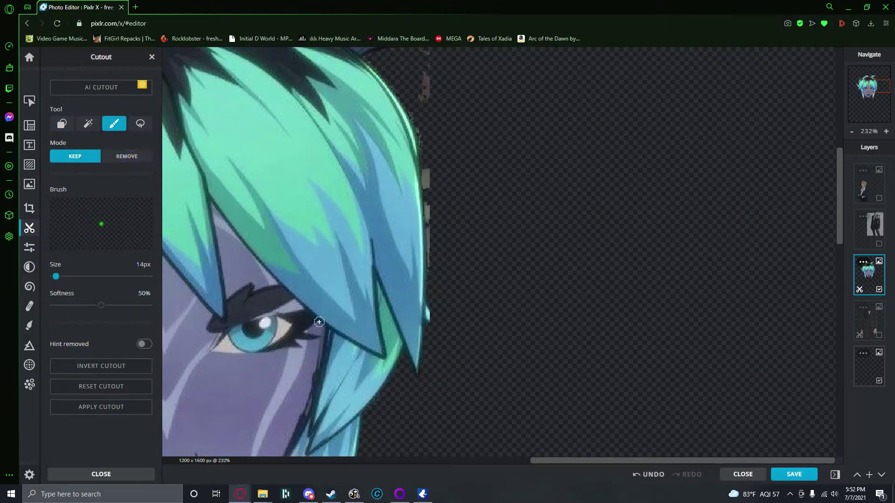
click(434, 322)
Erase the grey-brown background scraps along the outer right edge of the hair with the brush in Remove mode
scroll(420, 289, up, 1)
scroll(419, 289, up, 3)
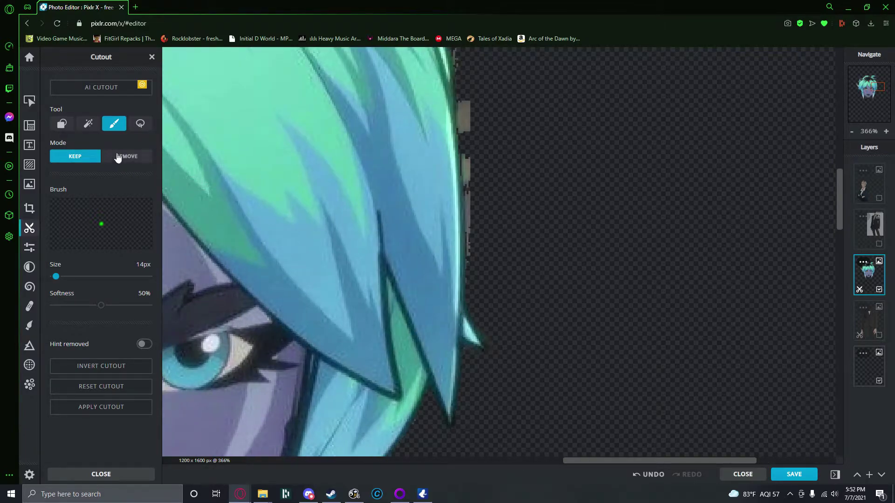
click(87, 123)
click(114, 123)
click(127, 156)
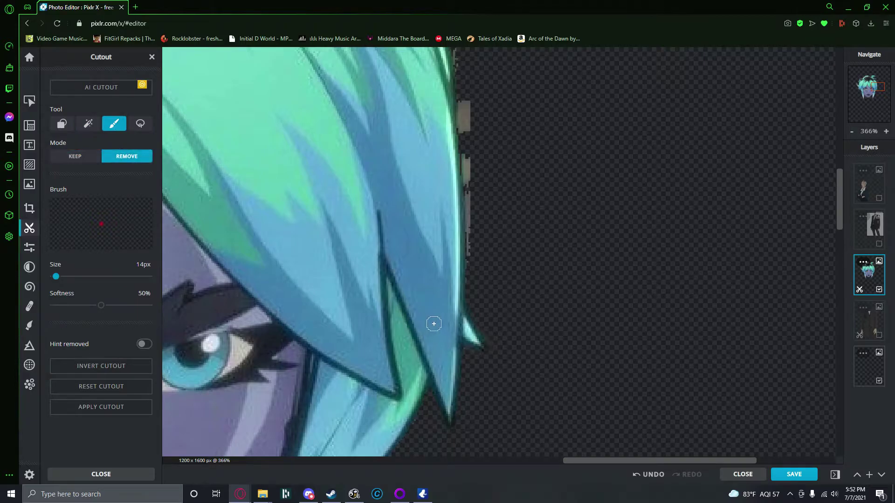
click(494, 345)
mouse_move(472, 278)
mouse_down()
mouse_move(466, 131)
mouse_move(464, 182)
mouse_move(468, 143)
mouse_up()
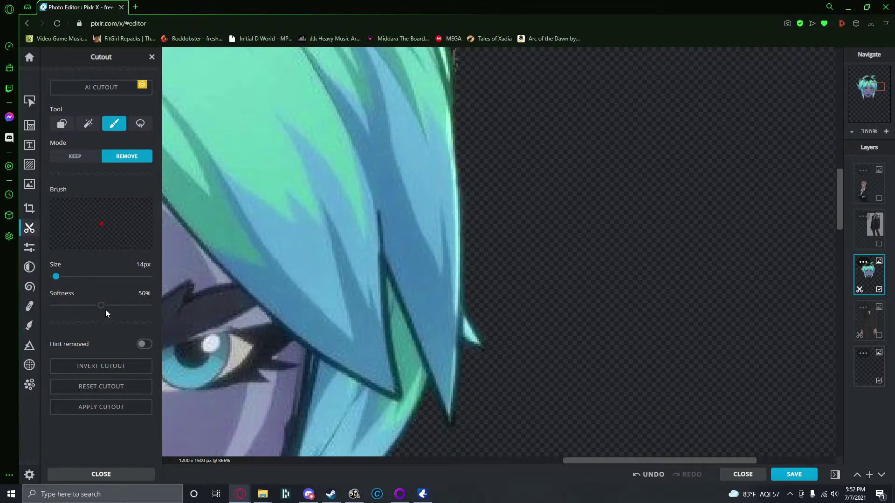
Erase the scraps beside the right horn and the speckled fringe along the upper right curve of the hair
drag(839, 212, 840, 182)
mouse_move(453, 266)
mouse_down()
mouse_move(441, 226)
mouse_move(453, 241)
mouse_up()
mouse_move(459, 161)
mouse_down()
mouse_move(458, 184)
mouse_move(470, 120)
mouse_move(435, 103)
mouse_up()
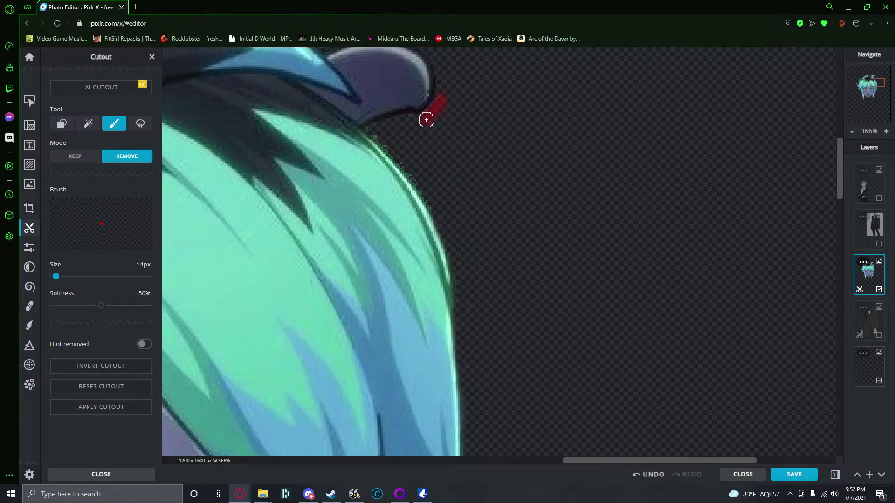
drag(372, 132, 426, 188)
mouse_move(394, 153)
mouse_down()
mouse_move(427, 188)
mouse_move(409, 175)
mouse_move(439, 219)
mouse_up()
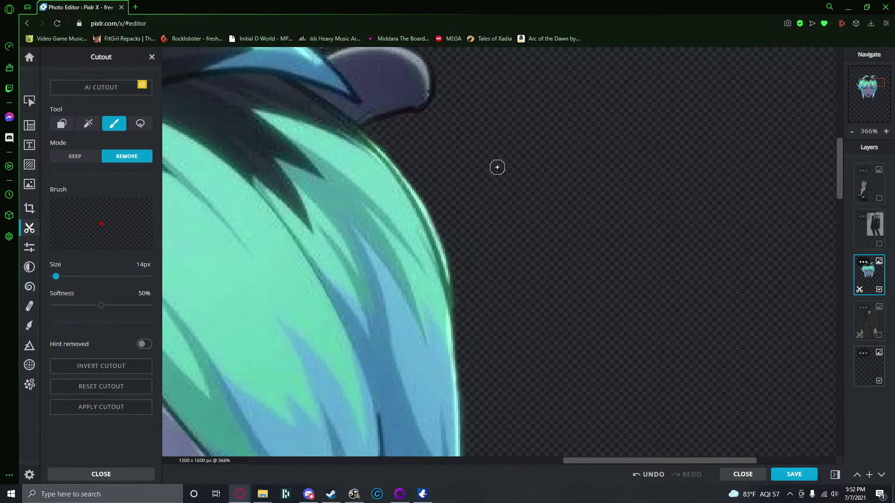
Erase the grey scraps and specks in the gap between the two right-pointing hair spikes above the right horn
drag(574, 463, 533, 462)
scroll(599, 218, up, 2)
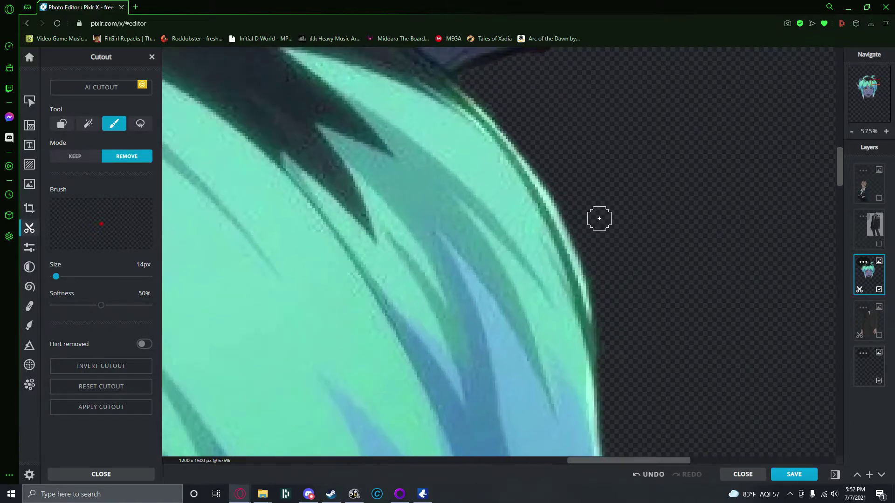
scroll(598, 216, down, 3)
drag(840, 174, 842, 147)
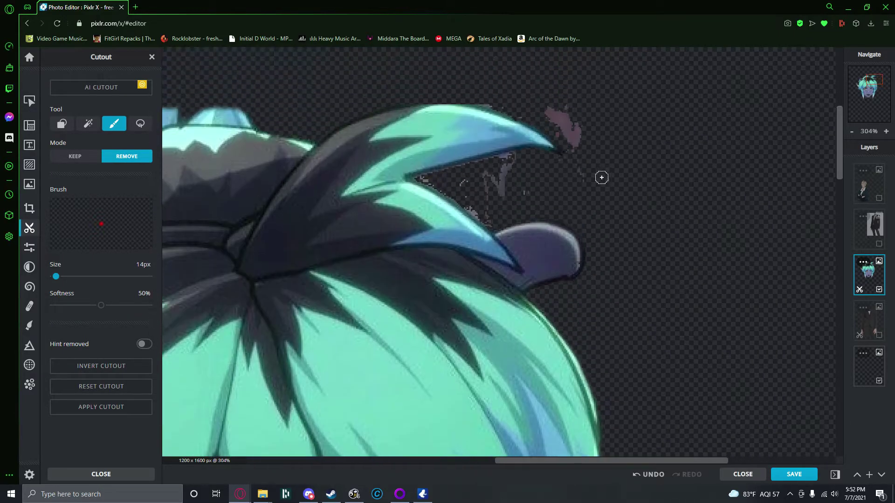
mouse_move(422, 174)
mouse_down()
mouse_move(534, 156)
mouse_move(508, 168)
mouse_up()
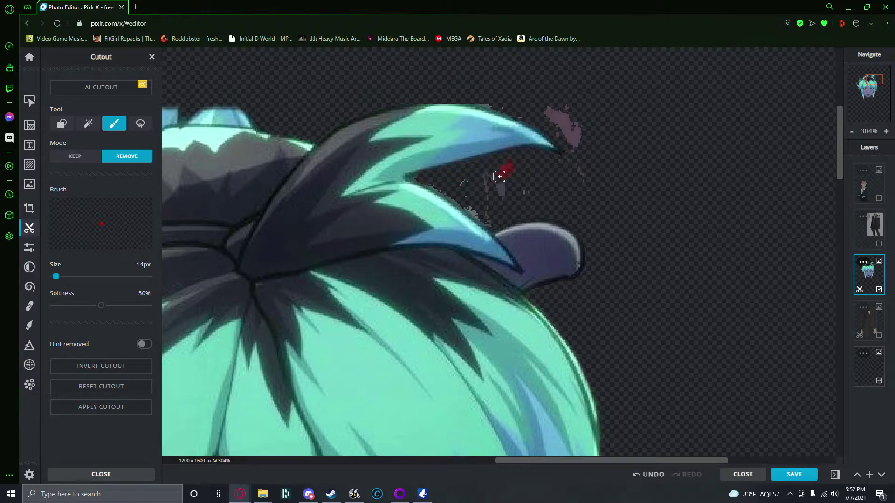
mouse_move(416, 179)
mouse_down()
mouse_move(456, 193)
mouse_move(448, 195)
mouse_move(485, 224)
mouse_up()
mouse_move(483, 189)
mouse_down()
mouse_move(491, 200)
mouse_move(524, 200)
mouse_move(530, 190)
mouse_up()
click(490, 223)
drag(489, 224, 488, 206)
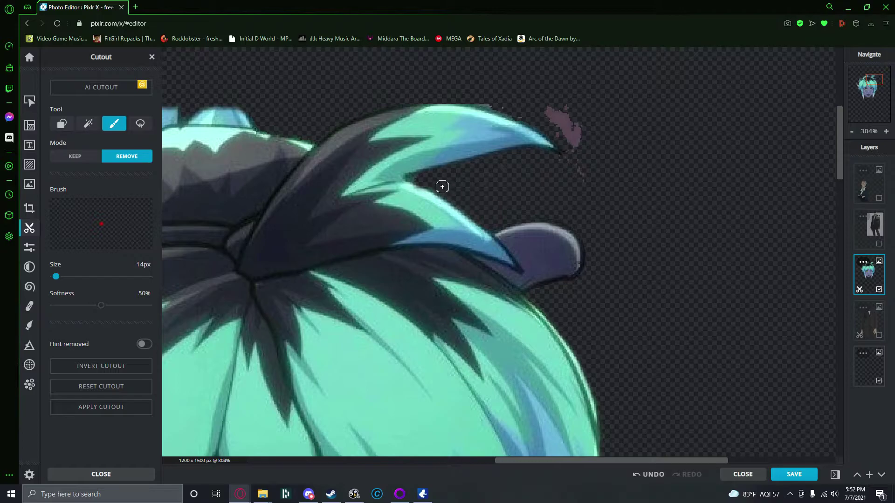
Erase the pinkish patch and specks around the tip and upper edge of the upper hair spike
mouse_move(541, 168)
mouse_down()
mouse_move(564, 160)
mouse_move(582, 181)
mouse_move(571, 158)
mouse_up()
drag(484, 106, 562, 138)
drag(544, 99, 555, 123)
drag(545, 112, 578, 158)
mouse_move(561, 111)
mouse_down()
mouse_move(578, 133)
mouse_move(563, 106)
mouse_up()
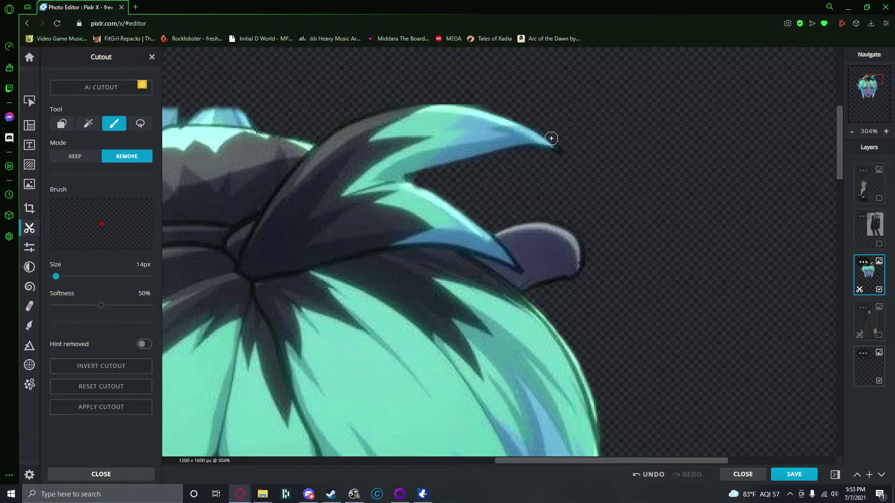
Scale the head layer down and position it in the upper middle of the canvas
scroll(521, 171, down, 2)
scroll(522, 171, down, 2)
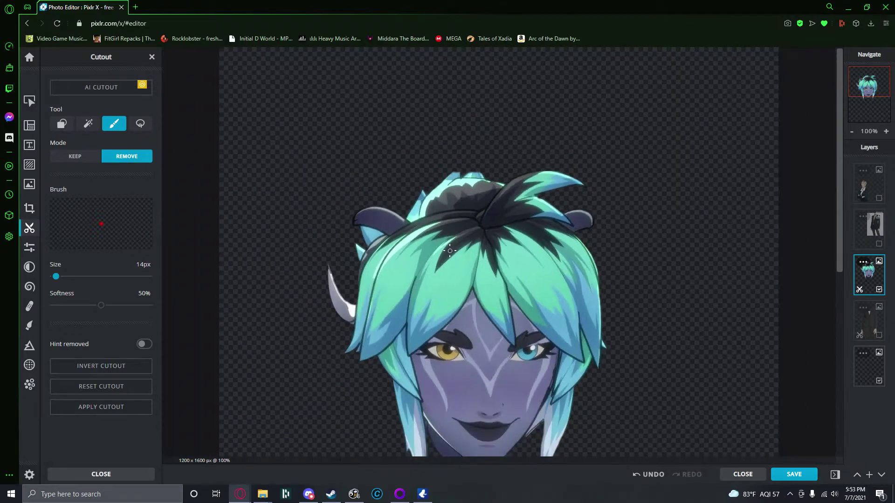
scroll(390, 296, down, 1)
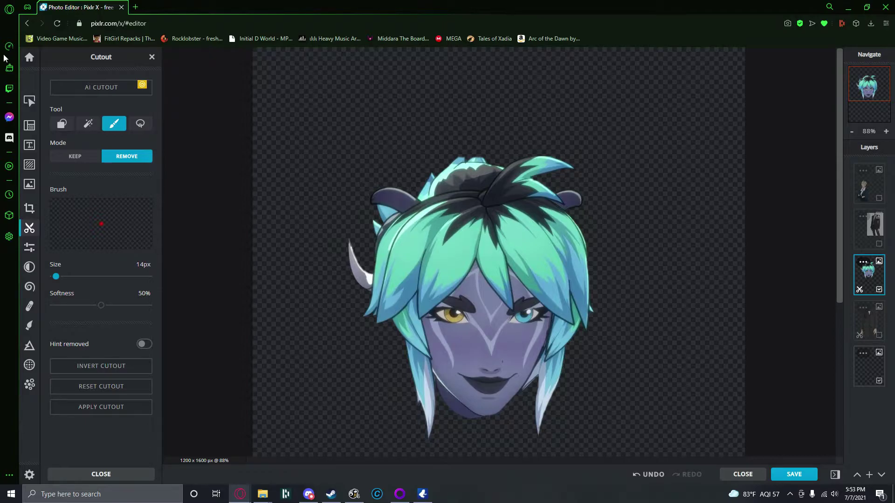
click(30, 101)
drag(462, 255, 484, 144)
scroll(485, 144, down, 3)
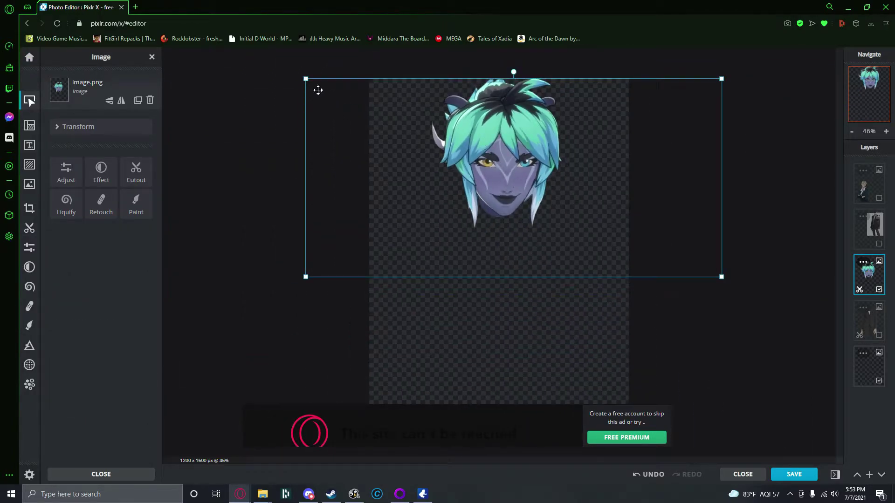
drag(306, 79, 406, 148)
drag(518, 197, 487, 186)
click(305, 150)
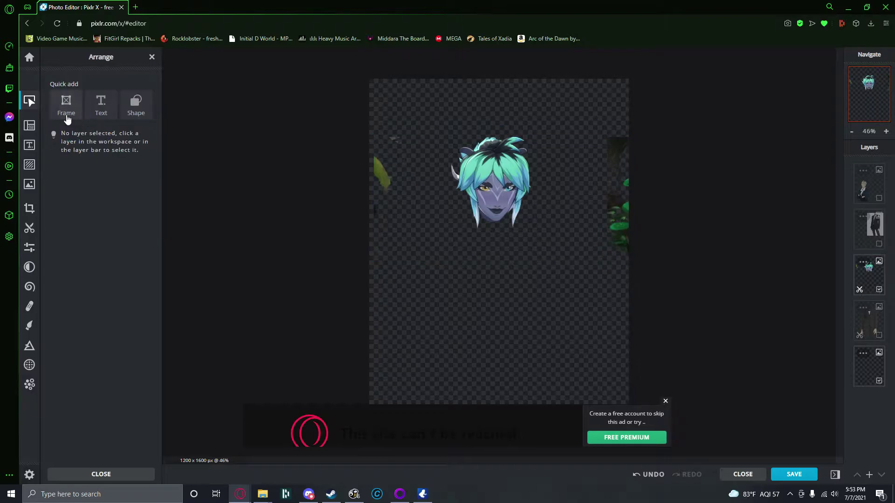
Remove the leftover background strips on both sides of the head with rectangular shape cutouts in Remove mode
click(452, 155)
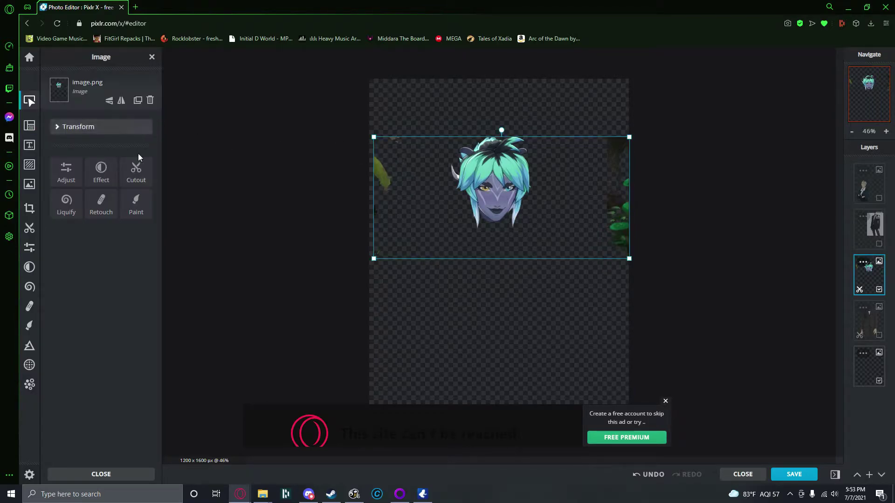
click(136, 173)
click(62, 123)
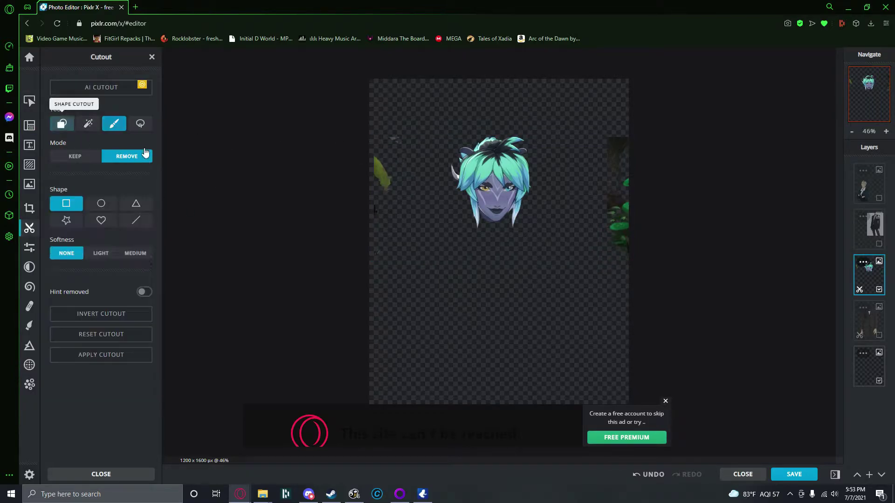
drag(592, 135, 695, 301)
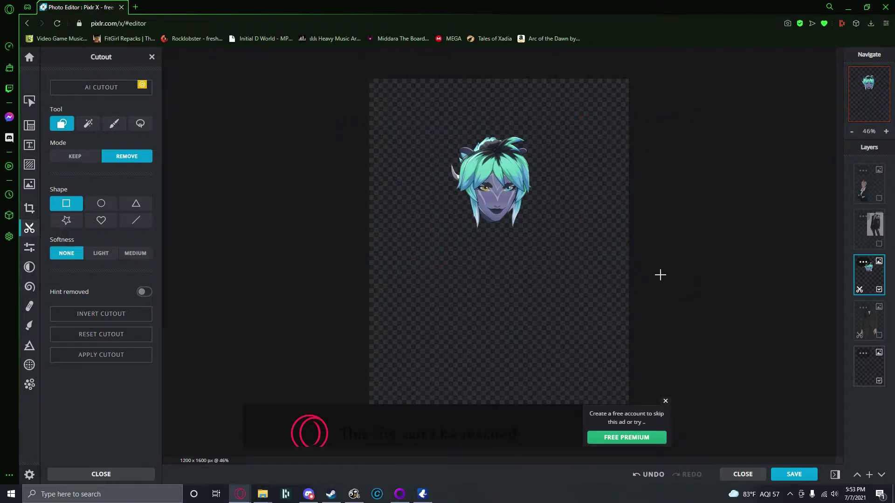
Make the headless pantsuit cutout layer visible beneath the head, keeping the blazer photo layer hidden
click(30, 101)
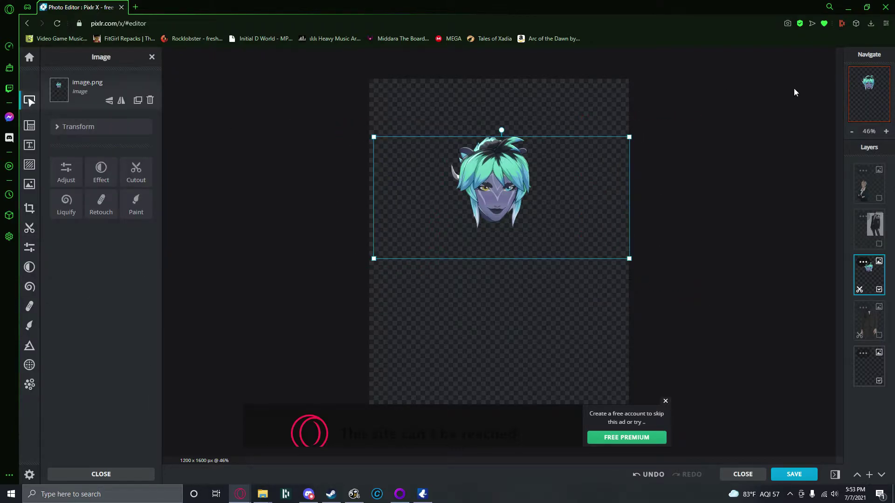
click(879, 245)
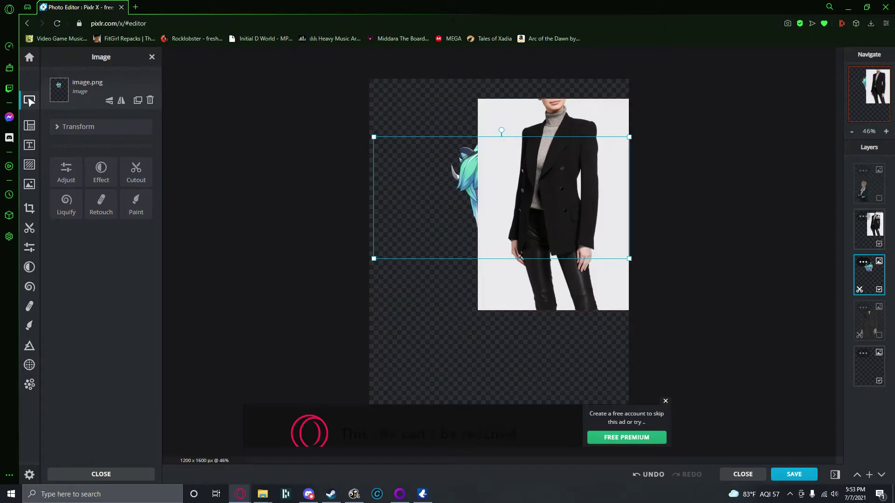
click(880, 244)
click(881, 335)
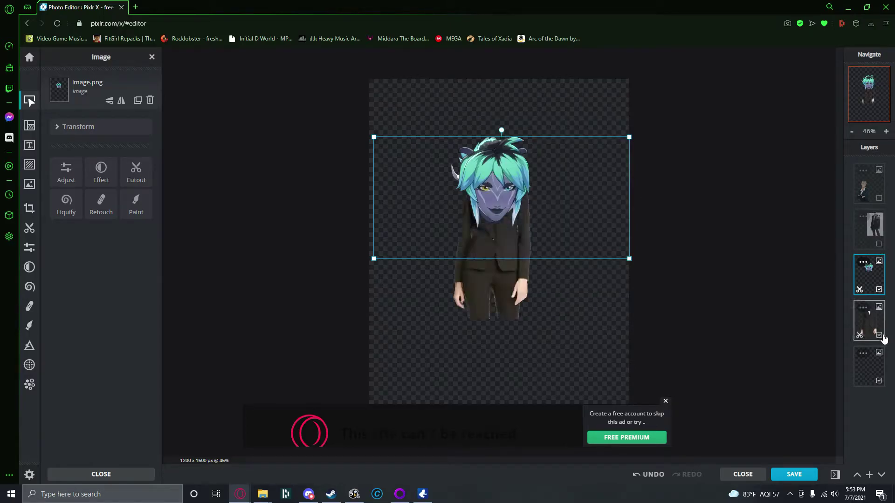
Move the head layer up and the pantsuit layer slightly down so the head sits above the collar
drag(566, 210, 565, 186)
drag(524, 276, 522, 282)
click(869, 281)
click(871, 328)
drag(873, 328, 840, 289)
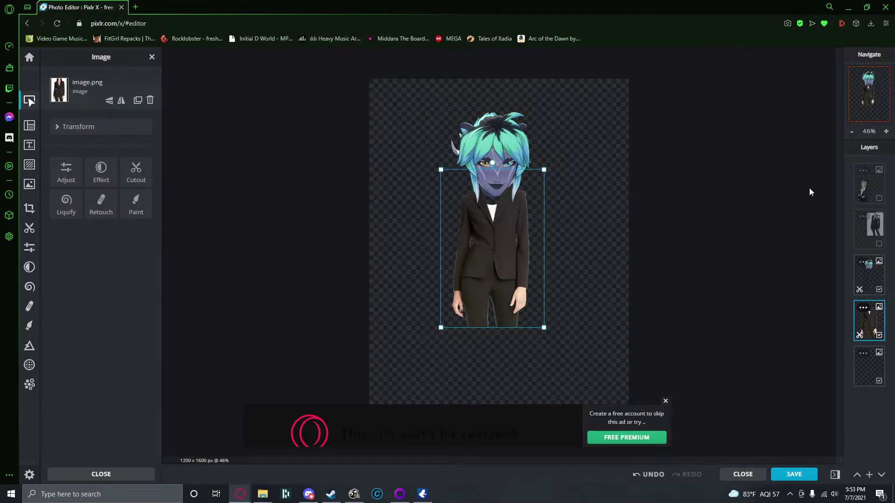
Shrink the head layer in two passes to suit the body and centre it over the pantsuit's collar
scroll(503, 188, up, 5)
scroll(498, 135, down, 1)
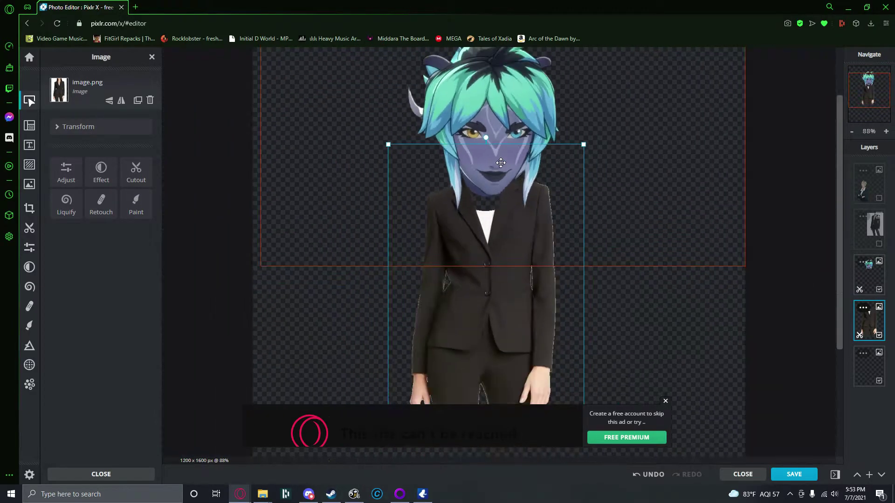
click(498, 130)
scroll(504, 197, down, 3)
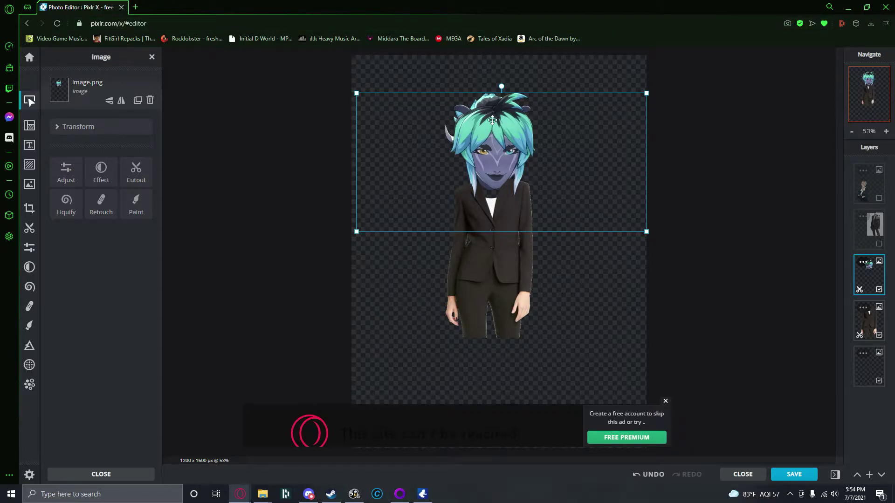
drag(357, 93, 429, 126)
drag(563, 187, 516, 164)
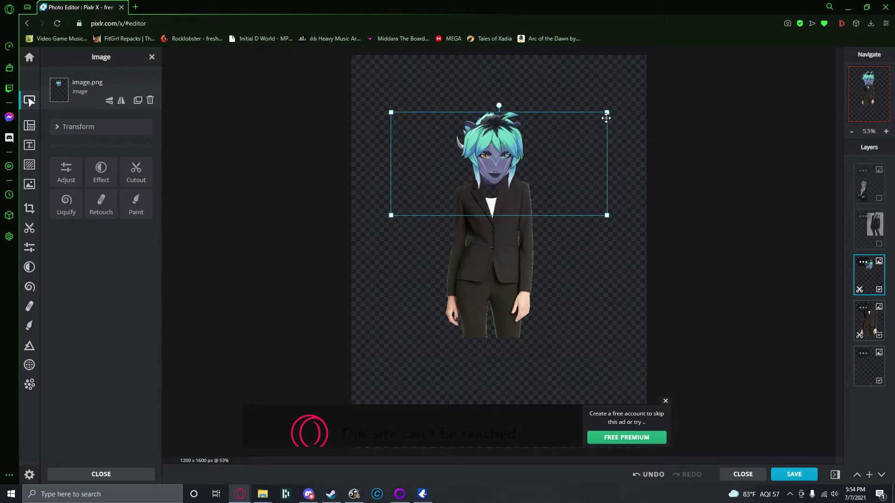
drag(610, 118, 592, 126)
drag(557, 157, 565, 156)
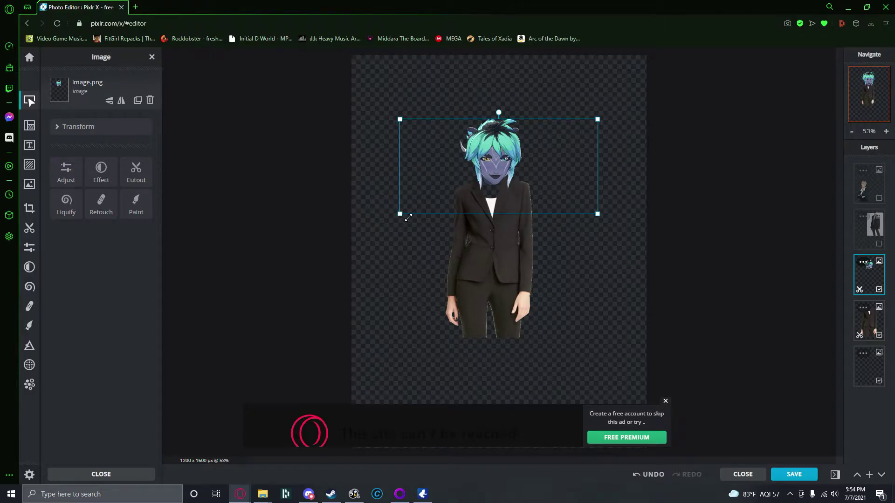
Raise the head slightly above the collar, scale it down a little more and recentre it over the neck
scroll(499, 186, up, 3)
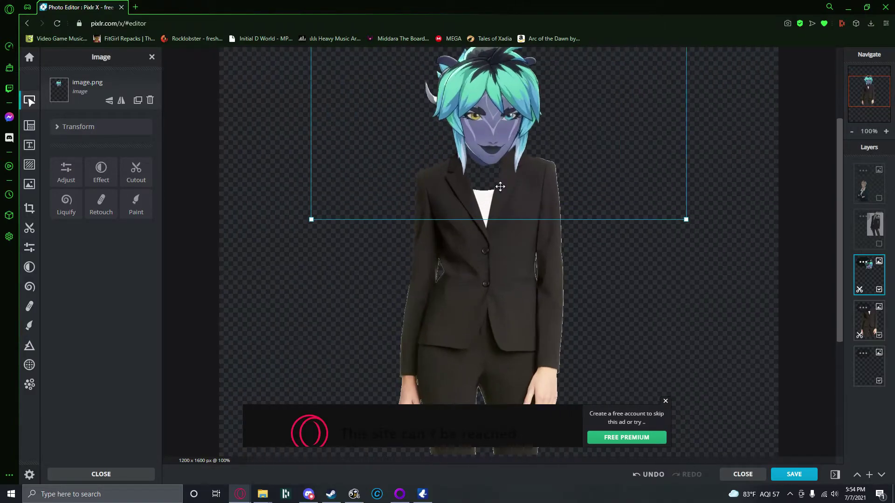
drag(498, 136, 498, 127)
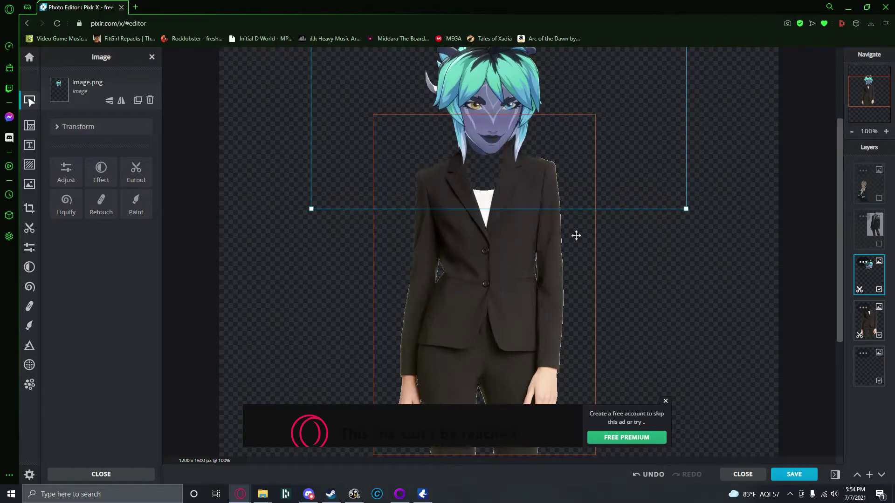
scroll(576, 236, down, 3)
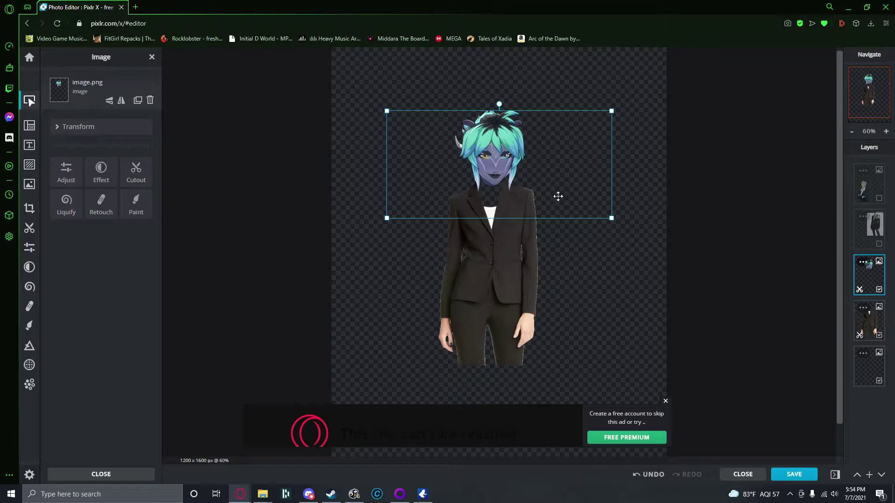
drag(388, 112, 397, 117)
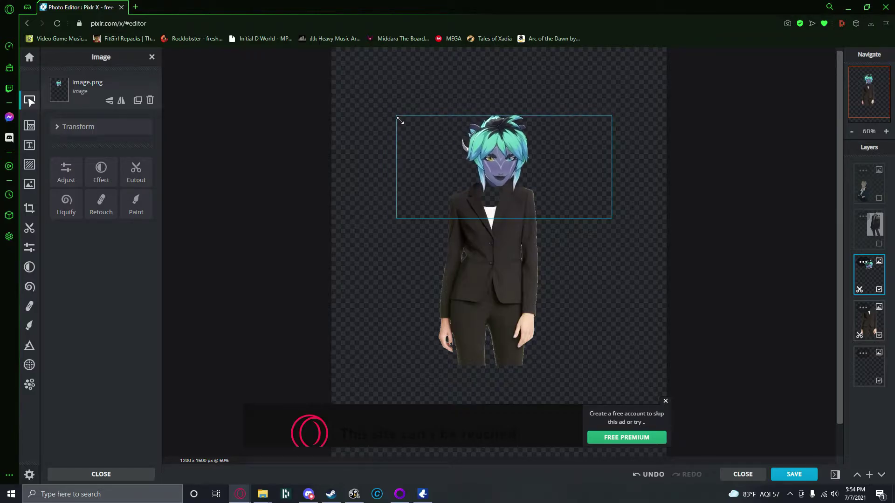
drag(533, 174, 530, 173)
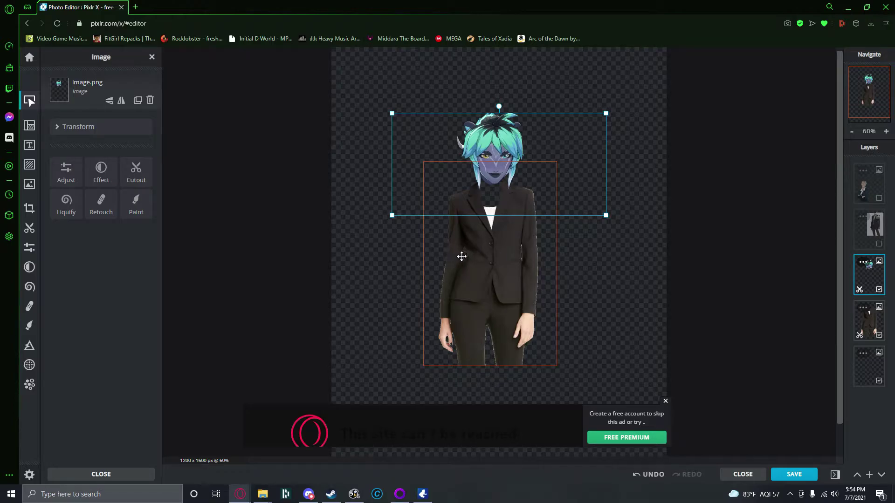
scroll(459, 254, up, 3)
scroll(477, 115, down, 3)
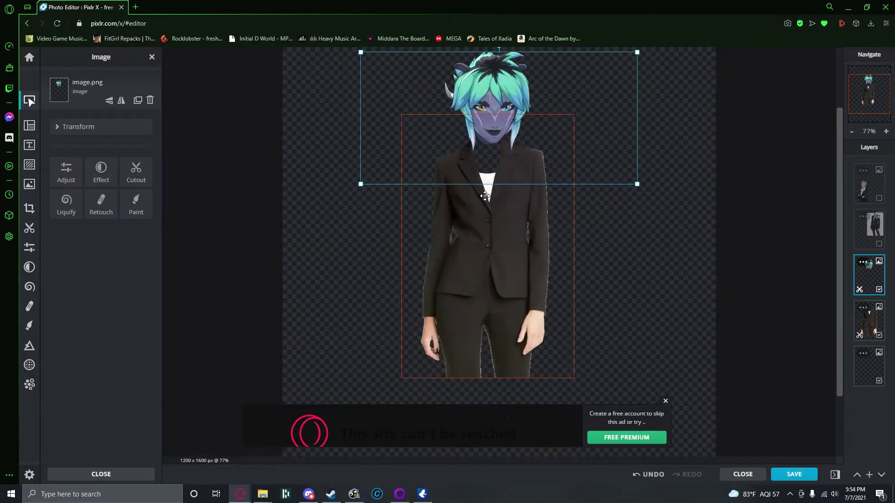
Check the pantsuit and head layer bounds and dismiss the advertisement covering the lower canvas
click(520, 276)
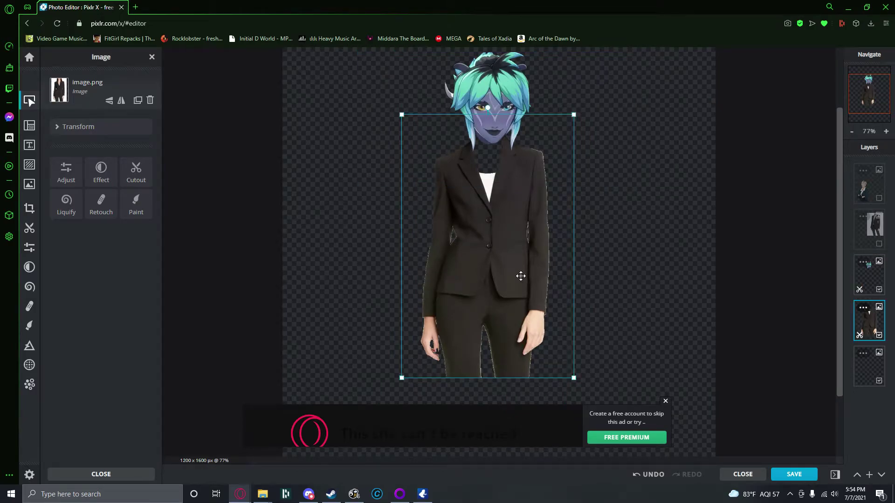
click(500, 103)
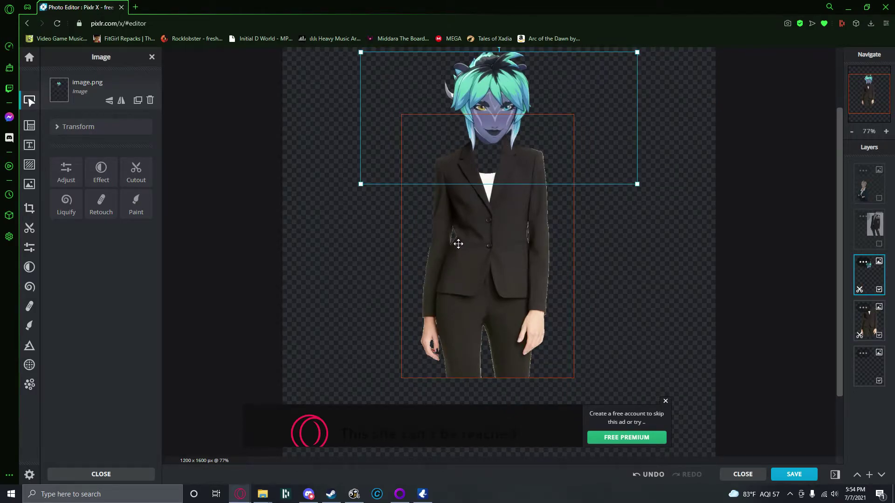
click(665, 402)
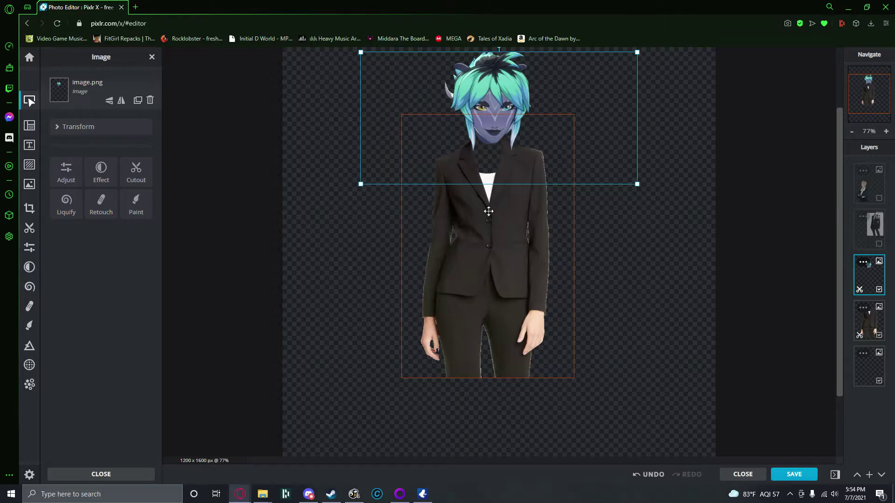
Add an empty layer above the pantsuit layer and move it directly beneath the pantsuit in the layer order
click(481, 266)
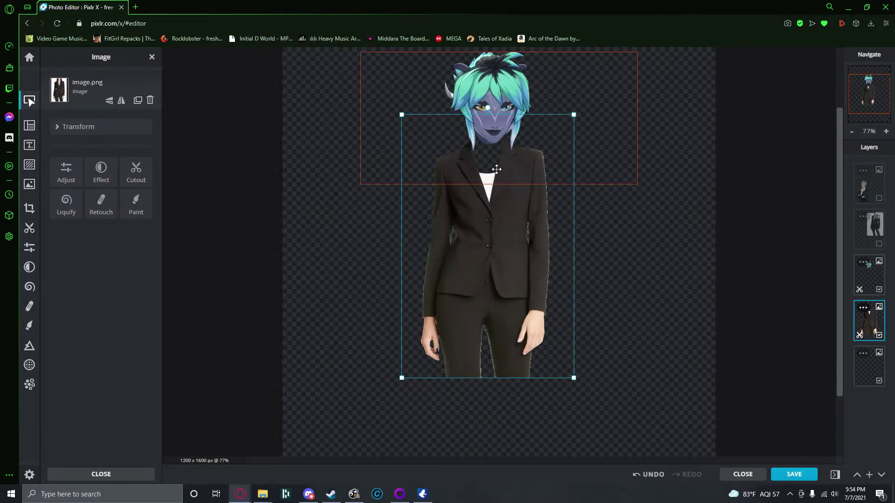
scroll(497, 169, up, 5)
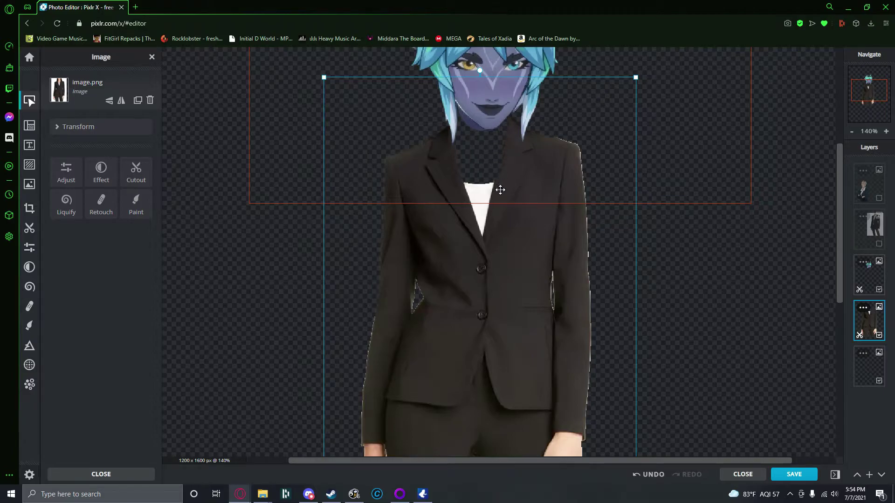
scroll(484, 129, up, 3)
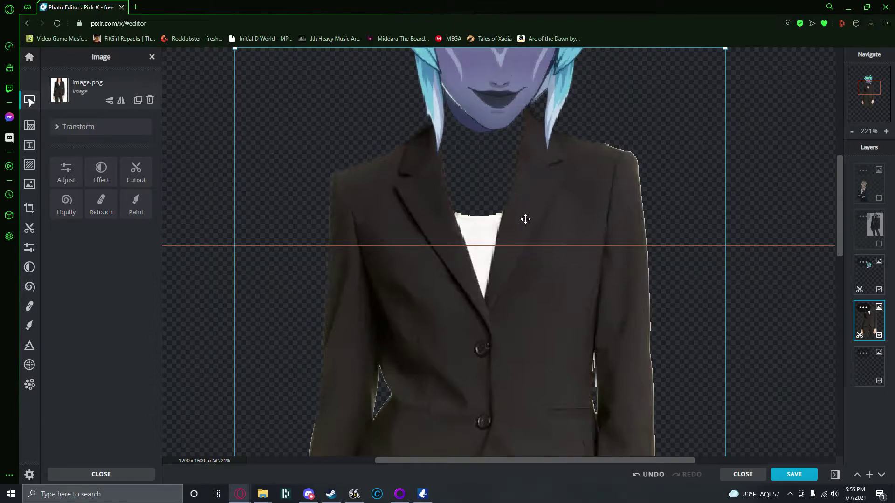
click(870, 475)
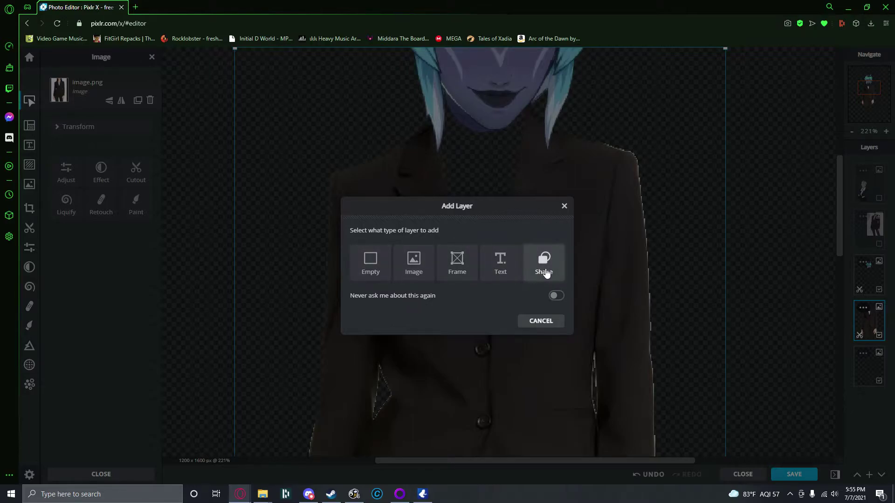
click(375, 264)
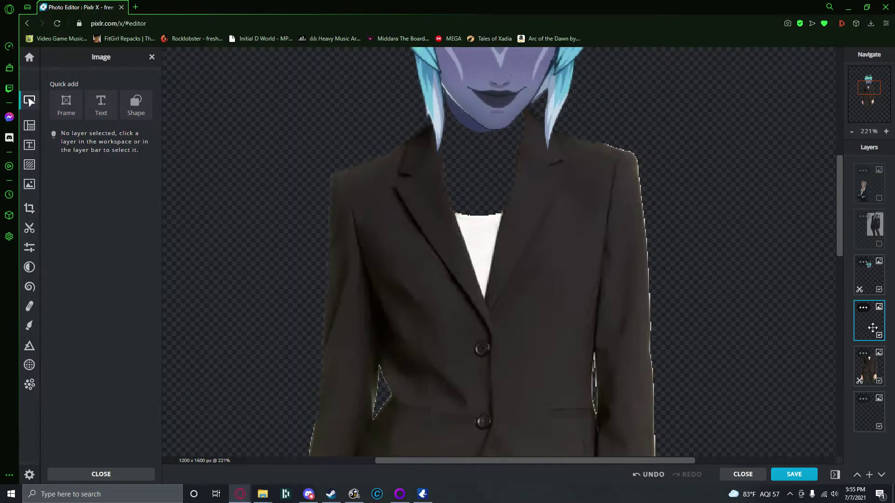
drag(873, 327, 874, 371)
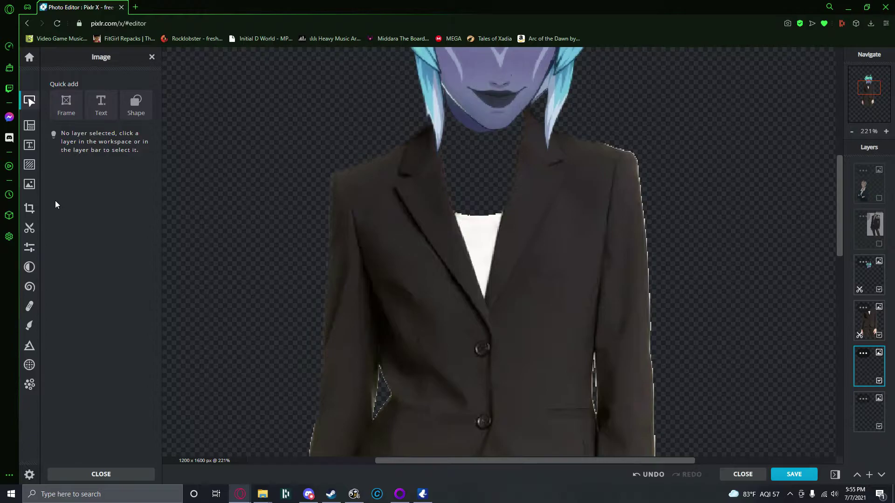
Paint the open neck area behind the collar with the 40 px brush in dark blue #393D62 sampled from under the chin
click(135, 117)
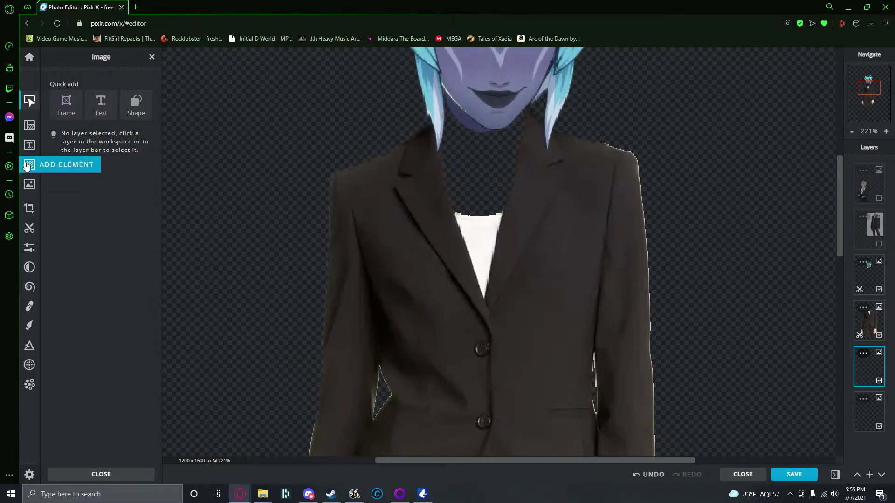
click(30, 326)
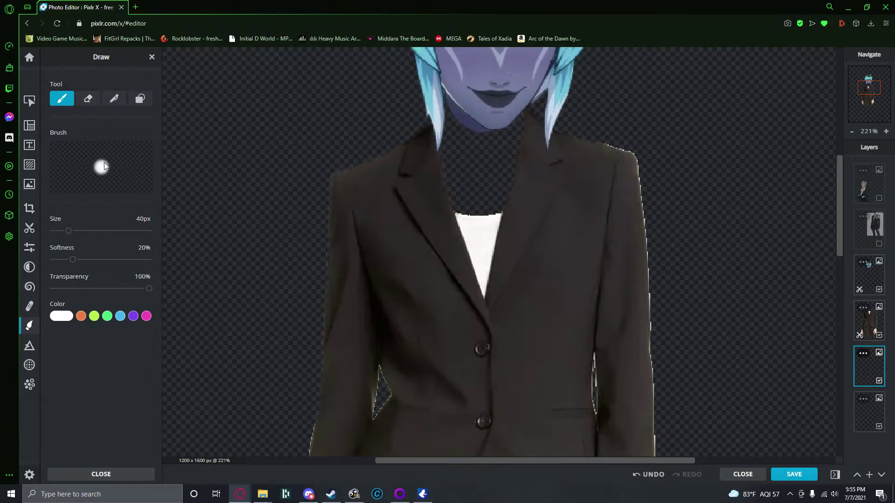
click(62, 317)
click(147, 406)
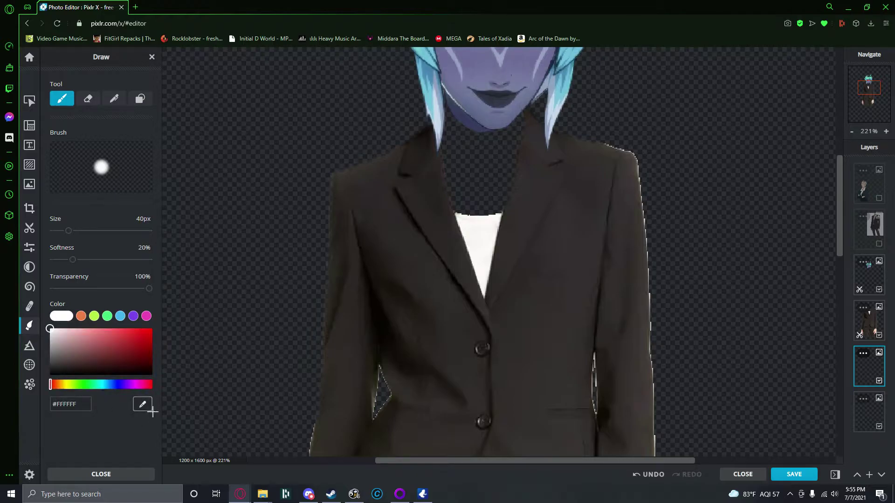
click(471, 128)
mouse_move(453, 194)
mouse_down()
mouse_move(481, 197)
mouse_move(462, 200)
mouse_move(456, 187)
mouse_move(462, 174)
mouse_move(451, 160)
mouse_move(450, 118)
mouse_move(477, 163)
mouse_move(466, 128)
mouse_move(505, 166)
mouse_up()
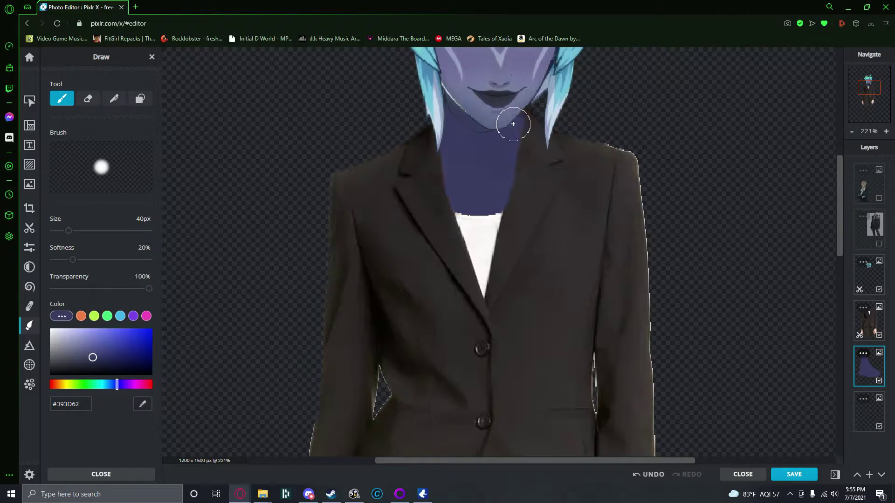
Reopen the active project from the Pixlr X start page
key(alt+Left)
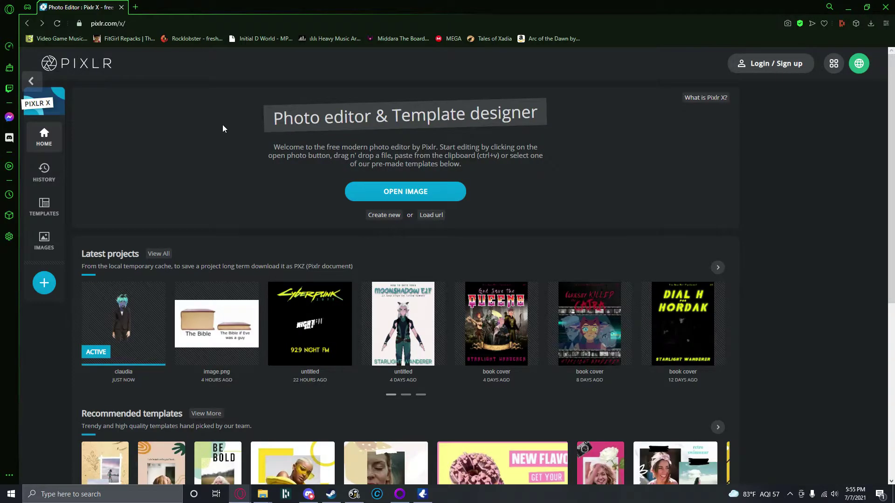
click(93, 294)
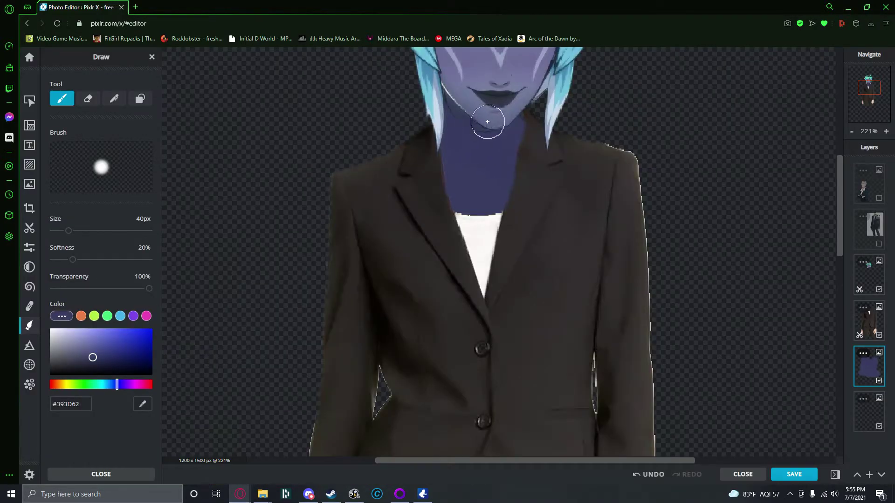
Finish the dark fill beneath the jaw, and paint the lower neck in lighter #6F7198 sampled from the face, keeping a chin shadow
mouse_move(516, 122)
mouse_down()
mouse_move(461, 127)
mouse_move(443, 167)
mouse_move(519, 138)
mouse_move(509, 198)
mouse_move(450, 120)
mouse_move(449, 101)
mouse_move(461, 123)
mouse_up()
scroll(477, 190, down, 5)
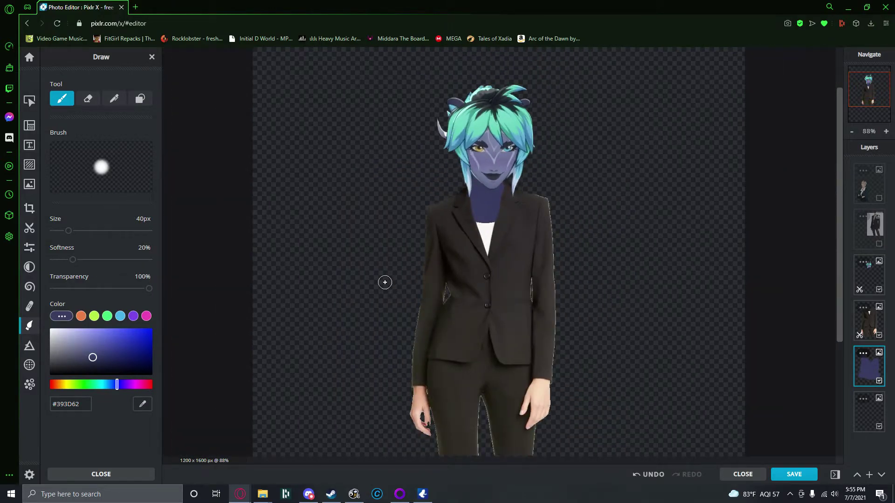
scroll(456, 216, up, 3)
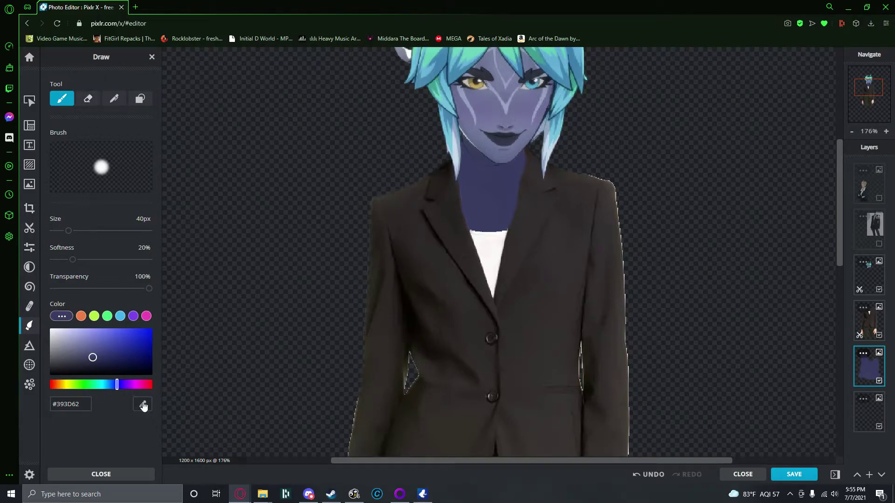
click(504, 99)
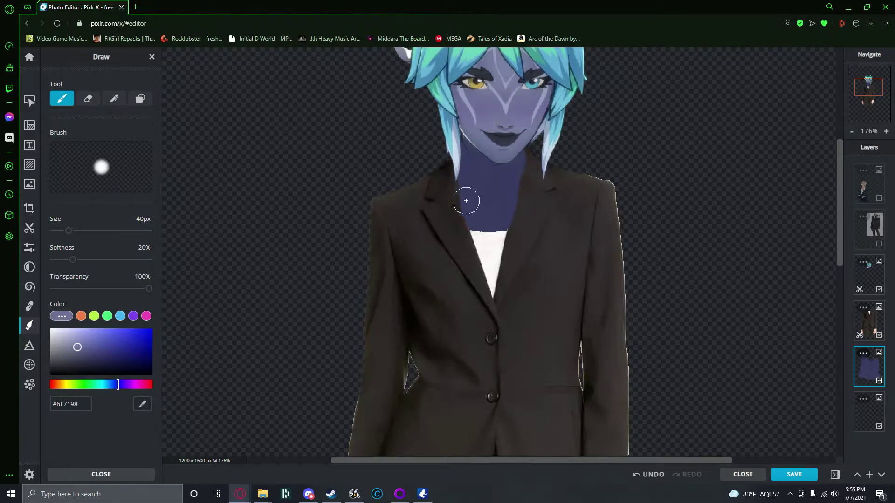
mouse_move(465, 230)
mouse_down()
mouse_move(466, 207)
mouse_move(536, 213)
mouse_move(466, 205)
mouse_move(455, 194)
mouse_move(508, 197)
mouse_move(524, 184)
mouse_move(466, 186)
mouse_move(502, 228)
mouse_move(488, 191)
mouse_move(485, 205)
mouse_move(468, 188)
mouse_move(533, 218)
mouse_up()
Examine the painted neck against the face, collar and whole figure at several magnifications
scroll(534, 218, down, 3)
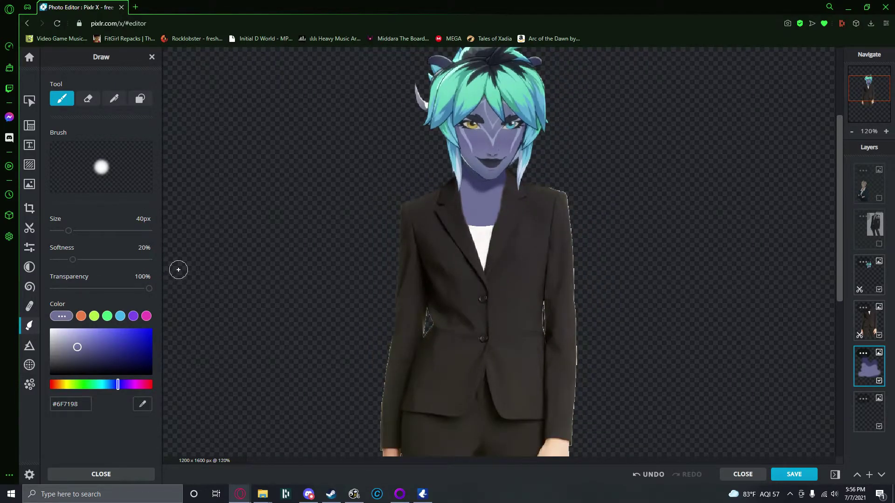
scroll(419, 261, down, 2)
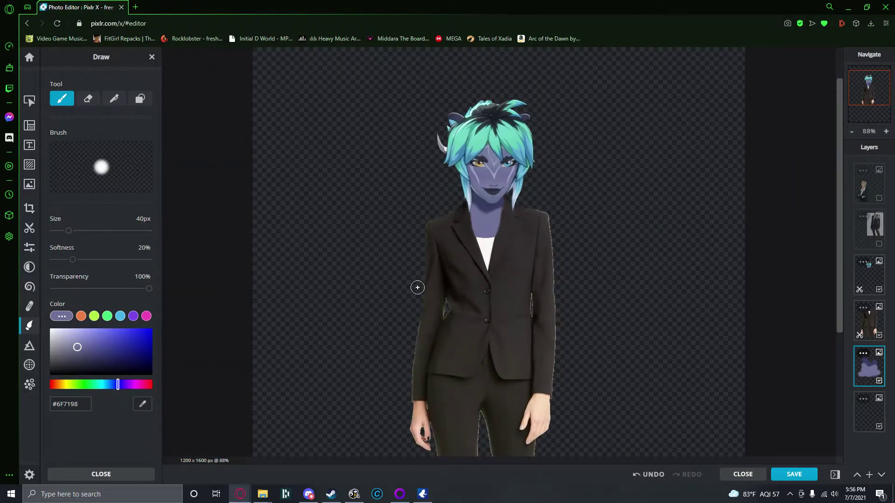
scroll(429, 315, up, 6)
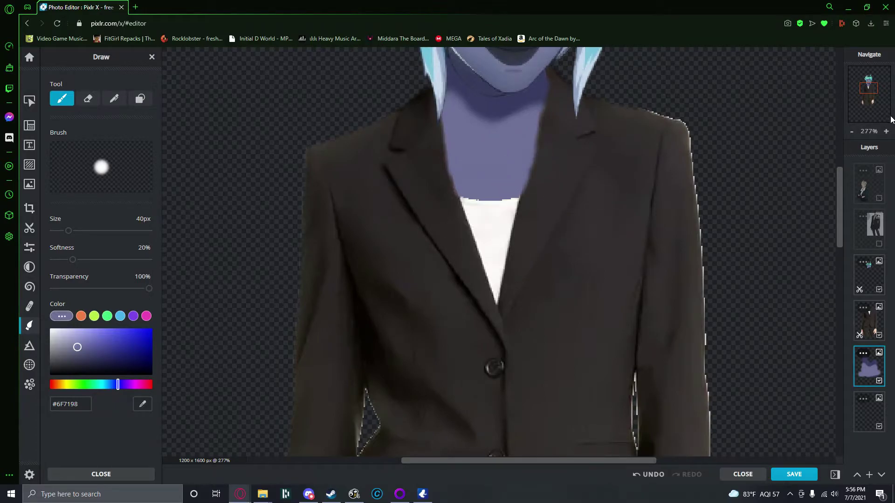
scroll(560, 248, down, 5)
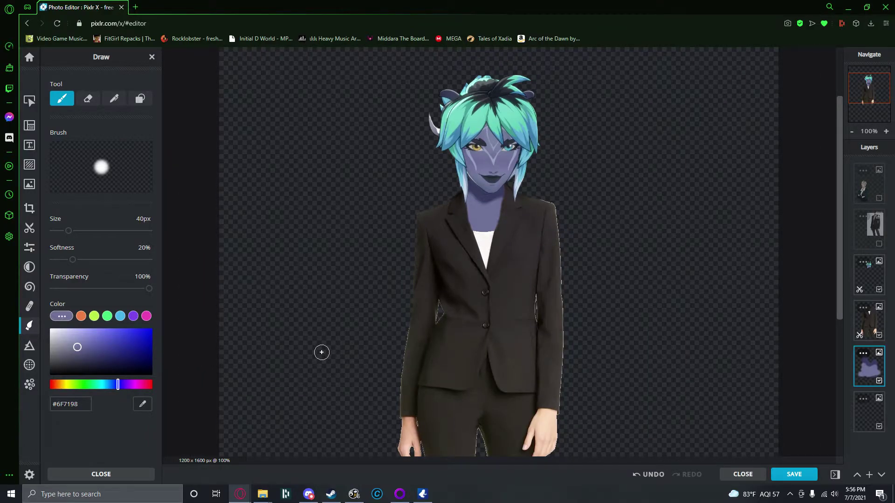
scroll(436, 320, down, 2)
scroll(436, 320, down, 2)
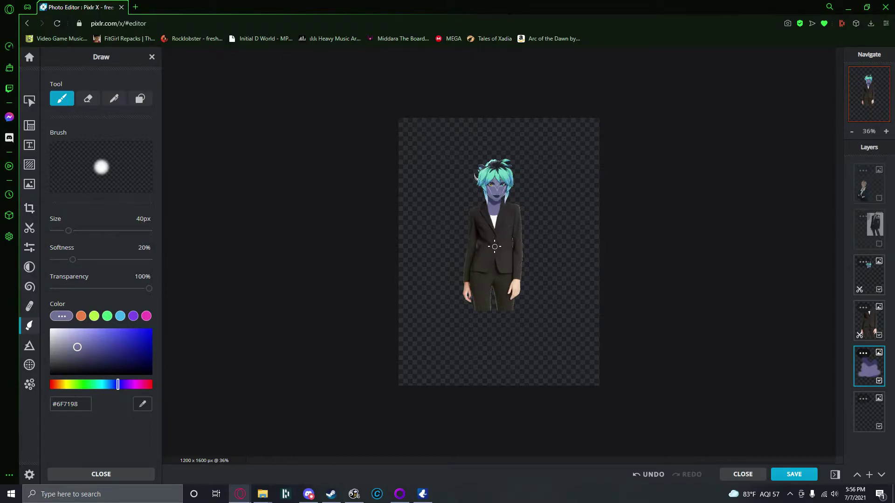
scroll(499, 248, up, 5)
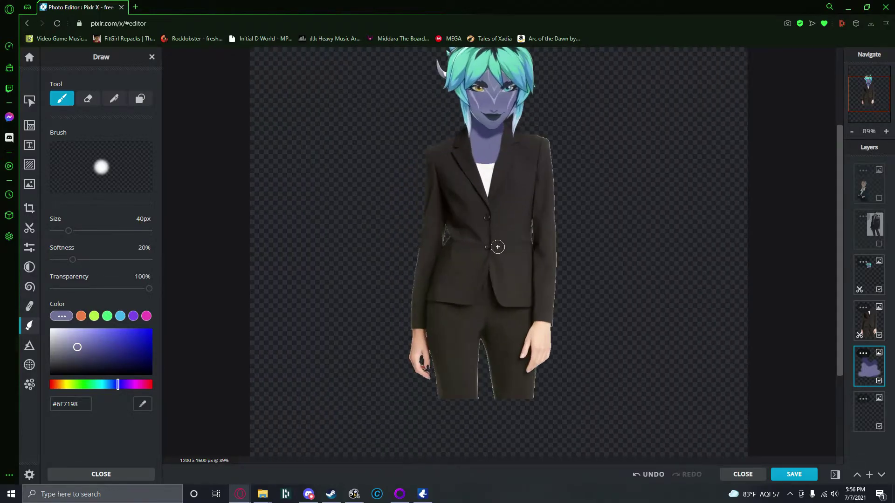
drag(839, 240, 839, 201)
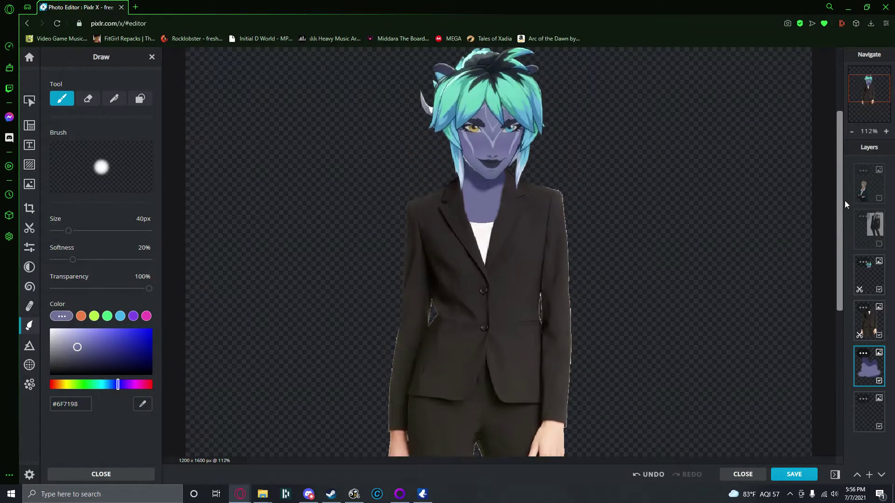
scroll(606, 251, up, 1)
scroll(493, 231, up, 1)
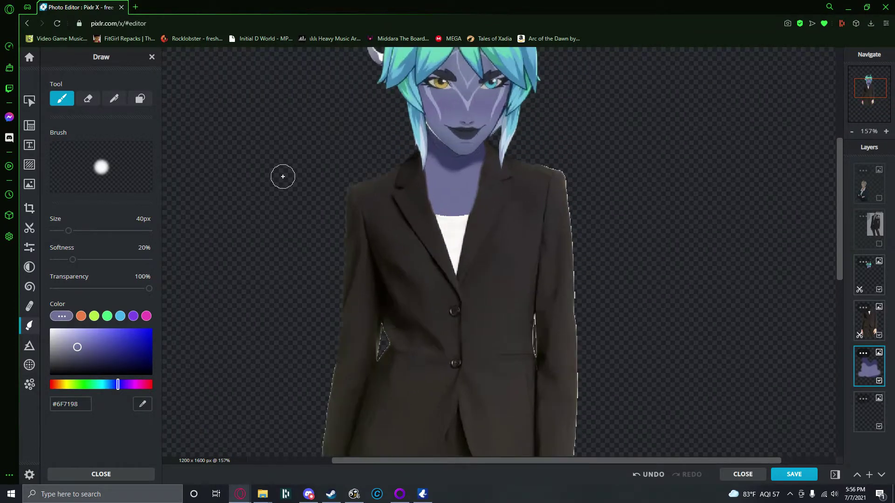
drag(841, 208, 842, 192)
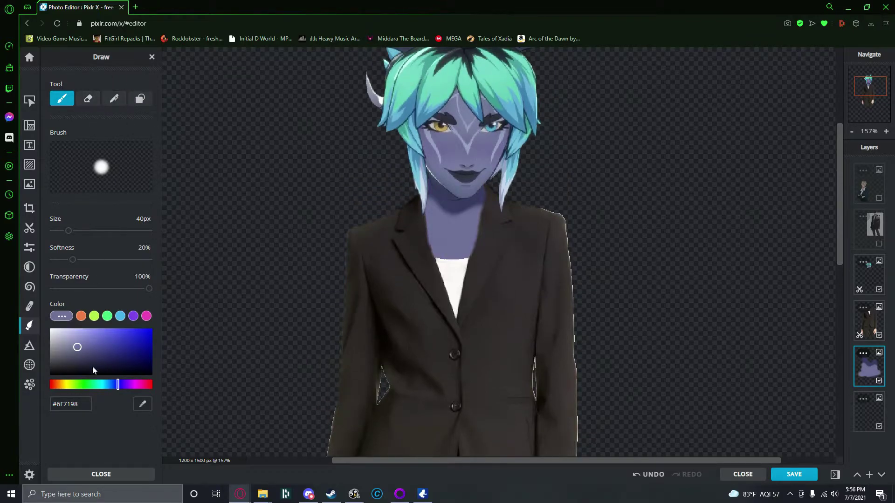
Sample the dark shadow colour #383D62 from beneath the chin, reduce the brush to 7 px and undo the test stroke
alt+click(468, 181)
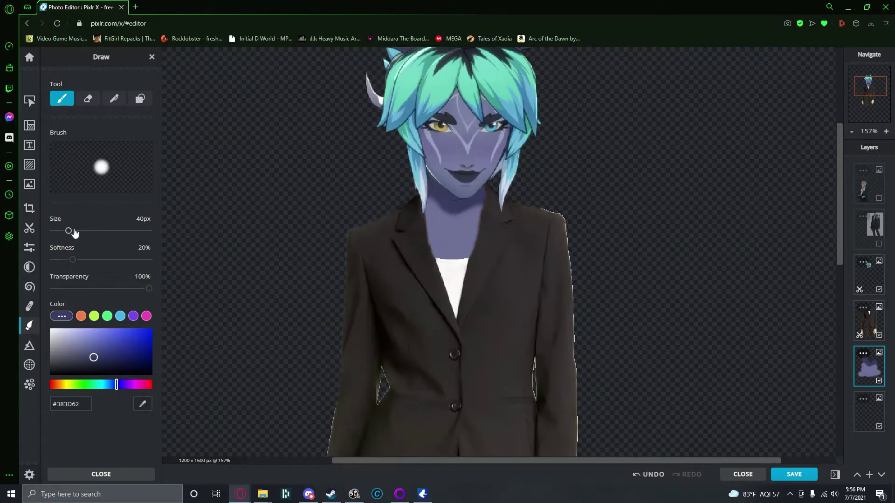
drag(69, 232, 56, 232)
key(ctrl+z)
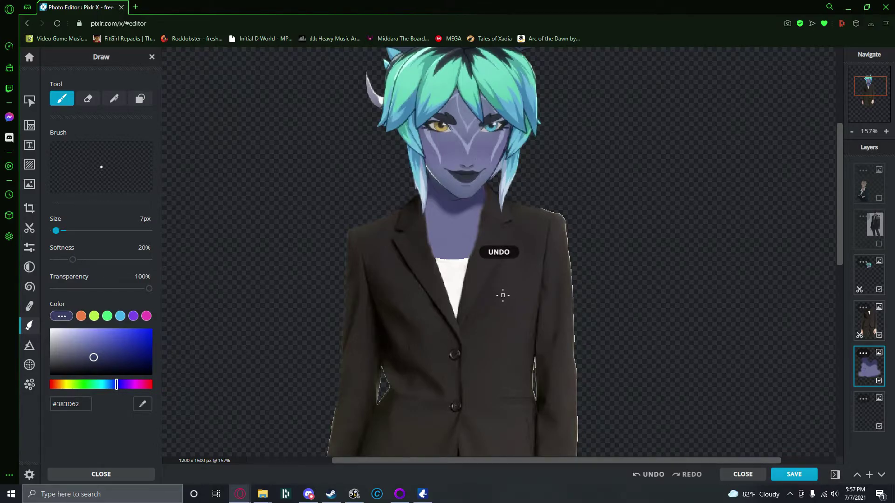
Try a thin collarbone line across the lower neck with the 7 px brush at 49% and 82% softness
drag(73, 260, 101, 260)
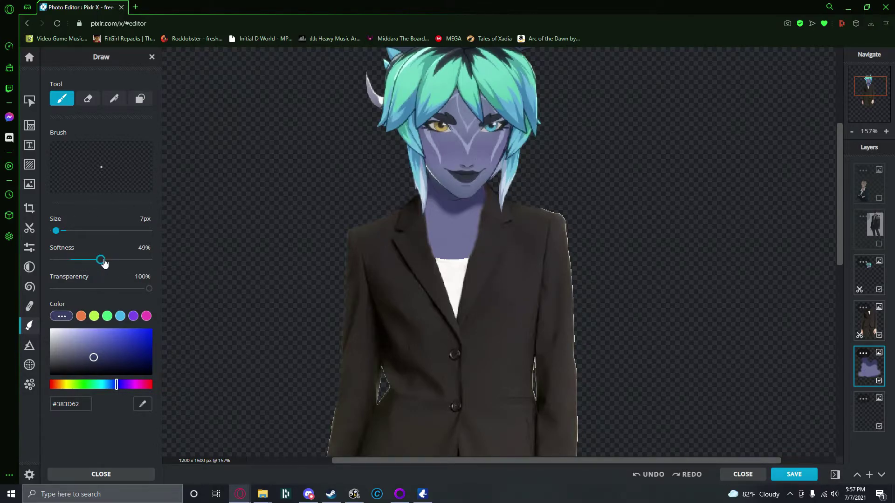
drag(429, 221, 440, 230)
key(ctrl+z)
drag(102, 260, 132, 260)
drag(425, 228, 455, 237)
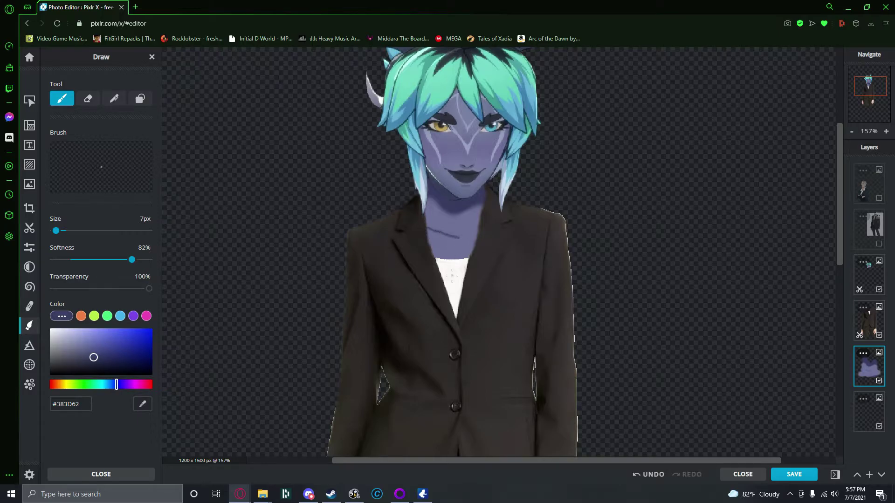
key(ctrl+z)
Try short shading strokes at the neck's edge beside the collar, reducing the brush size between attempts
drag(426, 220, 438, 221)
key(ctrl+z)
drag(58, 232, 52, 232)
drag(428, 221, 440, 225)
key(ctrl+z)
Set the brush to 16 px and 53% softness and dab a small shadow at the throat's base above the white shirt
drag(58, 233, 63, 233)
drag(133, 260, 105, 260)
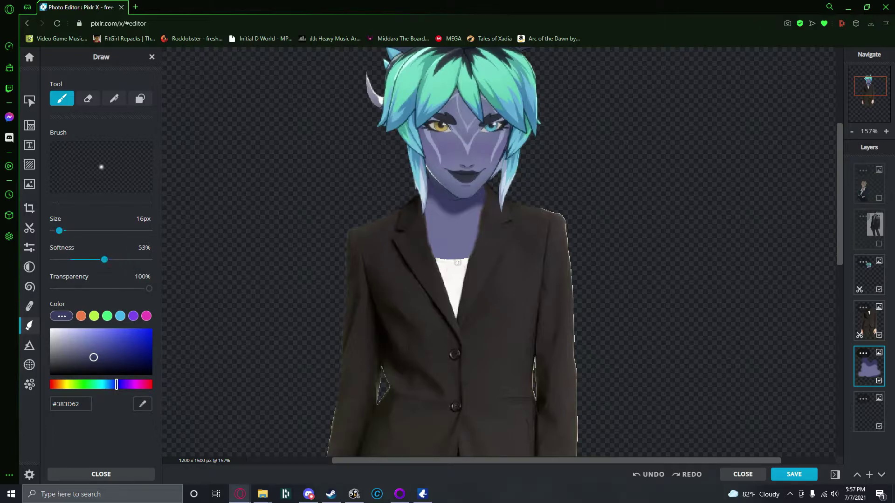
click(456, 256)
scroll(462, 285, down, 3)
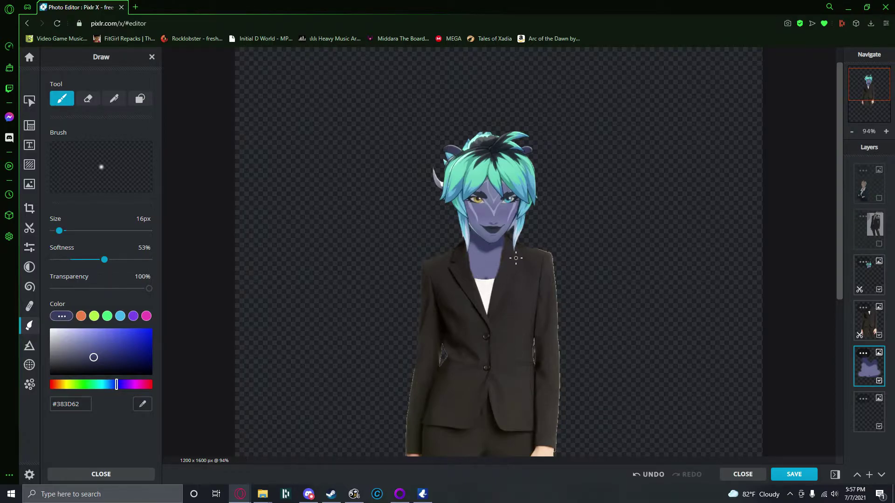
scroll(466, 263, up, 3)
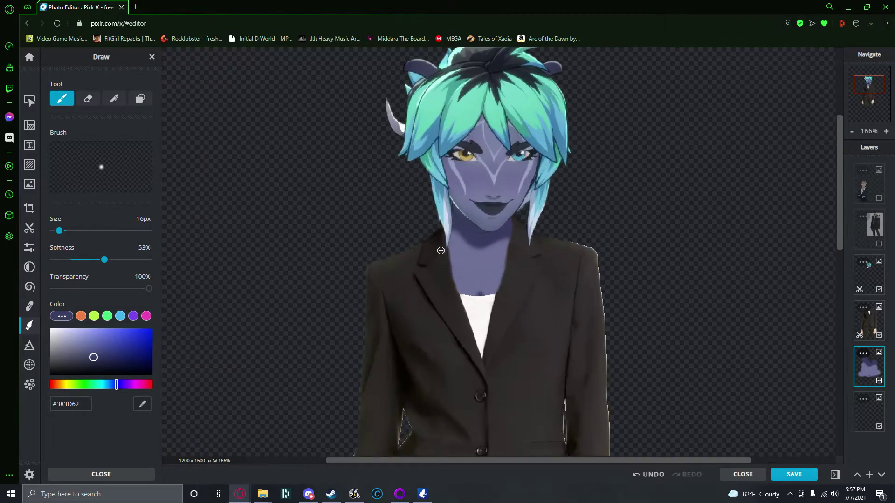
Try a dark shading stroke across the neck below the chin with the 16 px brush and undo it
drag(449, 256, 472, 262)
key(ctrl+z)
key(ctrl+z)
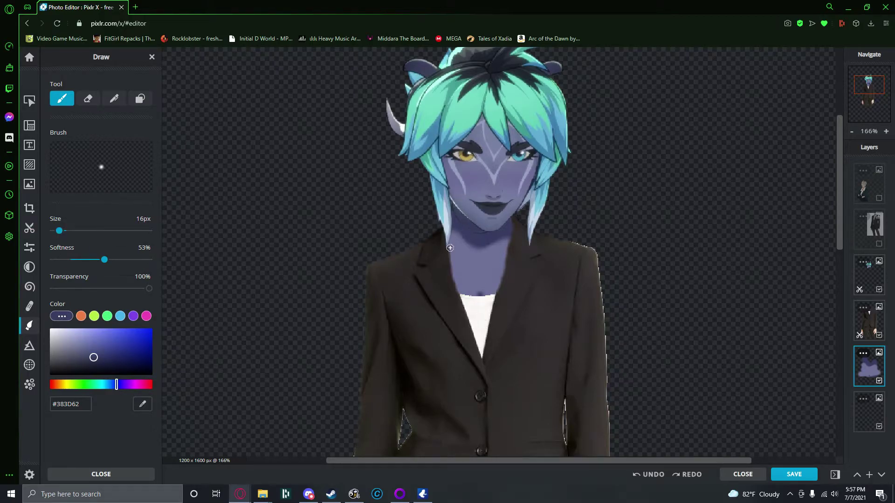
Hide the pantsuit and head layers to examine the painted neck on its own, and show both layers again
scroll(452, 242, up, 3)
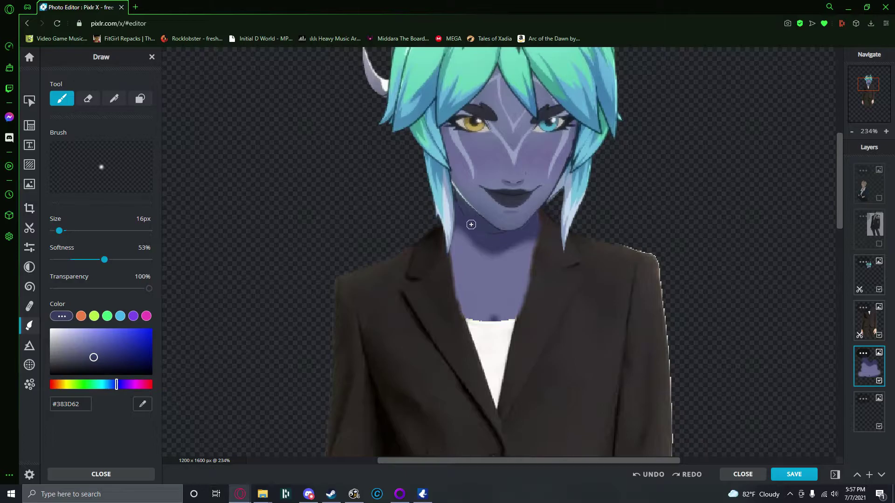
scroll(479, 230, up, 2)
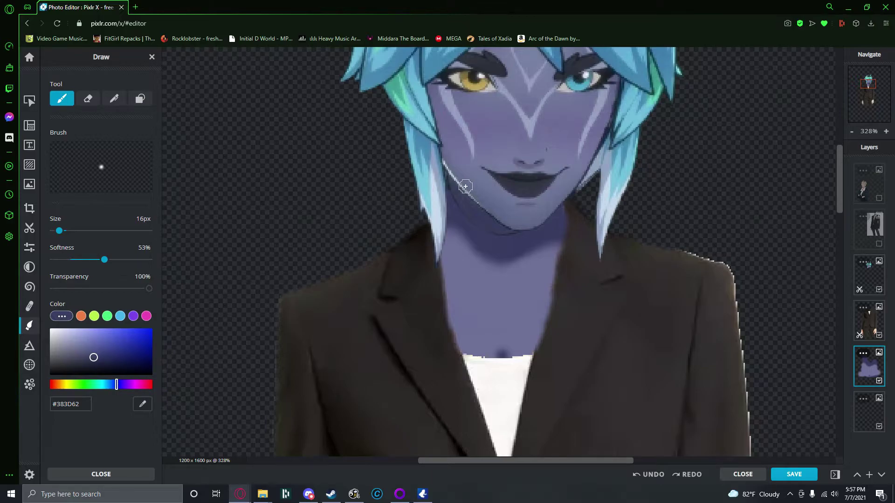
click(36, 103)
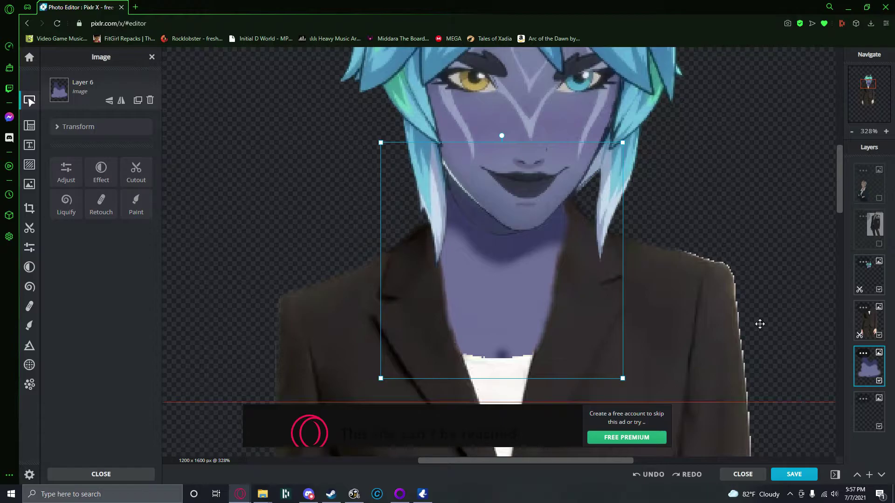
click(879, 335)
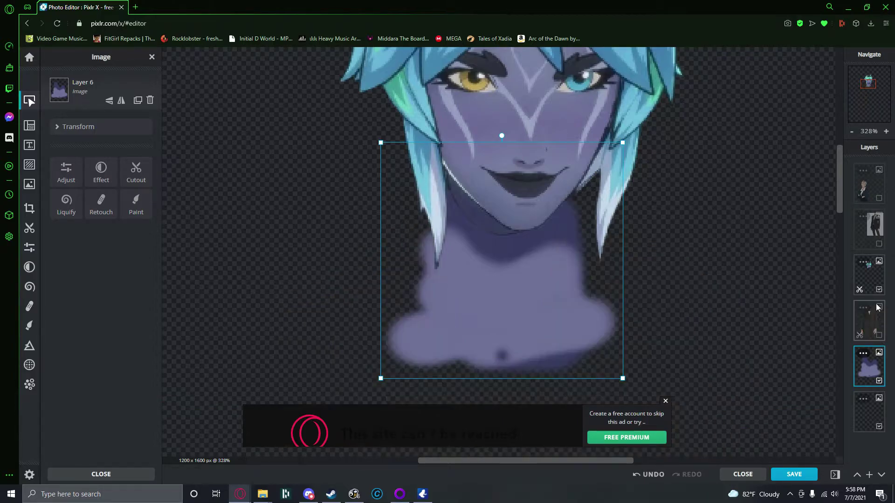
click(879, 290)
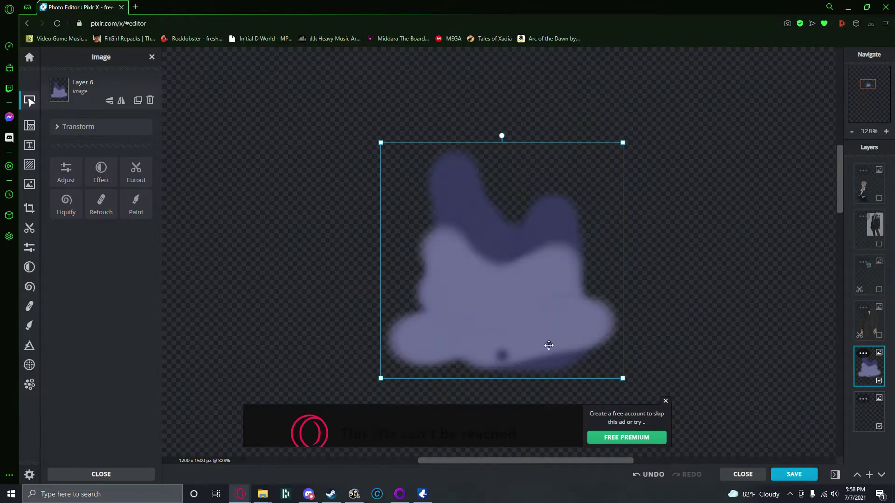
click(879, 335)
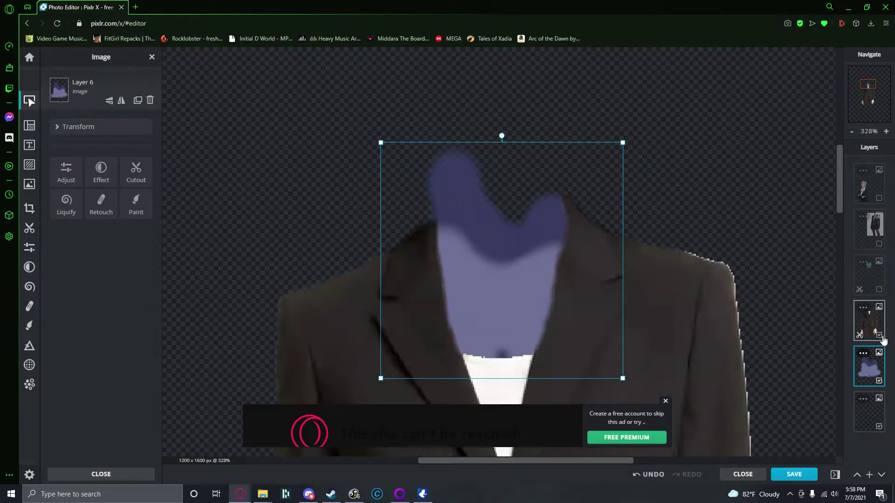
click(879, 289)
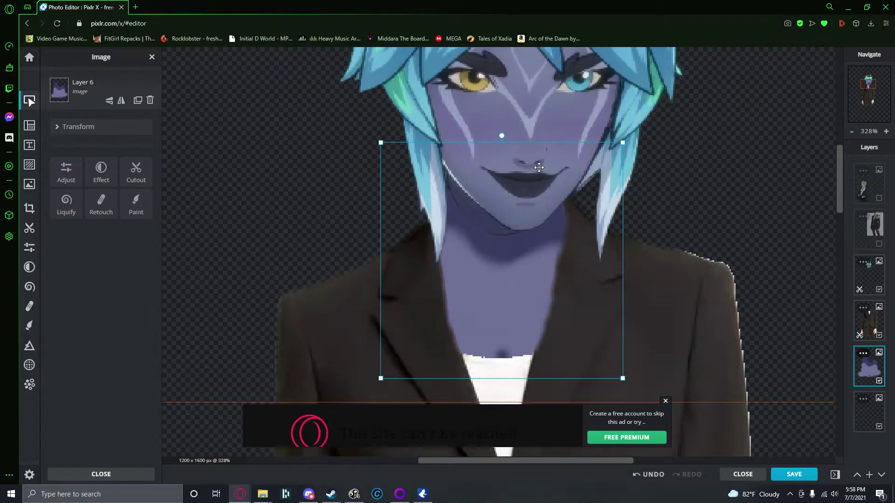
Set up the Cutout brush on the head layer in Remove mode at 14 px and 50% softness, and dismiss the ad
click(490, 104)
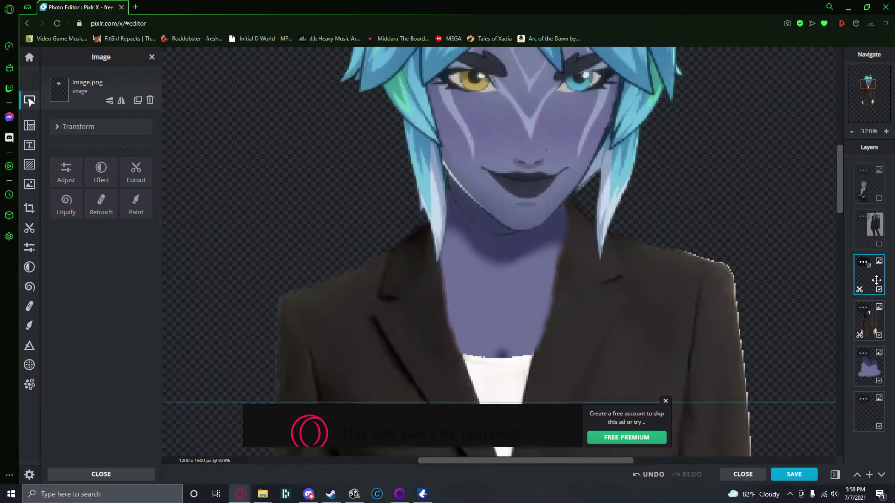
click(143, 170)
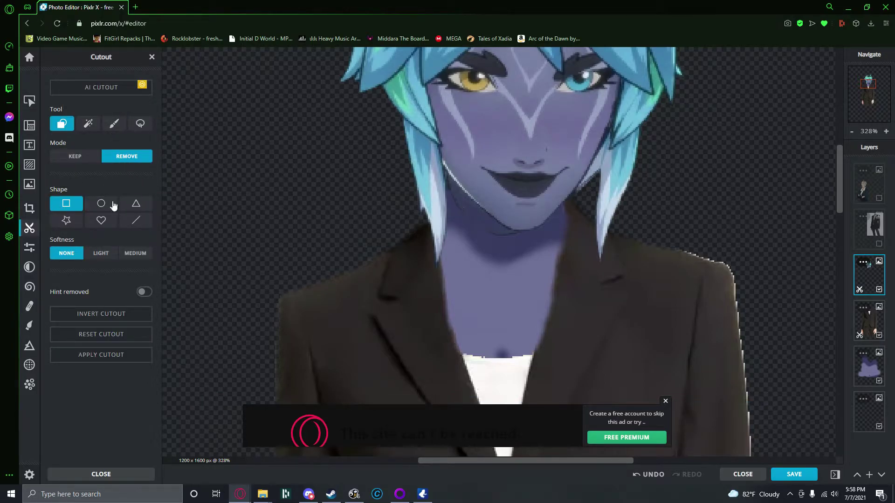
click(114, 123)
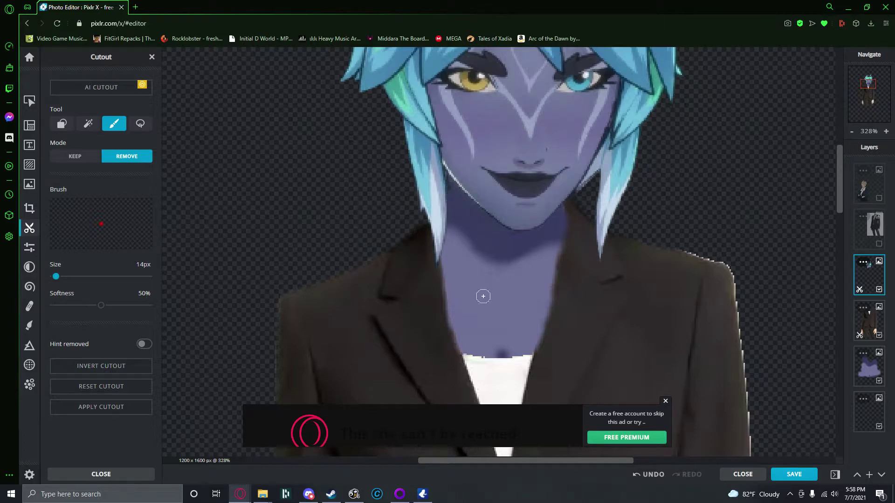
scroll(461, 236, down, 6)
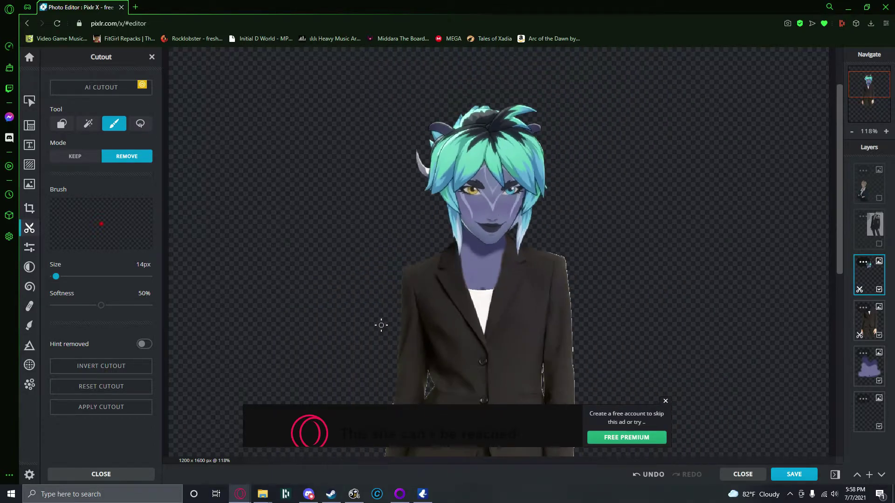
scroll(383, 320, down, 2)
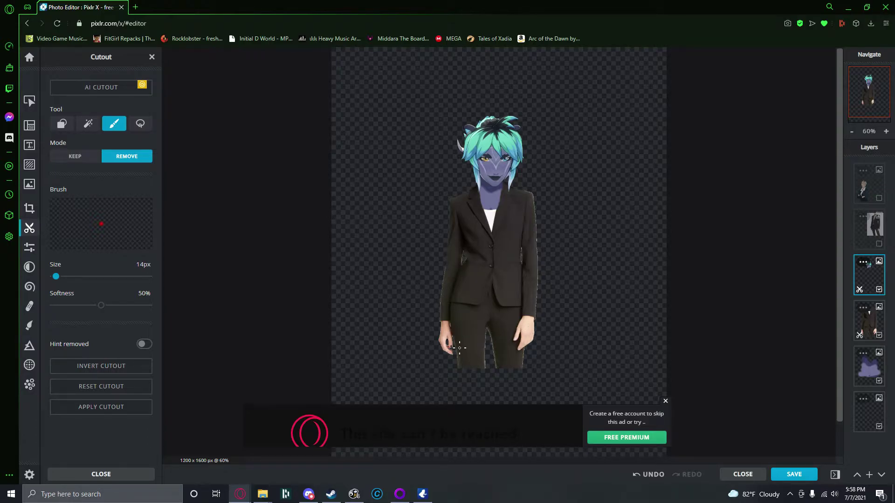
click(666, 402)
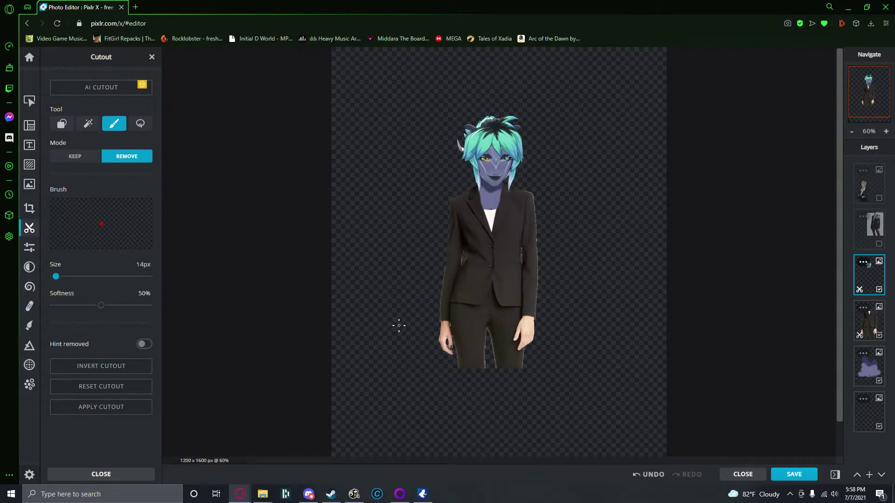
On the pantsuit layer, erase the pale fringe along the left-hand sleeve's outer edge down to the cuff with the 14 px cutout brush
scroll(336, 280, up, 2)
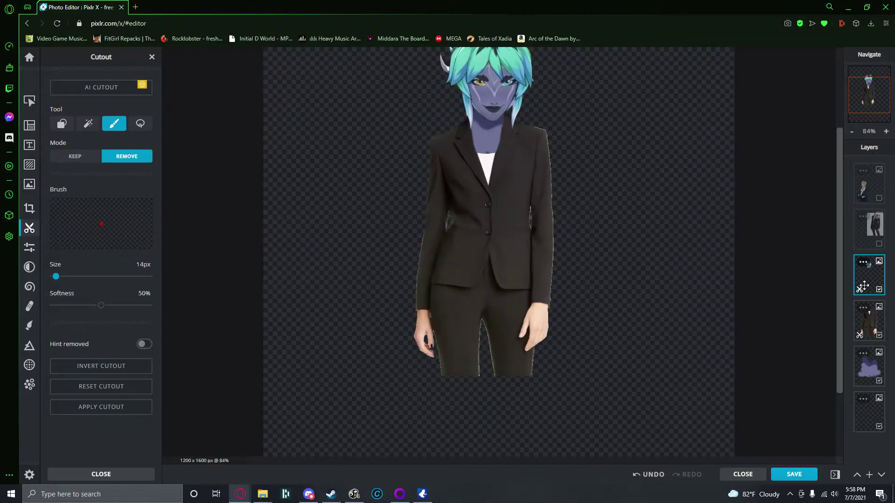
click(877, 327)
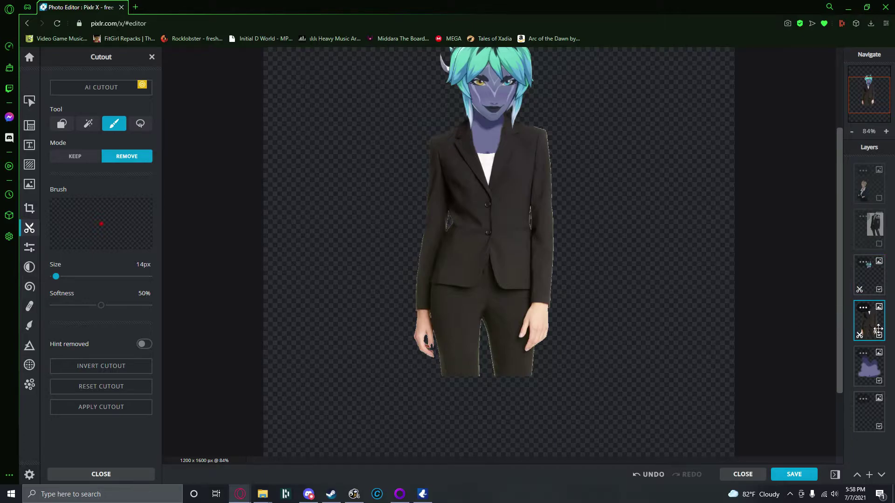
scroll(390, 333, up, 8)
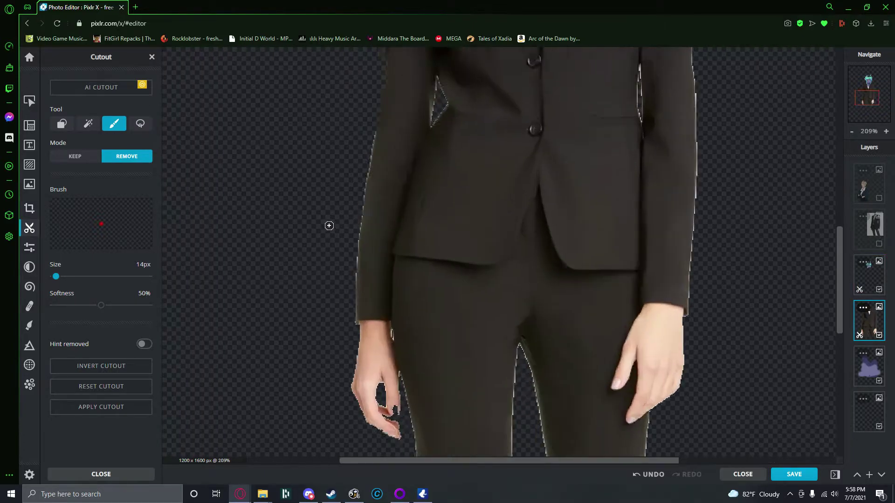
drag(400, 75, 383, 140)
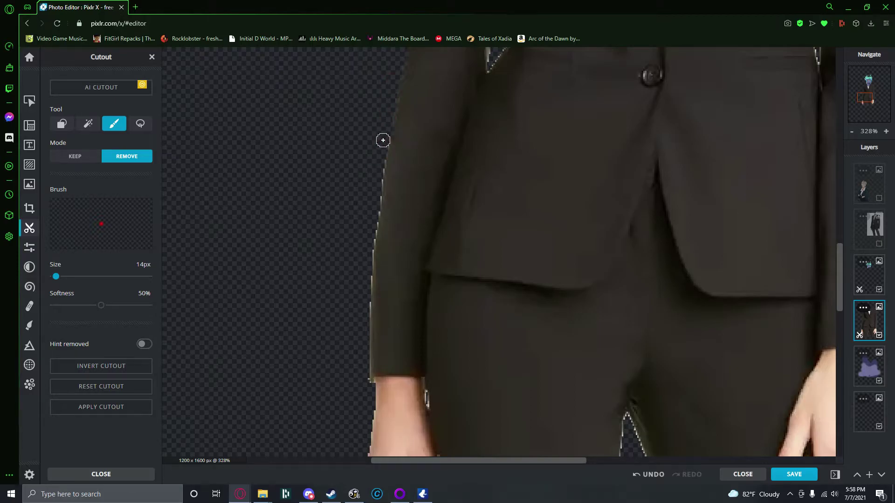
drag(378, 172, 377, 183)
drag(365, 297, 365, 298)
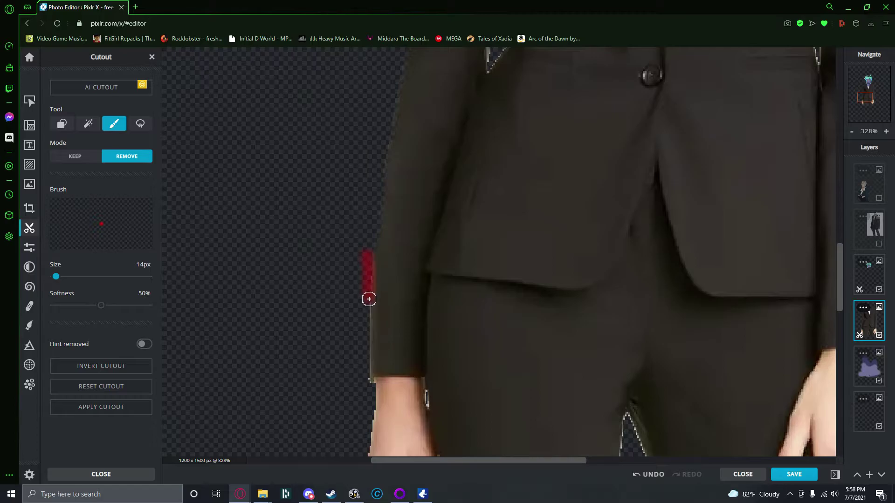
mouse_move(365, 366)
mouse_down()
mouse_move(370, 385)
mouse_move(424, 410)
mouse_move(423, 398)
mouse_up()
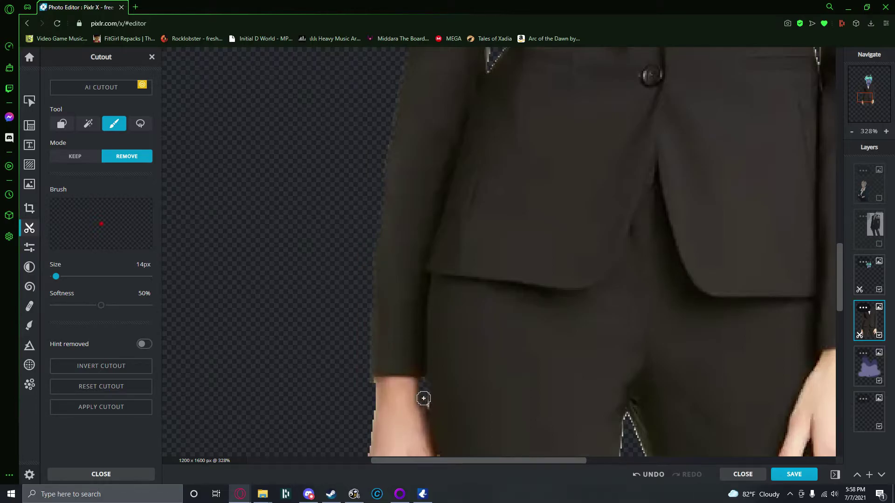
Undo the rough stroke at the wrist and clear the white fringe between wrist and trousers with a 9 px cutout brush
key(ctrl+z)
scroll(425, 398, up, 4)
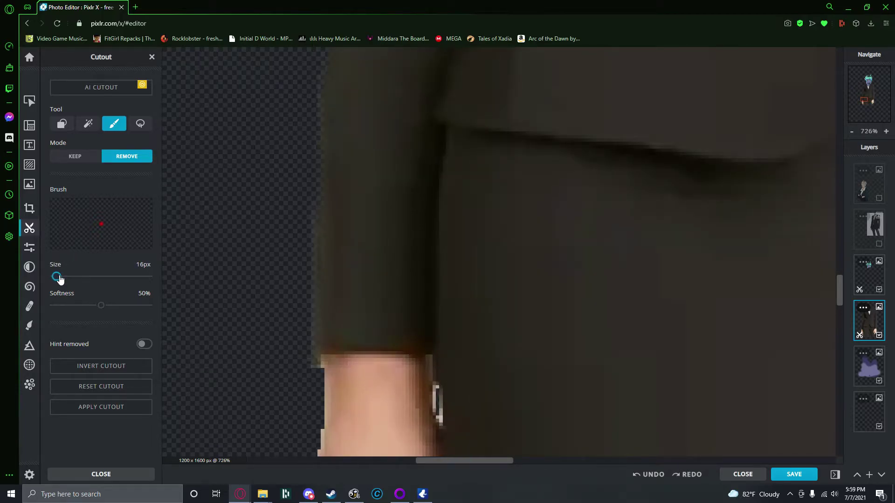
drag(438, 389, 440, 419)
key(ctrl+z)
key(ctrl+z)
drag(436, 387, 446, 441)
scroll(250, 392, down, 5)
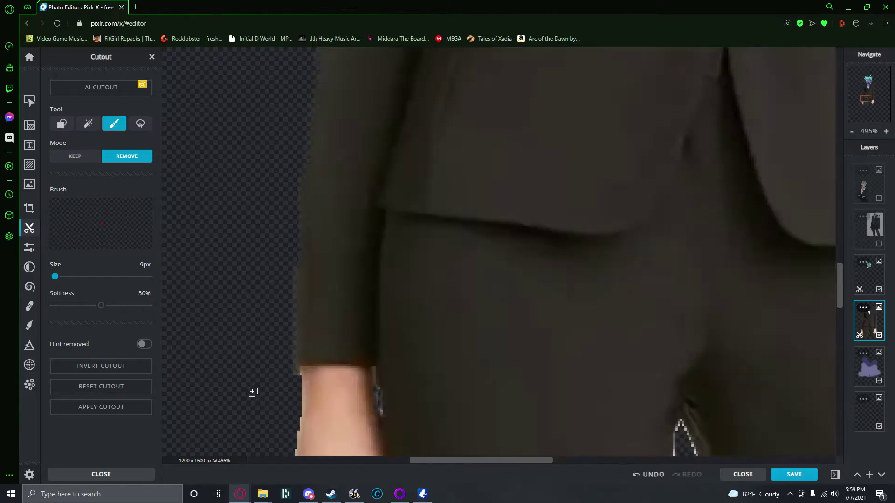
Set the cutout brush to 14 px and erase the jagged fringe around the left-hand hand's outer edge, finger gap and fingertips
scroll(256, 409, up, 5)
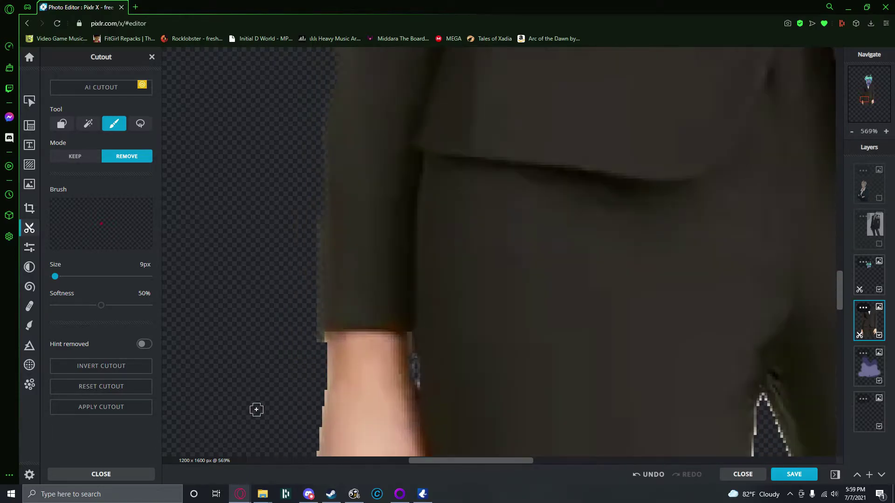
drag(839, 292, 839, 310)
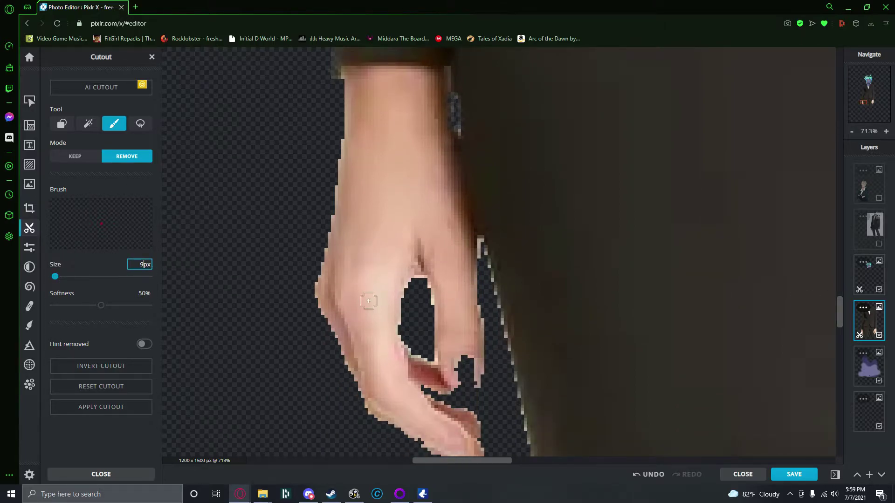
text(4)
key(Return)
mouse_move(321, 79)
mouse_down()
mouse_move(331, 162)
mouse_move(306, 280)
mouse_up()
drag(324, 350, 369, 426)
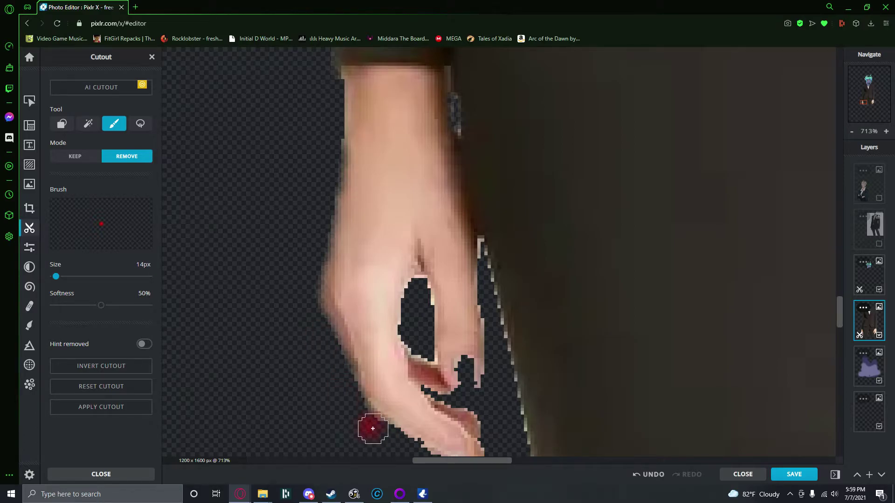
drag(405, 330, 414, 286)
mouse_move(418, 345)
mouse_down()
mouse_move(470, 398)
mouse_move(465, 371)
mouse_move(470, 381)
mouse_move(486, 372)
mouse_move(485, 382)
mouse_move(489, 361)
mouse_up()
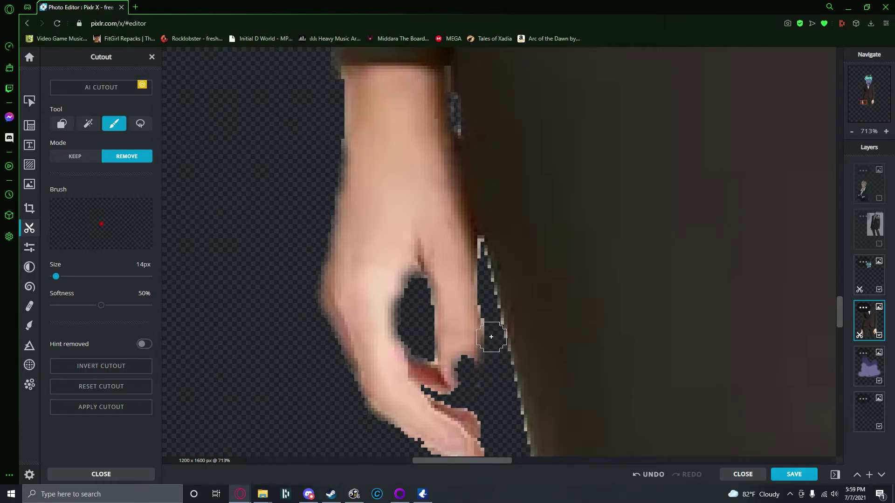
Restore the over-trimmed edge of the lowest finger using the cutout brush in Keep mode
scroll(487, 383, down, 2)
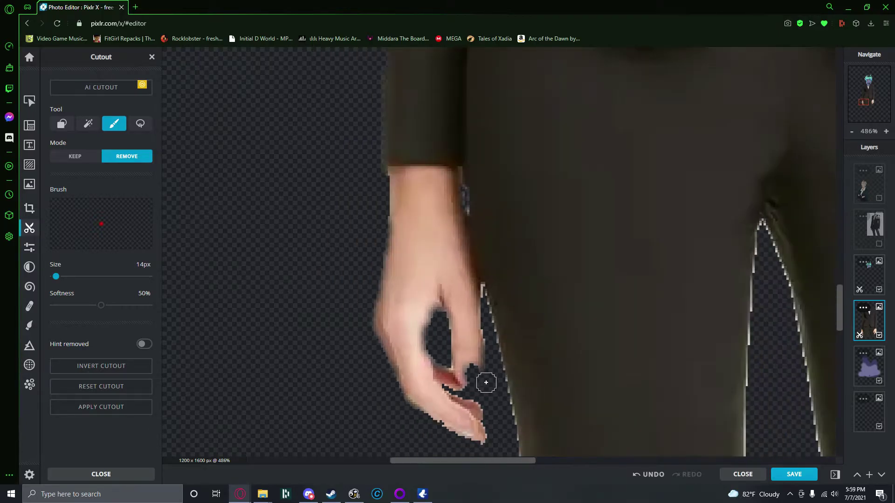
scroll(486, 383, down, 3)
scroll(449, 411, up, 4)
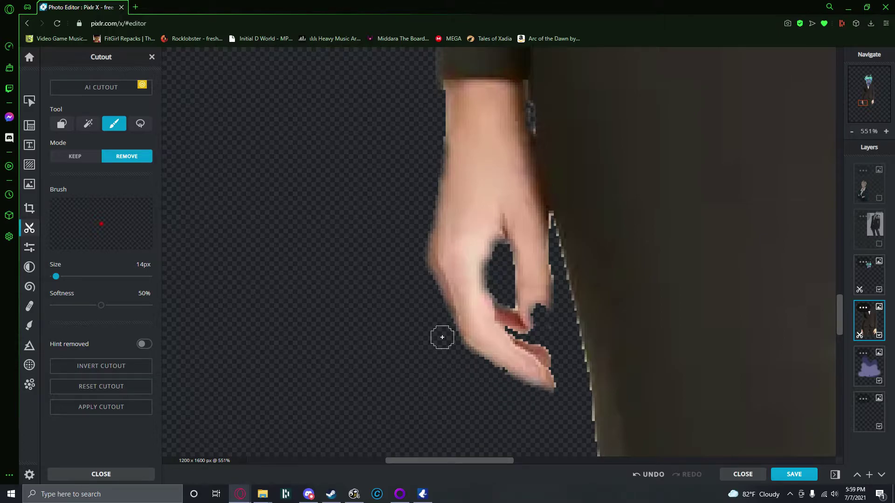
click(77, 156)
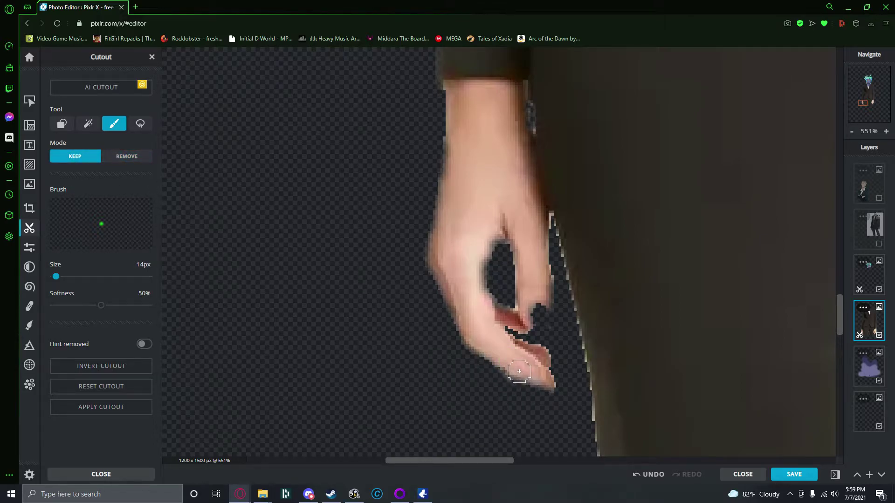
drag(518, 368, 526, 389)
In Remove mode, erase the white fringe along the trouser leg beside the hand and clean between the fingers with a 7 px brush
click(126, 156)
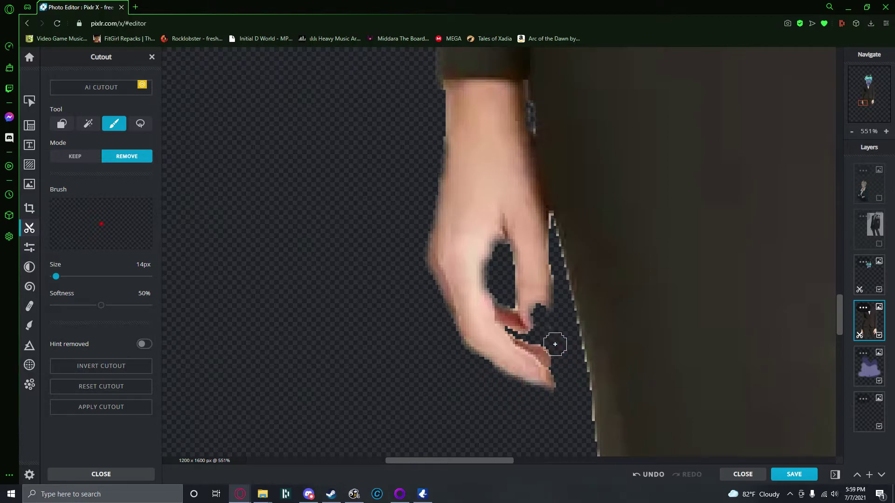
drag(552, 216, 584, 404)
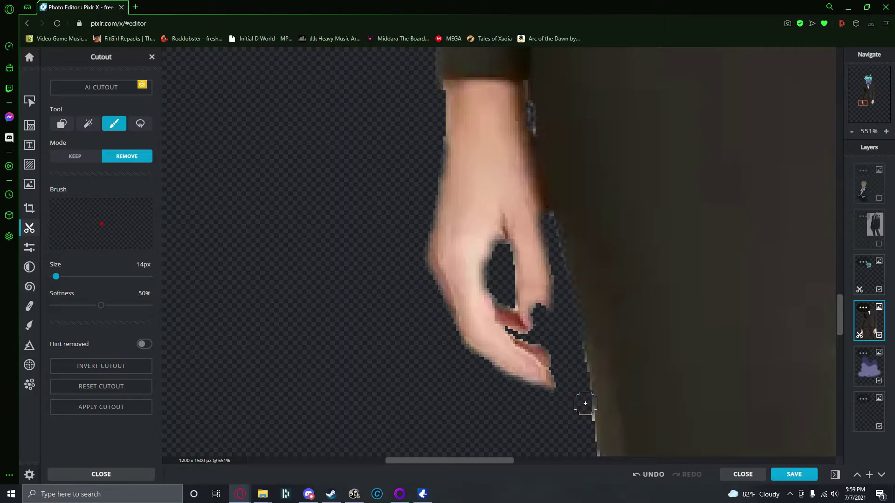
drag(573, 352, 589, 454)
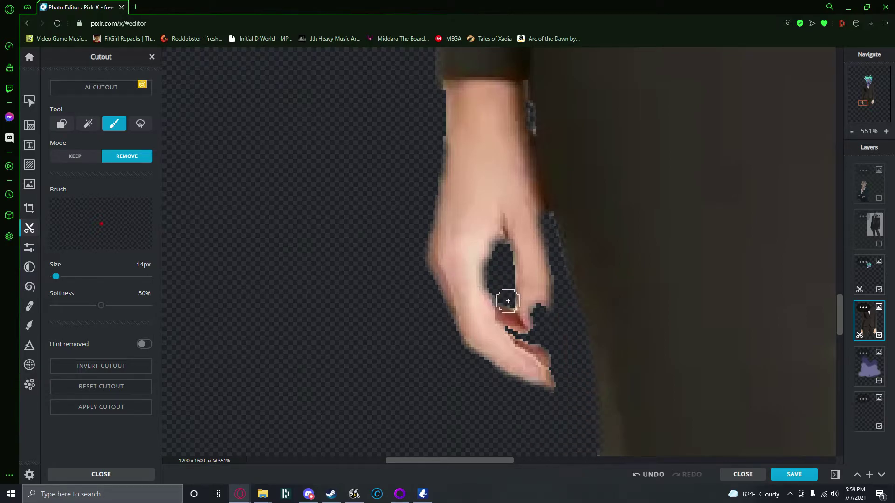
drag(504, 294, 499, 262)
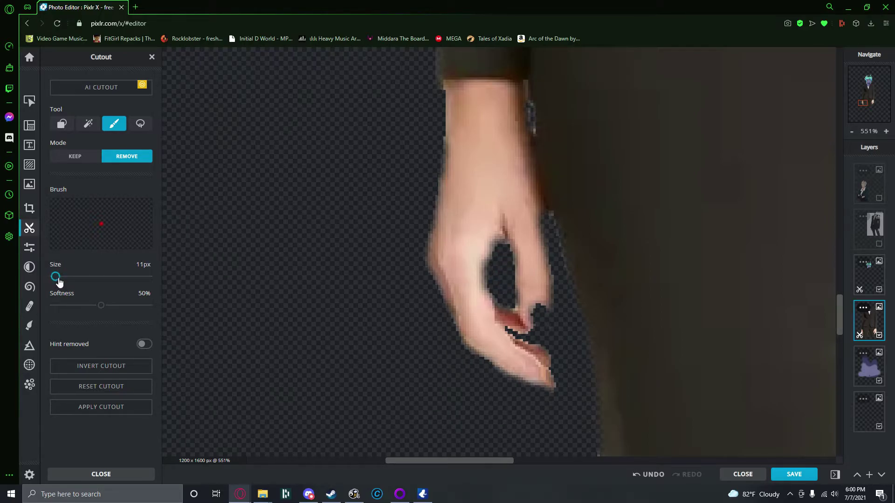
drag(511, 333, 548, 340)
Set the cutout brush to 14 px and erase the white fringe on the left-hand trouser leg's outer edge near the hem
drag(486, 463, 521, 463)
scroll(468, 270, down, 2)
scroll(399, 357, down, 1)
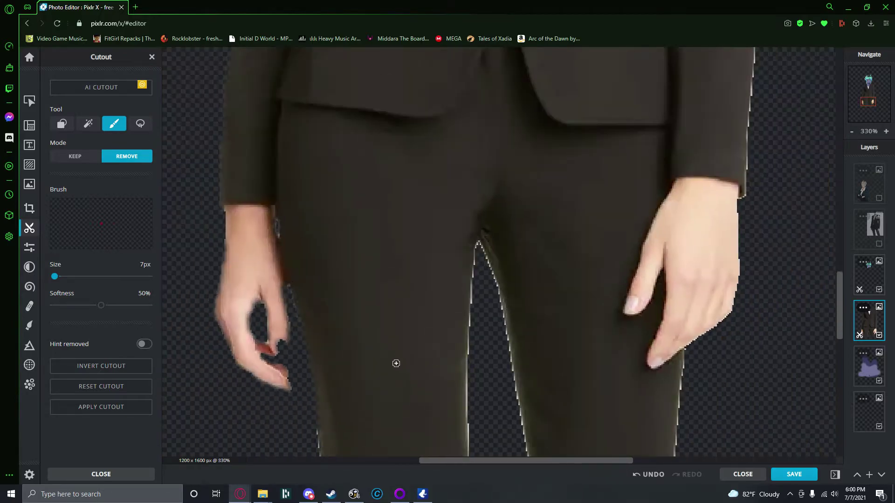
drag(839, 291, 839, 327)
scroll(332, 219, up, 4)
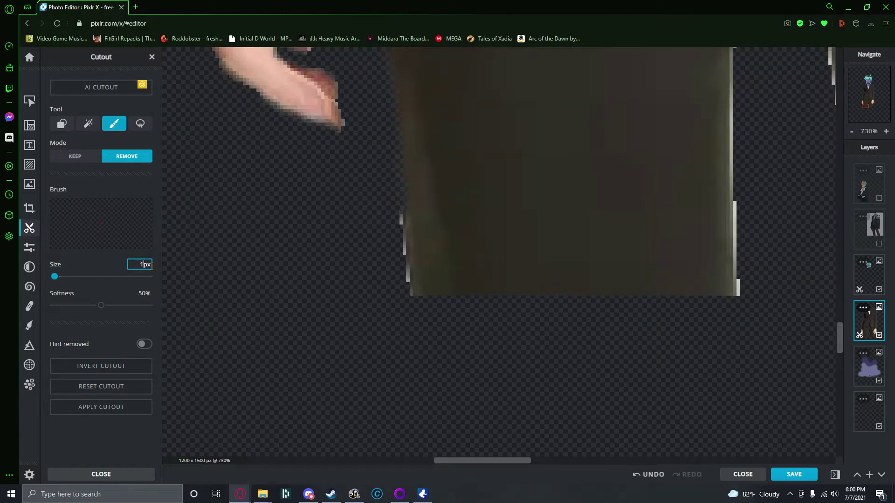
drag(389, 208, 388, 307)
Erase the white fringe along the inner edge of the left-hand trouser leg with the 14 px cutout brush
mouse_move(447, 460)
mouse_down()
mouse_move(534, 463)
mouse_move(506, 464)
mouse_up()
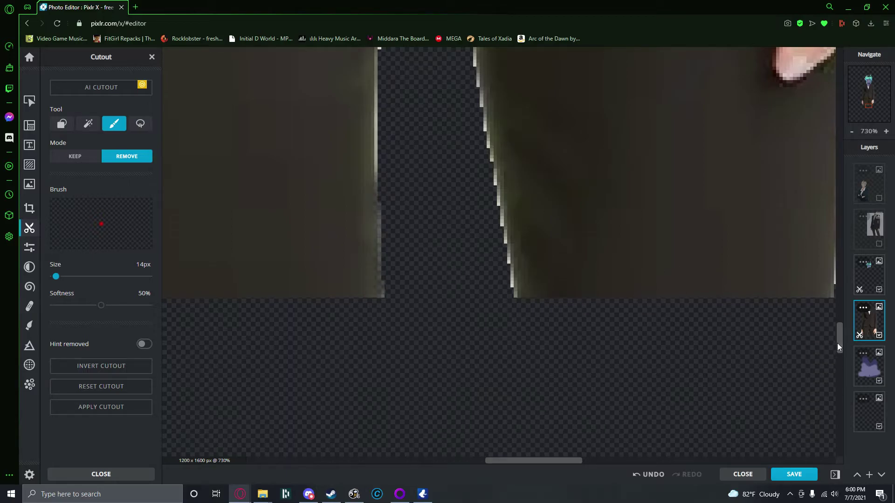
drag(838, 343, 829, 325)
mouse_move(392, 408)
mouse_down()
mouse_move(390, 418)
mouse_move(377, 387)
mouse_move(396, 266)
mouse_up()
mouse_move(390, 182)
mouse_down()
mouse_move(394, 93)
mouse_move(395, 312)
mouse_move(394, 299)
mouse_up()
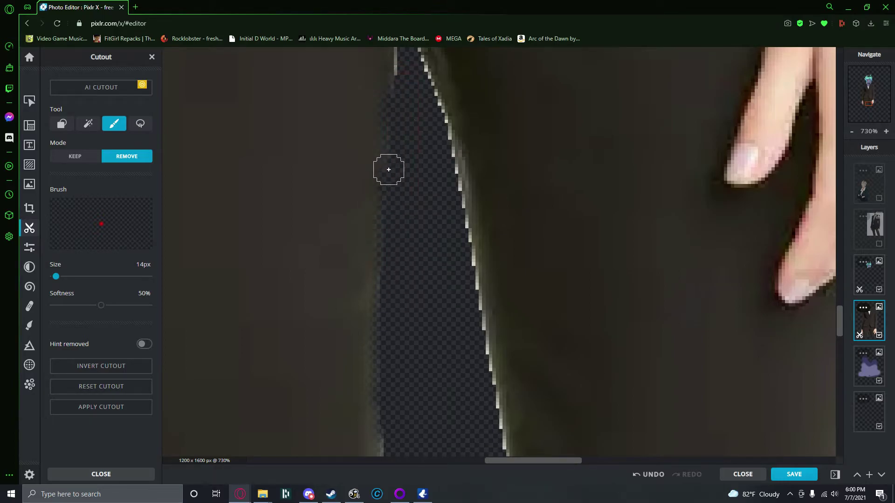
Erase the white fringe down the right-hand trouser leg's inner edge and touch up the opposite inner edge near the hem
drag(424, 107, 457, 215)
drag(440, 180, 467, 314)
drag(458, 238, 475, 380)
drag(463, 287, 497, 431)
drag(480, 345, 499, 456)
drag(841, 313, 841, 331)
mouse_move(478, 215)
mouse_down()
mouse_move(499, 296)
mouse_move(498, 233)
mouse_move(506, 315)
mouse_up()
drag(384, 207, 387, 296)
Clean the upper inner edge of the right-hand leg, and erase the white fringe at the crotch point with a 9 px brush
scroll(451, 290, down, 5)
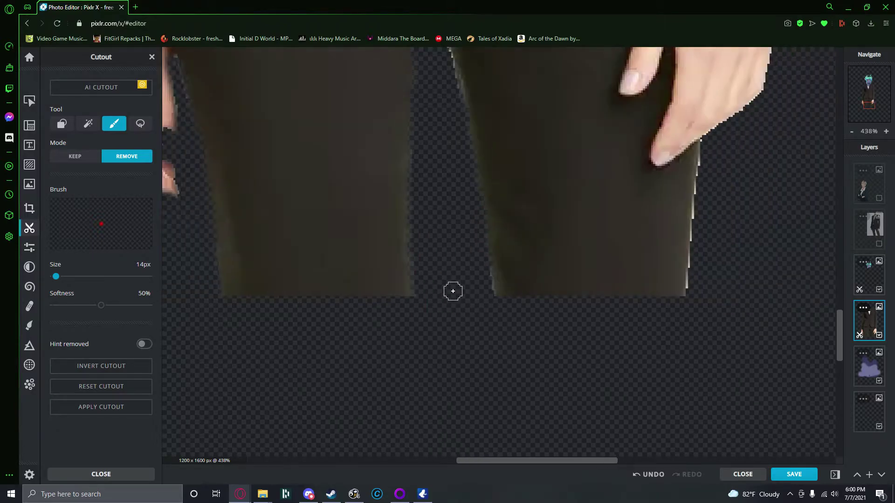
scroll(453, 291, down, 3)
scroll(477, 188, up, 8)
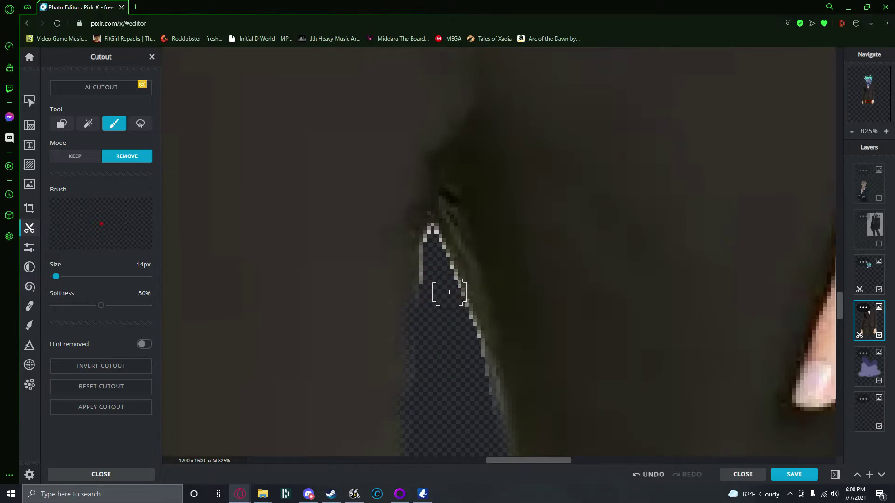
drag(459, 315, 487, 413)
drag(481, 371, 488, 417)
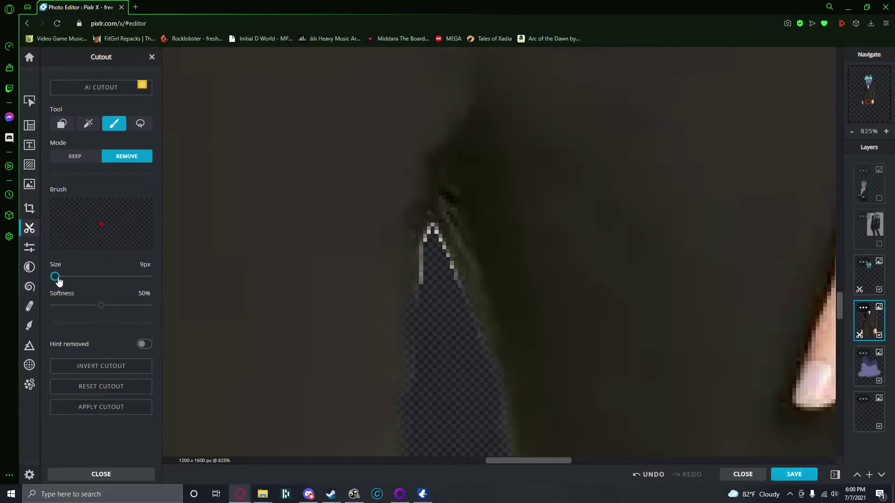
drag(430, 227, 449, 293)
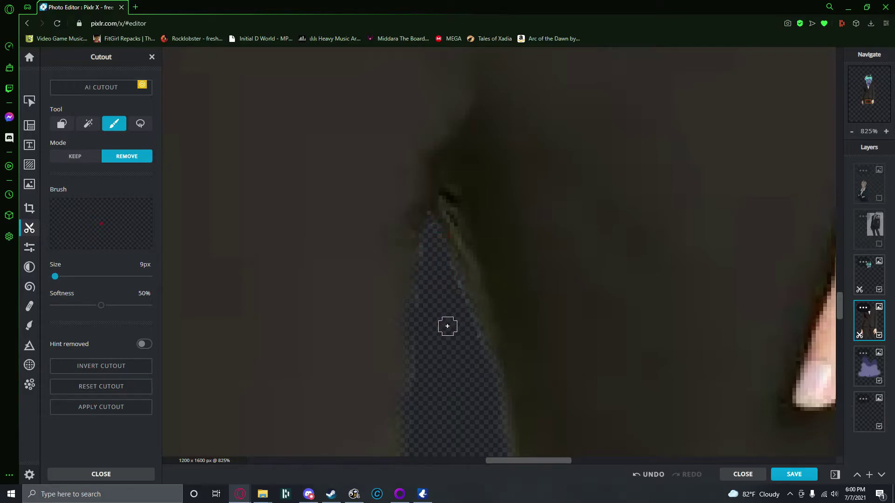
Set the cutout brush to 14 px and erase the white fringe along the right-hand trouser leg's outer edge below the hand
scroll(518, 410, down, 4)
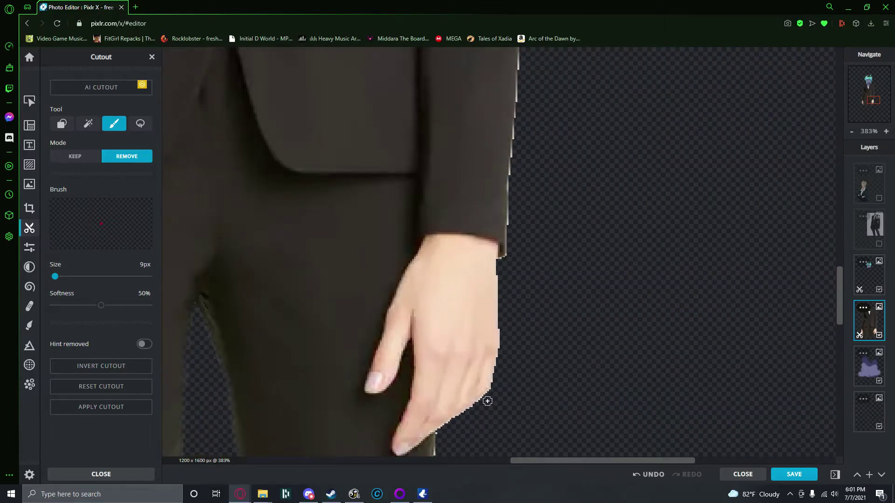
scroll(545, 275, down, 1)
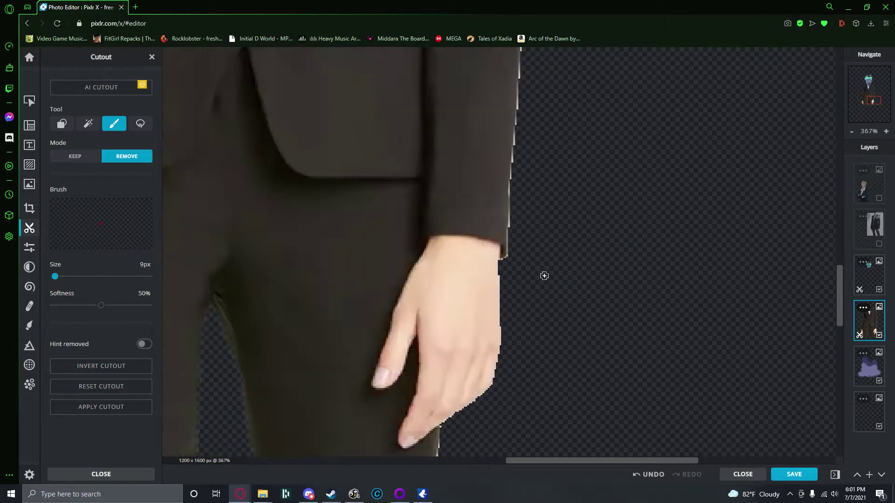
drag(840, 299, 839, 333)
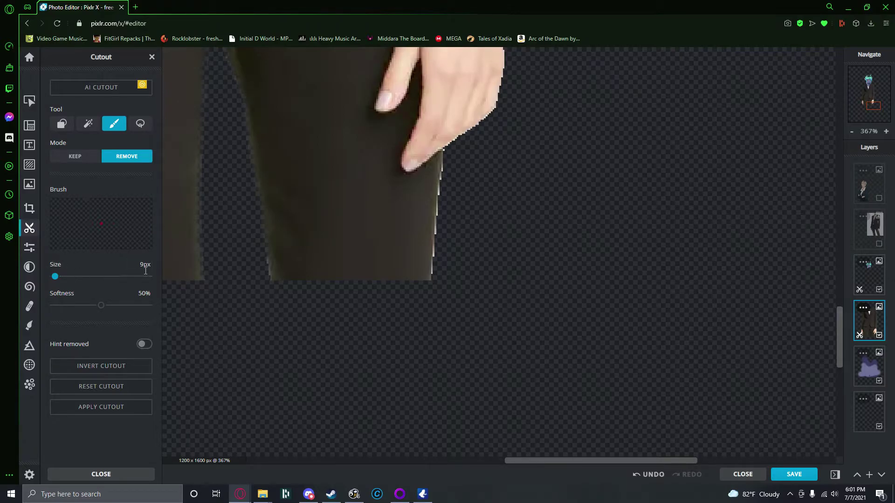
text(14)
drag(434, 277, 450, 149)
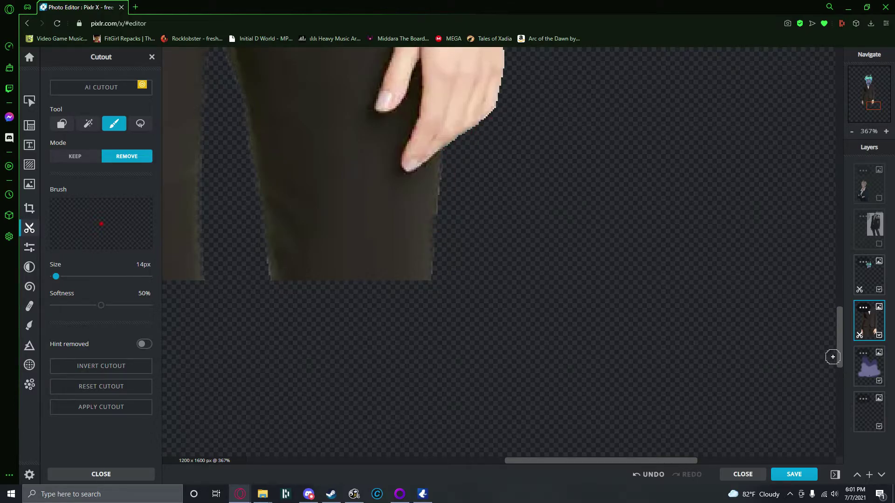
Erase the white fringe around the right-hand hand's outer edge and the jacket cuff above it
scroll(832, 359, up, 3)
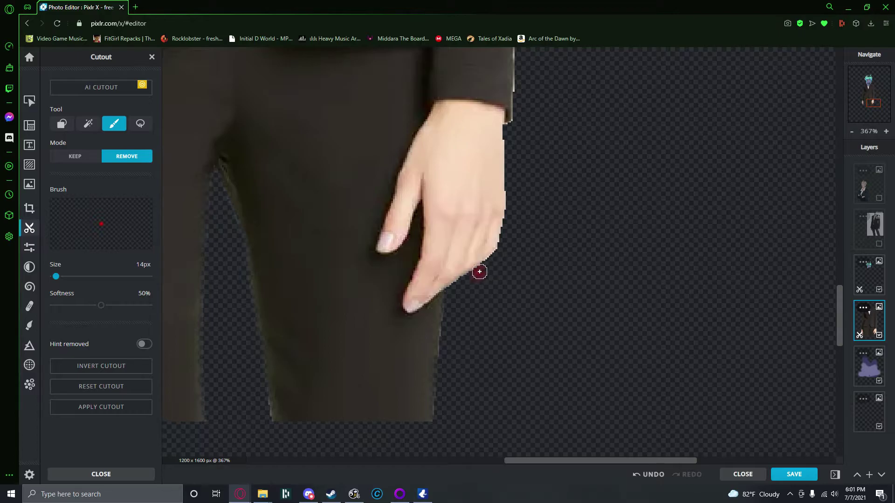
drag(510, 212, 511, 179)
drag(510, 128, 510, 219)
drag(514, 123, 512, 68)
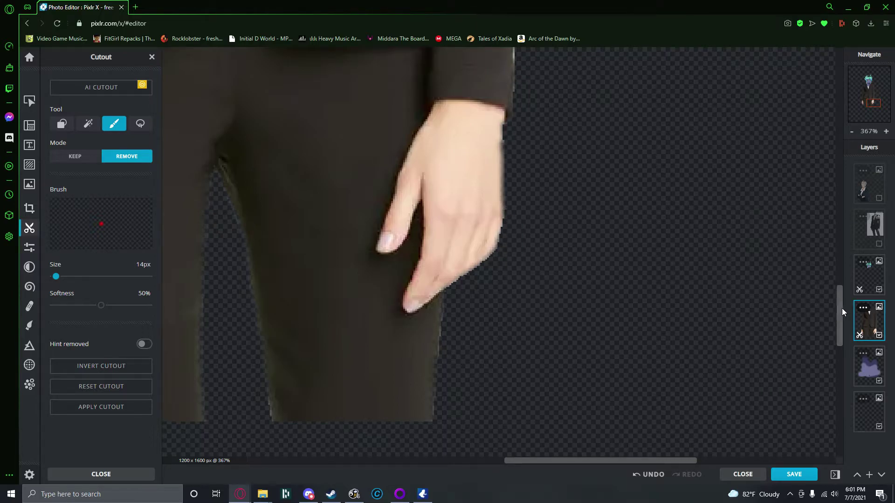
Erase the white fringe along the right-hand sleeve's outer edge from the cuff up to the upper arm
scroll(843, 309, up, 3)
drag(517, 316, 530, 163)
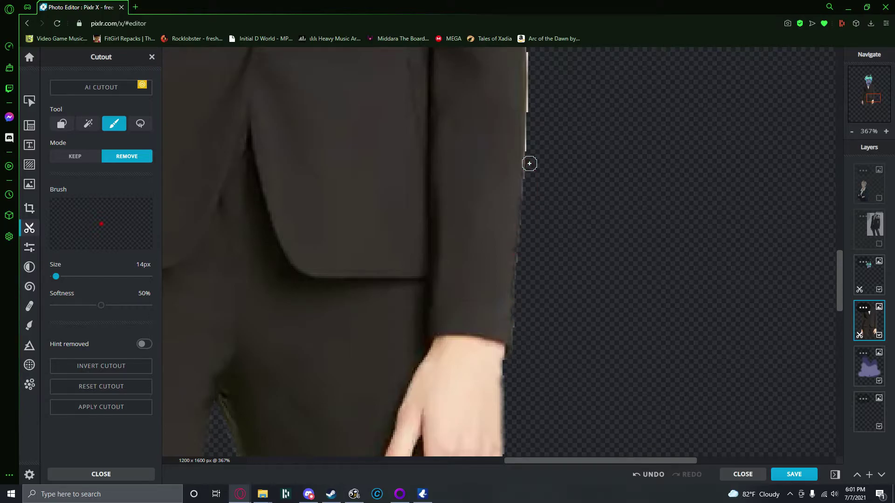
scroll(824, 260, up, 3)
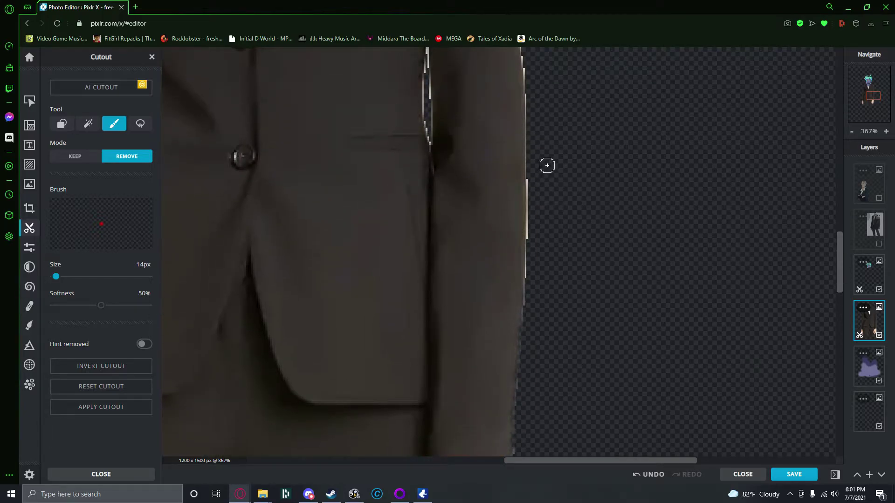
drag(531, 192, 529, 322)
drag(531, 208, 530, 60)
scroll(767, 279, up, 5)
mouse_move(534, 364)
mouse_down()
mouse_move(530, 259)
mouse_move(514, 186)
mouse_move(523, 174)
mouse_move(519, 110)
mouse_up()
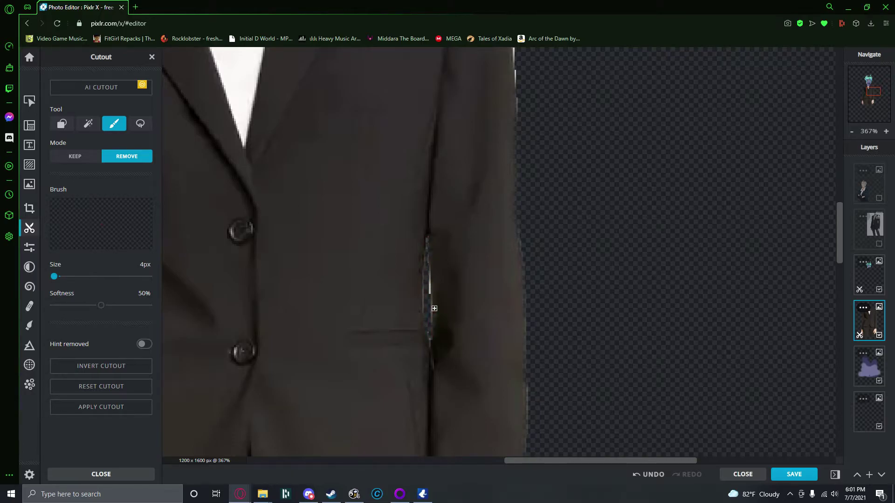
Undo the last brush stroke and clear the white fringe inside the right-hand sleeve gap with a 4 px cutout brush
key(ctrl+z)
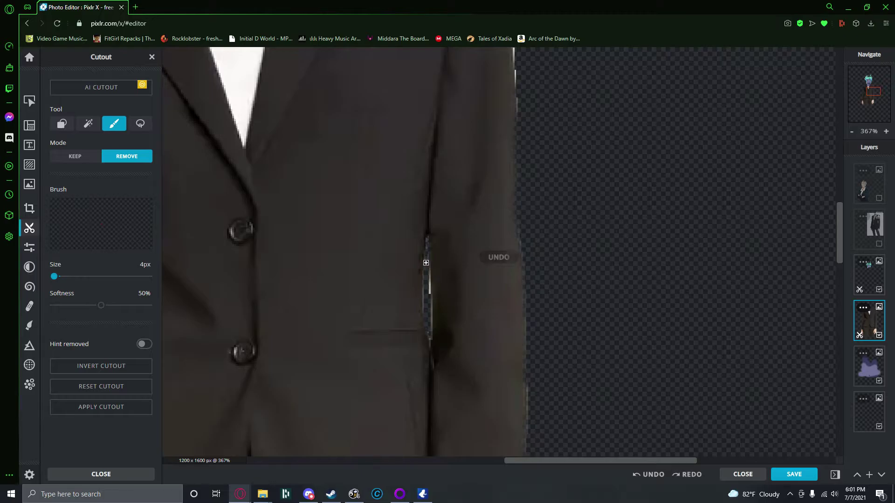
drag(428, 300, 432, 295)
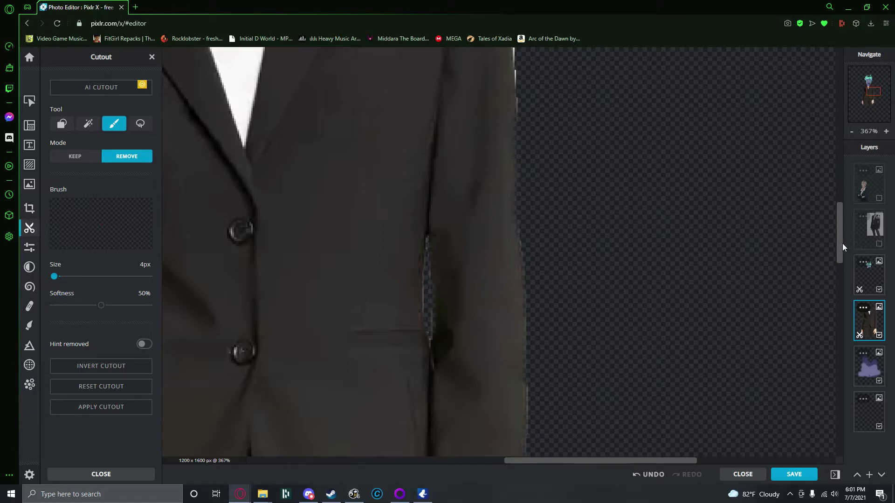
Set the cutout brush to 14 px and erase the white fringe over the right-hand shoulder and down the upper sleeve
scroll(840, 233, up, 3)
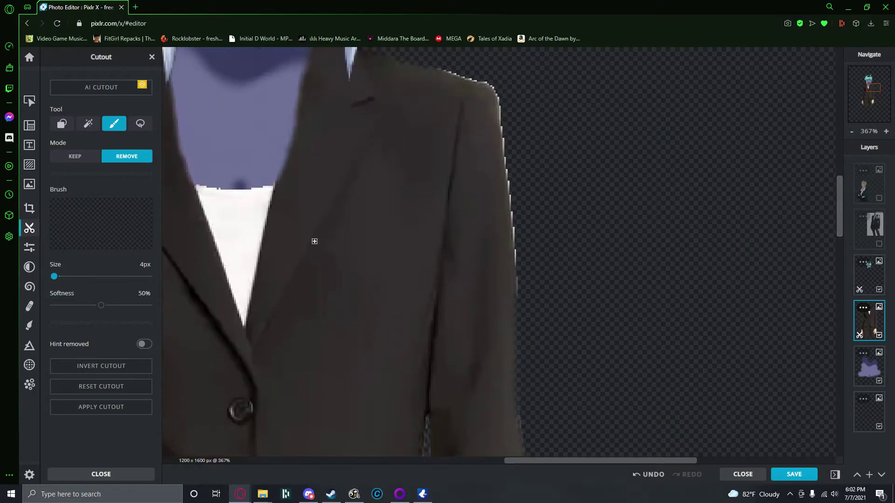
drag(54, 278, 51, 277)
key(Return)
mouse_move(433, 62)
mouse_down()
mouse_move(483, 81)
mouse_move(507, 115)
mouse_move(511, 173)
mouse_up()
drag(506, 136, 522, 235)
drag(506, 154, 519, 298)
drag(516, 196, 517, 256)
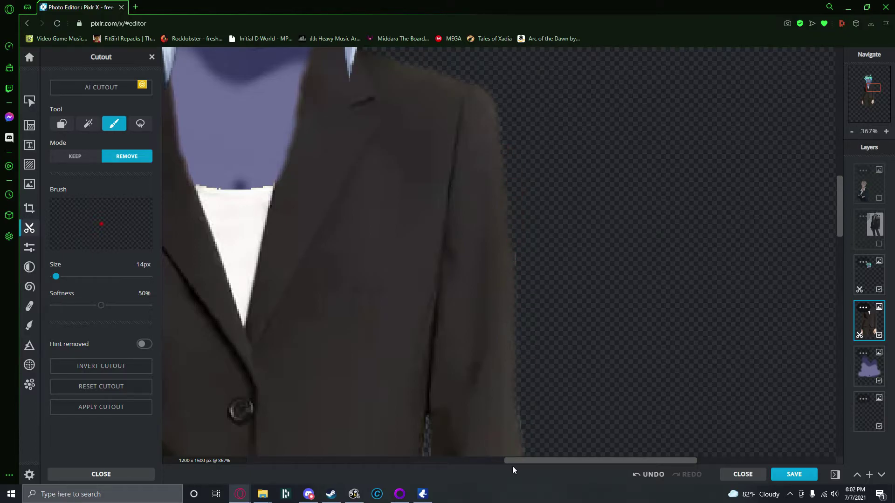
Erase the white outline of the gap between the left-hand sleeve and the jacket waist with a 7 px cutout brush
drag(842, 220, 841, 198)
scroll(394, 301, down, 5)
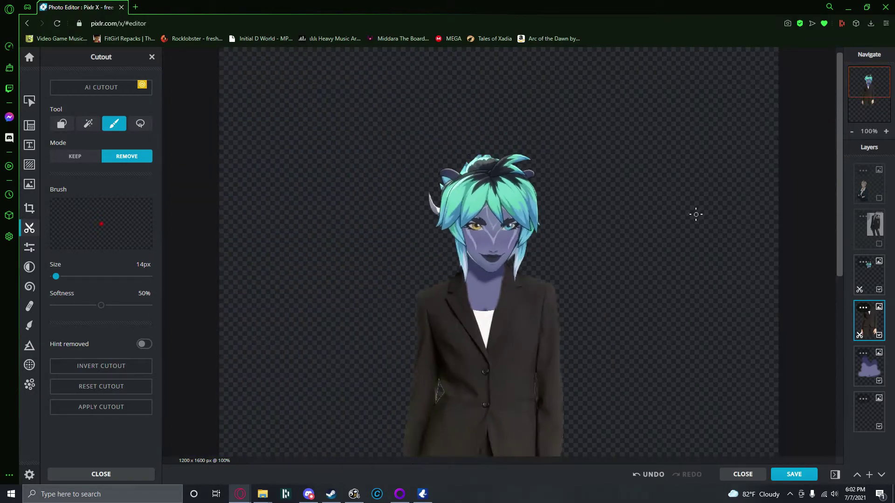
scroll(418, 390, up, 6)
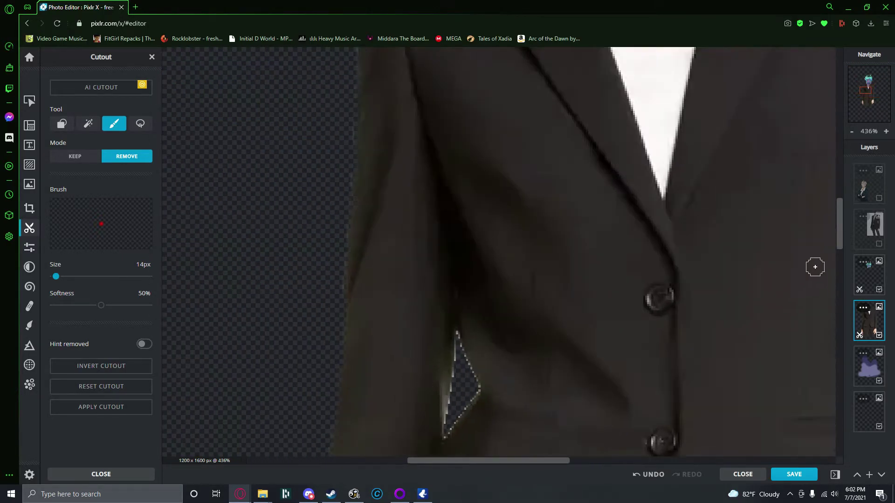
drag(840, 216, 840, 231)
scroll(471, 253, up, 3)
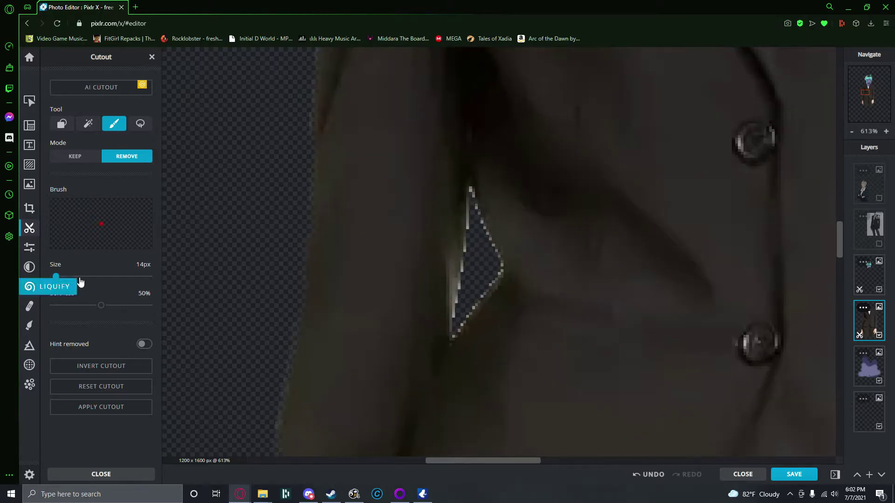
drag(56, 279, 54, 278)
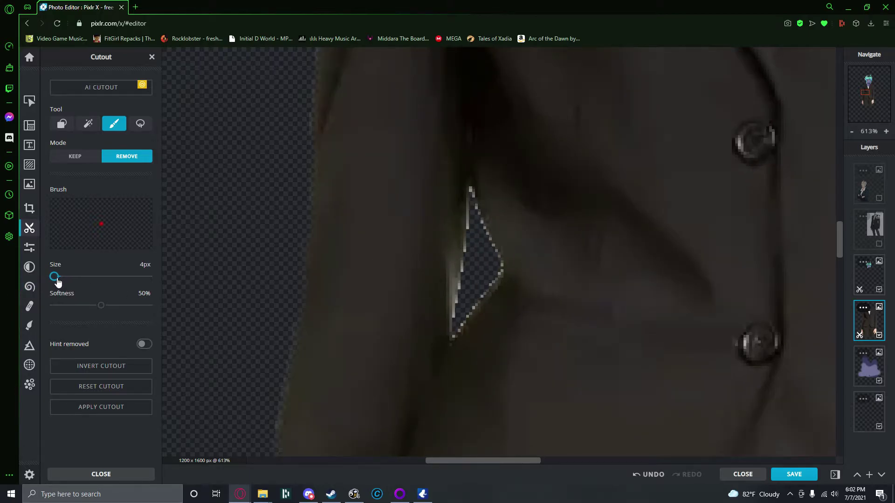
mouse_move(469, 188)
mouse_down()
mouse_move(499, 276)
mouse_move(452, 336)
mouse_move(471, 200)
mouse_up()
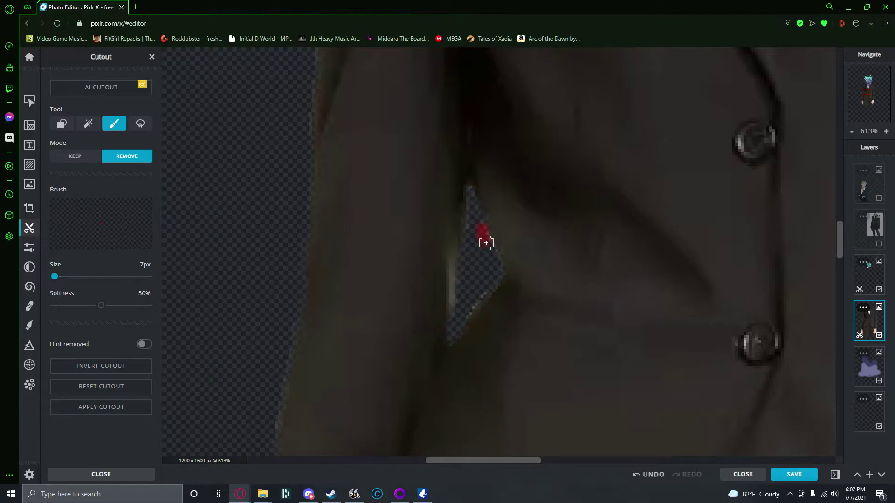
scroll(489, 291, down, 5)
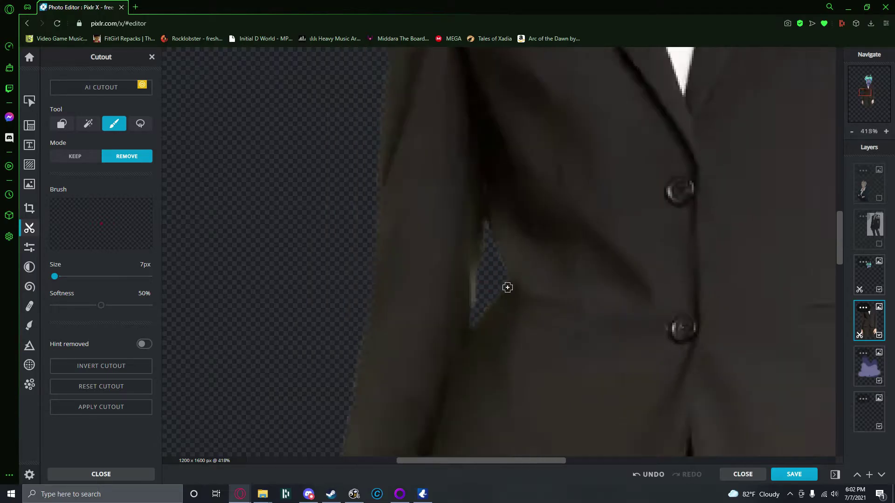
scroll(529, 309, down, 3)
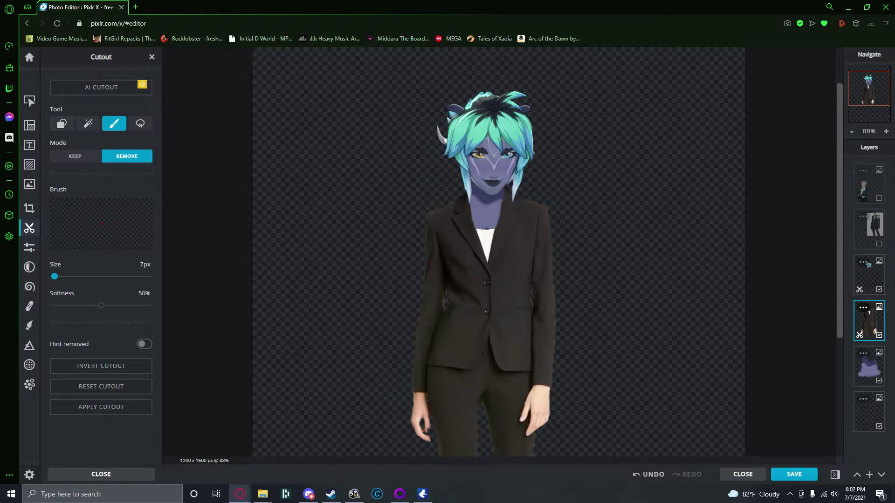
Duplicate the cleaned pantsuit image layer
click(30, 101)
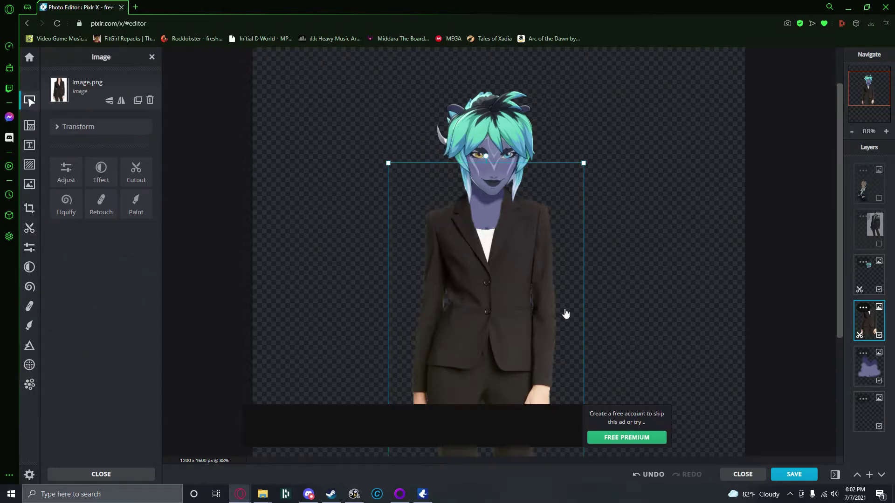
key(ctrl+c)
key(ctrl+v)
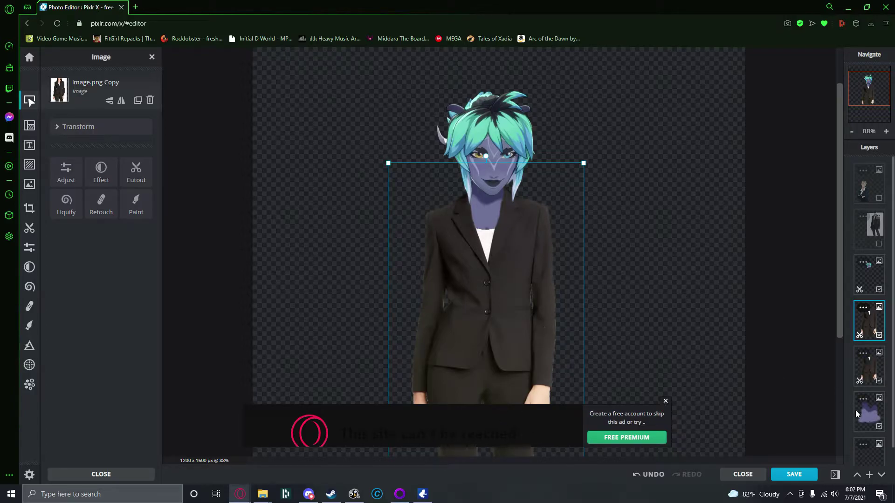
Select the pantsuit copy and hide the original pantsuit layer beneath it
click(873, 367)
click(870, 332)
click(871, 374)
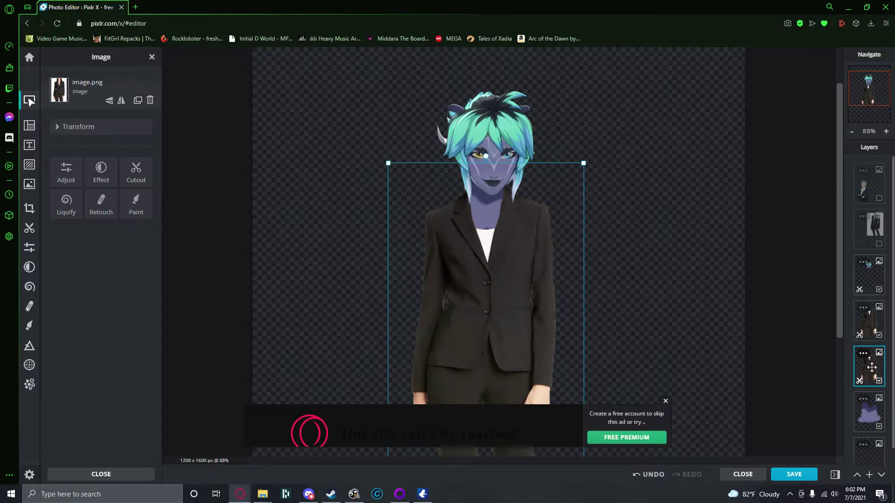
click(873, 328)
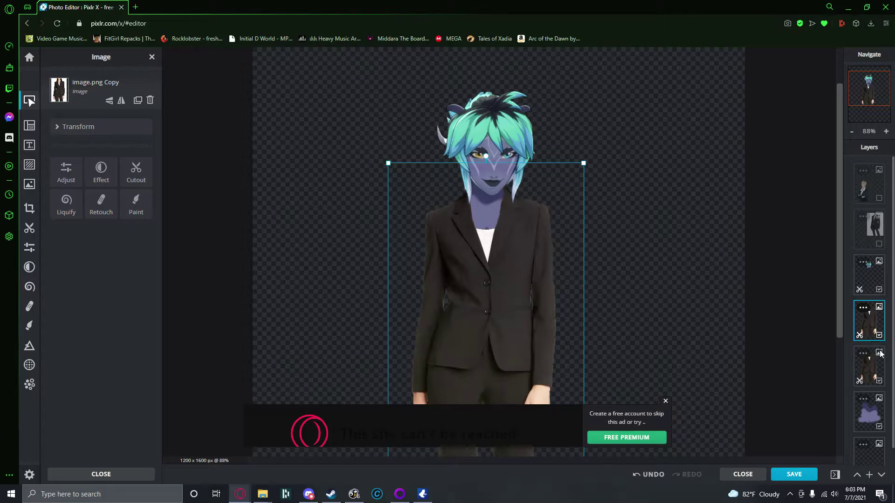
click(880, 381)
Remove the jacket and trousers around the hands on the pantsuit copy with the contiguous magic wand cutout at tolerance 23
scroll(565, 320, down, 3)
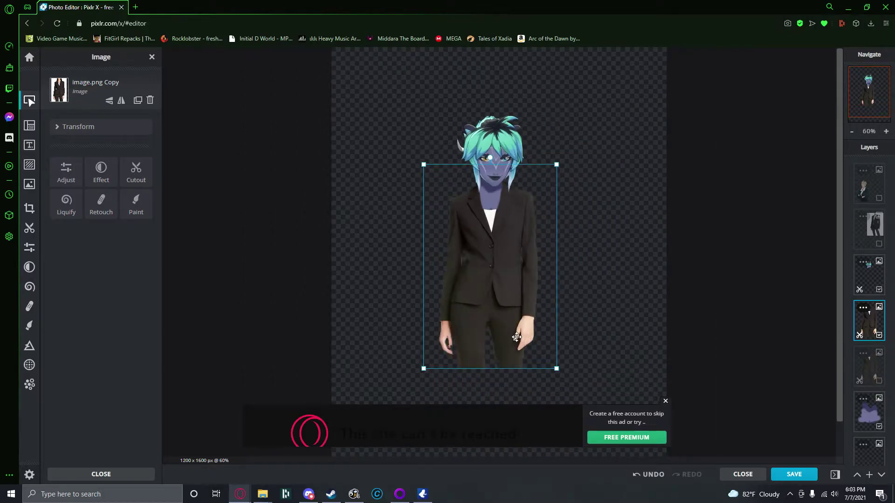
scroll(516, 337, up, 4)
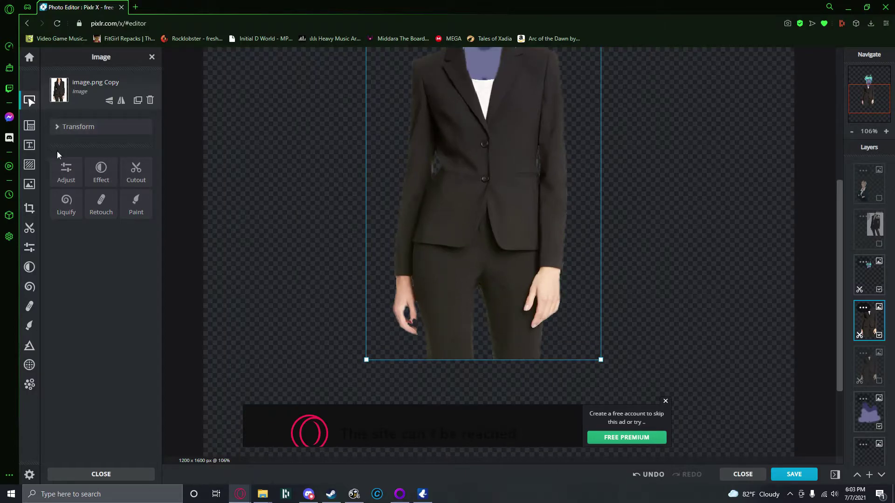
click(140, 177)
click(88, 124)
click(438, 214)
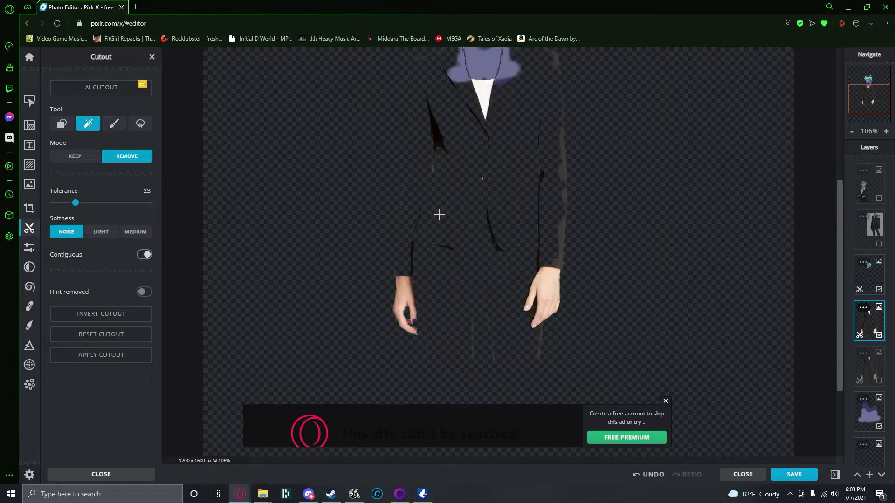
click(568, 255)
Cut away the shirt and the leftover shoulder and upper jacket scraps with rectangular shape cutouts in Remove mode
click(62, 123)
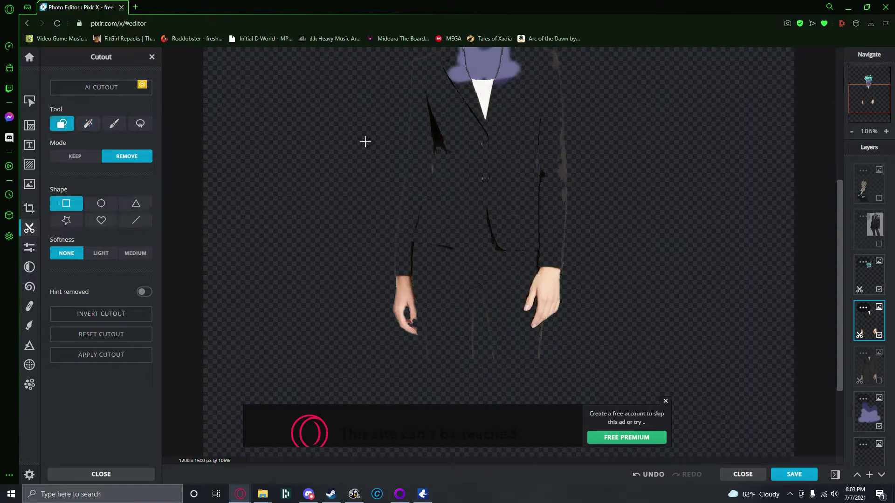
drag(624, 202, 651, 227)
drag(394, 83, 705, 186)
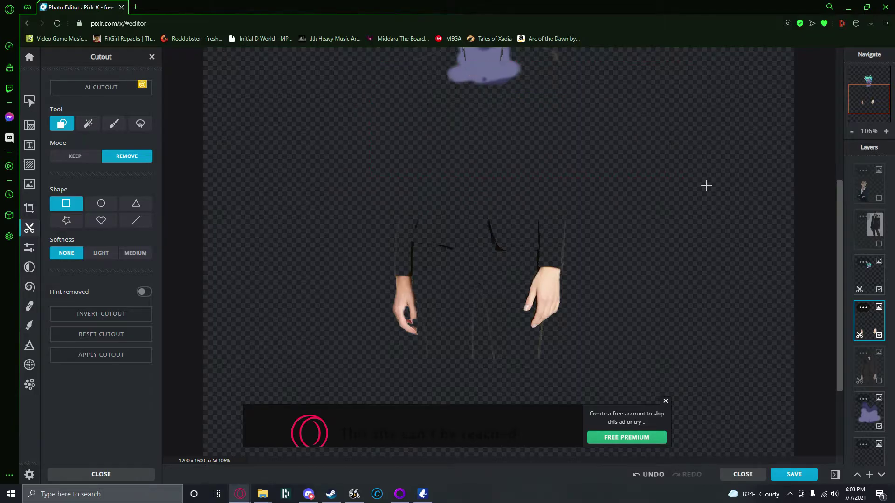
scroll(832, 172, up, 5)
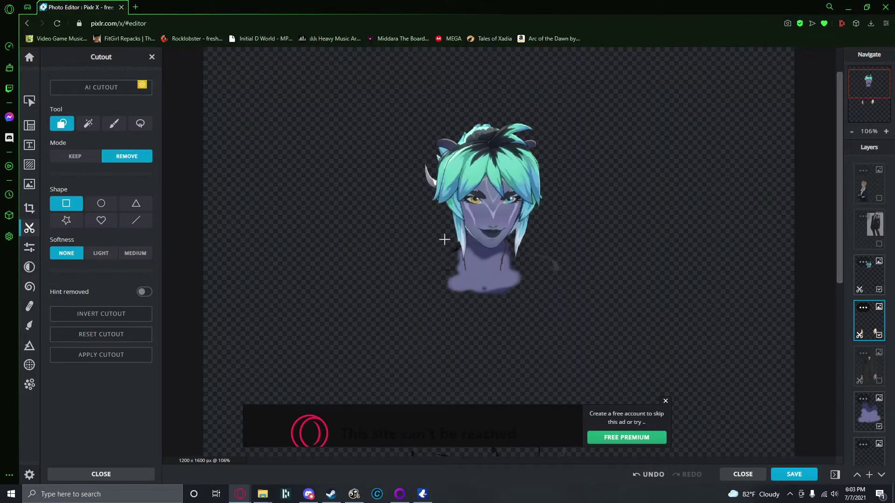
drag(566, 307, 614, 337)
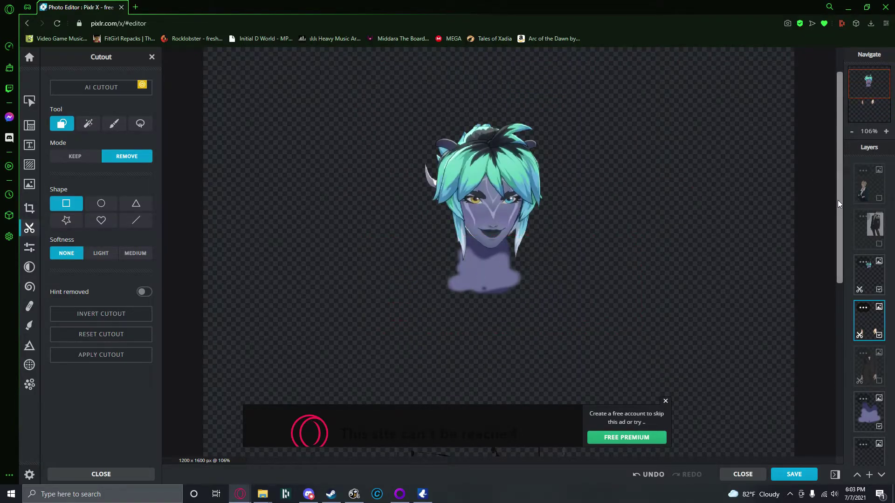
Remove the remaining jacket and sleeve edge lines just above the wrists with a rectangular shape cutout
scroll(838, 200, down, 5)
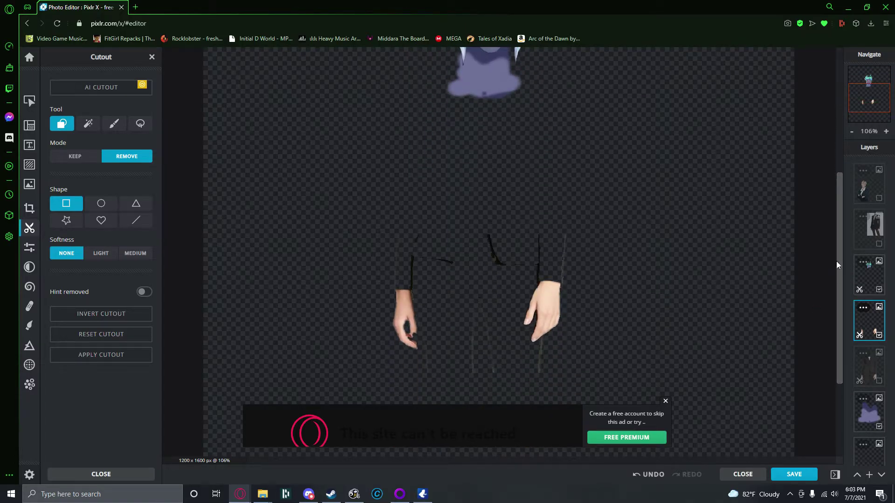
scroll(837, 243, up, 2)
scroll(838, 265, down, 1)
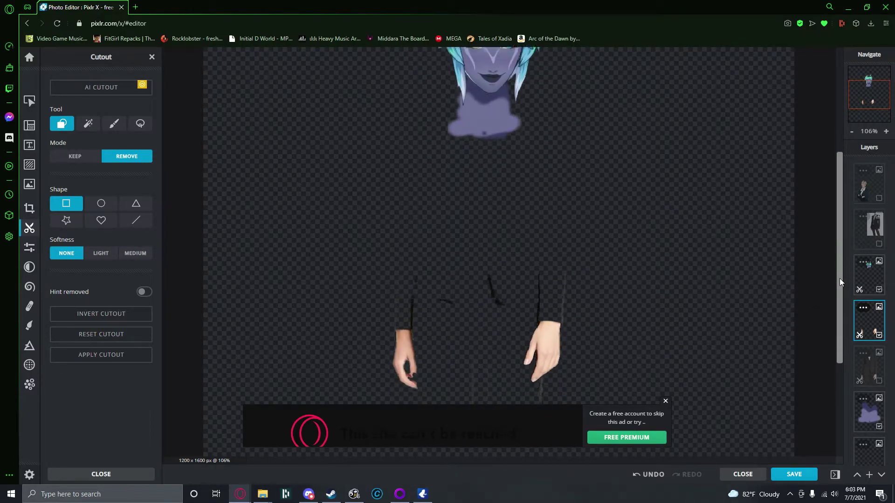
scroll(839, 279, down, 1)
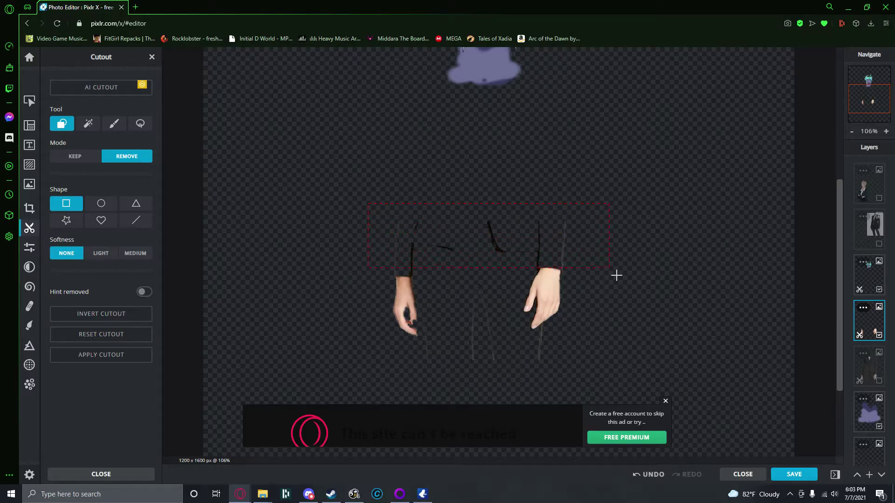
drag(613, 274, 612, 274)
Erase the dark cuff remnants and trouser edge around the left-hand hand with a 7 px cutout brush
scroll(400, 316, up, 5)
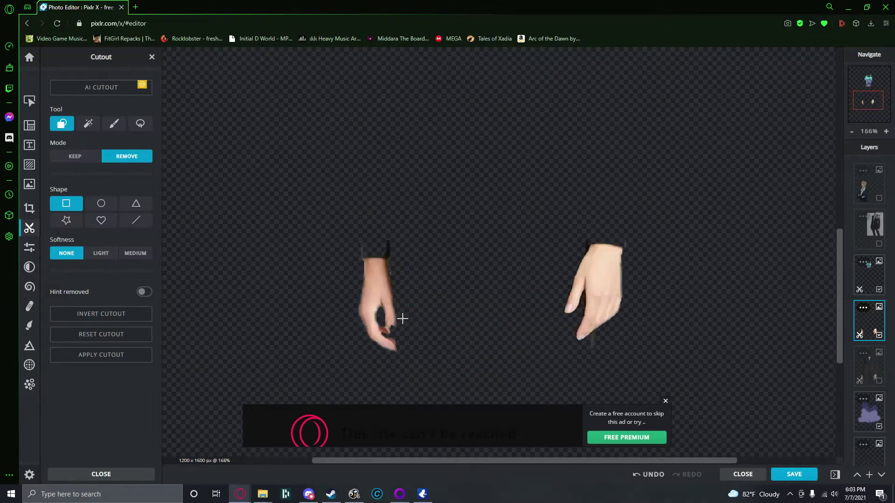
click(114, 124)
drag(322, 181, 422, 179)
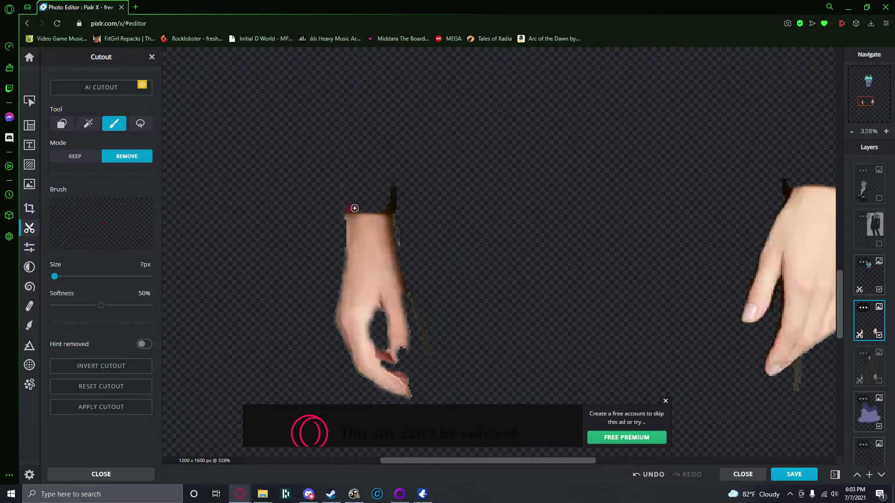
mouse_move(372, 213)
mouse_down()
mouse_move(393, 217)
mouse_move(385, 202)
mouse_move(393, 187)
mouse_up()
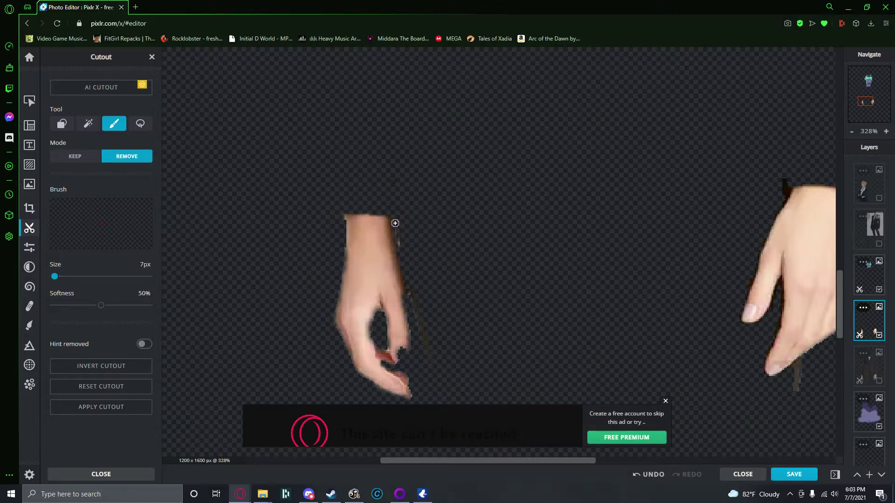
drag(416, 298, 412, 302)
mouse_move(423, 337)
mouse_down()
mouse_move(420, 322)
mouse_move(435, 368)
mouse_move(417, 329)
mouse_up()
Erase the dark cuff corners, trouser line and dark fringe between the fingers of the right-hand hand with the 7 px cutout brush
drag(424, 461, 400, 460)
click(666, 403)
drag(569, 460, 659, 449)
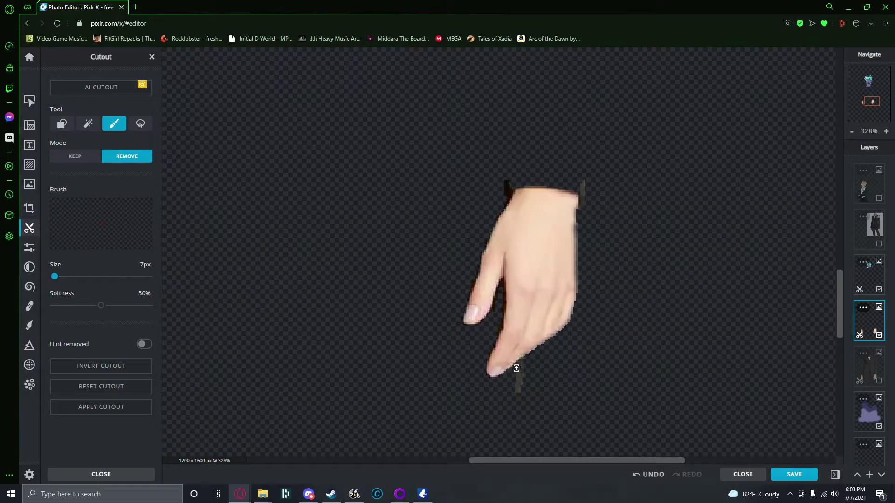
drag(516, 368, 521, 391)
drag(495, 175, 504, 190)
drag(513, 174, 465, 299)
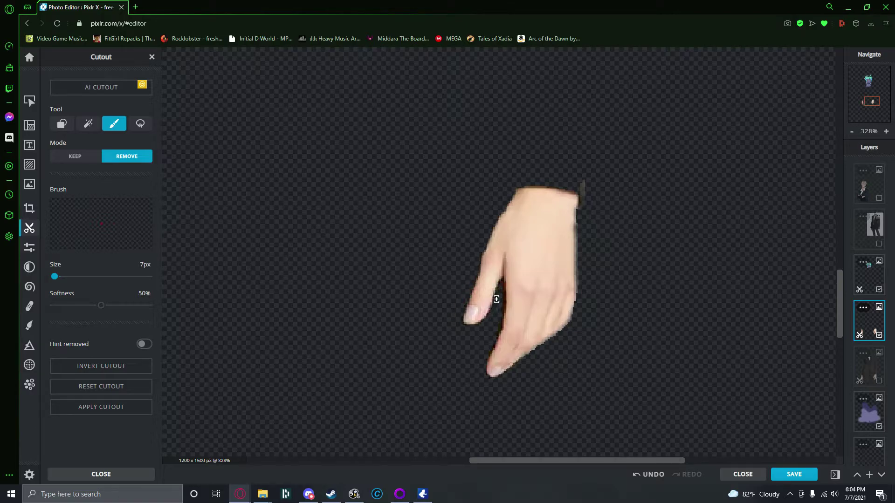
drag(496, 286, 489, 380)
drag(473, 329, 489, 313)
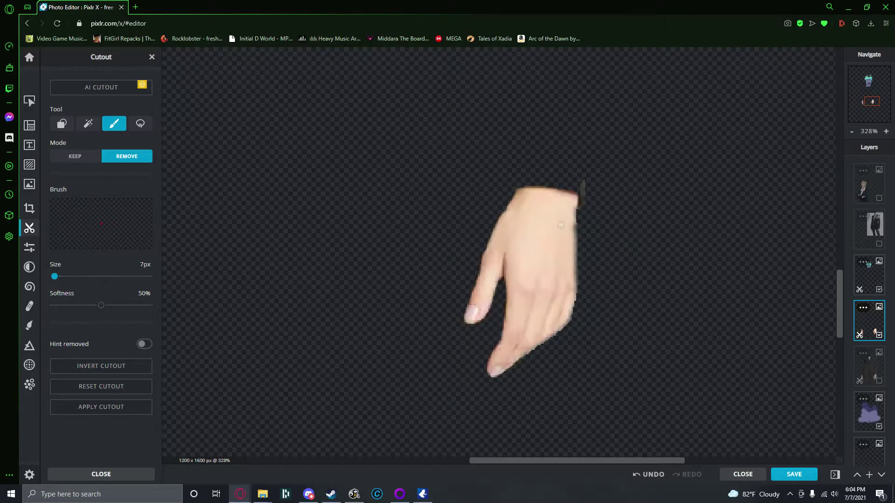
drag(586, 185, 584, 222)
Restore the missing fingertip of the left-hand hand with the 7 px cutout brush in Keep mode
scroll(591, 199, down, 5)
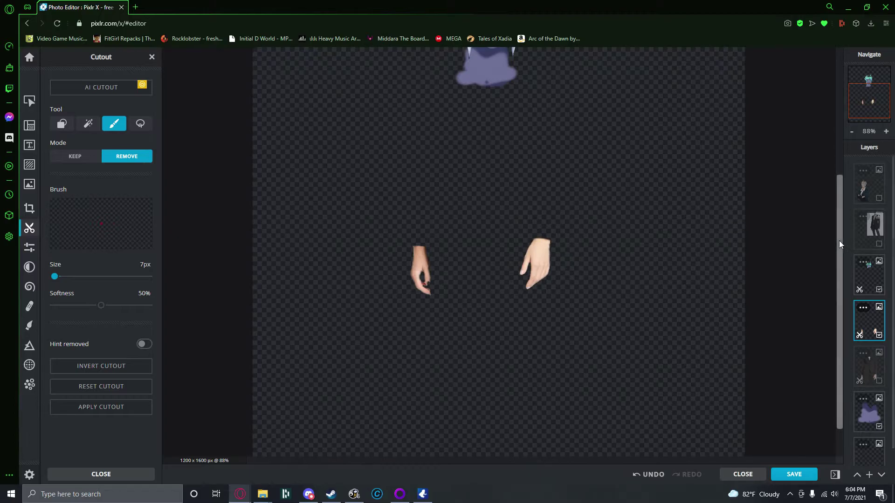
scroll(734, 228, up, 3)
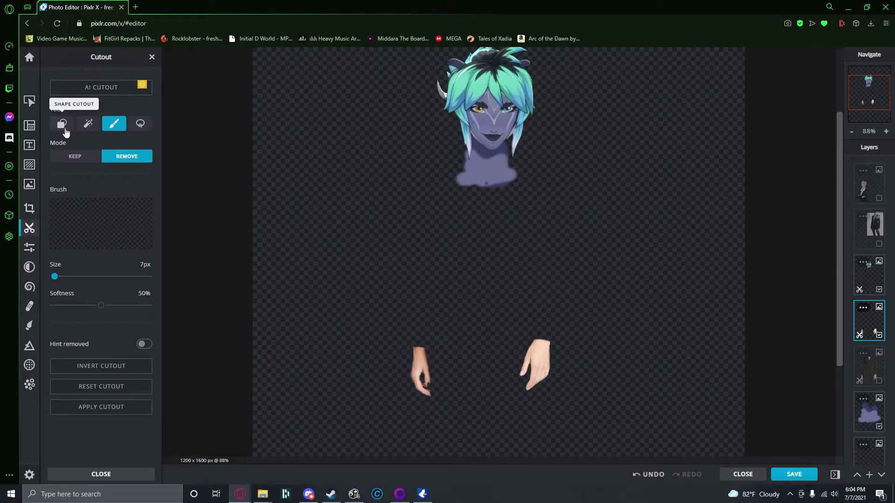
click(31, 102)
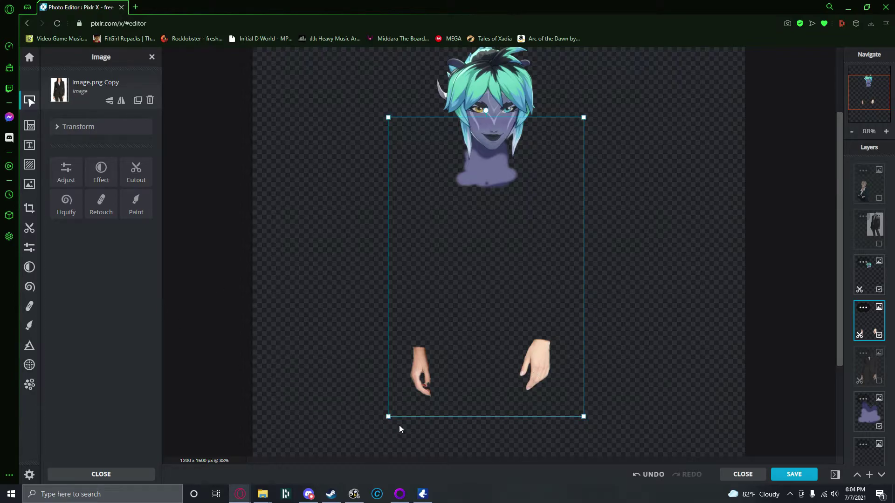
scroll(397, 427, up, 5)
scroll(406, 411, up, 2)
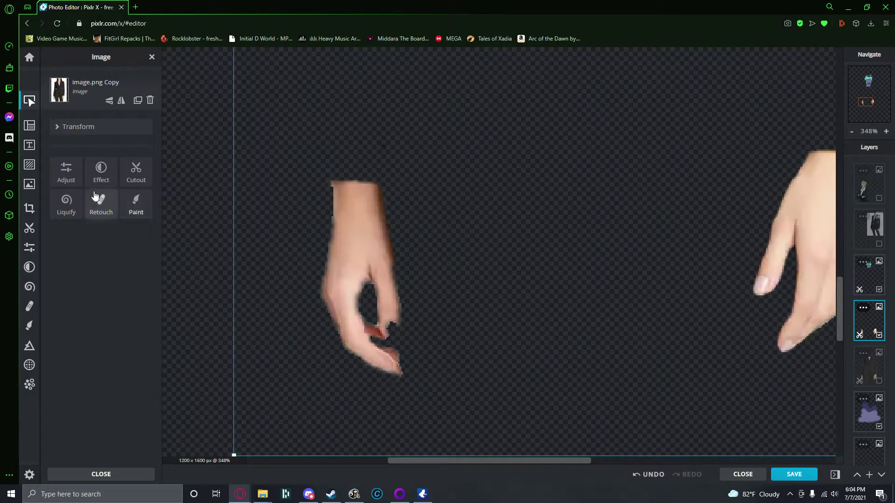
click(134, 200)
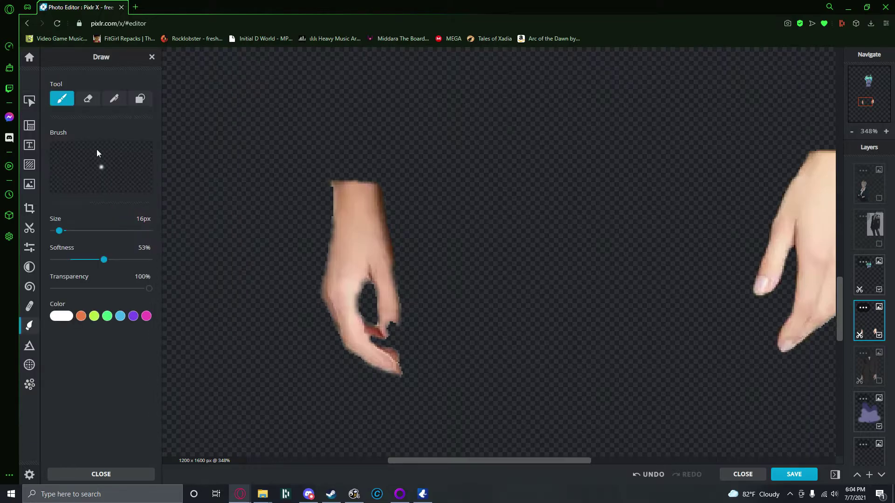
click(29, 101)
click(133, 172)
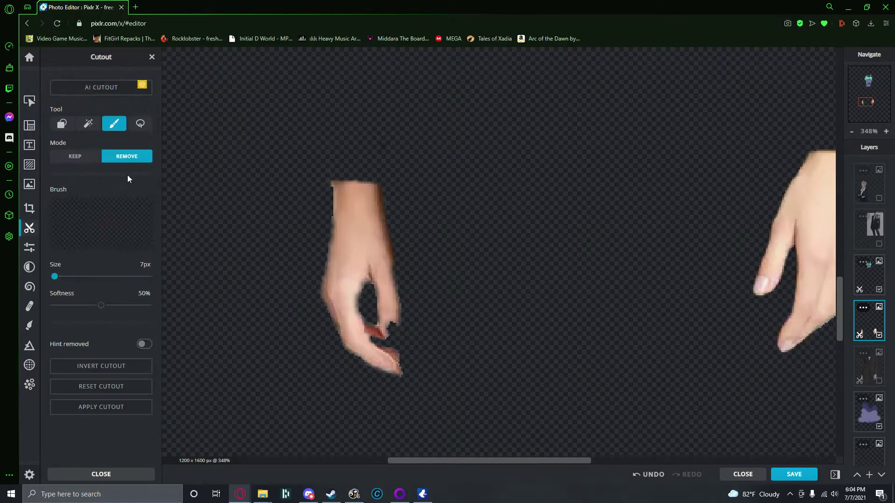
click(77, 157)
mouse_move(391, 331)
mouse_down()
mouse_move(390, 320)
mouse_move(388, 333)
mouse_up()
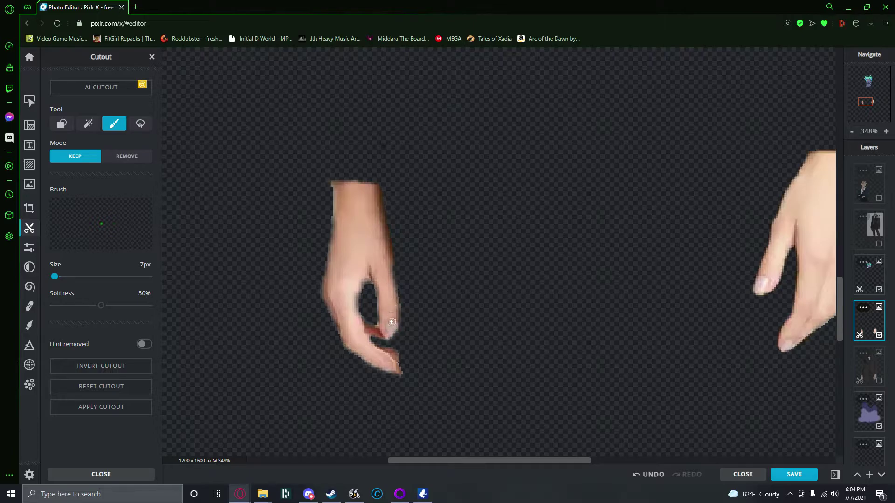
Recolor the hands layer with saturation -36, temperature -42, tint -68 and hue -103
scroll(409, 342, down, 6)
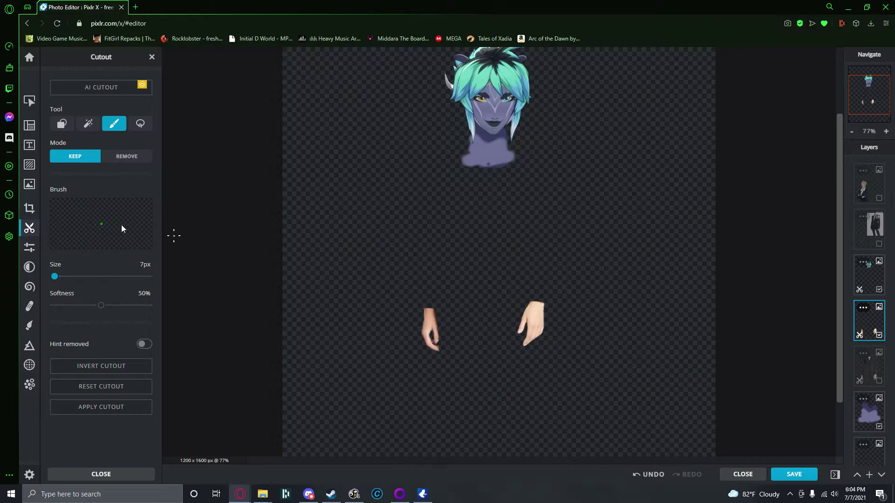
click(30, 101)
click(75, 169)
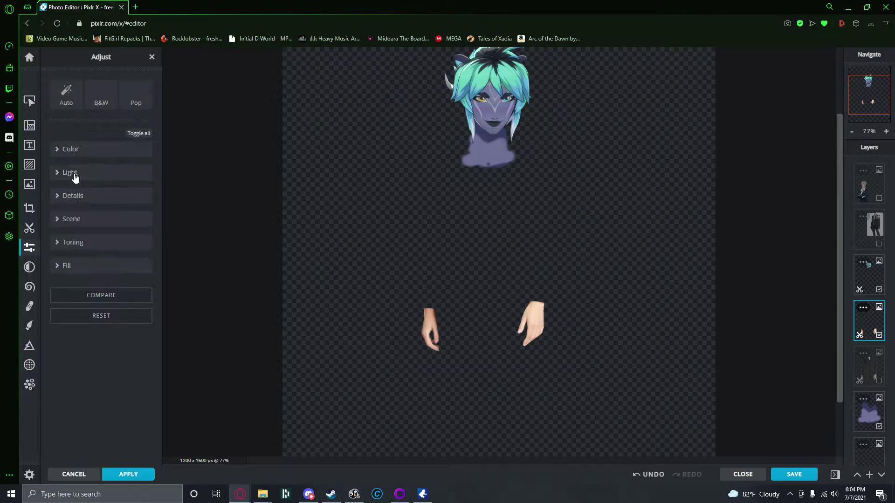
click(121, 150)
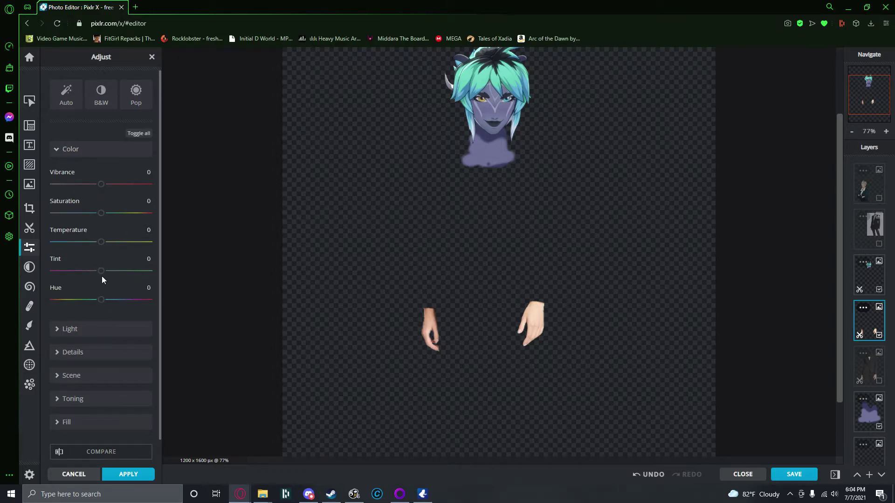
drag(104, 274, 64, 275)
drag(101, 300, 78, 301)
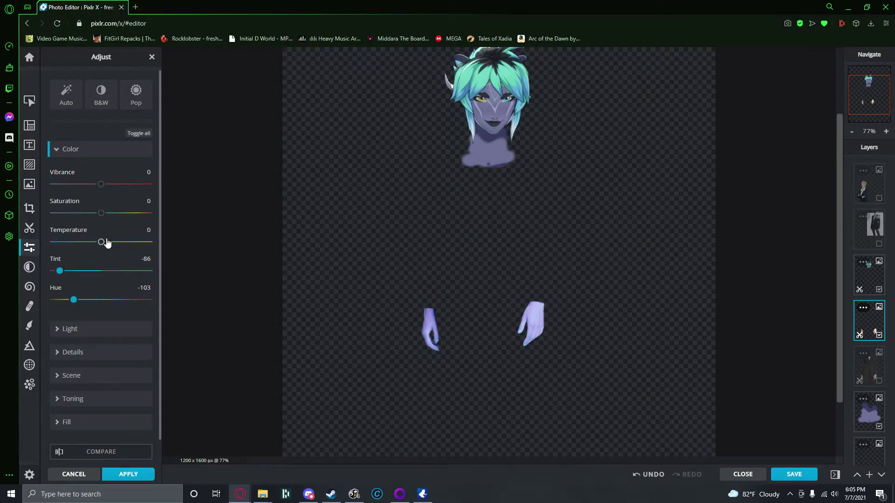
drag(103, 244, 83, 245)
drag(102, 213, 87, 221)
mouse_move(64, 275)
mouse_down()
mouse_move(80, 275)
mouse_move(72, 276)
mouse_up()
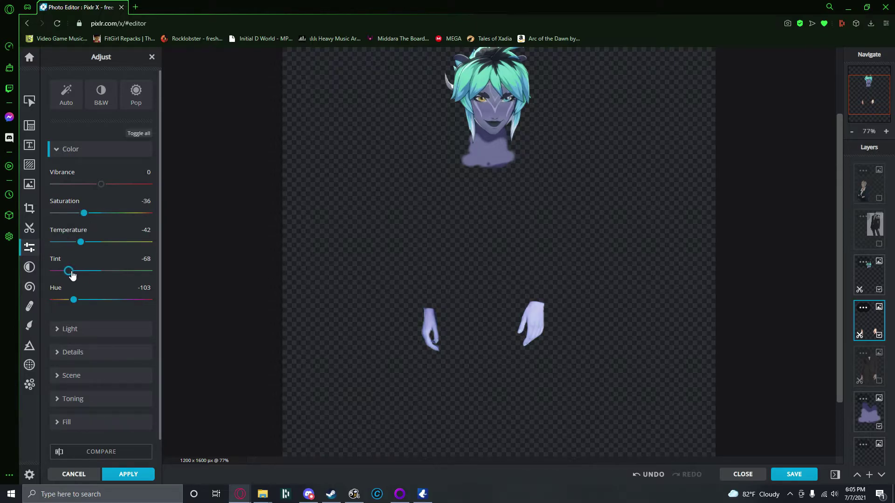
Darken the hands to match the face by setting contrast to -2 and brightness to -50
scroll(193, 289, down, 3)
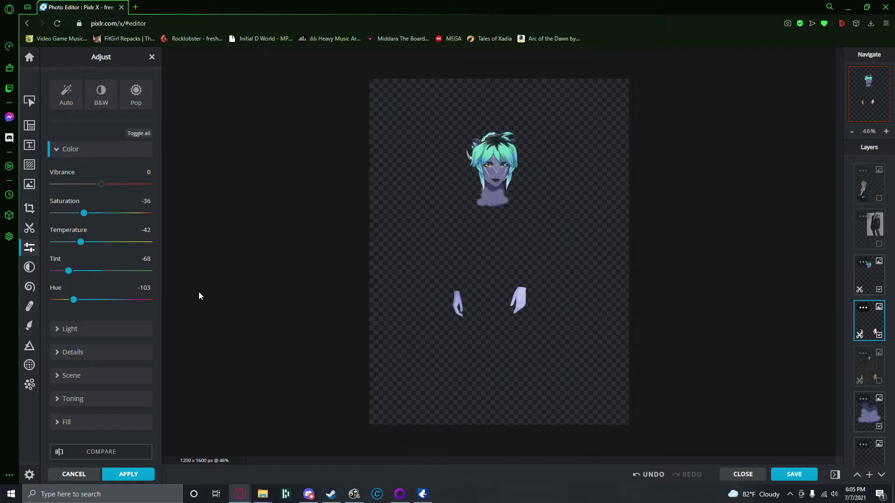
scroll(197, 292, up, 2)
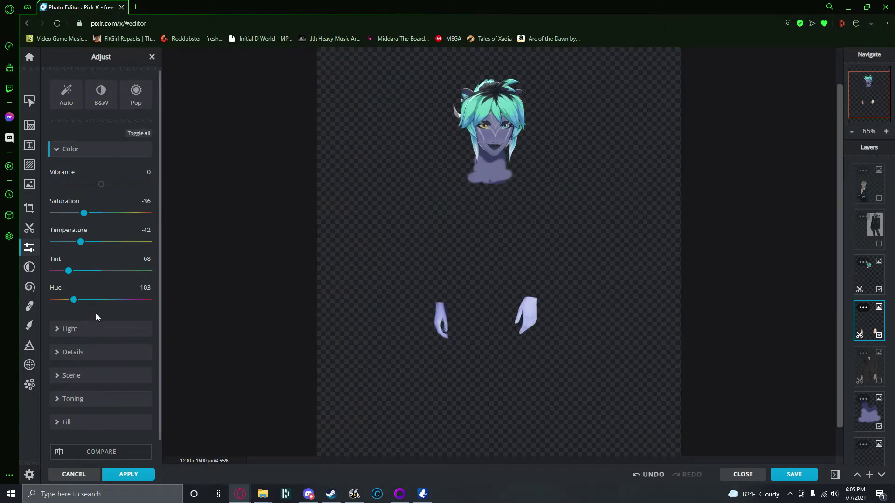
click(95, 329)
scroll(96, 340, down, 3)
mouse_move(104, 283)
mouse_down()
mouse_move(114, 286)
mouse_move(89, 284)
mouse_move(105, 286)
mouse_up()
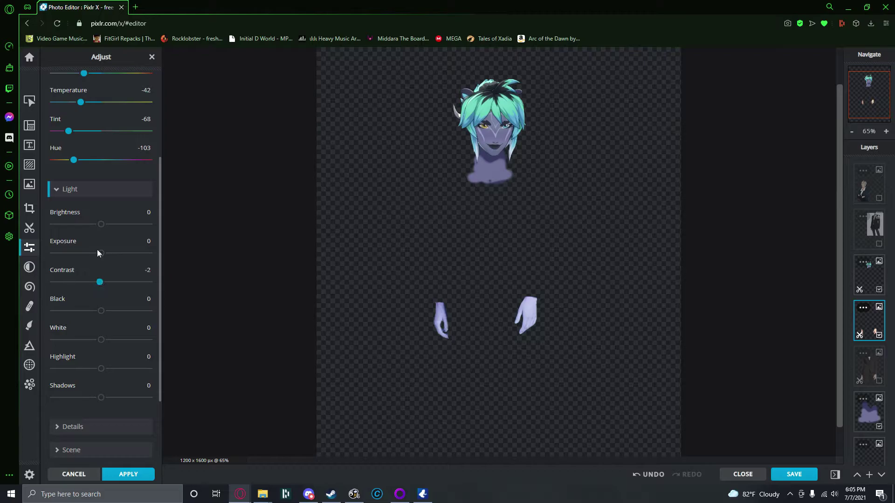
drag(101, 227, 79, 228)
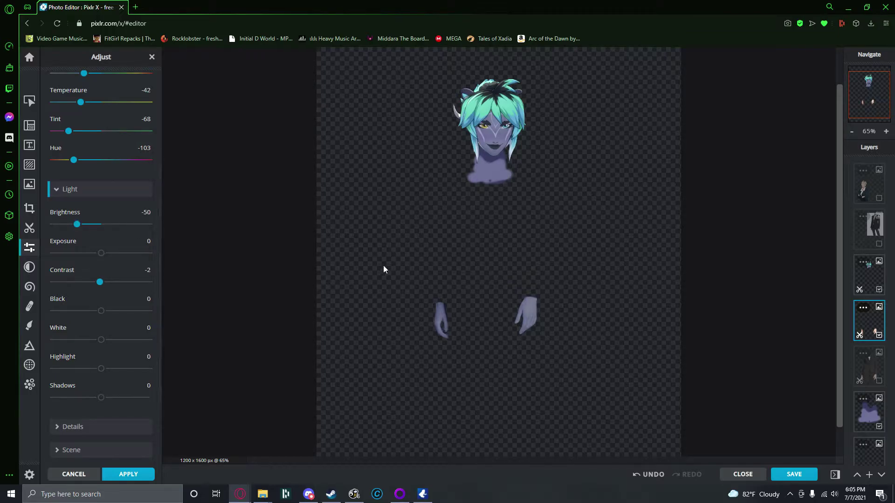
Show the pantsuit layer again and check the recolored hands against the sleeves and trousers up close
click(880, 382)
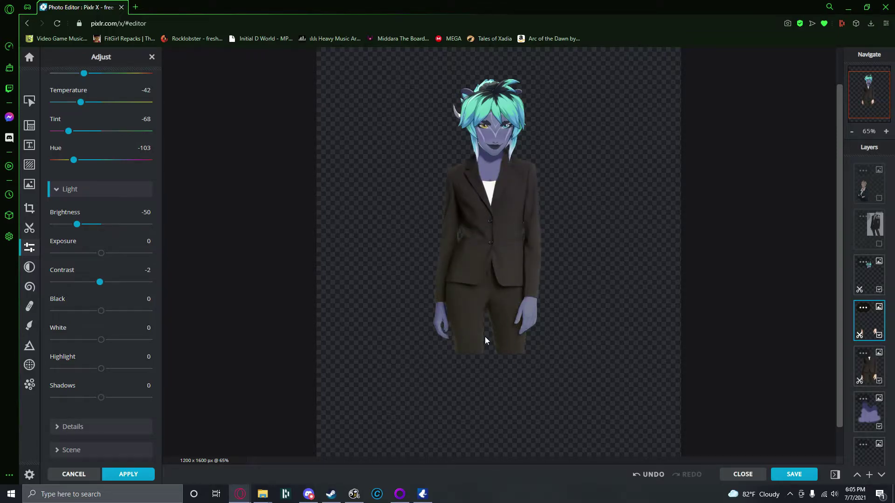
scroll(425, 322, up, 6)
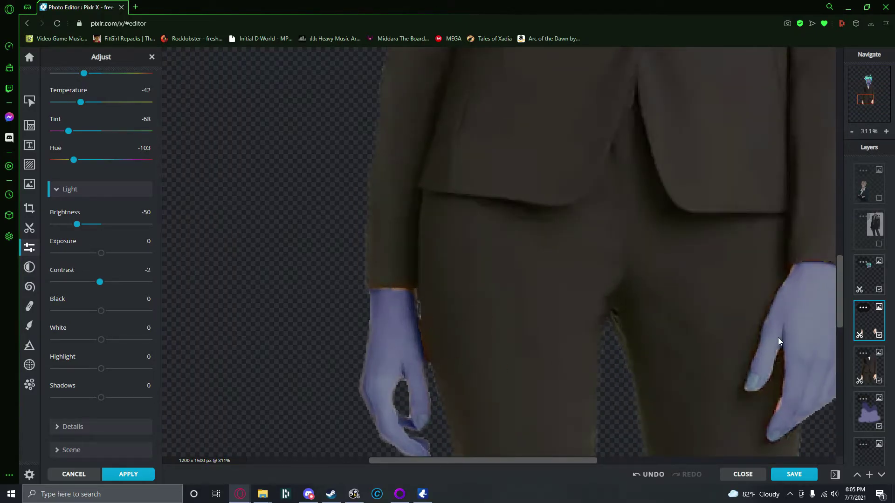
scroll(102, 159, up, 5)
Restore the wrist edge below the cuff and the outer side of the left-hand hand with the 7 px cutout brush in Keep mode
click(30, 101)
click(140, 170)
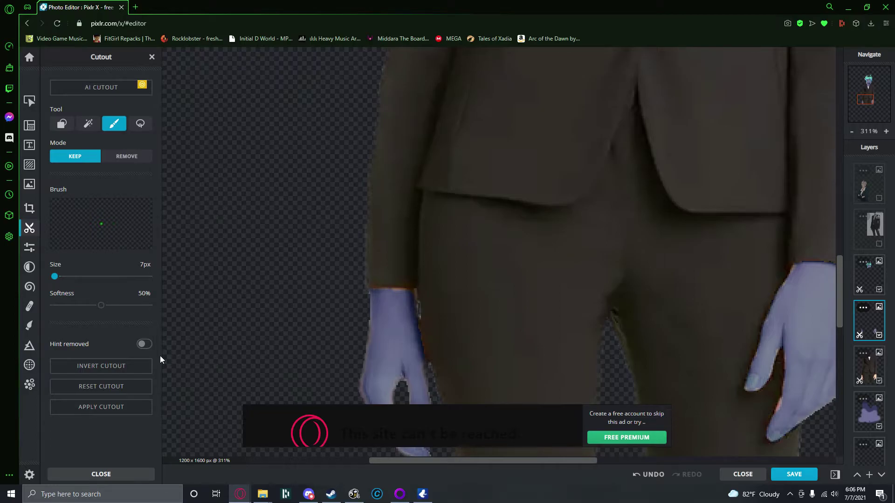
click(665, 402)
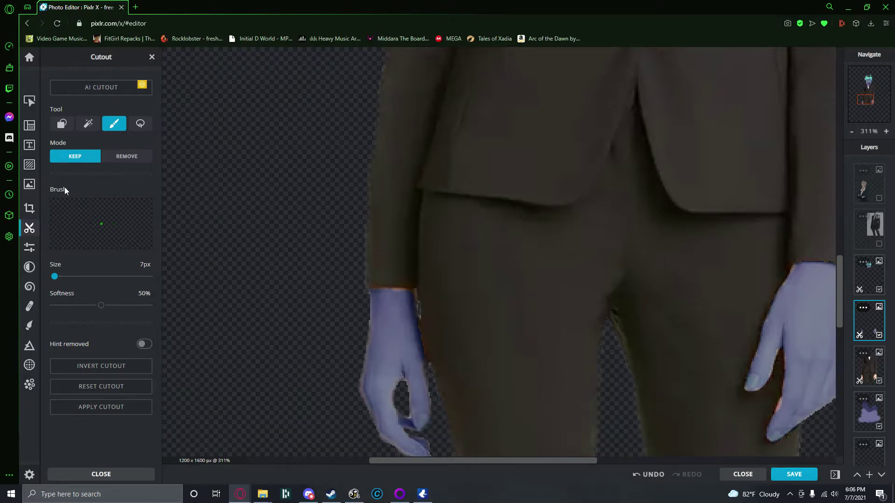
drag(372, 292, 410, 290)
mouse_move(374, 313)
mouse_down()
mouse_move(363, 384)
mouse_move(372, 414)
mouse_up()
Fill in the left-hand hand's edges around the finger gap, along the outer knuckles and at the cuff with the Keep brush
scroll(388, 395, up, 5)
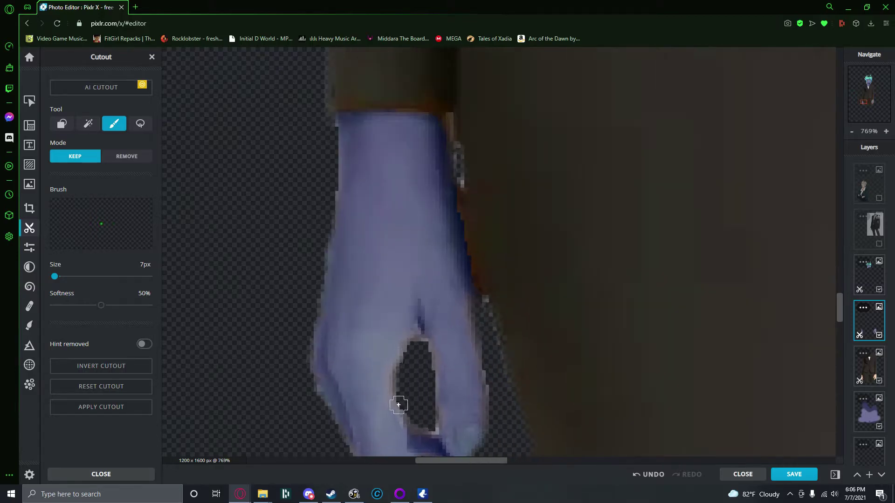
mouse_move(382, 357)
mouse_down()
mouse_move(381, 380)
mouse_move(386, 367)
mouse_move(385, 405)
mouse_move(400, 427)
mouse_up()
drag(400, 336, 393, 350)
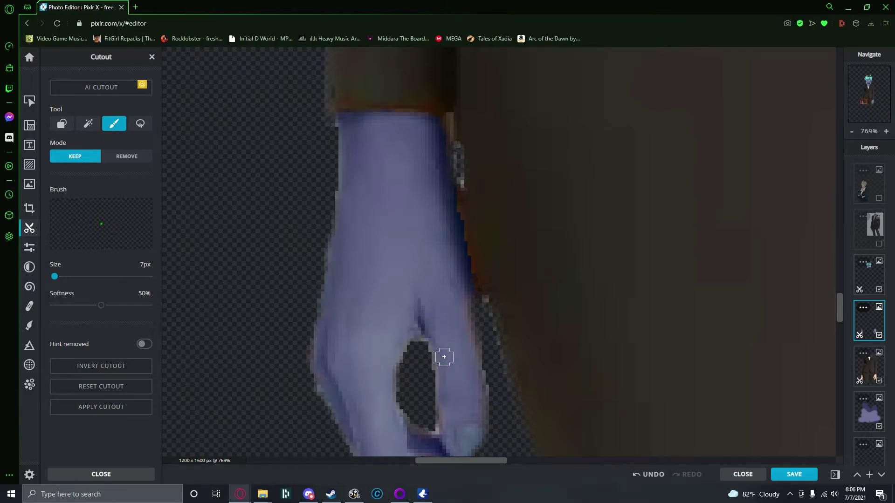
drag(448, 420, 447, 426)
drag(336, 394, 346, 398)
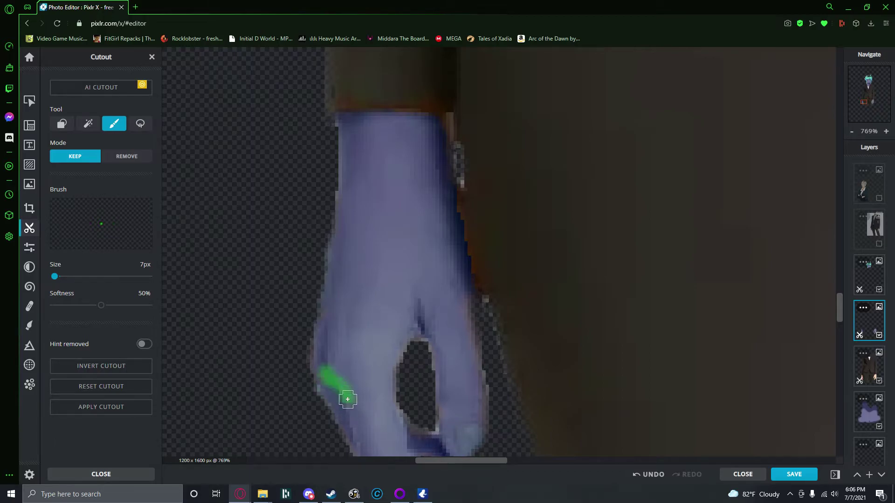
drag(327, 329, 337, 299)
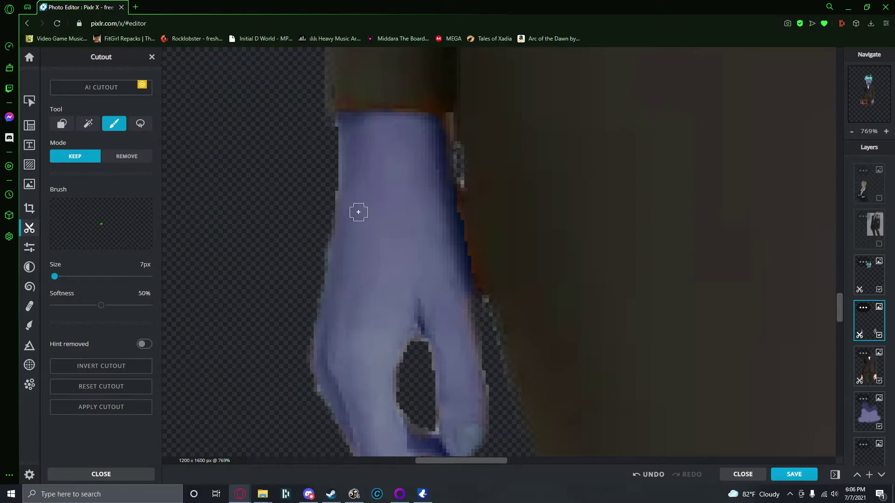
drag(408, 122, 416, 120)
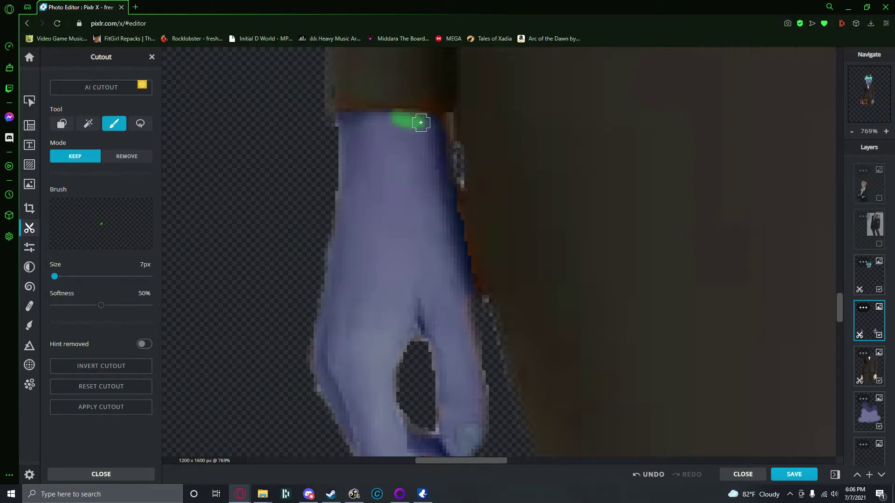
Restore the thumb's outer edge and the lower rim of the finger gap on the left-hand hand, redoing the first thumb stroke
drag(460, 308, 478, 350)
key(ctrl+z)
drag(466, 305, 476, 410)
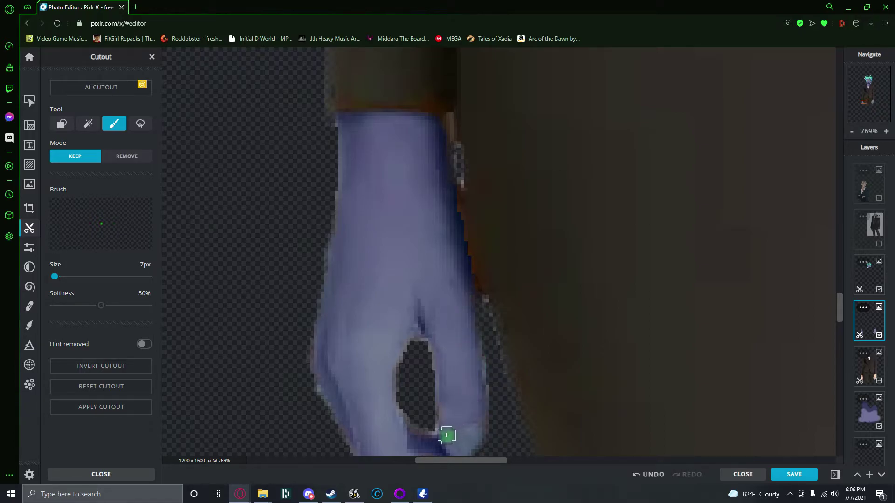
drag(395, 421, 429, 439)
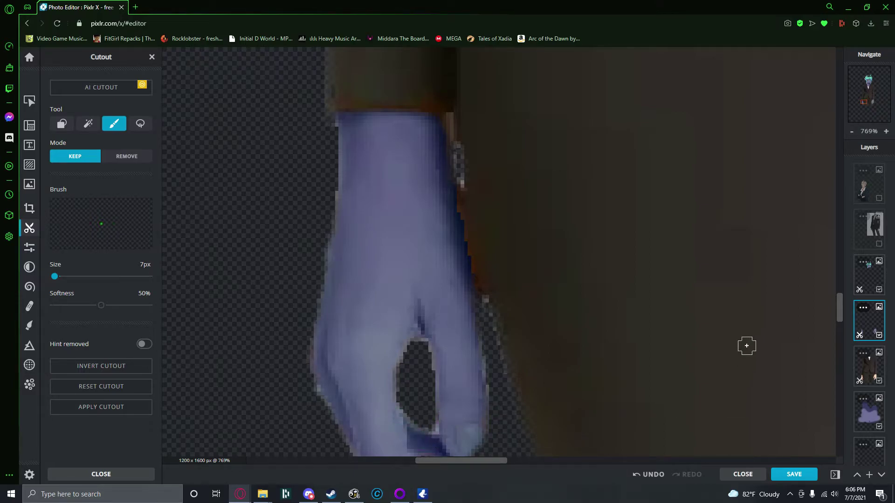
Restore the edges of the curled fingers down to the fingertip on the left-hand hand with the 7 px Keep brush
drag(838, 308, 837, 320)
mouse_move(374, 292)
mouse_down()
mouse_move(362, 286)
mouse_move(366, 293)
mouse_up()
drag(402, 327, 437, 349)
mouse_move(396, 323)
mouse_down()
mouse_move(459, 360)
mouse_move(486, 361)
mouse_up()
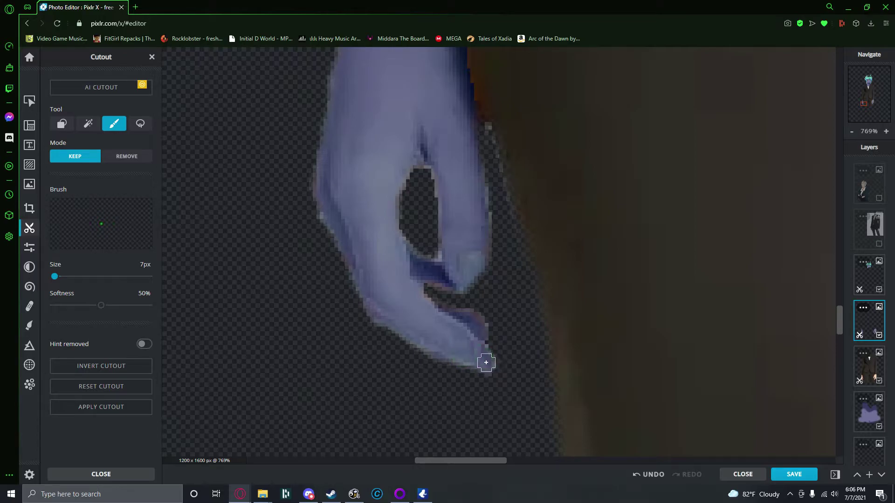
Brush in the cutout edges around the fingers of the curled hand in Keep mode at 7 px
mouse_move(433, 310)
mouse_down()
mouse_move(411, 289)
mouse_move(436, 310)
mouse_move(422, 286)
mouse_move(456, 287)
mouse_move(459, 253)
mouse_move(446, 266)
mouse_move(445, 244)
mouse_up()
scroll(473, 289, down, 3)
scroll(473, 288, down, 3)
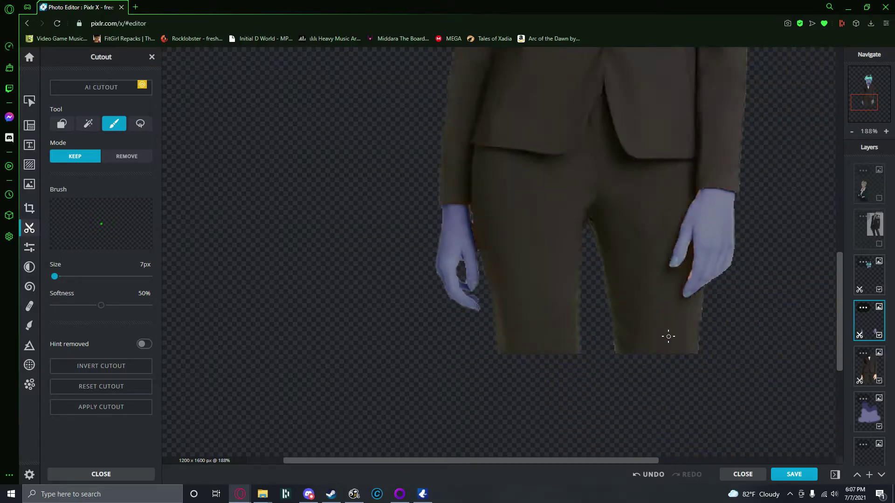
Restore the cutout edges of the other hand, from cuff and thumb to fingertips, with the 7 px Keep brush
scroll(704, 218, up, 5)
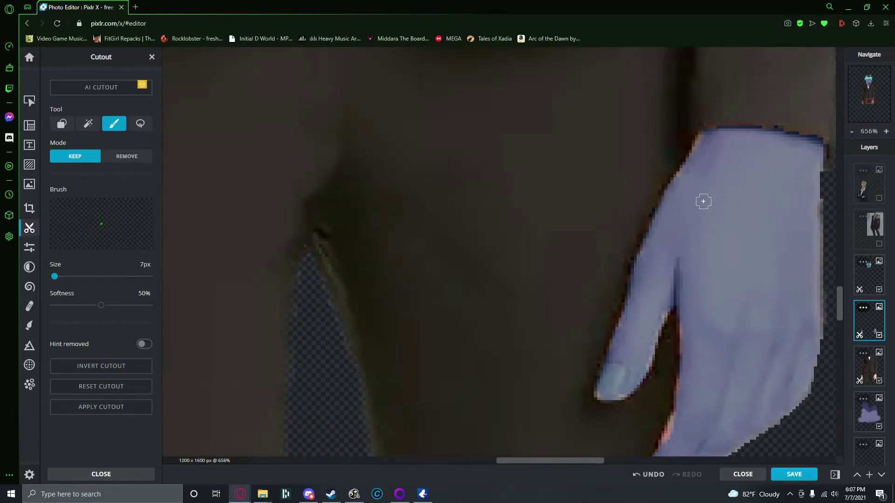
mouse_move(697, 146)
mouse_down()
mouse_move(658, 220)
mouse_move(617, 348)
mouse_up()
mouse_move(600, 397)
mouse_down()
mouse_move(640, 379)
mouse_move(660, 321)
mouse_move(686, 341)
mouse_move(689, 380)
mouse_move(659, 455)
mouse_up()
drag(732, 448, 790, 401)
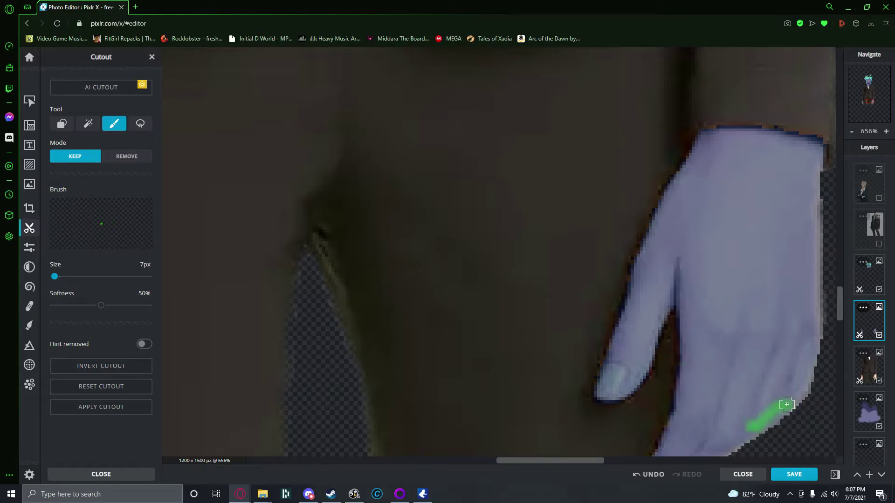
mouse_move(817, 161)
mouse_down()
mouse_move(819, 320)
mouse_move(841, 305)
mouse_move(842, 327)
mouse_up()
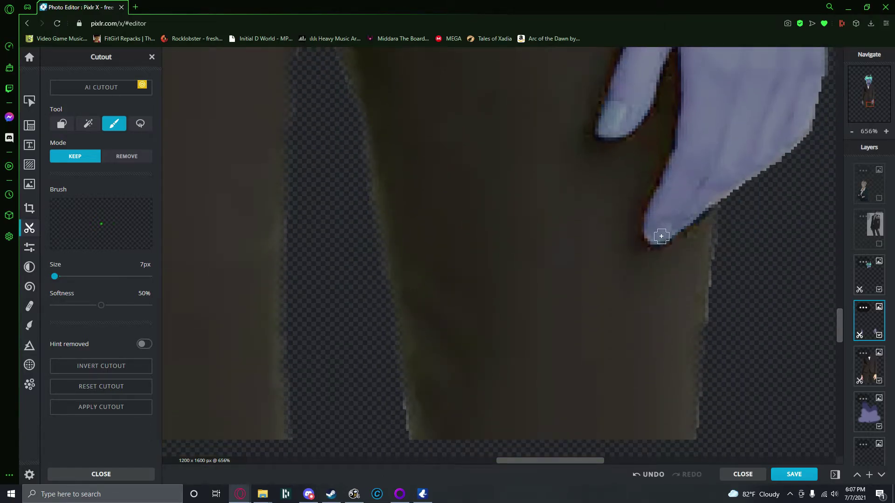
drag(714, 192, 744, 179)
mouse_move(667, 232)
mouse_down()
mouse_move(656, 236)
mouse_move(650, 222)
mouse_move(682, 150)
mouse_up()
scroll(652, 213, down, 2)
scroll(652, 212, down, 7)
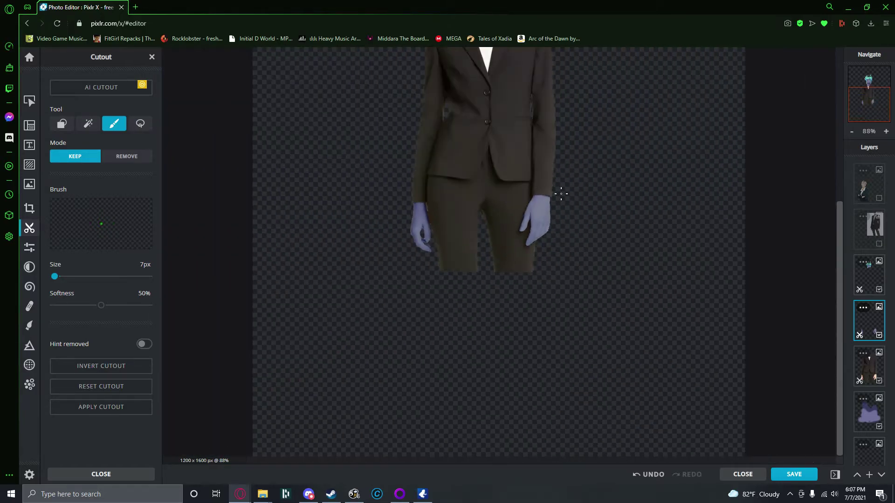
drag(840, 224, 842, 116)
scroll(670, 203, down, 2)
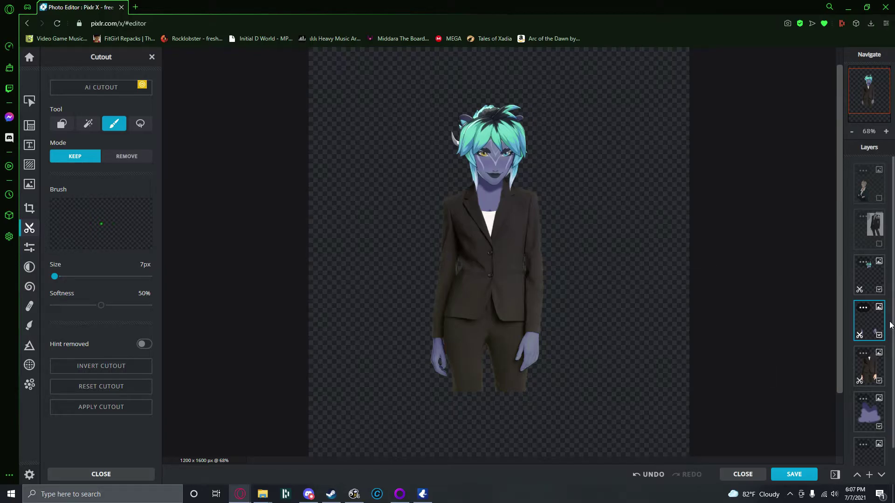
Select the head layer and open the save options for the composite image
click(872, 277)
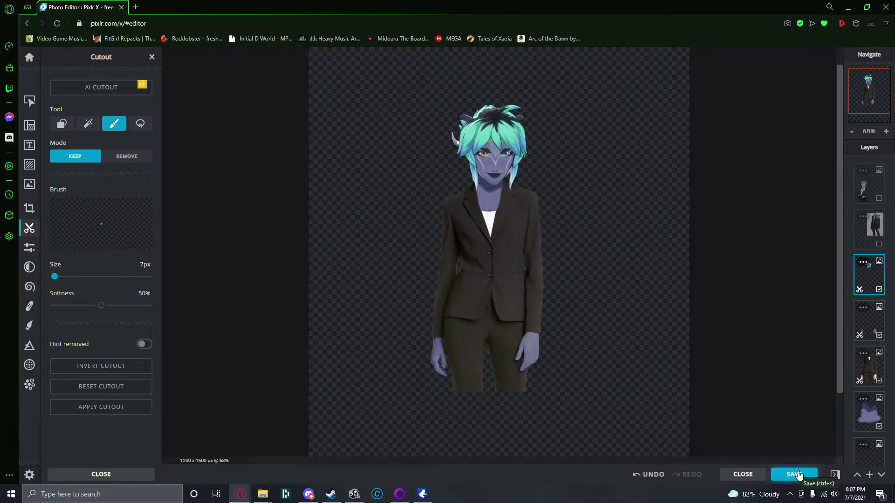
click(794, 475)
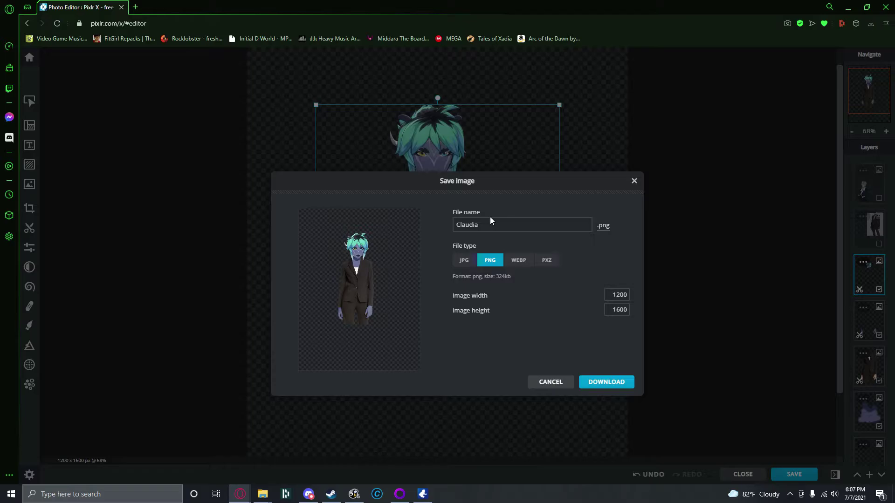
Try the JPG format at 29% quality and return the file type to PNG
click(470, 263)
drag(551, 308, 480, 299)
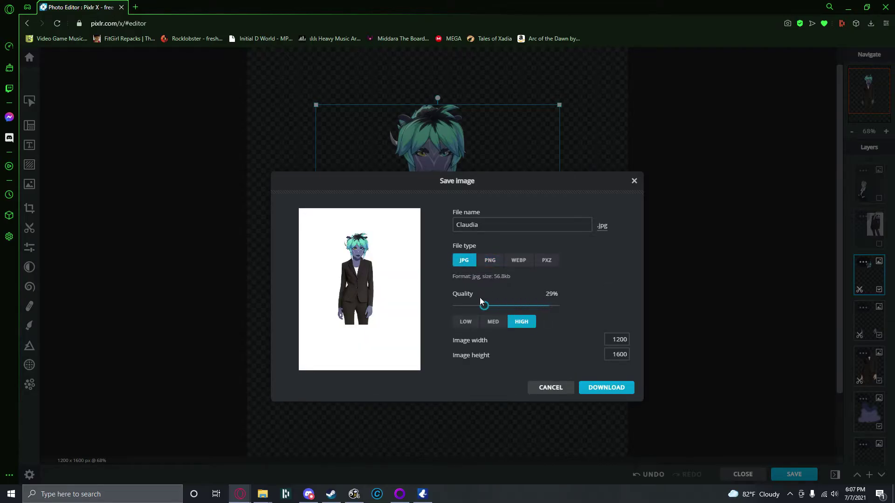
click(487, 261)
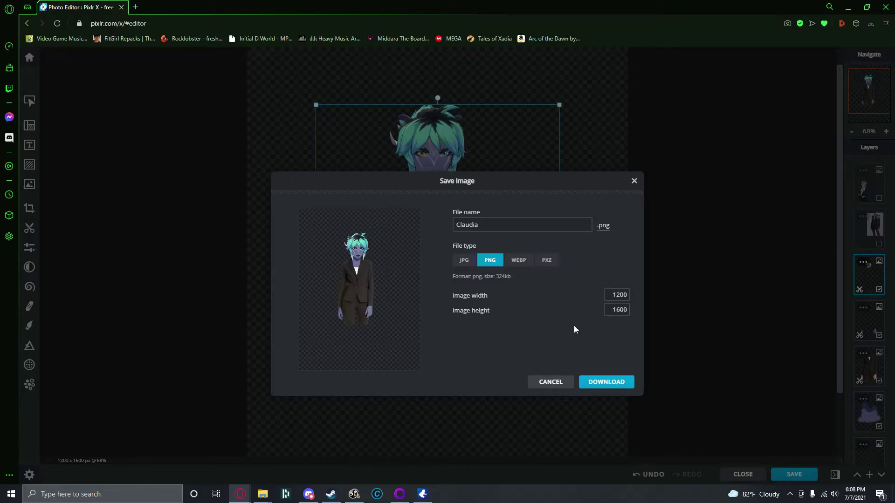
Download the project as a non-destructive PXZ file with a v1 version suffix added to the file name
click(547, 262)
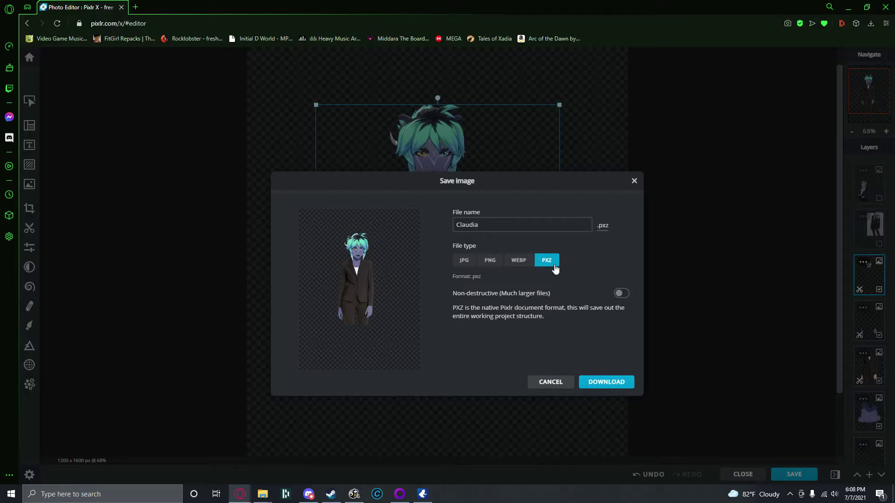
triple_click(519, 320)
click(485, 276)
click(622, 294)
click(500, 231)
key(End)
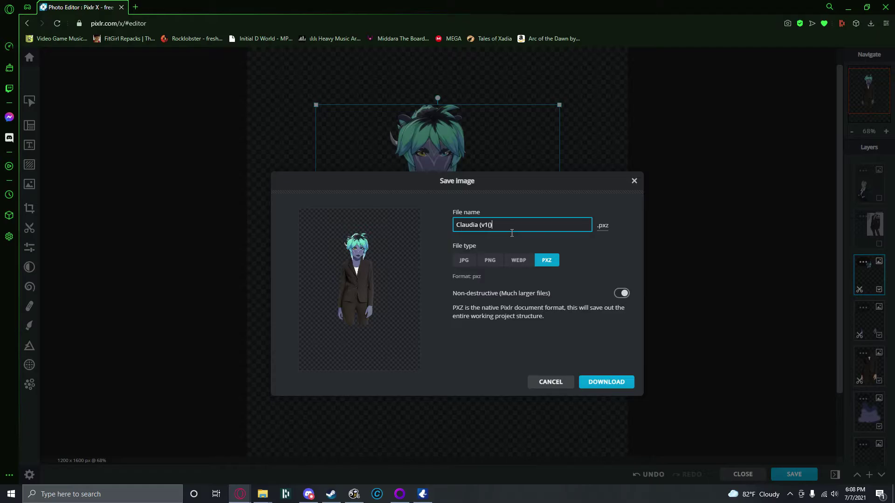
click(603, 381)
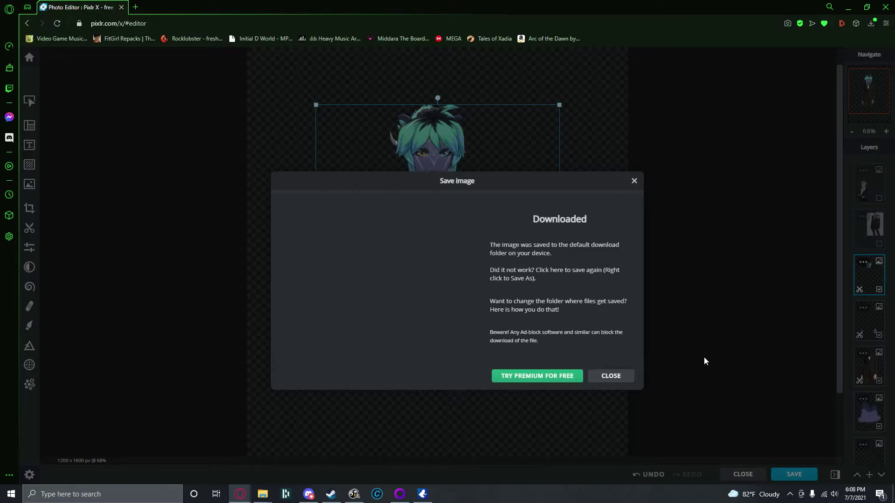
click(627, 378)
Clear the layer selection and dismiss the advertisement covering the canvas
click(605, 281)
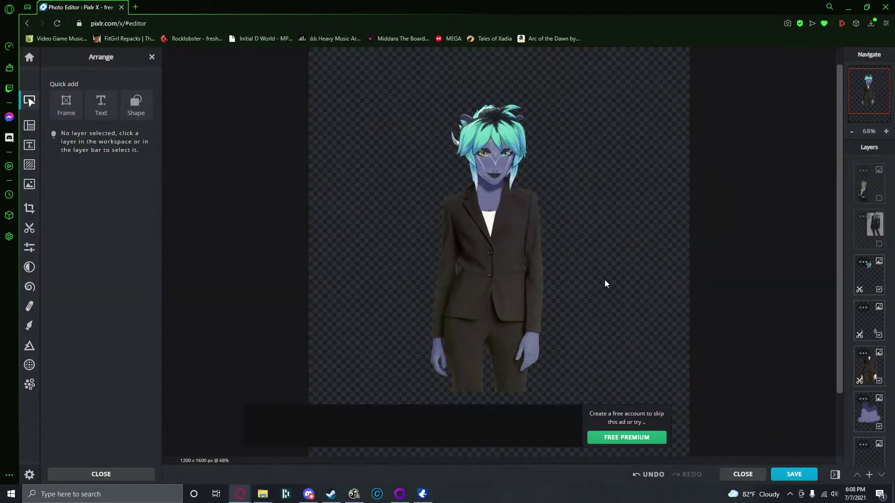
scroll(638, 354, down, 1)
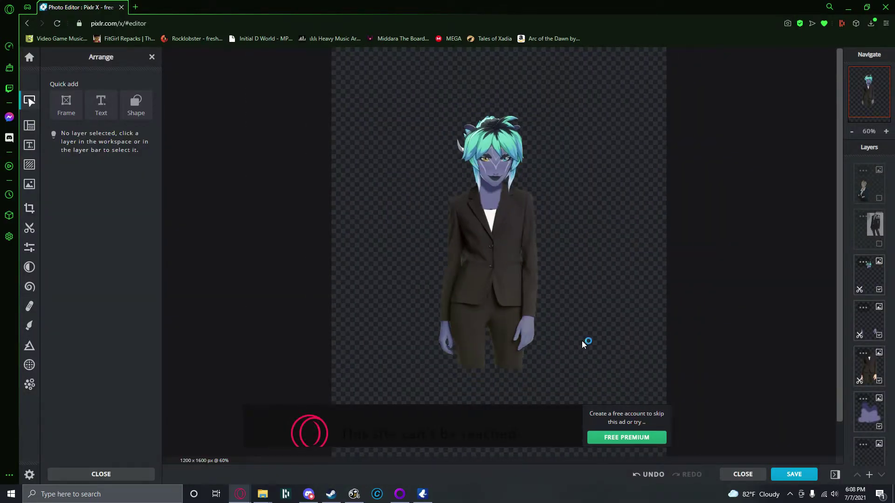
scroll(608, 258, up, 2)
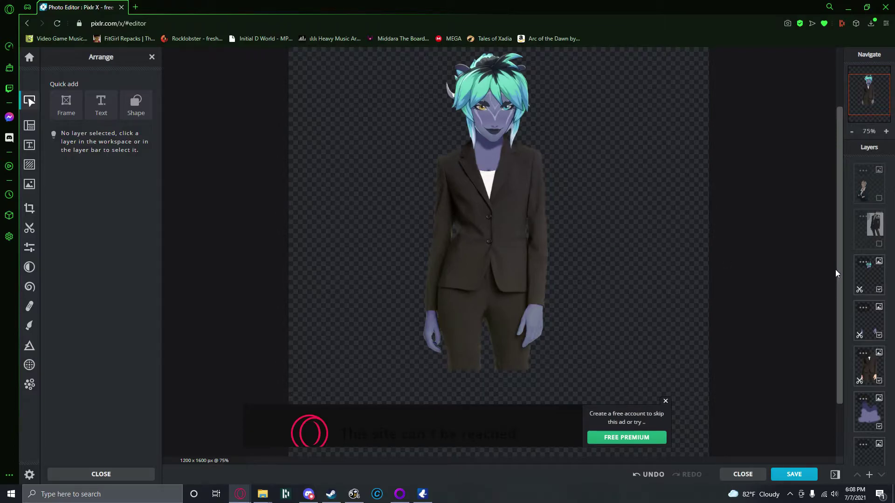
drag(841, 270, 838, 254)
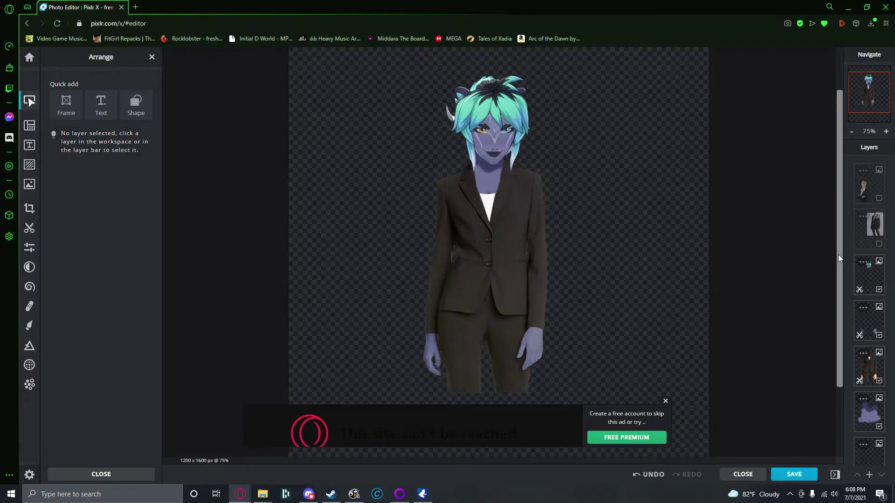
click(667, 402)
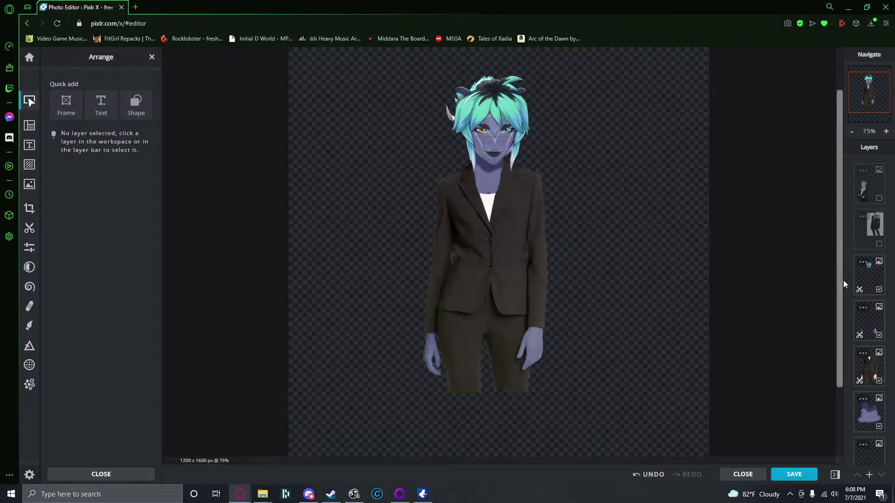
Merge the head layer down onto the hands layer and undo a test move of the merged layer
click(873, 280)
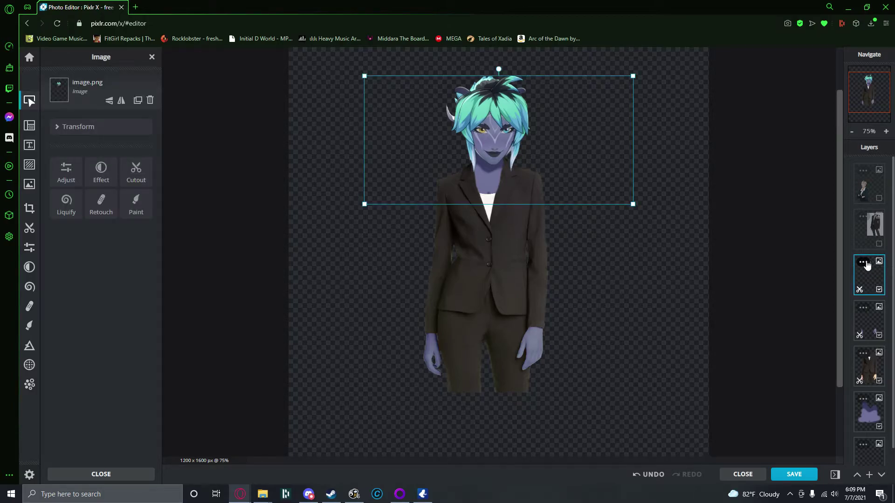
click(868, 265)
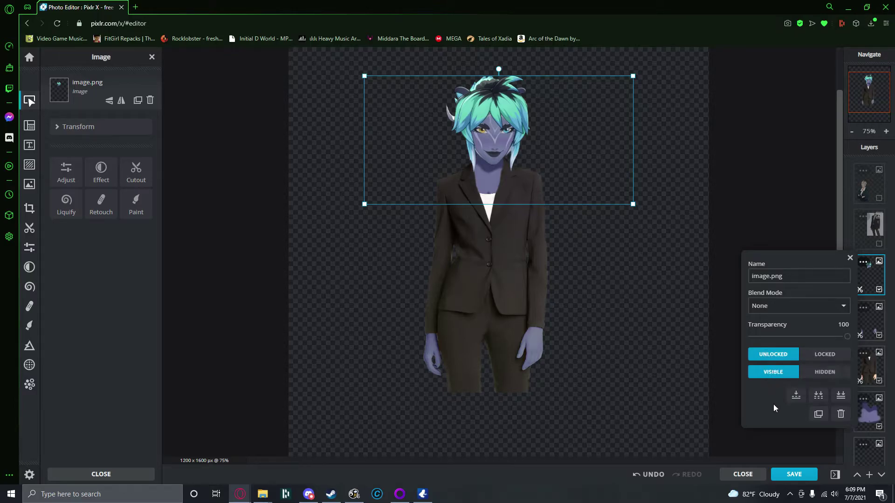
click(797, 397)
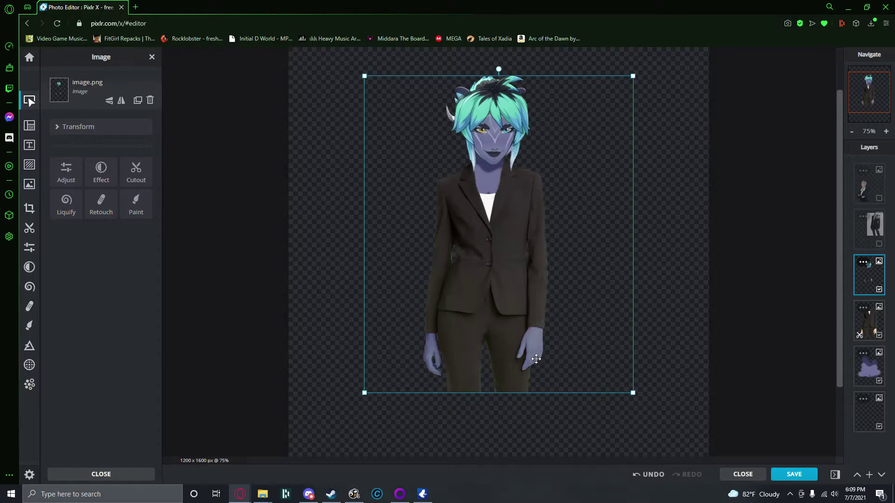
drag(550, 368, 525, 353)
key(ctrl+z)
key(ctrl+z)
Merge the head-and-hands layer down onto the suit layer and undo a test move of the figure
click(862, 263)
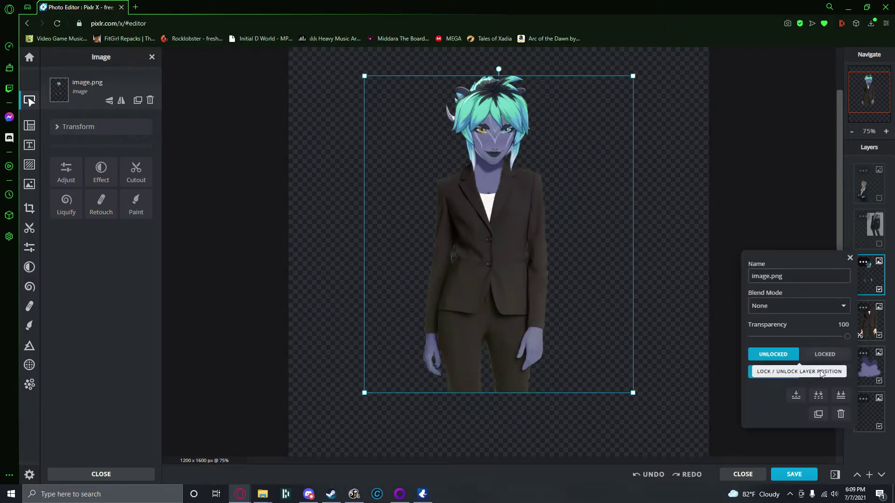
click(798, 396)
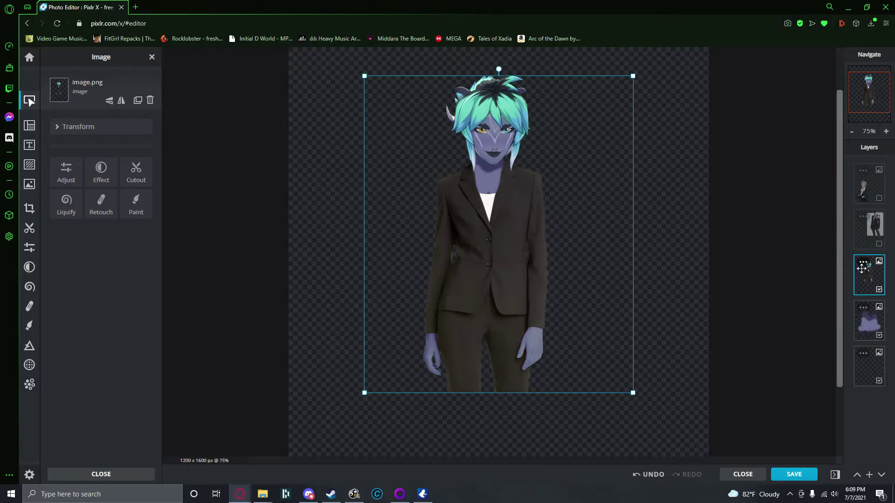
mouse_move(569, 295)
mouse_down()
mouse_move(517, 276)
mouse_move(568, 300)
mouse_move(562, 281)
mouse_up()
key(ctrl+z)
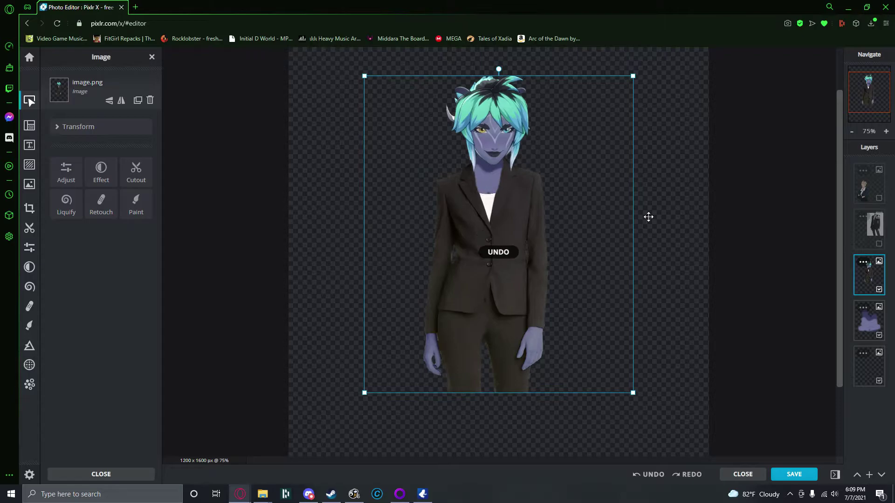
Merge the figure down onto the purple skin layer and move the combined figure to the upper middle of the canvas
click(863, 265)
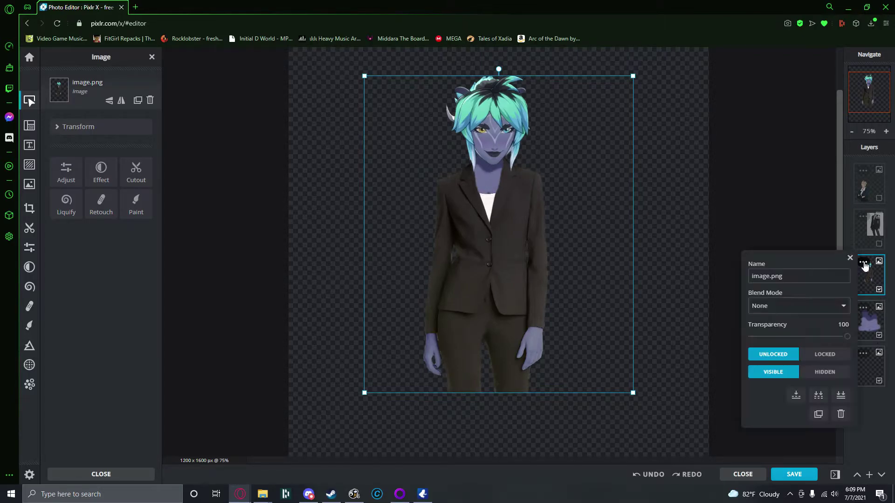
click(795, 396)
mouse_move(517, 273)
mouse_down()
mouse_move(549, 280)
mouse_move(530, 268)
mouse_move(507, 287)
mouse_move(518, 285)
mouse_move(497, 286)
mouse_move(568, 275)
mouse_move(508, 280)
mouse_move(527, 278)
mouse_up()
scroll(521, 272, down, 3)
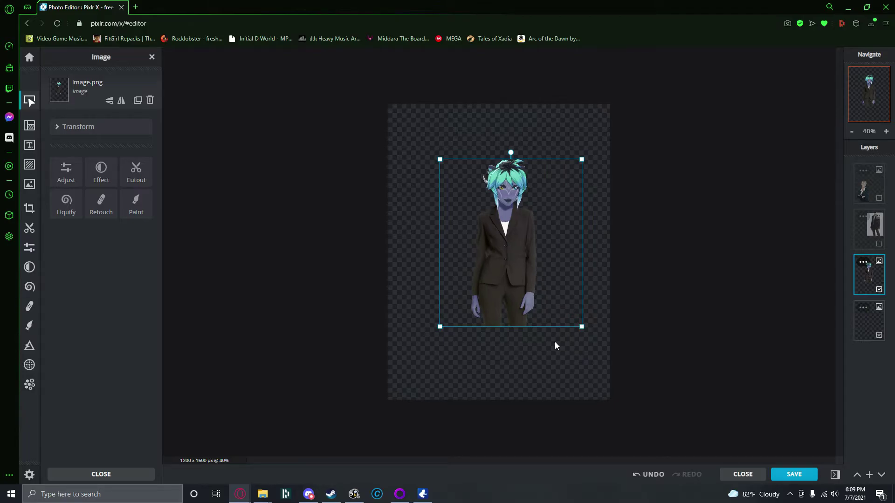
drag(530, 260, 500, 234)
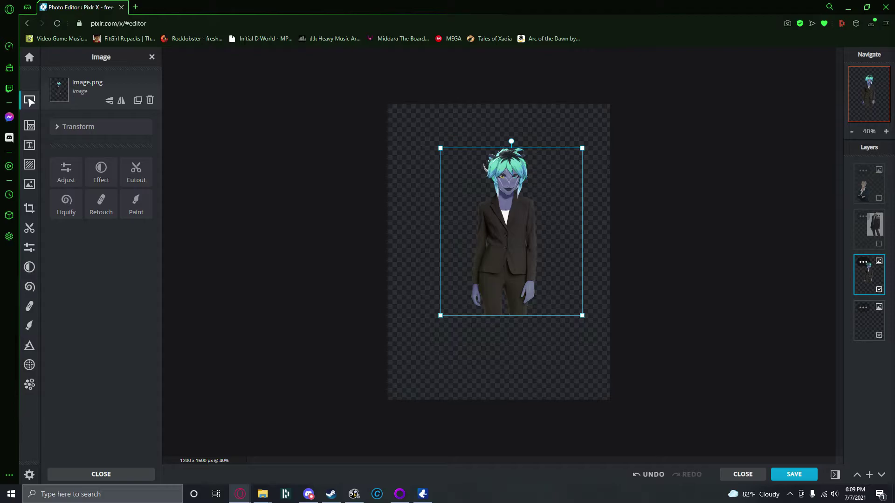
drag(527, 260, 530, 256)
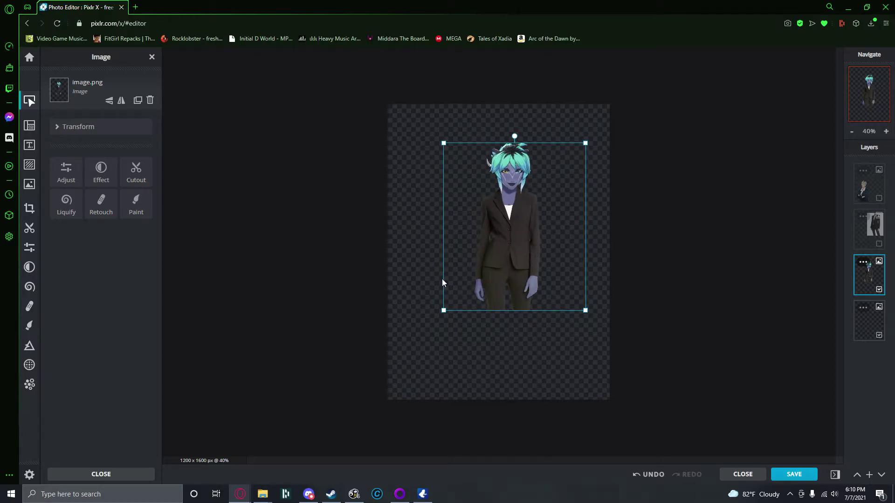
drag(539, 236, 521, 238)
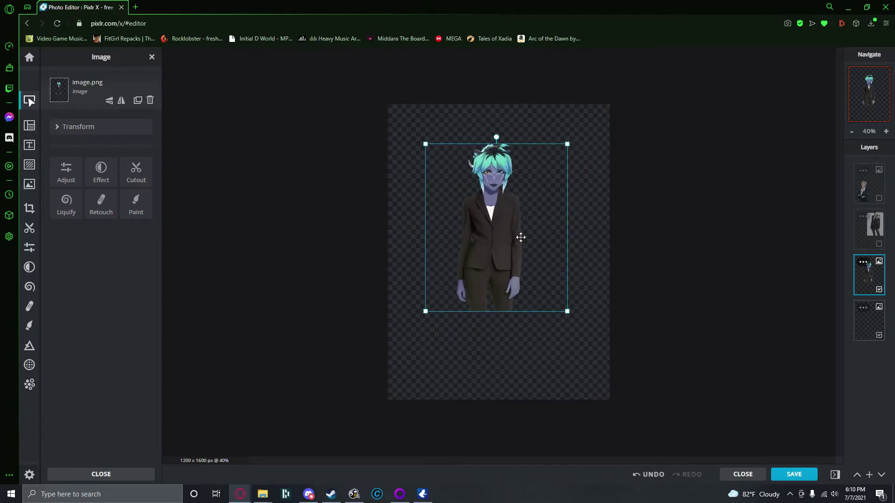
Hide the merged figure, show the blonde businesswoman layer and move her to the middle of the canvas
click(879, 289)
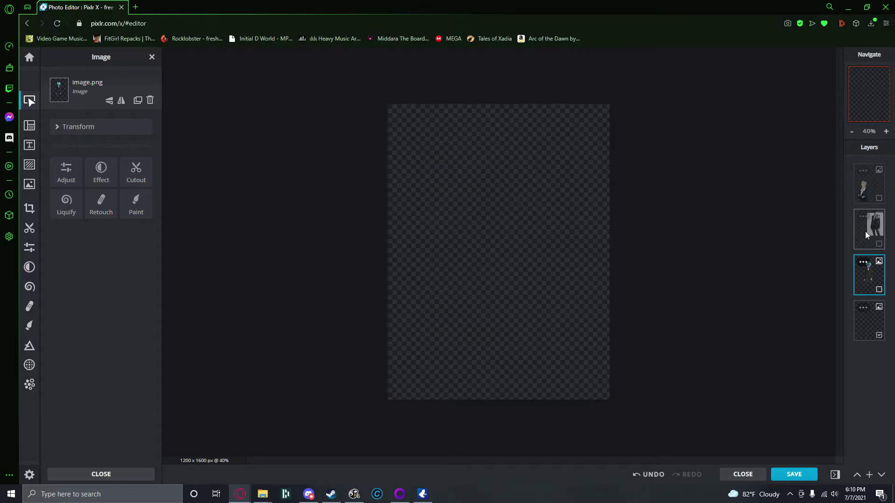
click(874, 197)
click(879, 198)
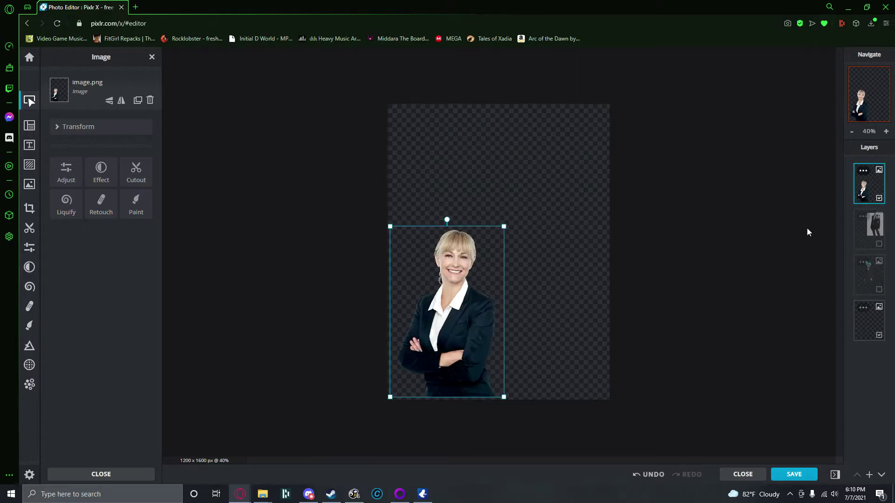
drag(450, 340, 505, 283)
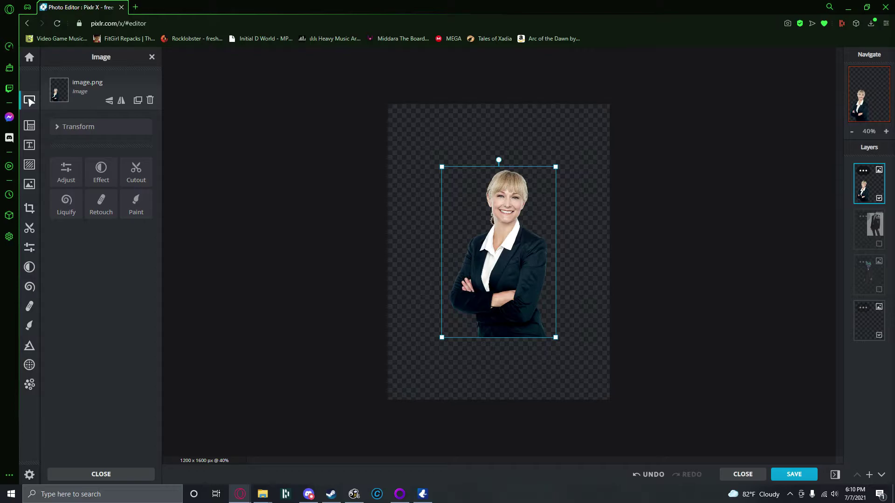
Paste the copied picture of the black-haired animated character and shift it so her face sits mid-canvas
click(462, 140)
key(ctrl+v)
drag(484, 227, 505, 222)
click(523, 125)
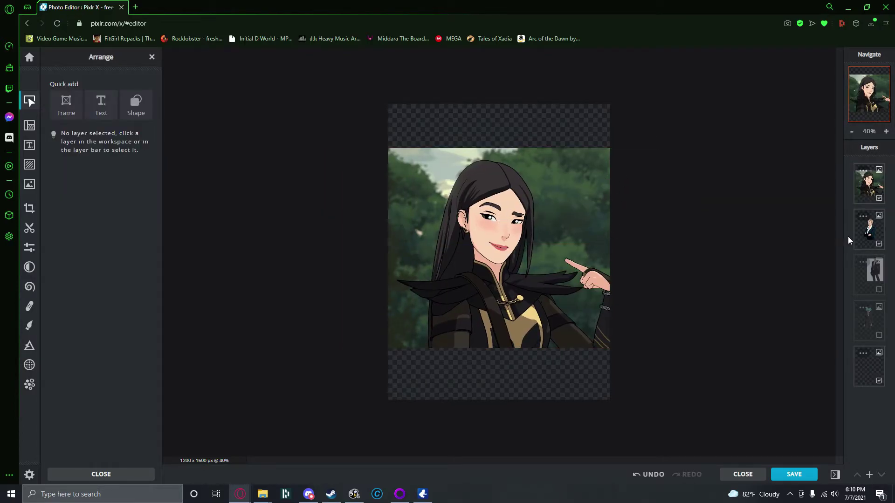
Move the businesswoman layer above the pasted character, lower her on the canvas and select the character picture
drag(869, 238, 870, 184)
drag(513, 277, 511, 325)
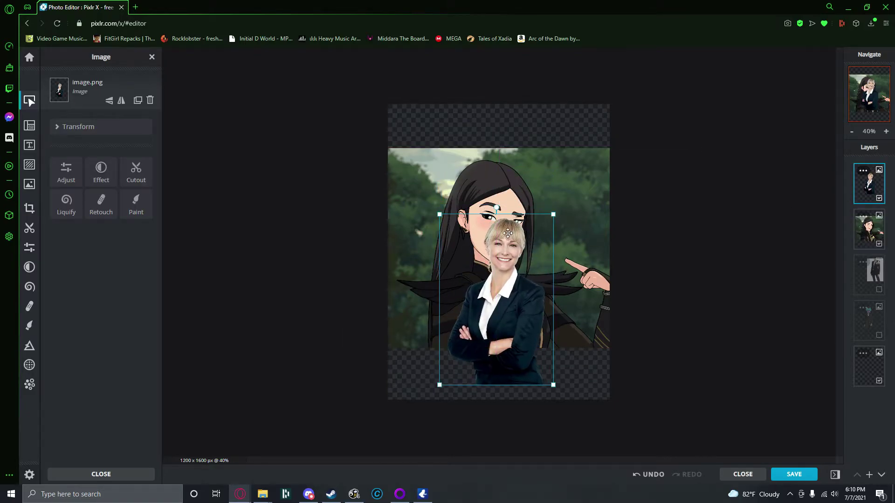
click(519, 208)
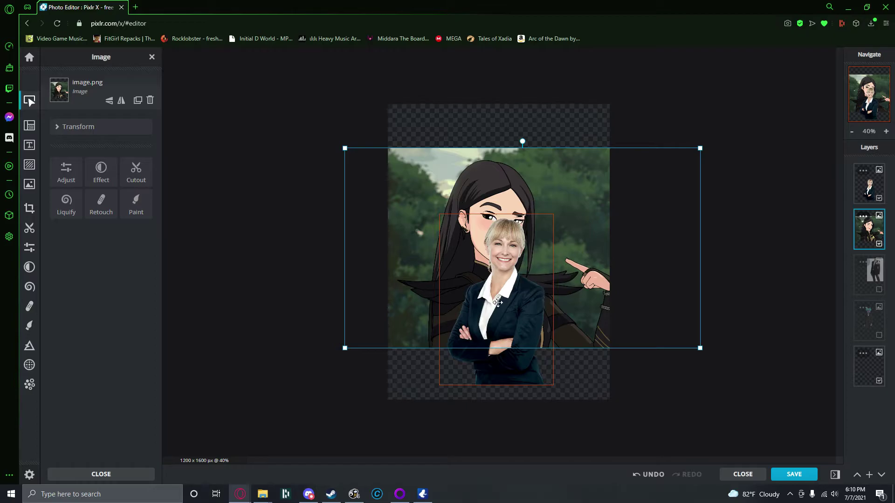
Flip the businesswoman picture horizontally and position her over the animated character's face
click(498, 302)
mouse_move(492, 317)
mouse_down()
mouse_move(510, 336)
mouse_move(535, 339)
mouse_move(496, 308)
mouse_up()
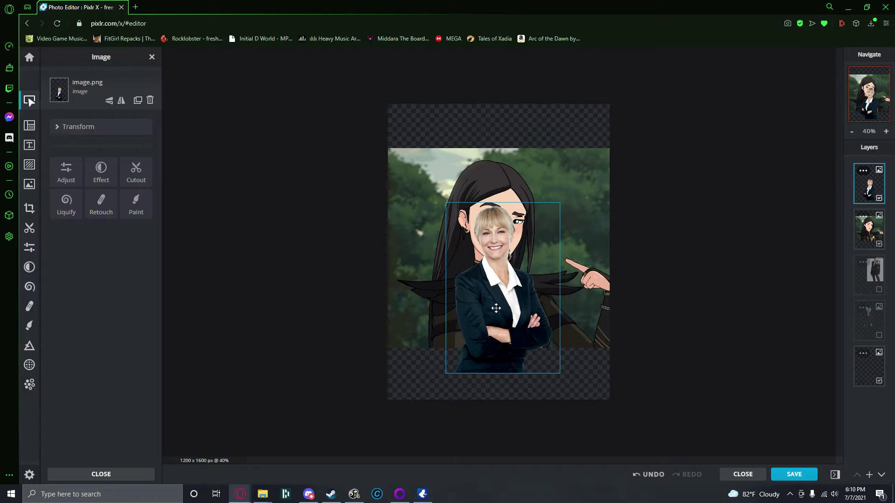
click(515, 185)
click(506, 328)
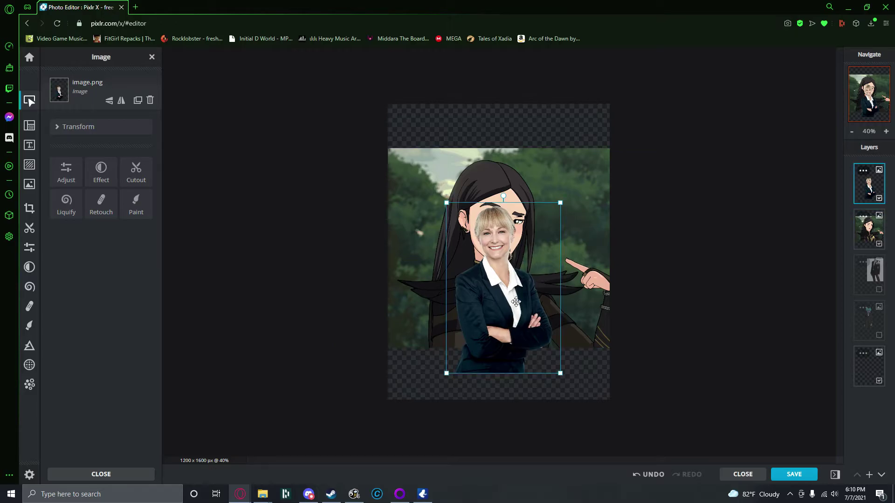
Hide the animated character layer, keep the businesswoman layer shown and move her up the canvas
click(880, 199)
click(879, 244)
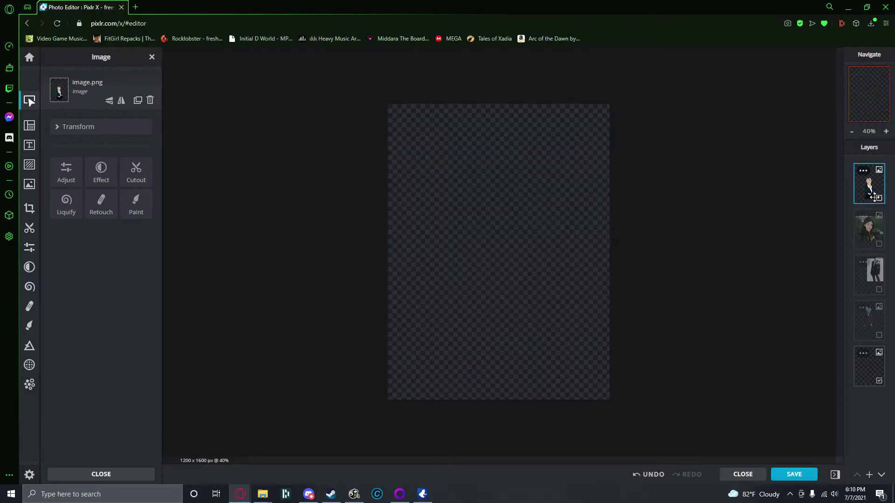
click(879, 199)
drag(495, 288, 498, 241)
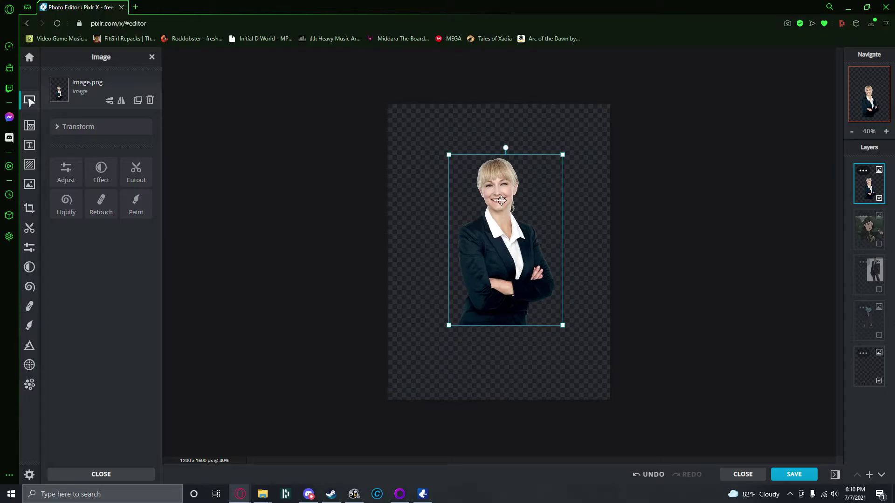
scroll(502, 201, up, 7)
scroll(494, 123, up, 1)
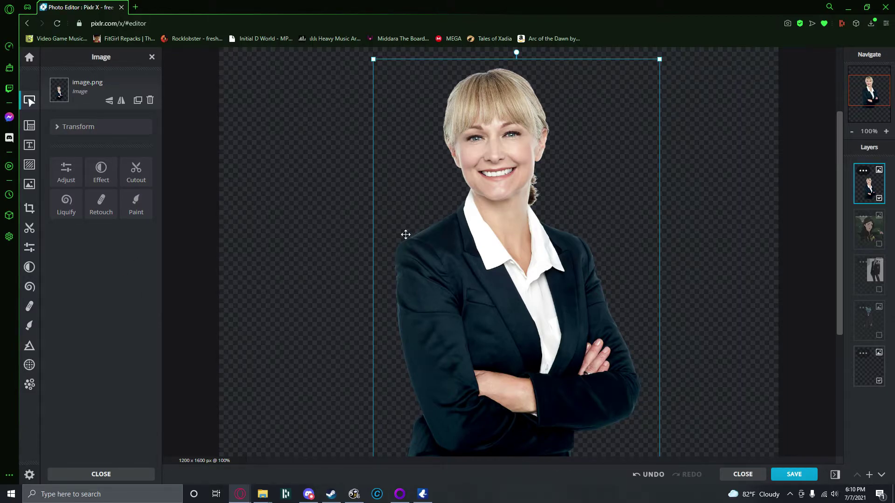
drag(533, 271, 553, 258)
drag(480, 252, 456, 256)
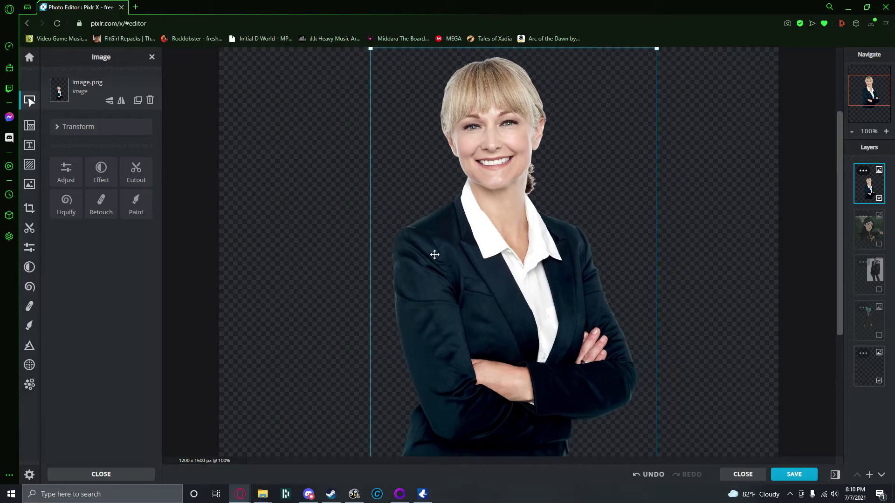
Remove the businesswoman's neck and face skin with the magic wand cutout at tolerance 23
click(136, 172)
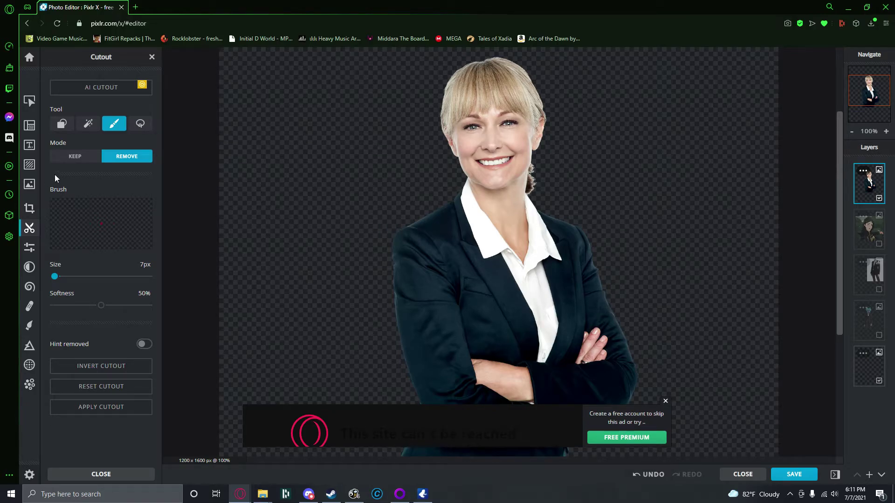
click(88, 124)
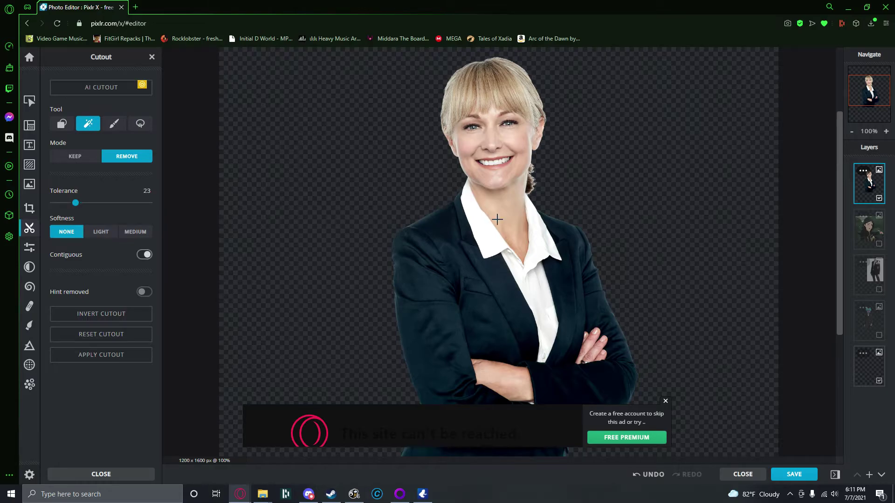
click(500, 212)
click(529, 242)
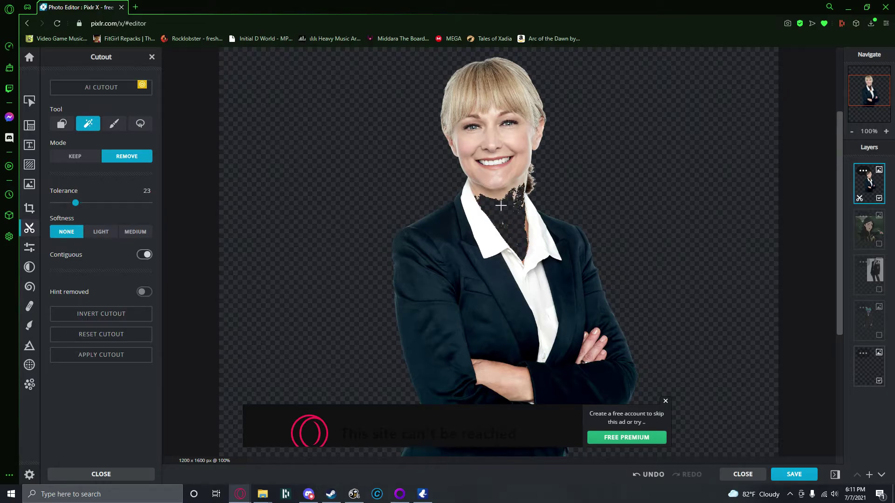
click(501, 206)
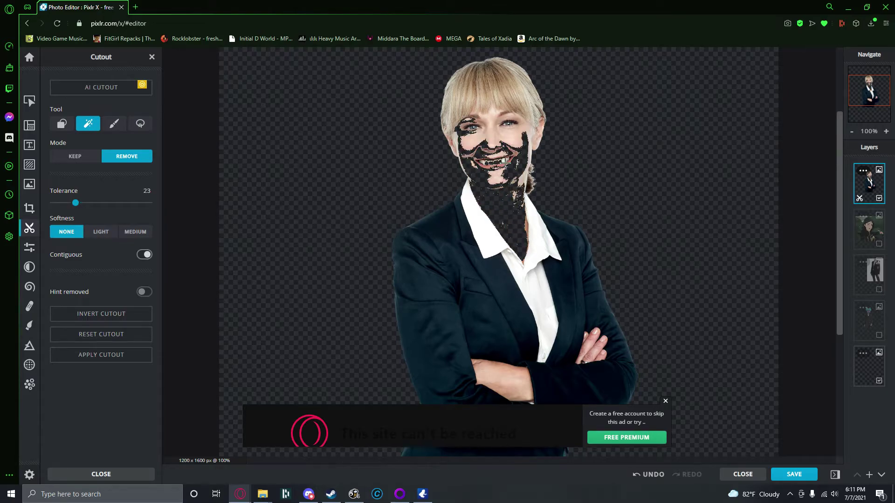
click(498, 144)
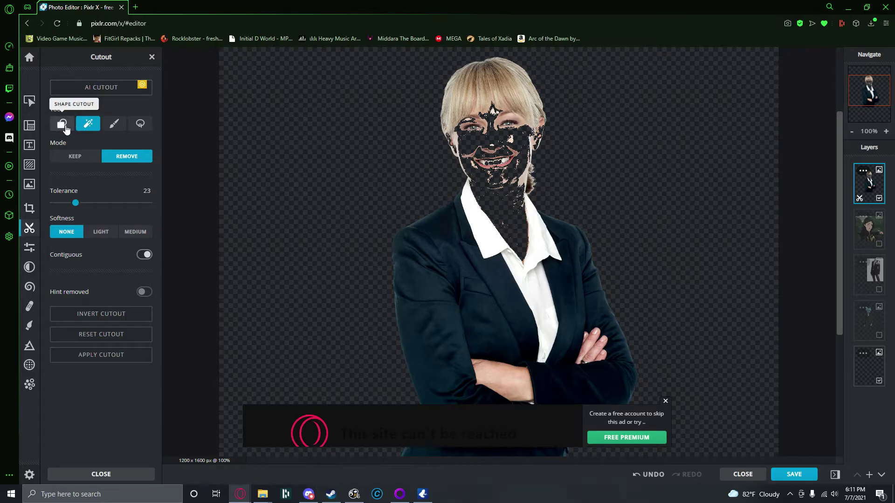
Cut away the businesswoman's remaining head and hair with rectangular shape cutouts
click(62, 123)
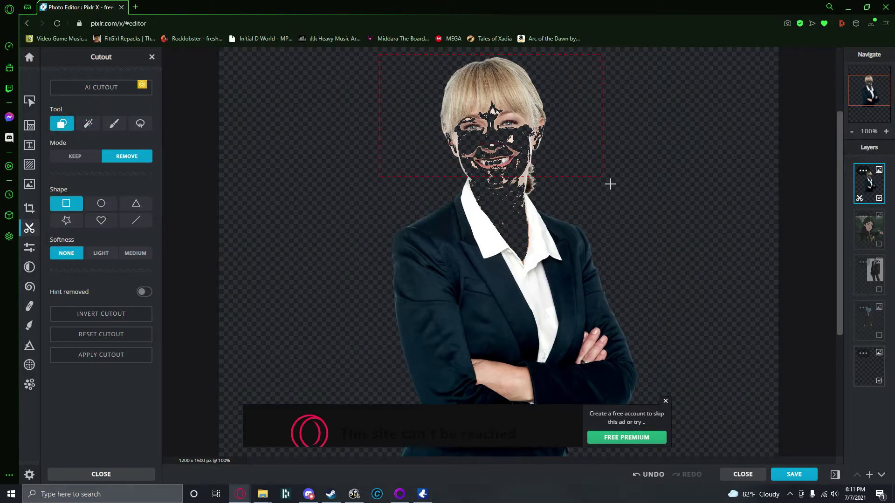
drag(610, 184, 613, 184)
drag(507, 195, 518, 189)
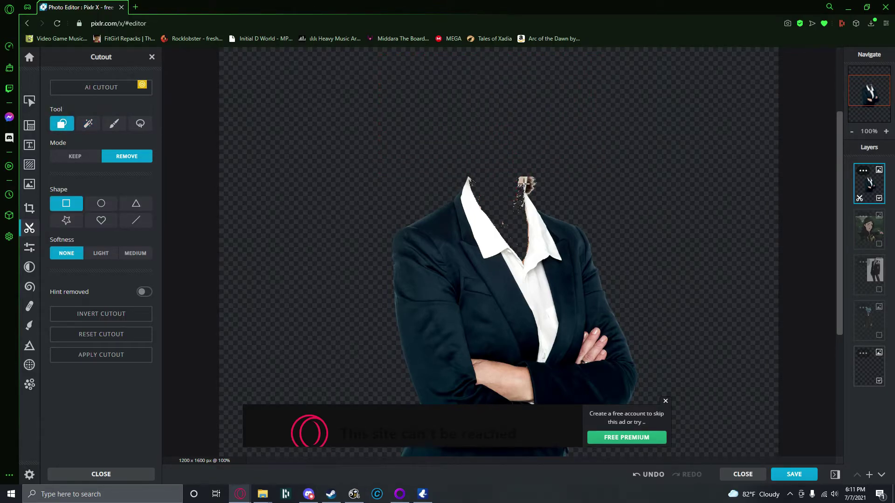
Erase the leftover skin specks along the left shirt collar with a 14 px cutout brush
scroll(513, 194, up, 5)
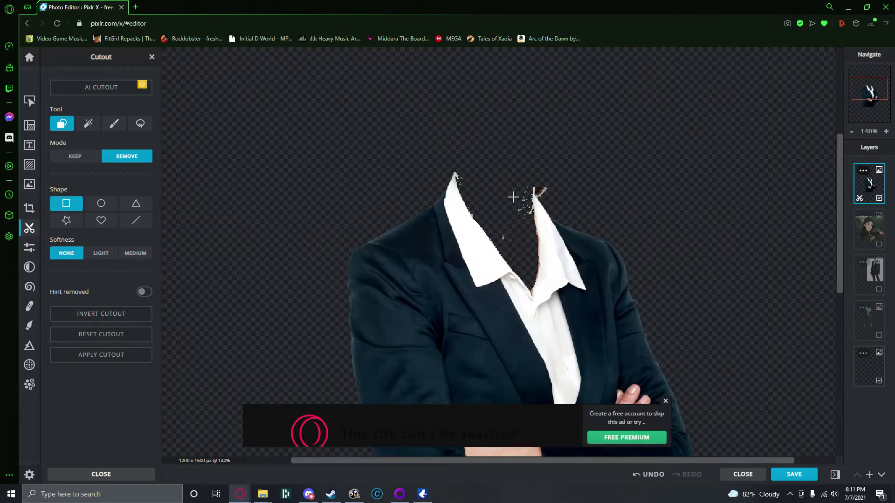
click(113, 124)
scroll(373, 172, up, 2)
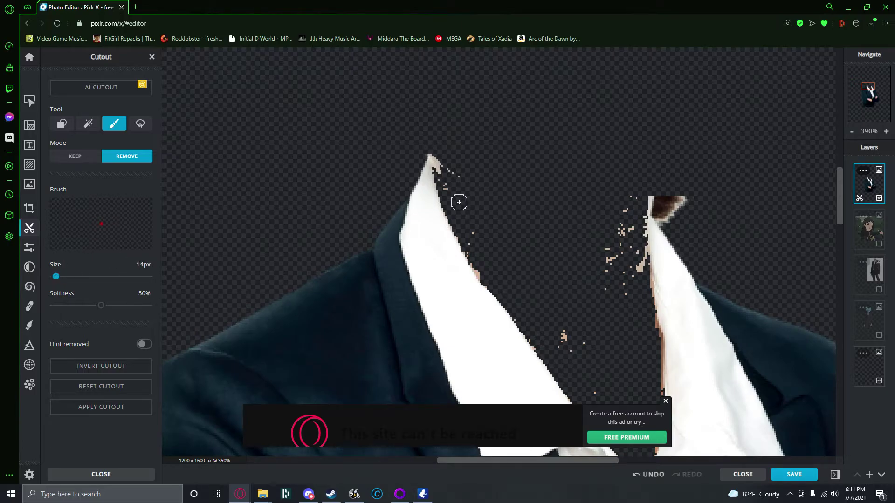
mouse_move(436, 154)
mouse_down()
mouse_move(441, 181)
mouse_move(465, 207)
mouse_move(449, 183)
mouse_up()
mouse_move(460, 228)
mouse_down()
mouse_move(482, 275)
mouse_move(477, 266)
mouse_up()
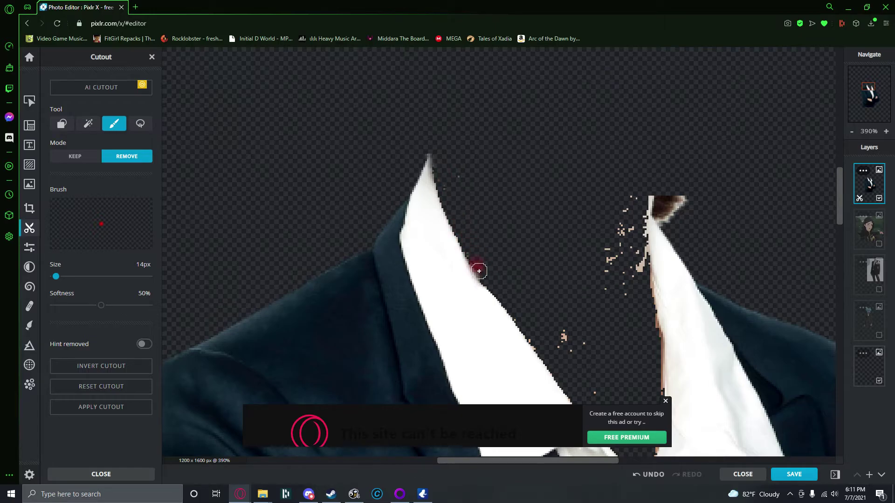
Brush away the stray skin specks inside the neck opening and dismiss the advertisement
drag(615, 261, 604, 275)
drag(622, 212, 618, 302)
mouse_move(627, 216)
mouse_down()
mouse_move(631, 229)
mouse_move(638, 214)
mouse_move(635, 242)
mouse_move(640, 216)
mouse_move(642, 308)
mouse_up()
mouse_move(554, 333)
mouse_down()
mouse_move(514, 311)
mouse_move(551, 354)
mouse_move(573, 351)
mouse_up()
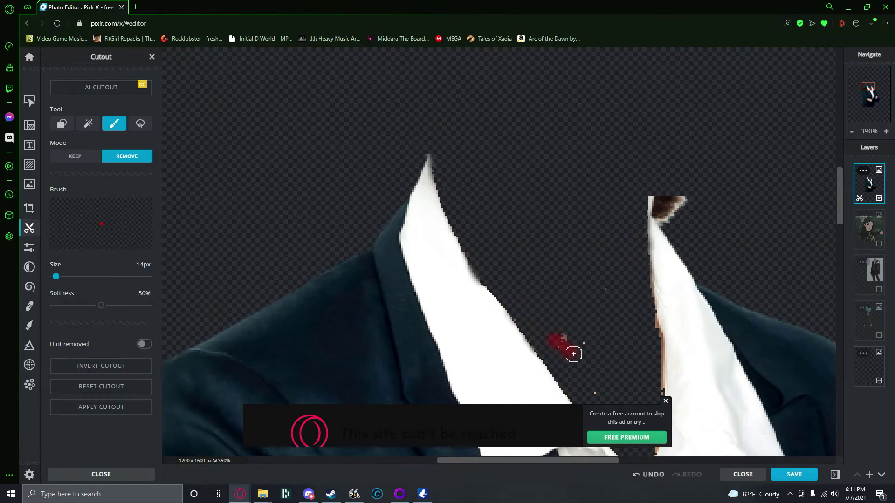
drag(605, 281, 600, 391)
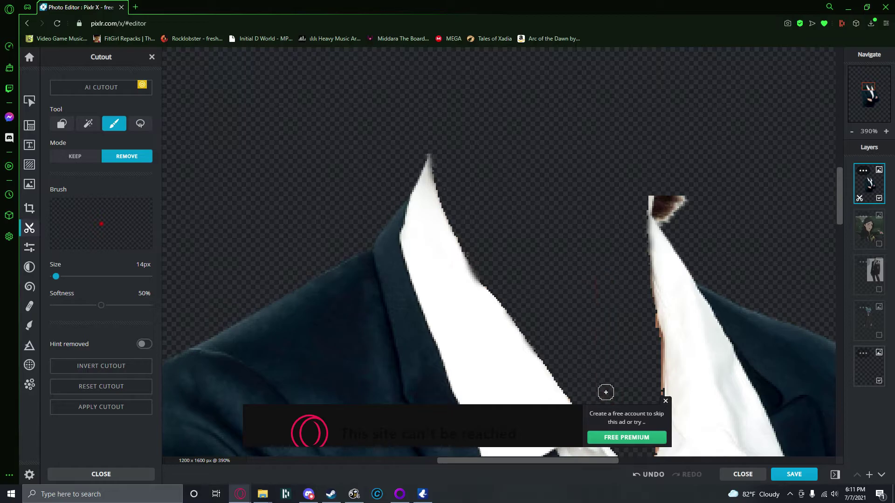
click(665, 401)
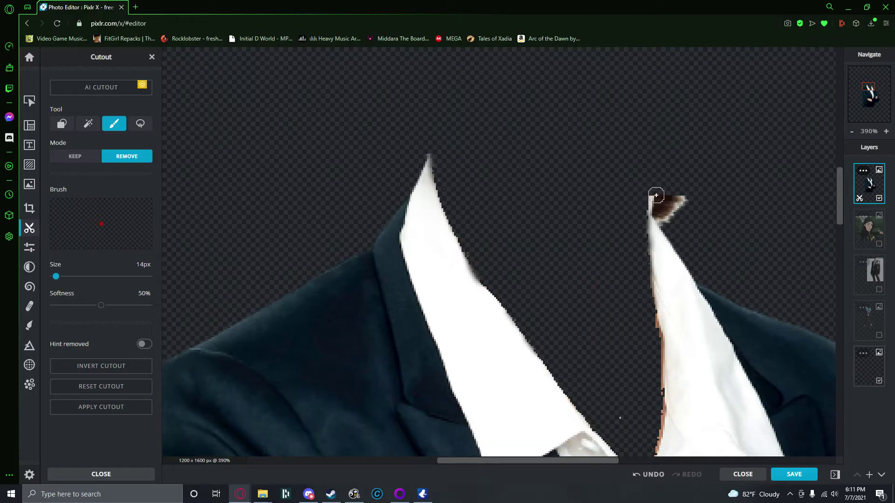
Erase the hair remnant at the right collar's tip and the skin fringe down its inner edge
mouse_move(653, 198)
mouse_down()
mouse_move(666, 223)
mouse_move(677, 206)
mouse_up()
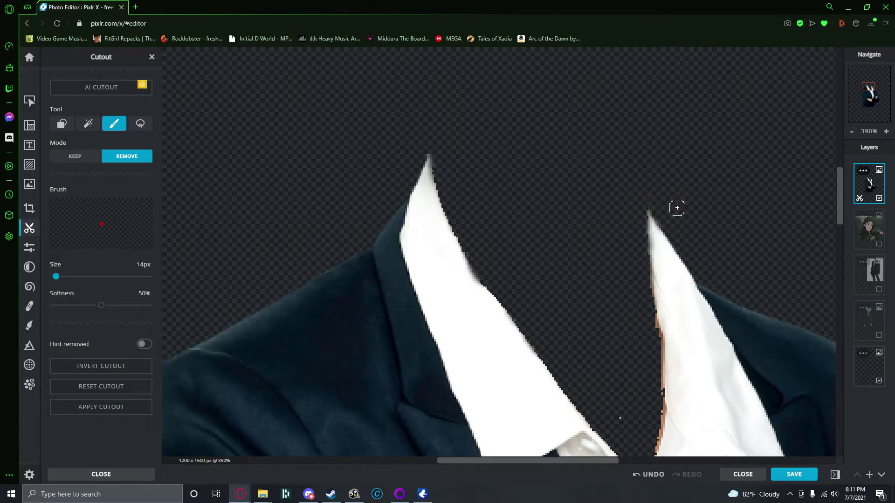
scroll(847, 203, down, 3)
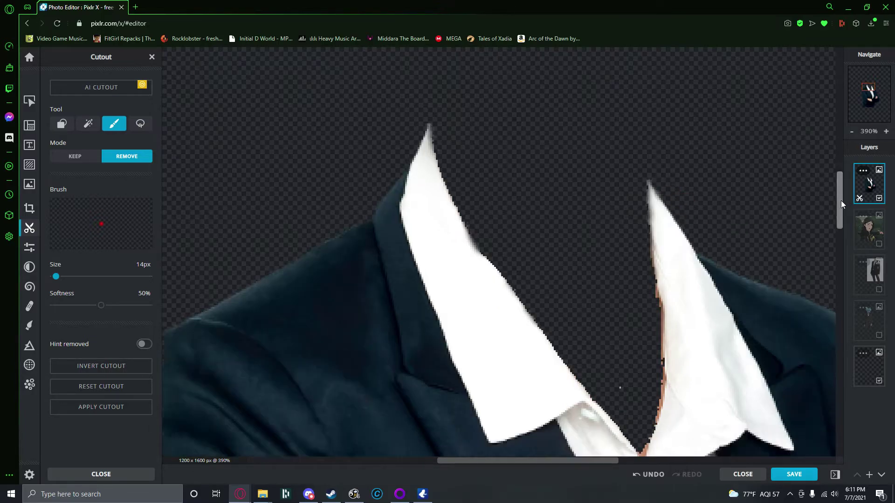
drag(645, 169, 654, 204)
mouse_move(645, 127)
mouse_down()
mouse_move(660, 236)
mouse_move(659, 284)
mouse_move(646, 298)
mouse_up()
mouse_move(658, 251)
mouse_down()
mouse_move(650, 316)
mouse_move(625, 275)
mouse_move(644, 299)
mouse_move(644, 336)
mouse_up()
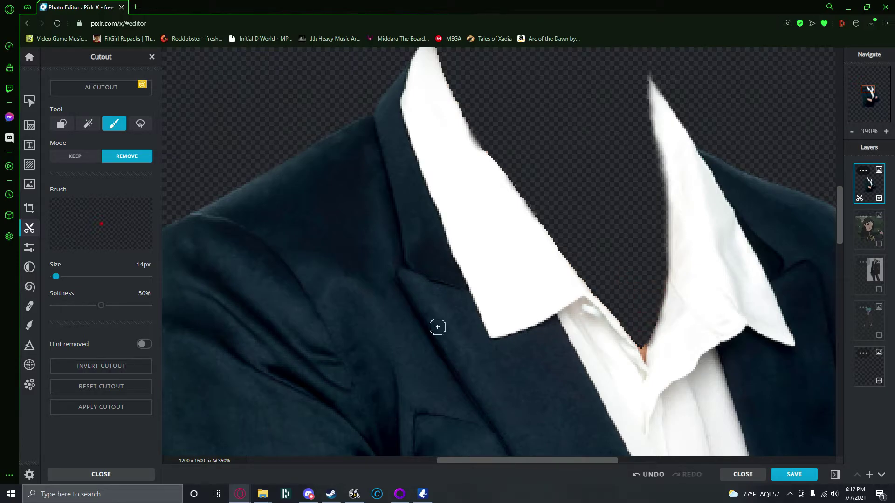
Set the cutout brush size to 4 px and remove the last skin at the point of the neckline
drag(59, 278, 54, 277)
scroll(661, 333, up, 4)
mouse_move(617, 368)
mouse_down()
mouse_move(629, 349)
mouse_move(625, 368)
mouse_move(619, 362)
mouse_move(624, 385)
mouse_move(635, 326)
mouse_up()
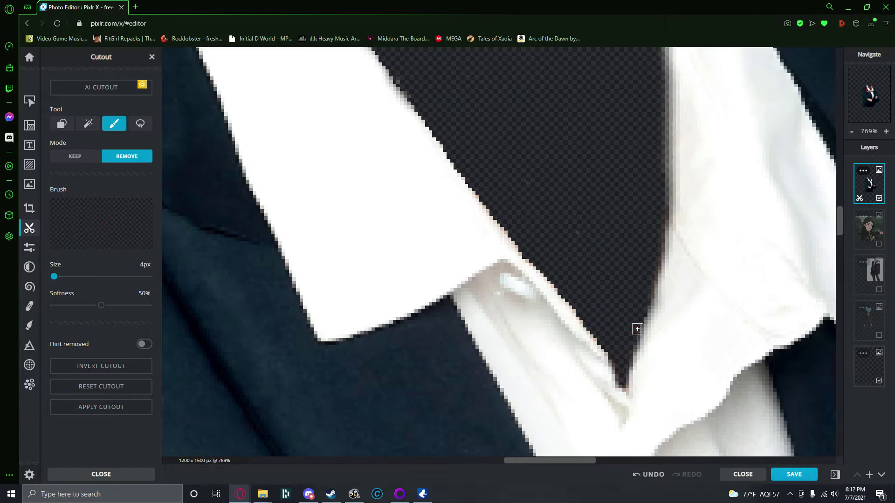
scroll(650, 280, down, 10)
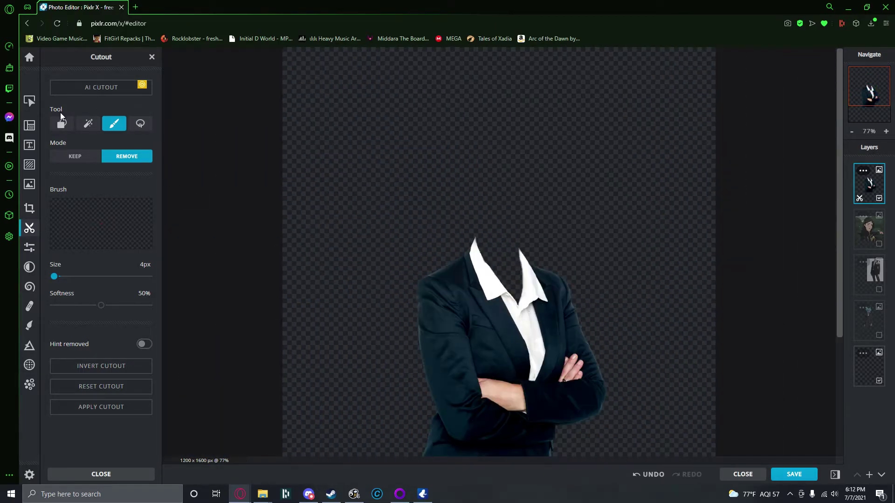
Move the headless suited body up to the middle of the canvas and deselect it
click(29, 100)
drag(460, 334, 454, 295)
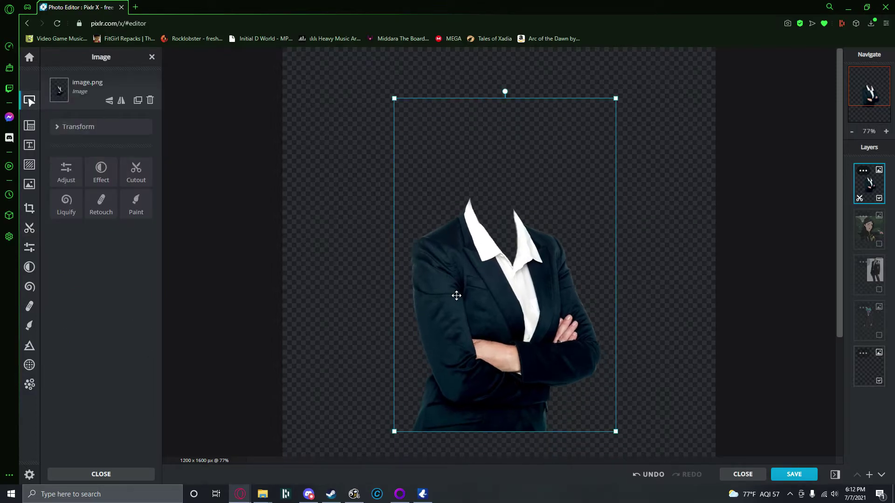
drag(507, 282, 524, 287)
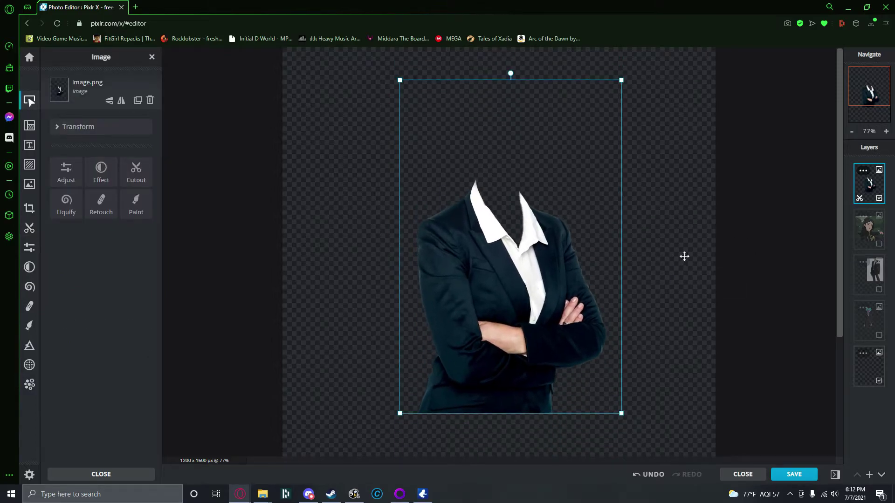
click(651, 260)
Show the animated character layer, hide the suited body layer and move the character picture up the canvas
click(870, 228)
click(879, 244)
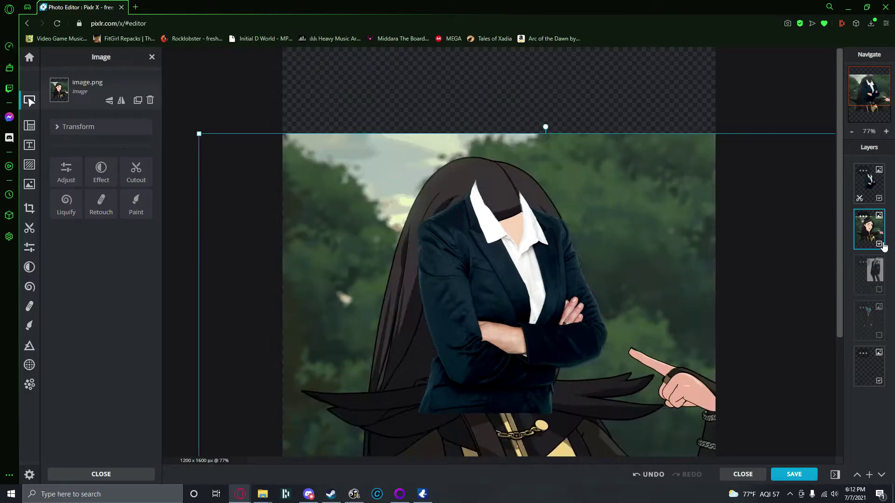
click(870, 181)
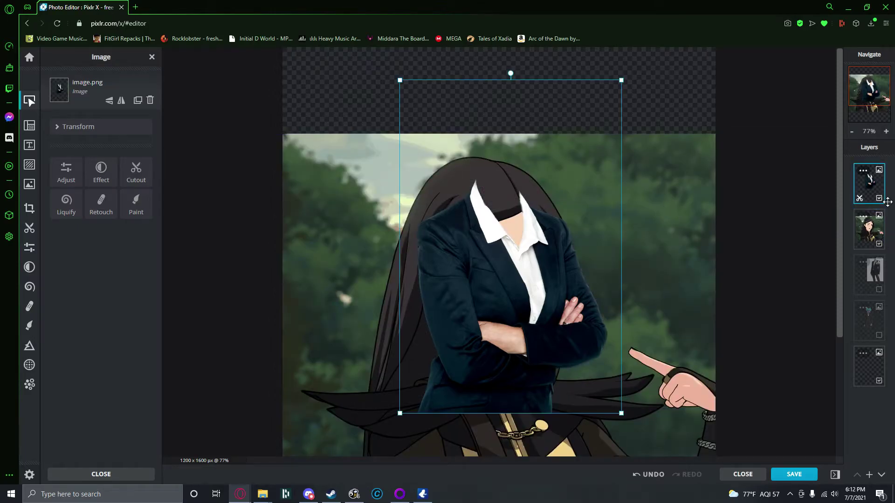
click(879, 198)
drag(737, 199, 658, 160)
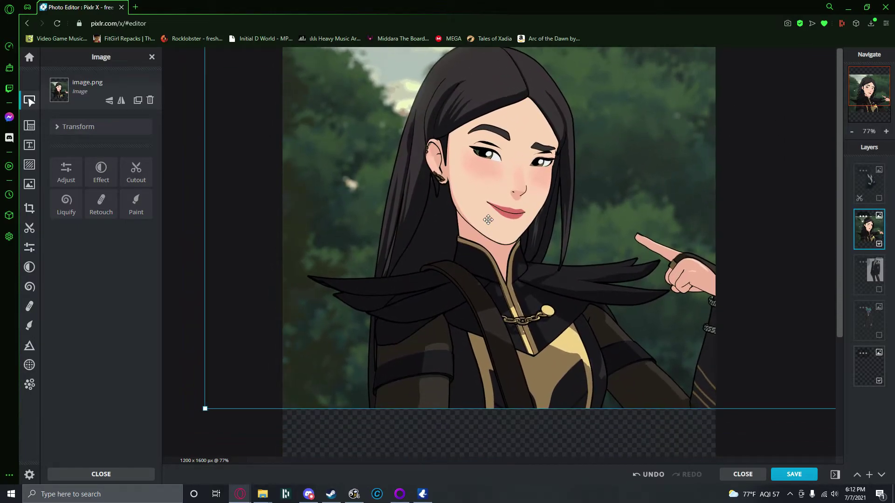
drag(480, 302, 467, 322)
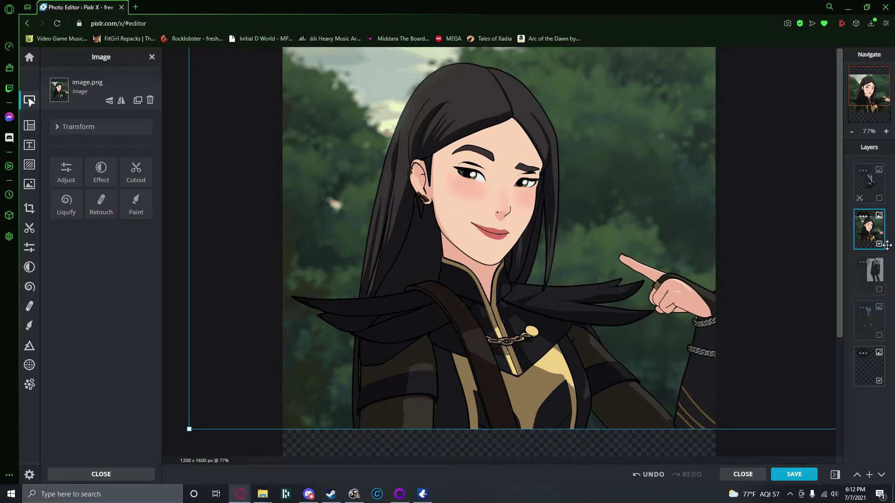
Show the suited body layer again and move it so the collar sits below the character's chin
click(880, 199)
click(882, 208)
drag(485, 326, 466, 344)
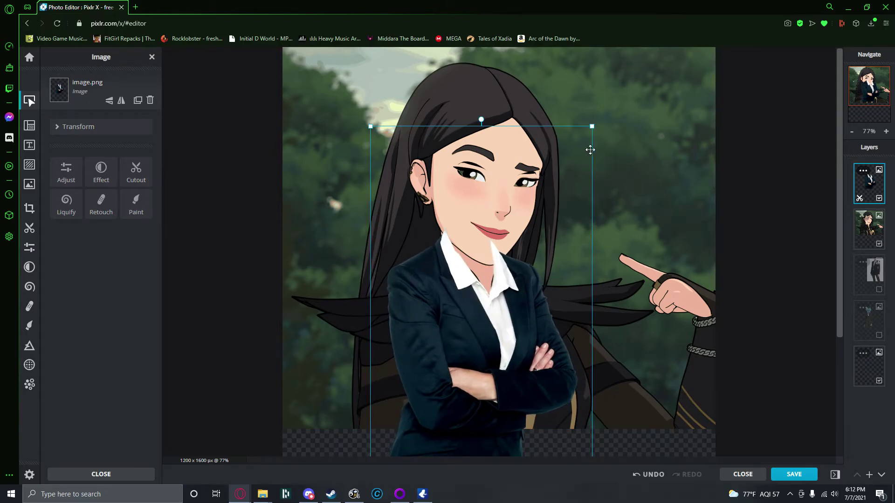
Scale the character picture down to suit the body's proportions and place her head over the collar
click(634, 116)
drag(699, 84, 646, 135)
drag(212, 109, 383, 81)
drag(317, 66, 578, 211)
drag(624, 246, 451, 236)
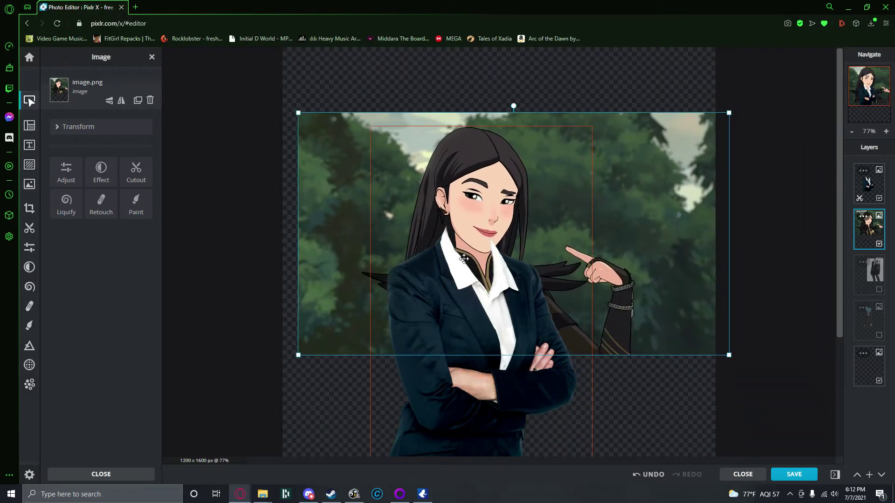
Lower the suited body slightly so its collar frames the character's neck, and leave its layer selected
drag(466, 407, 474, 423)
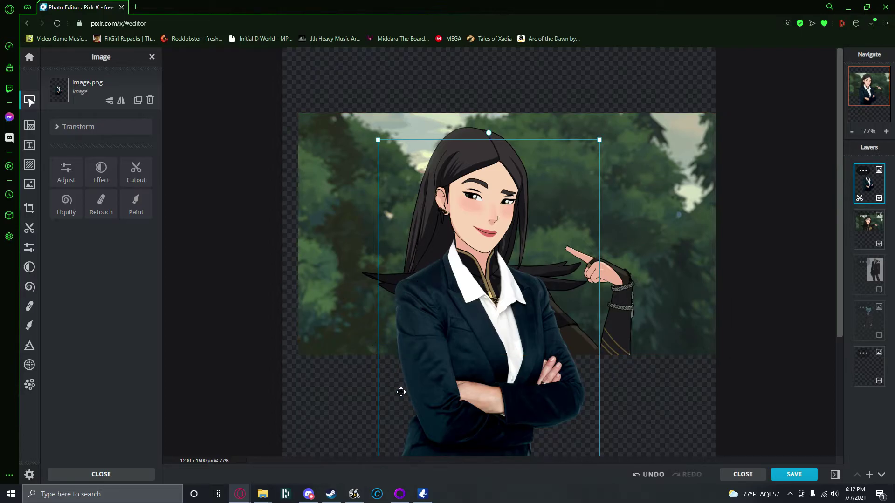
click(435, 225)
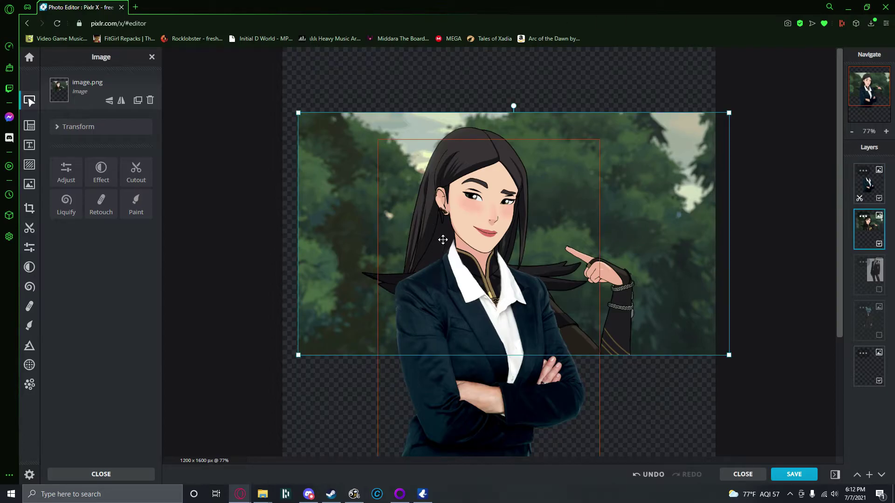
click(875, 196)
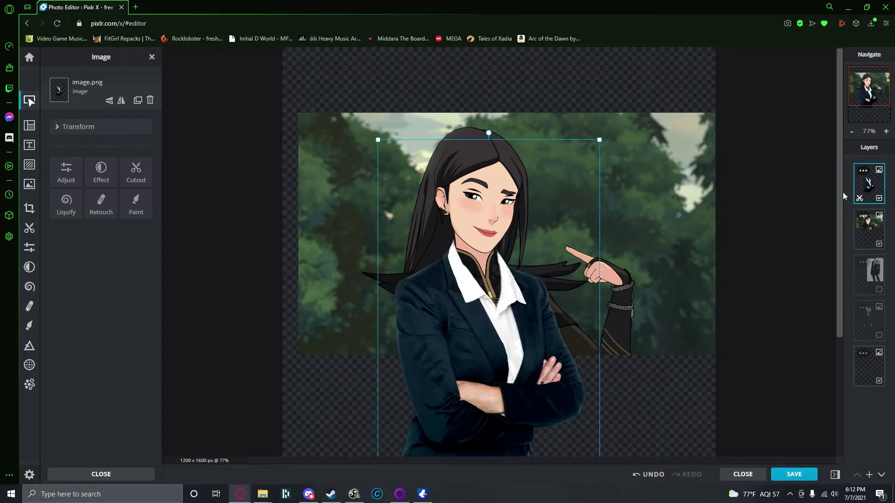
Hide the suited body layer and prepare the magic wand cutout at tolerance 60 in remove mode on the character picture's layer
click(879, 199)
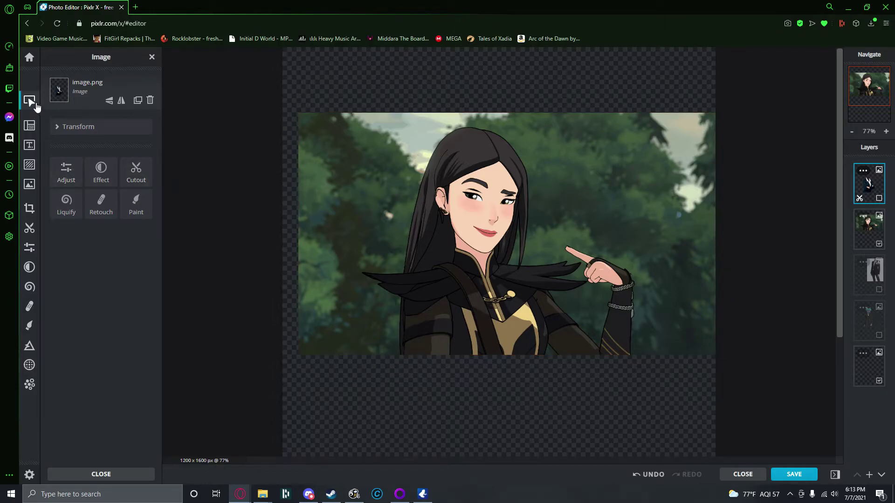
click(132, 172)
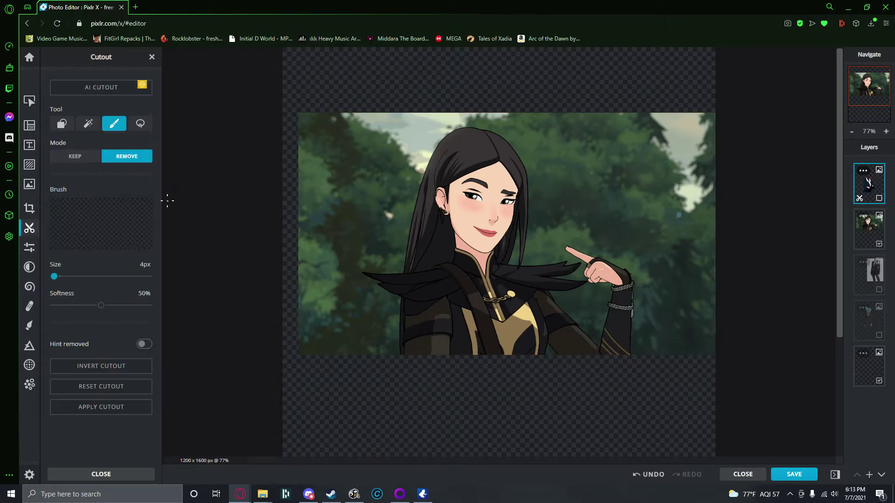
click(88, 123)
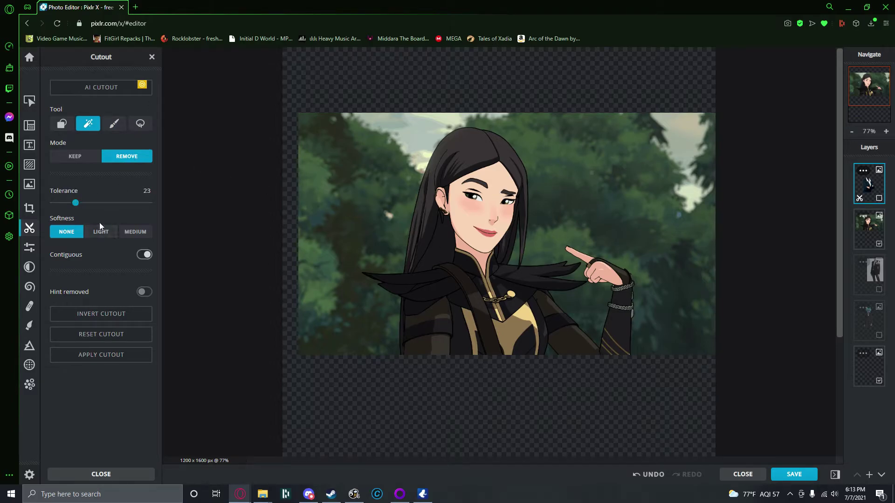
drag(71, 203, 110, 203)
click(880, 199)
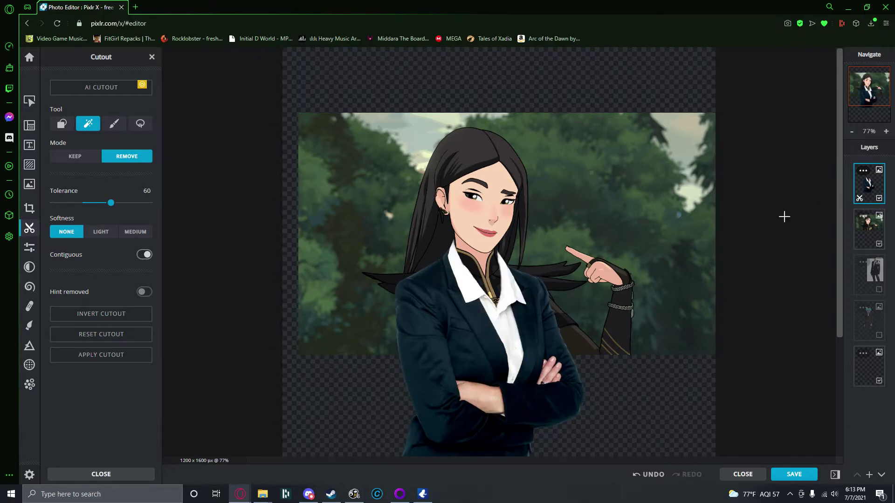
click(879, 199)
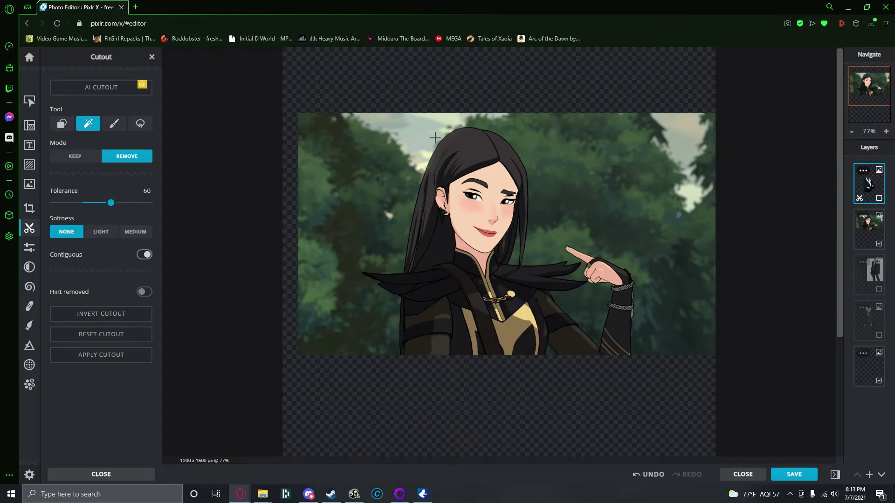
click(875, 232)
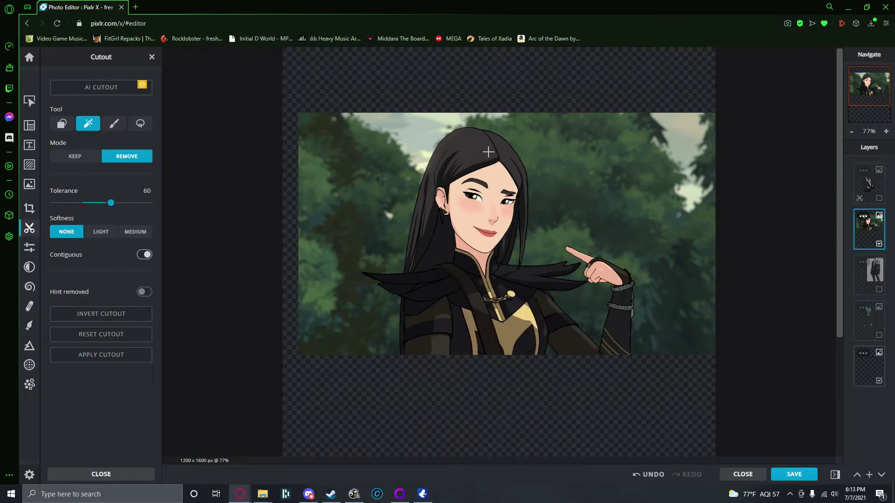
Set the wand tolerance to 39 and remove the large sky and tree areas on both sides of the character
click(388, 160)
key(ctrl+z)
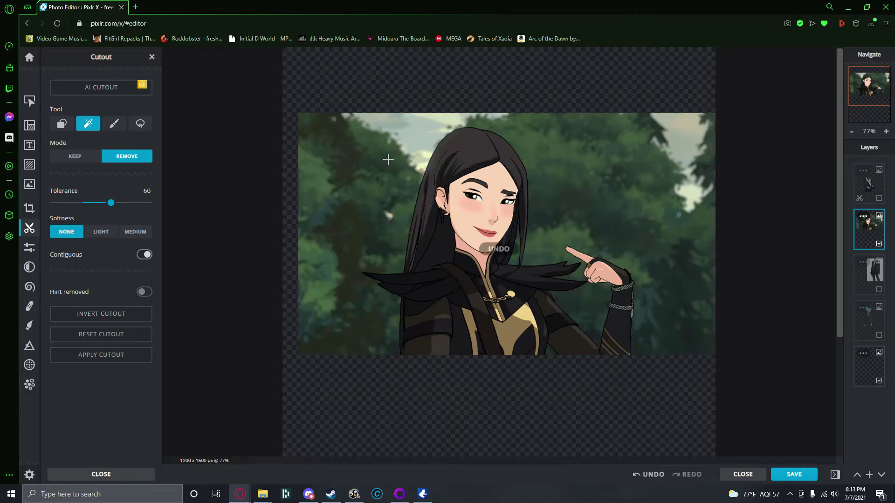
drag(110, 204, 92, 203)
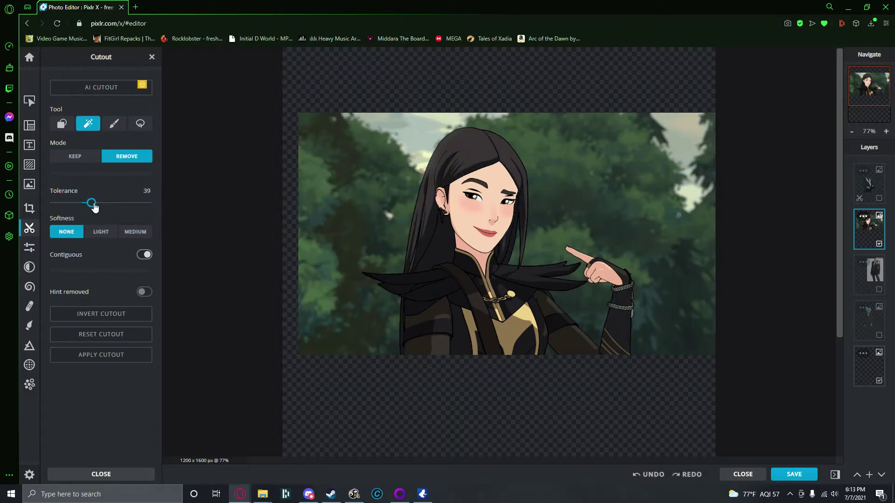
click(407, 135)
click(427, 159)
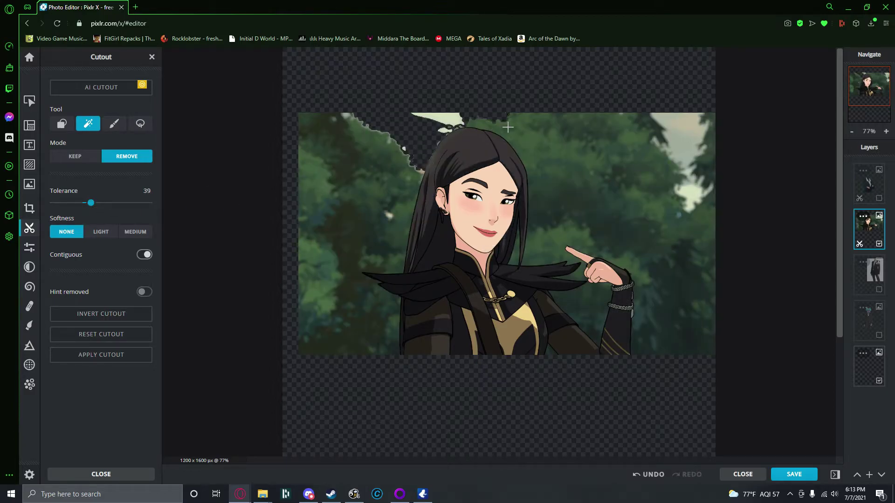
click(524, 137)
click(524, 263)
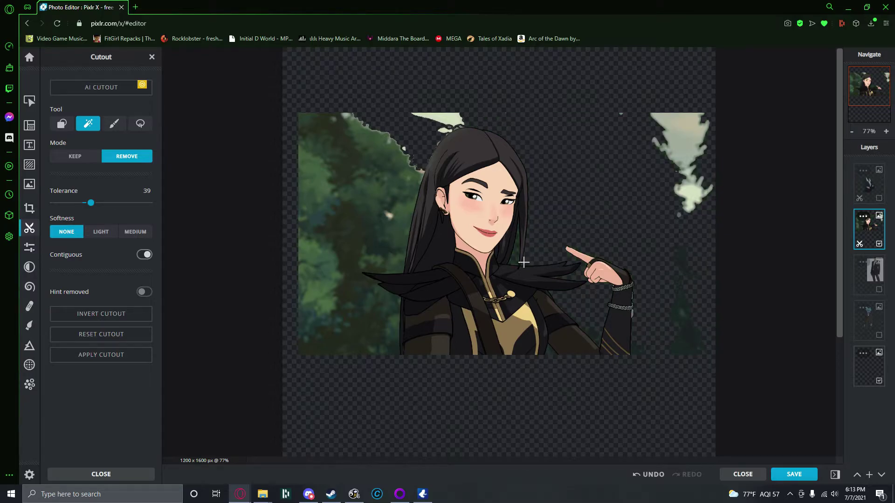
click(680, 188)
click(385, 188)
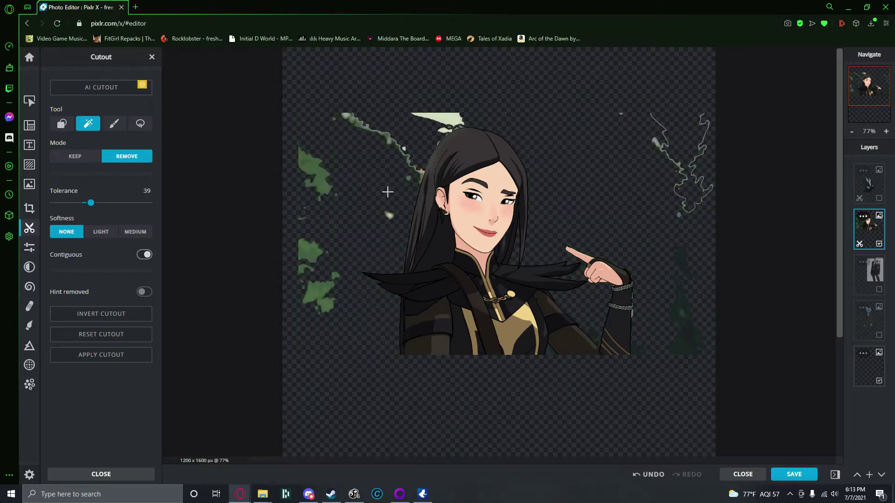
Remove the pale sky patches around her head and part of the background outline, undoing any removal that eats into the hair and clothes
click(427, 182)
click(447, 123)
click(444, 130)
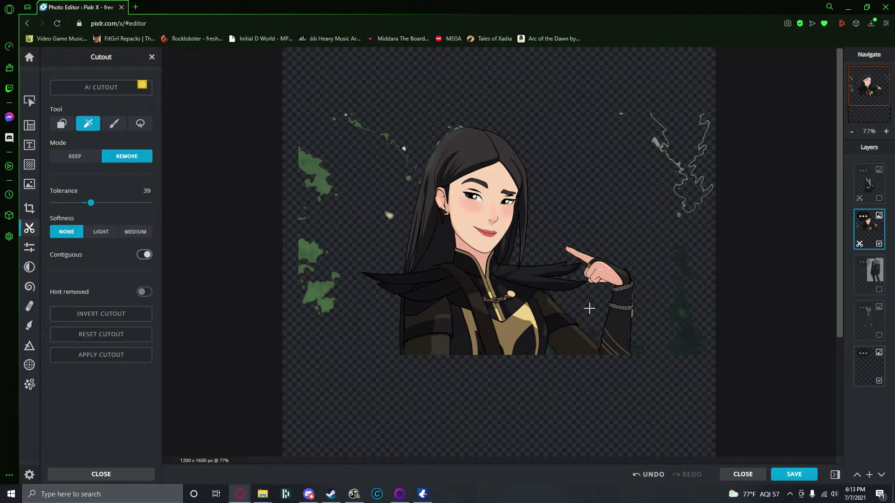
click(680, 208)
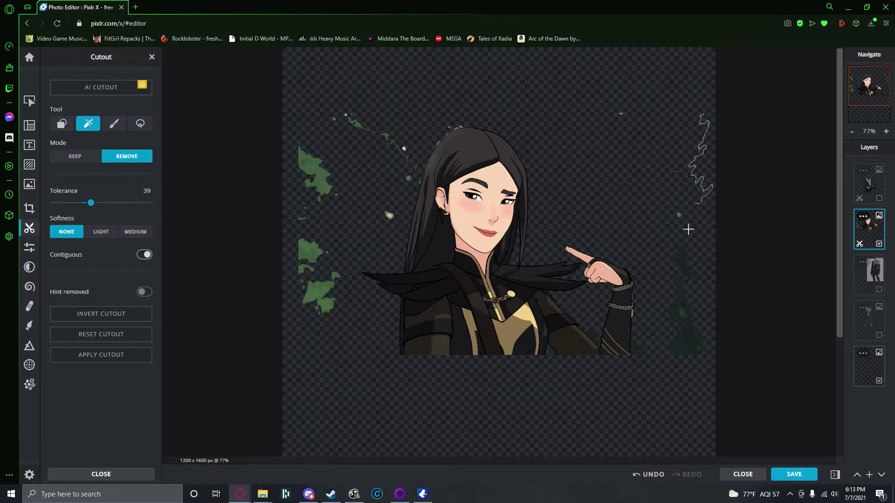
click(597, 340)
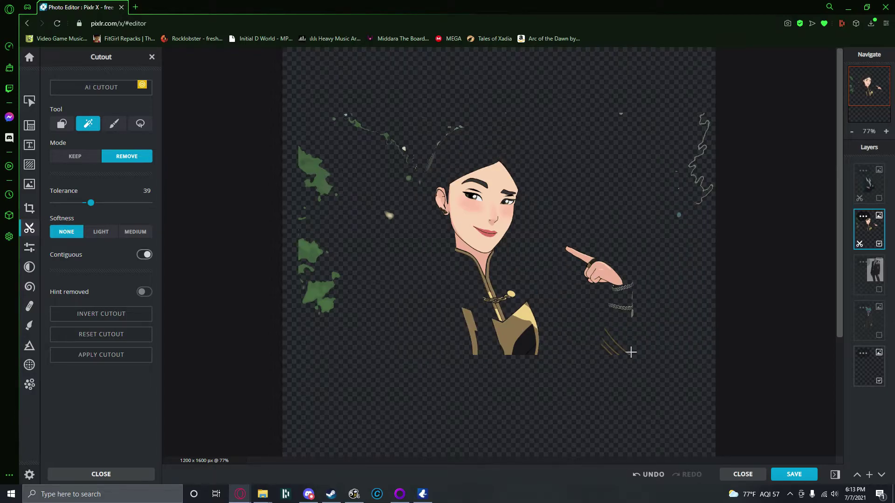
key(ctrl+z)
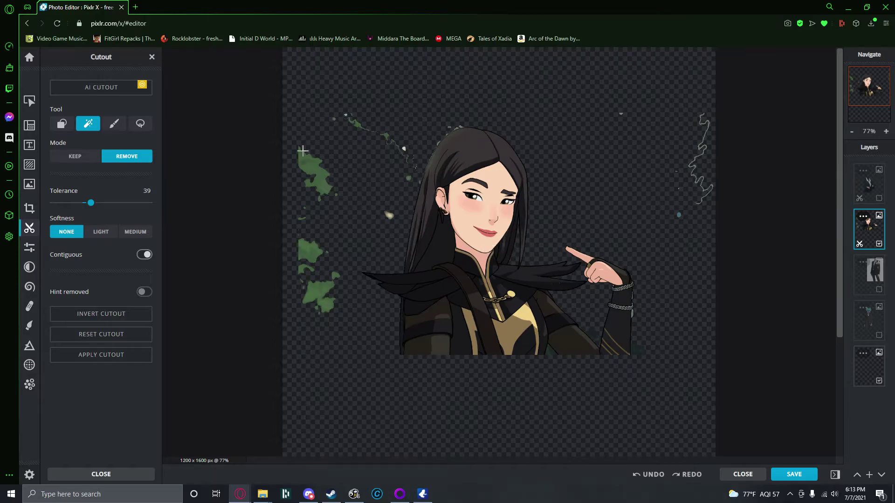
Cut away the leftover leaf patches and outline fragments on both sides of the character with rectangular cutouts
click(62, 124)
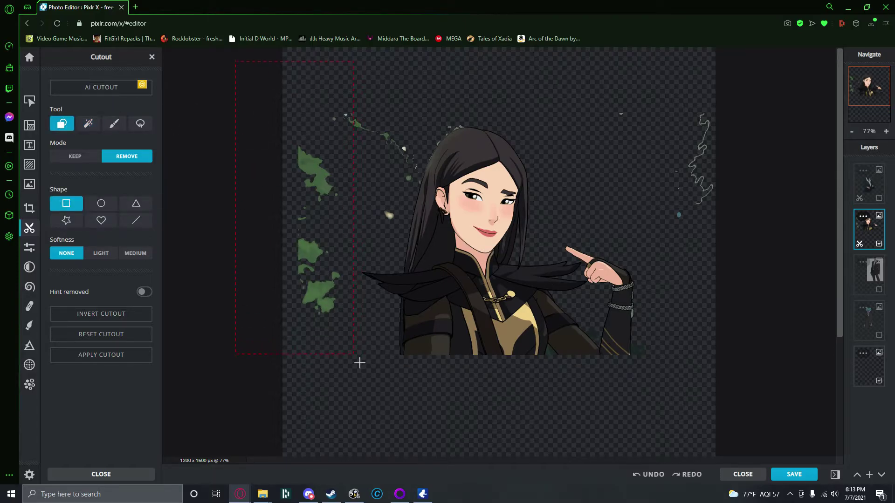
drag(353, 370, 353, 371)
drag(408, 240, 409, 239)
drag(421, 194, 420, 193)
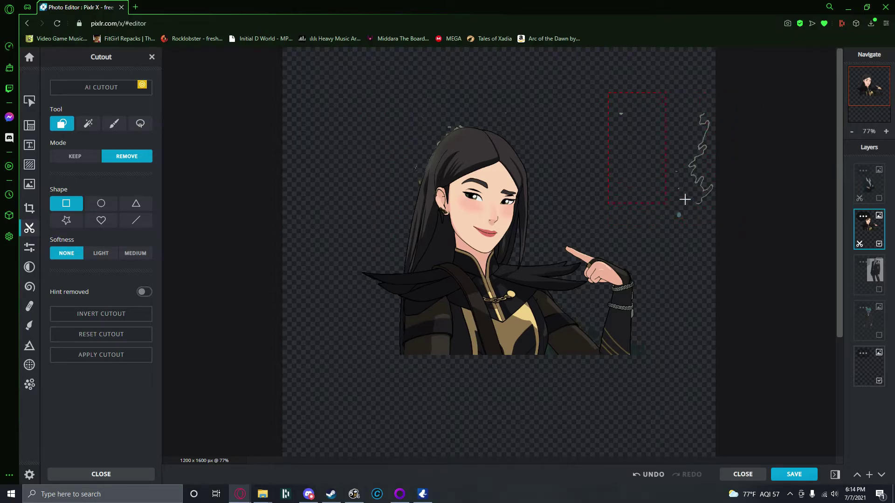
drag(732, 230, 732, 230)
Cut away the pointing arm and most of the torso below her neck with rectangular cutouts
drag(702, 408, 702, 408)
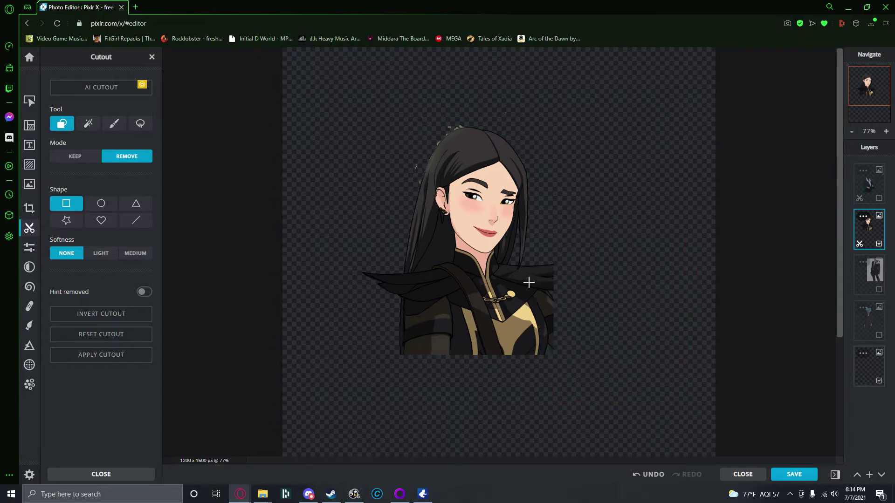
drag(637, 363, 637, 363)
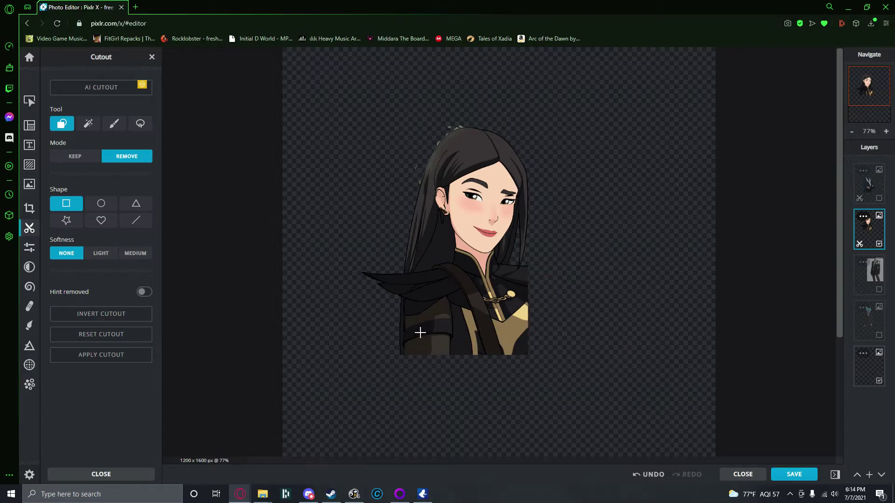
drag(527, 381, 587, 396)
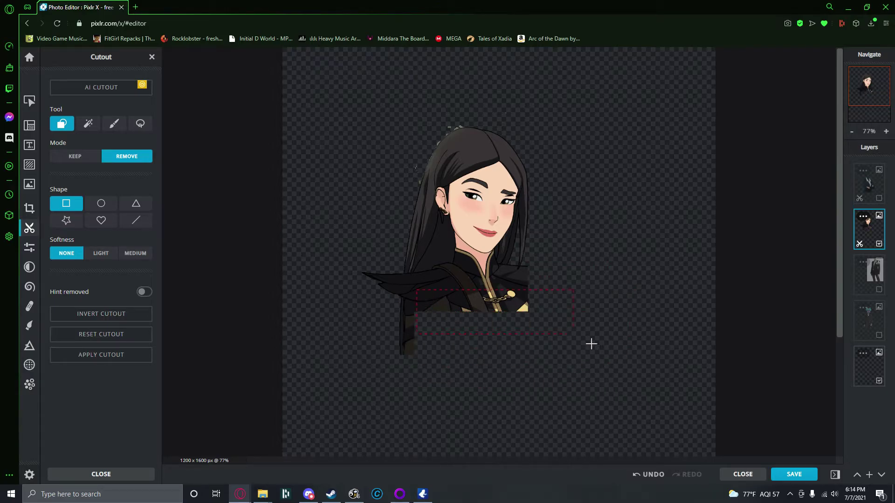
drag(586, 343, 586, 343)
drag(420, 276, 605, 333)
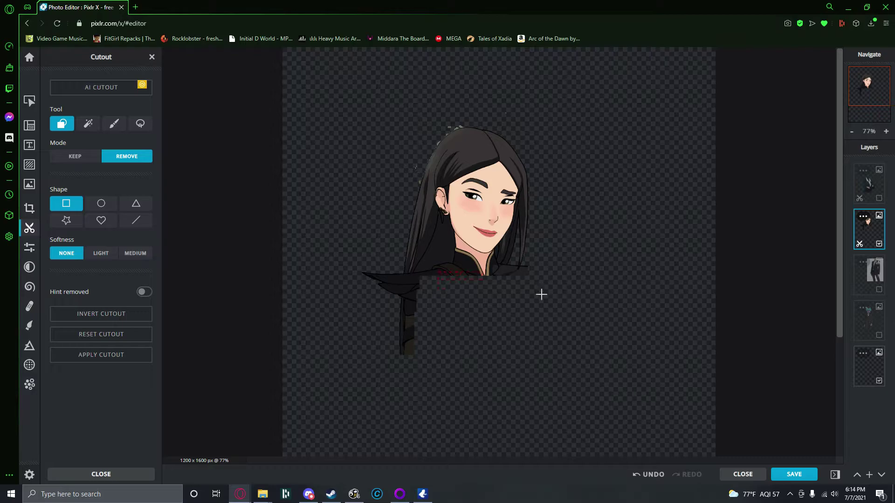
drag(487, 300, 596, 301)
drag(475, 282, 481, 284)
Set the cutout brush size to 14 px and erase the gold-trimmed collar along the ear side of her neck
scroll(436, 281, up, 3)
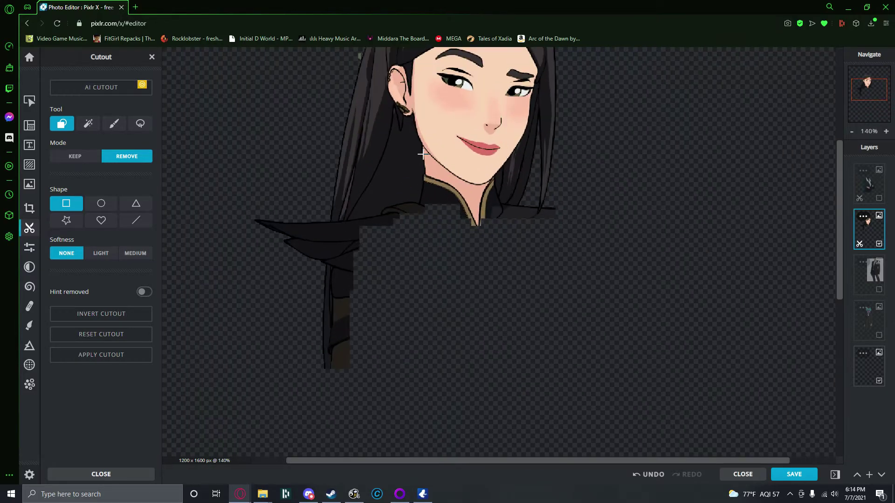
scroll(400, 105, up, 2)
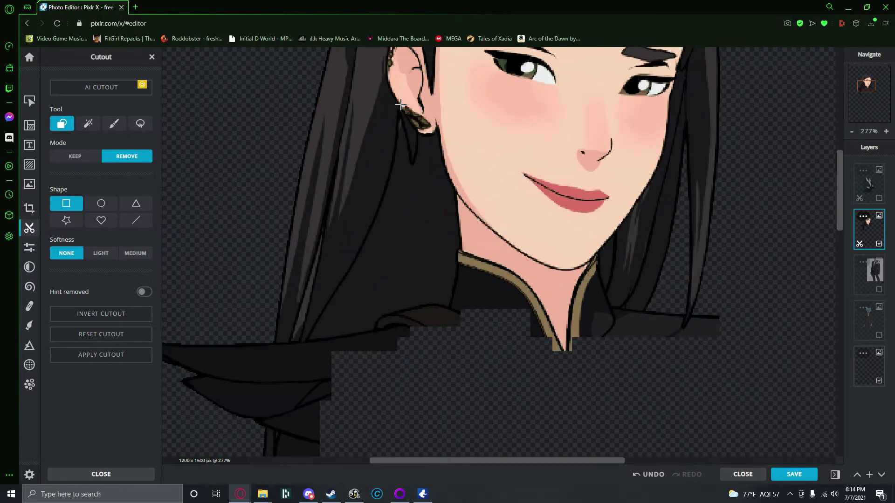
click(88, 123)
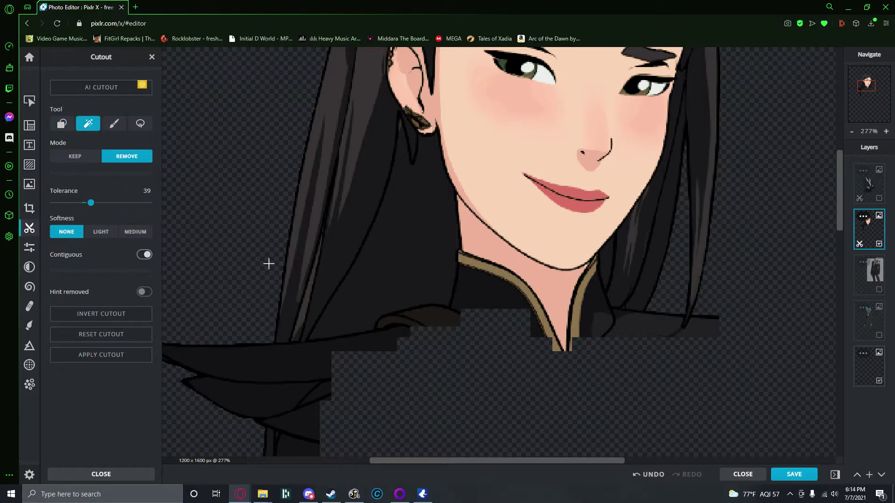
click(114, 124)
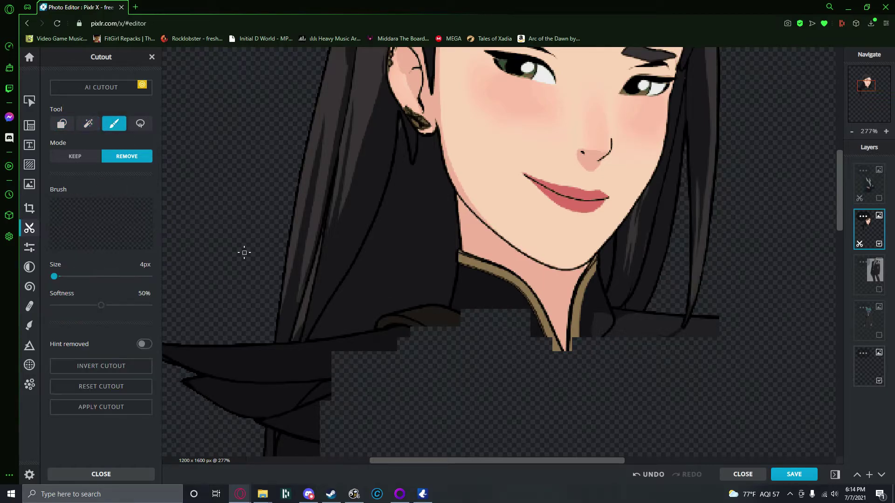
click(143, 265)
text(14)
key(Return)
mouse_move(459, 305)
mouse_down()
mouse_move(461, 276)
mouse_move(455, 288)
mouse_up()
mouse_move(469, 321)
mouse_down()
mouse_move(456, 304)
mouse_move(461, 257)
mouse_move(529, 286)
mouse_move(466, 251)
mouse_move(509, 273)
mouse_move(542, 312)
mouse_up()
drag(517, 275, 559, 351)
mouse_move(540, 313)
mouse_down()
mouse_move(565, 350)
mouse_move(557, 353)
mouse_up()
mouse_move(486, 286)
mouse_down()
mouse_move(466, 302)
mouse_move(468, 311)
mouse_move(466, 281)
mouse_move(482, 288)
mouse_move(473, 304)
mouse_move(473, 270)
mouse_move(487, 304)
mouse_move(495, 289)
mouse_move(506, 295)
mouse_move(497, 306)
mouse_move(528, 312)
mouse_move(538, 337)
mouse_move(514, 285)
mouse_move(533, 330)
mouse_up()
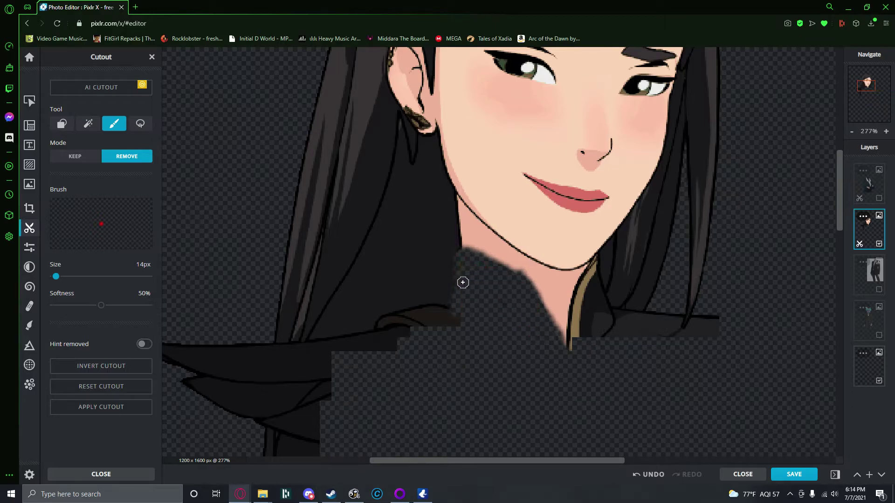
Erase the brown strap and trim the shoulder cloth along the lower ends of the long hair
drag(467, 319, 453, 322)
mouse_move(378, 329)
mouse_down()
mouse_move(450, 310)
mouse_move(403, 324)
mouse_move(412, 325)
mouse_move(423, 310)
mouse_move(449, 308)
mouse_up()
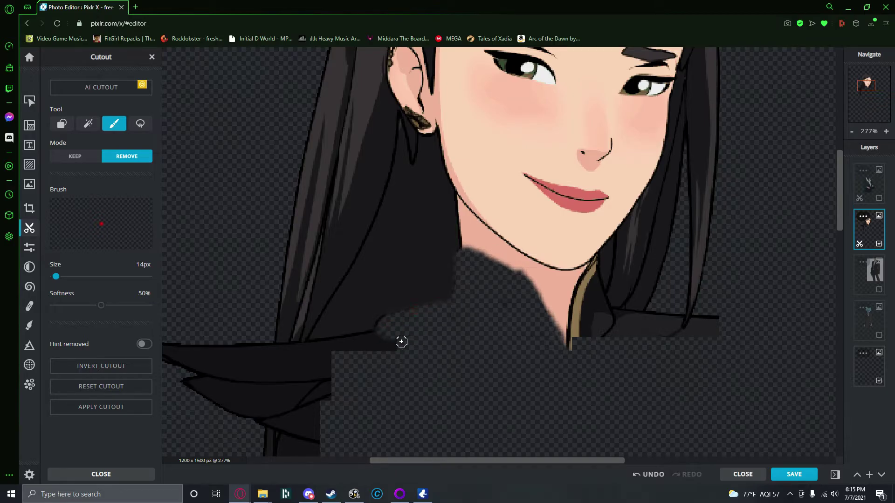
mouse_move(378, 324)
mouse_down()
mouse_move(392, 331)
mouse_move(374, 337)
mouse_up()
mouse_move(306, 345)
mouse_down()
mouse_move(385, 336)
mouse_move(263, 345)
mouse_move(253, 421)
mouse_move(261, 426)
mouse_up()
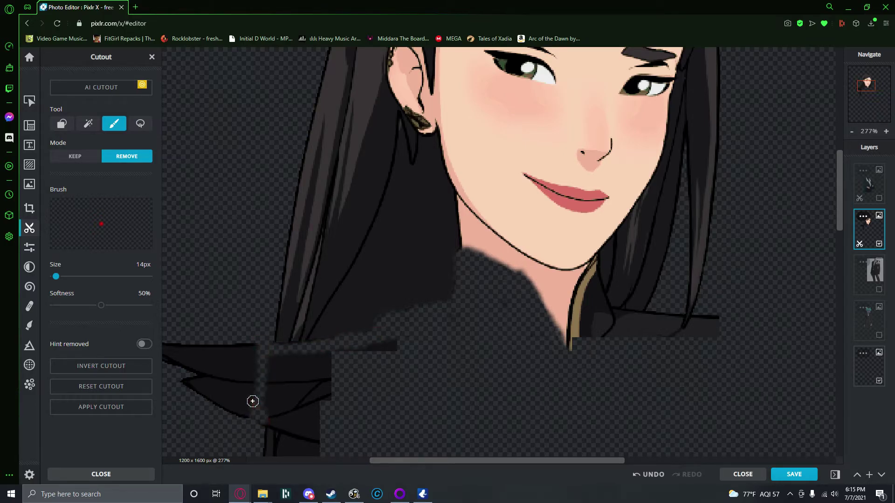
scroll(374, 403, up, 5)
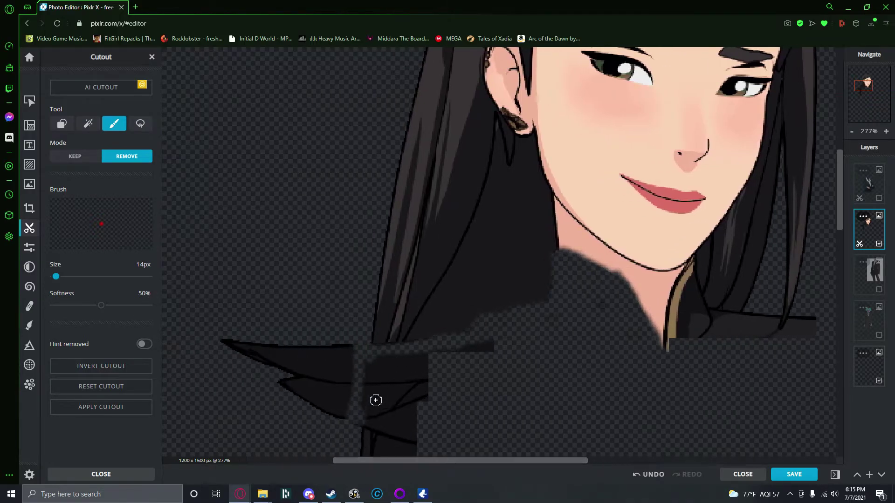
mouse_move(397, 329)
mouse_down()
mouse_move(390, 324)
mouse_move(599, 313)
mouse_move(365, 355)
mouse_move(459, 348)
mouse_move(343, 394)
mouse_move(399, 412)
mouse_up()
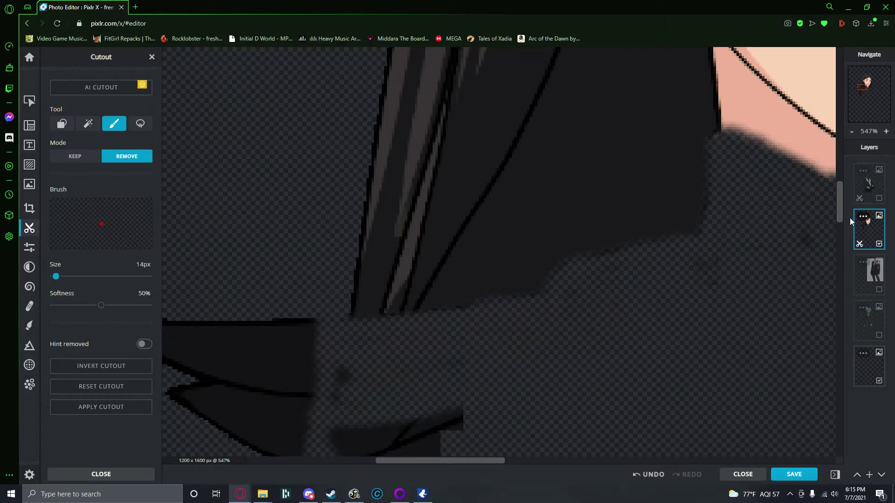
mouse_move(688, 293)
mouse_down()
mouse_move(612, 312)
mouse_move(610, 294)
mouse_move(584, 305)
mouse_move(640, 273)
mouse_move(606, 263)
mouse_up()
key(alt+Left)
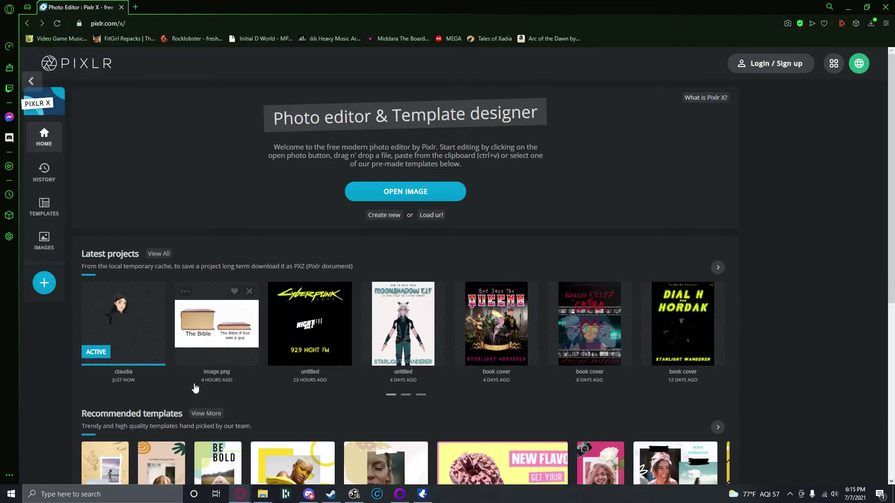
click(141, 321)
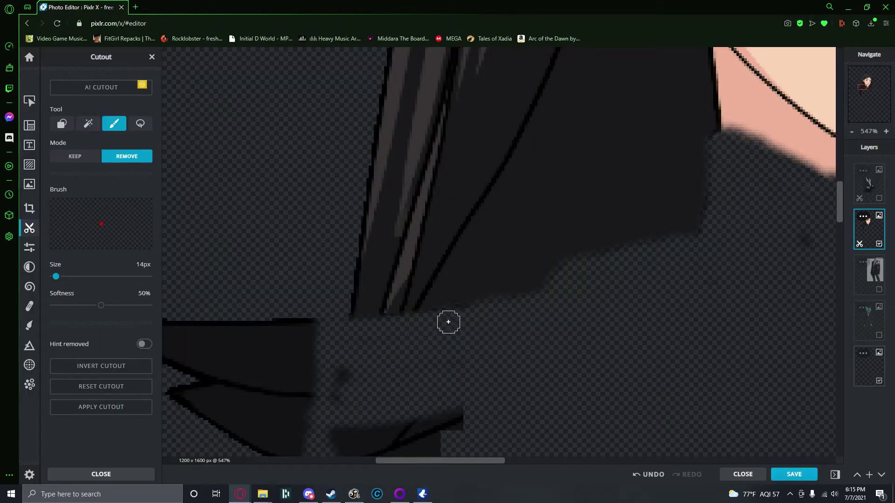
Erase the dark shoulder cape pieces and the upper part of the sleeve remnant beneath the hair ends
drag(353, 388, 338, 385)
drag(294, 300, 306, 375)
scroll(842, 197, down, 3)
mouse_move(729, 160)
mouse_down()
mouse_move(707, 140)
mouse_move(707, 121)
mouse_move(809, 71)
mouse_up()
mouse_move(372, 248)
mouse_down()
mouse_move(510, 245)
mouse_move(402, 276)
mouse_move(341, 281)
mouse_move(335, 304)
mouse_move(374, 317)
mouse_up()
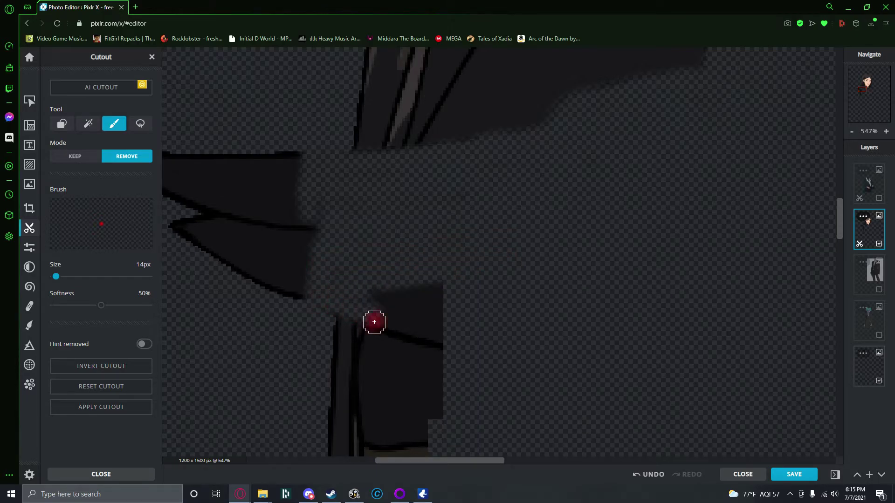
mouse_move(380, 279)
mouse_down()
mouse_move(396, 320)
mouse_move(370, 344)
mouse_move(366, 292)
mouse_move(434, 332)
mouse_move(440, 317)
mouse_up()
mouse_move(480, 208)
mouse_down()
mouse_move(392, 228)
mouse_move(274, 214)
mouse_move(298, 287)
mouse_move(298, 202)
mouse_move(288, 176)
mouse_move(268, 223)
mouse_move(326, 293)
mouse_move(261, 294)
mouse_move(219, 268)
mouse_move(247, 254)
mouse_move(224, 207)
mouse_move(200, 232)
mouse_move(234, 274)
mouse_up()
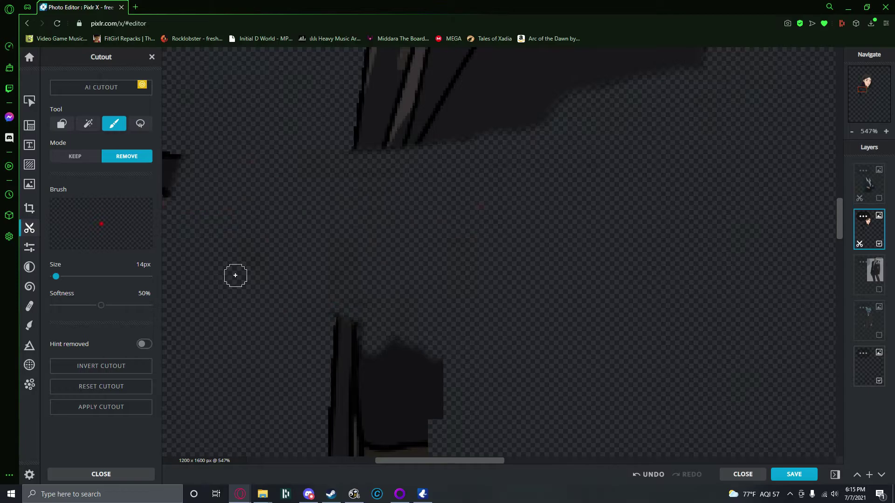
Erase the remaining pointed tips of the shoulder cape beside the hair
drag(407, 460, 357, 459)
mouse_move(382, 180)
mouse_down()
mouse_move(264, 150)
mouse_move(622, 225)
mouse_up()
mouse_move(467, 185)
mouse_down()
mouse_move(767, 196)
mouse_move(727, 278)
mouse_move(695, 283)
mouse_up()
mouse_move(369, 174)
mouse_down()
mouse_move(440, 200)
mouse_move(749, 183)
mouse_move(689, 204)
mouse_up()
drag(438, 460, 539, 464)
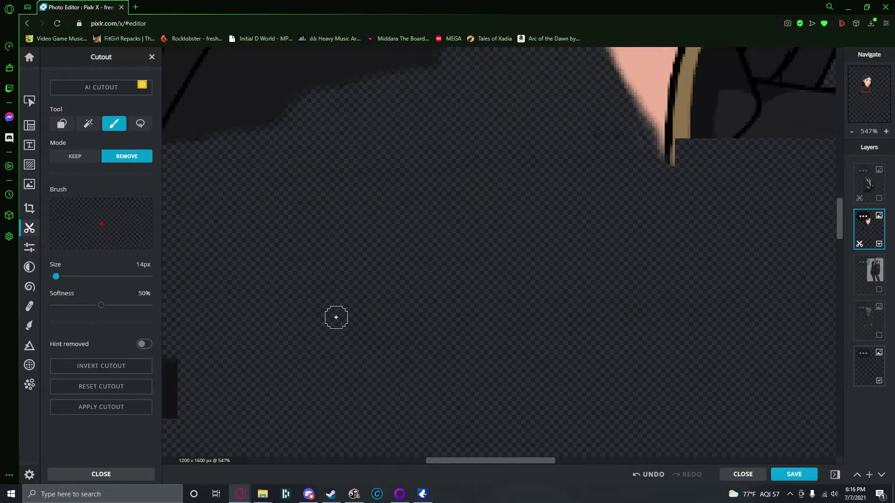
Erase the sleeve cloth along the inner edge of the thin dark strip below the long hair
drag(465, 464, 405, 469)
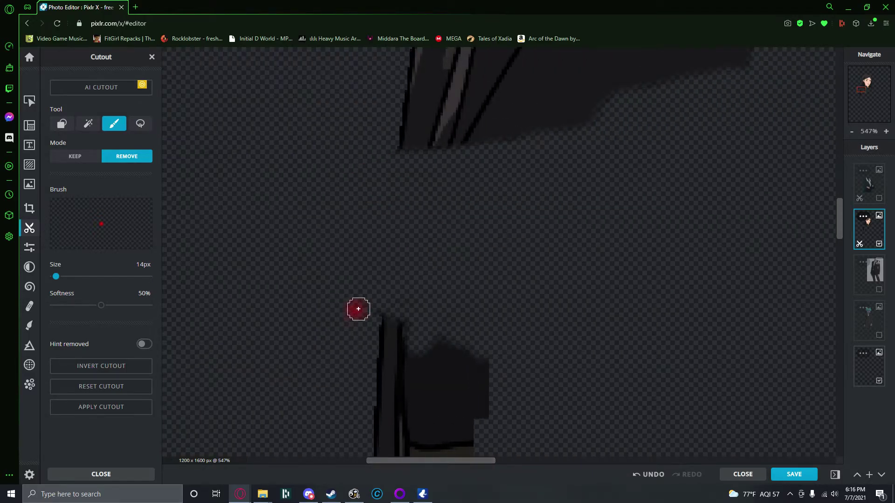
mouse_move(421, 330)
mouse_down()
mouse_move(418, 428)
mouse_move(418, 341)
mouse_move(408, 346)
mouse_move(410, 368)
mouse_move(414, 339)
mouse_move(415, 423)
mouse_up()
key(ctrl+z)
drag(840, 220, 837, 250)
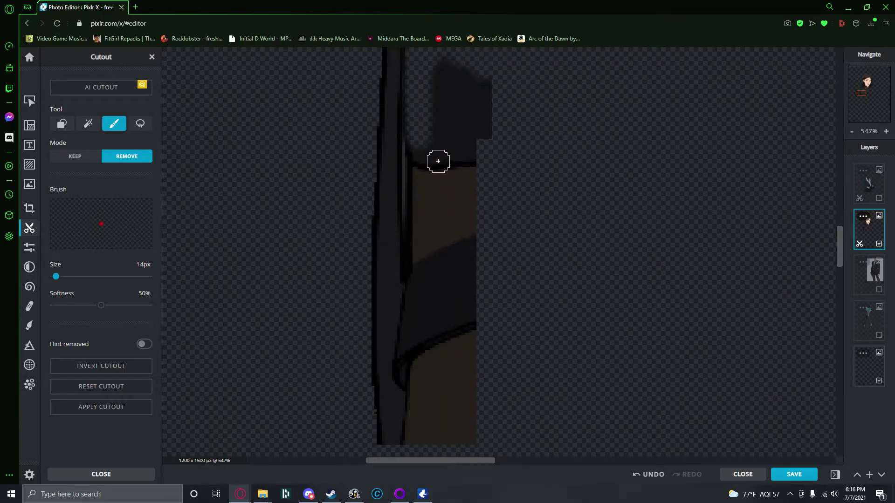
mouse_move(409, 105)
mouse_down()
mouse_move(419, 290)
mouse_move(402, 374)
mouse_move(415, 387)
mouse_move(413, 366)
mouse_up()
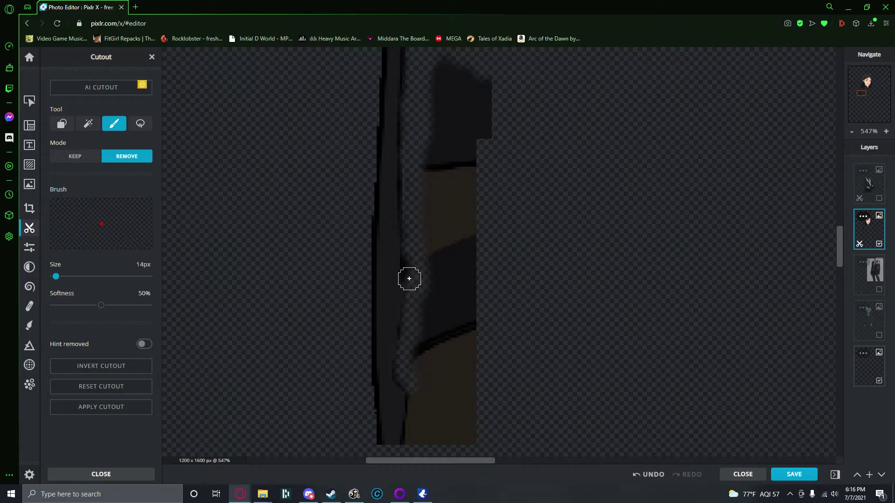
drag(409, 330, 412, 361)
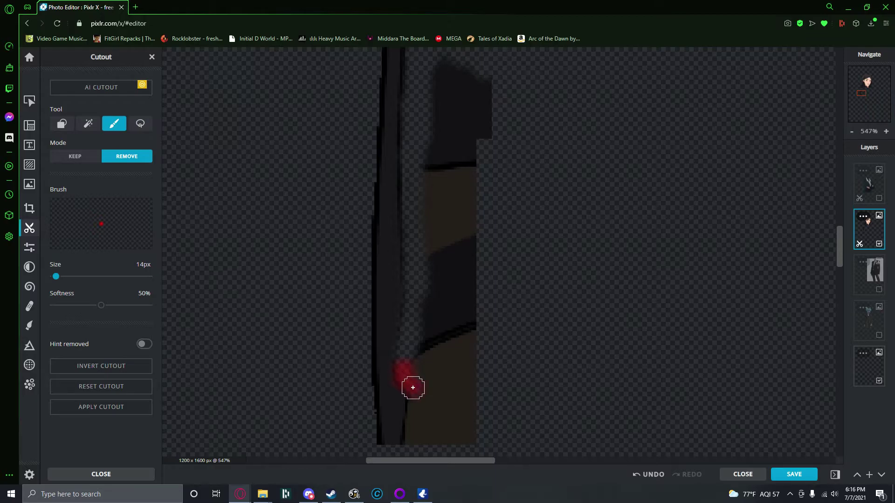
Erase the rest of the brown and dark sleeve remnant beside the thin dark strip
mouse_move(414, 403)
mouse_down()
mouse_move(409, 443)
mouse_move(478, 438)
mouse_move(453, 442)
mouse_move(429, 405)
mouse_move(431, 338)
mouse_up()
mouse_move(428, 390)
mouse_down()
mouse_move(454, 402)
mouse_move(463, 361)
mouse_move(467, 395)
mouse_move(466, 302)
mouse_move(453, 316)
mouse_up()
mouse_move(451, 351)
mouse_down()
mouse_move(416, 342)
mouse_move(431, 188)
mouse_move(447, 224)
mouse_move(455, 313)
mouse_move(469, 265)
mouse_move(476, 298)
mouse_move(457, 222)
mouse_move(454, 157)
mouse_move(422, 132)
mouse_move(444, 92)
mouse_move(448, 160)
mouse_up()
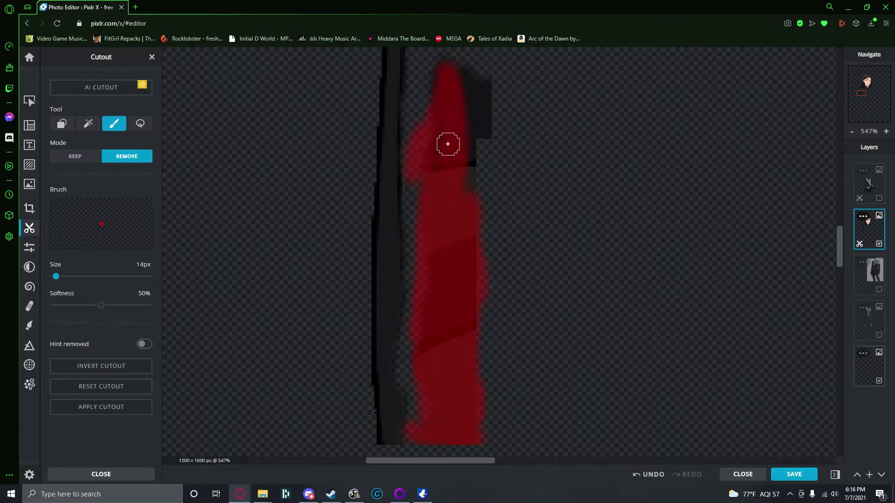
mouse_move(458, 191)
mouse_down()
mouse_move(488, 97)
mouse_move(480, 71)
mouse_up()
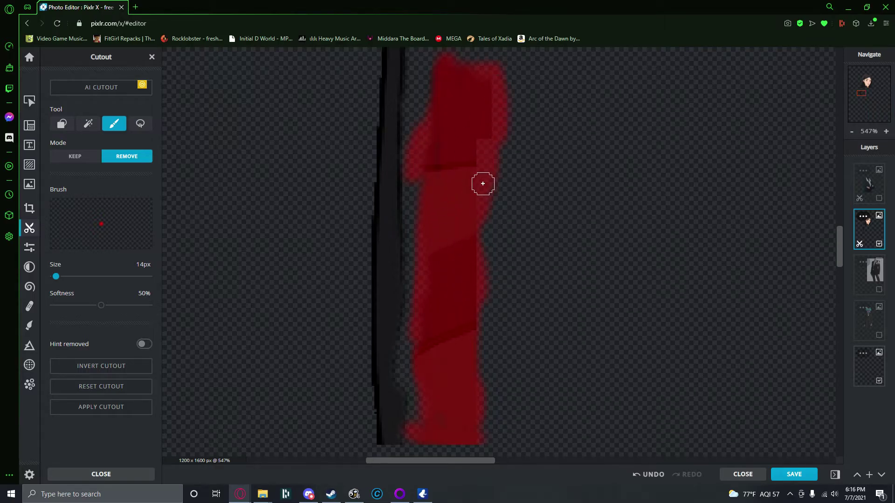
drag(483, 184, 457, 209)
Erase the gold-trimmed collar along the front edge of her neck
scroll(456, 211, down, 5)
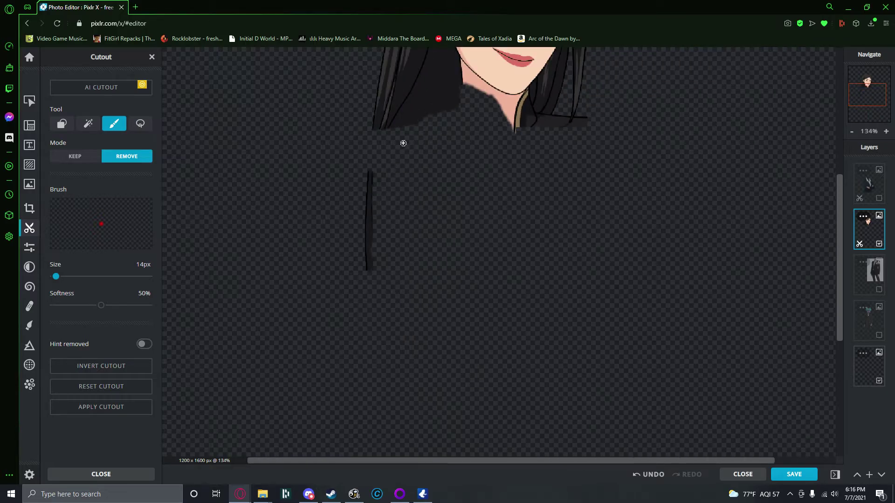
scroll(512, 104, up, 6)
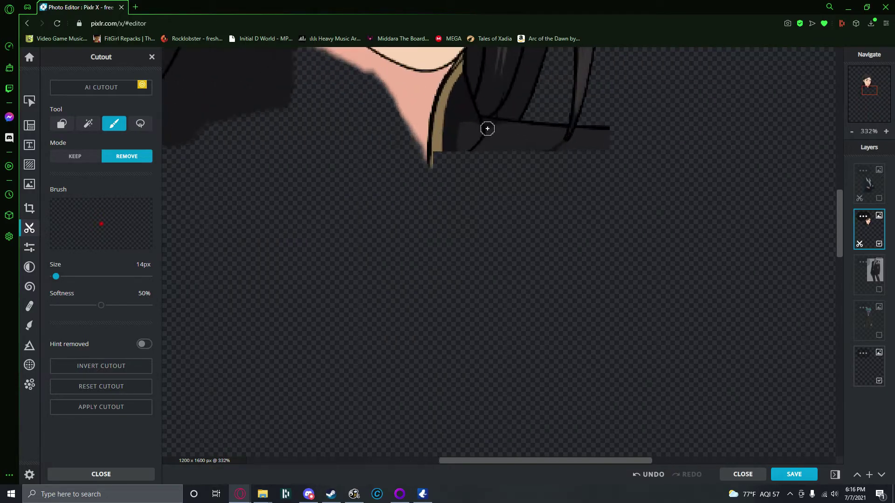
drag(282, 150, 301, 155)
drag(379, 182, 391, 148)
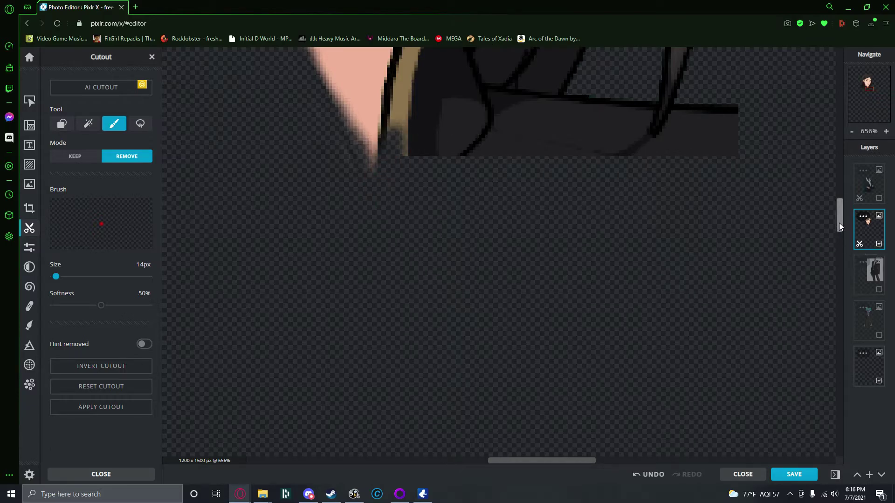
drag(840, 223, 837, 205)
mouse_move(420, 229)
mouse_down()
mouse_move(409, 261)
mouse_move(402, 256)
mouse_move(386, 331)
mouse_up()
mouse_move(406, 277)
mouse_down()
mouse_move(413, 270)
mouse_move(412, 358)
mouse_up()
mouse_move(429, 269)
mouse_down()
mouse_move(456, 331)
mouse_move(438, 349)
mouse_up()
mouse_move(423, 309)
mouse_down()
mouse_move(436, 374)
mouse_move(425, 360)
mouse_up()
Erase the shoulder cloth beneath the front hair strands and the remaining gold collar trim under the jaw
mouse_move(429, 274)
mouse_down()
mouse_move(475, 312)
mouse_move(580, 320)
mouse_move(593, 317)
mouse_move(572, 315)
mouse_move(645, 313)
mouse_move(629, 310)
mouse_move(630, 336)
mouse_move(635, 330)
mouse_move(622, 356)
mouse_move(665, 358)
mouse_move(685, 323)
mouse_move(731, 322)
mouse_move(680, 362)
mouse_move(704, 313)
mouse_move(693, 363)
mouse_move(733, 360)
mouse_up()
drag(479, 298, 495, 309)
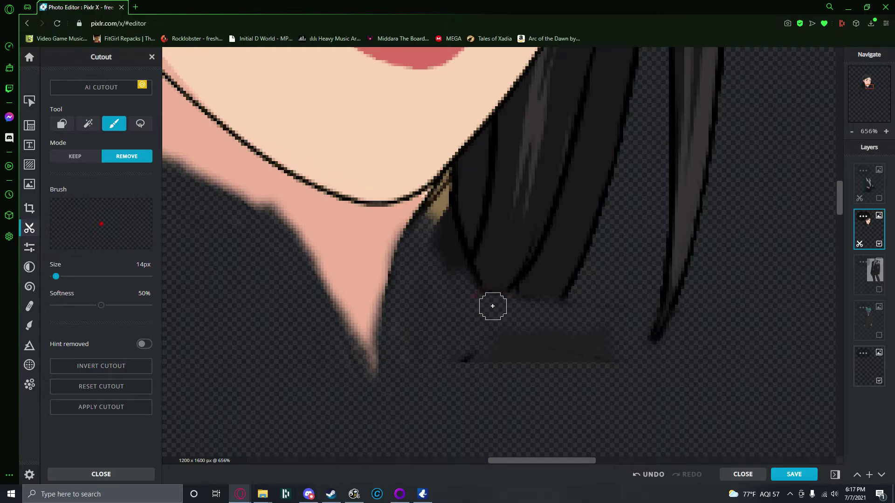
drag(440, 238, 442, 271)
click(438, 223)
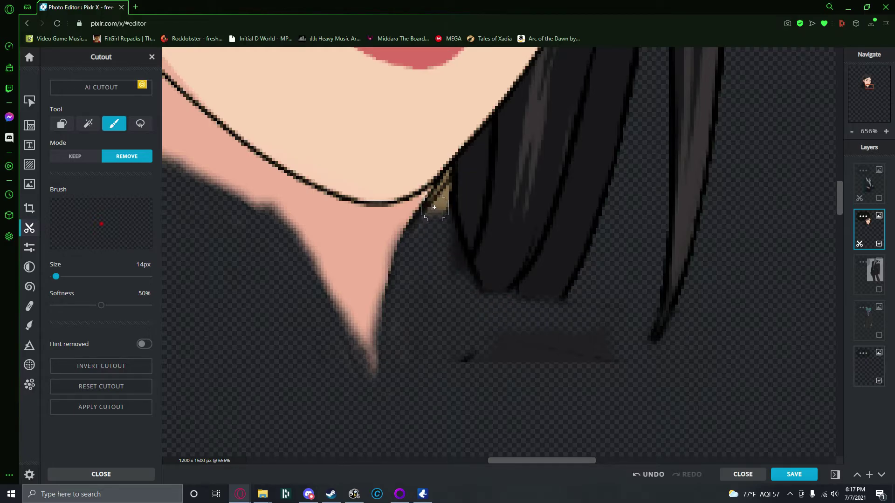
drag(439, 190, 446, 173)
Clear the leftover dark cloth scraps between the neck and the front hair tips, cleaning the neck's front edge
drag(449, 222, 476, 298)
mouse_move(462, 362)
mouse_down()
mouse_move(525, 358)
mouse_move(513, 355)
mouse_move(521, 348)
mouse_move(556, 351)
mouse_up()
mouse_move(390, 340)
mouse_down()
mouse_move(382, 317)
mouse_move(427, 211)
mouse_move(398, 275)
mouse_up()
drag(513, 355, 610, 357)
drag(494, 342, 562, 339)
mouse_move(593, 313)
mouse_down()
mouse_move(592, 364)
mouse_move(621, 362)
mouse_up()
scroll(613, 371, down, 2)
scroll(616, 373, up, 1)
scroll(617, 373, up, 1)
mouse_move(574, 317)
mouse_down()
mouse_move(586, 302)
mouse_move(635, 281)
mouse_up()
click(759, 372)
drag(555, 367, 486, 383)
Erase the stray background pixels floating beside the hair at the back of the head
scroll(543, 378, down, 3)
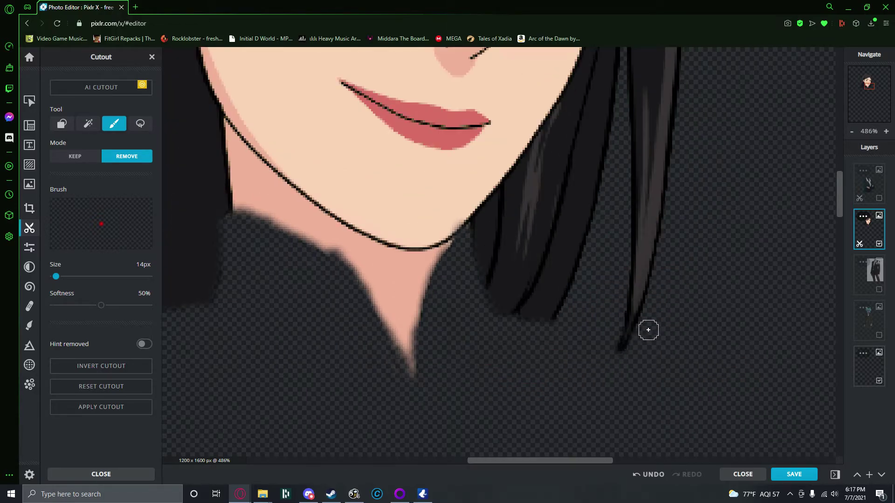
scroll(547, 328, down, 10)
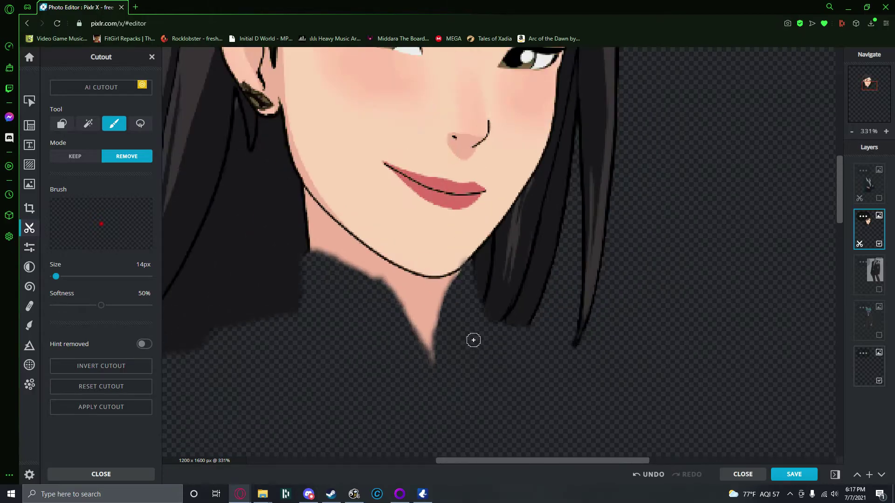
scroll(313, 220, up, 10)
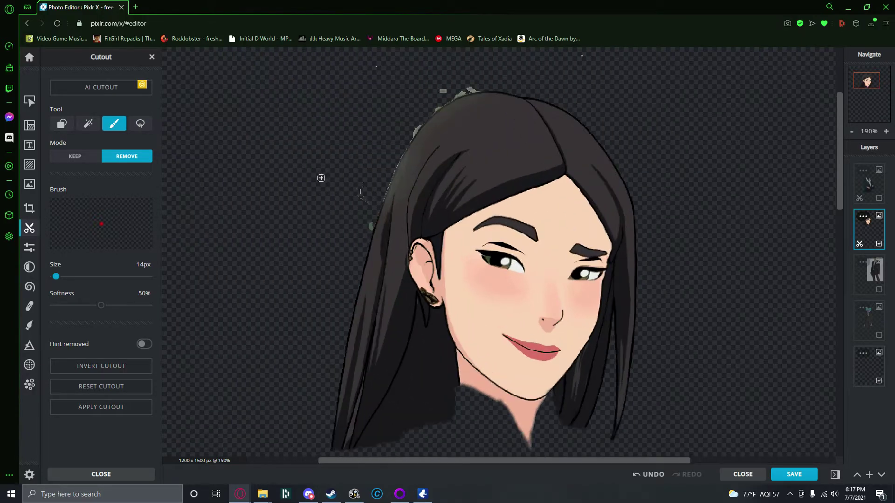
drag(467, 170, 454, 196)
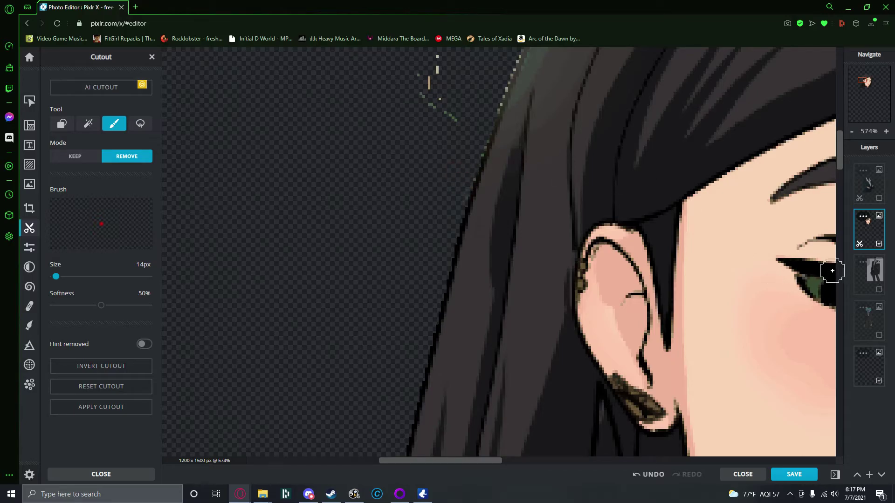
drag(839, 161, 832, 151)
drag(410, 211, 452, 277)
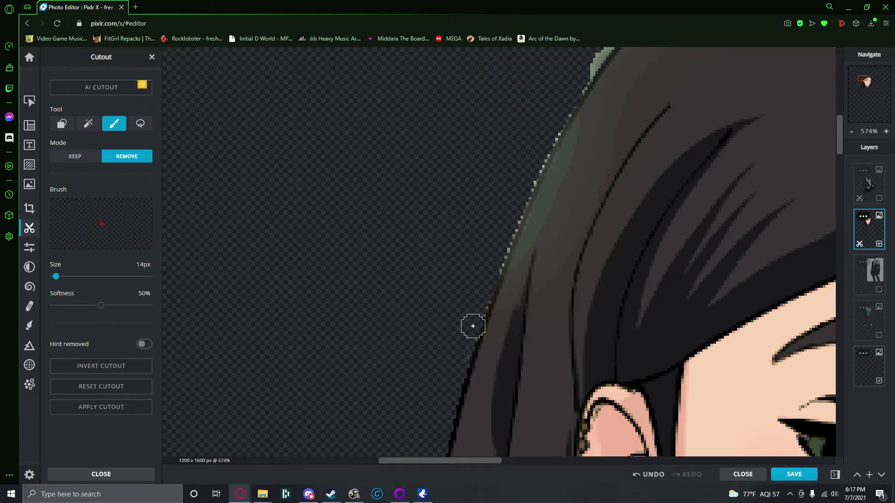
Erase the light pixel fringe along the back outline of the hair, from above the ear toward the crown
drag(466, 343, 484, 280)
drag(497, 249, 514, 202)
mouse_move(497, 256)
mouse_down()
mouse_move(515, 196)
mouse_move(545, 152)
mouse_up()
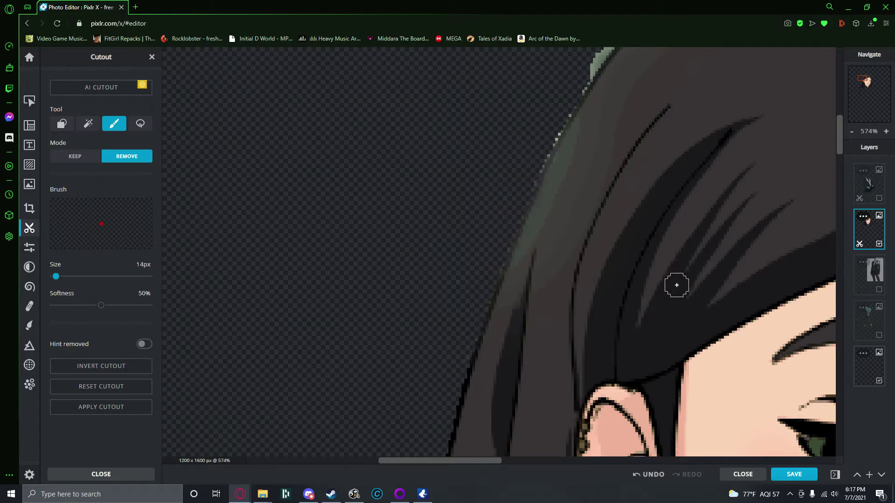
scroll(615, 216, up, 2)
drag(530, 270, 578, 160)
drag(539, 248, 591, 144)
drag(573, 183, 615, 122)
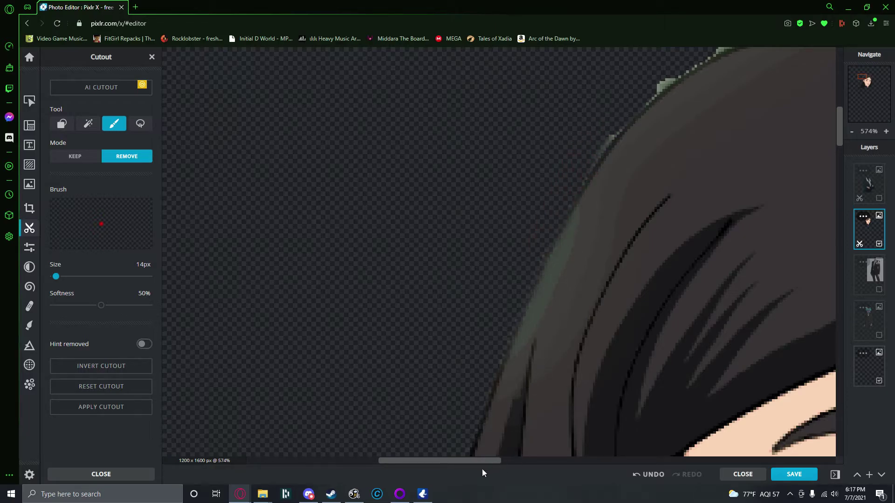
Erase the green background scraps and pale edge pixels along the crown of the hair
scroll(482, 461, right, 2)
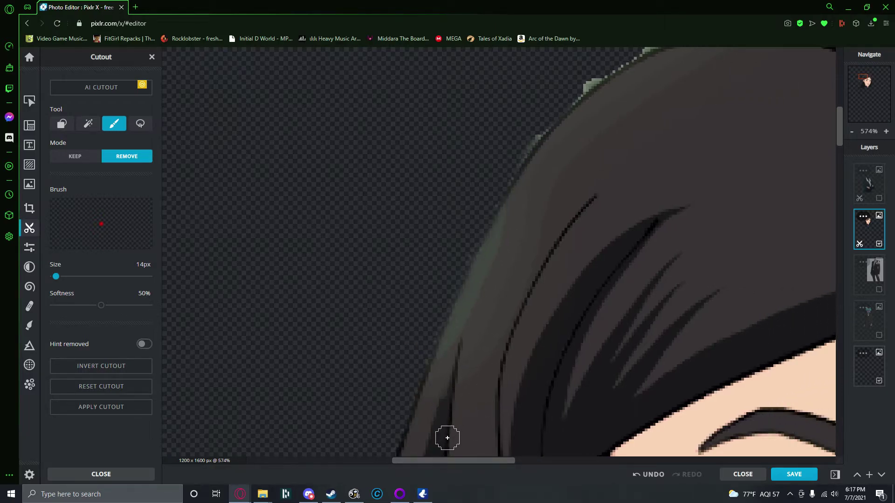
scroll(446, 461, right, 2)
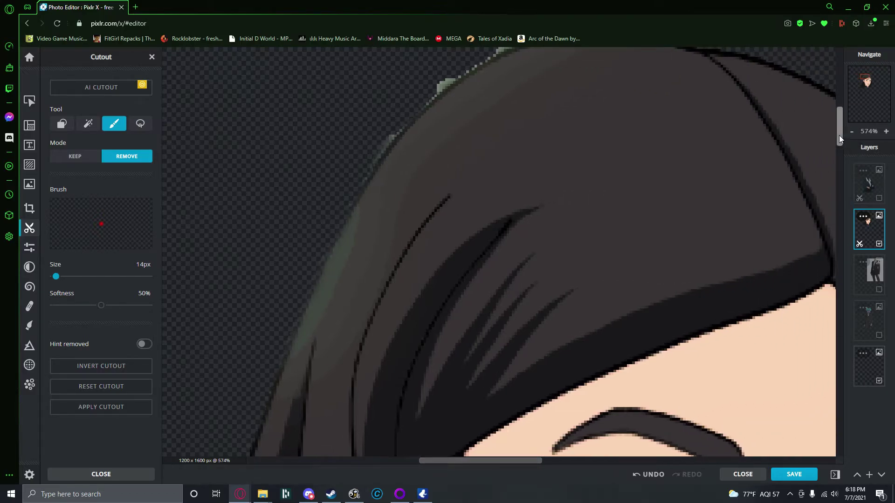
scroll(839, 135, up, 2)
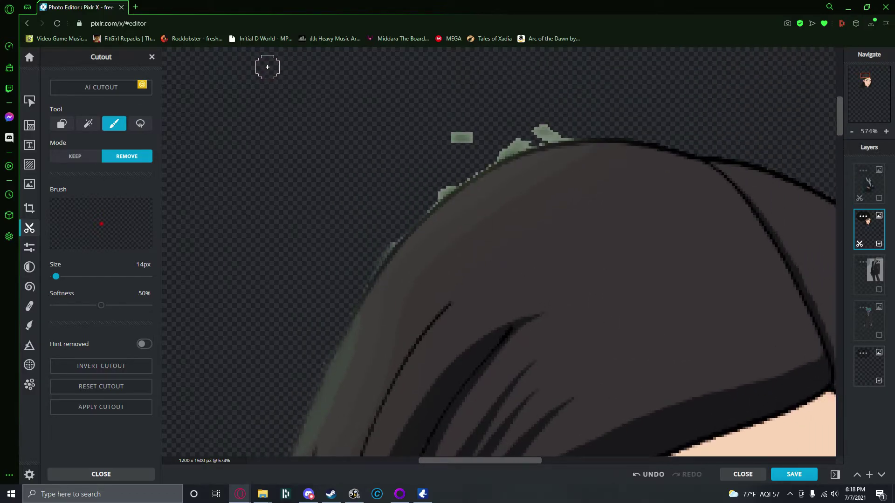
mouse_move(428, 145)
mouse_down()
mouse_move(487, 127)
mouse_move(505, 136)
mouse_move(569, 128)
mouse_up()
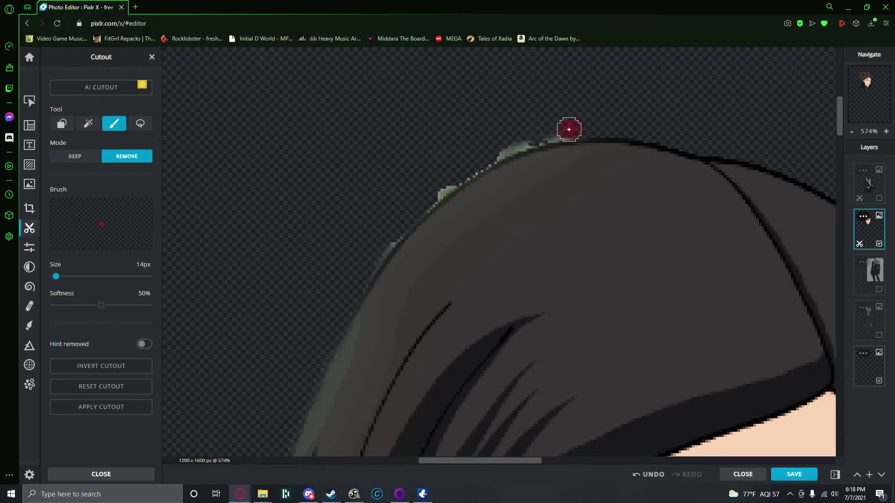
mouse_move(529, 137)
mouse_down()
mouse_move(555, 127)
mouse_move(509, 140)
mouse_move(518, 142)
mouse_move(441, 186)
mouse_up()
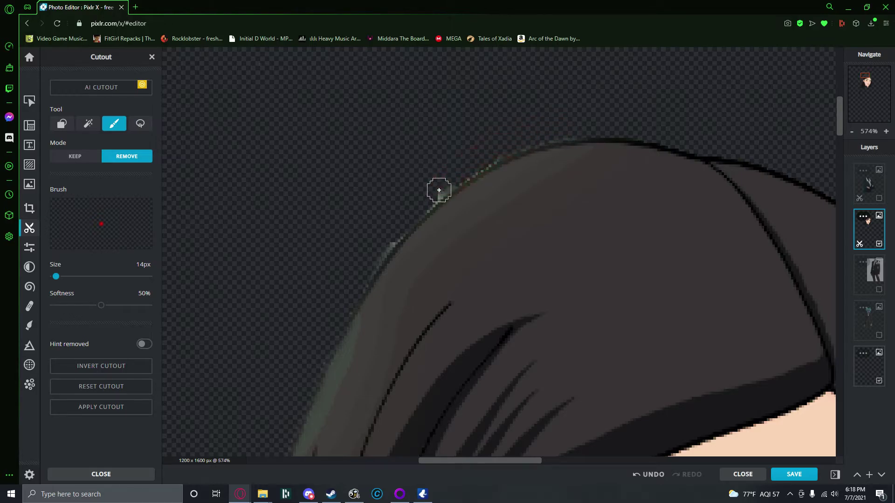
mouse_move(483, 162)
mouse_down()
mouse_move(390, 228)
mouse_move(364, 268)
mouse_up()
drag(423, 207, 391, 236)
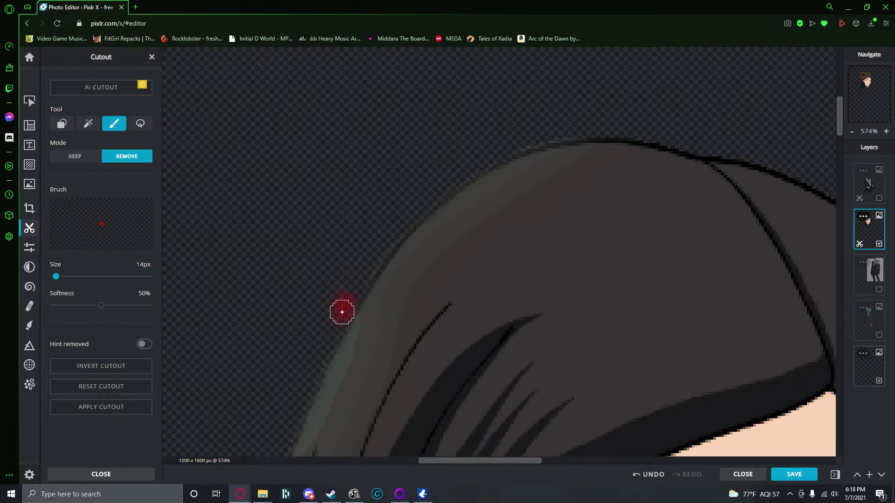
drag(552, 134, 588, 132)
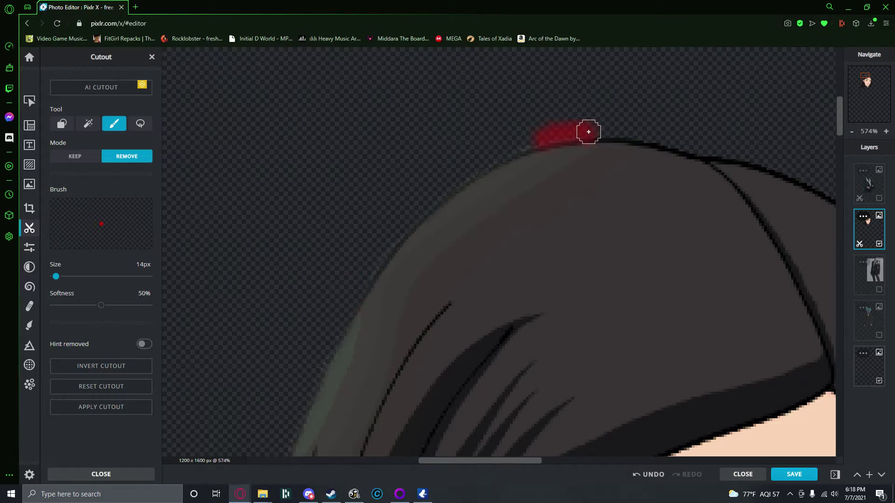
drag(507, 462, 447, 472)
Show the businesswoman's suit layer and move the cut-out head slightly down toward the shirt collar with the Arrange tool
scroll(534, 236, down, 5)
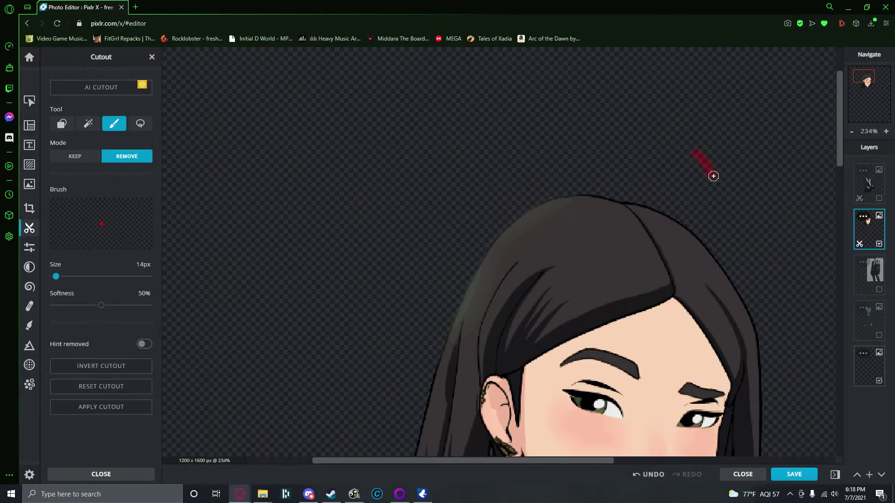
scroll(681, 185, down, 4)
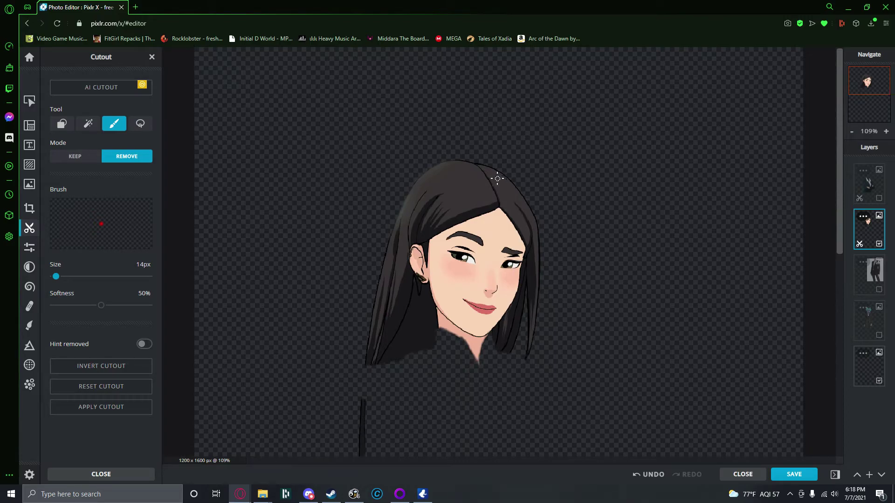
scroll(497, 178, down, 1)
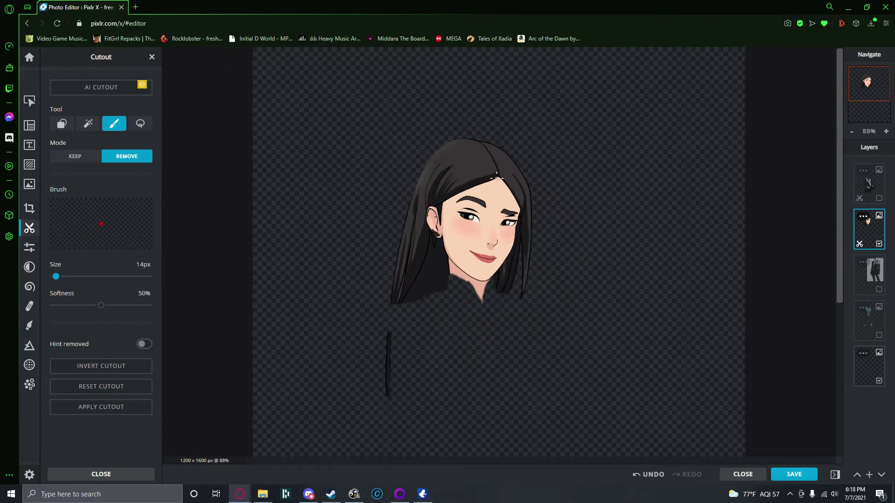
click(879, 199)
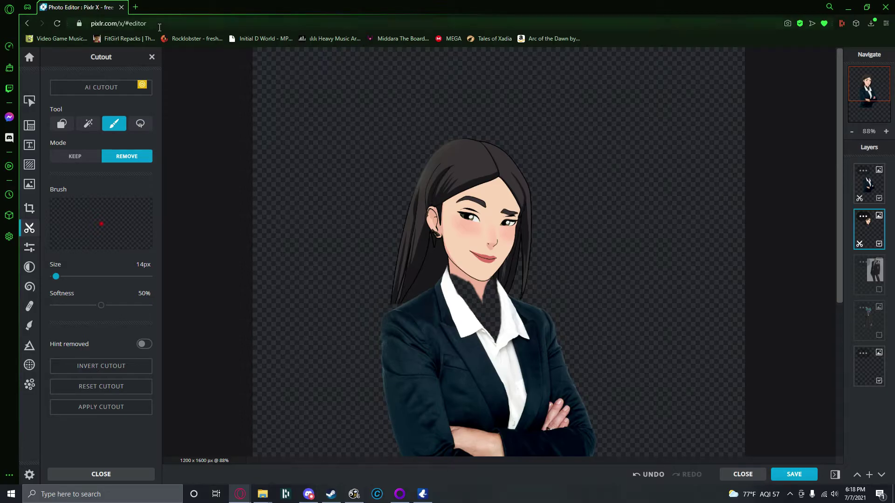
click(29, 101)
drag(489, 146, 486, 152)
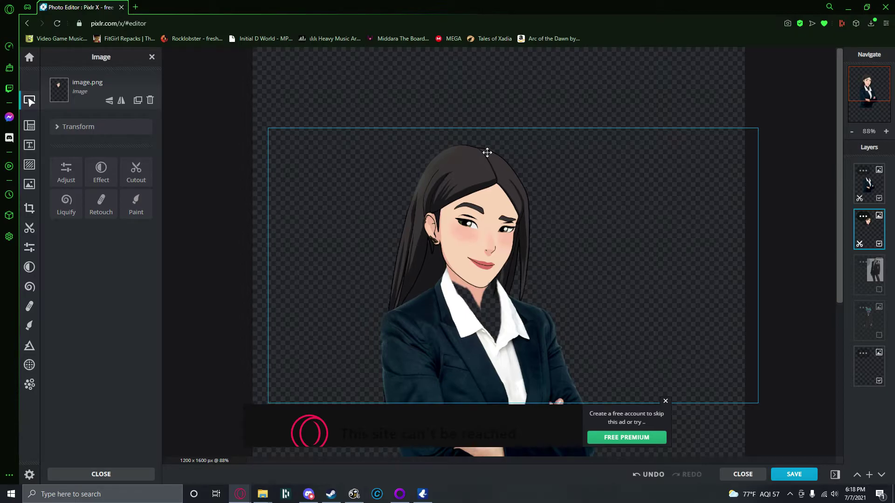
Shift the head slightly up and toward the front of the collar, and select the suit layer
scroll(626, 316, down, 3)
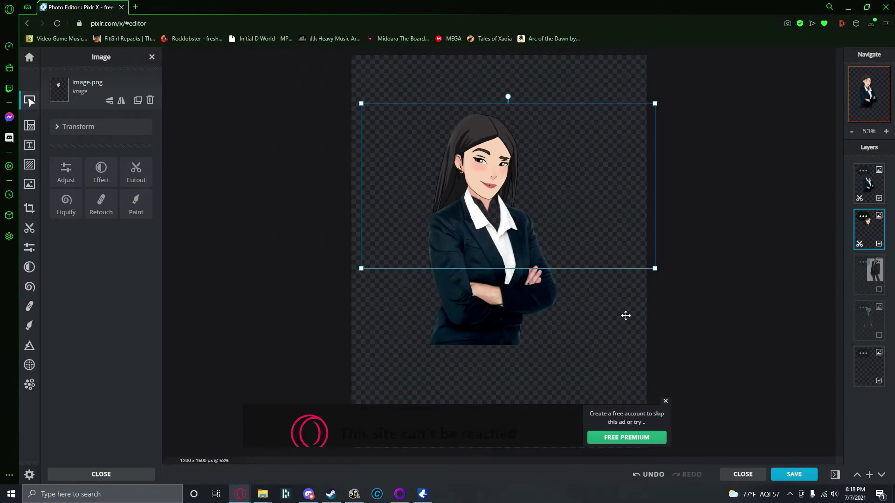
scroll(500, 249, up, 4)
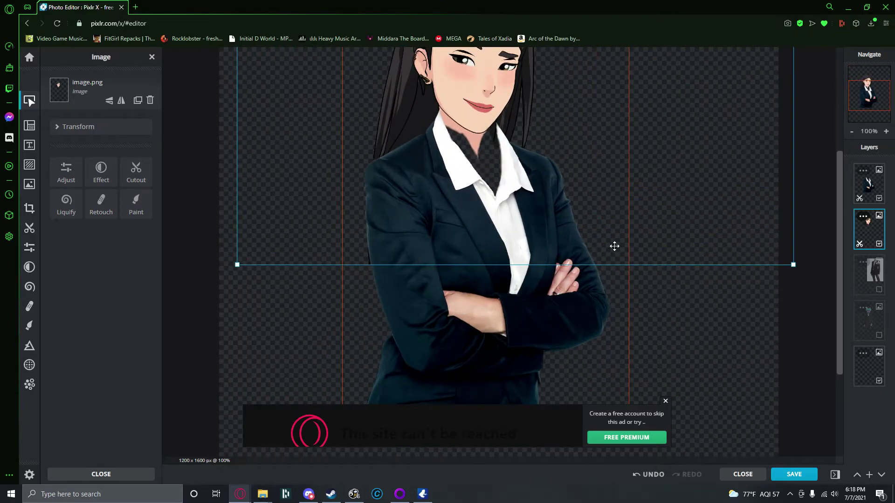
scroll(615, 247, down, 1)
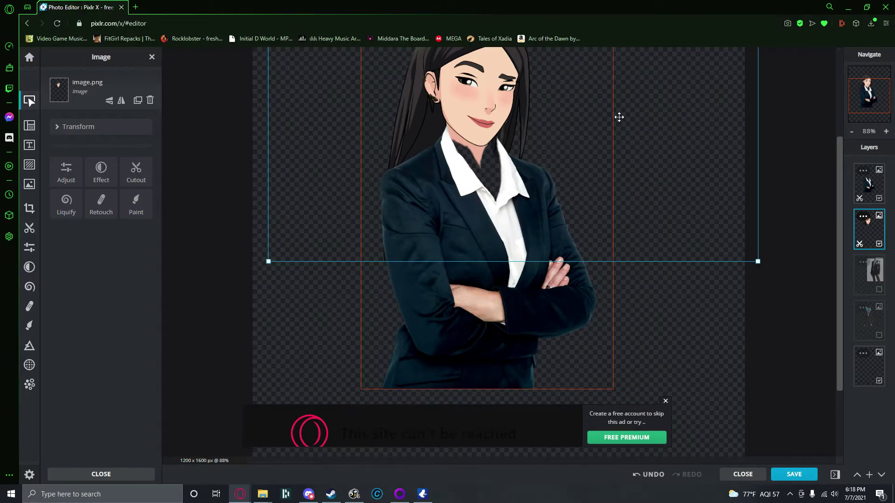
drag(645, 128, 649, 119)
click(493, 285)
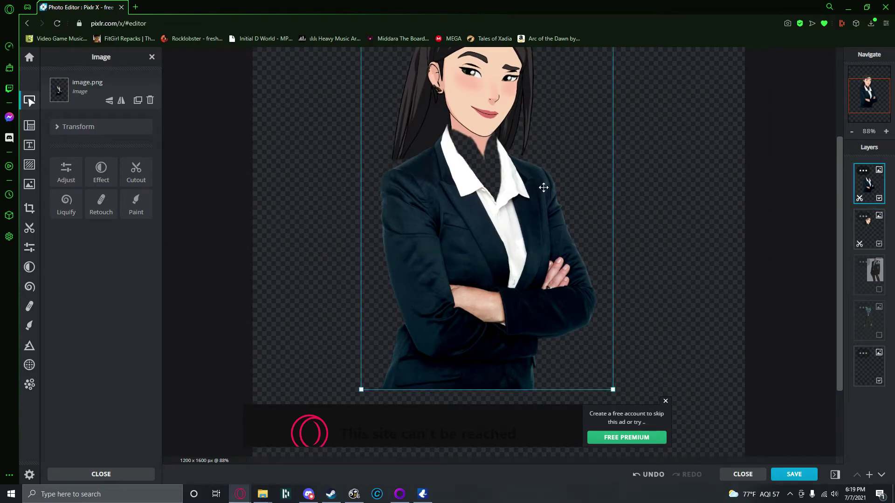
drag(839, 216, 842, 170)
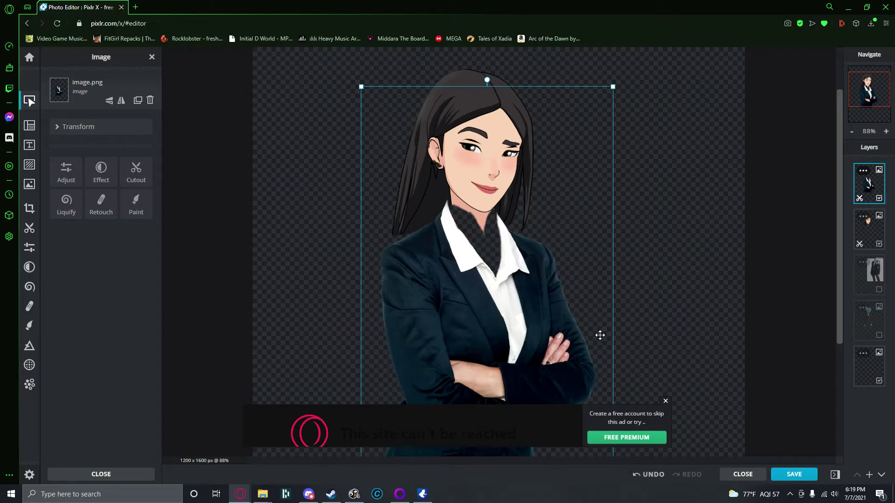
Unlock the suit layer's aspect ratio and narrow the suit to a width of 556 px
scroll(603, 336, down, 3)
scroll(605, 338, up, 2)
drag(838, 212, 841, 172)
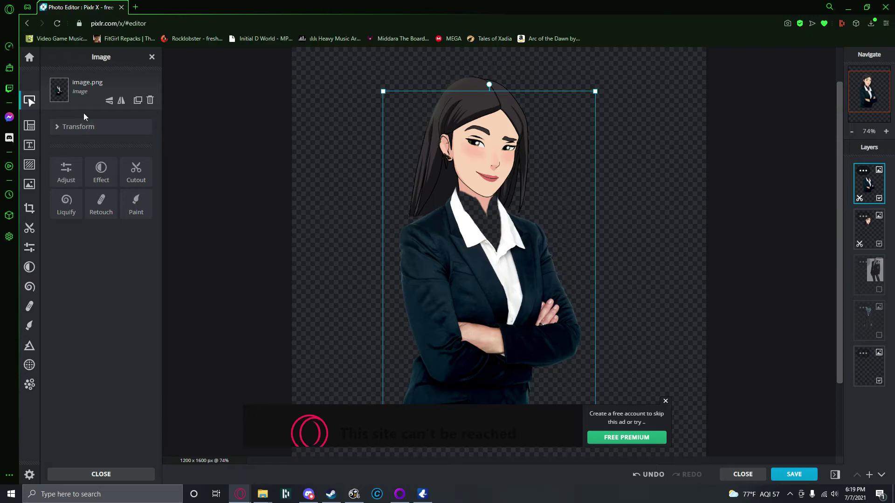
click(68, 127)
click(69, 127)
click(69, 127)
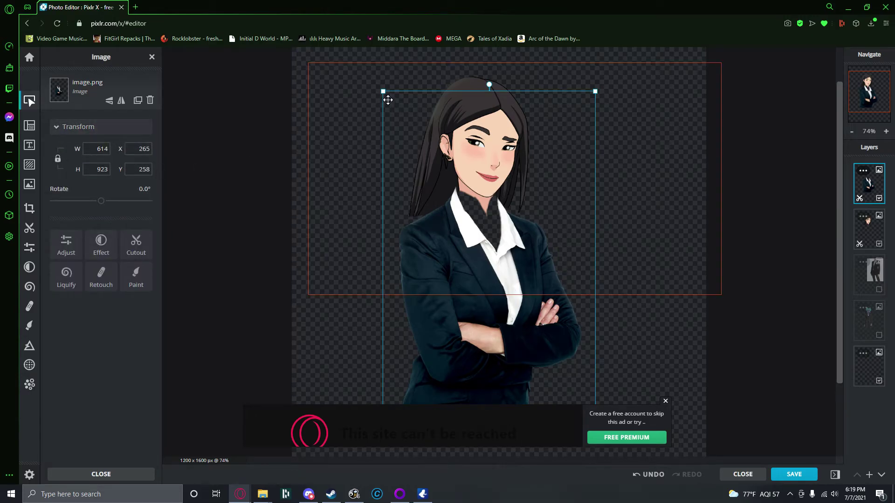
click(60, 158)
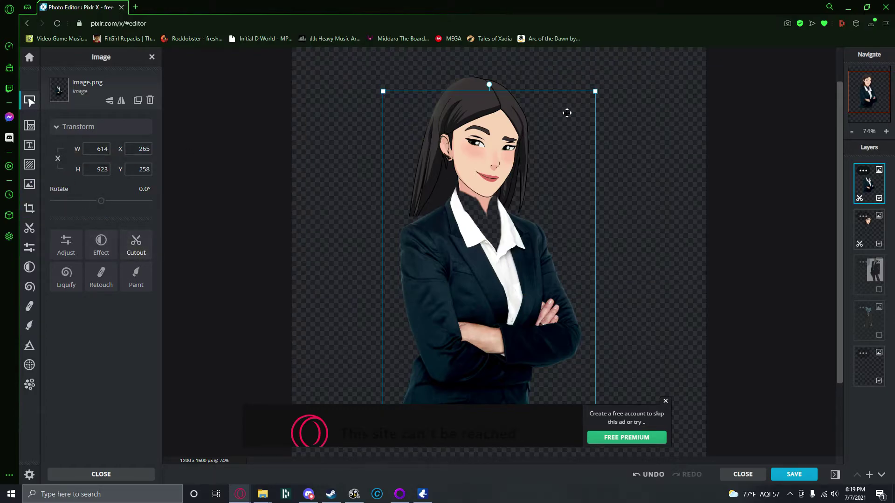
drag(597, 96, 577, 95)
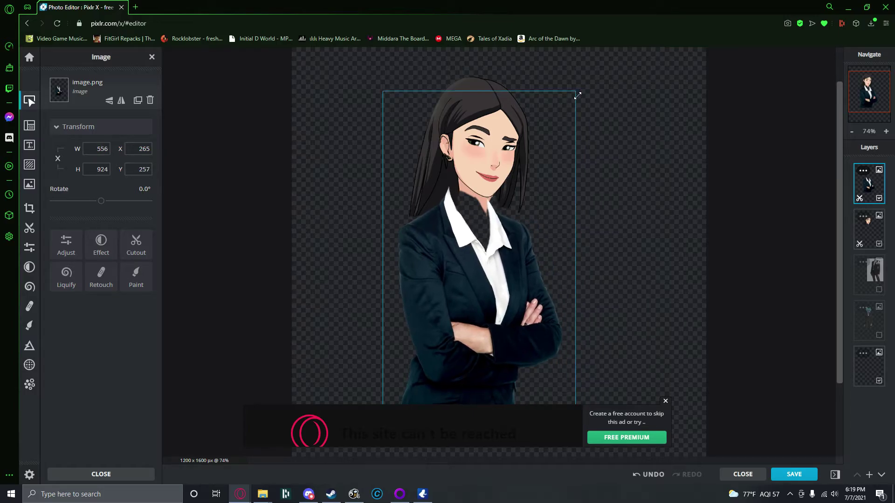
Move the narrowed suit so its collar sits under the chin, at X 293 and Y 252, and deselect it
drag(502, 253, 511, 253)
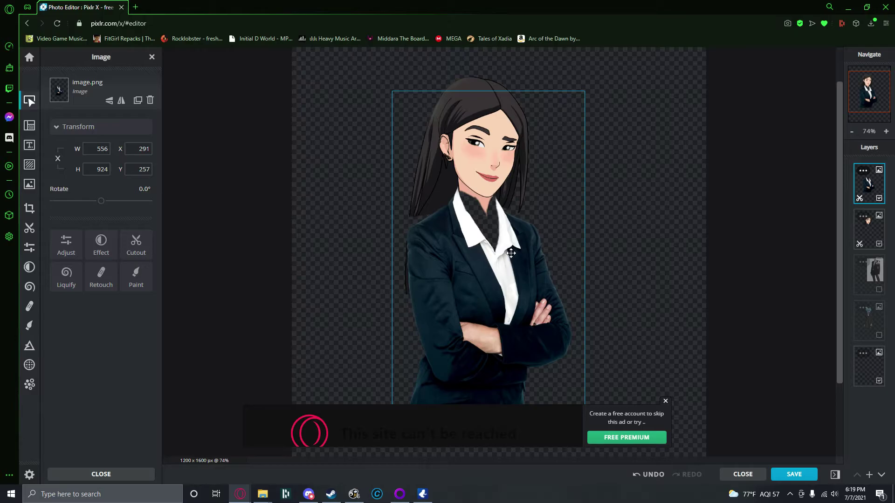
drag(512, 254, 512, 252)
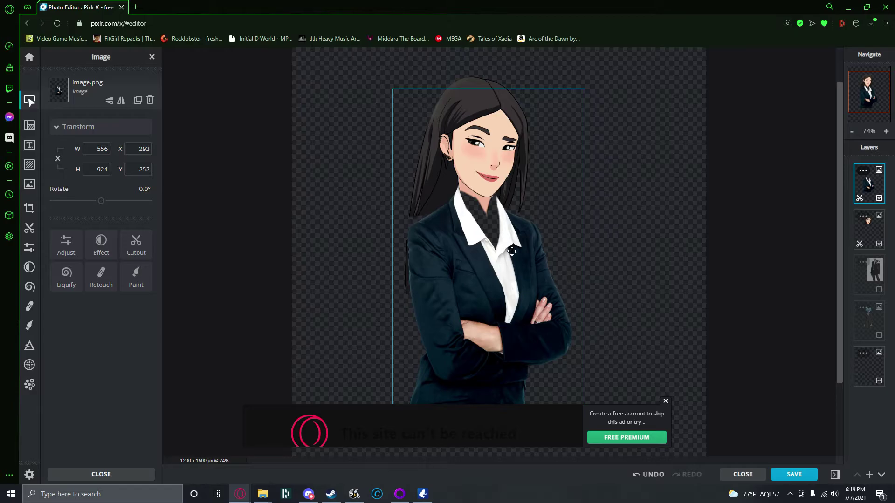
scroll(521, 267, down, 3)
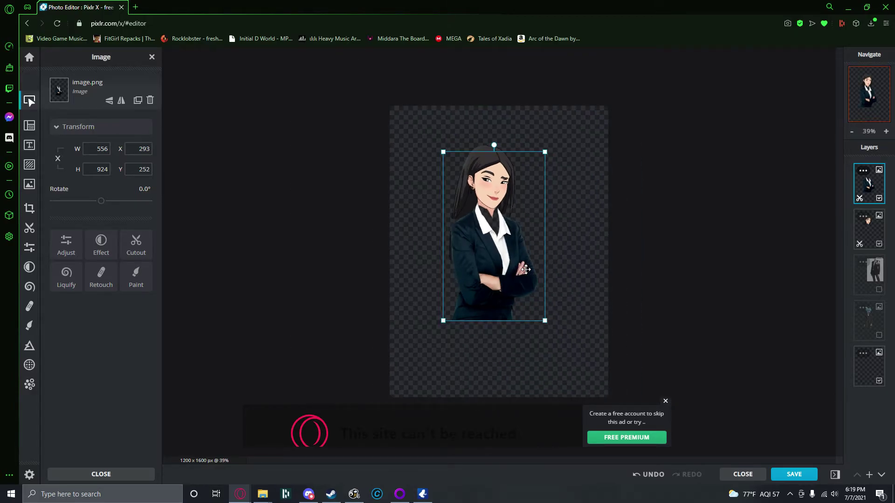
scroll(513, 242, up, 6)
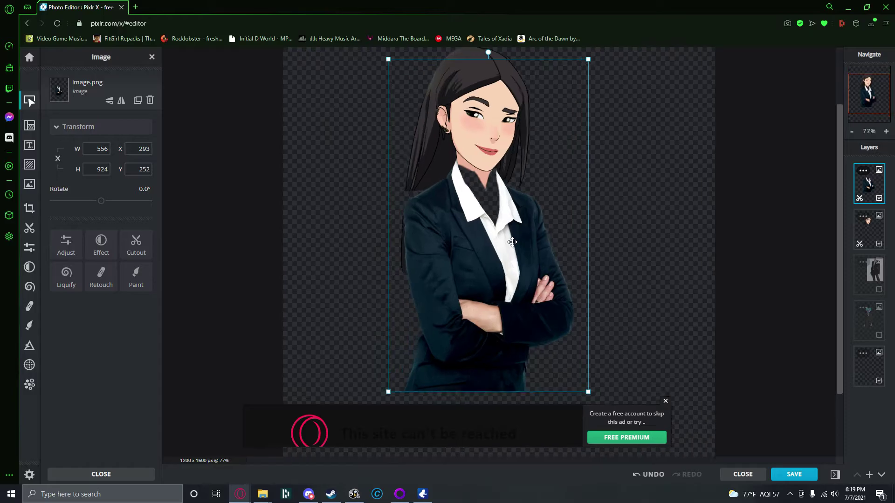
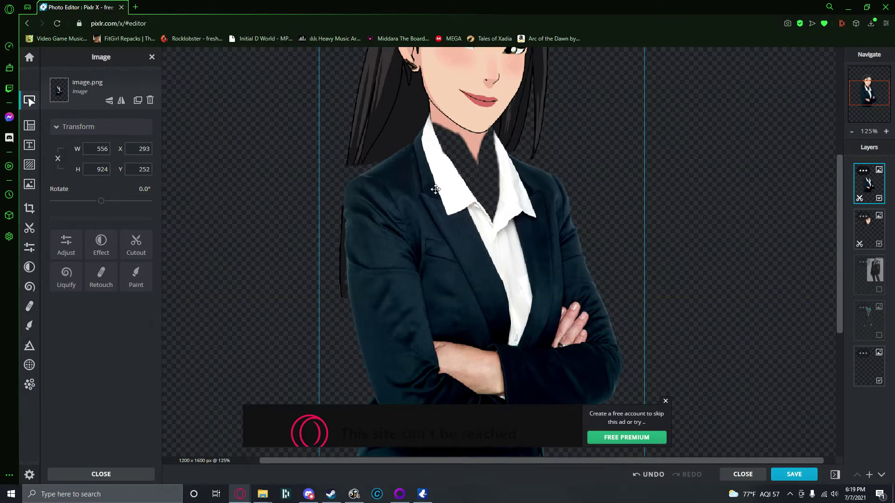
click(725, 332)
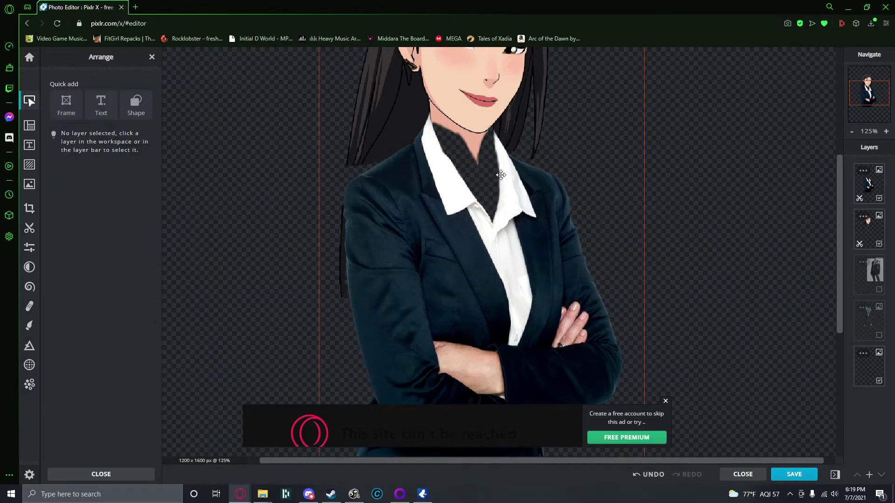
scroll(486, 172, down, 3)
scroll(486, 172, down, 1)
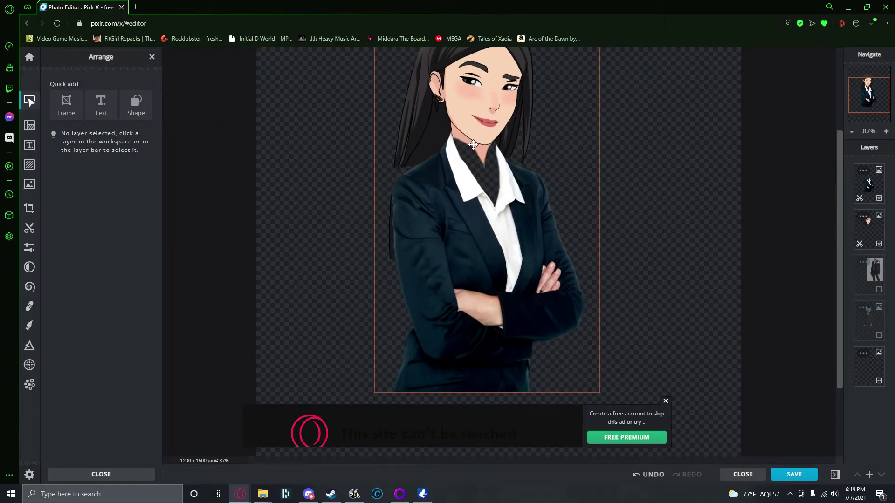
scroll(473, 144, up, 5)
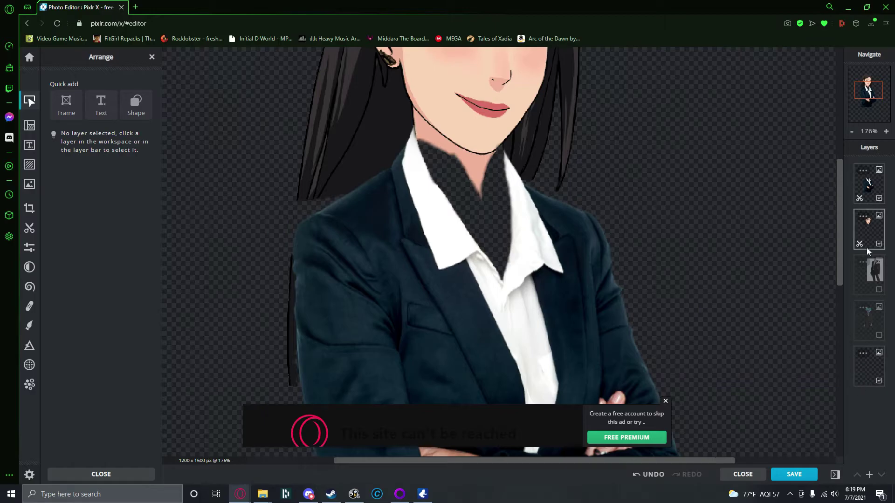
Move the empty layer up the stack so it lies between the suit layer and the head layer
click(866, 379)
drag(867, 379, 878, 286)
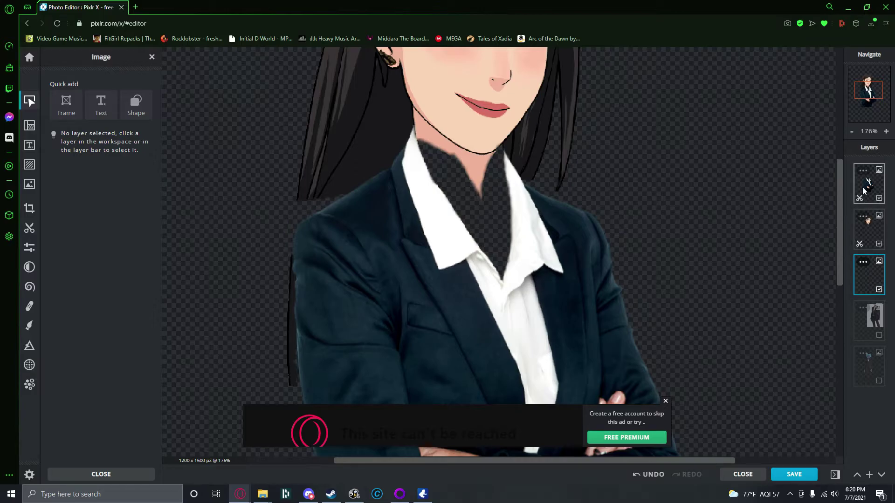
drag(868, 184, 889, 190)
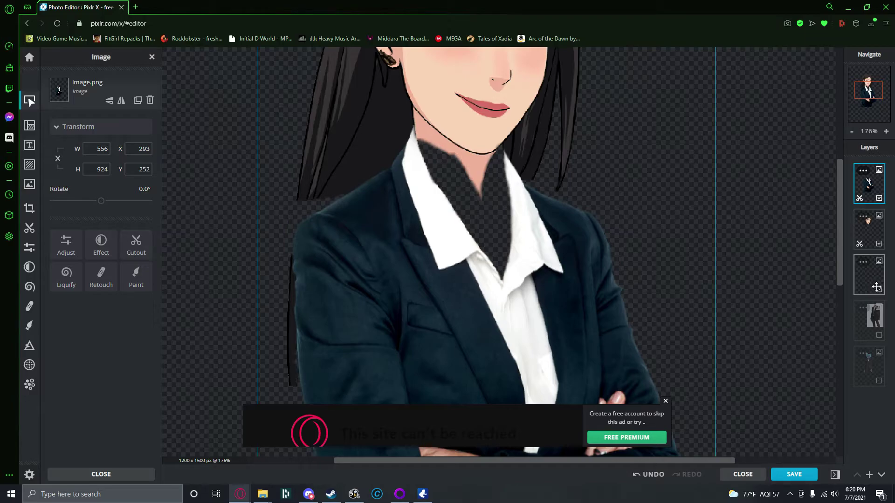
drag(876, 287, 870, 232)
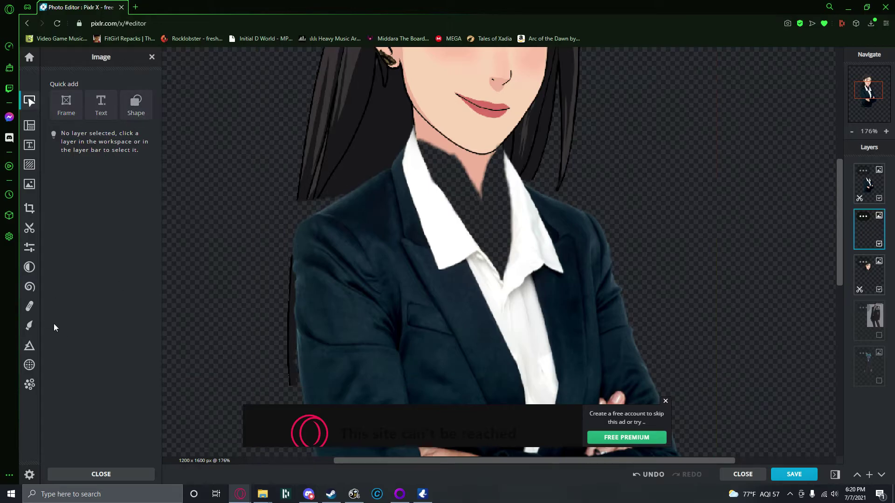
Fill the neck gap inside the collar on the empty layer with sampled skin color #F0B29A, using a 34 px brush
click(29, 326)
click(74, 317)
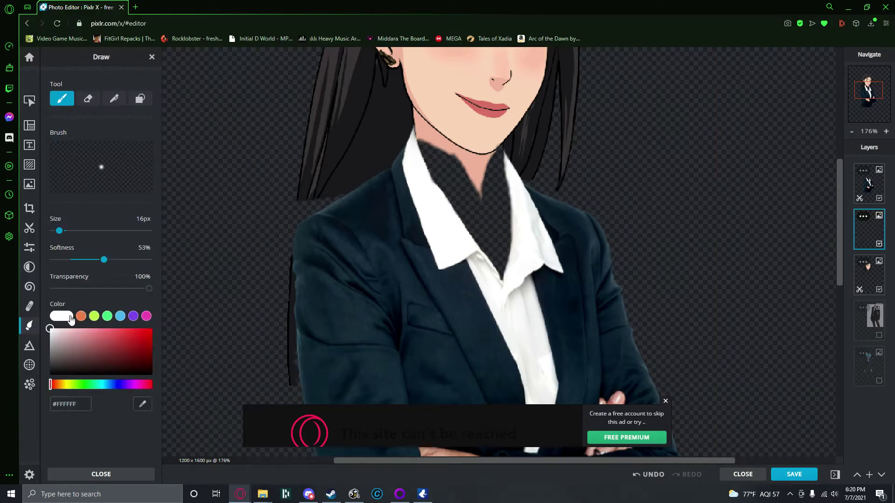
click(142, 404)
click(489, 148)
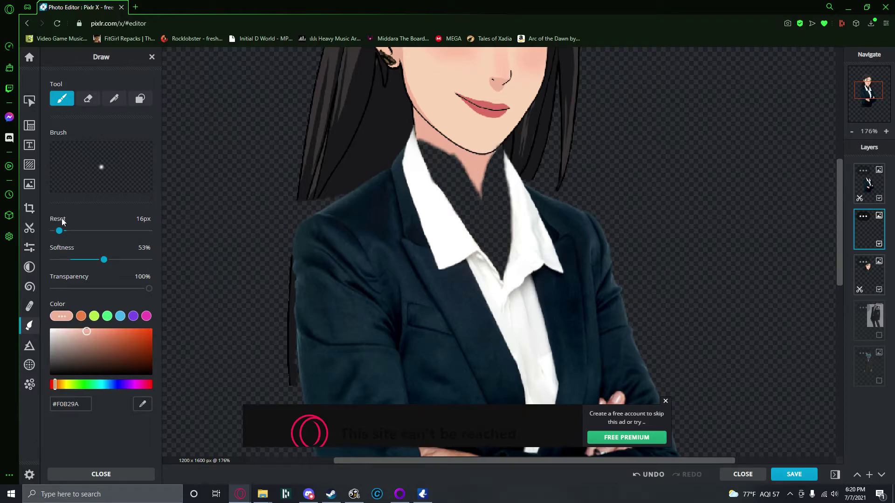
drag(59, 230, 67, 231)
mouse_move(449, 192)
mouse_down()
mouse_move(477, 197)
mouse_move(464, 188)
mouse_move(500, 256)
mouse_move(498, 286)
mouse_move(484, 267)
mouse_move(487, 182)
mouse_move(477, 173)
mouse_move(484, 208)
mouse_move(464, 167)
mouse_move(454, 168)
mouse_move(431, 138)
mouse_move(420, 147)
mouse_move(419, 131)
mouse_move(431, 141)
mouse_move(436, 181)
mouse_move(471, 228)
mouse_move(459, 218)
mouse_move(487, 188)
mouse_move(512, 202)
mouse_move(486, 160)
mouse_move(494, 156)
mouse_move(498, 177)
mouse_move(494, 150)
mouse_up()
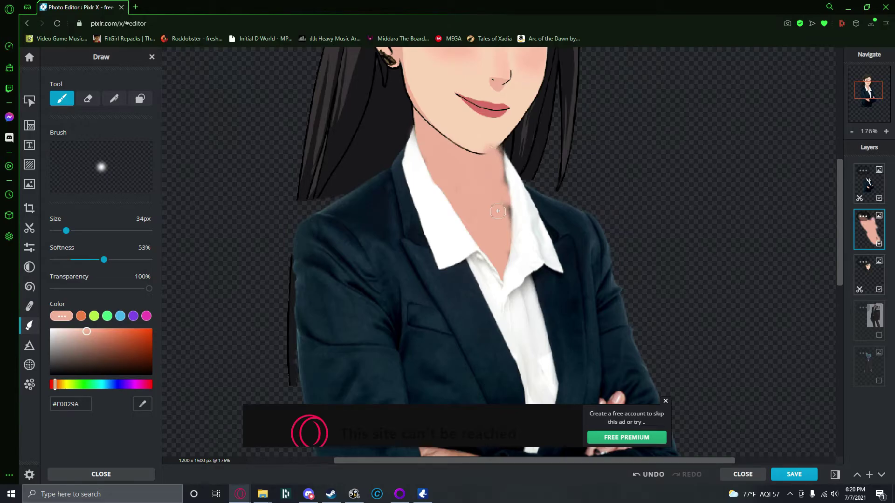
mouse_move(499, 149)
mouse_down()
mouse_move(495, 173)
mouse_move(492, 144)
mouse_move(505, 269)
mouse_move(503, 220)
mouse_up()
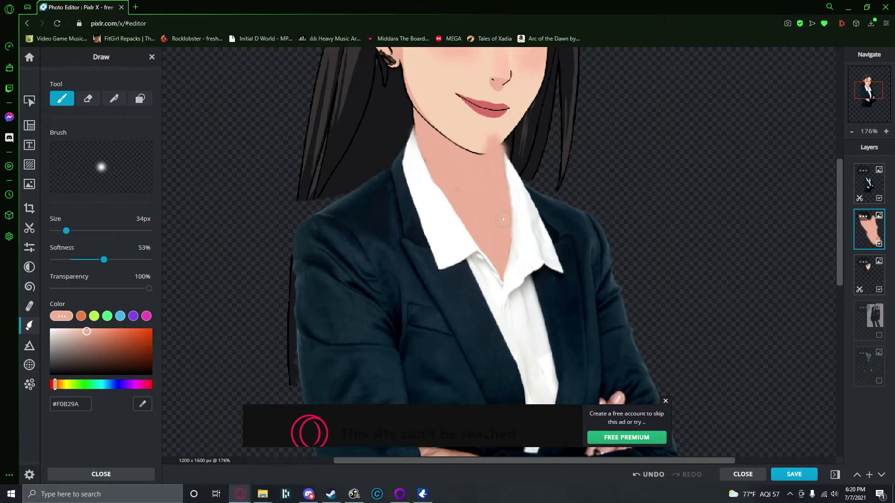
Move the head layer above the neck paint and remove its old neck lines and specks with a rectangular shape cutout
drag(876, 283, 879, 233)
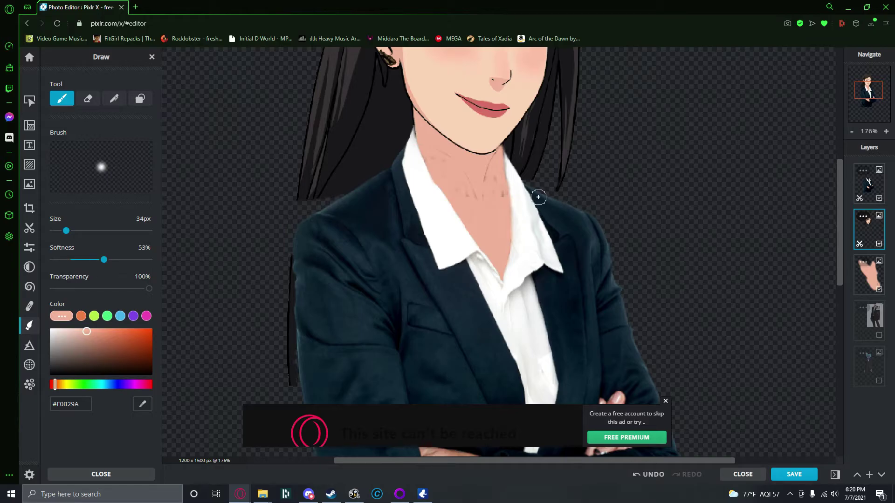
scroll(441, 186, up, 5)
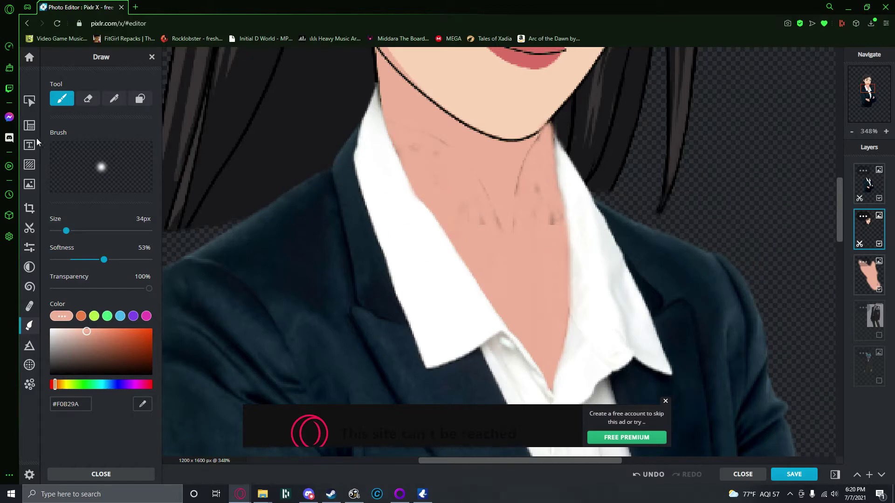
click(30, 101)
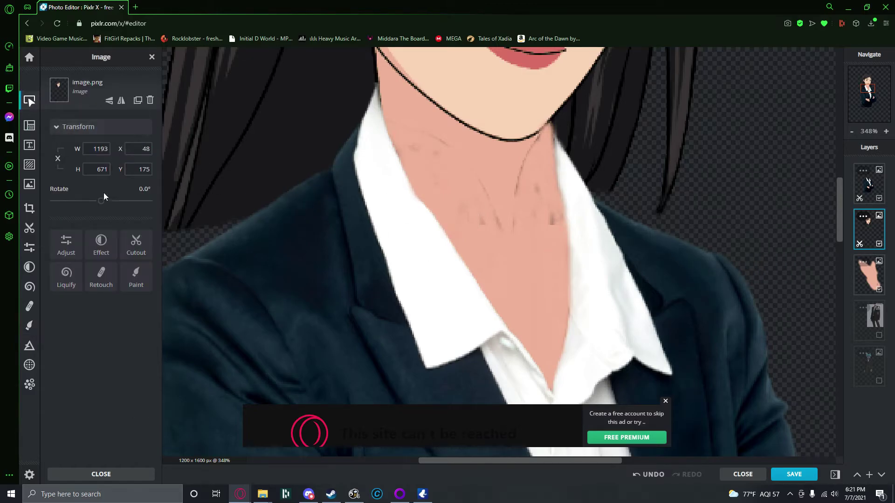
click(136, 242)
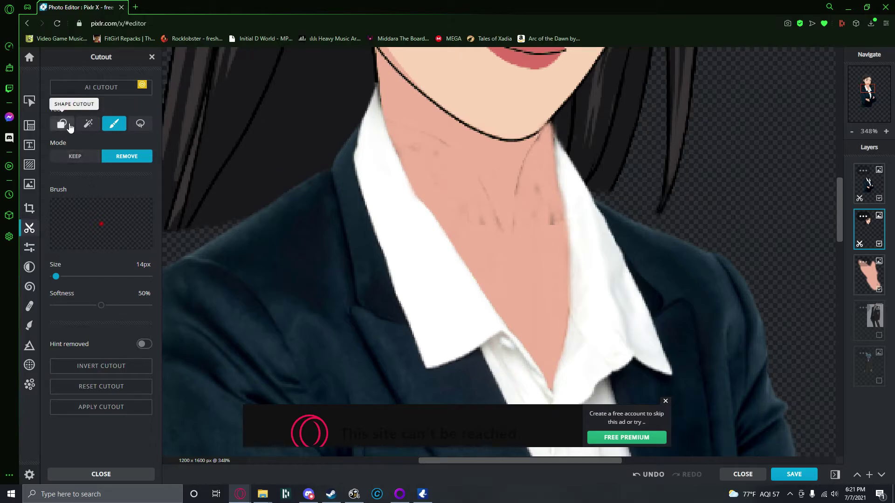
click(62, 123)
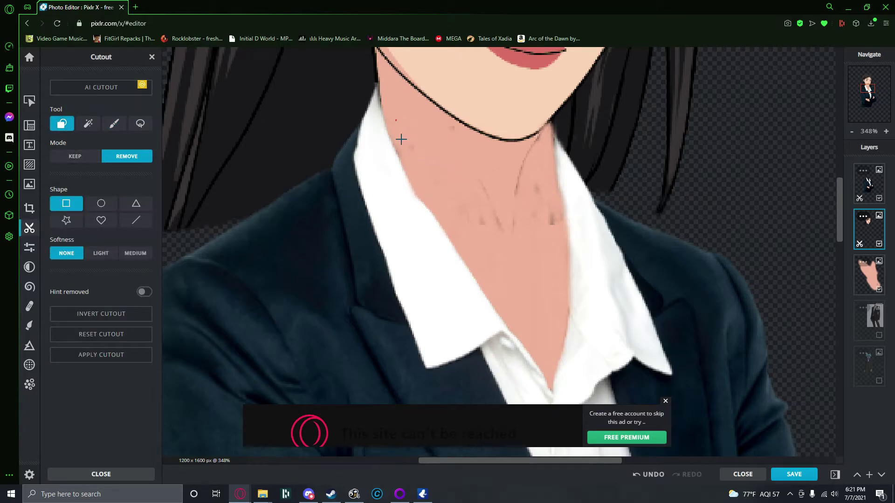
drag(427, 126, 444, 138)
drag(428, 120, 469, 151)
drag(509, 235, 572, 249)
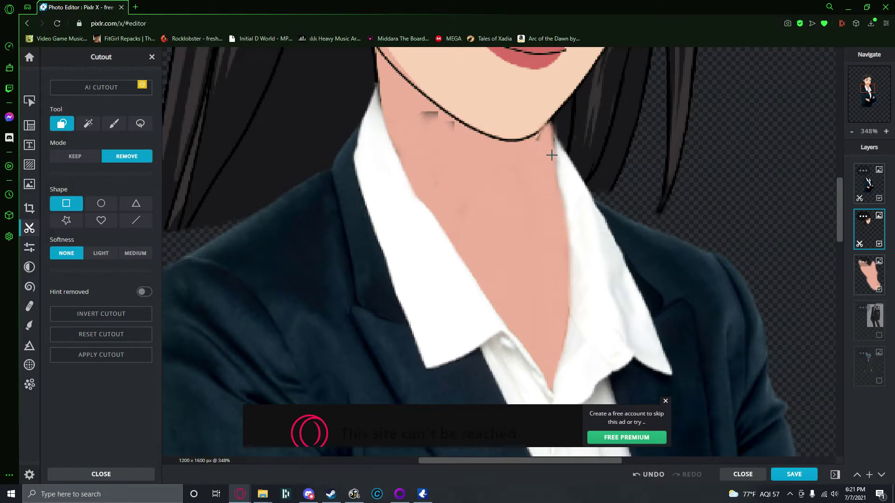
drag(535, 137, 544, 141)
Paint over the dark smudges under the jaw on the neck paint layer with sampled skin color #F0B09A
click(871, 278)
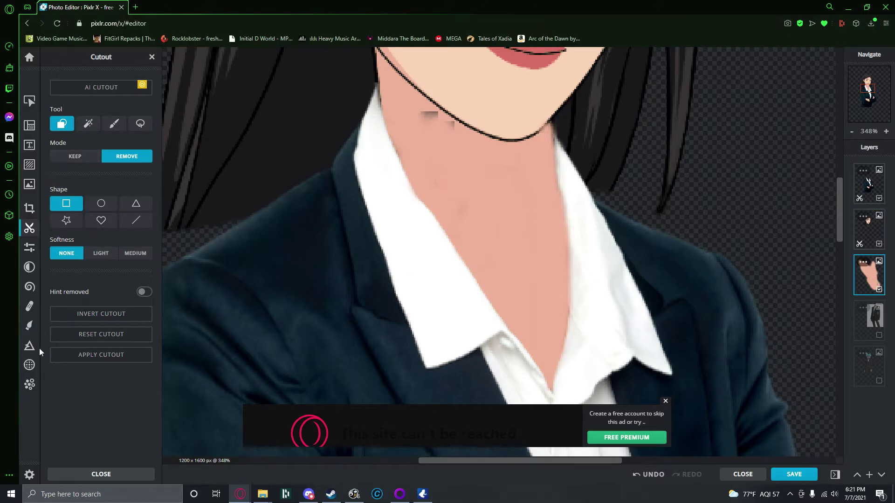
click(30, 325)
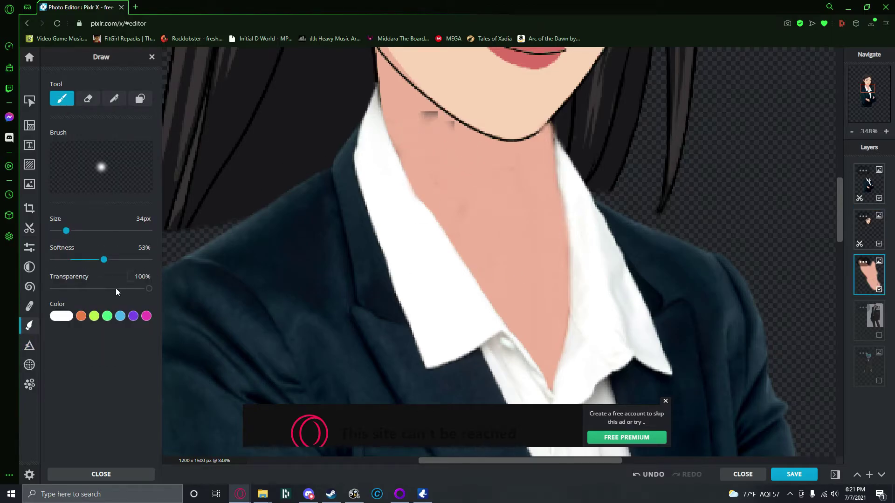
click(62, 316)
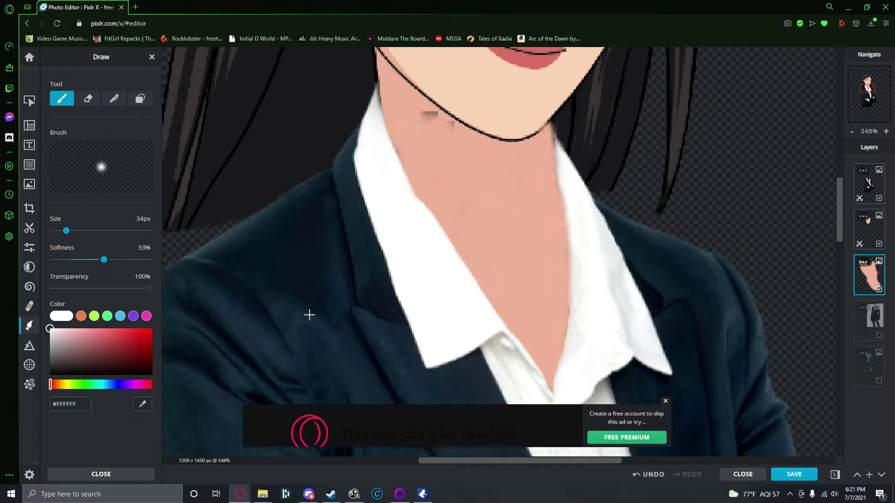
alt+click(436, 119)
drag(425, 118, 438, 129)
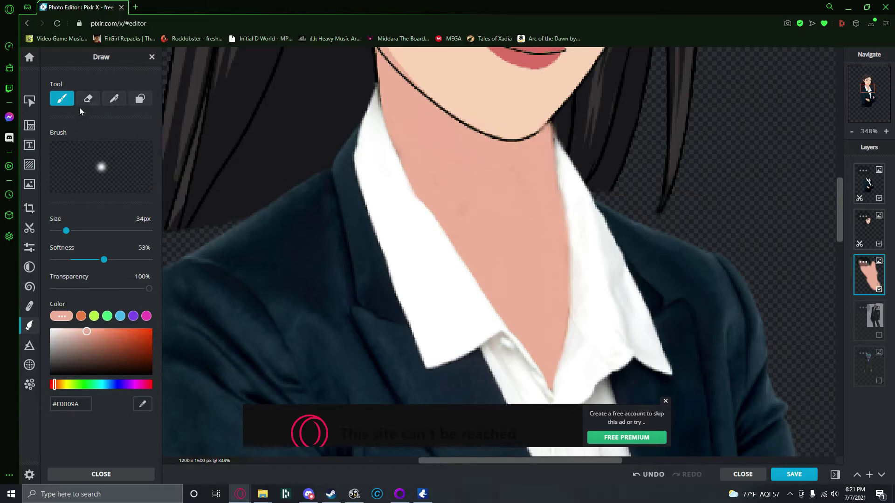
Paint the lower neck and chest with the lighter face color #FBD4B8, keeping the darker shadow under the chin
click(142, 403)
click(479, 106)
mouse_move(410, 187)
mouse_down()
mouse_move(519, 247)
mouse_move(460, 215)
mouse_move(535, 240)
mouse_move(537, 211)
mouse_move(556, 253)
mouse_move(529, 291)
mouse_move(567, 220)
mouse_move(560, 319)
mouse_move(495, 262)
mouse_move(525, 295)
mouse_move(518, 315)
mouse_move(490, 318)
mouse_move(560, 382)
mouse_move(548, 386)
mouse_move(566, 303)
mouse_up()
scroll(530, 309, down, 5)
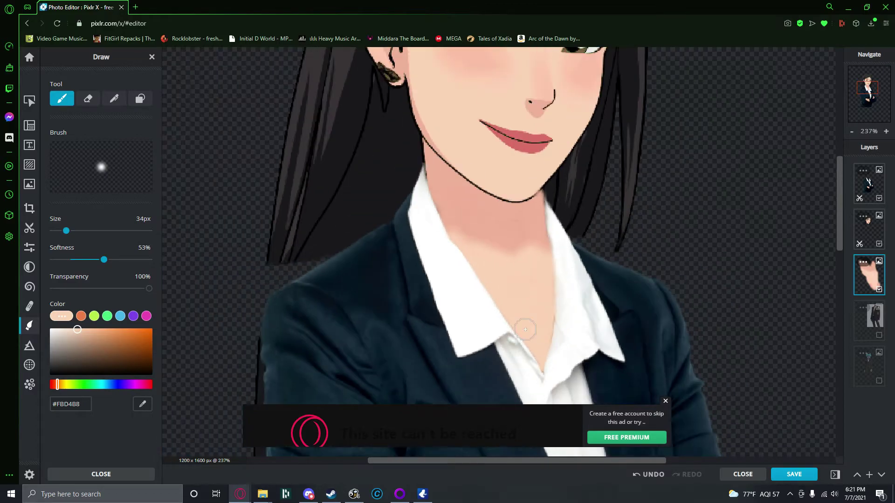
mouse_move(498, 288)
mouse_down()
mouse_move(470, 267)
mouse_move(513, 287)
mouse_move(471, 258)
mouse_move(523, 290)
mouse_move(520, 281)
mouse_move(545, 268)
mouse_move(534, 291)
mouse_move(542, 335)
mouse_move(543, 325)
mouse_move(536, 346)
mouse_up()
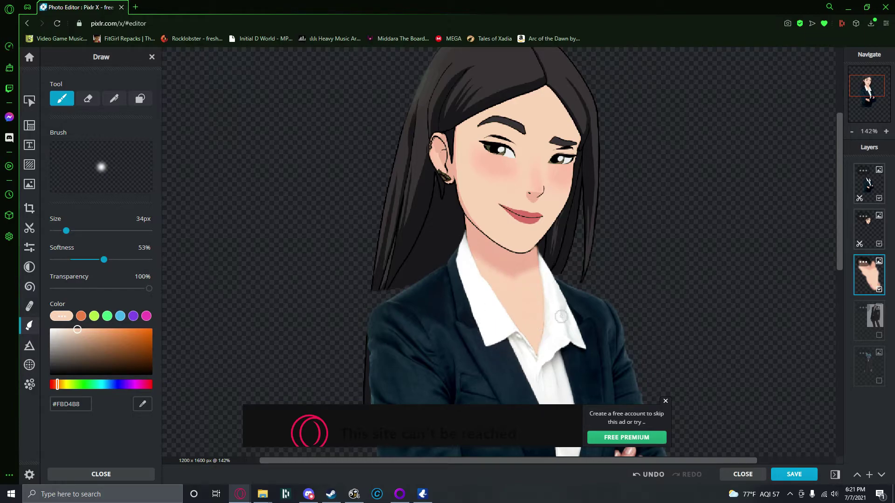
Paint a small shadow at the bottom of the collar opening with sampled color #F1B09A and an 11 px brush
scroll(536, 346, up, 5)
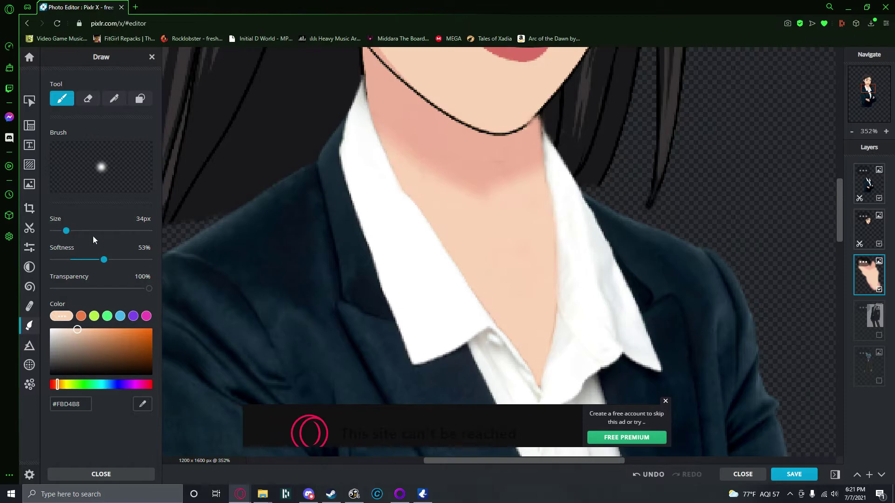
click(143, 404)
click(455, 196)
drag(66, 231, 57, 231)
drag(533, 363, 540, 388)
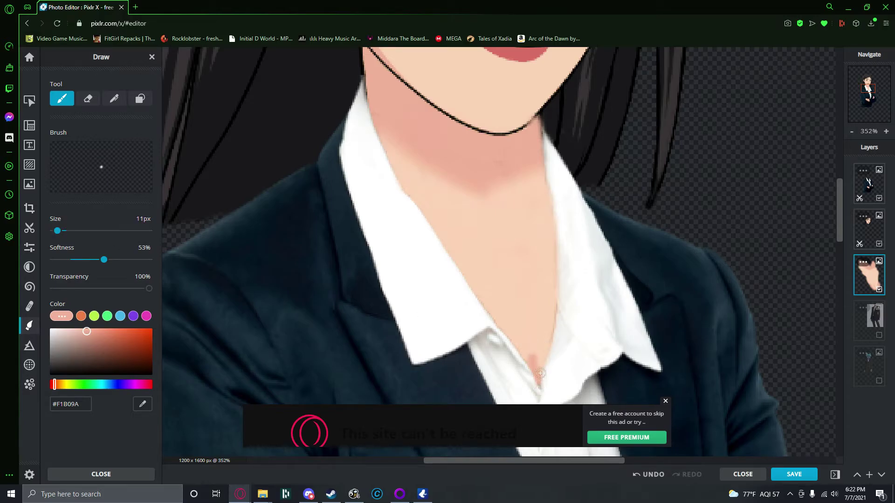
scroll(204, 237, down, 5)
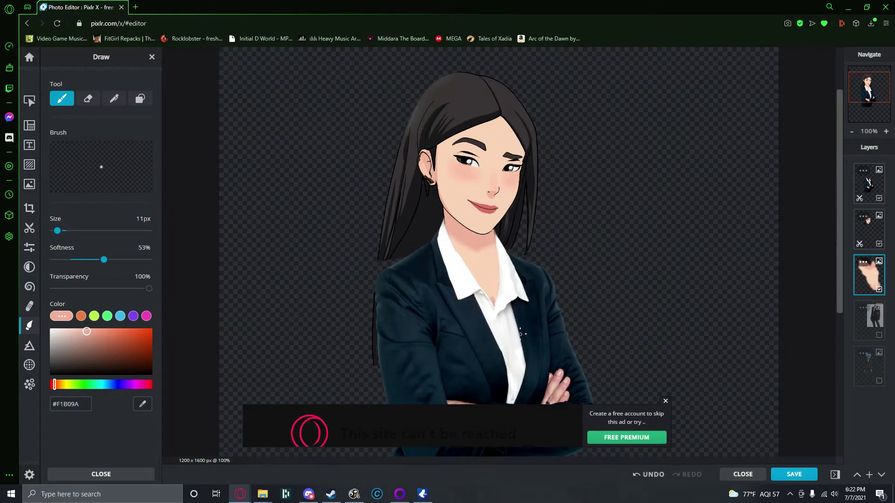
scroll(501, 329, up, 5)
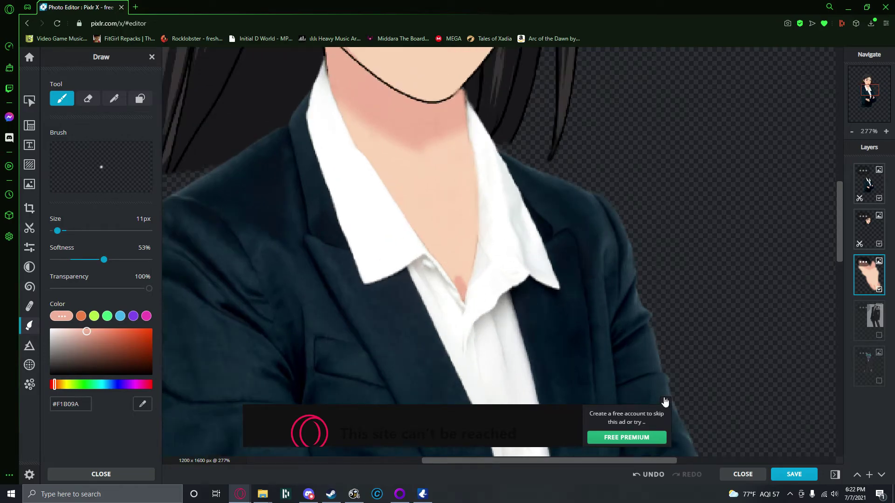
Undo the shadow strokes in the collar opening and repaint them with the brush transparency at 55%
click(665, 402)
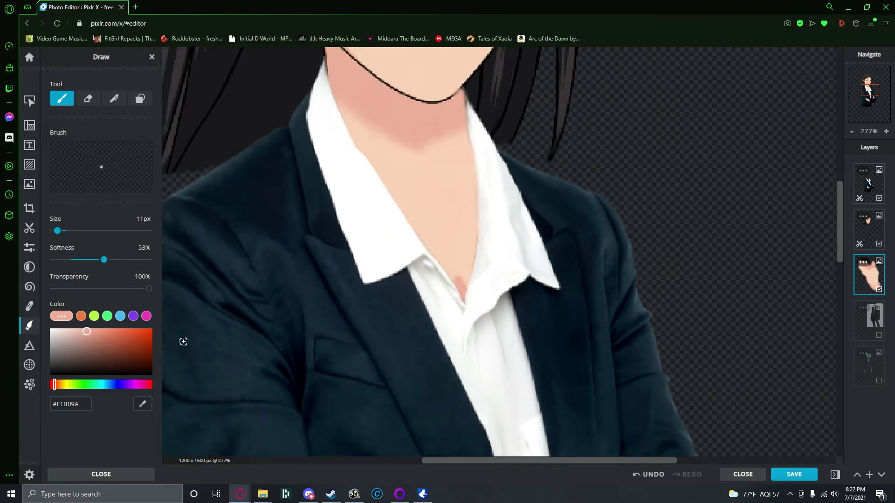
key(ctrl+z)
key(ctrl+z)
key(ctrl+z)
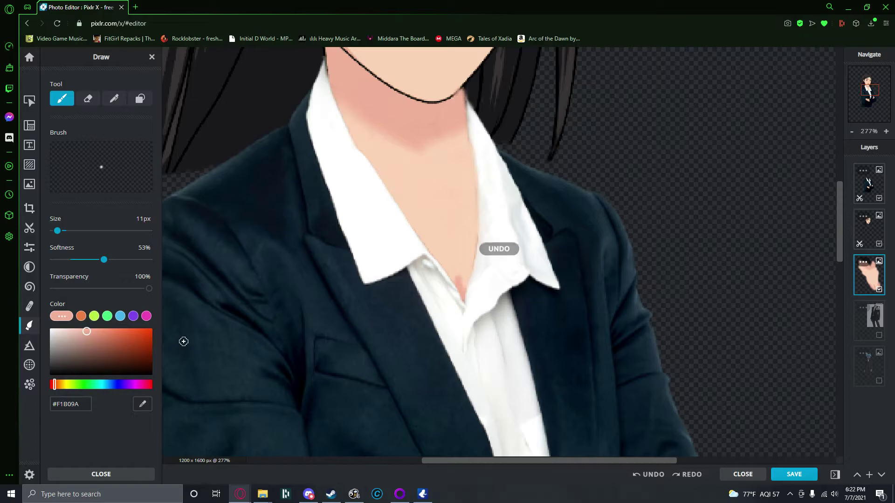
drag(150, 288, 106, 289)
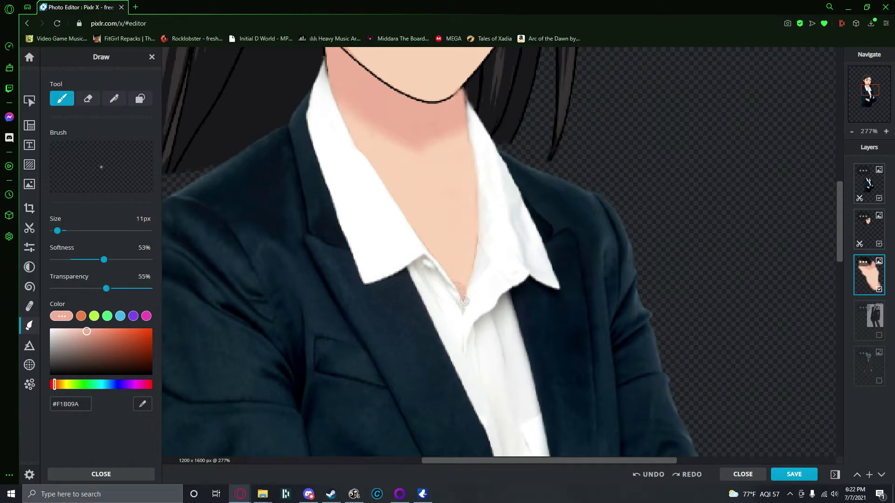
mouse_move(461, 284)
mouse_down()
mouse_move(467, 310)
mouse_move(462, 288)
mouse_up()
scroll(470, 305, down, 5)
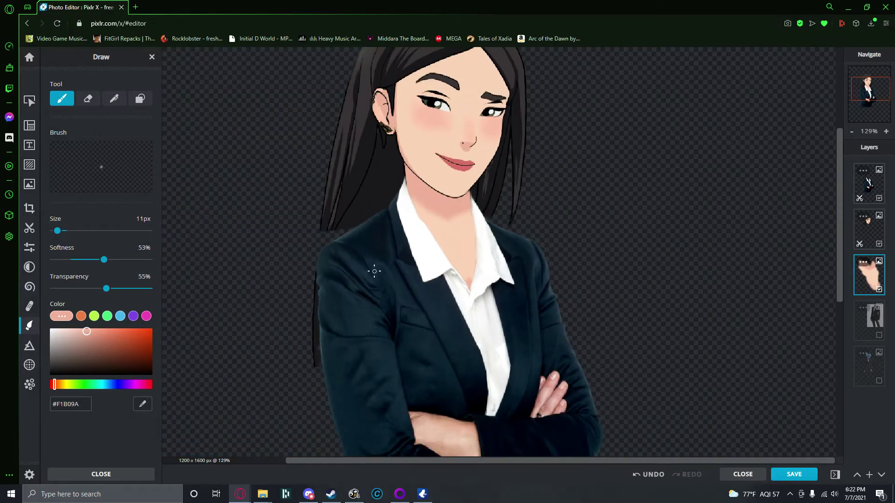
scroll(500, 288, up, 6)
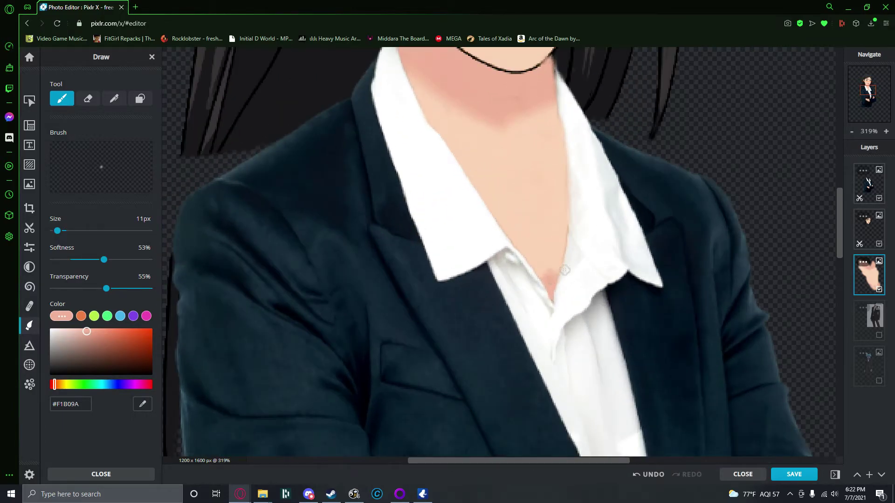
scroll(611, 317, down, 6)
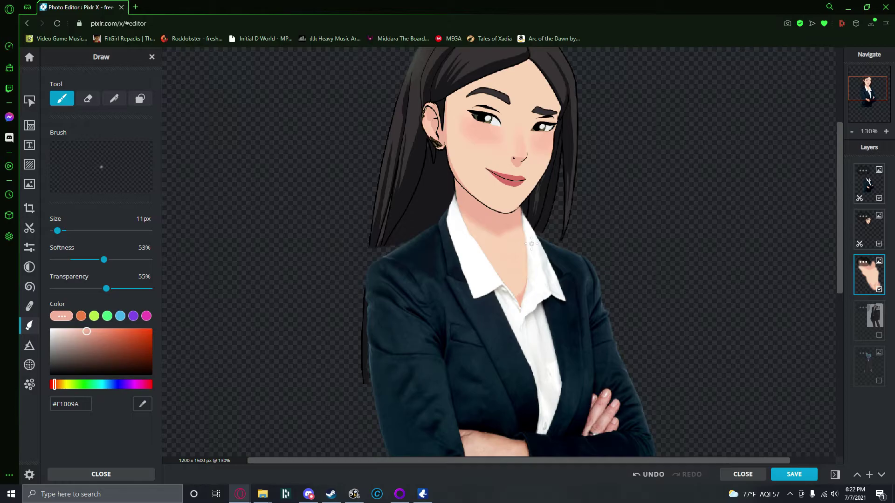
On the head layer, clone-stamp hair over the cut-off hair ends above the shoulder
scroll(510, 258, down, 3)
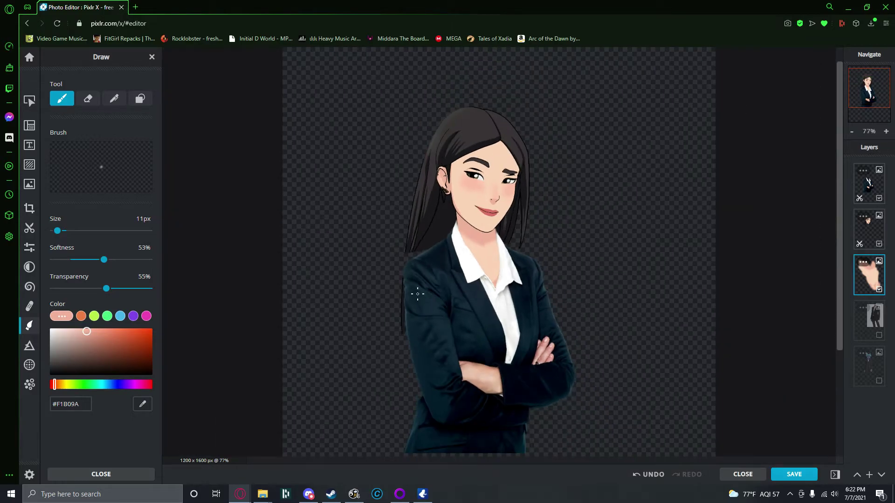
scroll(421, 274, up, 3)
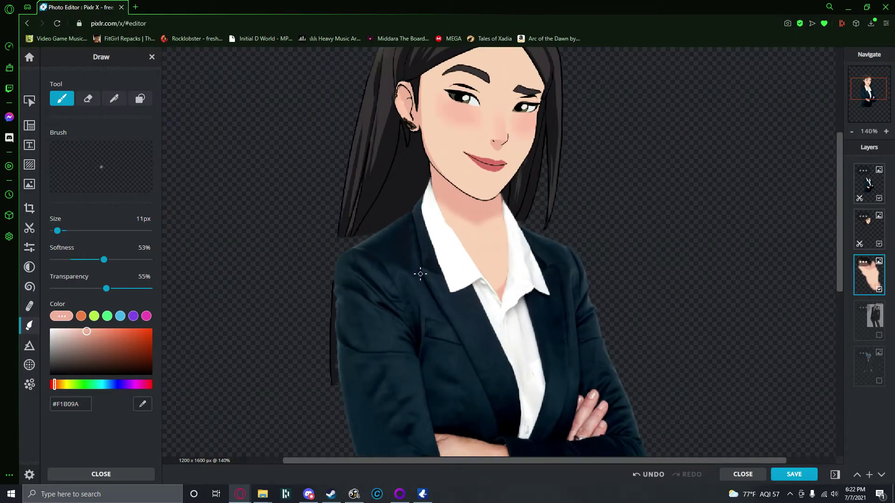
scroll(420, 274, up, 4)
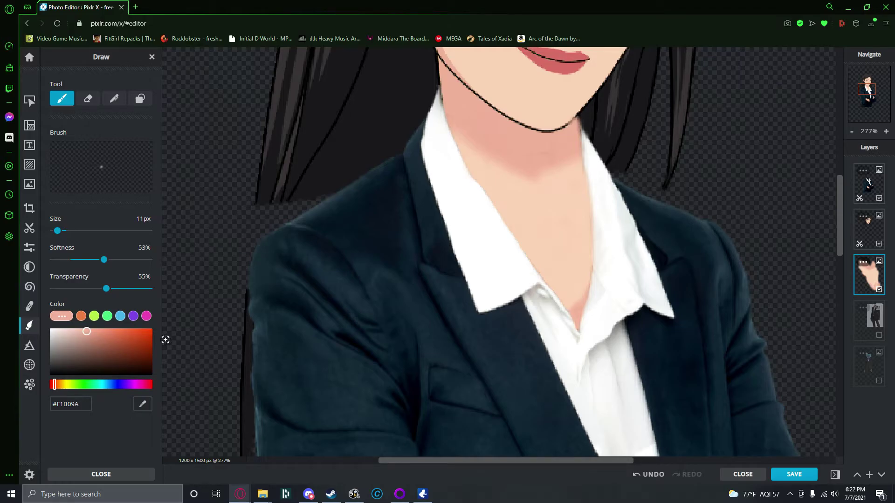
click(31, 306)
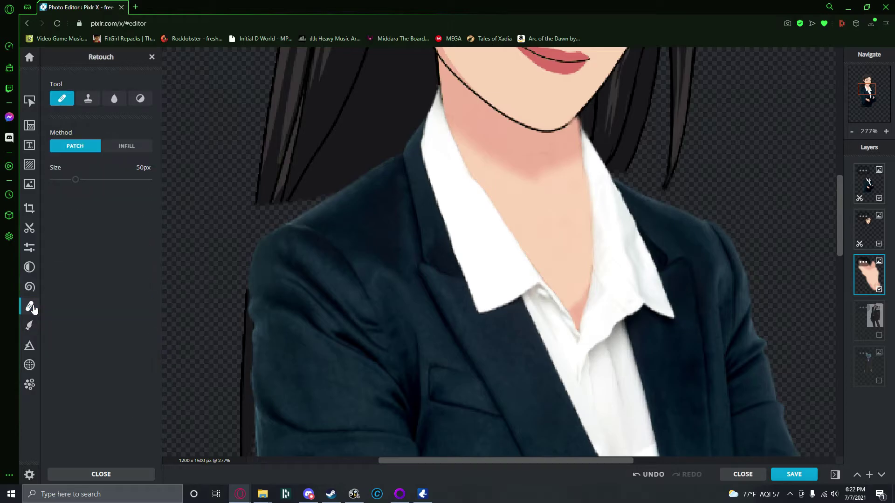
click(88, 98)
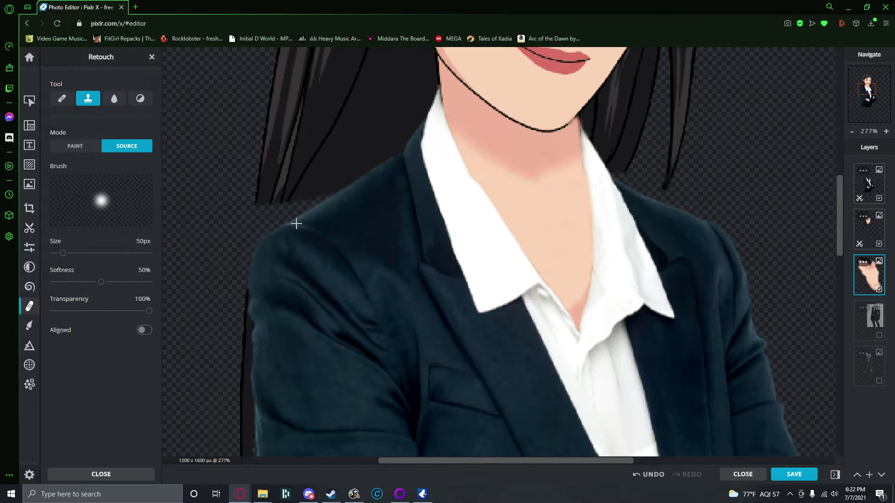
click(262, 200)
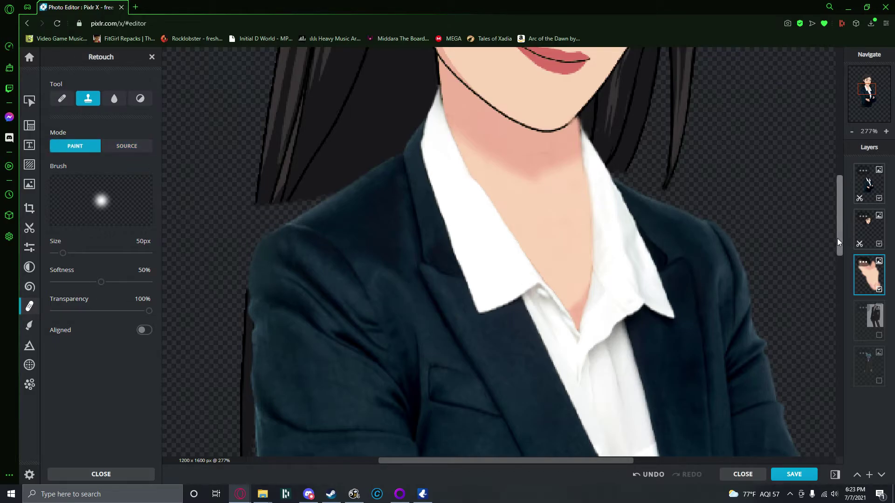
click(867, 236)
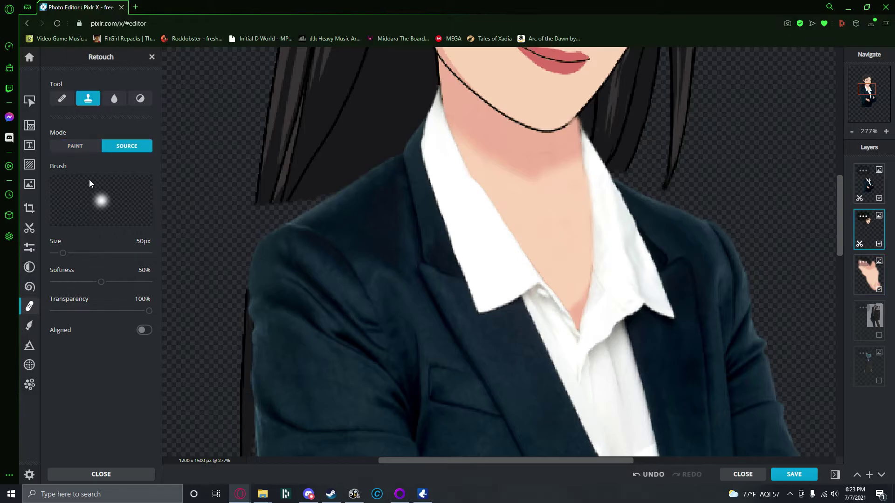
click(269, 200)
mouse_move(265, 232)
mouse_down()
mouse_move(262, 211)
mouse_move(259, 242)
mouse_move(263, 205)
mouse_move(250, 277)
mouse_move(258, 202)
mouse_move(247, 282)
mouse_move(277, 209)
mouse_move(268, 249)
mouse_move(289, 217)
mouse_move(319, 199)
mouse_move(298, 228)
mouse_up()
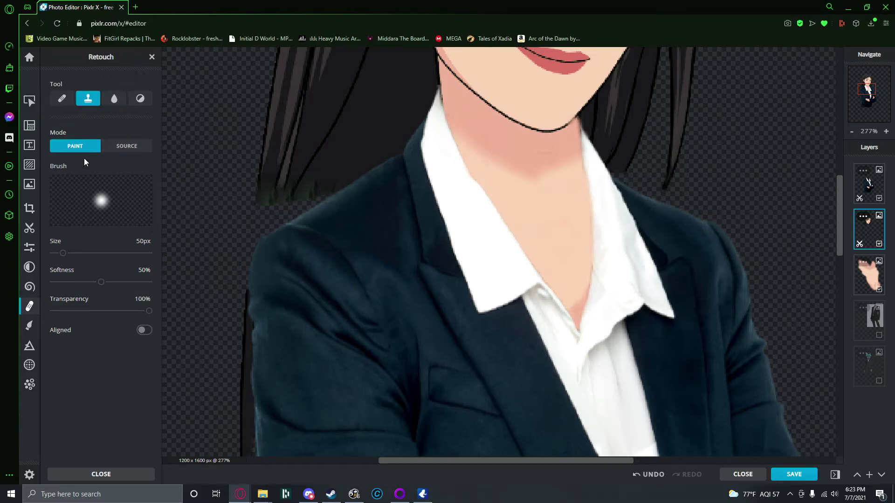
Restore the cut-away part of the head layer above and beside the shoulder with an 82 px Keep cutout brush
click(30, 101)
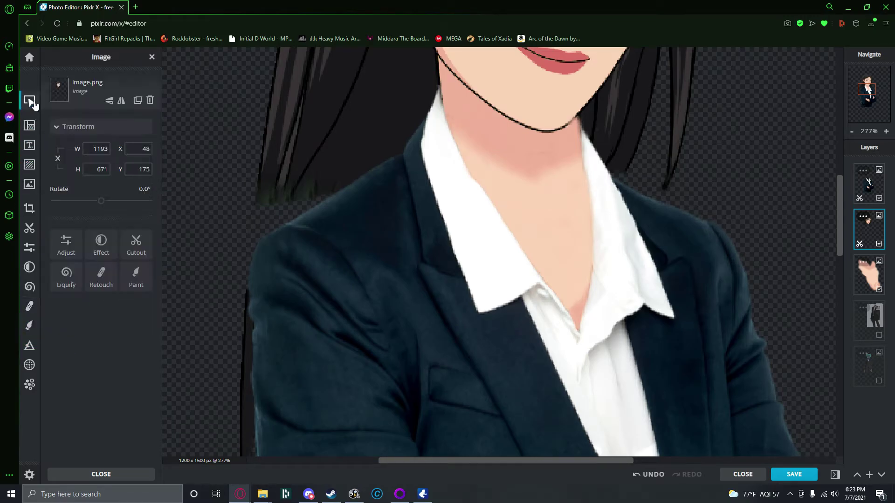
click(78, 131)
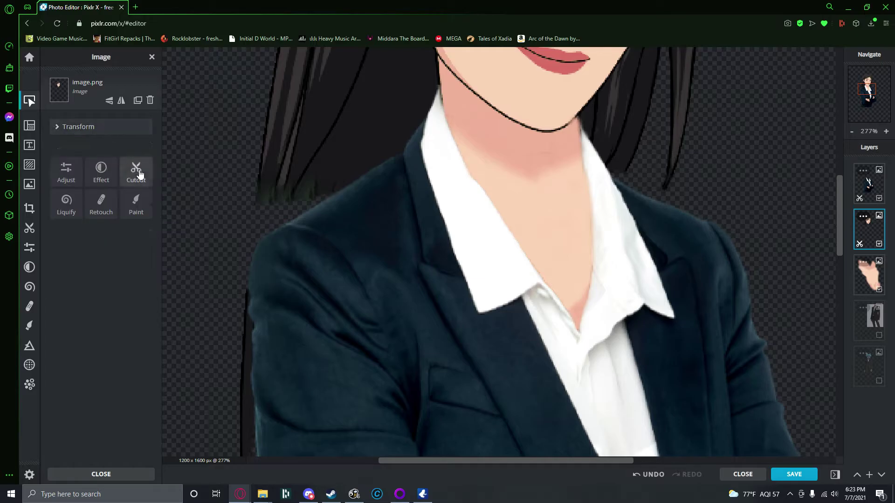
click(136, 174)
click(88, 123)
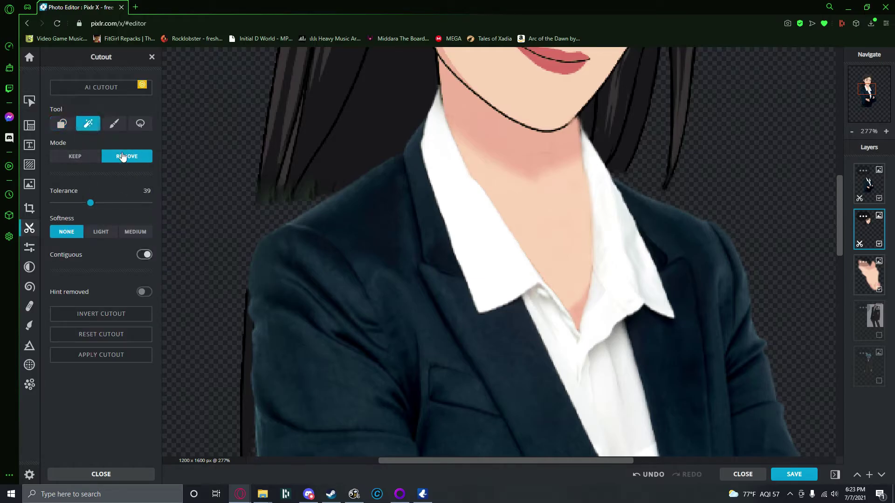
click(90, 158)
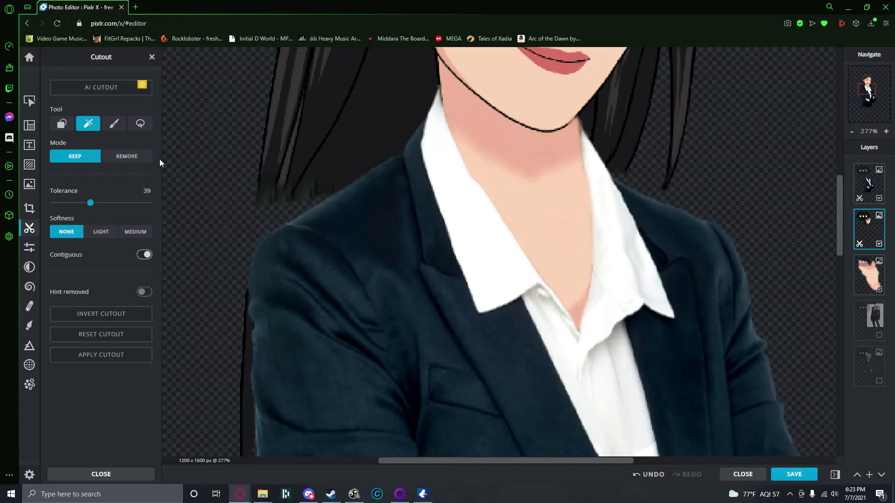
click(114, 124)
drag(56, 277, 69, 276)
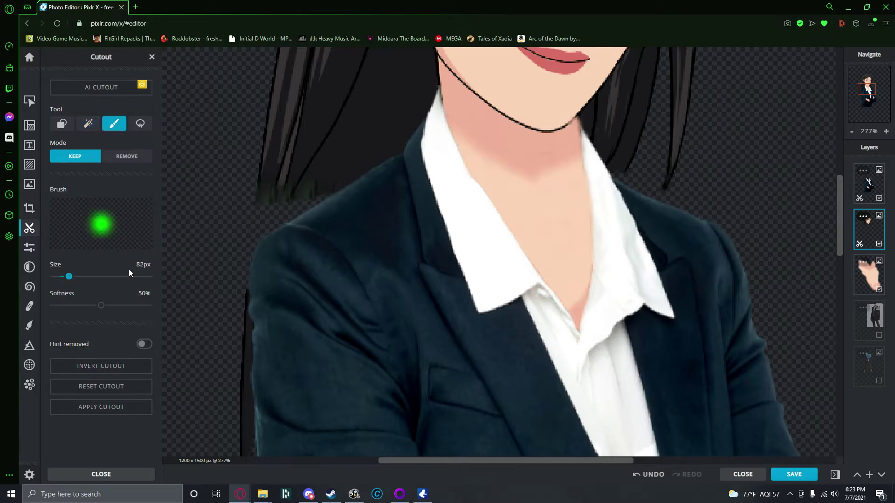
mouse_move(278, 201)
mouse_down()
mouse_move(286, 228)
mouse_move(315, 191)
mouse_move(309, 224)
mouse_move(330, 194)
mouse_up()
drag(271, 256, 272, 263)
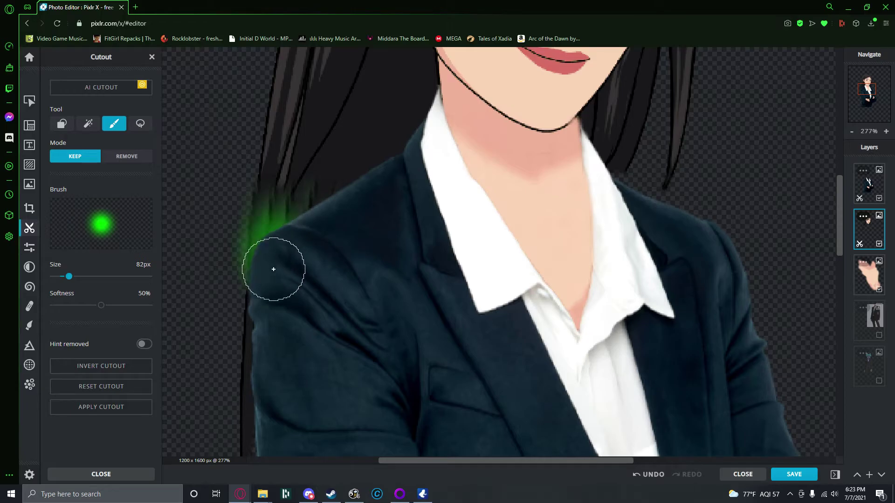
mouse_move(279, 210)
mouse_down()
mouse_move(303, 184)
mouse_move(344, 182)
mouse_up()
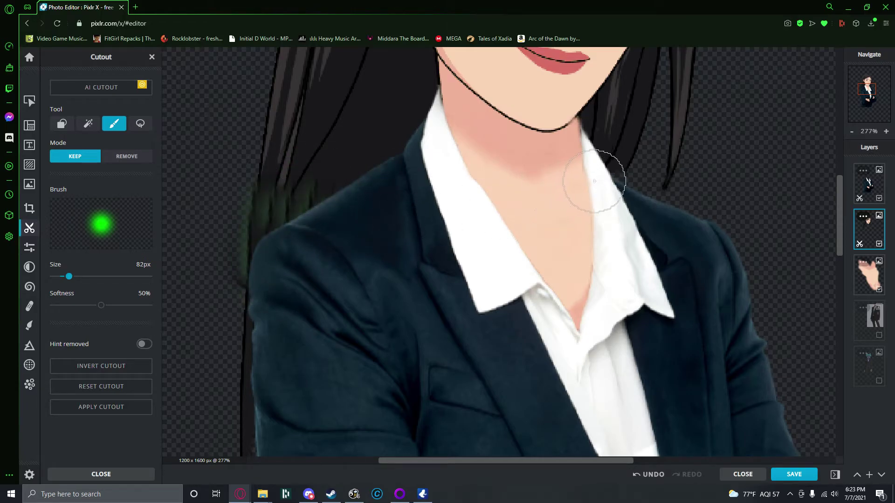
Undo the stray Keep stroke on the neck and restore the hair tips beside the opposite collar with a 19 px Keep brush
drag(593, 185, 596, 180)
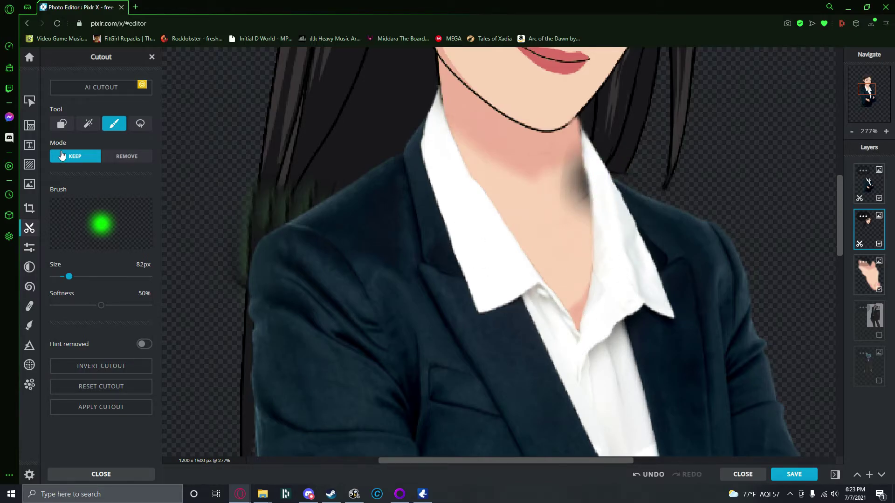
key(ctrl+z)
drag(69, 277, 56, 277)
scroll(649, 167, up, 5)
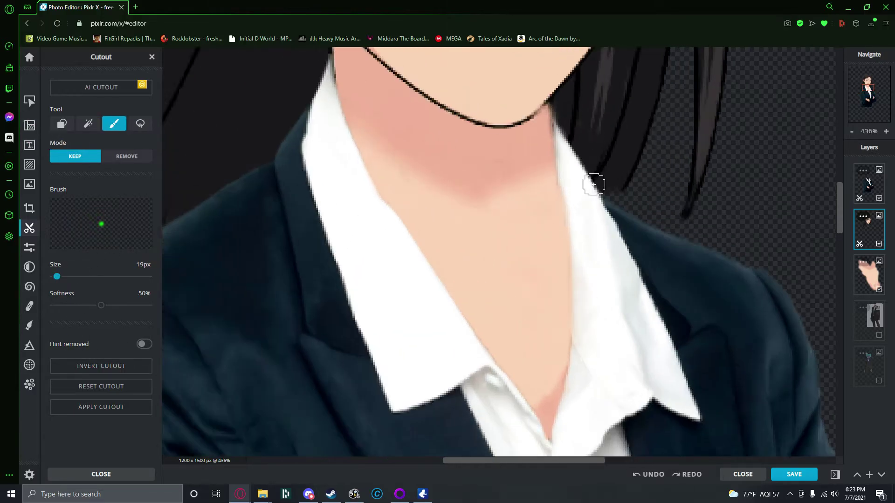
mouse_move(609, 197)
mouse_down()
mouse_move(611, 190)
mouse_move(611, 199)
mouse_up()
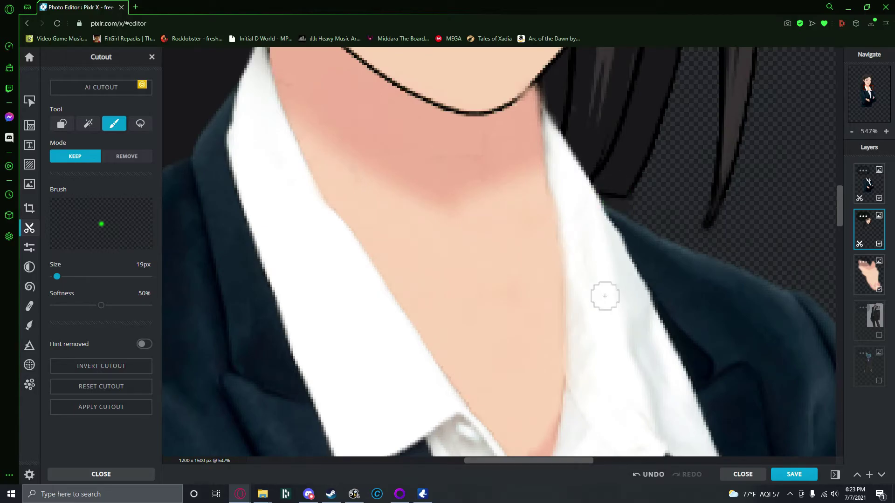
scroll(514, 294, down, 7)
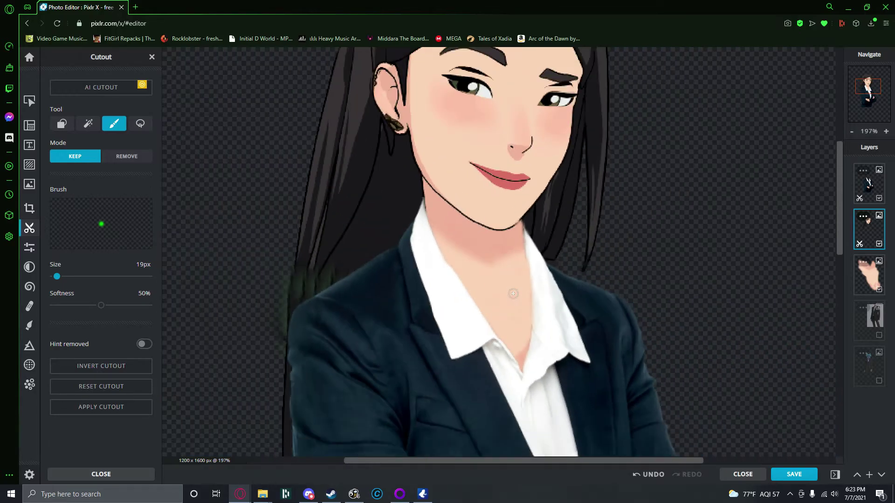
Clone-stamp the outer hair strands down to the shoulder, covering the greenish smudges on the head layer
scroll(281, 330, up, 5)
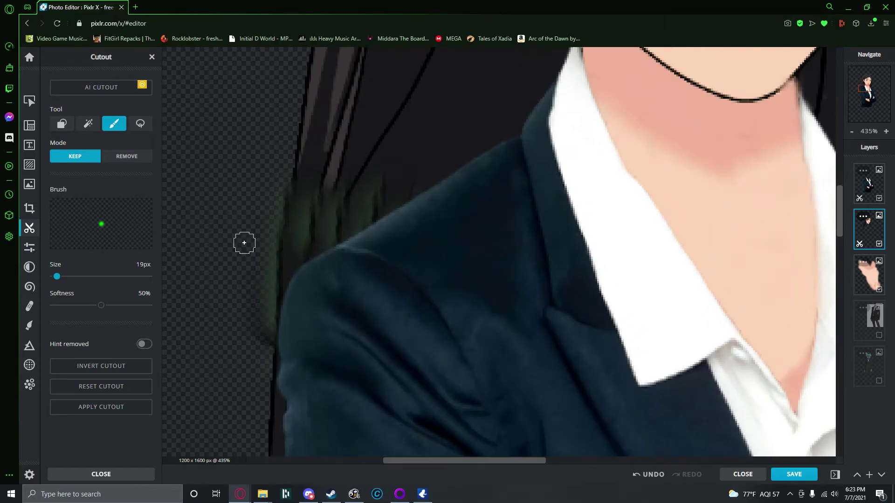
click(123, 157)
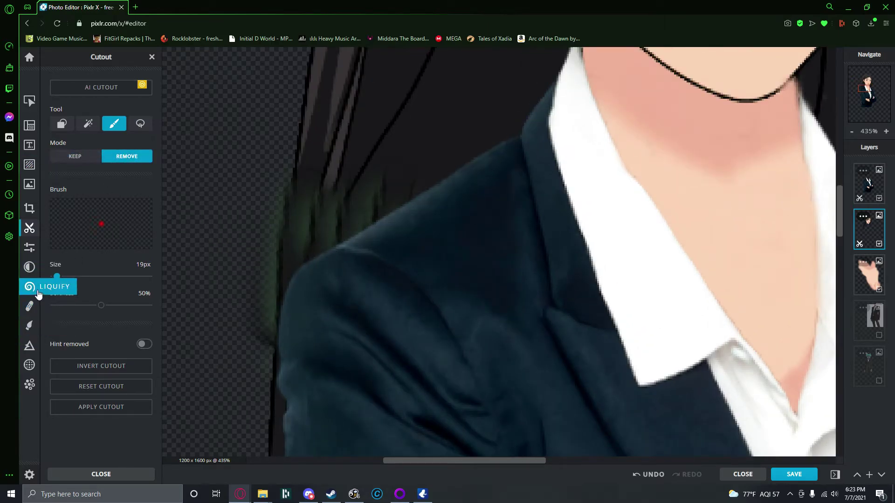
click(31, 308)
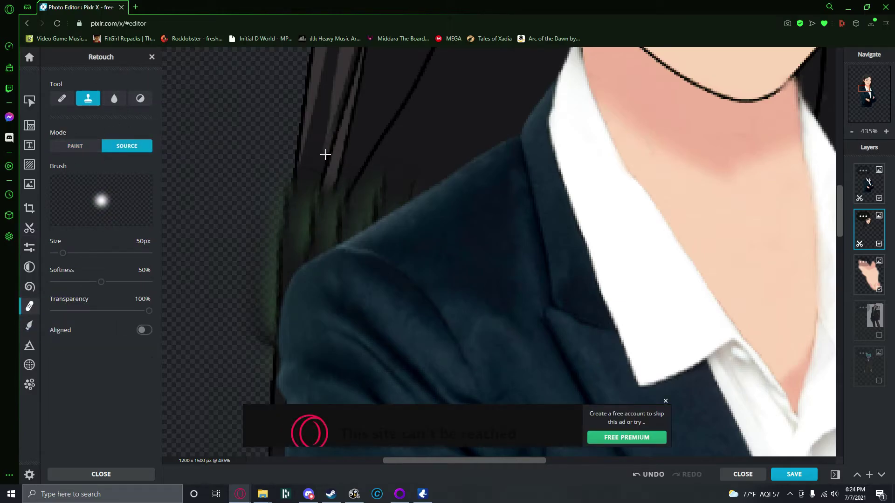
click(317, 169)
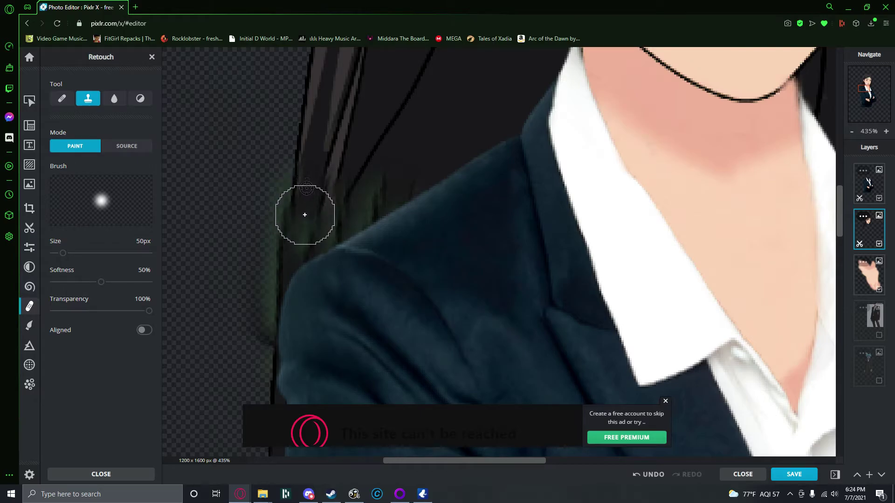
drag(305, 220, 297, 304)
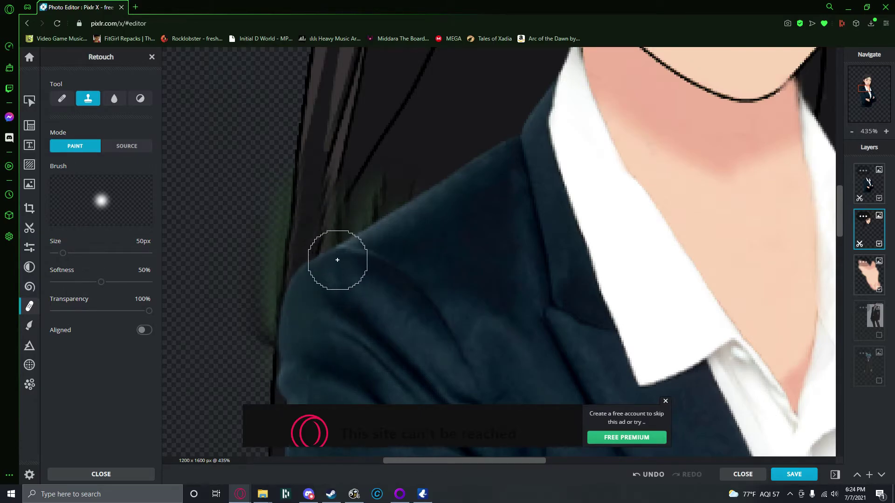
click(138, 152)
click(350, 156)
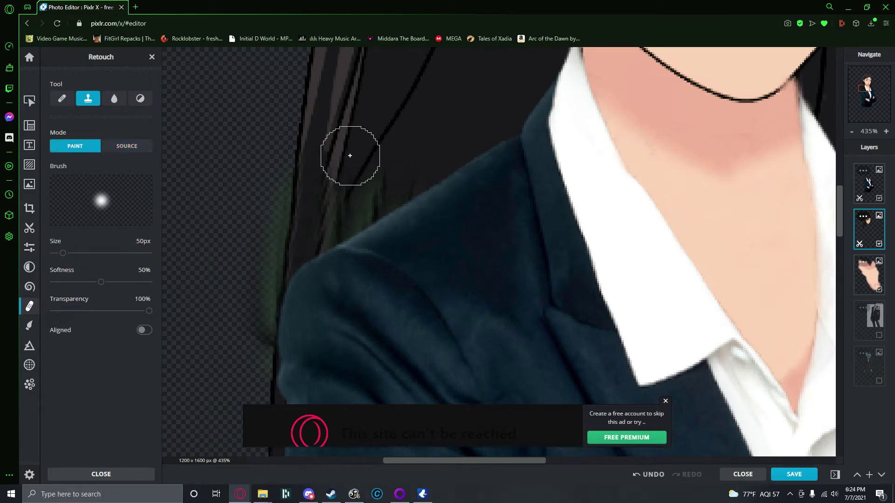
drag(340, 187, 319, 259)
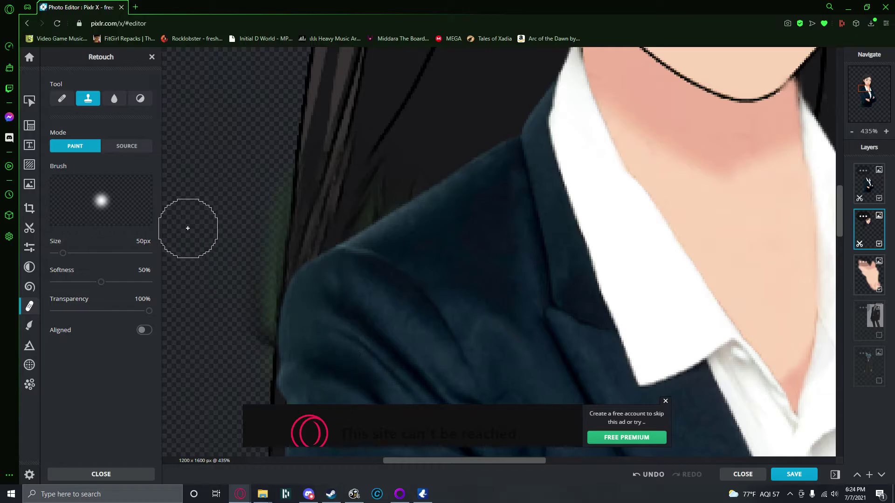
Clone-stamp plain dark hair over the remaining smudges along the shoulder's sloping edge
click(123, 147)
click(397, 174)
mouse_move(400, 196)
mouse_down()
mouse_move(352, 254)
mouse_move(385, 179)
mouse_move(354, 247)
mouse_move(388, 185)
mouse_move(366, 230)
mouse_up()
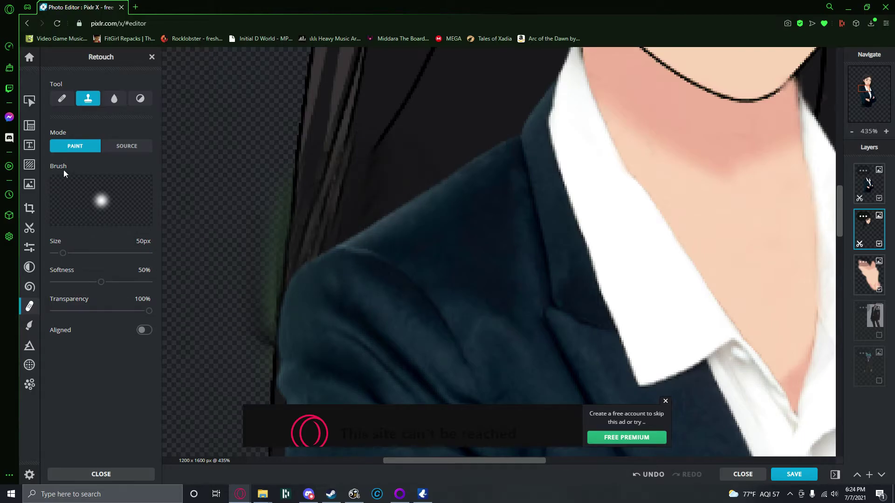
scroll(205, 270, down, 2)
scroll(206, 289, down, 1)
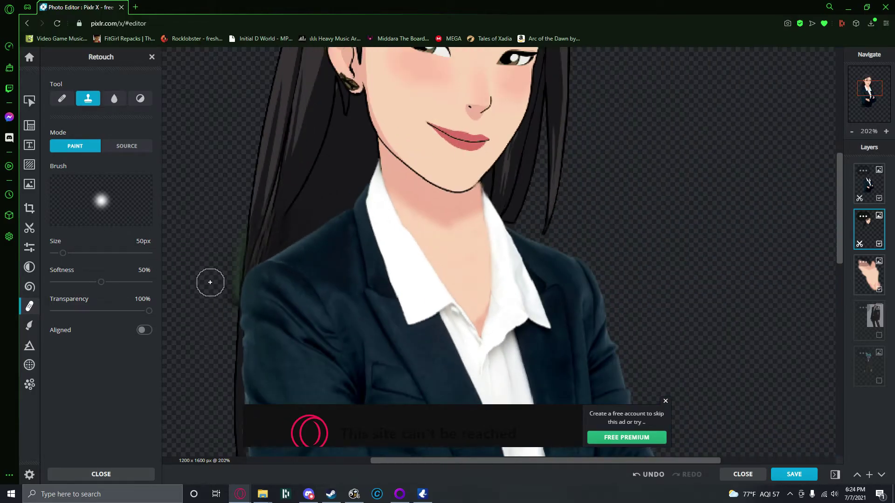
scroll(210, 275, up, 3)
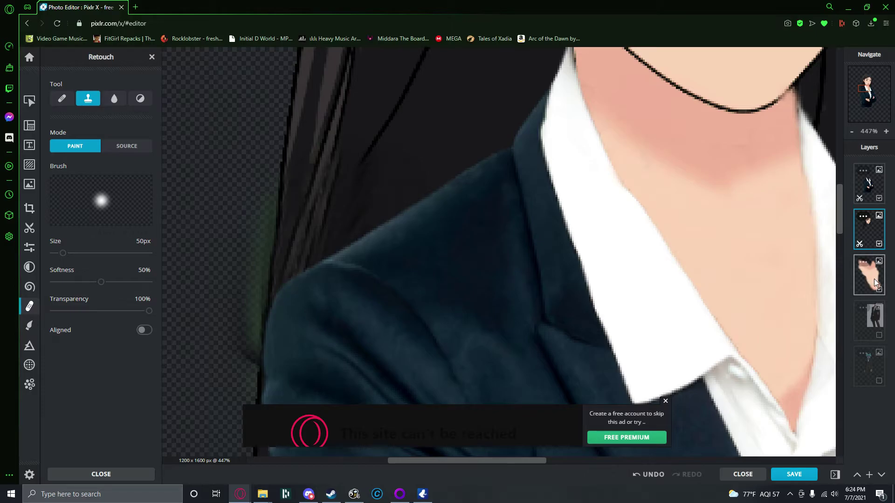
Add an empty layer above the head layer and sample the dark hair colour #18181A for the Draw brush at 100% transparency
click(870, 476)
click(369, 260)
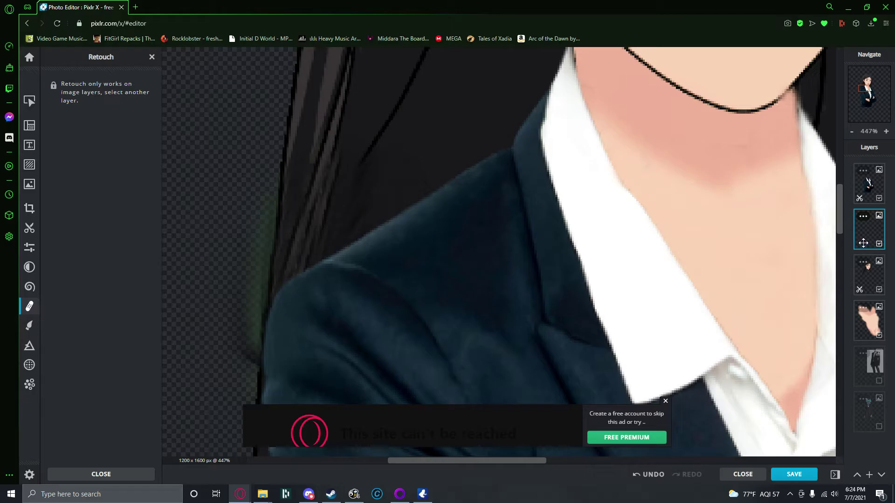
click(32, 103)
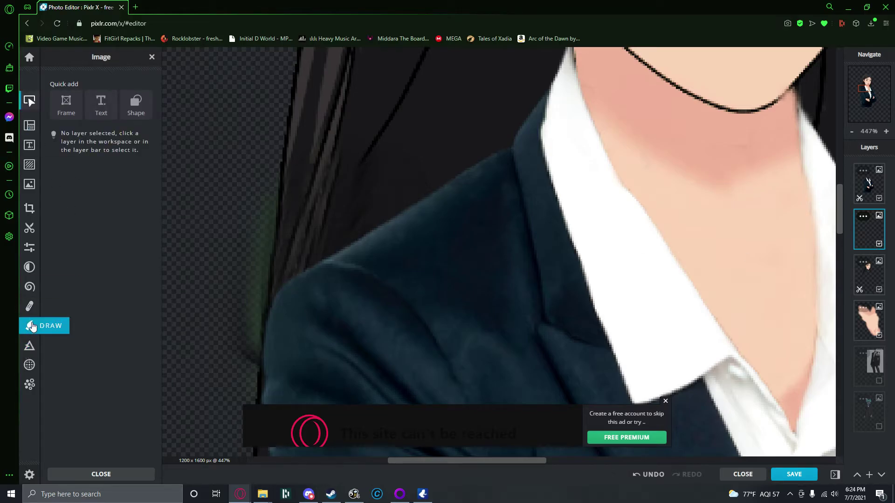
click(30, 325)
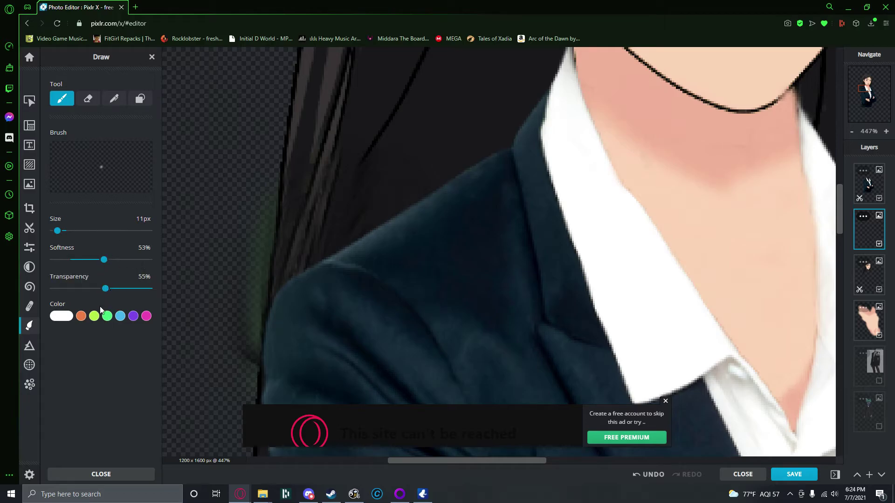
click(65, 316)
click(142, 403)
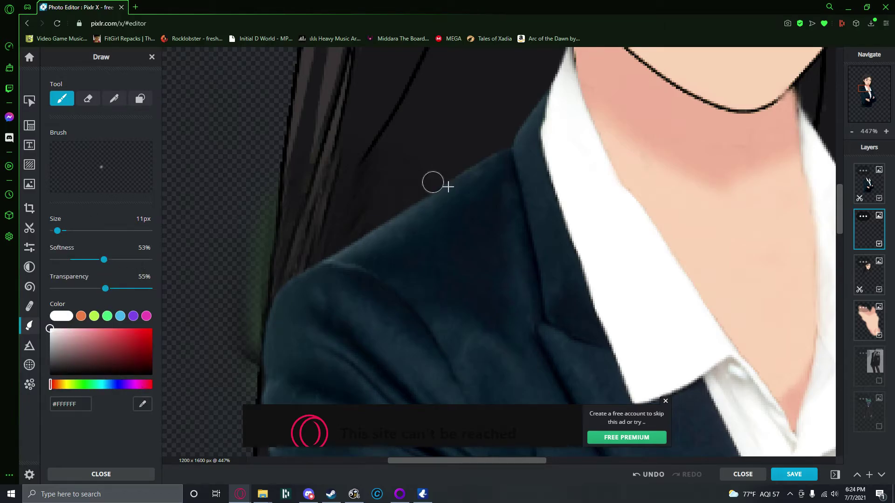
click(454, 150)
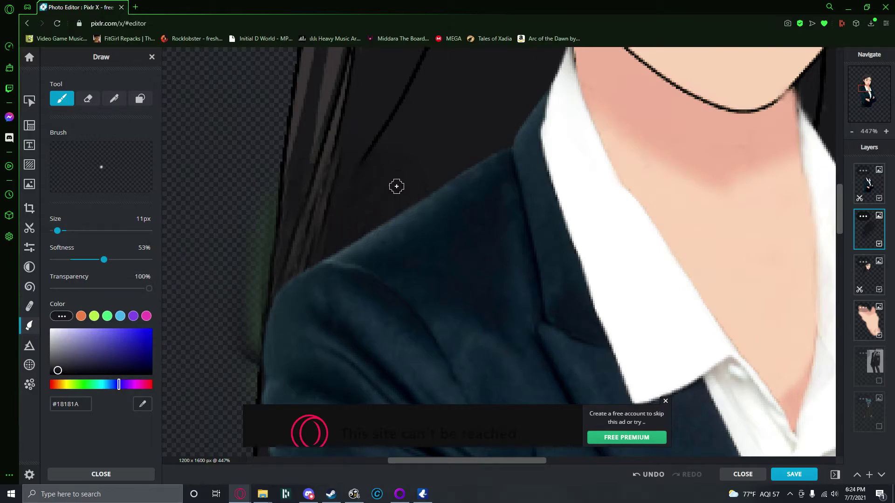
Paint plain dark hair above the shoulder with a 36 px brush, then refine it at 14 px and 27% softness
drag(57, 231, 67, 231)
mouse_move(404, 189)
mouse_down()
mouse_move(354, 214)
mouse_move(386, 191)
mouse_move(410, 144)
mouse_move(431, 134)
mouse_move(407, 183)
mouse_move(463, 86)
mouse_up()
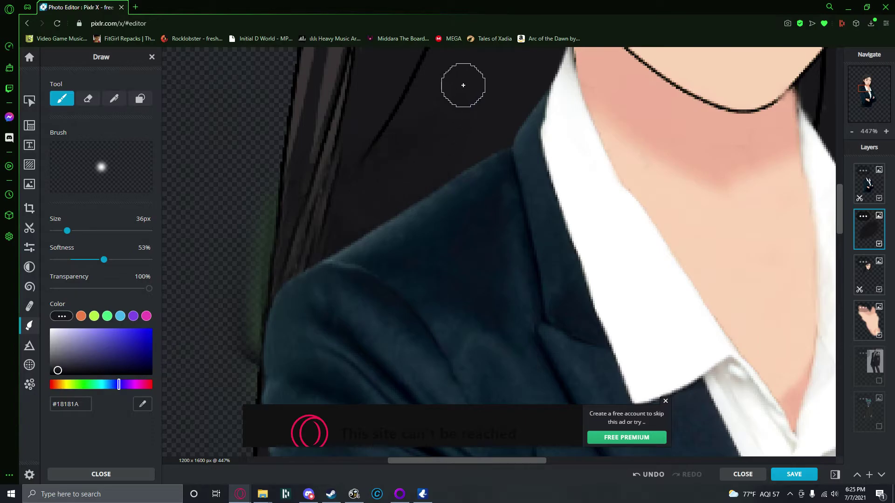
drag(101, 260, 81, 260)
drag(67, 231, 59, 231)
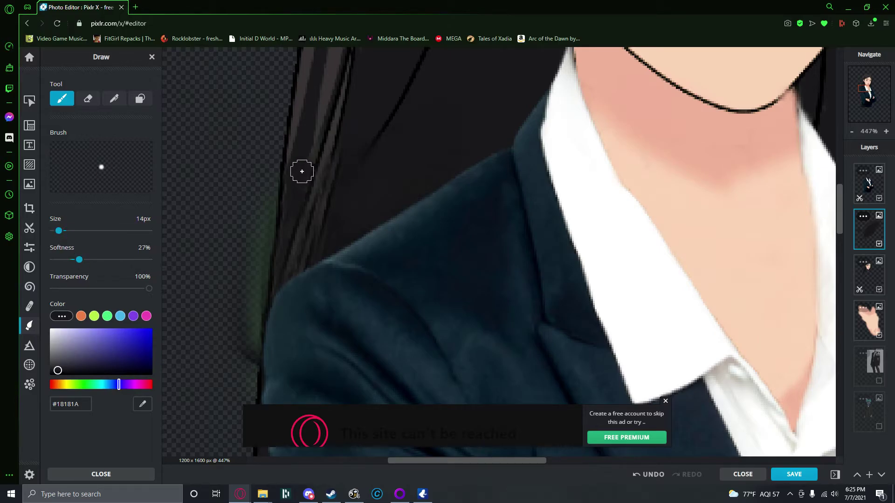
Sample the hair highlight colour #353132 and paint the lighter strand down to the shoulder with a 6 px brush
scroll(305, 226, up, 1)
scroll(306, 225, up, 2)
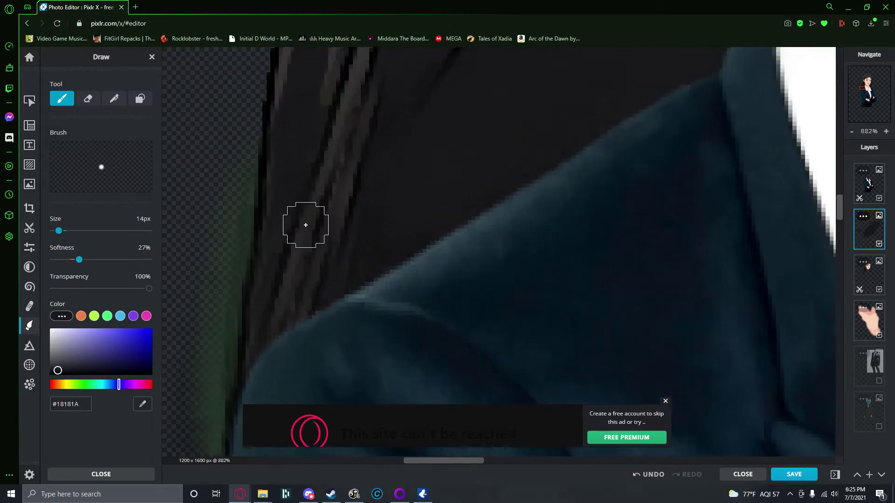
click(142, 404)
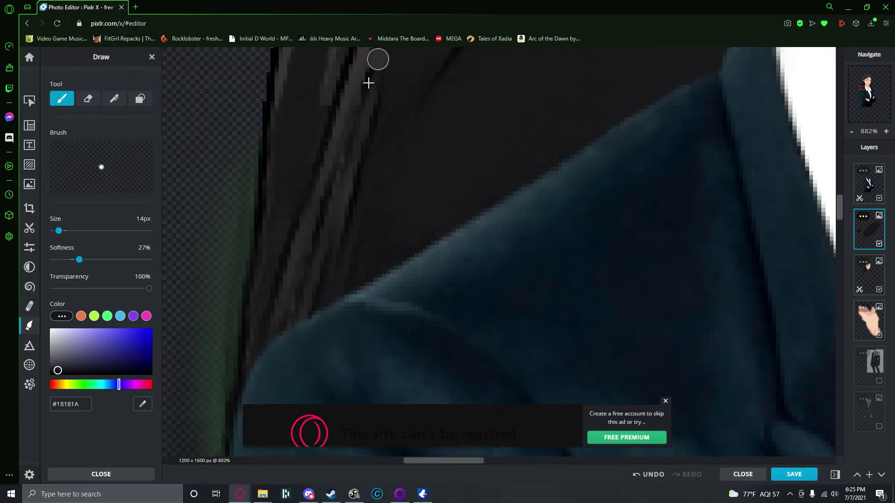
click(366, 79)
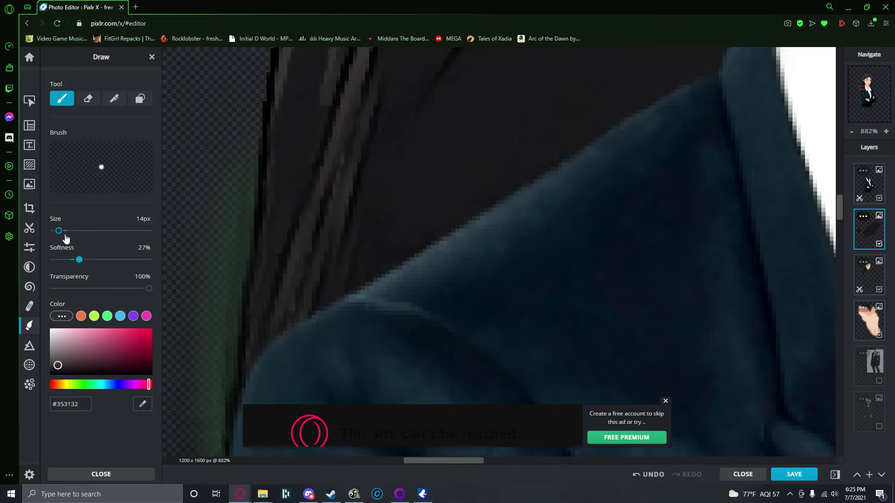
mouse_move(349, 128)
mouse_down()
mouse_move(352, 119)
mouse_move(285, 306)
mouse_up()
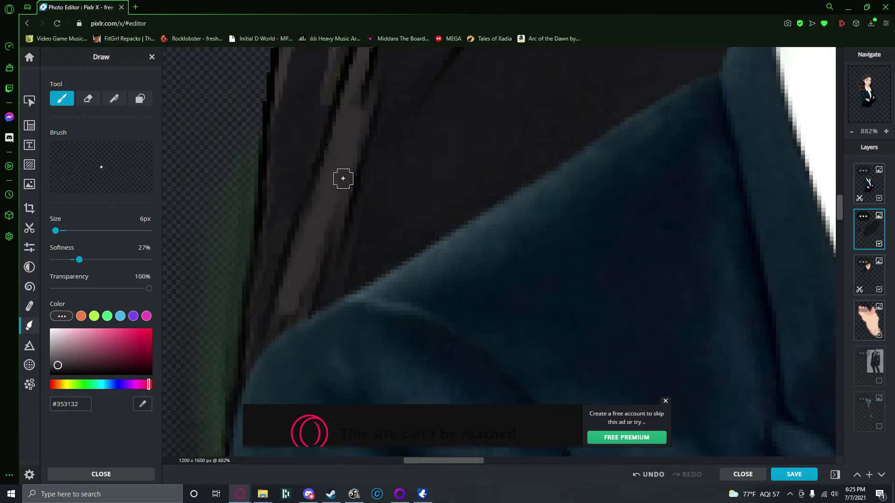
drag(332, 199, 284, 316)
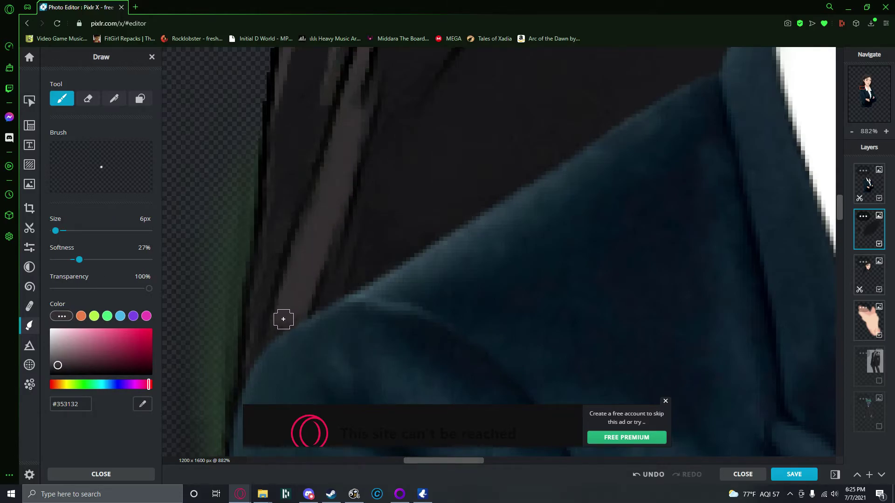
Sample the near-black #161618 and paint the dark hair between the lighter strand and the outer hair edge with the 6 px brush
click(142, 404)
click(293, 149)
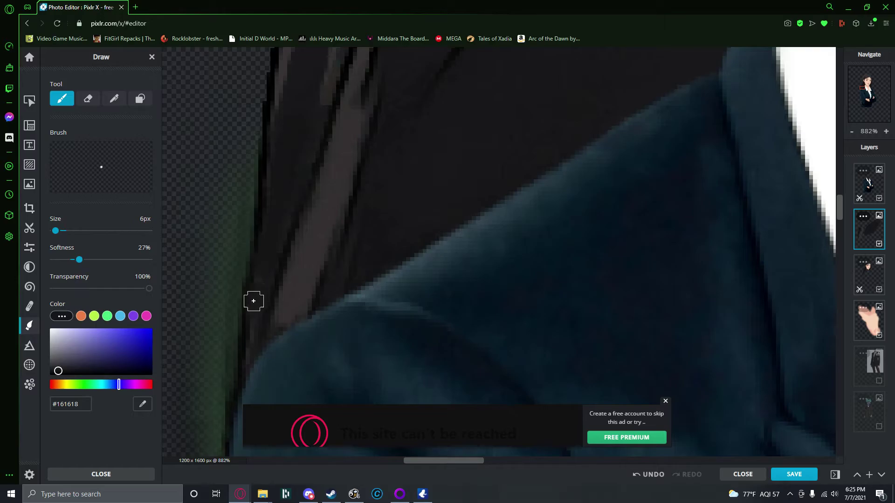
scroll(298, 249, down, 3)
scroll(297, 249, down, 5)
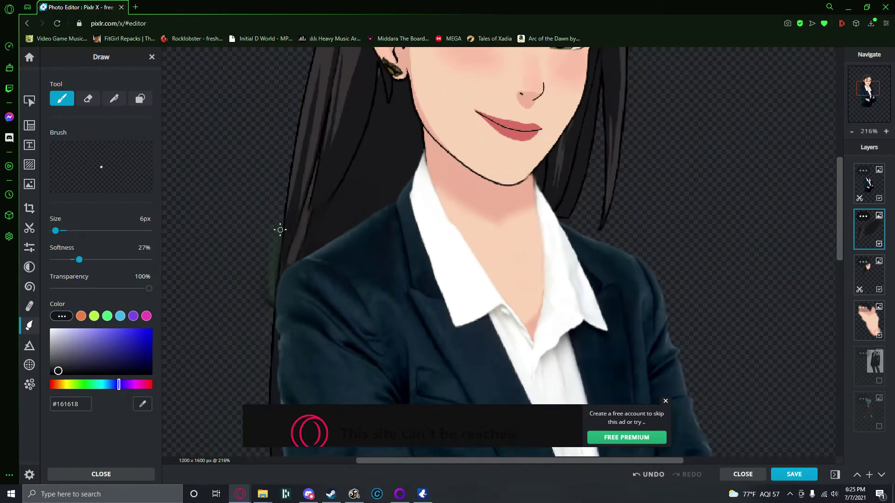
scroll(256, 279, down, 2)
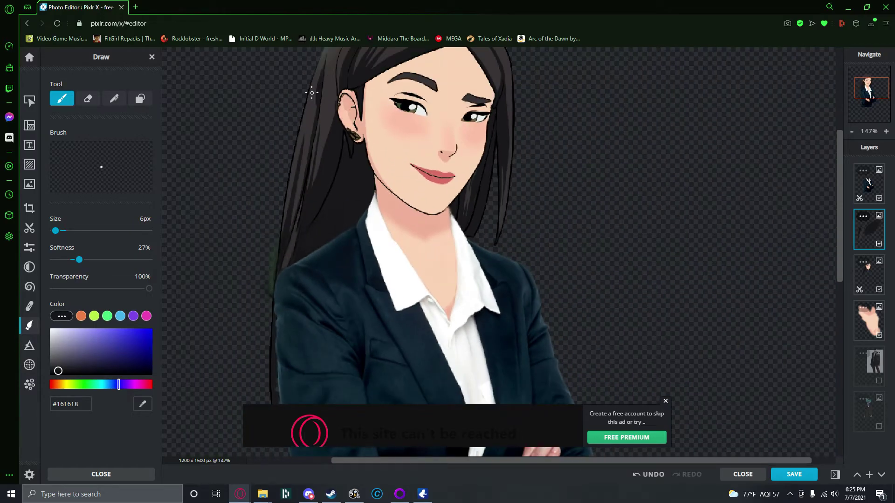
Sample #181819 and even out the dark hair above the shoulder with the brush at 30 px and then 14 px
scroll(297, 275, up, 5)
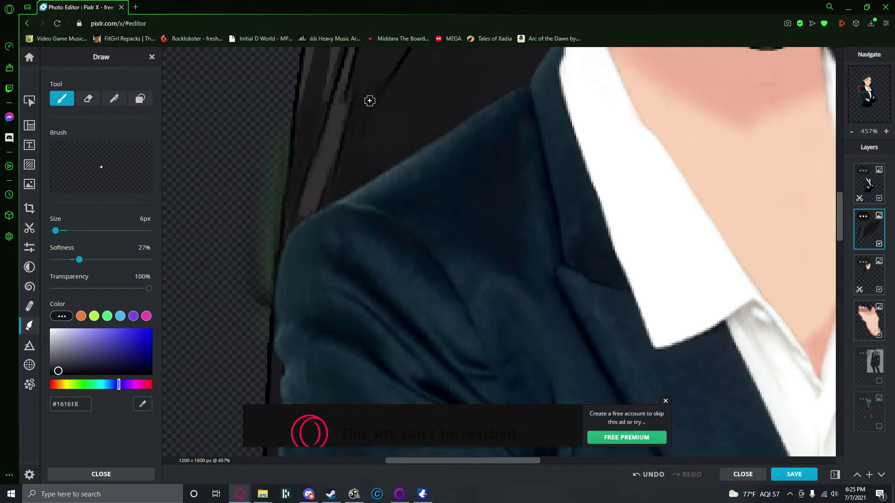
scroll(389, 120, up, 2)
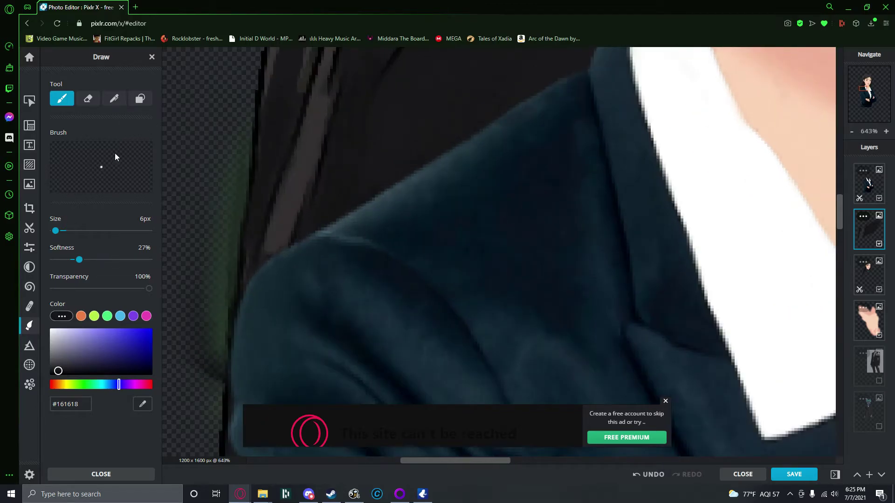
click(401, 136)
drag(60, 233, 68, 231)
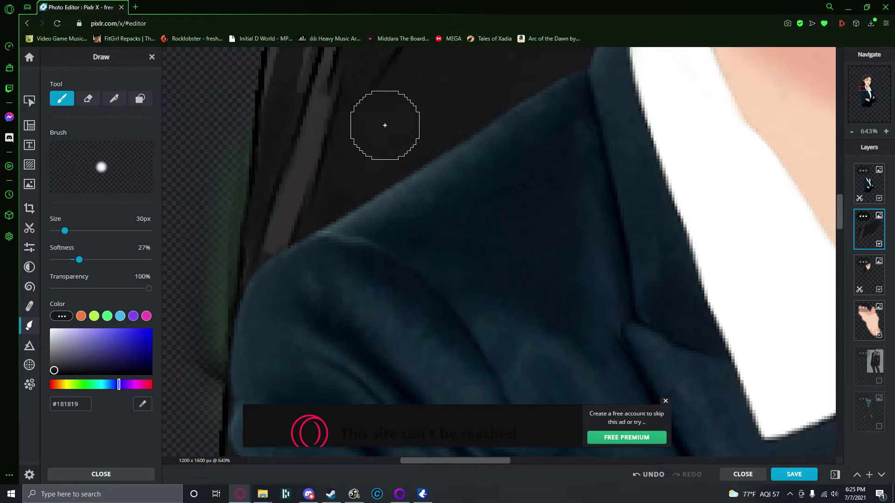
scroll(333, 202, down, 5)
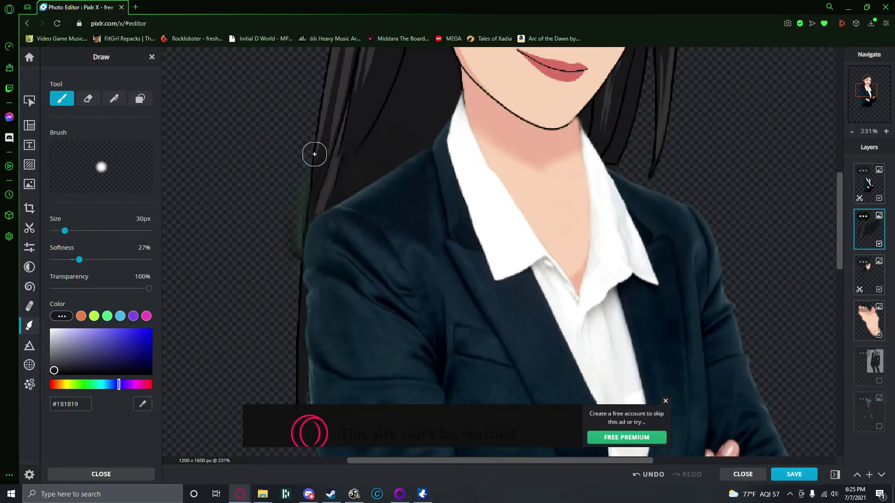
scroll(358, 131, up, 5)
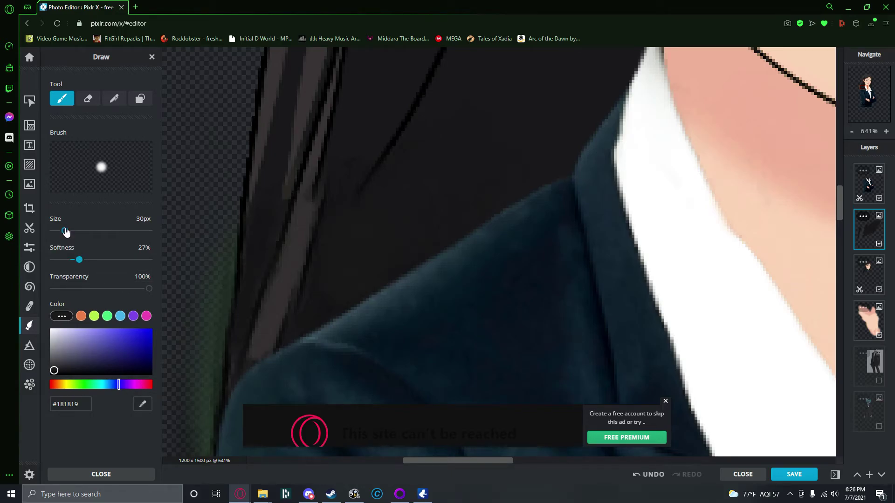
drag(62, 232, 59, 232)
scroll(313, 305, down, 8)
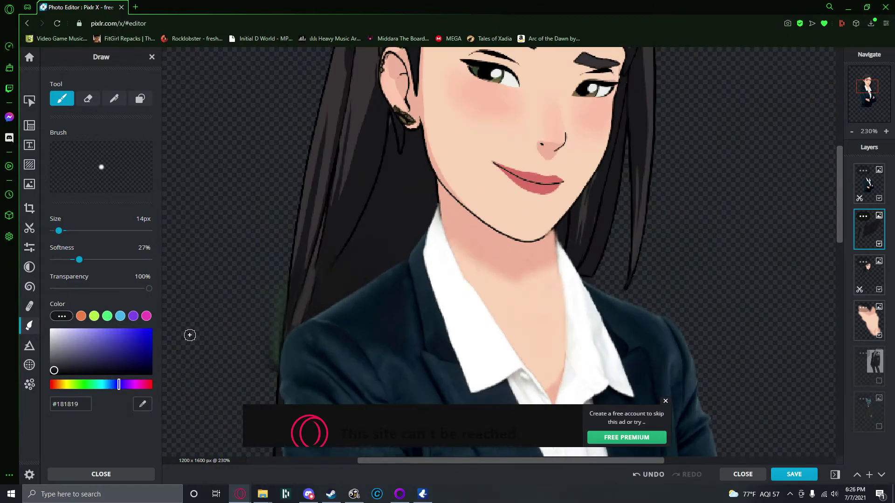
scroll(283, 331, up, 4)
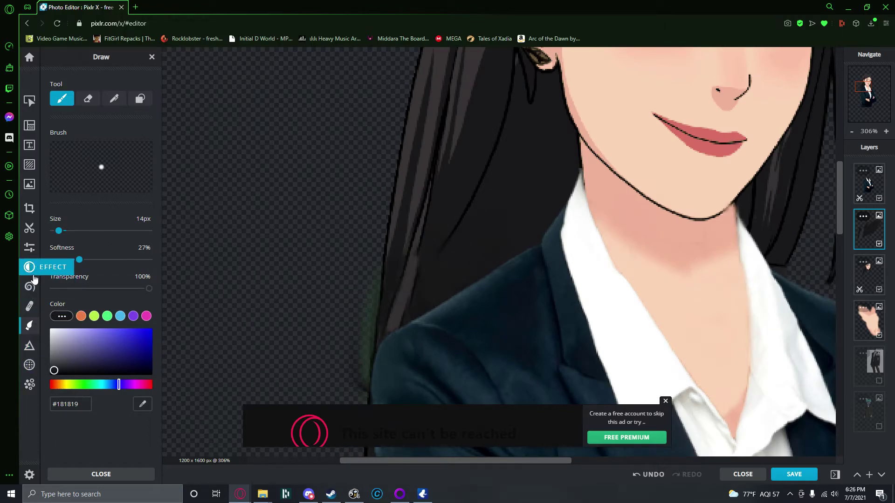
Remove the green smudge outside the hair and shoulder from the head layer with a 19 px Remove cutout brush
click(37, 101)
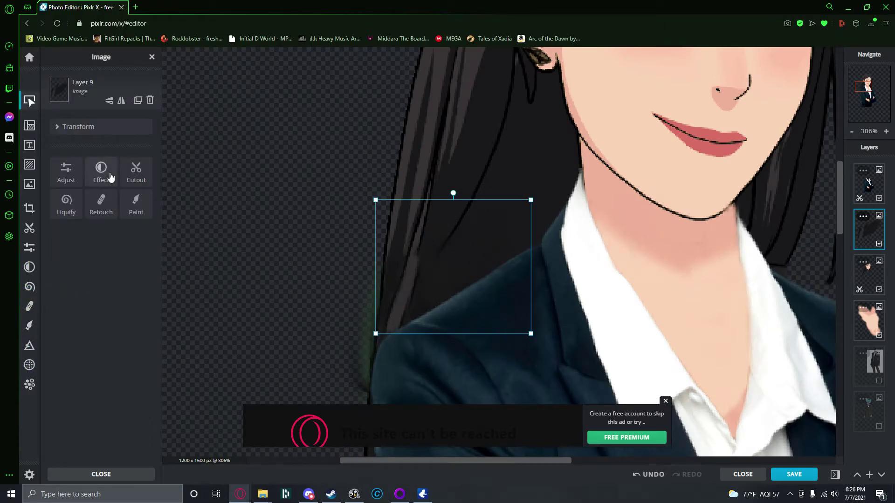
click(139, 168)
drag(360, 261, 371, 296)
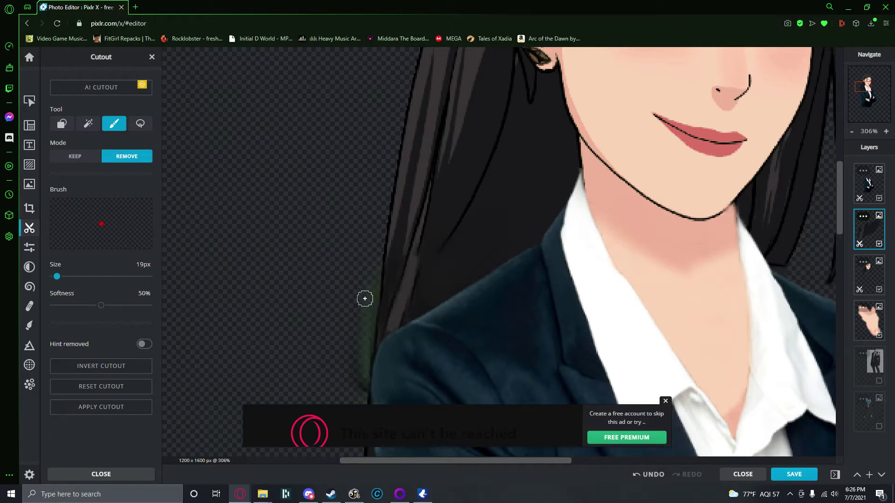
click(871, 284)
drag(372, 272, 370, 298)
mouse_move(364, 334)
mouse_down()
mouse_move(360, 387)
mouse_move(362, 366)
mouse_up()
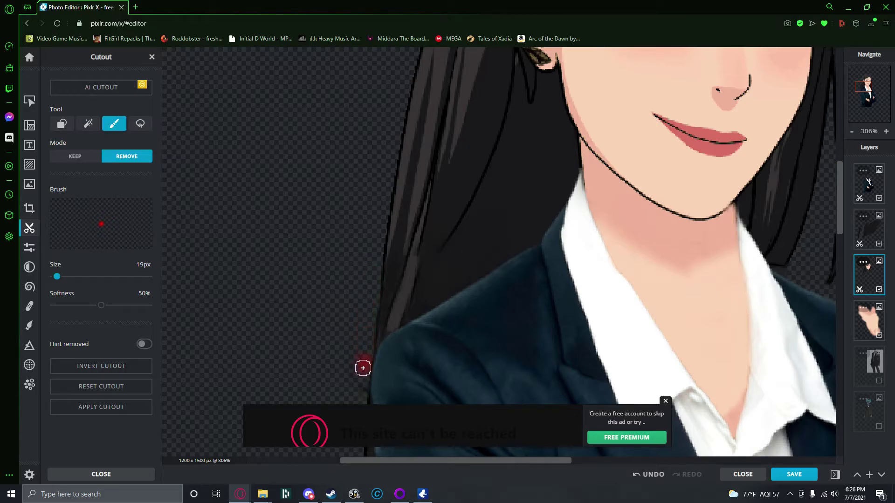
scroll(396, 348, down, 7)
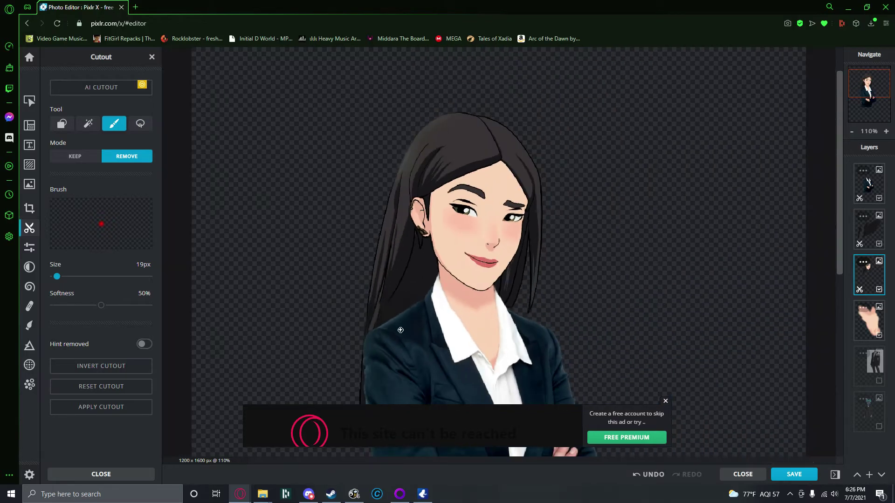
click(665, 402)
Restore the cut-away hair along the upper sleeve's outer edge on the head layer with a 19 px Keep brush
scroll(597, 409, up, 7)
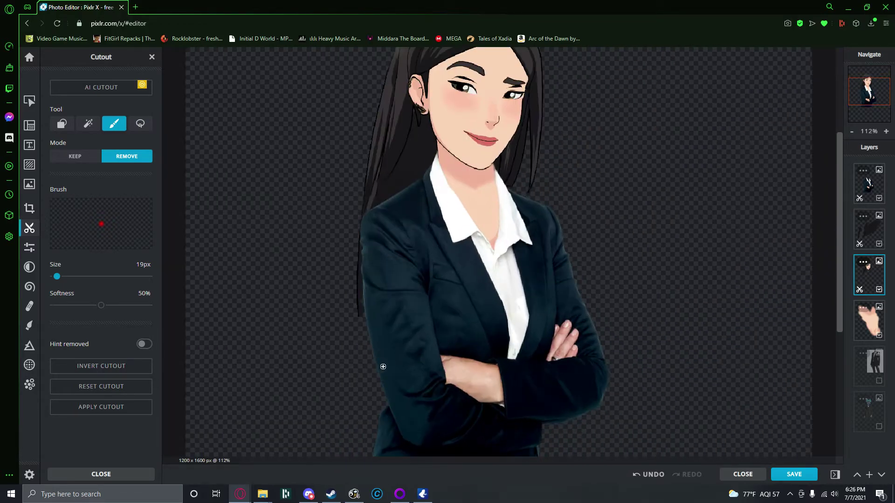
scroll(338, 295, up, 1)
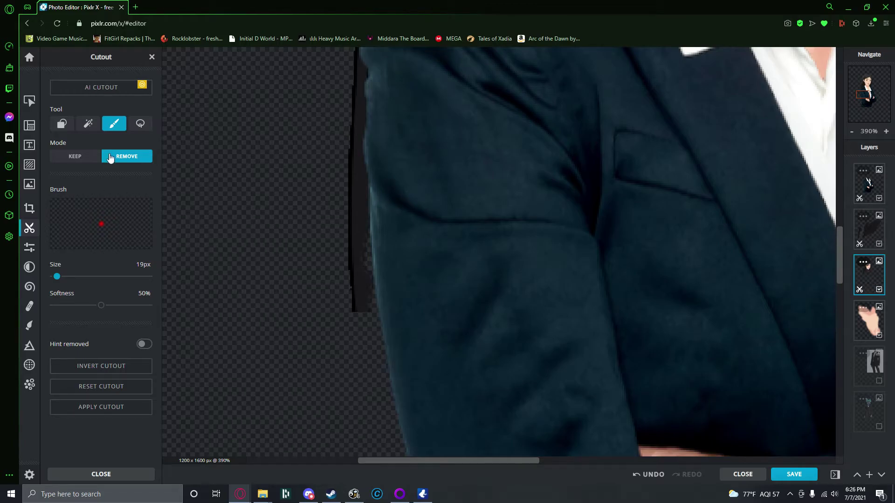
click(81, 156)
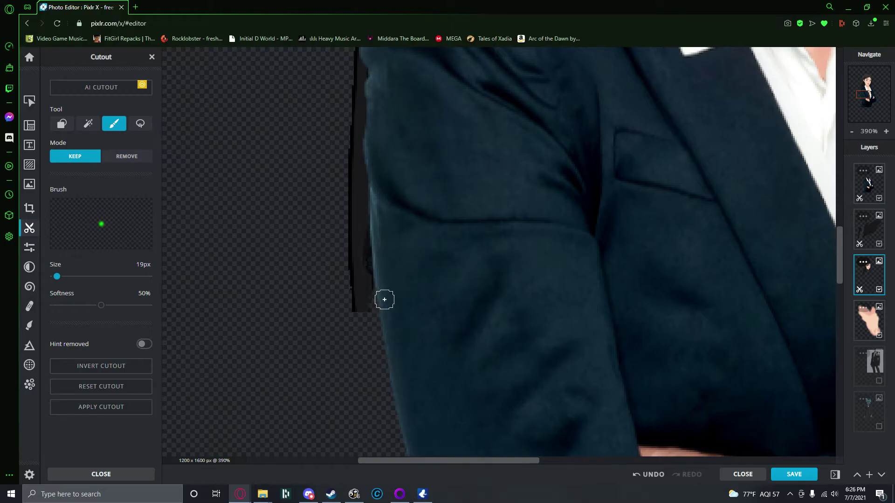
drag(386, 281, 384, 307)
mouse_move(372, 242)
mouse_down()
mouse_move(374, 292)
mouse_move(374, 230)
mouse_move(374, 297)
mouse_up()
Try to clone-stamp dark hair down the strip beside the upper sleeve with a 50 px brush, and undo the strokes
click(28, 311)
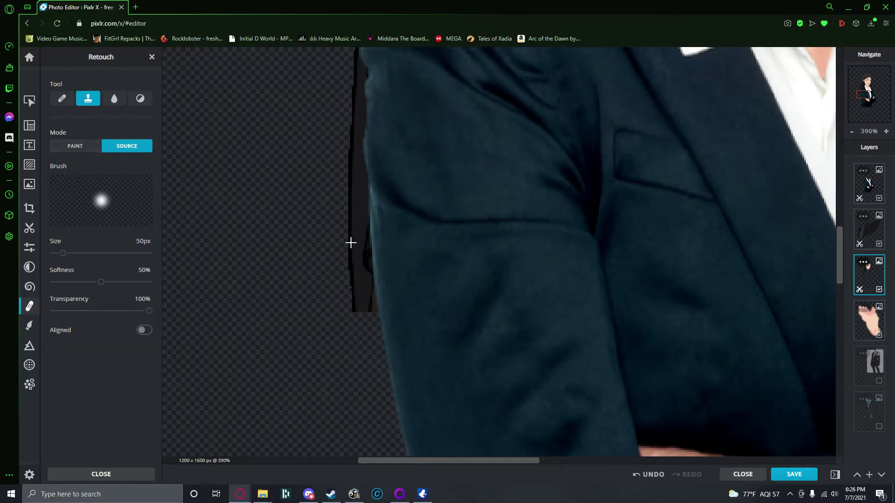
click(365, 227)
drag(370, 261, 378, 297)
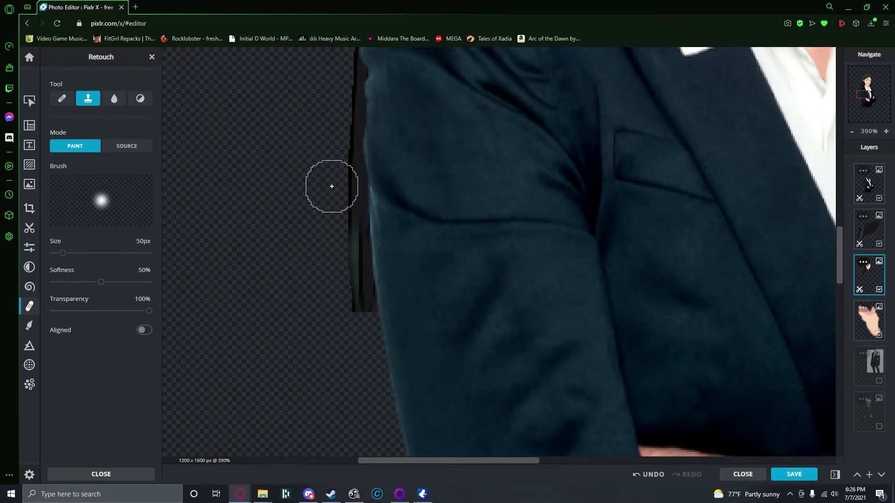
click(127, 146)
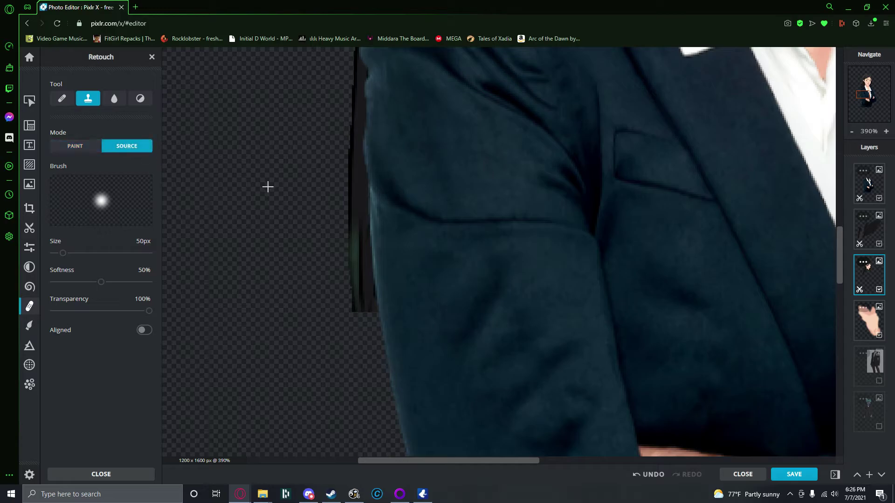
click(364, 181)
mouse_move(352, 256)
mouse_down()
mouse_move(343, 279)
mouse_move(347, 315)
mouse_up()
drag(365, 238, 353, 314)
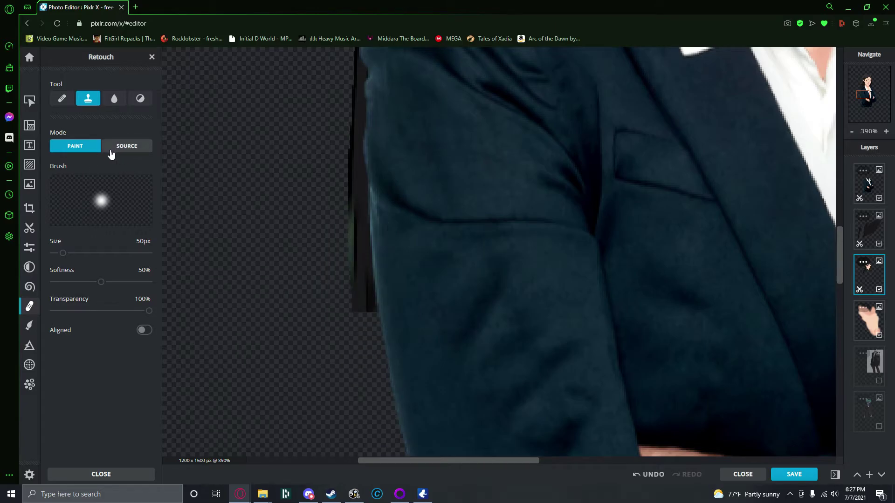
key(ctrl+z)
key(ctrl+z)
key(ctrl+z)
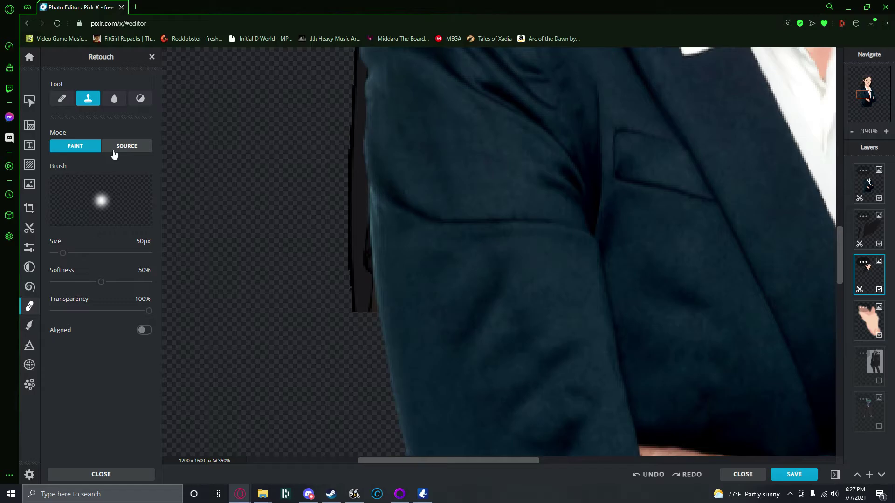
Sample #18181A and paint the strip of hair beside the upper sleeve on the hair layer above the head with a 14 px brush
click(874, 239)
click(126, 145)
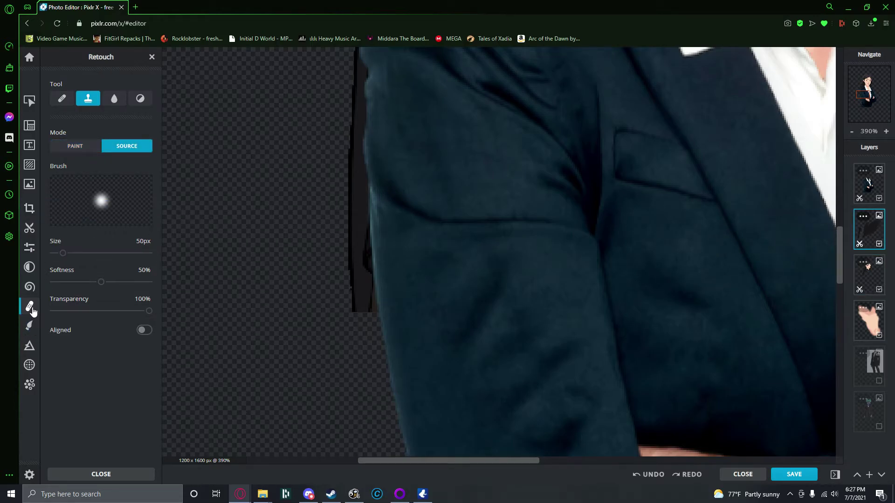
click(31, 326)
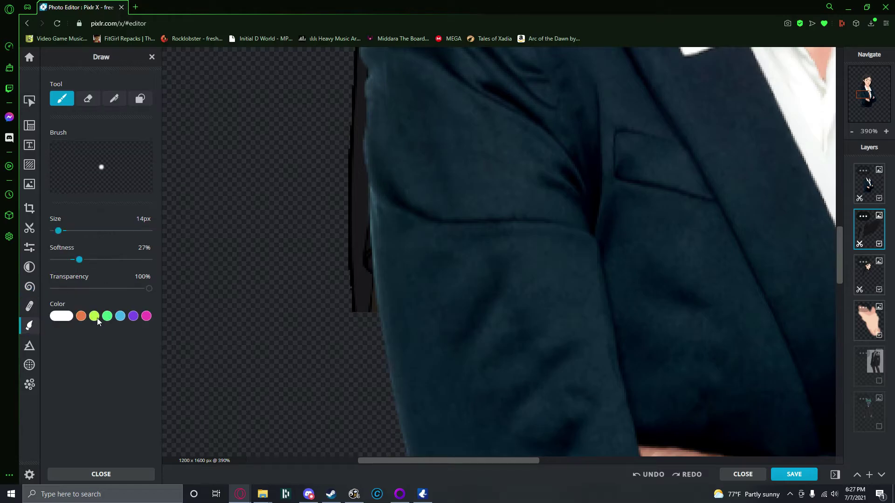
click(72, 320)
click(143, 404)
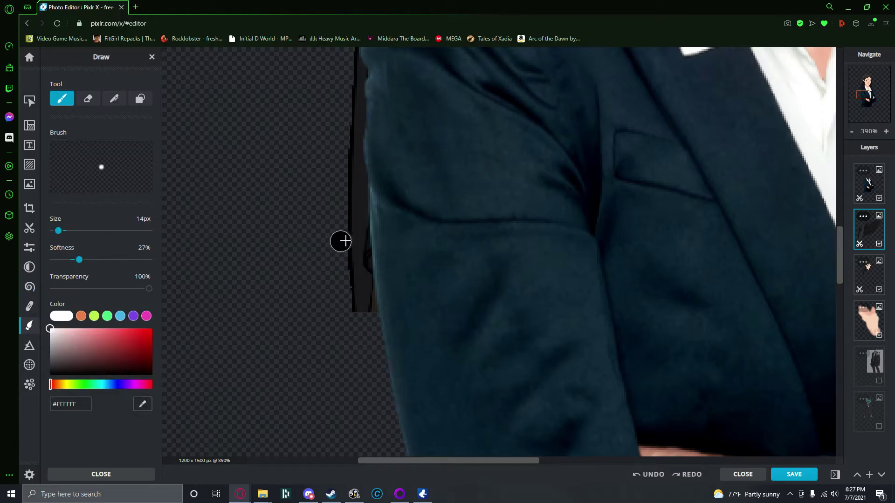
click(365, 207)
mouse_move(367, 254)
mouse_down()
mouse_move(364, 224)
mouse_move(375, 306)
mouse_up()
key(ctrl+y)
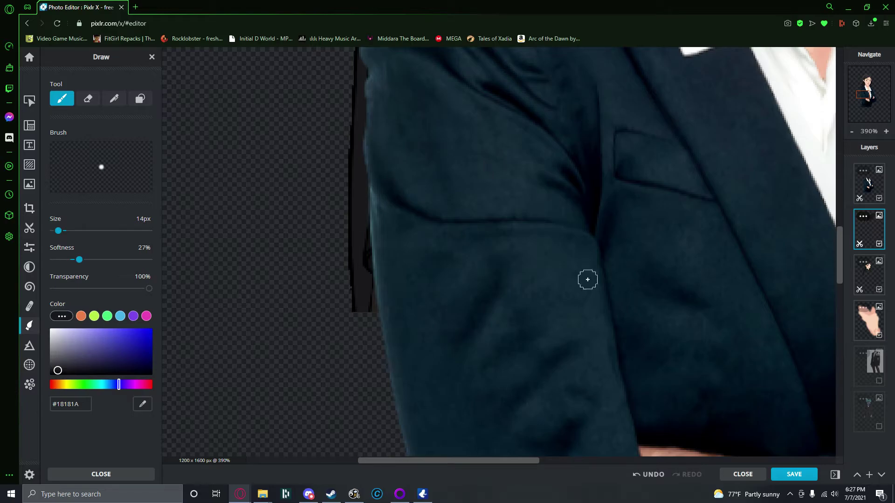
mouse_move(382, 262)
mouse_down()
mouse_move(365, 275)
mouse_move(366, 257)
mouse_move(368, 280)
mouse_move(367, 230)
mouse_move(371, 307)
mouse_move(368, 229)
mouse_up()
drag(368, 229, 371, 308)
Toggle the head layer's visibility, try the hair layer beneath the head layer, and restore the original layer order
click(880, 290)
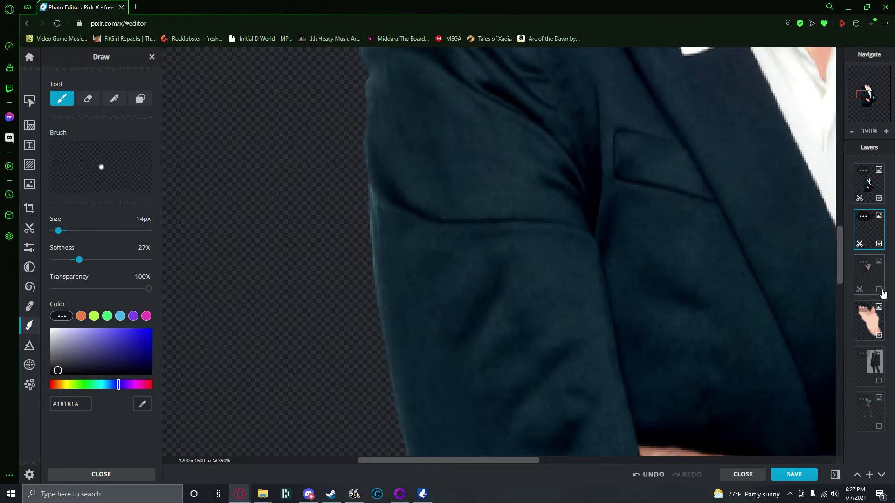
click(880, 290)
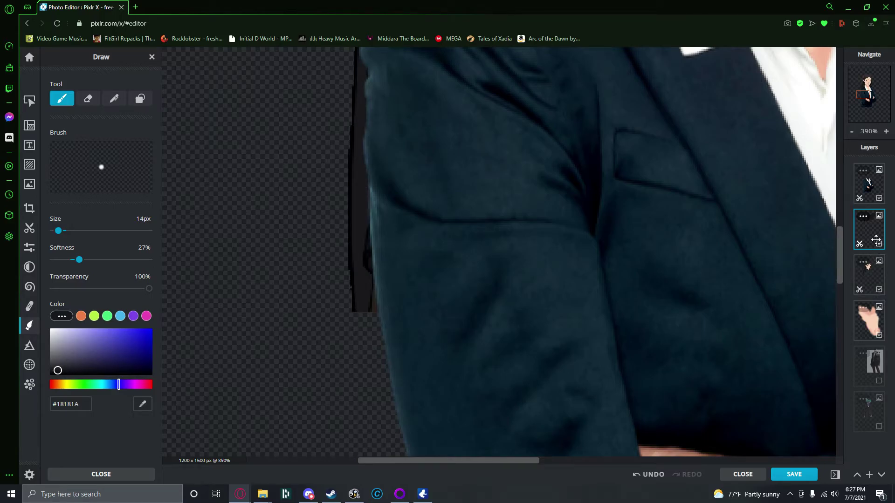
scroll(658, 230, down, 6)
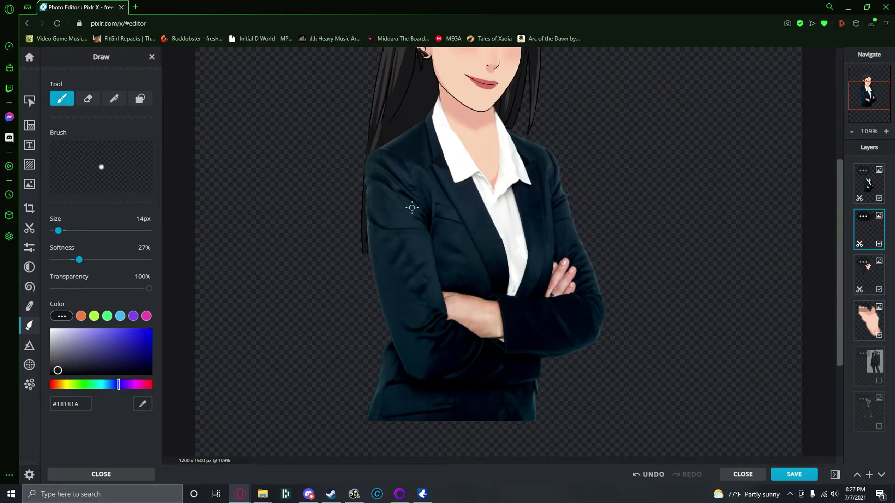
scroll(426, 208, up, 5)
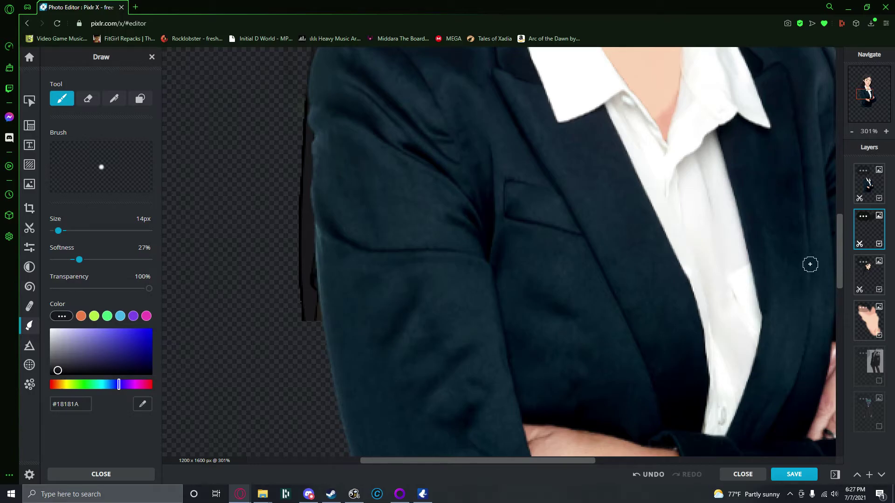
drag(875, 242, 877, 279)
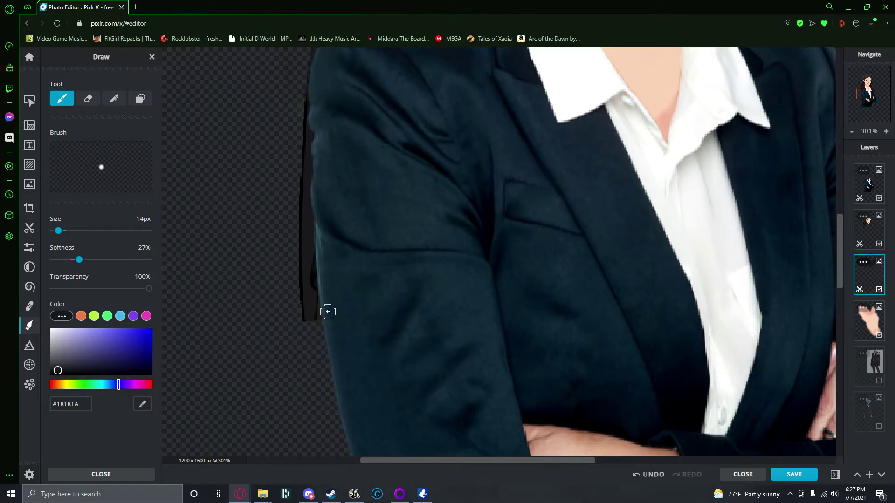
drag(892, 293, 880, 248)
Paint over the hair strip beside the sleeve and bring out the paint down to its lower end with a 19 px Keep cutout brush
mouse_move(306, 263)
mouse_down()
mouse_move(312, 258)
mouse_move(315, 293)
mouse_up()
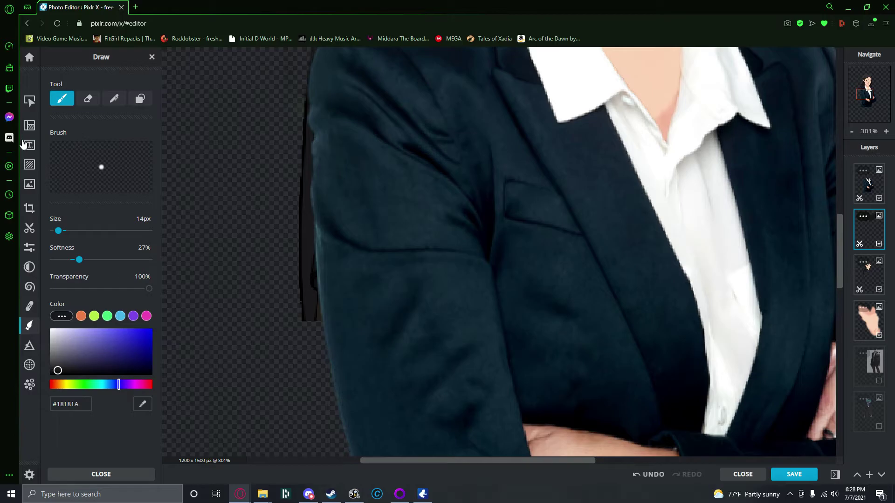
click(29, 101)
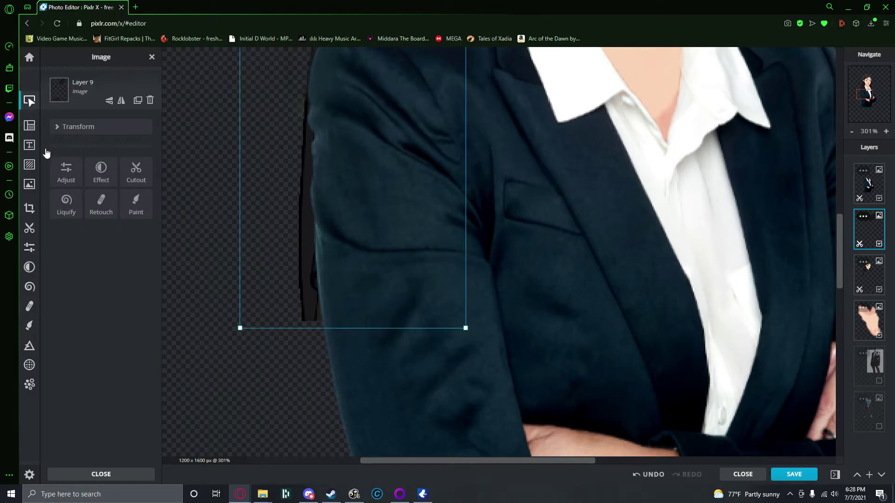
click(134, 173)
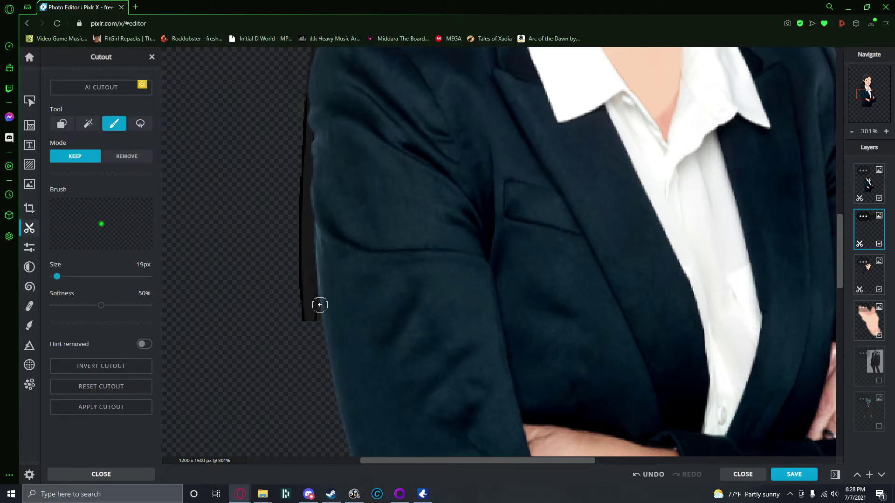
drag(315, 258, 315, 314)
click(314, 323)
click(315, 322)
click(308, 321)
click(314, 321)
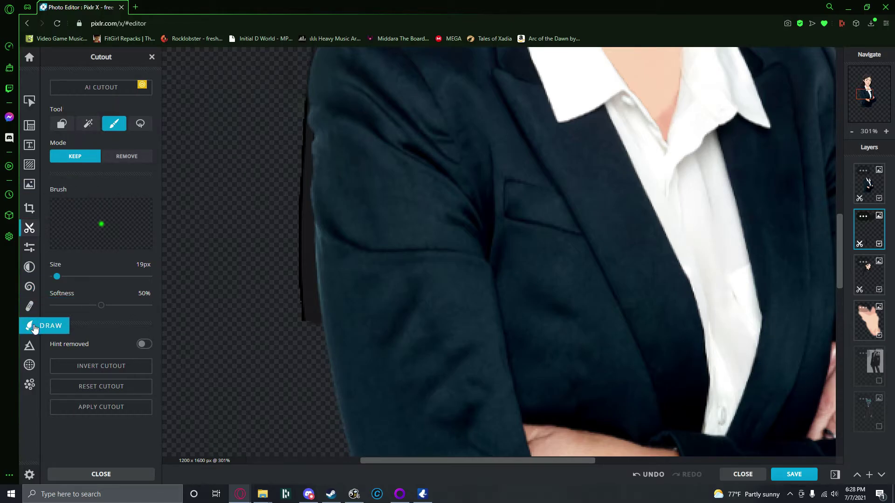
Undo the white dab and paint the lower end of the hair strip with sampled #17171A using a 14 px brush
click(29, 326)
click(314, 322)
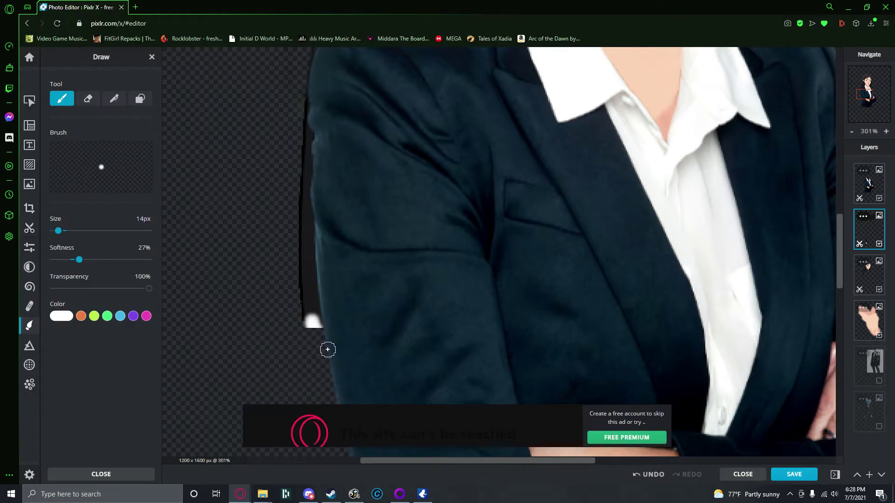
key(ctrl+z)
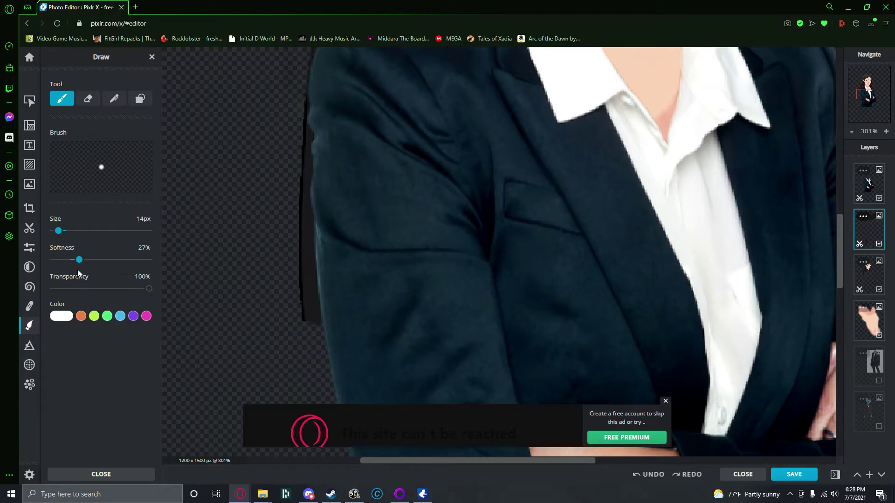
click(70, 320)
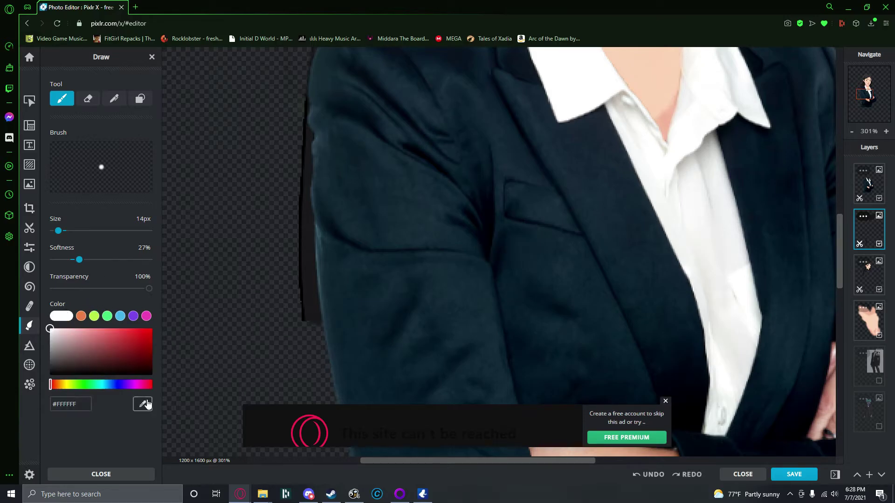
click(309, 324)
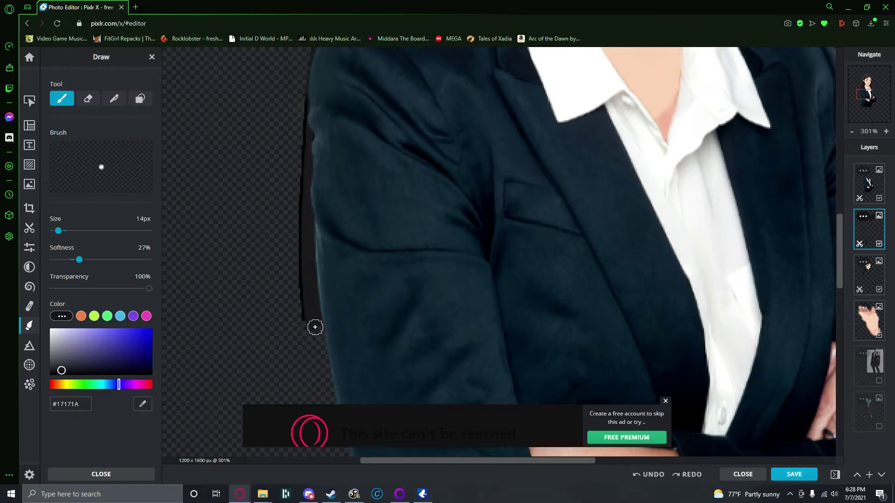
mouse_move(330, 342)
mouse_down()
mouse_move(313, 320)
mouse_move(328, 350)
mouse_move(316, 331)
mouse_up()
Try to stretch the hair layer downward beside the sleeve, undo it, and deselect the layer
click(29, 101)
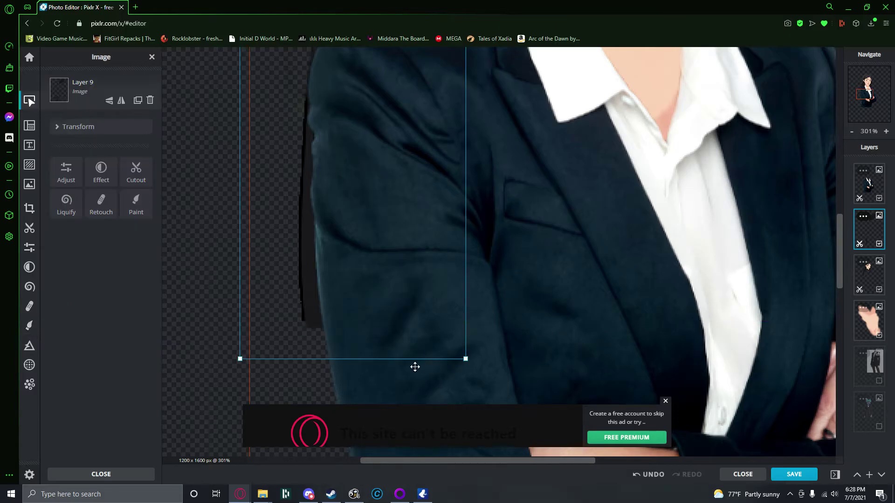
drag(469, 365, 467, 399)
key(ctrl+z)
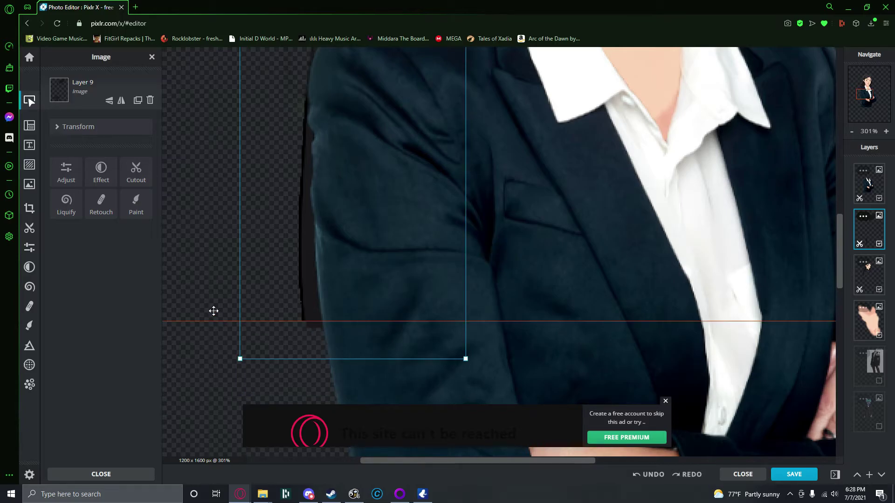
click(230, 370)
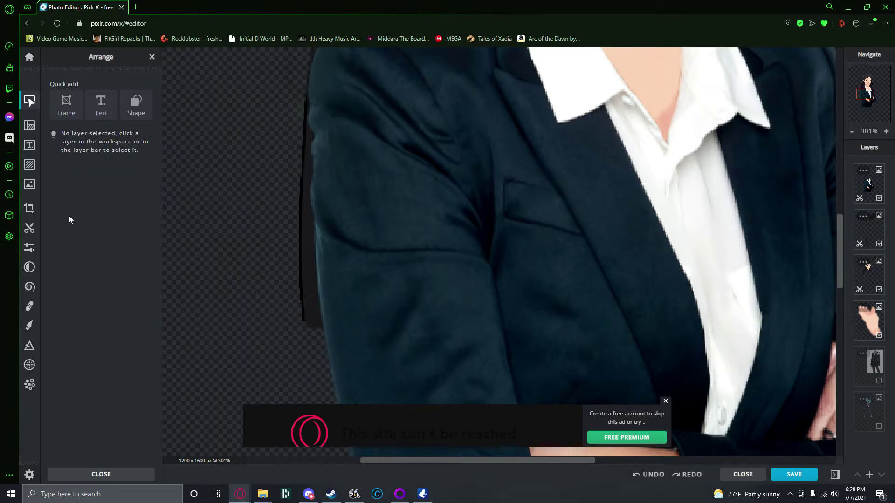
click(316, 313)
Extend the hair to a tapered tip along the sleeve with 14 px #17171A strokes and reveal it with a 19 px Keep cutout brush
click(869, 228)
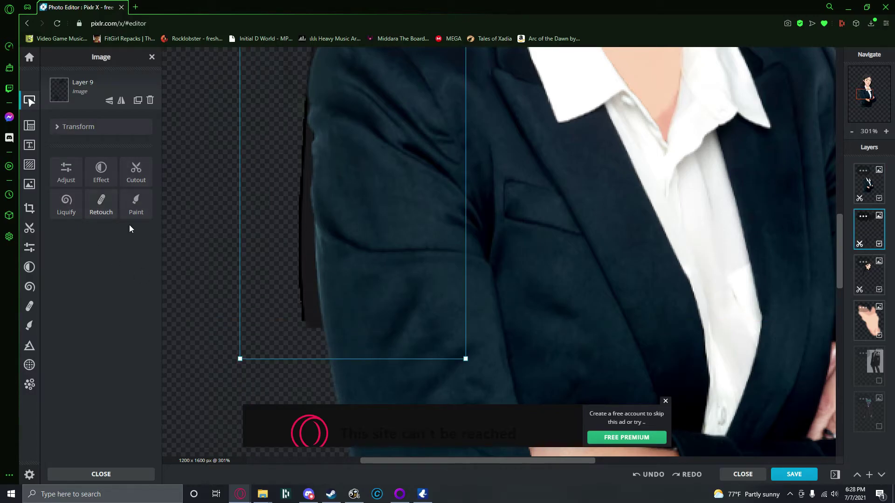
click(134, 207)
click(66, 317)
click(142, 404)
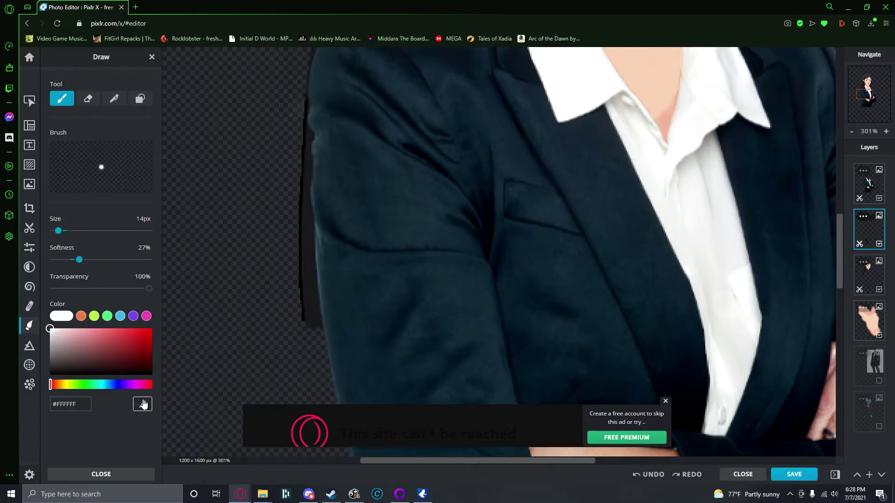
click(312, 308)
mouse_move(318, 330)
mouse_down()
mouse_move(342, 353)
mouse_move(332, 354)
mouse_up()
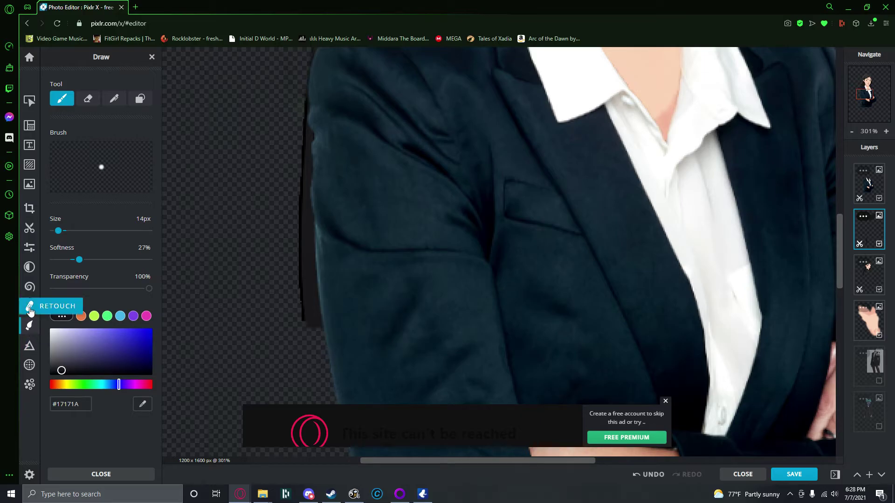
click(30, 235)
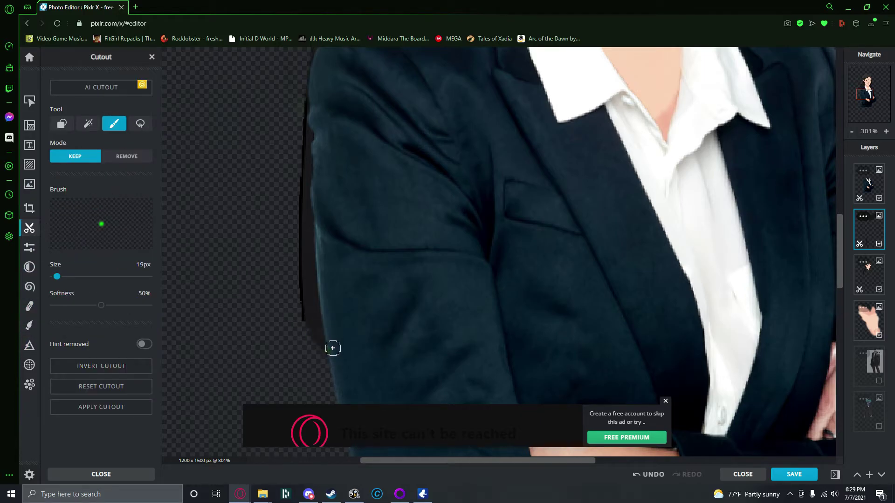
drag(318, 326, 329, 354)
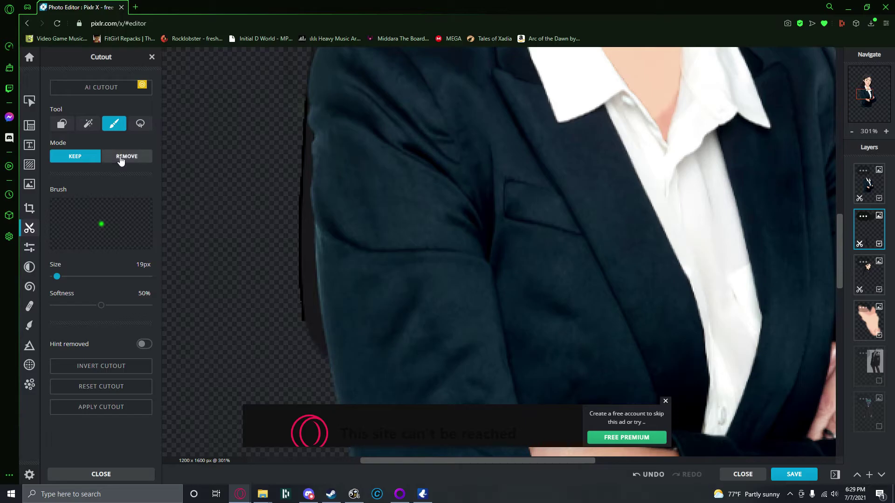
Sample #000000 from the hair's outer outline and set the brush to 7 px with 2% softness
click(29, 325)
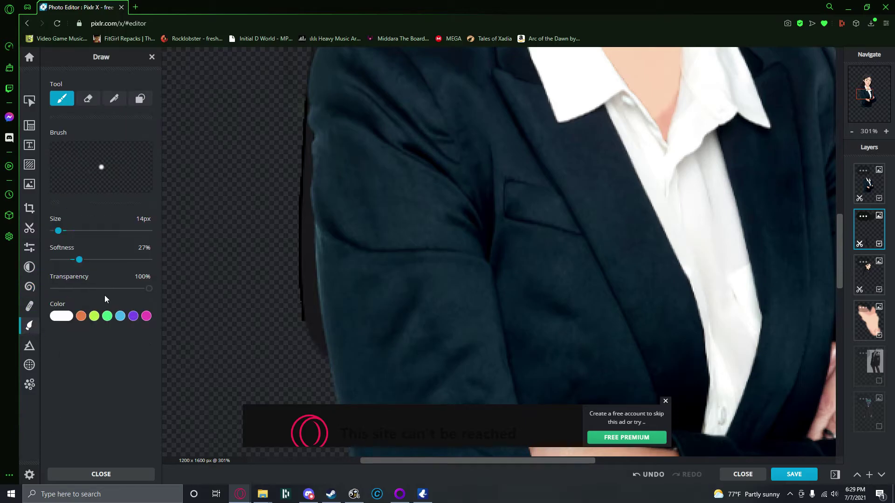
click(61, 316)
click(142, 404)
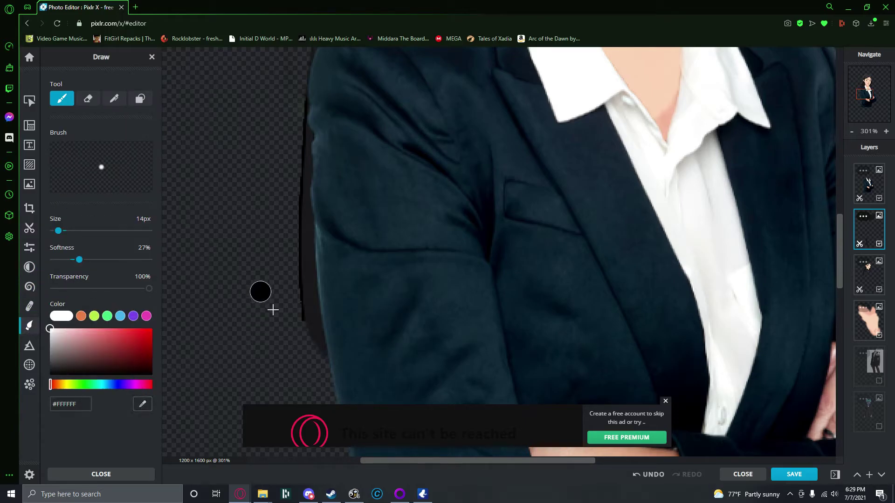
click(306, 275)
scroll(302, 334, up, 1)
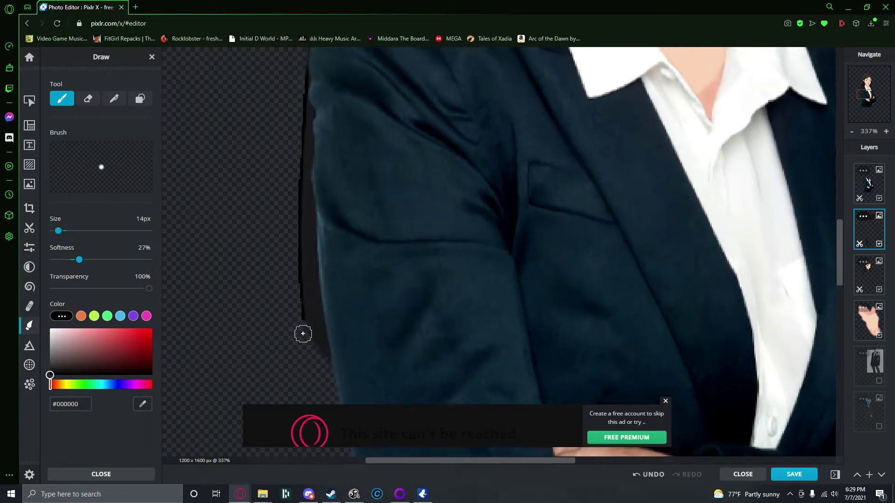
scroll(302, 334, up, 5)
click(666, 402)
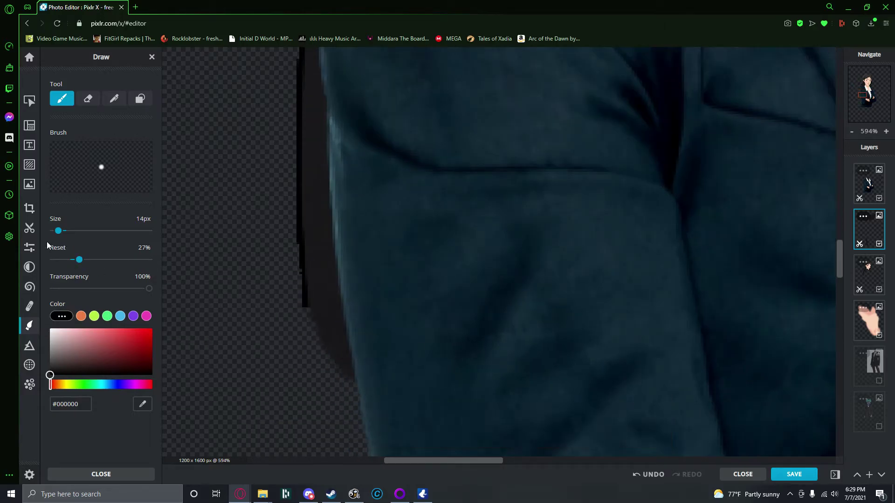
drag(58, 231, 56, 231)
drag(80, 260, 55, 261)
Undo the overly thick outline stroke and draw a black outline around the new hair tip down to the sleeve with a 5 px brush
drag(302, 303, 303, 313)
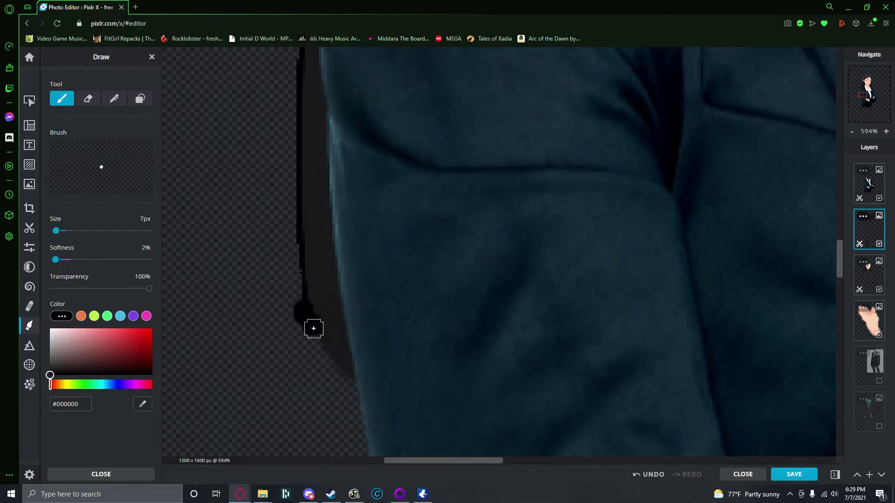
key(ctrl+z)
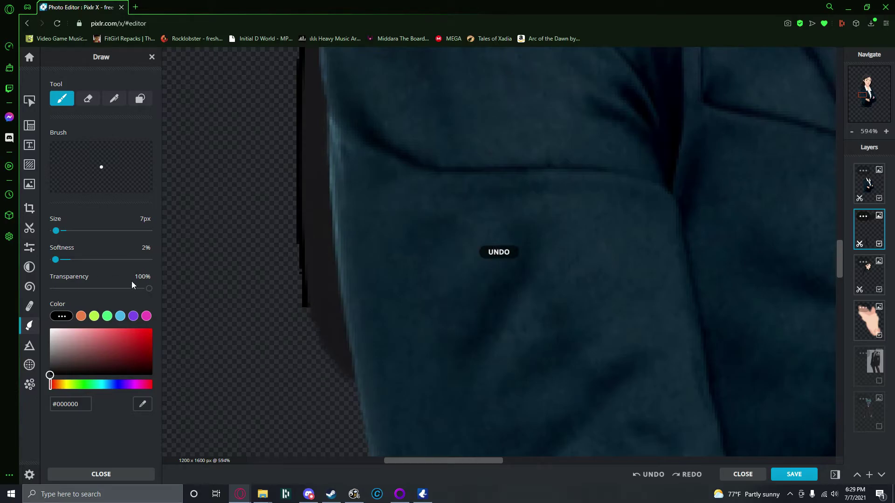
mouse_move(56, 231)
mouse_down()
mouse_move(49, 231)
mouse_move(60, 231)
mouse_up()
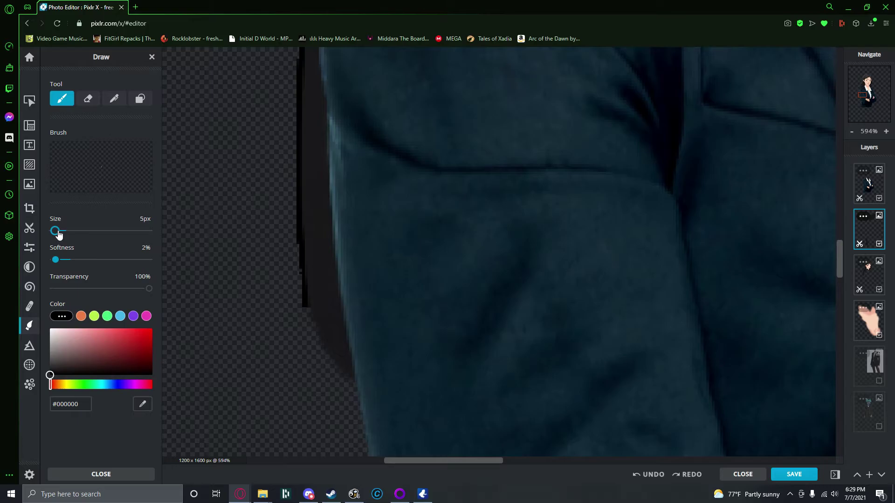
drag(300, 307, 360, 390)
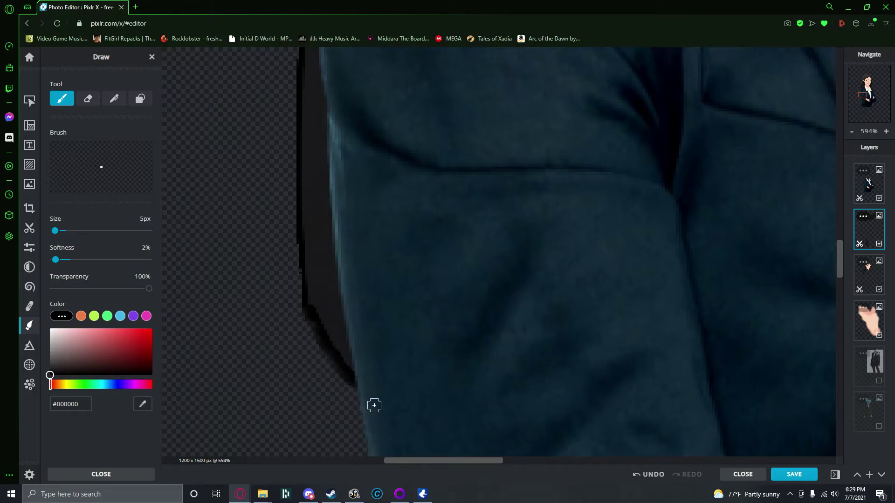
scroll(362, 392, down, 5)
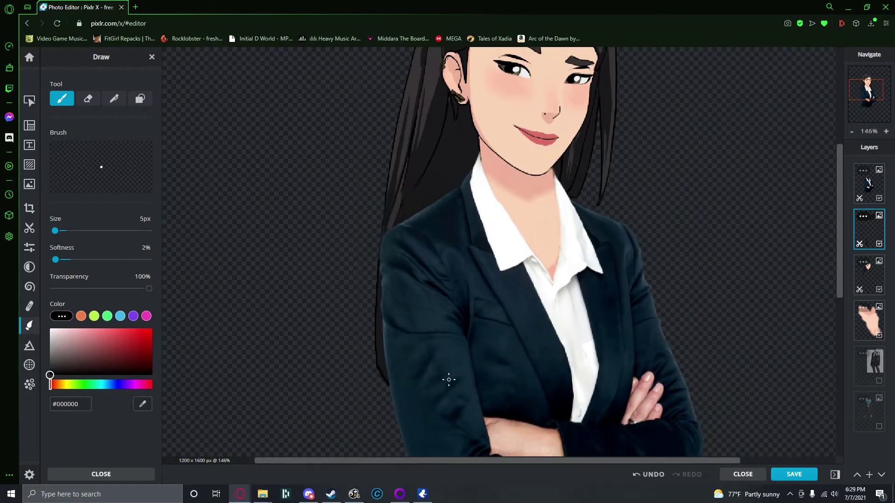
scroll(492, 342, down, 4)
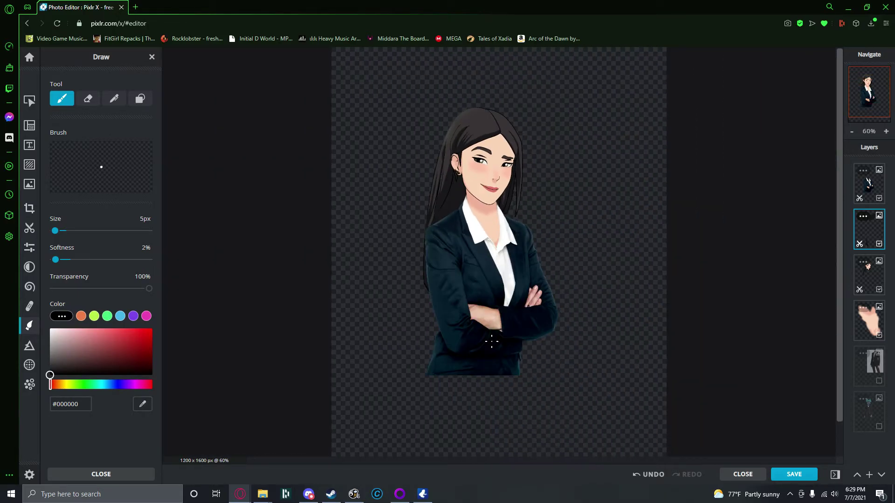
Sample the hair fill colour #18181A and paint along the inside of the hair tip with the 5 px brush to thin its black outline
scroll(470, 336, up, 9)
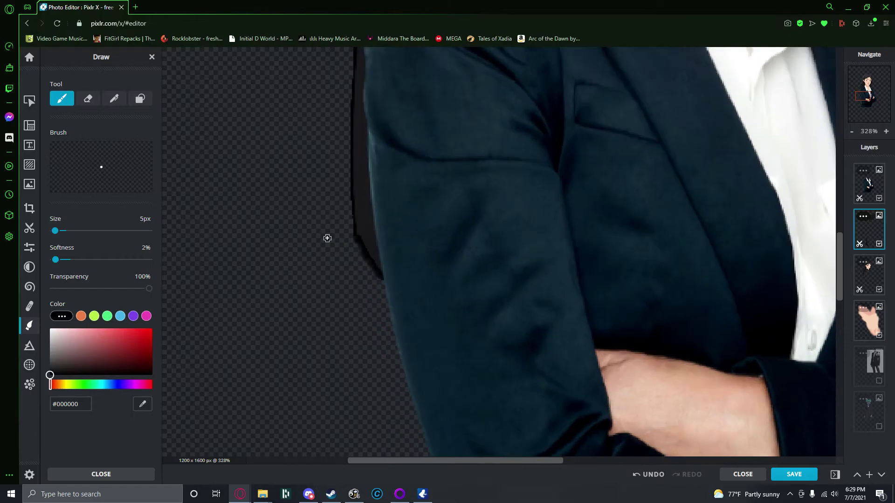
scroll(327, 238, up, 2)
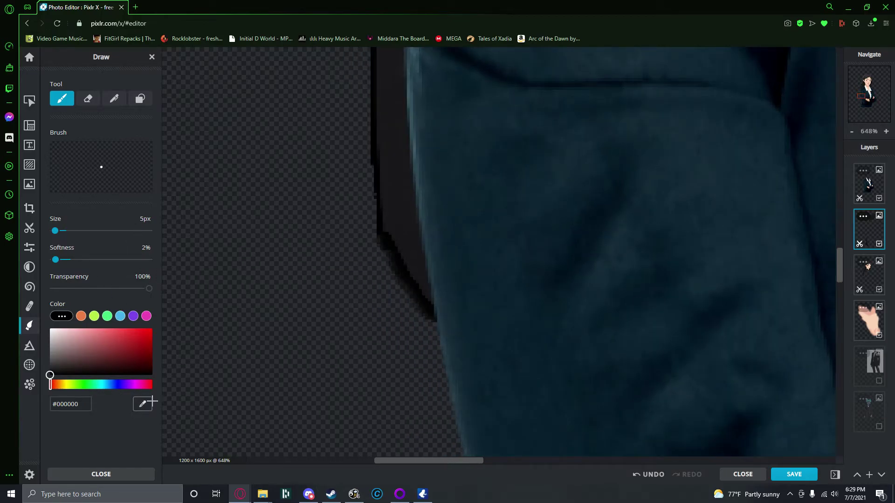
click(398, 204)
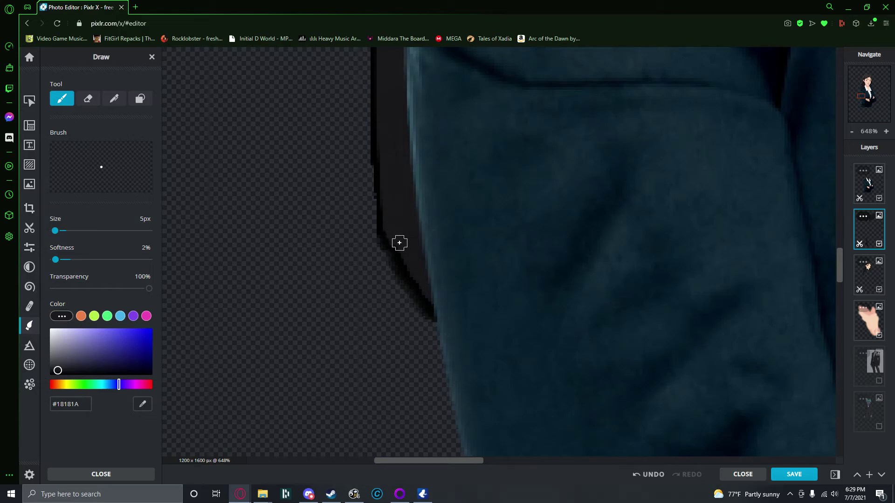
drag(398, 245, 438, 301)
scroll(401, 231, down, 3)
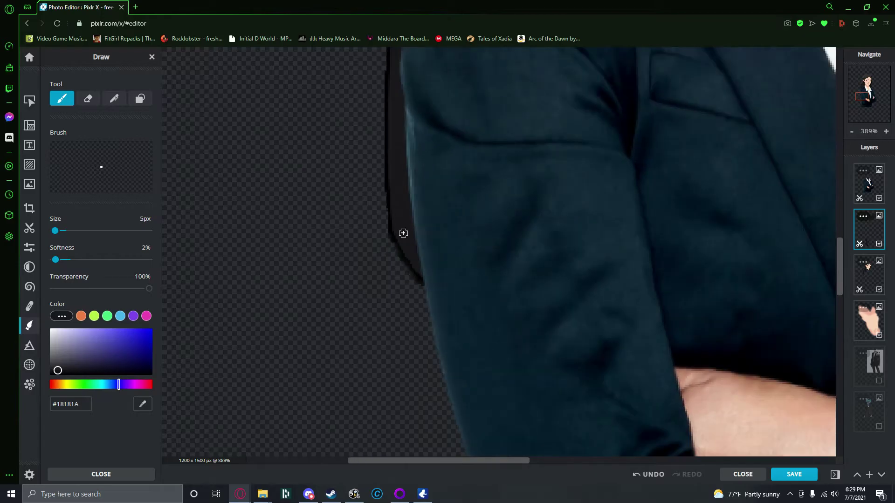
scroll(400, 231, down, 5)
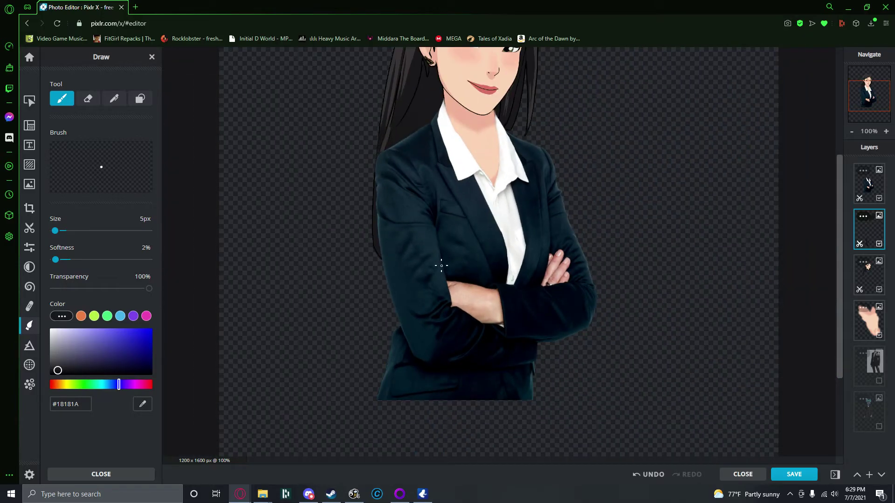
scroll(441, 267, down, 1)
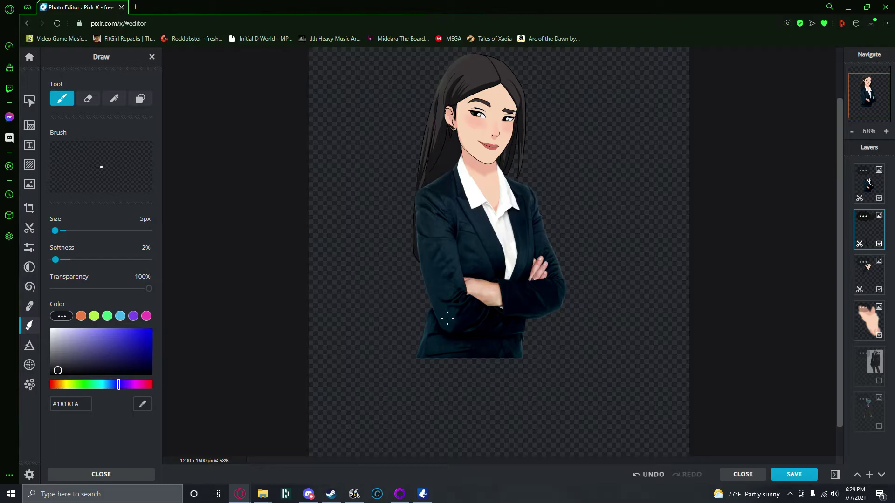
scroll(448, 319, down, 1)
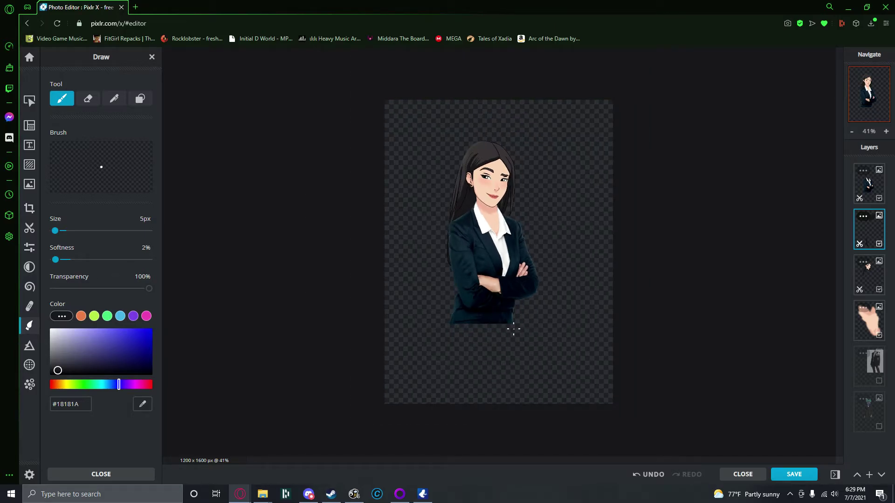
Append "(v2)" to the file name and download the project as a non-destructive PXZ file
scroll(498, 205, up, 4)
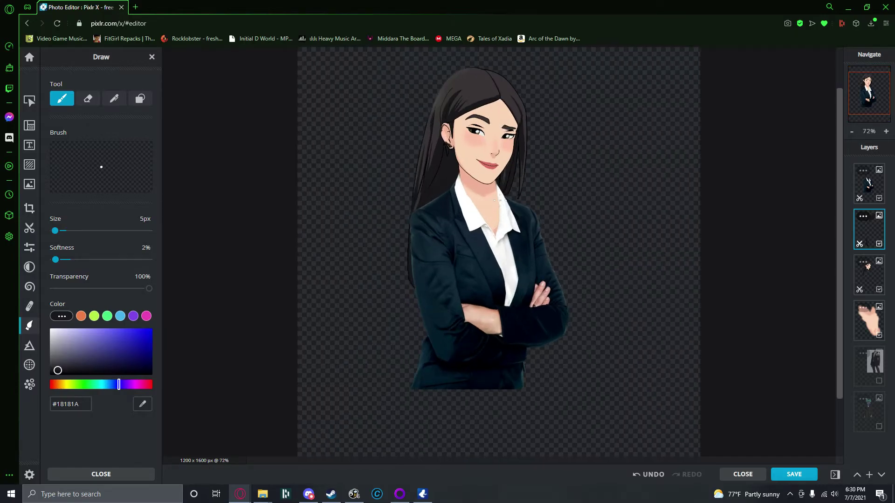
scroll(732, 270, up, 2)
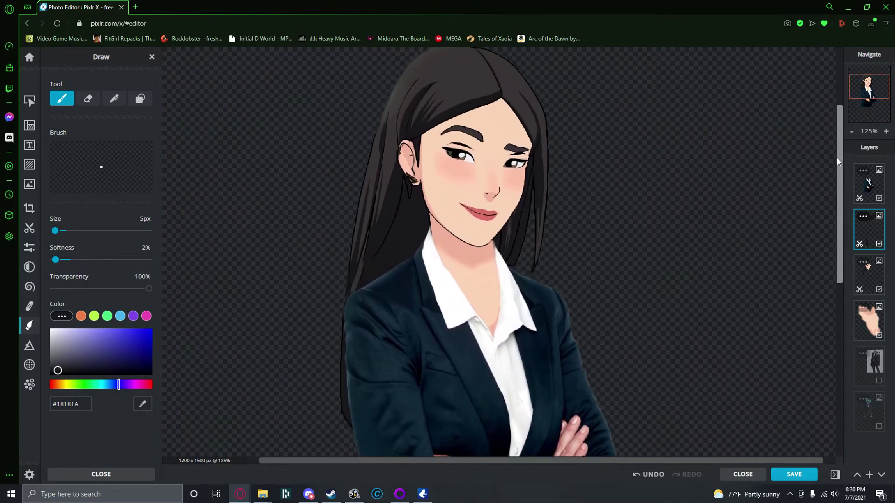
click(795, 475)
click(508, 228)
text((v2))
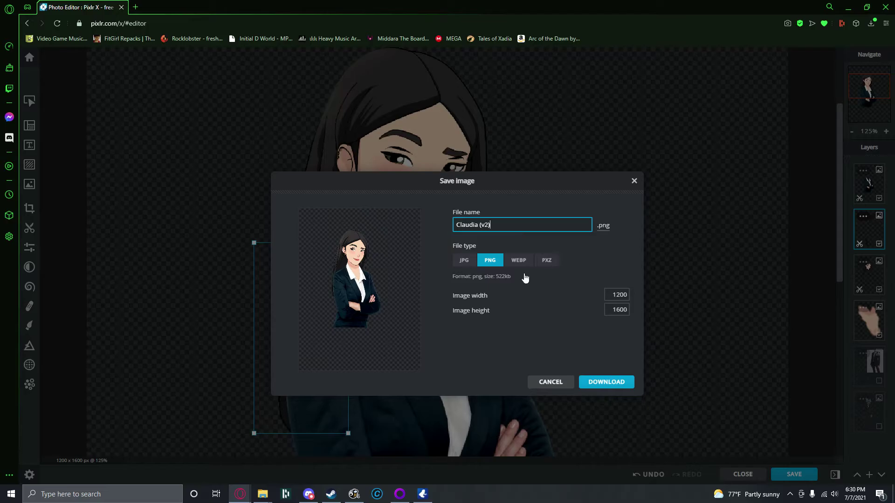
click(548, 261)
click(621, 293)
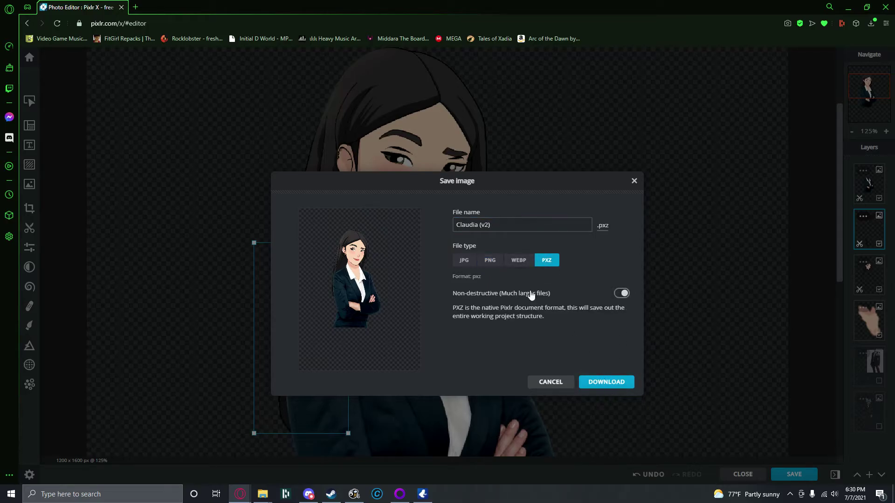
click(608, 383)
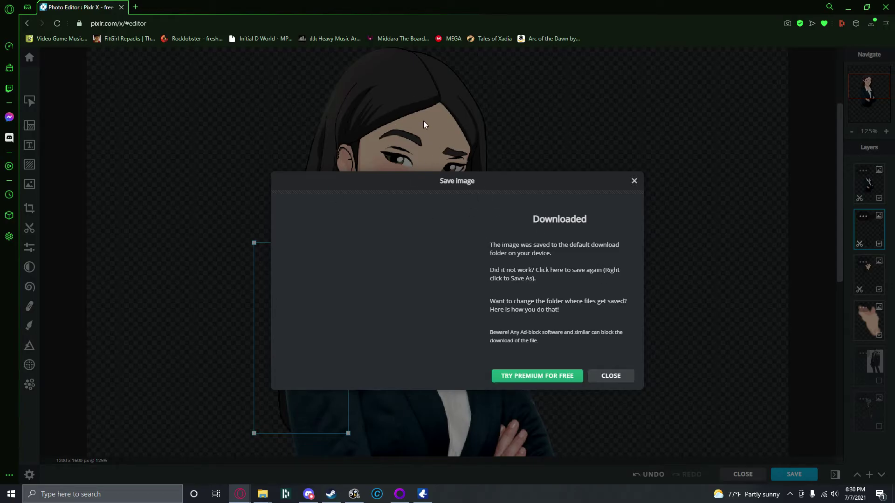
click(621, 378)
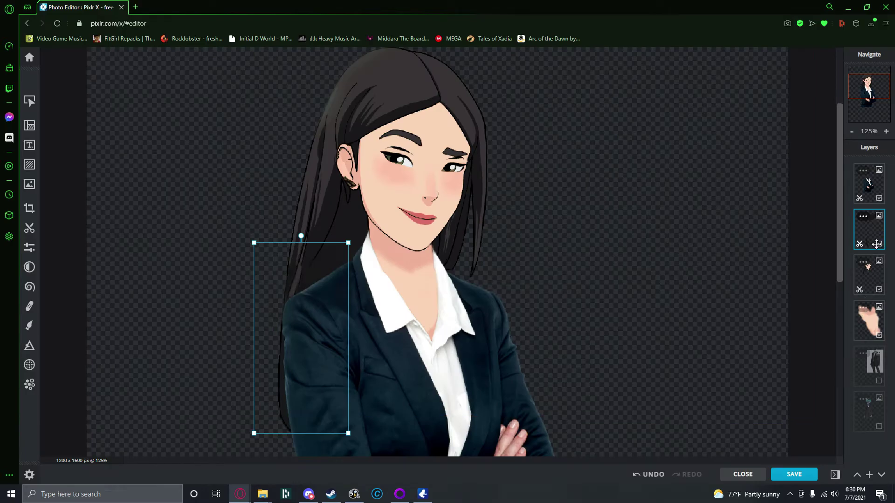
Merge the businesswoman's suit layer down through the hair, head and skin layers into a single layer
click(866, 188)
scroll(759, 269, down, 3)
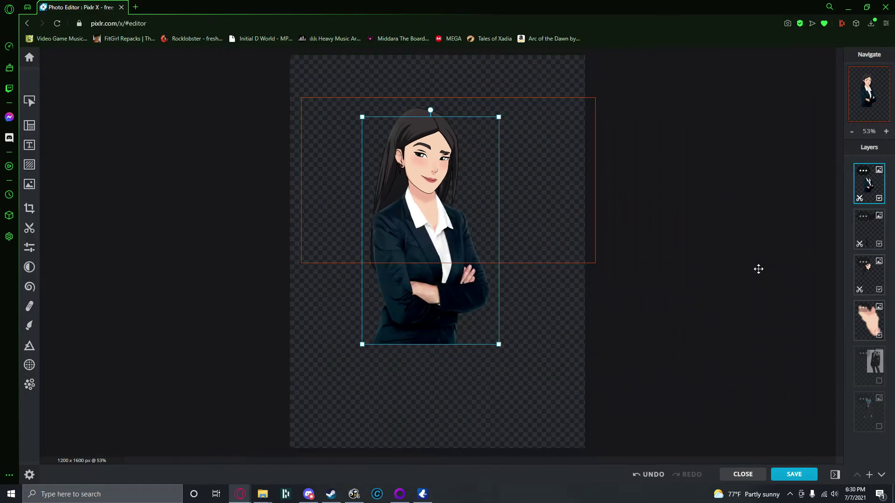
scroll(759, 269, up, 1)
click(863, 171)
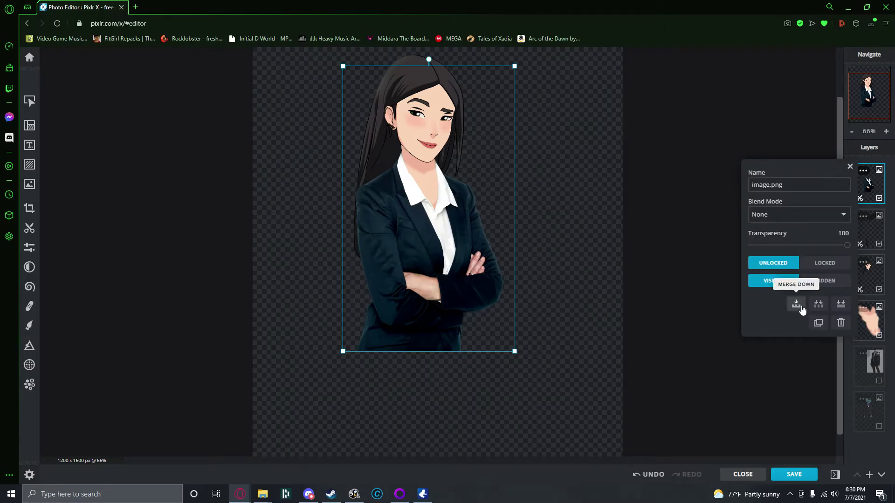
click(798, 306)
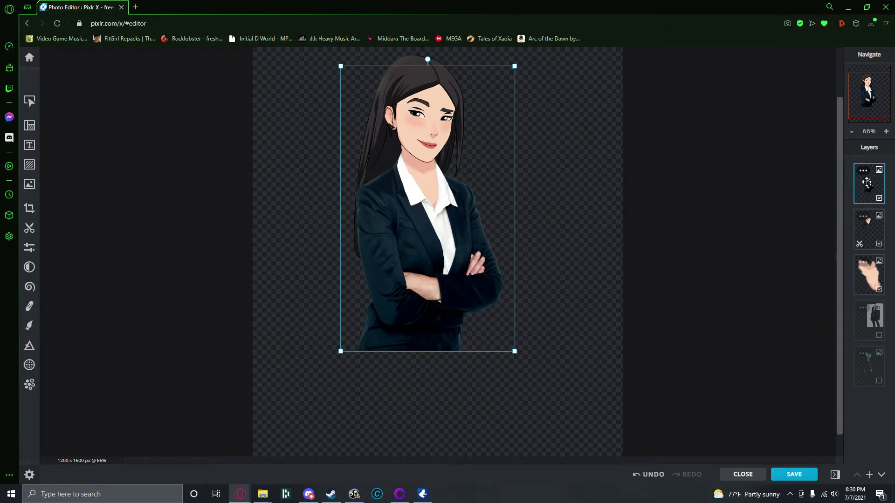
click(863, 171)
click(799, 305)
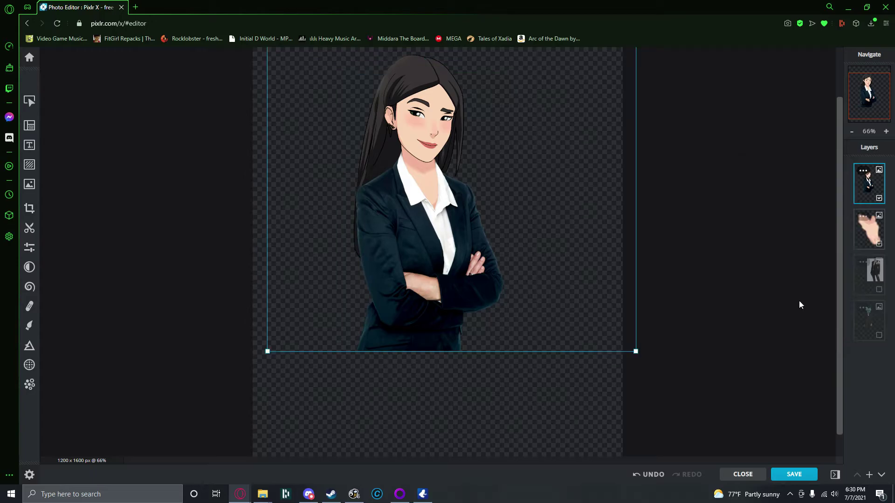
click(863, 170)
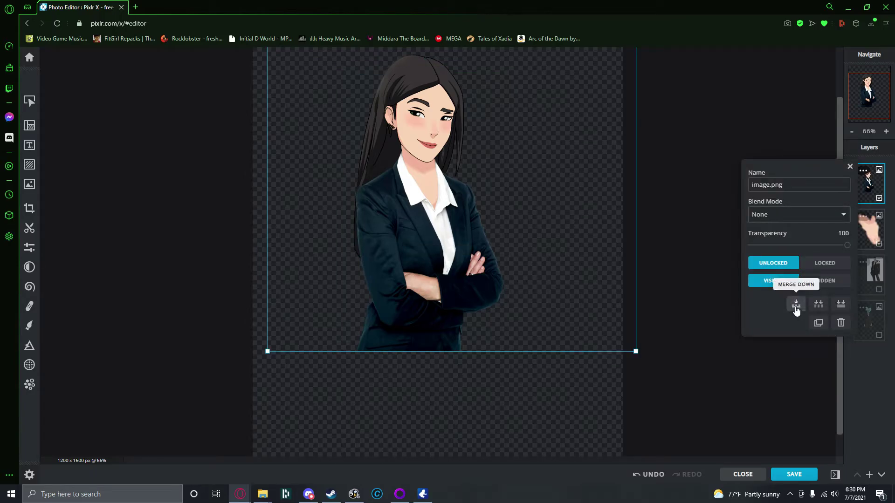
click(796, 307)
Move the merged businesswoman to the right half of the canvas and show the hidden blue-skinned character's layer
drag(496, 276, 509, 293)
drag(575, 264, 641, 257)
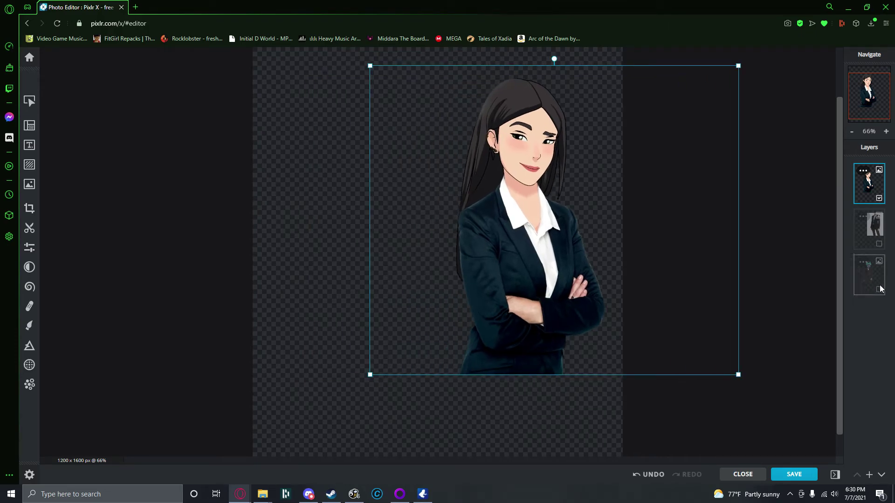
click(879, 290)
drag(527, 261, 517, 235)
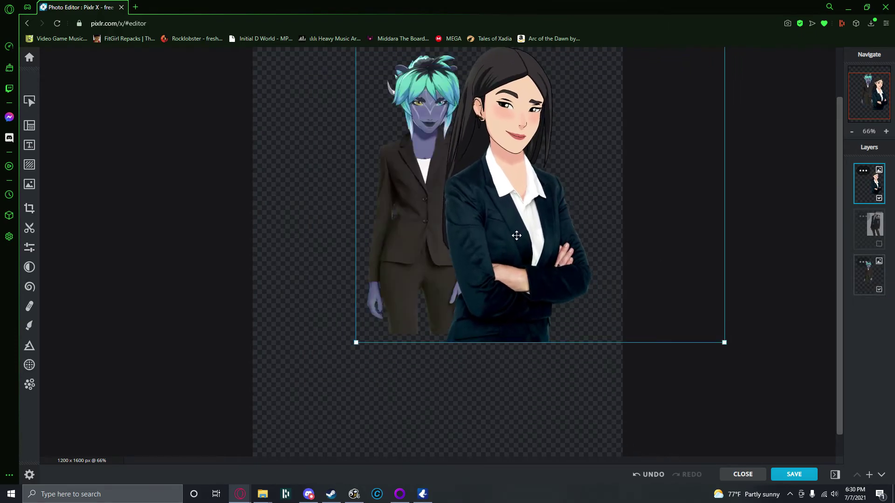
Arrange the two characters near the canvas centre, with the businesswoman slightly lower and overlapping the blue-skinned character's arm, and deselect
scroll(516, 352, down, 2)
drag(377, 263, 402, 296)
mouse_move(569, 260)
mouse_down()
mouse_move(537, 265)
mouse_move(551, 258)
mouse_up()
mouse_move(422, 274)
mouse_down()
mouse_move(421, 288)
mouse_move(428, 275)
mouse_up()
drag(575, 273, 580, 301)
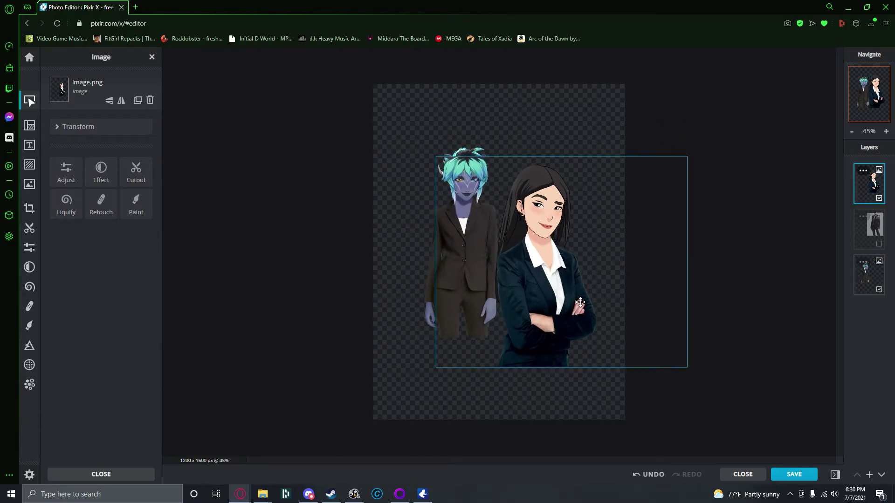
drag(432, 183, 424, 222)
drag(582, 228, 570, 228)
click(743, 237)
drag(575, 306, 577, 313)
click(730, 256)
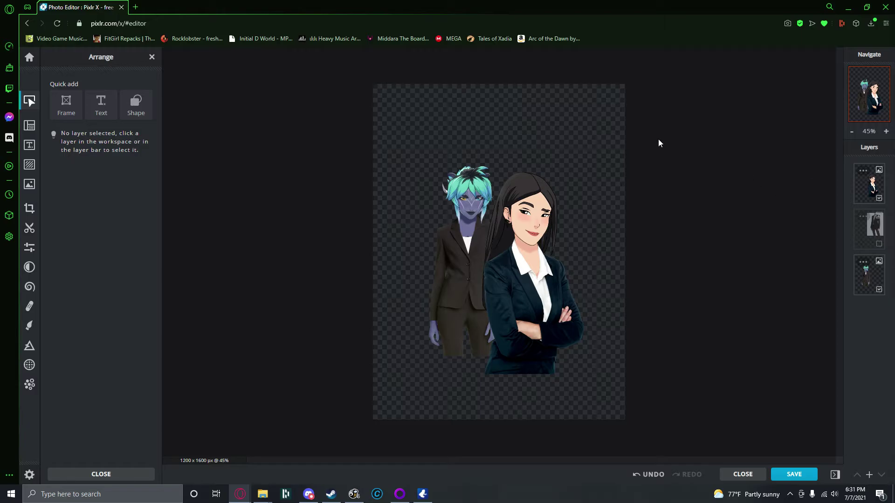
Paste the green nebula image and enlarge it to cover nearly the whole canvas, centred horizontally
key(ctrl+v)
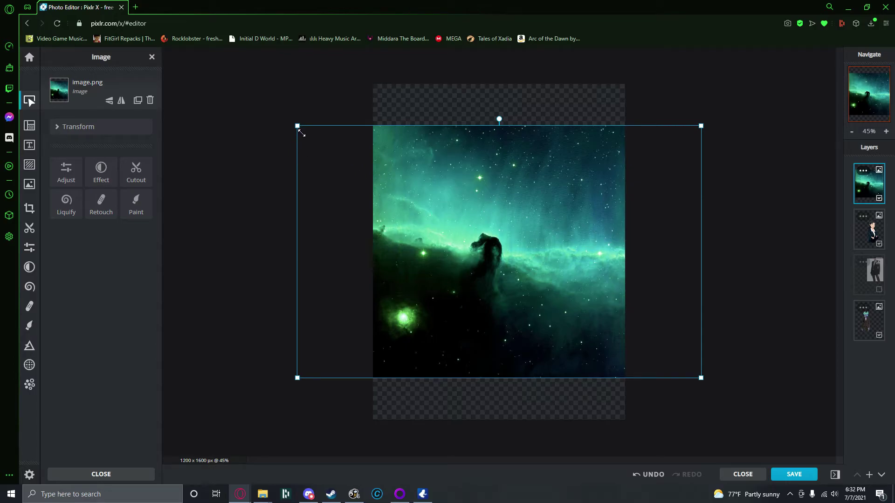
drag(302, 134, 234, 98)
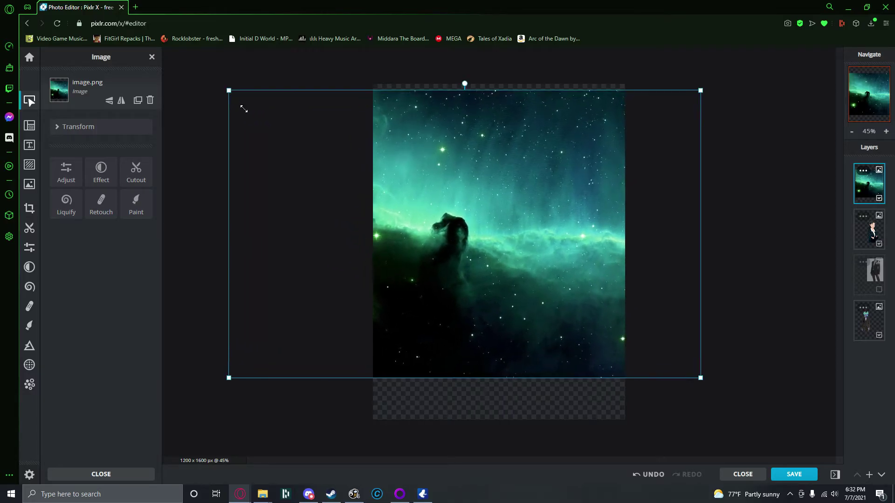
drag(701, 378, 749, 420)
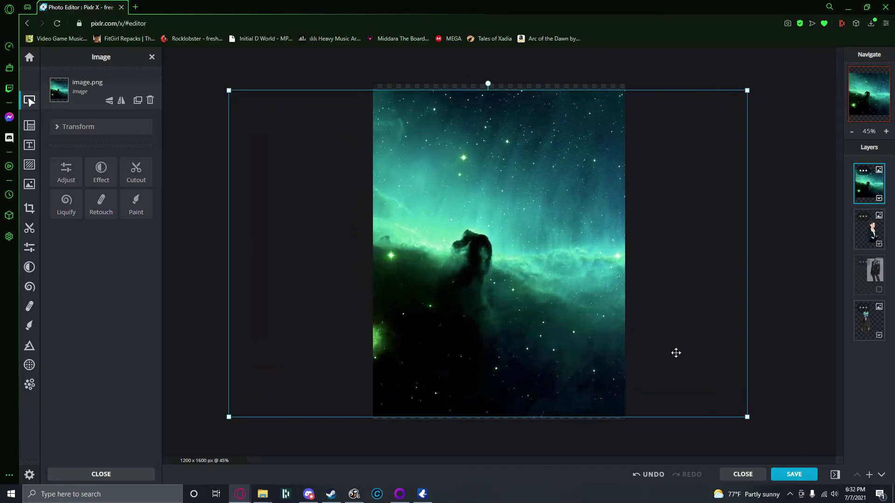
drag(714, 350, 727, 351)
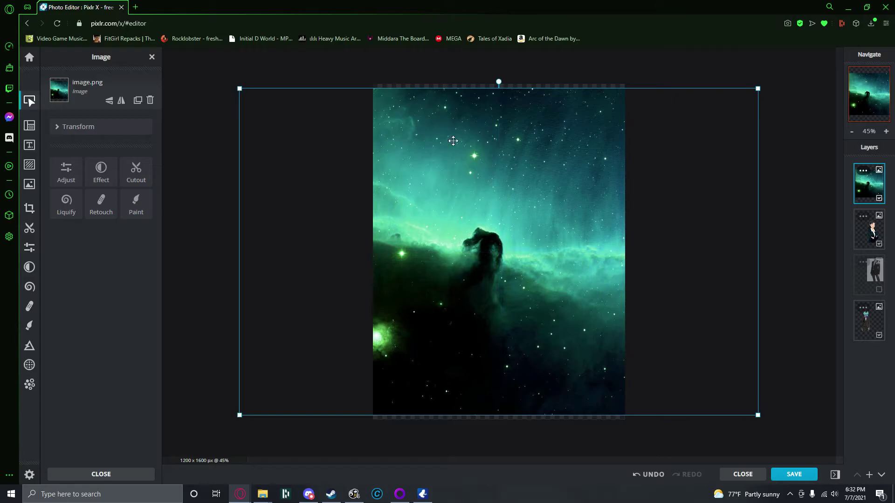
Shift the nebula image to the right and place its layer at the bottom of the stack, behind both characters
click(507, 74)
drag(460, 290, 563, 293)
click(735, 83)
drag(869, 184, 860, 345)
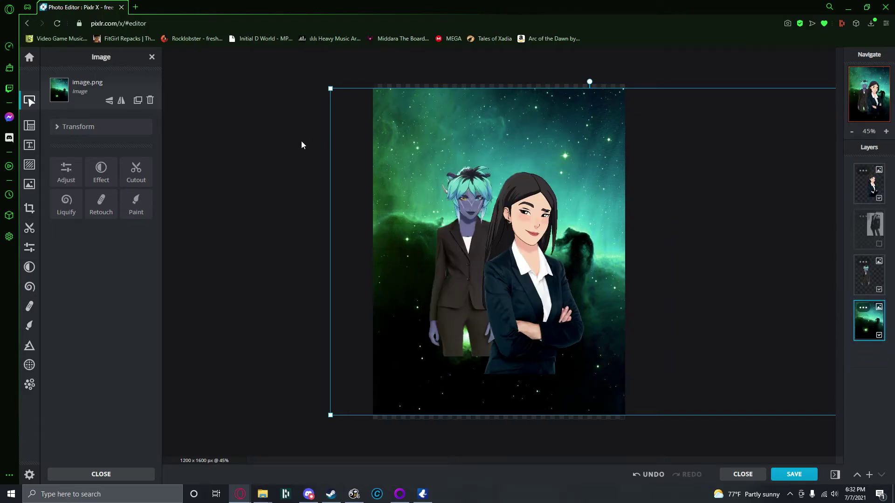
click(275, 157)
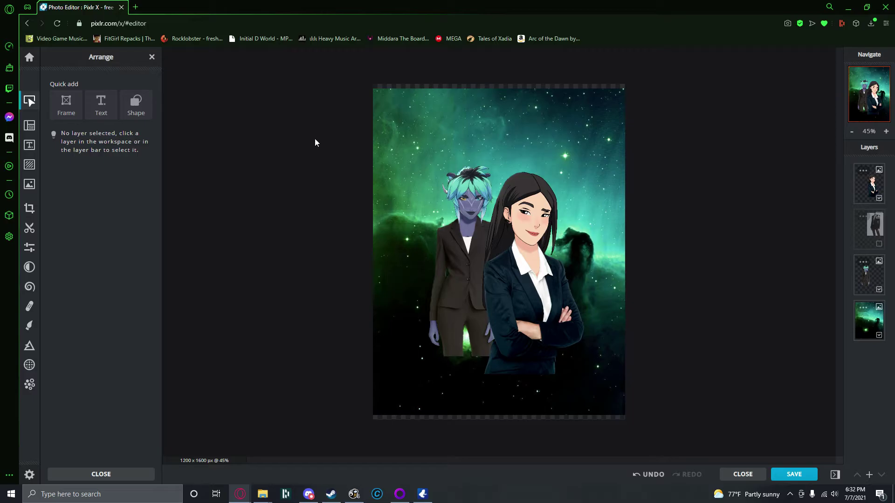
Fine-tune the businesswoman's position beside the blue-skinned character and deselect her layer
click(473, 299)
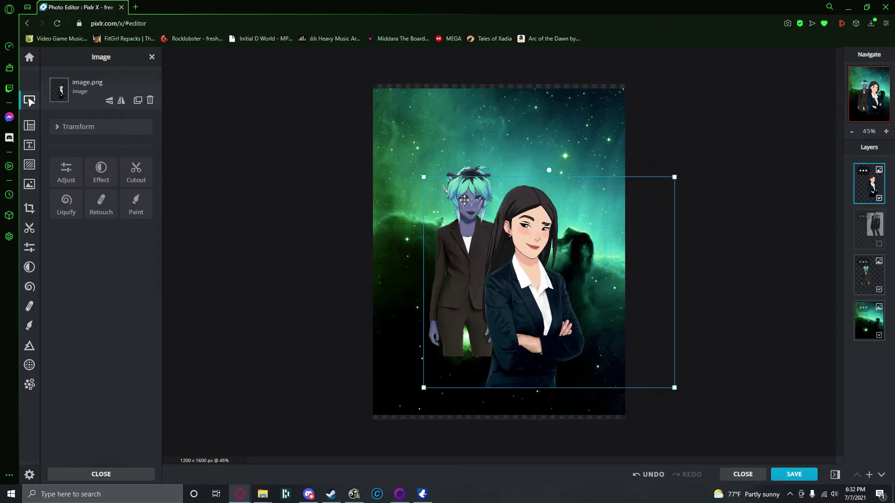
drag(496, 296, 509, 270)
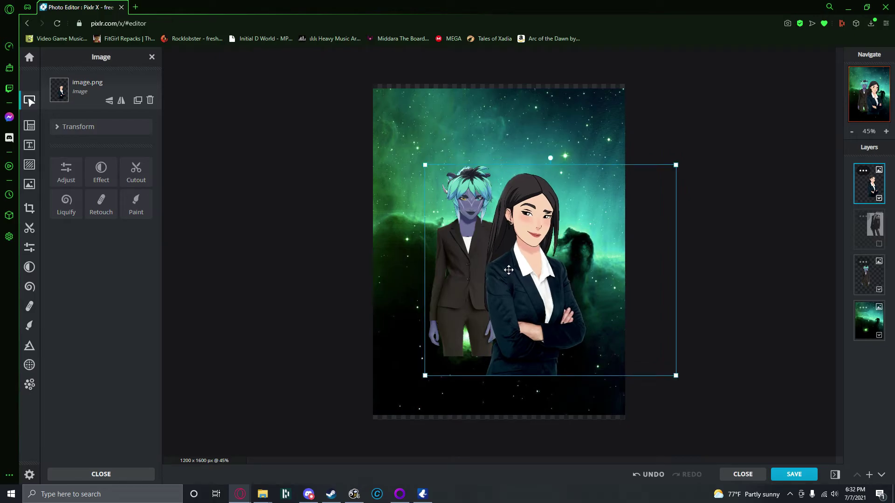
click(404, 135)
click(294, 162)
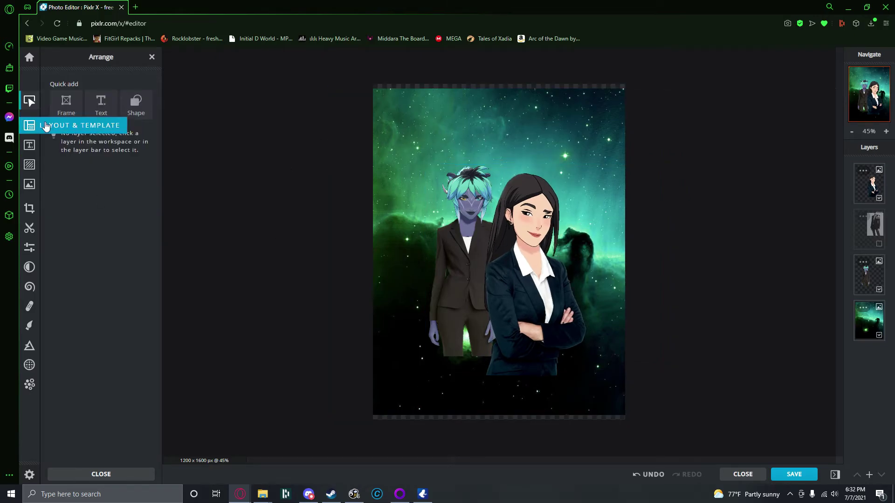
Add a rectangle shape layer and stretch it from corner to corner over the canvas
click(869, 476)
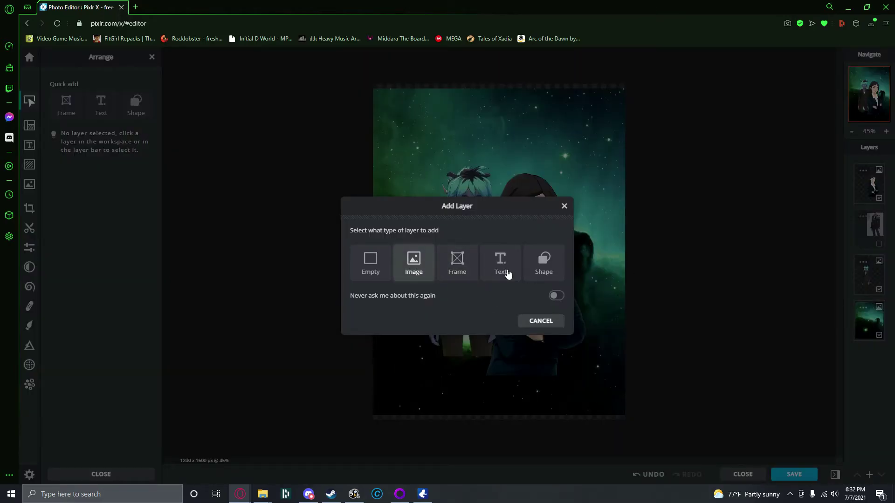
click(543, 262)
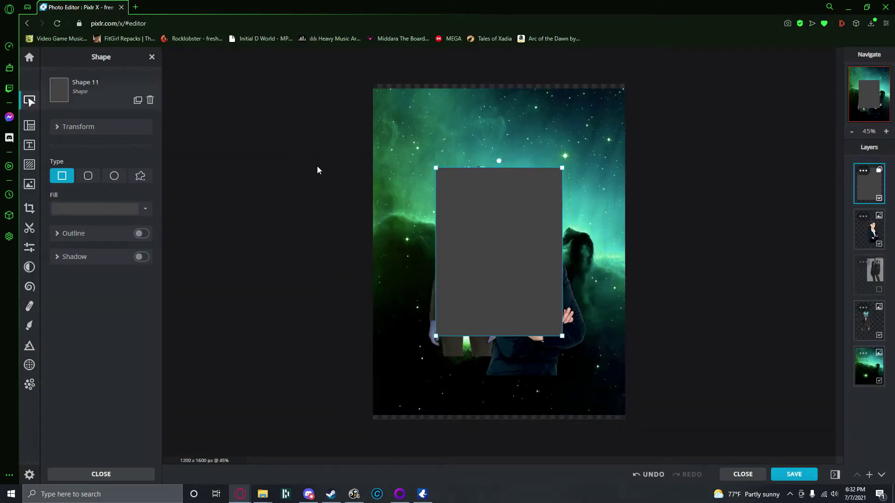
drag(439, 173, 373, 84)
drag(562, 336, 627, 421)
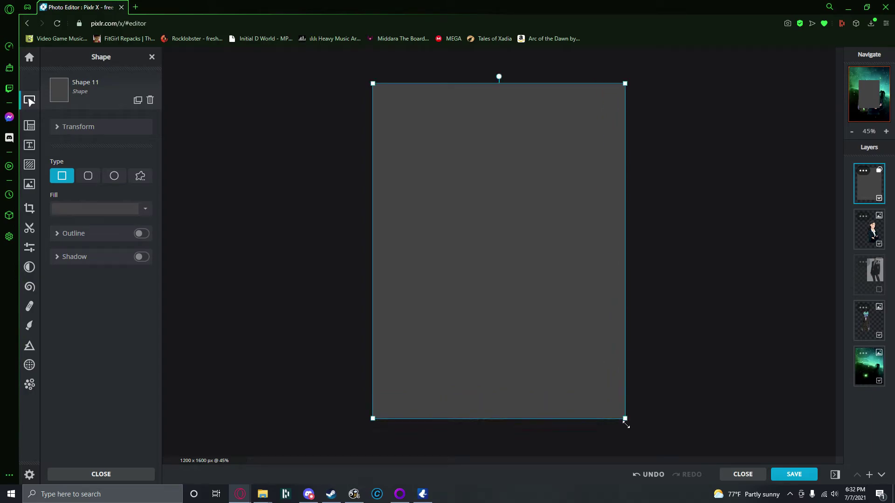
Set the rectangle's height to 1600 and its Y position to 0 to fit the canvas exactly
click(99, 133)
click(97, 169)
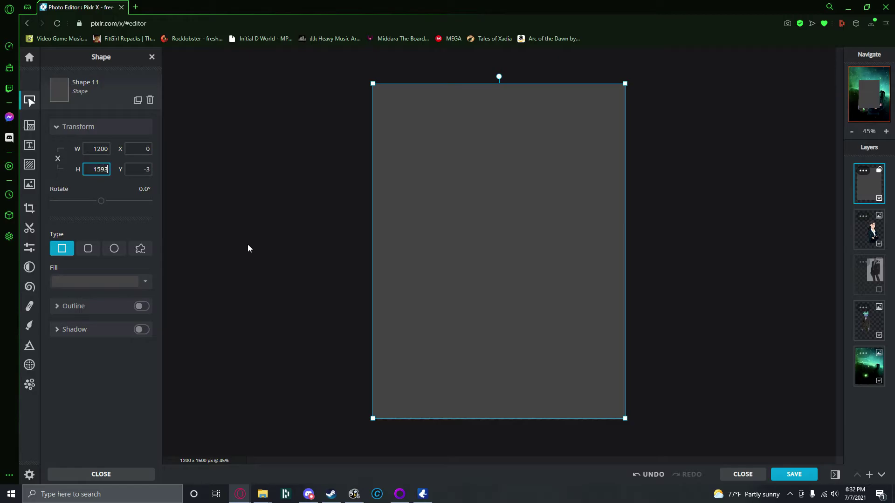
key(BackSpace)
key(BackSpace)
key(BackSpace)
key(BackSpace)
text(1600)
key(Return)
click(151, 176)
key(BackSpace)
key(BackSpace)
text(0)
key(Return)
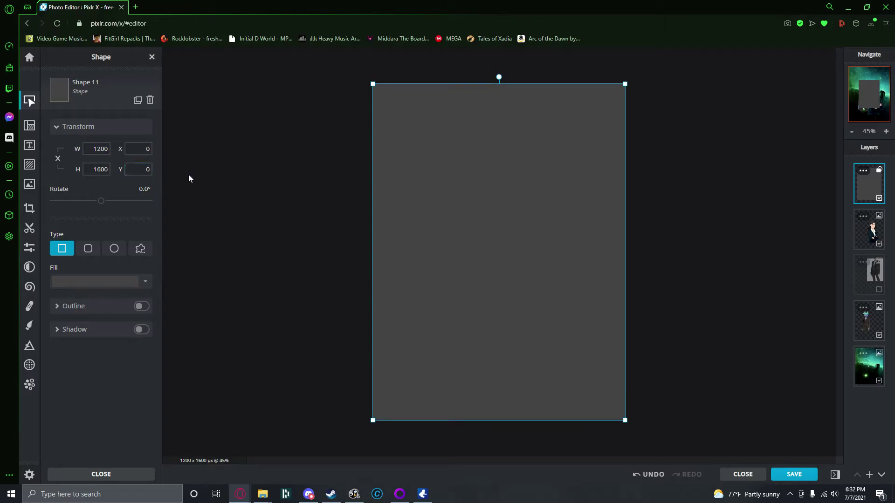
click(236, 202)
click(536, 194)
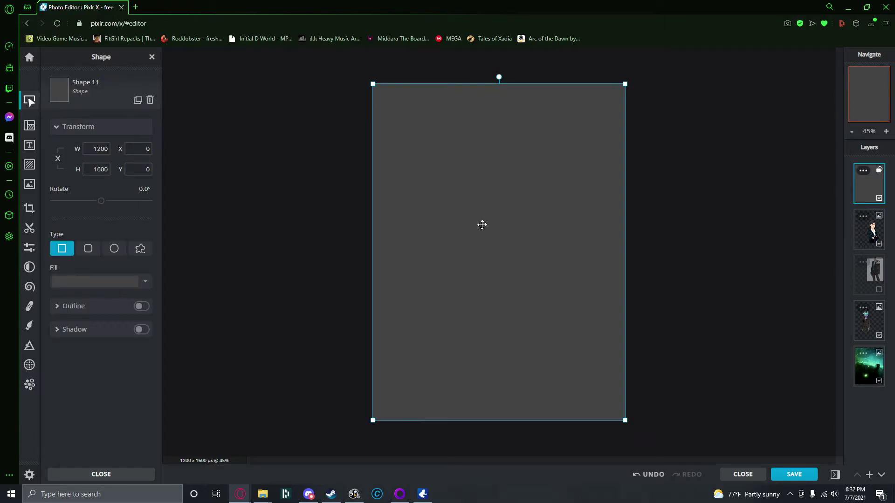
Change the full-canvas rectangle's fill to a linear gradient and add a black colour stop near its middle
click(285, 221)
click(472, 201)
click(102, 282)
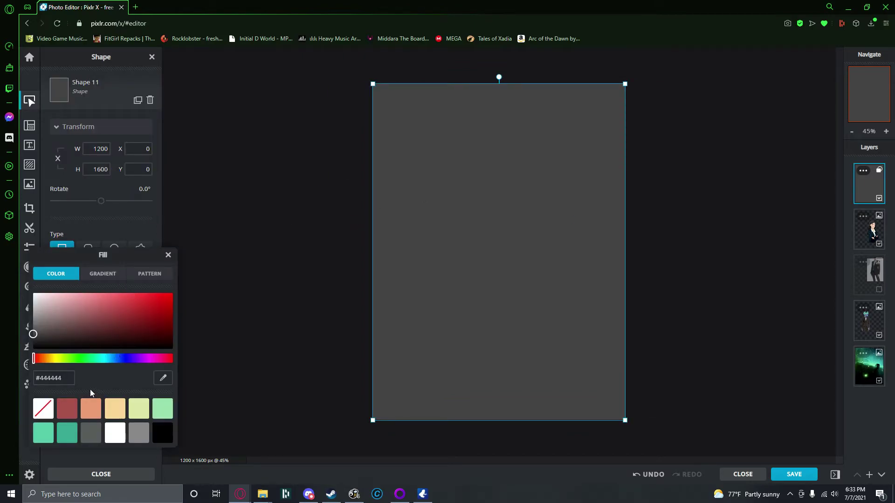
click(102, 276)
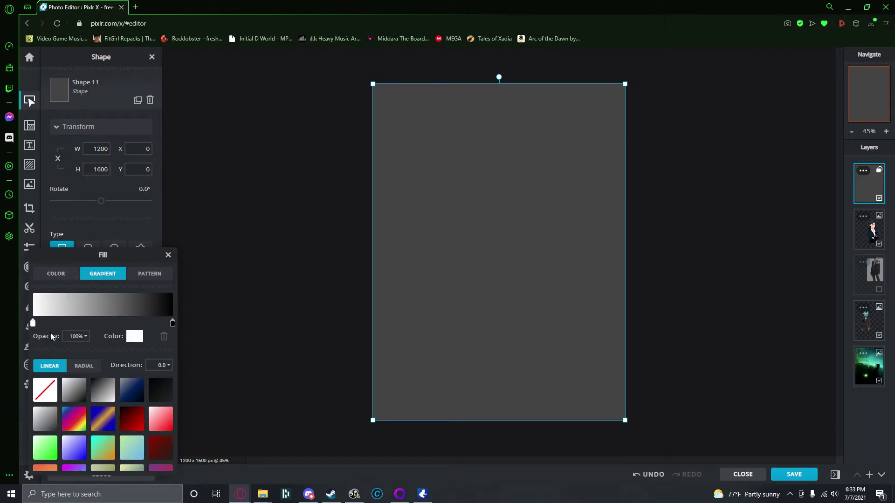
mouse_move(34, 325)
mouse_down()
mouse_move(94, 328)
mouse_move(3, 329)
mouse_move(73, 333)
mouse_move(26, 331)
mouse_up()
mouse_move(175, 329)
mouse_down()
mouse_move(136, 330)
mouse_move(176, 327)
mouse_up()
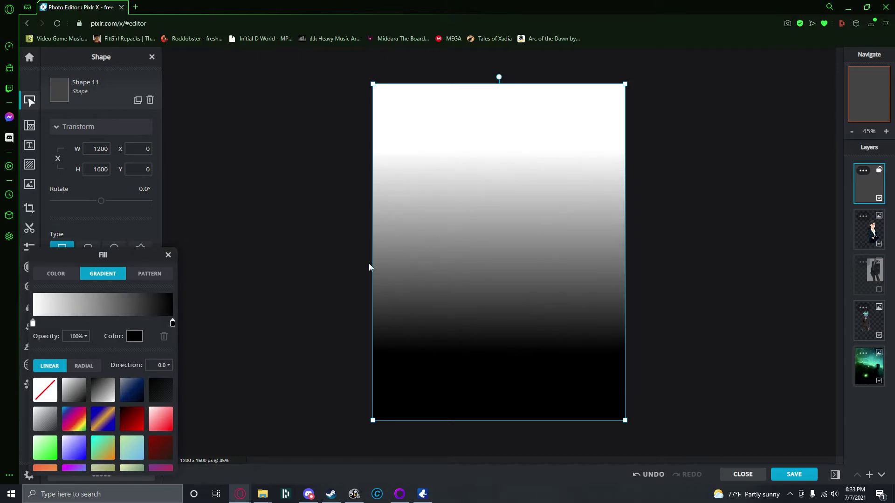
click(97, 326)
drag(95, 323, 99, 322)
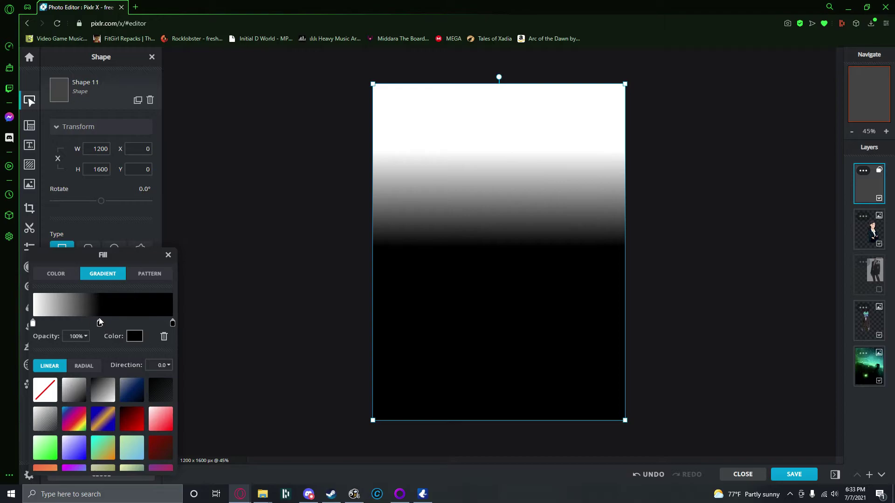
Change the gradient's white starting stop to black
click(33, 324)
scroll(143, 399, down, 2)
scroll(144, 399, up, 3)
click(140, 338)
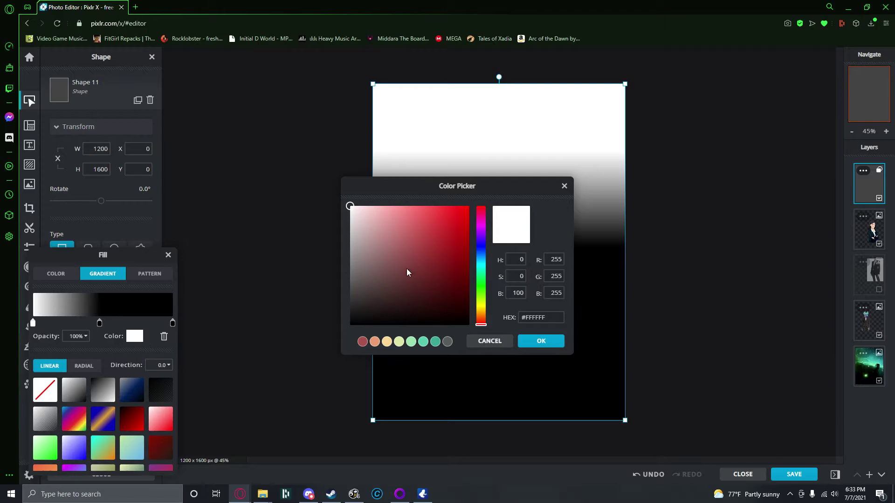
click(493, 377)
click(540, 343)
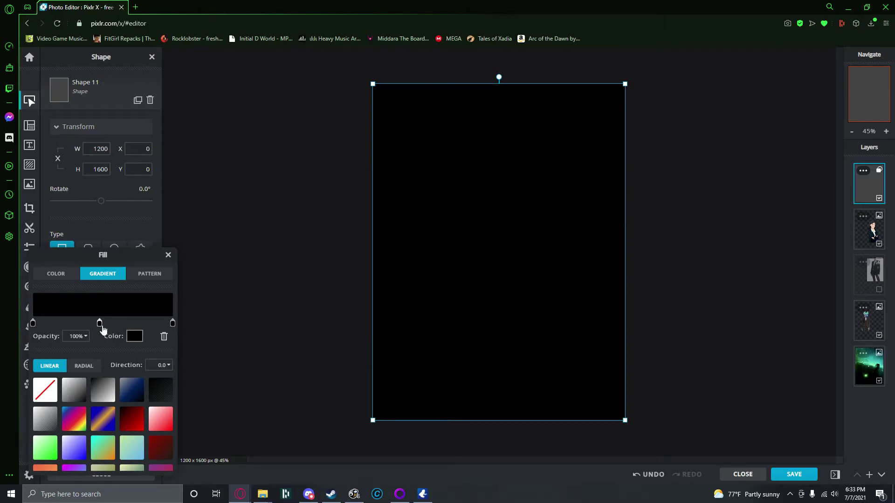
Set the middle stop's opacity to 0%, add a second transparent stop, and spread both outward to widen the clear band
click(88, 339)
drag(87, 352, 2, 362)
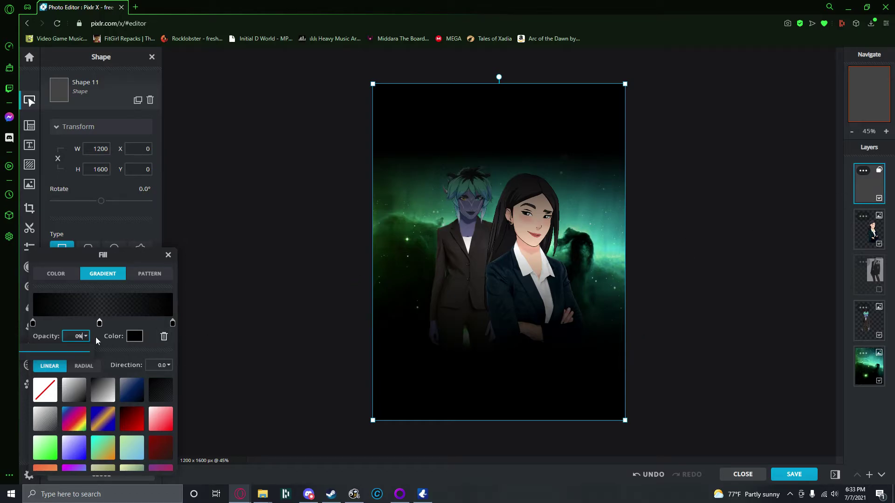
click(83, 325)
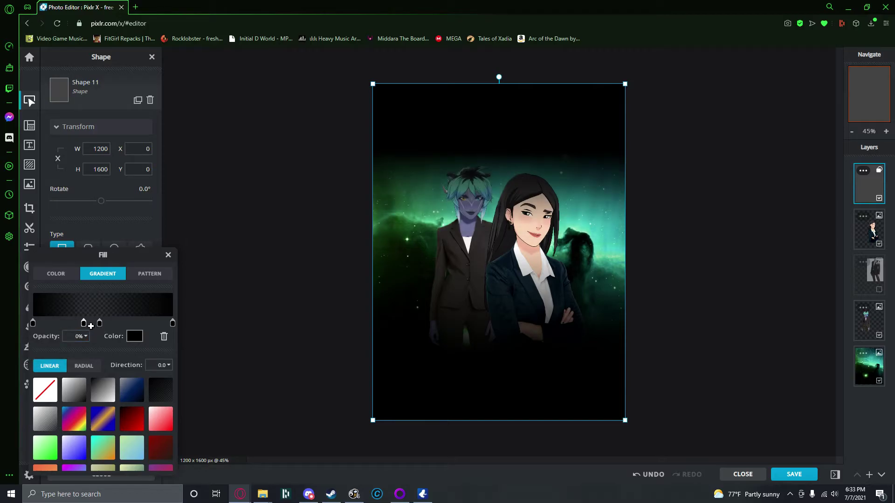
drag(84, 326, 161, 329)
click(146, 326)
click(163, 337)
drag(160, 324, 138, 324)
drag(84, 330, 73, 327)
click(267, 270)
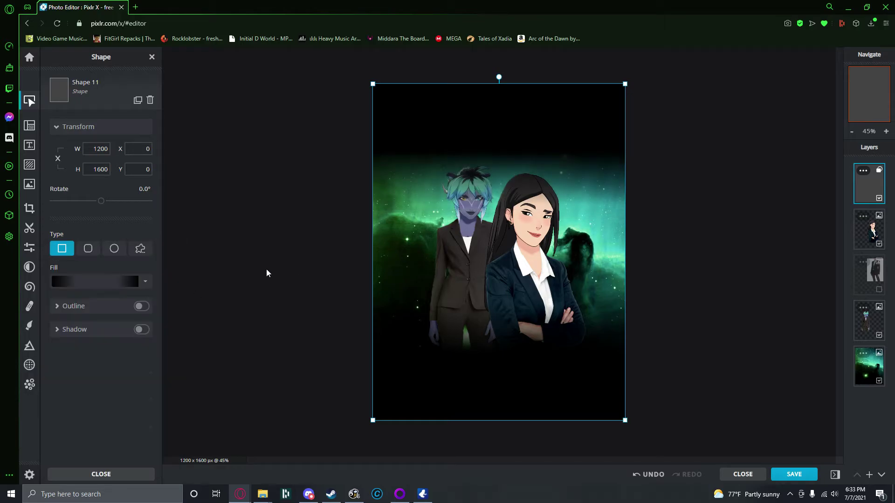
Try the gradient shape layer directly above the background, return it to the top of the stack, and undo its accidental shift
drag(872, 192, 890, 331)
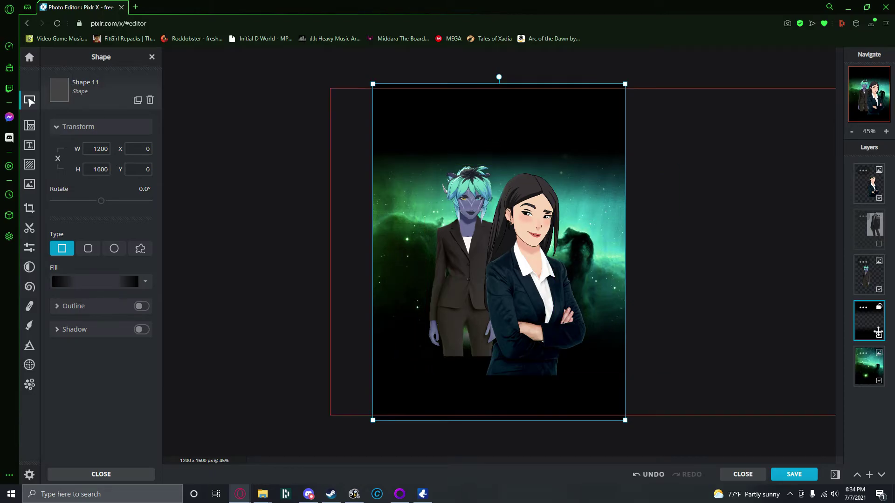
drag(861, 333, 880, 200)
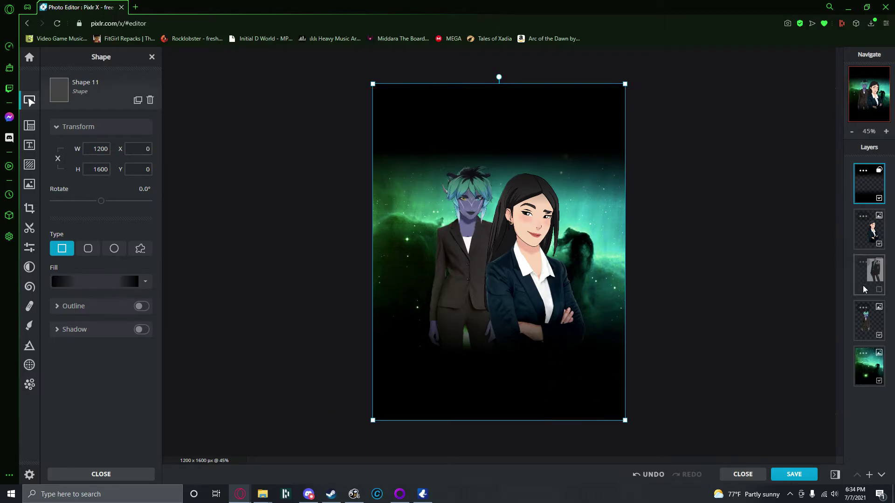
click(869, 320)
key(ctrl+z)
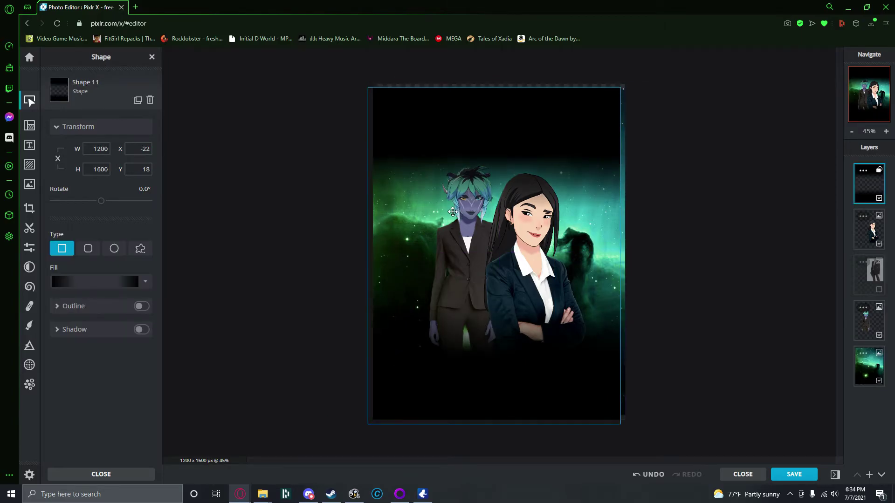
key(ctrl+z)
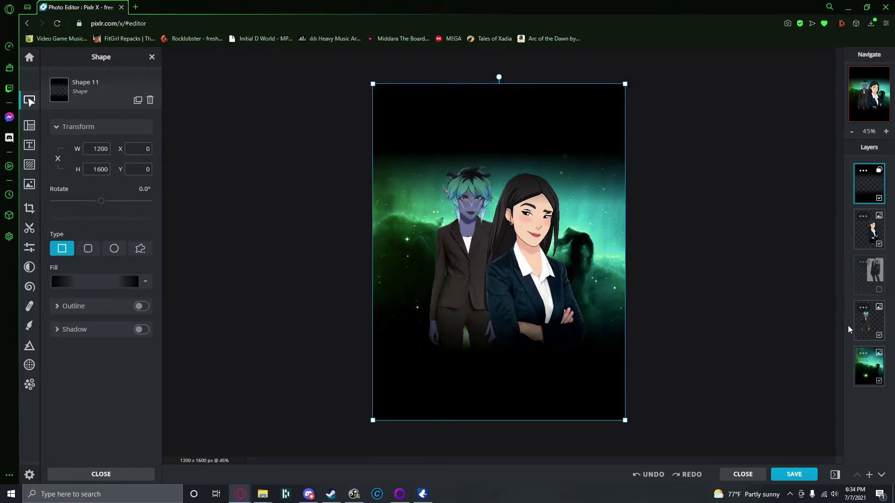
Nudge the blue-haired character's image left and down to about X 62, Y 432
click(865, 325)
key(Down)
key(Left)
key(Left)
key(Left)
key(Left)
key(Left)
key(Left)
key(Left)
key(Left)
key(Left)
key(Left)
key(Left)
key(Left)
key(Left)
key(Left)
key(Left)
key(Left)
key(Left)
key(Left)
key(Left)
key(Left)
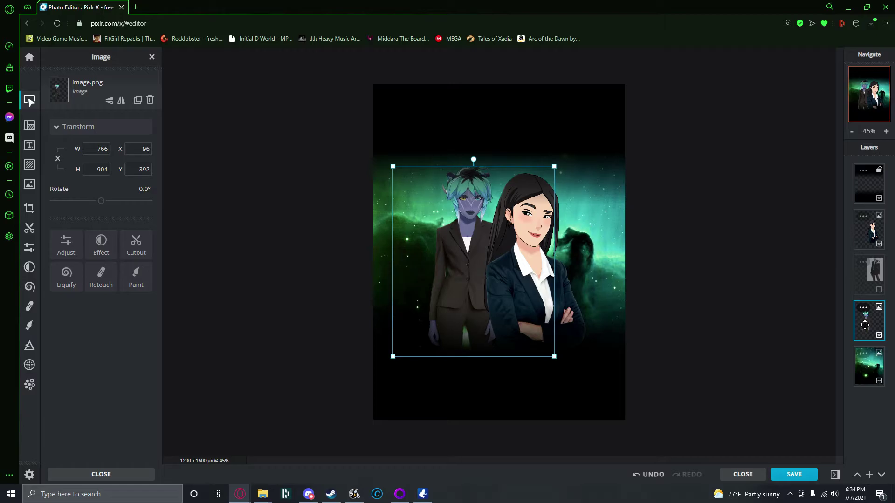
key(Down)
key(Down)
key(Down)
key(Down)
key(Down)
key(Down)
key(Down)
key(Down)
key(Down)
key(Down)
key(Down)
key(Down)
key(Down)
key(Down)
key(Down)
key(Down)
key(Down)
key(Down)
key(Down)
key(Down)
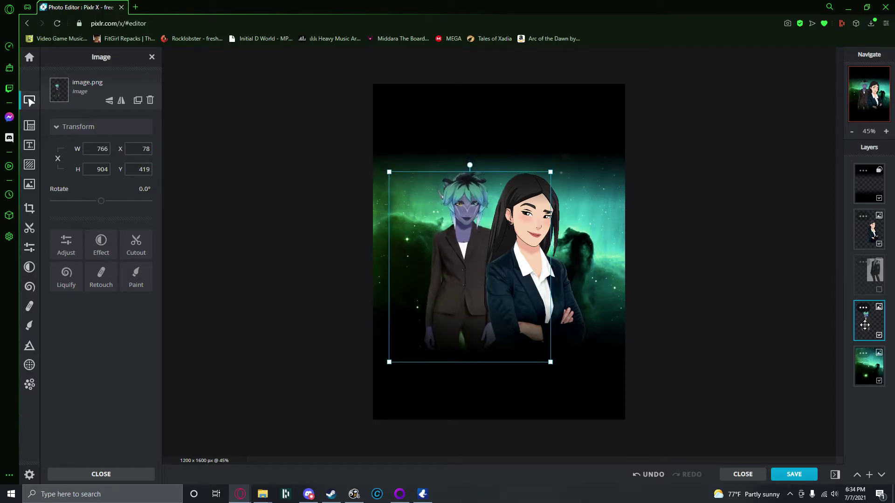
key(Left)
key(Left)
key(Left)
key(Left)
key(Left)
key(Left)
key(Left)
key(Left)
key(Left)
key(Left)
key(Left)
key(Left)
key(Left)
key(Left)
key(Left)
key(Left)
key(Left)
key(Left)
key(Left)
key(Left)
key(Left)
key(Left)
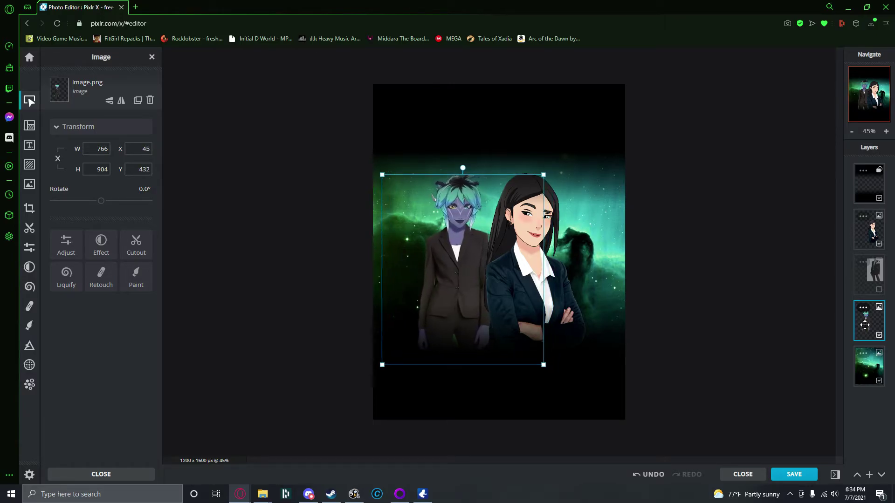
key(Right)
key(Right)
key(Right)
key(Right)
key(Right)
key(Right)
key(Right)
key(Right)
key(Right)
key(Right)
key(Right)
key(Right)
key(Right)
key(Right)
key(Right)
key(Right)
key(Right)
key(Right)
key(Right)
key(Right)
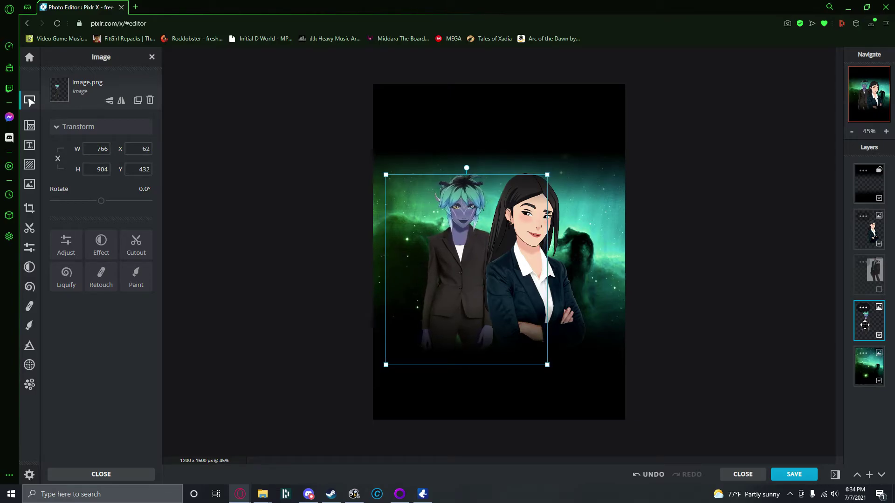
Move the dark-haired woman's image left to X 132, Y 384, overlapping the blue-haired character
click(870, 229)
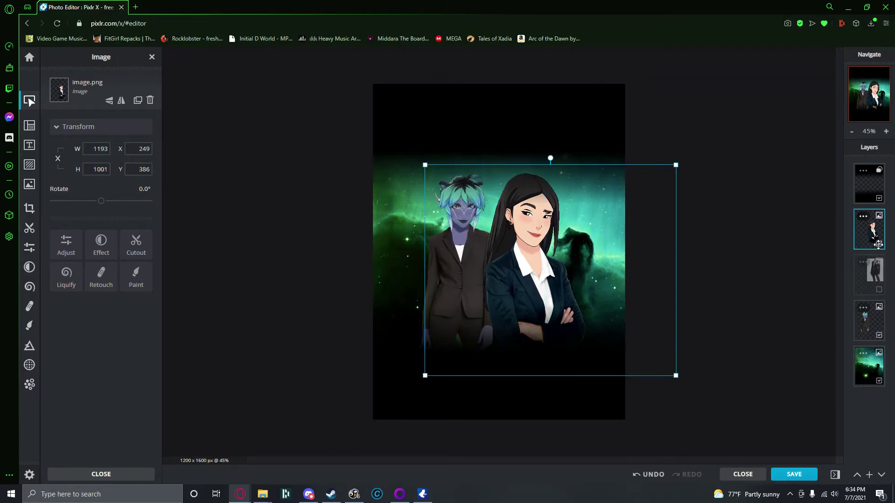
drag(673, 238, 650, 237)
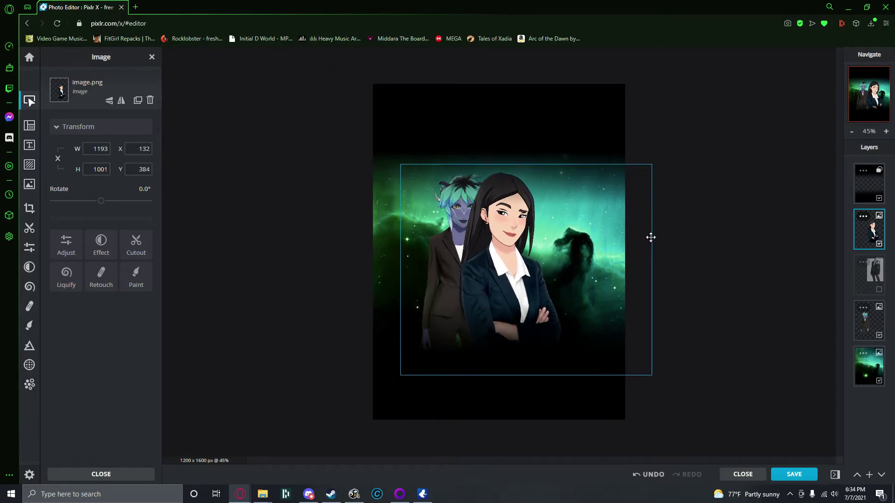
click(868, 326)
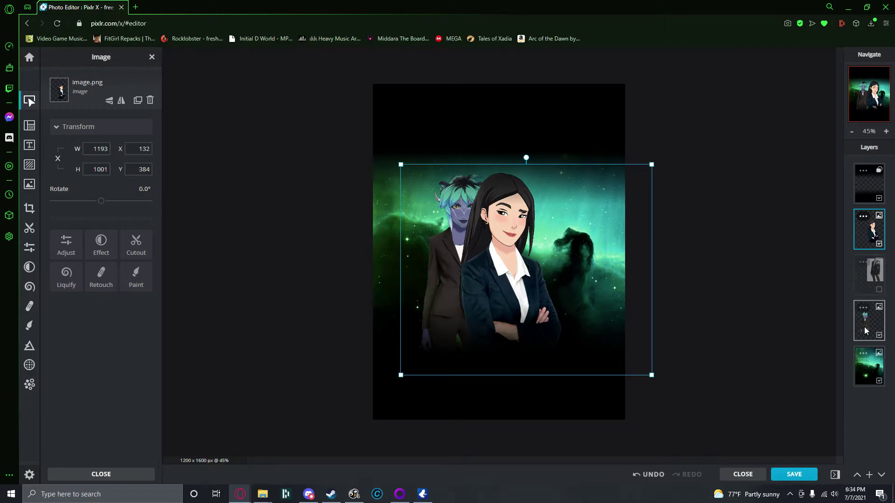
click(437, 237)
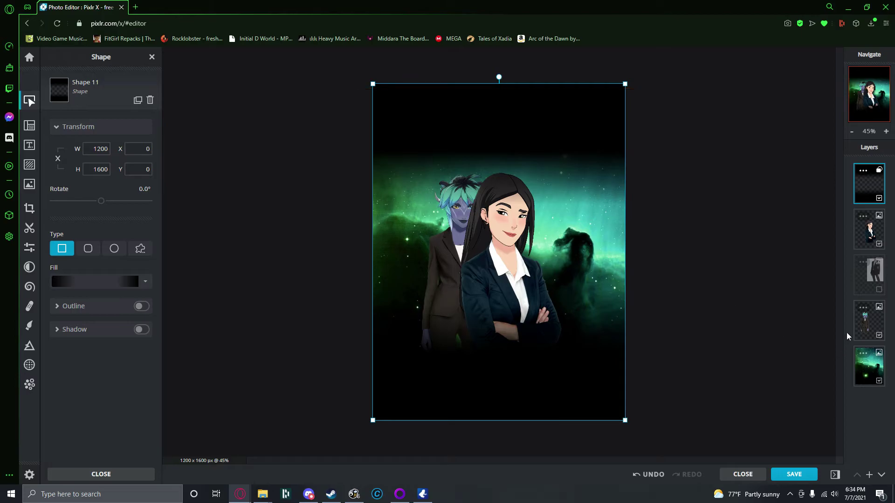
Nudge the blue-haired character's image left to X 0, flush with the canvas edge
click(879, 330)
key(Left)
key(Left)
key(Left)
key(Left)
key(Left)
key(Left)
key(Left)
key(Left)
key(Left)
key(Left)
key(Left)
key(Left)
key(Left)
key(Left)
key(Left)
key(Left)
key(Left)
key(Left)
key(Left)
key(Left)
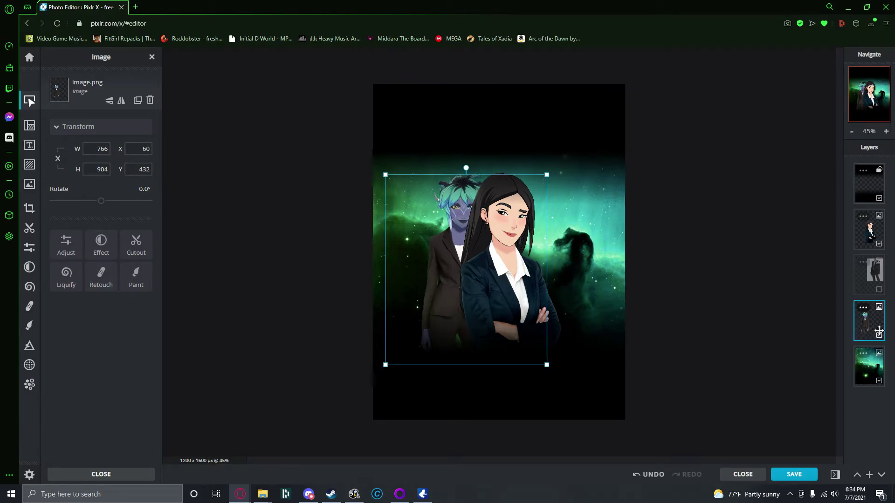
key(Left)
key(Left)
key(Left)
key(Left)
key(Left)
key(Left)
key(Left)
key(Left)
key(Left)
key(Left)
key(Left)
key(Left)
key(Left)
key(Left)
key(Left)
key(Left)
key(Left)
key(Left)
key(Left)
key(Left)
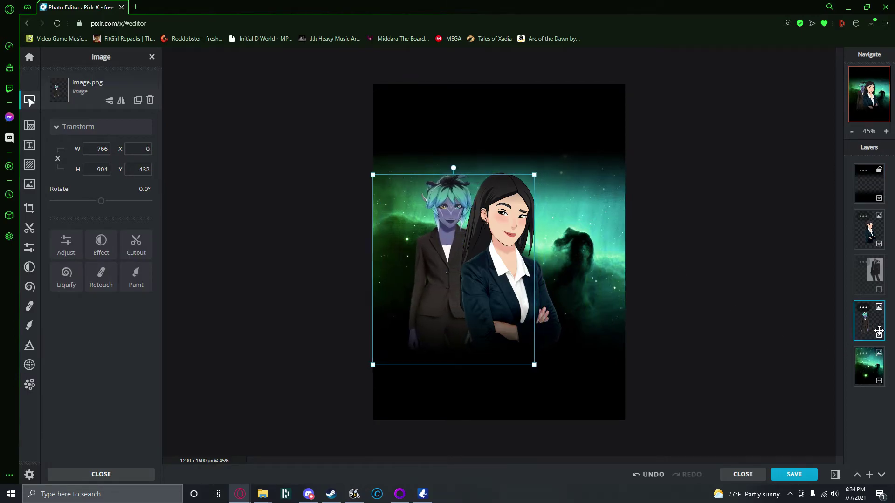
Nudge the blue-haired character's image further left to X -73, past the canvas edge, and deselect it
key(Left)
key(Left)
key(Left)
key(Left)
key(Left)
key(Left)
key(Left)
key(Left)
key(Left)
key(Left)
key(Left)
key(Left)
key(Left)
key(Left)
key(Left)
key(Left)
key(Left)
key(Left)
key(Left)
key(Left)
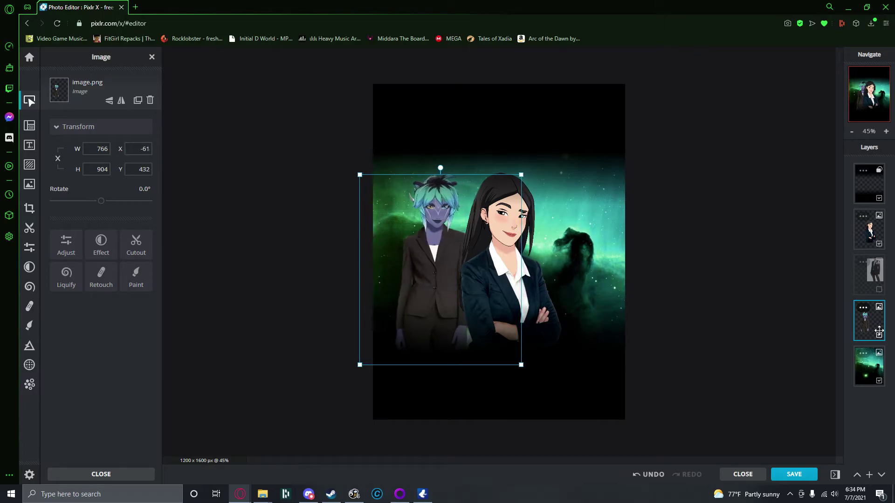
key(Right)
key(Right)
key(Right)
key(Right)
key(Right)
key(Right)
key(Right)
key(Right)
key(Right)
key(Right)
key(Right)
key(Right)
key(Right)
key(Right)
key(Right)
key(Right)
key(Right)
key(Right)
key(Right)
key(Right)
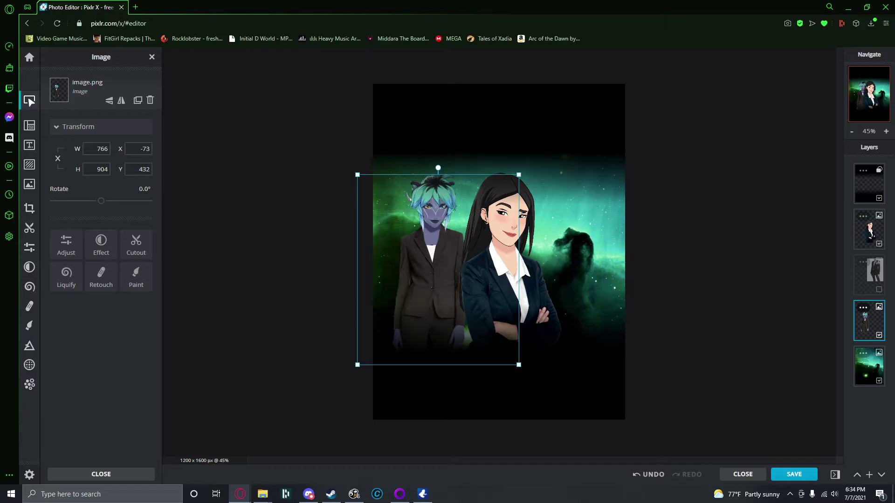
click(721, 278)
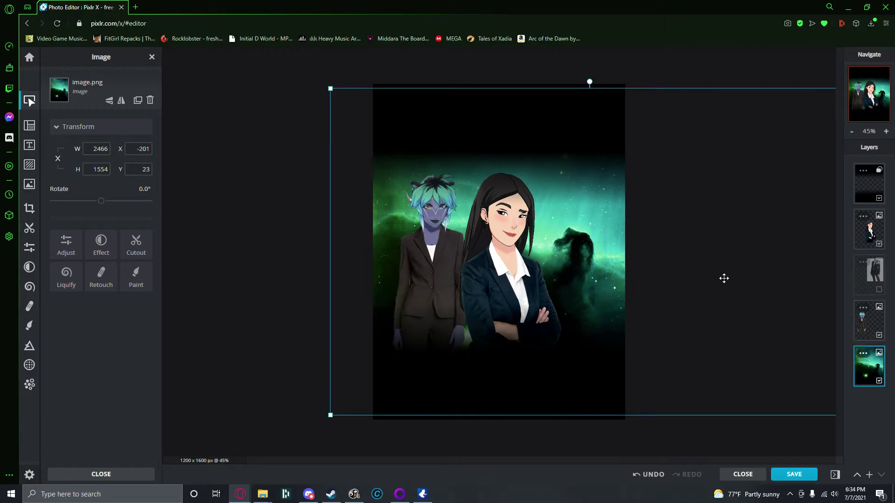
click(279, 258)
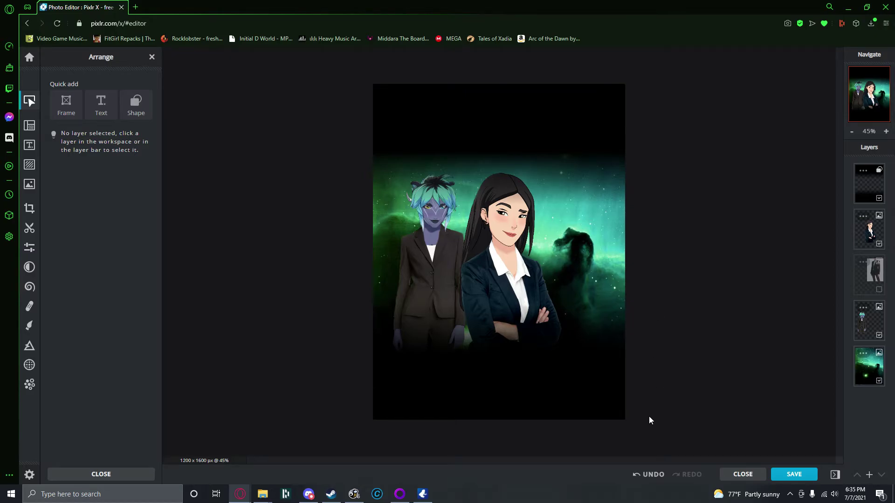
Paste the image of the masked character in a maroon suit and position it over the middle of the canvas
key(ctrl+v)
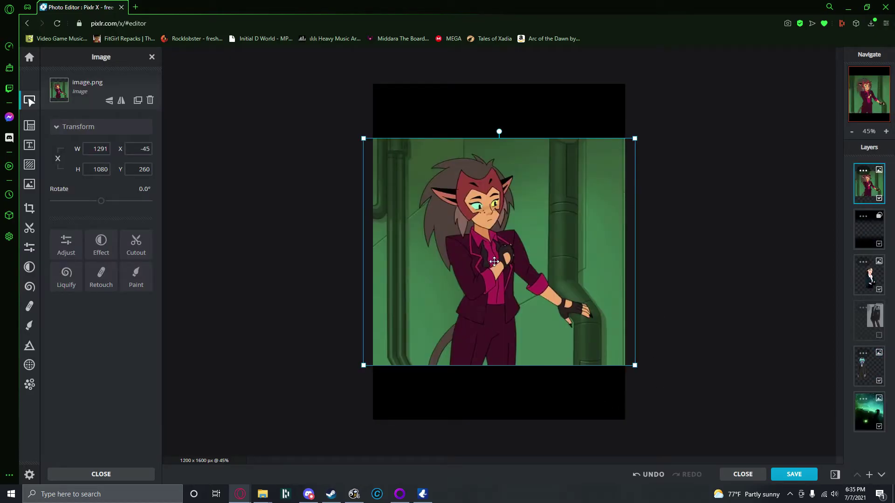
scroll(466, 214, up, 2)
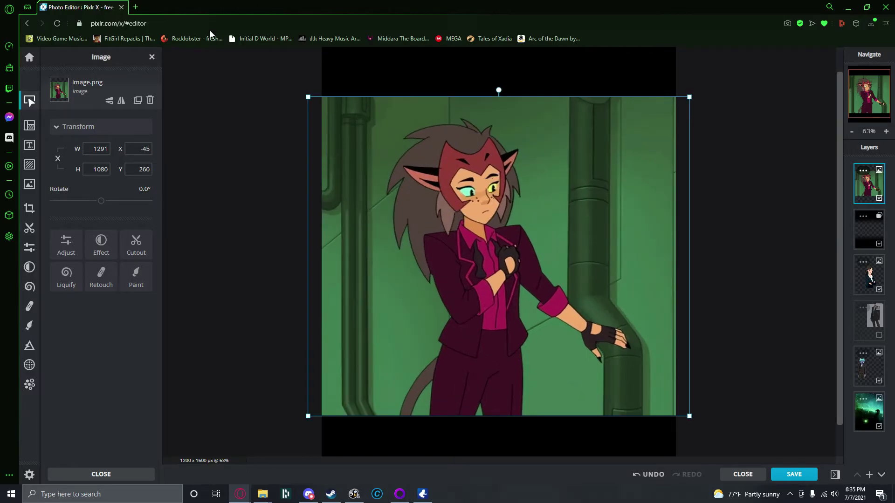
click(84, 127)
drag(473, 194, 598, 188)
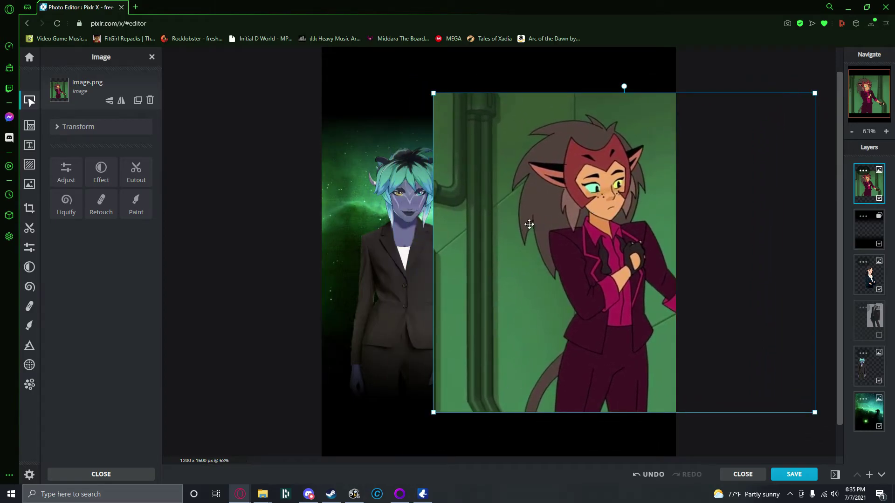
drag(543, 236, 446, 245)
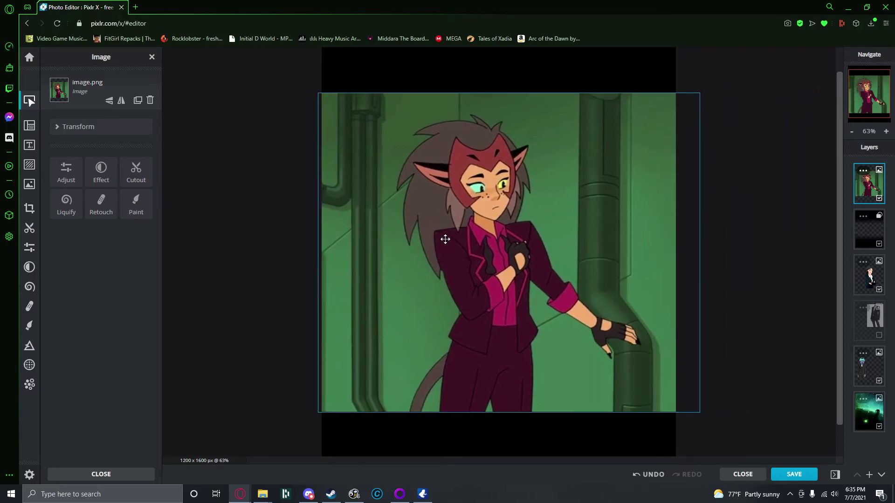
Cut out the green wall around the masked character's head and torso with the magic wand at tolerance 21
click(136, 173)
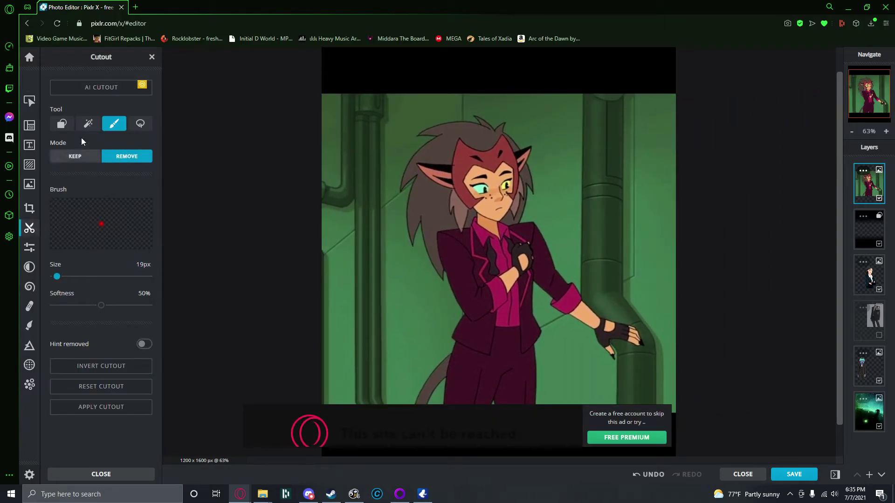
click(88, 123)
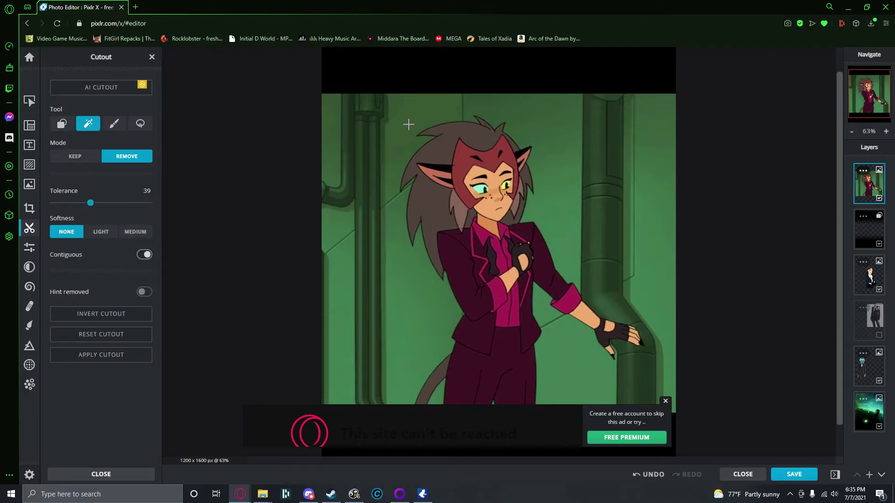
click(409, 124)
key(ctrl+z)
click(400, 131)
click(476, 110)
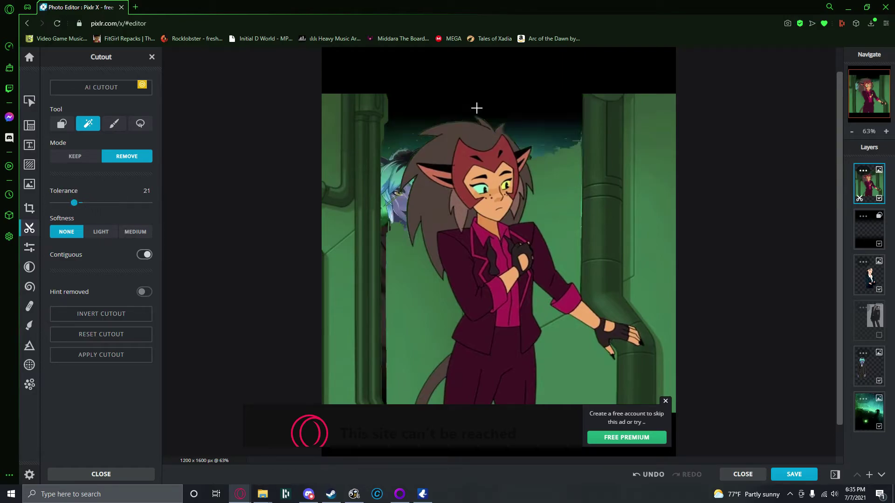
click(563, 182)
click(418, 257)
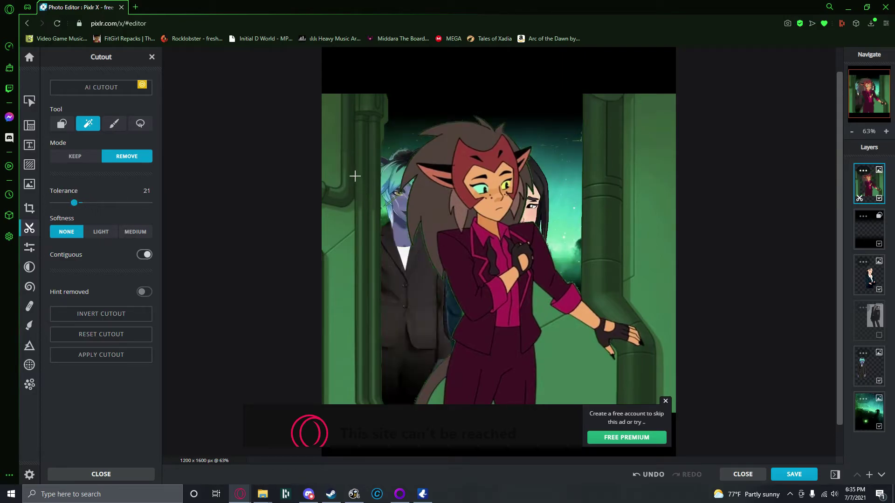
Remove the vertical pipes and wall section to the left of the masked character with the magic wand
click(356, 179)
click(338, 176)
click(351, 245)
click(377, 239)
click(374, 251)
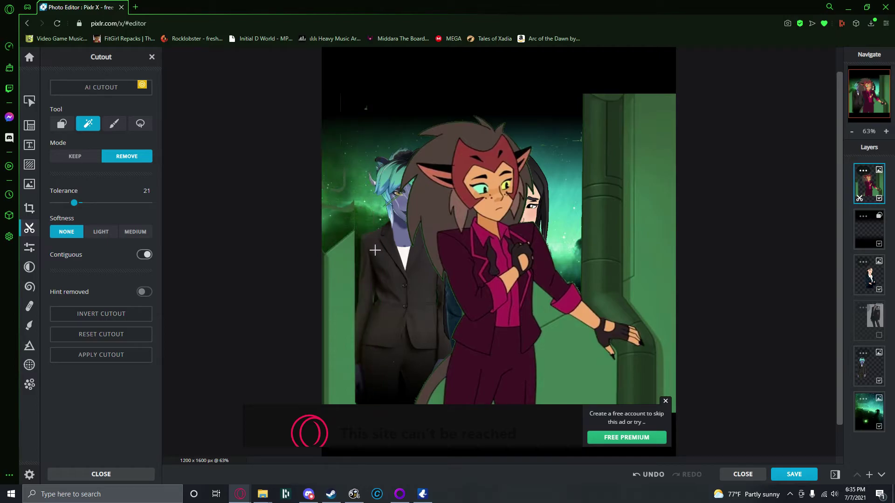
Remove the green area under the outstretched arm and the right pipe, then cut away the right wall's upper part with a rectangle
click(560, 368)
click(552, 321)
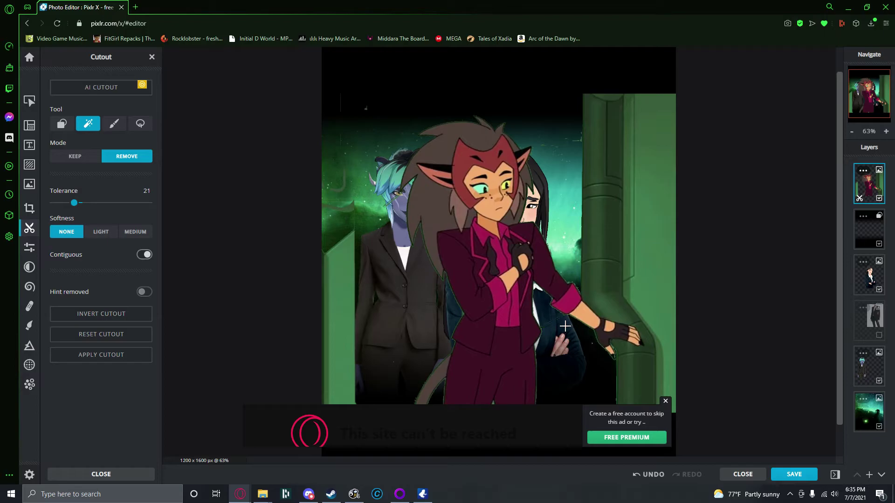
click(623, 234)
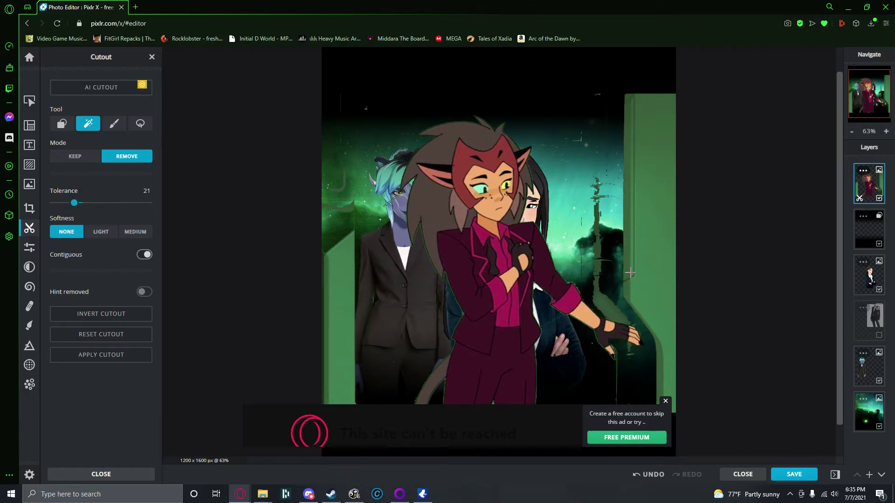
click(62, 124)
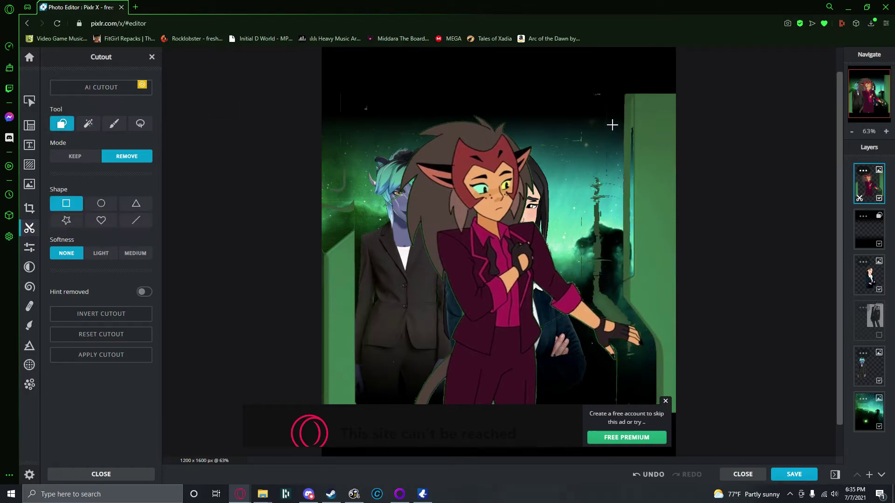
drag(706, 195, 706, 195)
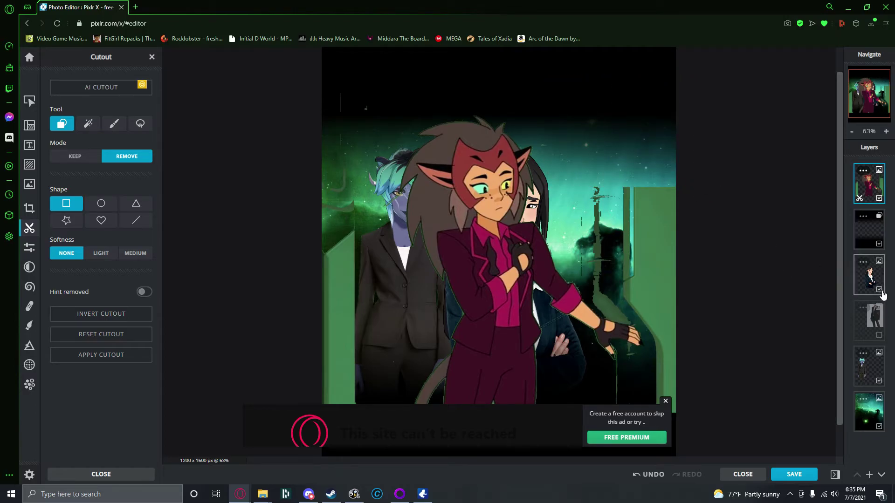
Hide the nebula background, blue-haired character, dark-haired woman and gradient layers to isolate the masked character
click(879, 427)
click(879, 381)
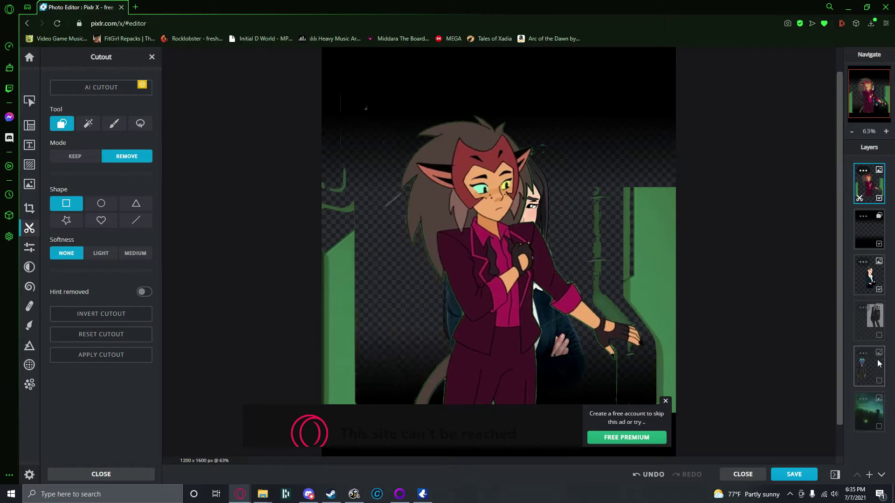
click(880, 290)
click(879, 244)
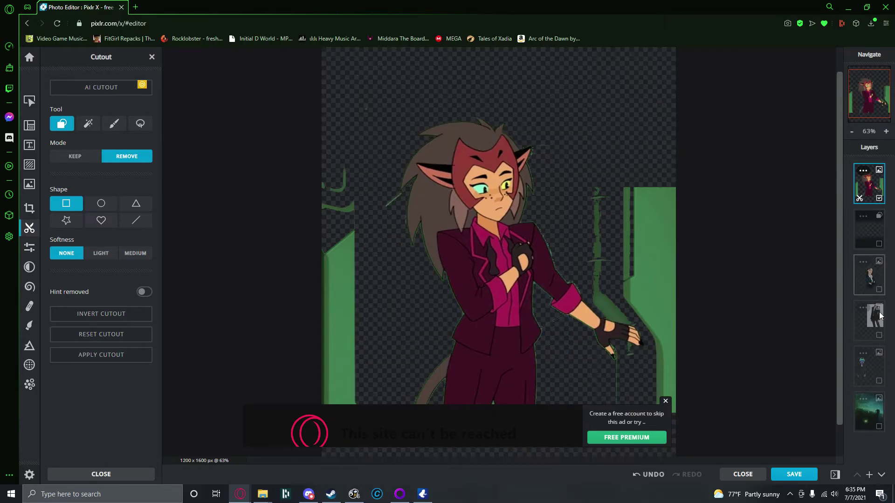
Delete the unused hidden black-and-white suit image layer
click(877, 332)
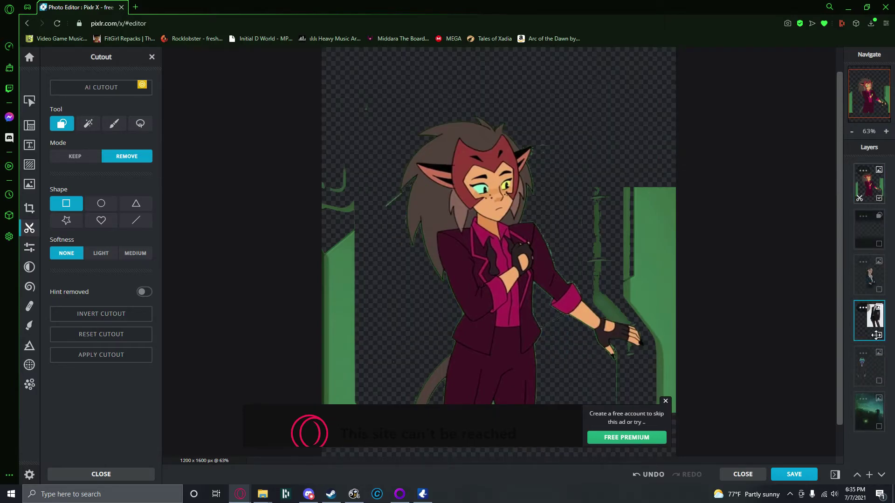
click(863, 308)
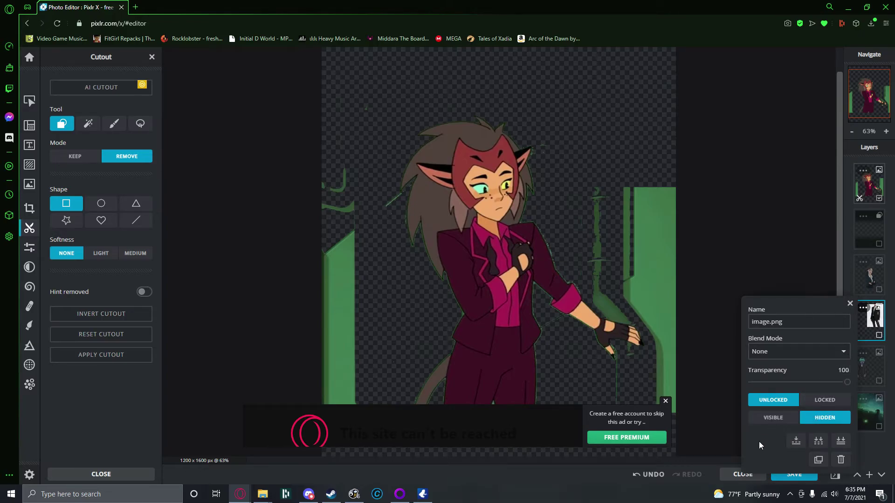
click(840, 460)
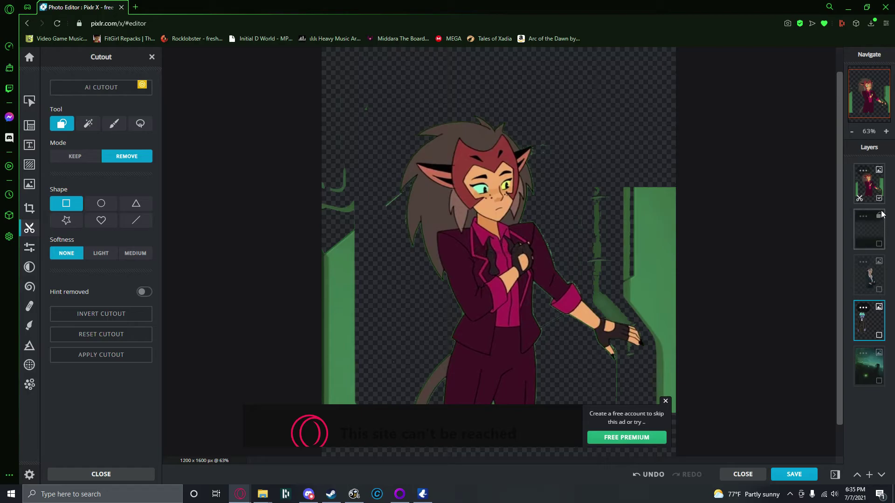
Cut away the leftover green wall pieces on both sides of the masked character with rectangular cutouts
scroll(733, 255, down, 1)
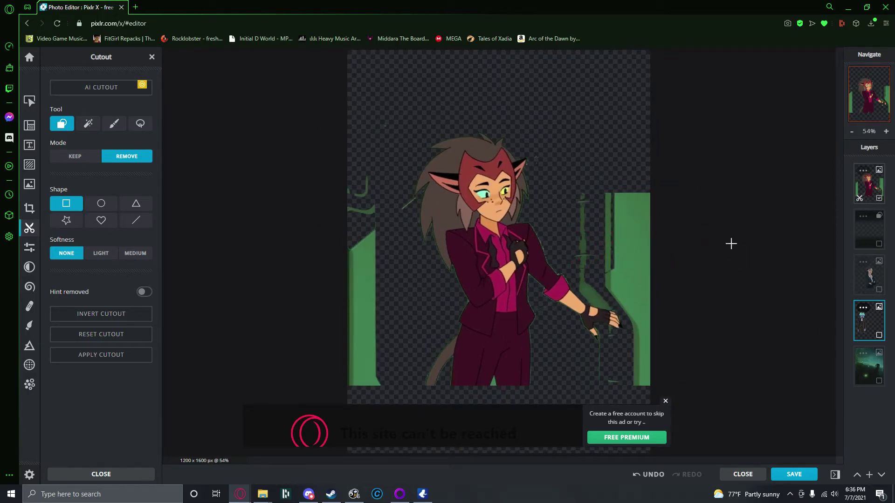
click(869, 197)
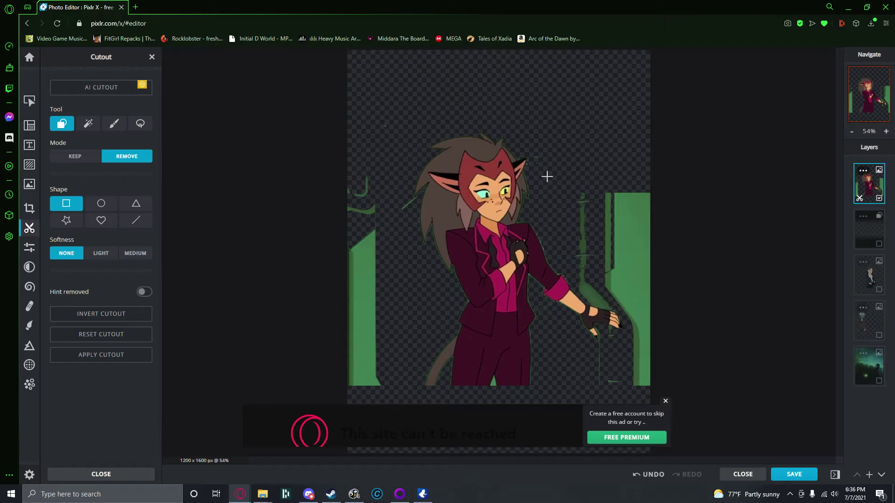
drag(622, 224, 721, 255)
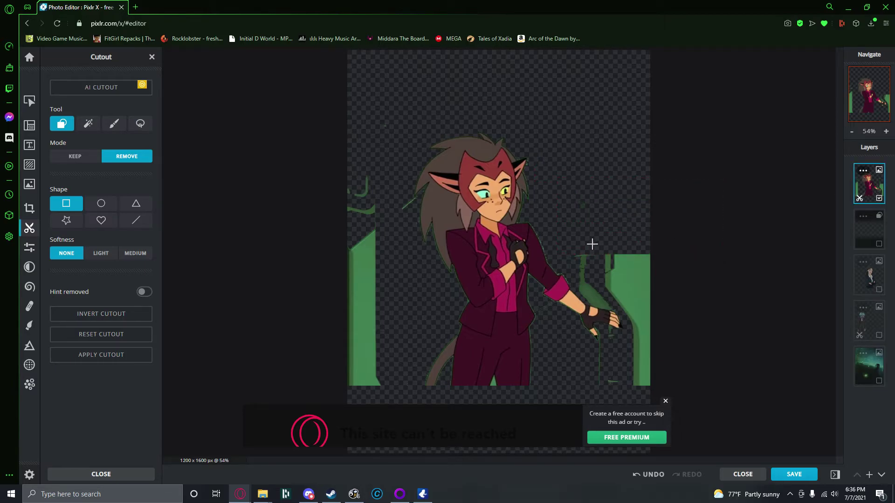
drag(689, 281, 688, 282)
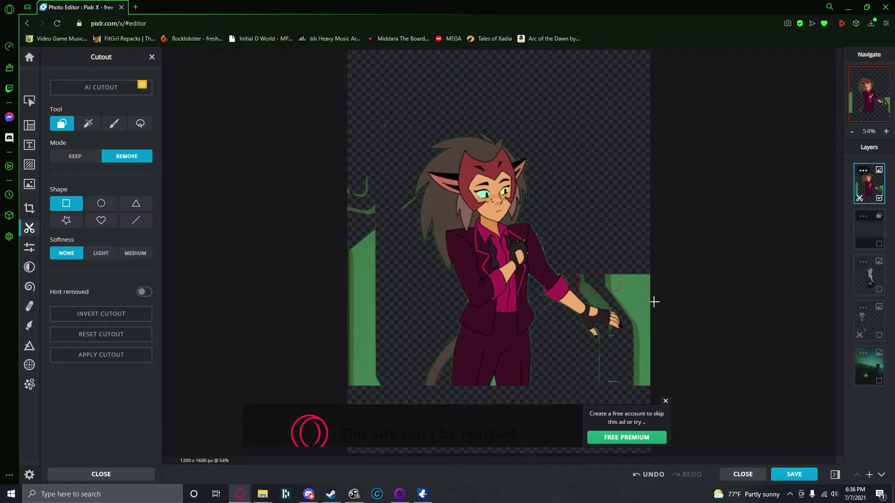
drag(642, 301, 667, 298)
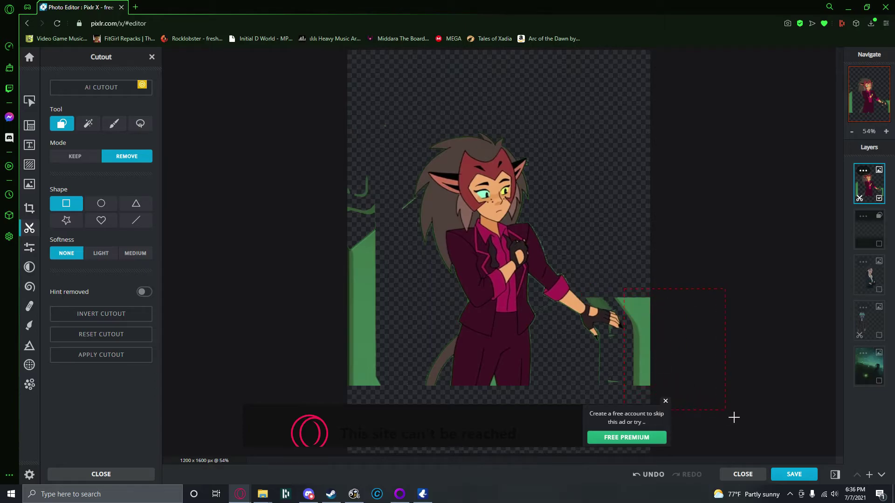
drag(733, 418, 733, 418)
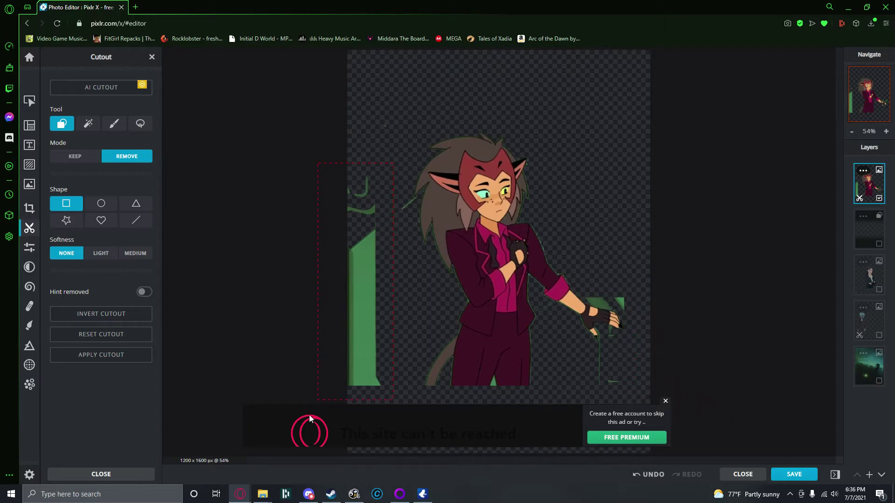
drag(312, 418, 311, 419)
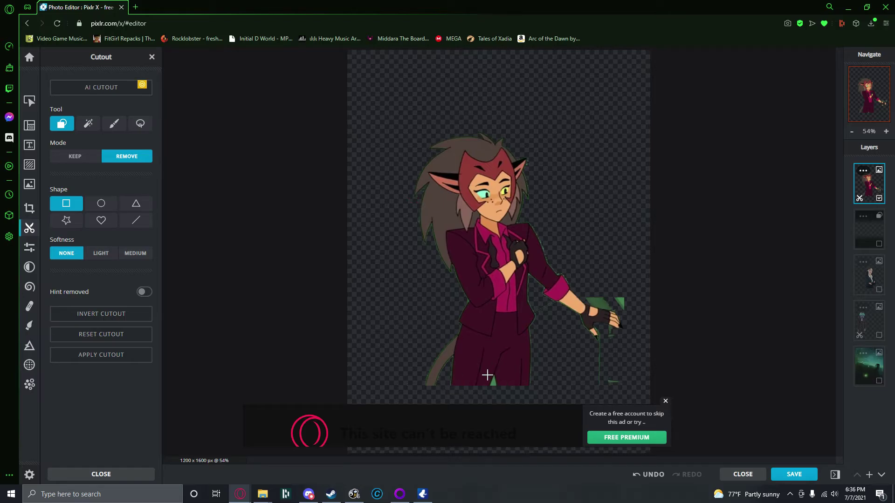
Erase the green gap between the masked character's trouser legs with the cutout brush in Remove mode
scroll(487, 375, up, 5)
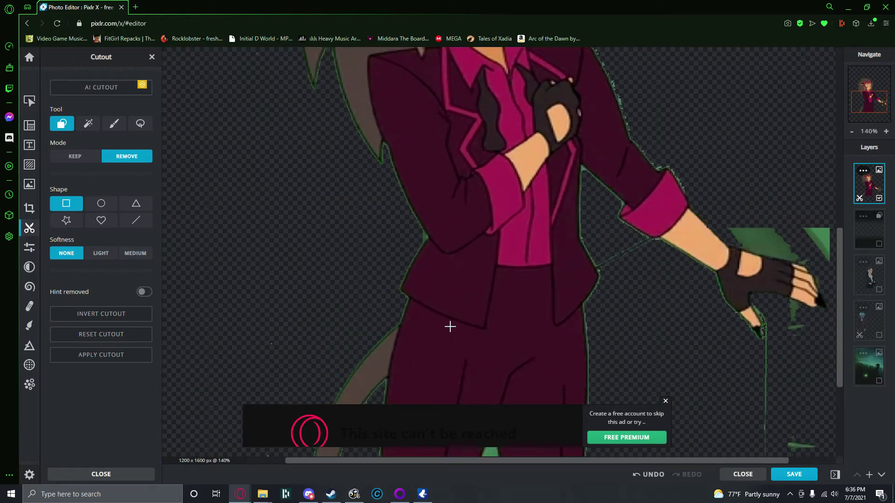
drag(841, 275, 856, 345)
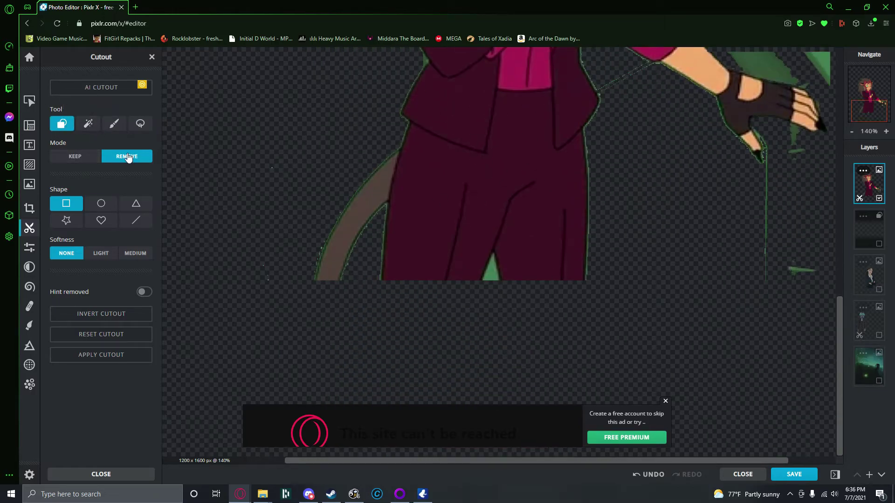
click(112, 125)
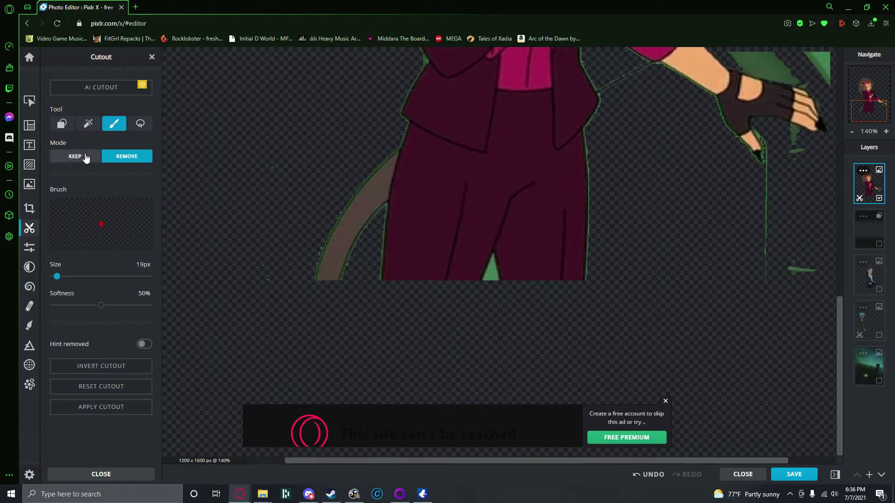
scroll(483, 282, up, 1)
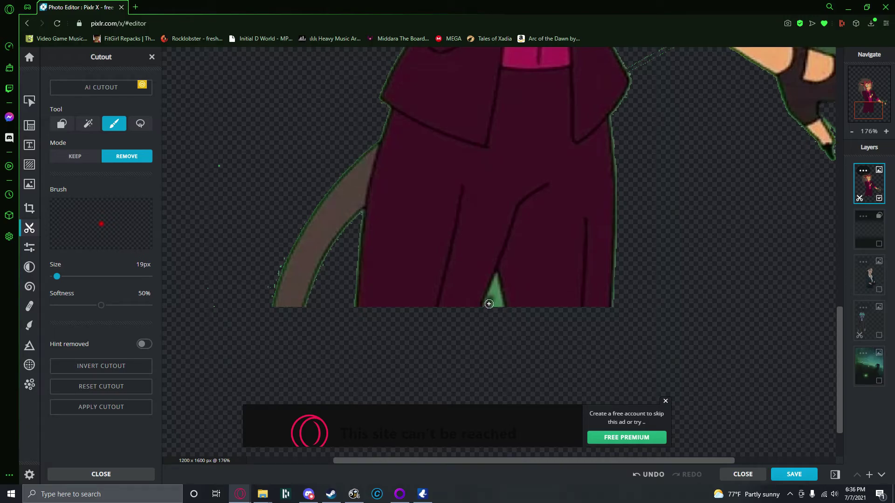
drag(504, 309, 494, 289)
Erase the green fringe and specks along both edges of the masked character's tail and the adjoining trouser leg
scroll(300, 301, up, 3)
mouse_move(296, 308)
mouse_down()
mouse_move(359, 161)
mouse_move(413, 99)
mouse_move(398, 204)
mouse_up()
drag(400, 151, 398, 311)
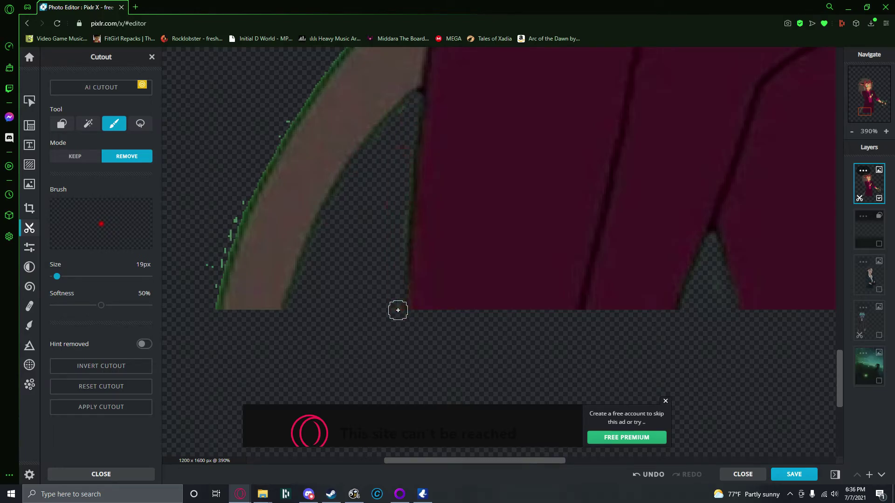
mouse_move(209, 306)
mouse_down()
mouse_move(252, 171)
mouse_move(287, 115)
mouse_move(269, 158)
mouse_up()
drag(292, 306, 324, 217)
mouse_move(206, 302)
mouse_down()
mouse_move(216, 283)
mouse_move(212, 306)
mouse_up()
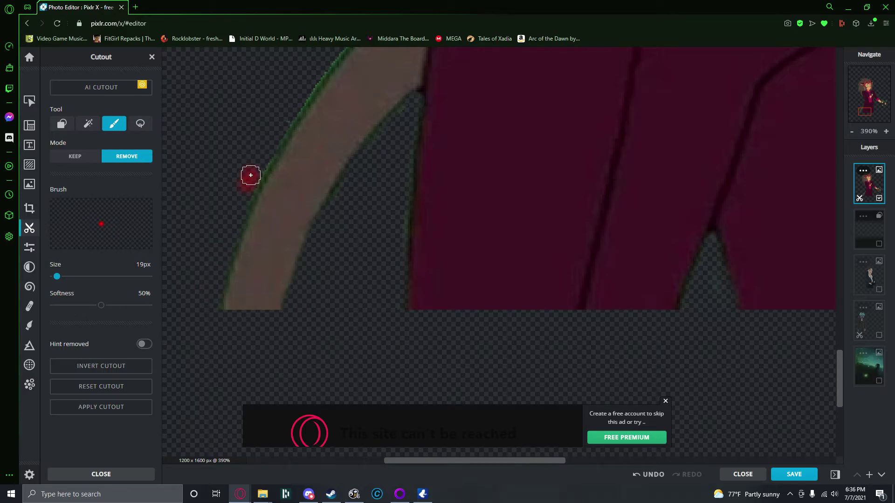
drag(251, 182, 295, 96)
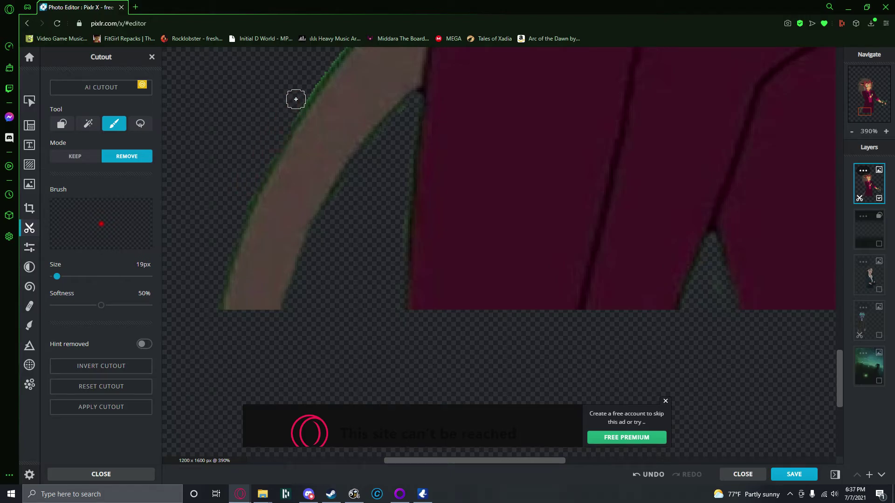
drag(837, 365, 838, 332)
mouse_move(326, 310)
mouse_down()
mouse_move(411, 204)
mouse_move(450, 178)
mouse_move(472, 119)
mouse_move(453, 93)
mouse_move(474, 112)
mouse_up()
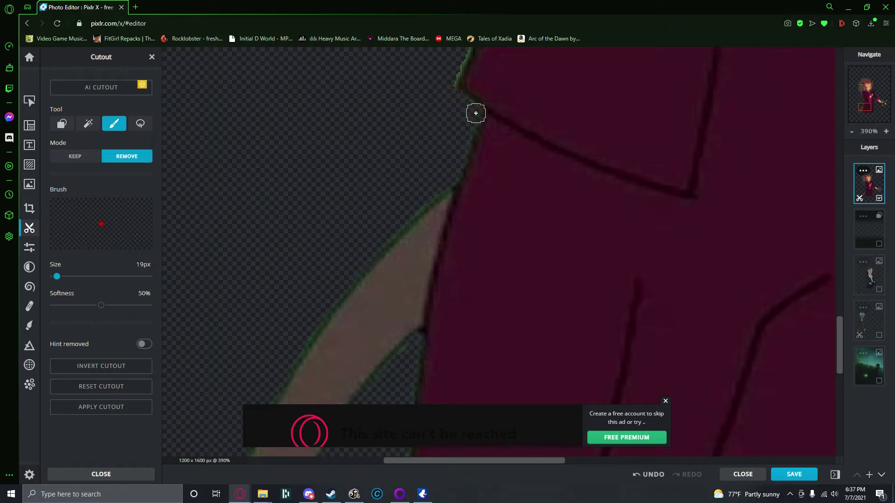
Erase the green fringe along the jacket's hem on the tail side and up the bent sleeve to the hair
drag(838, 346, 838, 318)
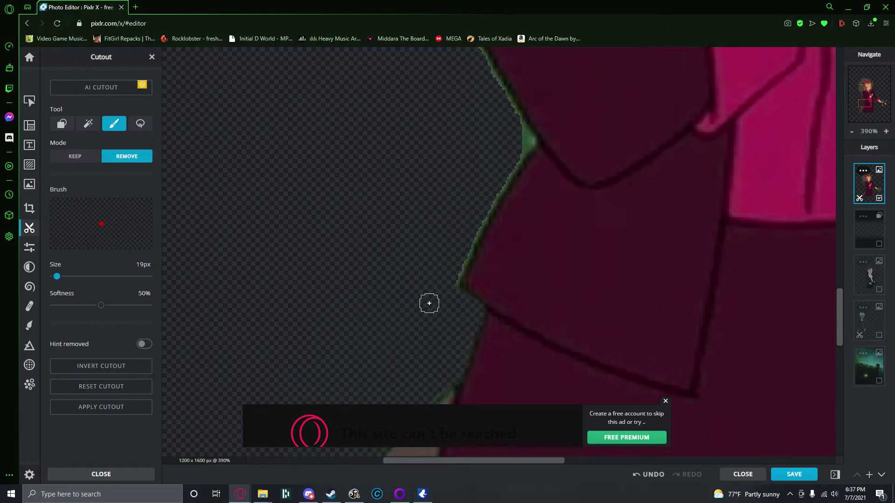
mouse_move(456, 285)
mouse_down()
mouse_move(471, 236)
mouse_move(530, 140)
mouse_move(516, 124)
mouse_up()
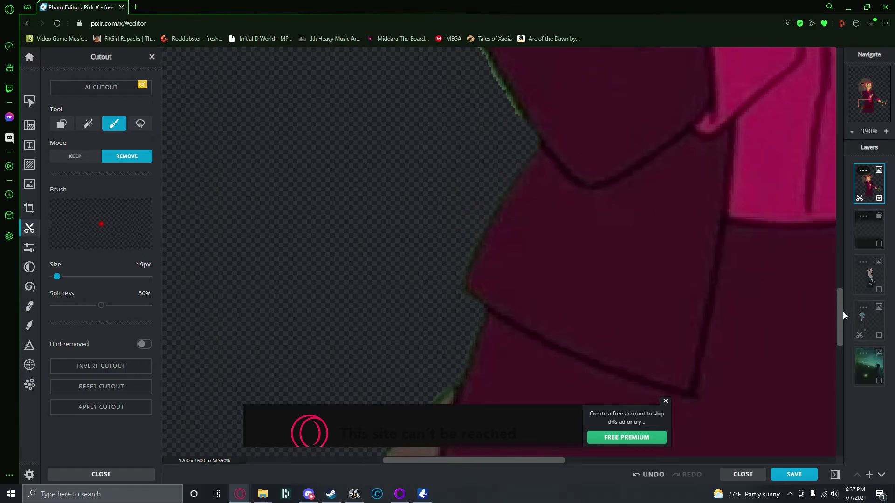
scroll(844, 316, up, 4)
drag(477, 238, 518, 301)
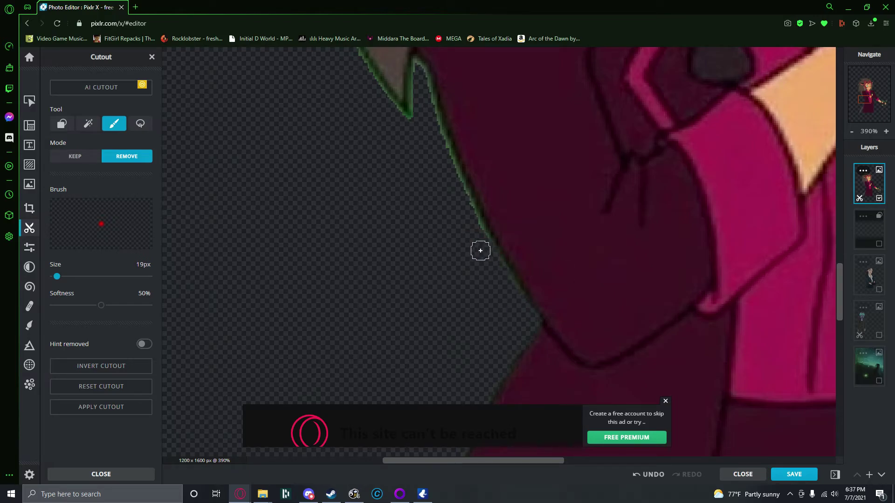
drag(457, 179, 509, 284)
click(666, 402)
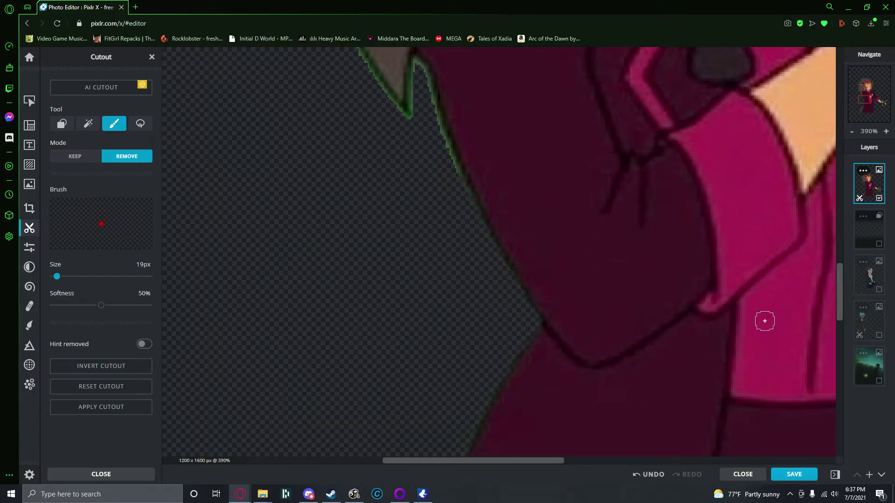
scroll(838, 285, up, 2)
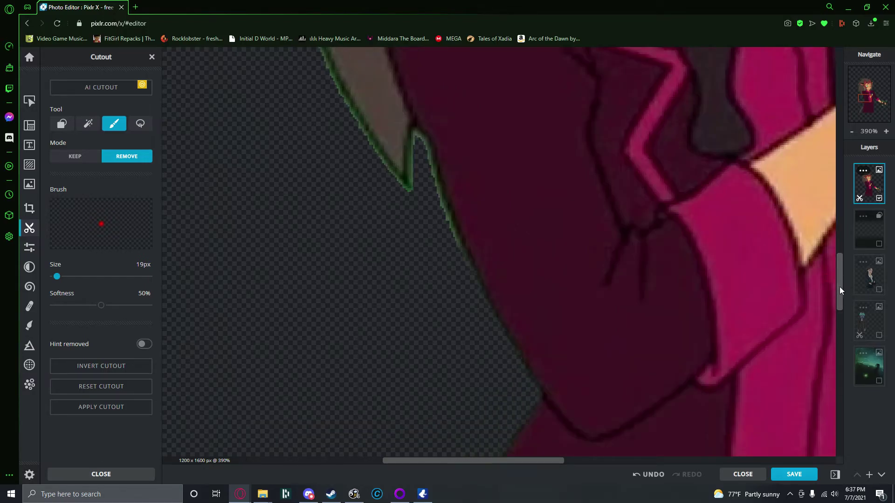
mouse_move(420, 215)
mouse_down()
mouse_move(420, 186)
mouse_move(423, 248)
mouse_up()
mouse_move(419, 211)
mouse_down()
mouse_move(424, 200)
mouse_move(463, 314)
mouse_up()
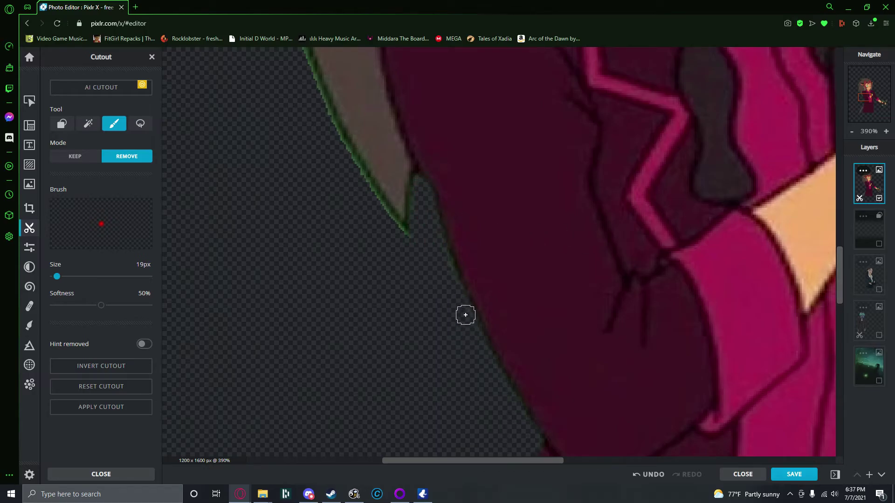
Erase the green fringe along the outer edge of the long pointed hair lock hanging beside the sleeve
scroll(451, 463, left, 1)
scroll(364, 313, up, 3)
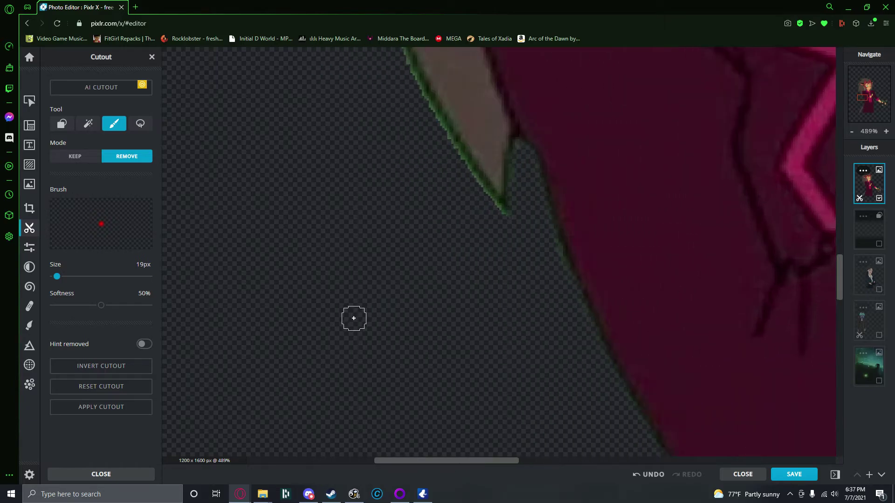
scroll(353, 318, down, 1)
drag(847, 267, 839, 246)
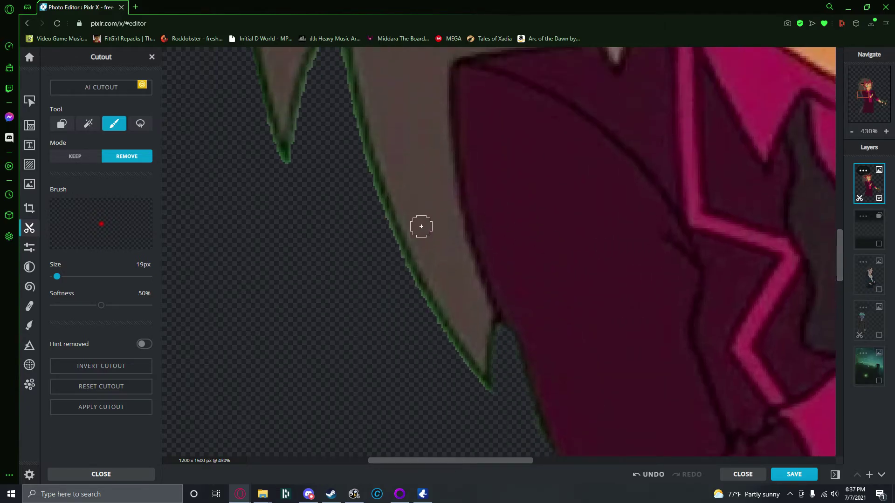
drag(405, 294, 472, 386)
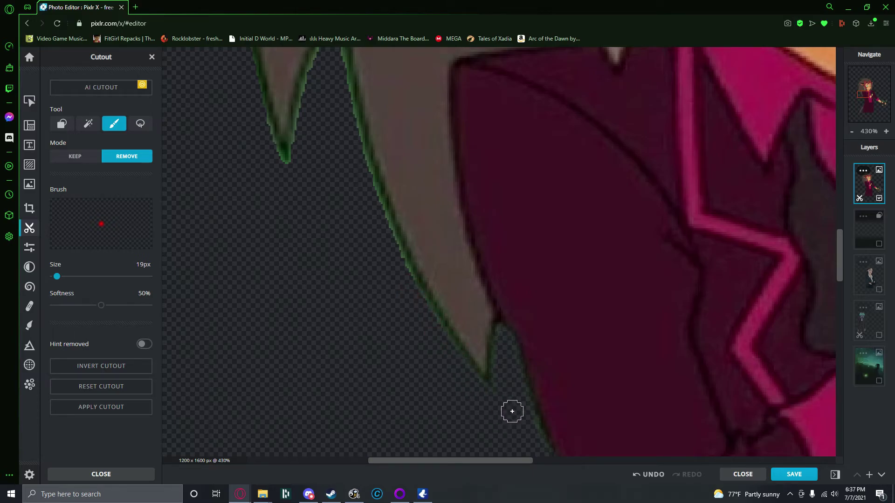
drag(365, 182, 405, 279)
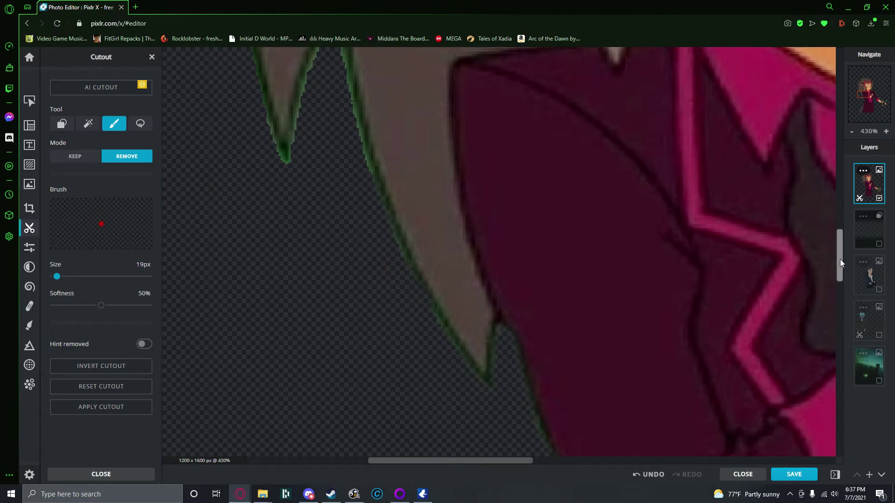
Clean the green fringe and stray specks around the neighbouring shorter hair lock, undoing the last stroke
drag(840, 259, 840, 241)
drag(258, 247, 274, 300)
mouse_move(265, 264)
mouse_down()
mouse_move(282, 310)
mouse_move(297, 318)
mouse_move(307, 256)
mouse_up()
mouse_move(295, 286)
mouse_down()
mouse_move(337, 161)
mouse_move(342, 232)
mouse_move(349, 264)
mouse_move(342, 215)
mouse_move(370, 332)
mouse_up()
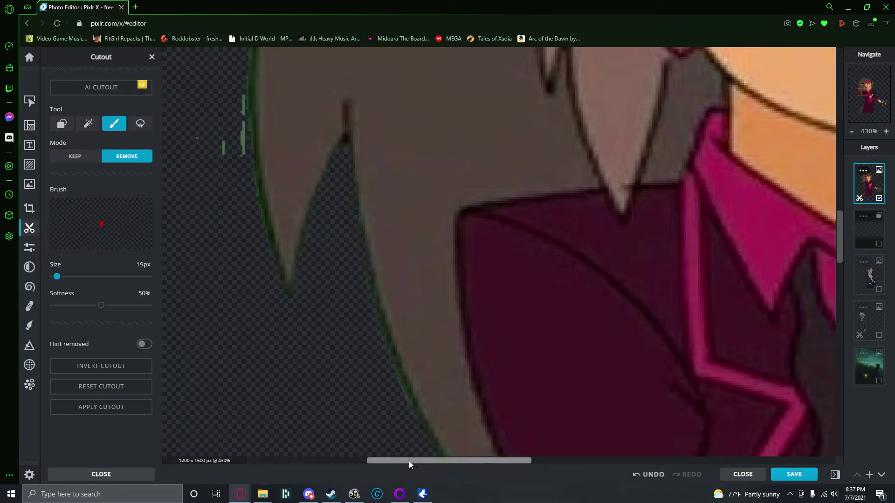
drag(409, 461, 373, 460)
mouse_move(260, 204)
mouse_down()
mouse_move(277, 85)
mouse_move(272, 92)
mouse_move(307, 76)
mouse_move(349, 109)
mouse_move(346, 154)
mouse_up()
drag(380, 84, 404, 235)
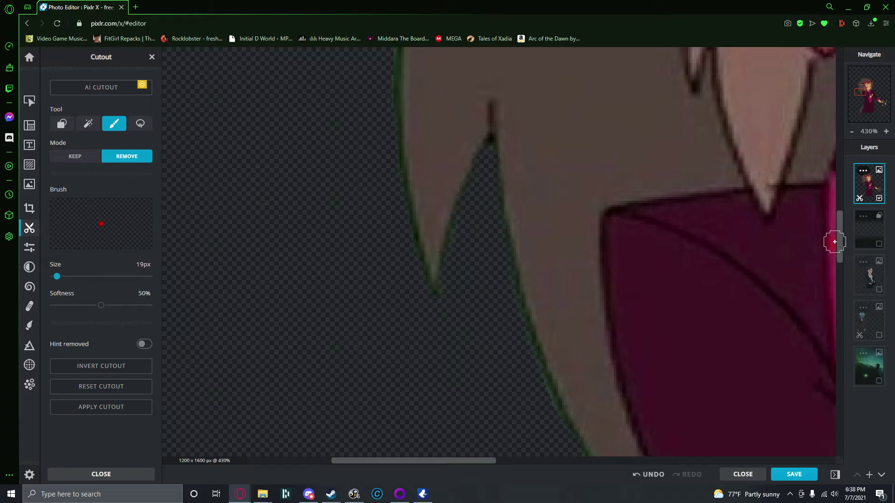
key(ctrl+z)
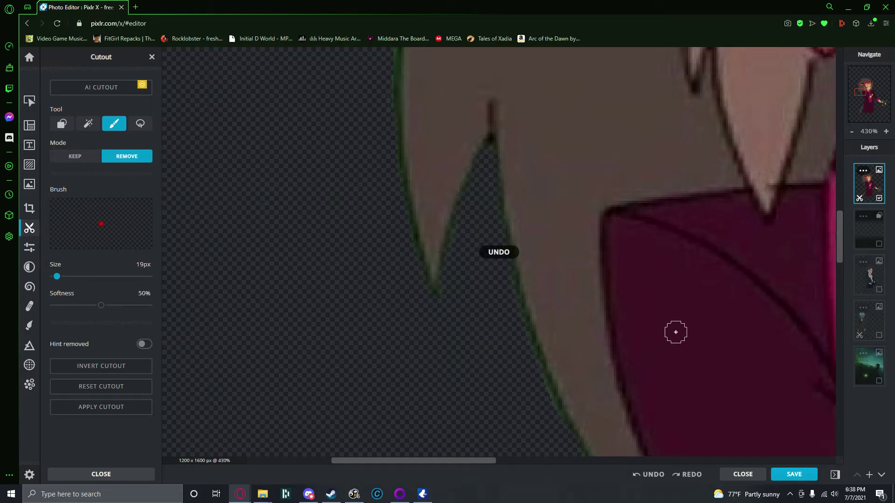
Erase the green specks and fringe along the outer hair edge below the ear, including the notch under the upper lock
scroll(841, 242, up, 5)
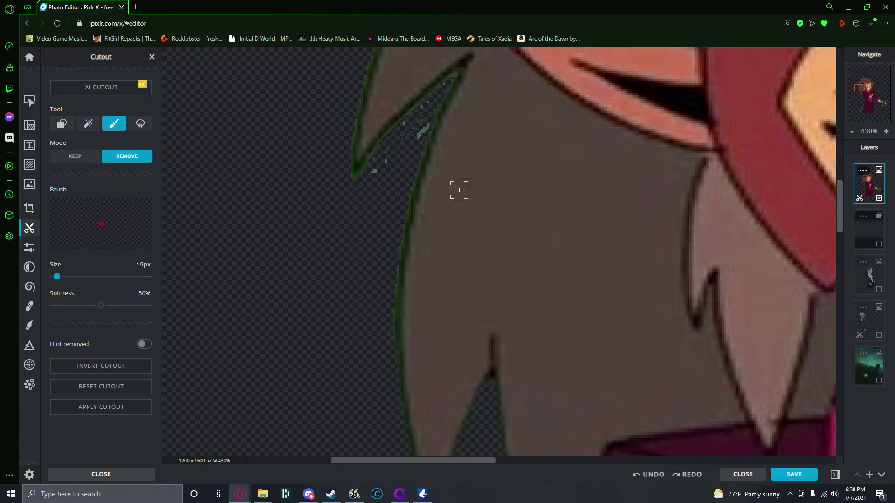
mouse_move(368, 179)
mouse_down()
mouse_move(382, 152)
mouse_move(377, 175)
mouse_move(423, 108)
mouse_move(415, 137)
mouse_move(442, 90)
mouse_move(395, 235)
mouse_move(389, 355)
mouse_move(385, 321)
mouse_move(392, 399)
mouse_up()
scroll(389, 338, down, 1)
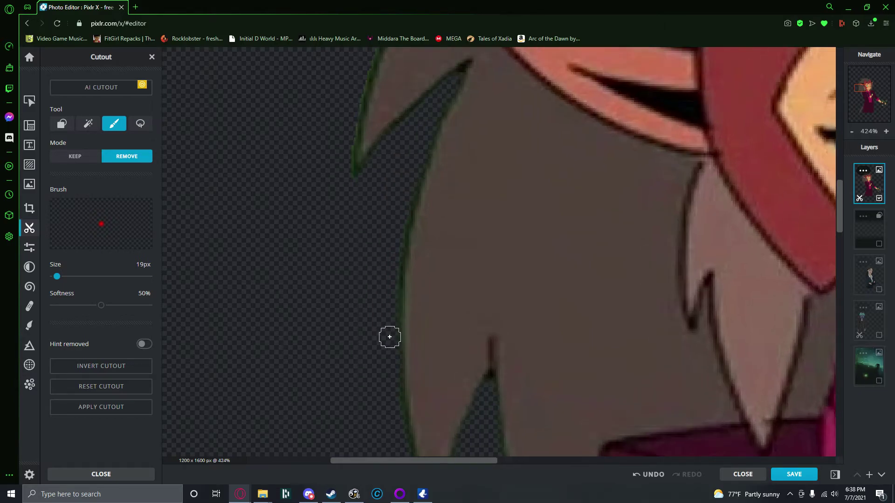
Erase the green fringe along the curved hair edge beside the ear and remove the stray mark outside it
drag(838, 220, 840, 188)
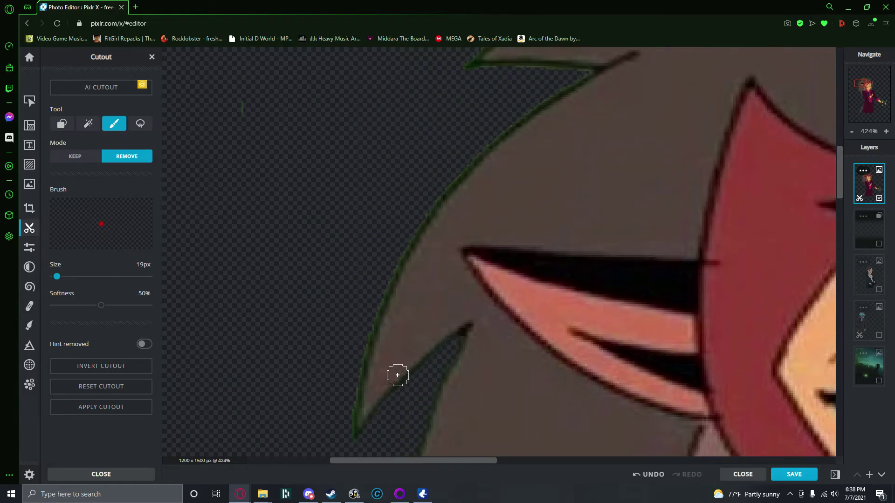
mouse_move(346, 433)
mouse_down()
mouse_move(355, 354)
mouse_move(379, 286)
mouse_up()
drag(235, 94, 248, 136)
drag(373, 290, 406, 228)
mouse_move(393, 260)
mouse_down()
mouse_move(443, 178)
mouse_move(431, 201)
mouse_move(515, 115)
mouse_move(561, 92)
mouse_up()
key(ctrl+z)
mouse_move(504, 120)
mouse_down()
mouse_move(577, 75)
mouse_move(466, 73)
mouse_move(528, 76)
mouse_up()
Erase the green fringe along the topmost side lock and across the crown of the hair to the small tuft
scroll(846, 186, up, 2)
mouse_move(472, 159)
mouse_down()
mouse_move(506, 127)
mouse_move(606, 87)
mouse_up()
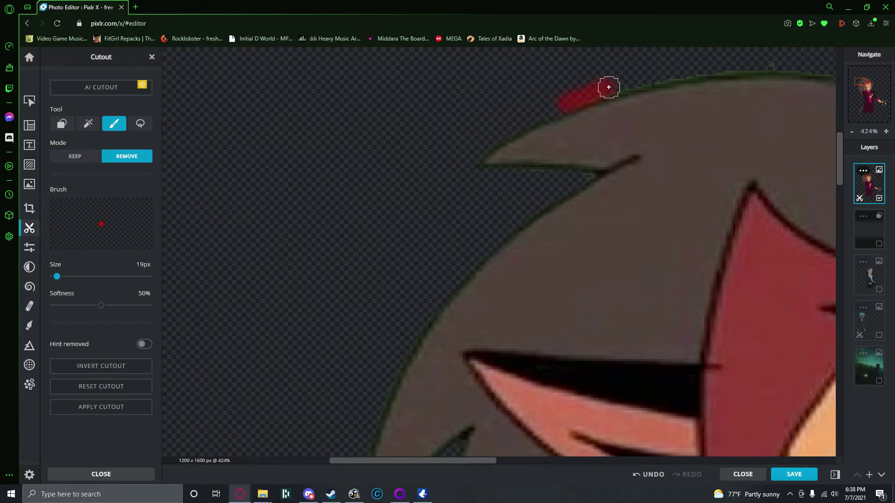
drag(671, 72, 798, 71)
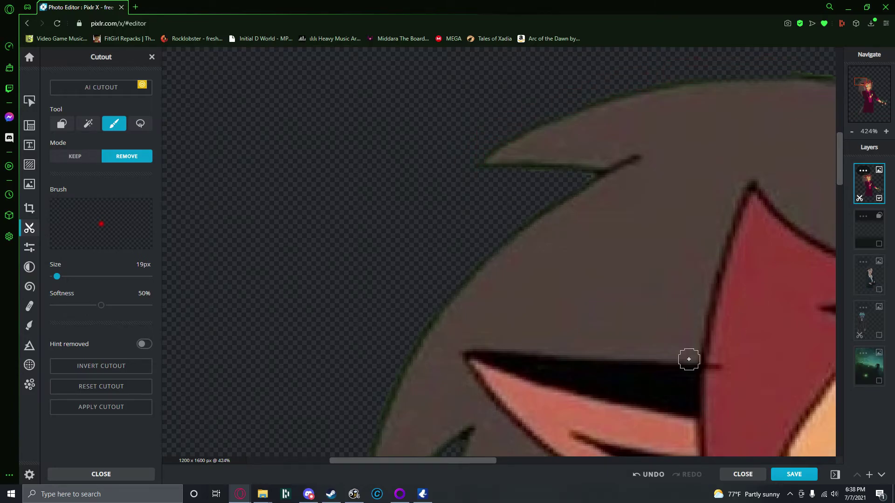
key(ctrl+z)
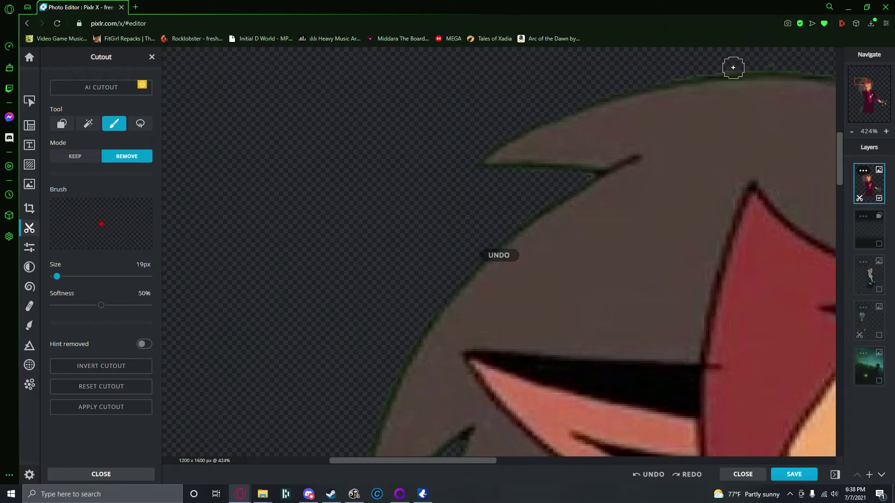
drag(842, 154, 842, 142)
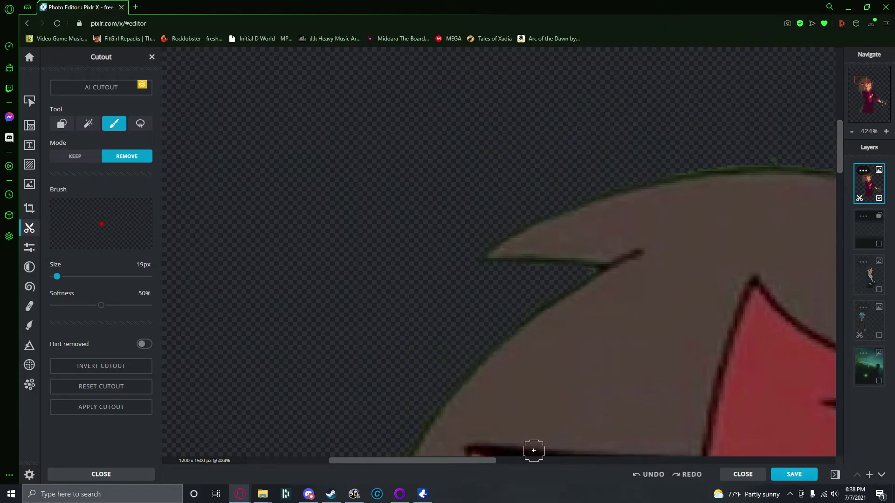
drag(419, 461, 464, 460)
mouse_move(485, 165)
mouse_down()
mouse_move(575, 152)
mouse_move(538, 158)
mouse_move(600, 156)
mouse_move(590, 159)
mouse_move(655, 163)
mouse_move(693, 176)
mouse_move(668, 141)
mouse_move(686, 129)
mouse_move(750, 164)
mouse_move(745, 157)
mouse_move(806, 214)
mouse_up()
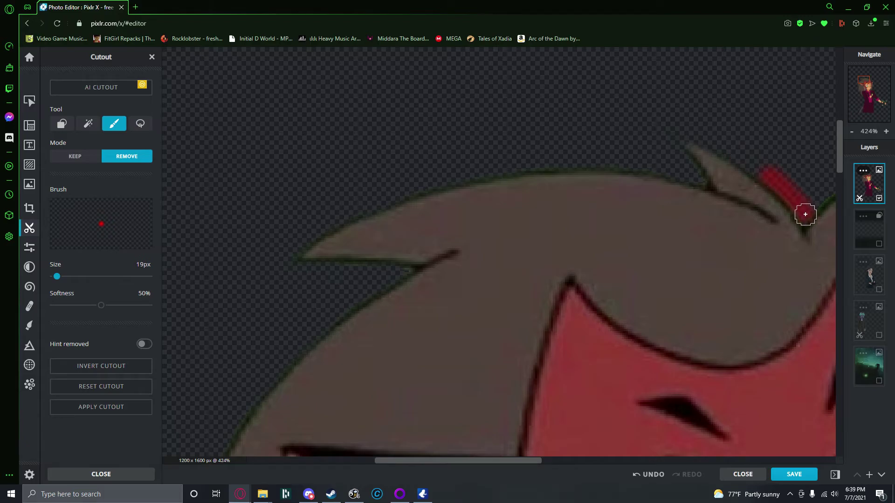
Erase the green fringe and specks around the second hair tuft, the hair slope beside it and the far ear's tip
drag(519, 461, 596, 461)
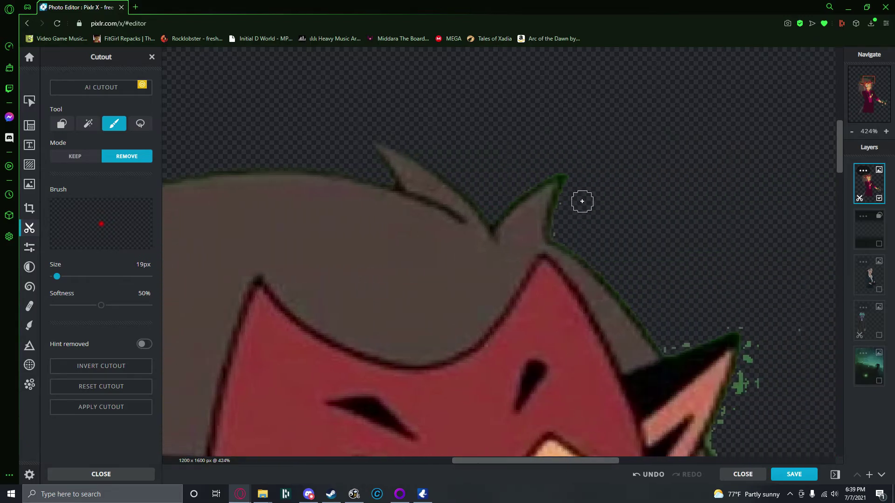
drag(499, 204, 525, 186)
mouse_move(567, 164)
mouse_down()
mouse_move(561, 234)
mouse_move(600, 266)
mouse_move(667, 352)
mouse_up()
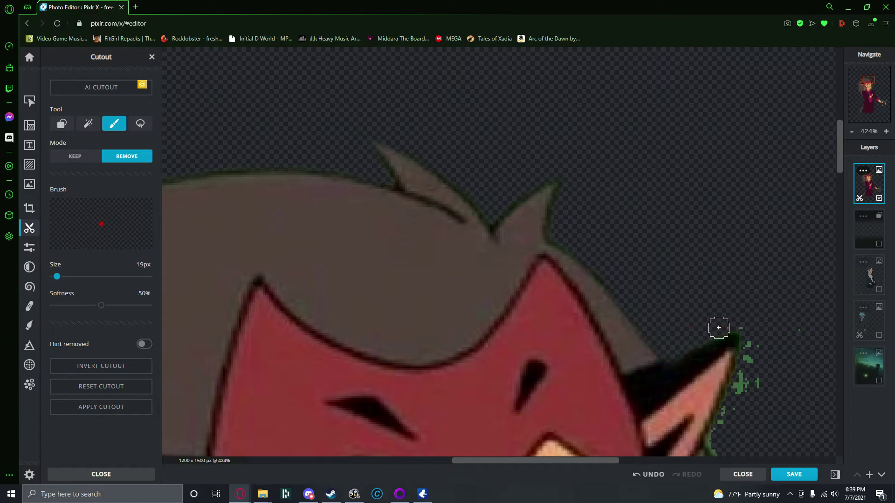
drag(491, 465, 552, 465)
mouse_move(504, 329)
mouse_down()
mouse_move(508, 351)
mouse_move(478, 427)
mouse_move(509, 372)
mouse_move(494, 386)
mouse_up()
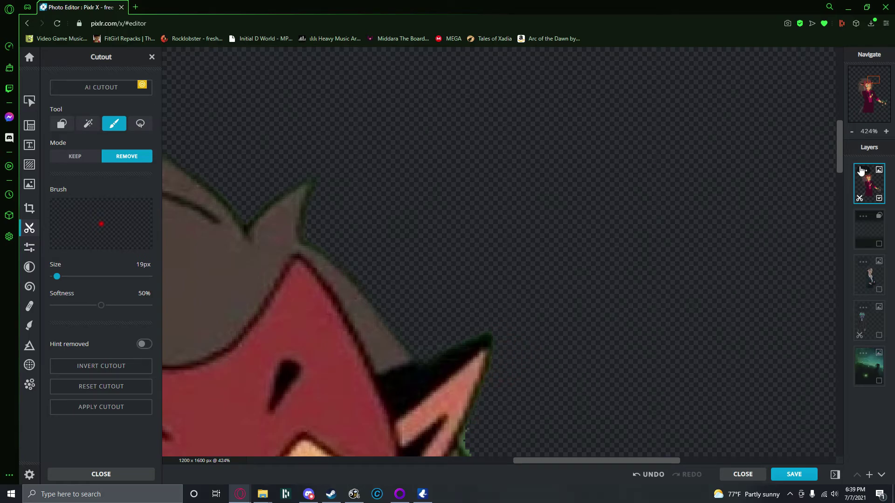
Erase the green fringe around the hair below the far ear, including the pointed lock, down to the shoulder's upper edge
drag(839, 156, 840, 193)
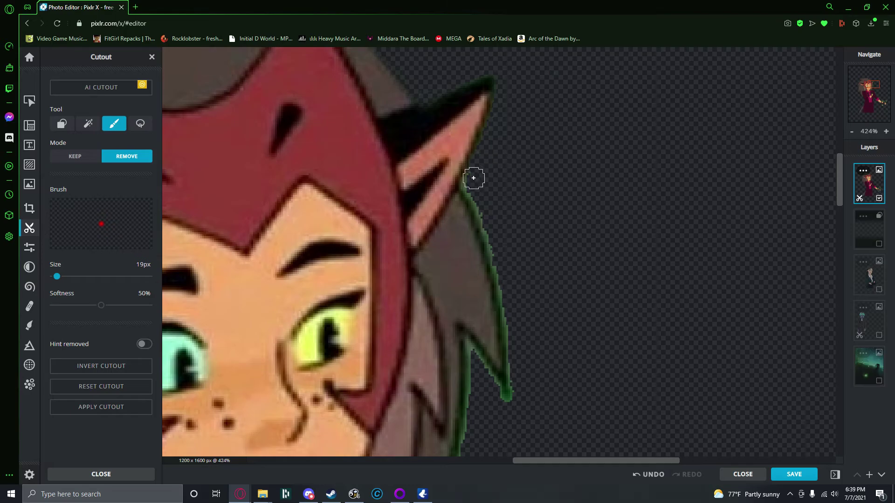
mouse_move(465, 187)
mouse_down()
mouse_move(508, 308)
mouse_move(512, 404)
mouse_up()
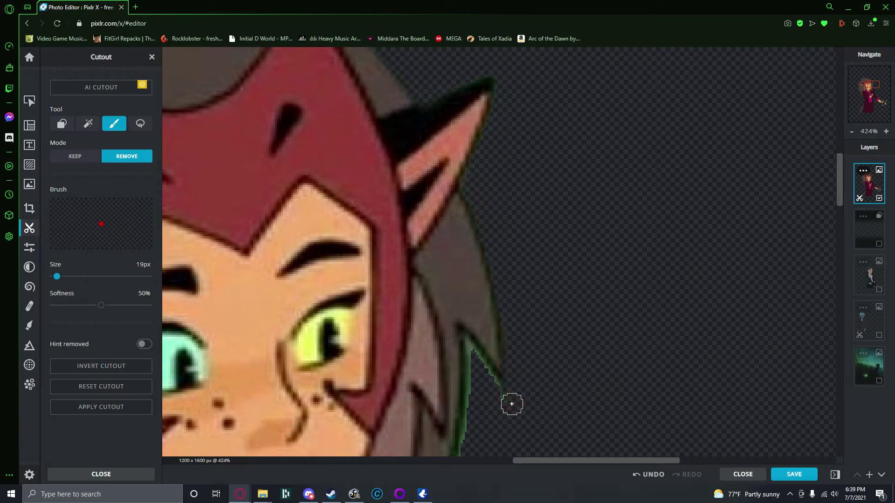
drag(465, 352, 465, 348)
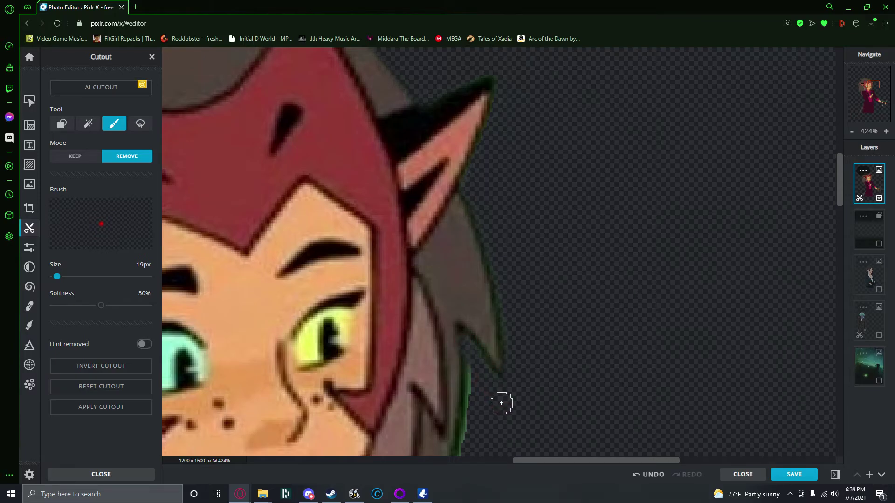
key(ctrl+z)
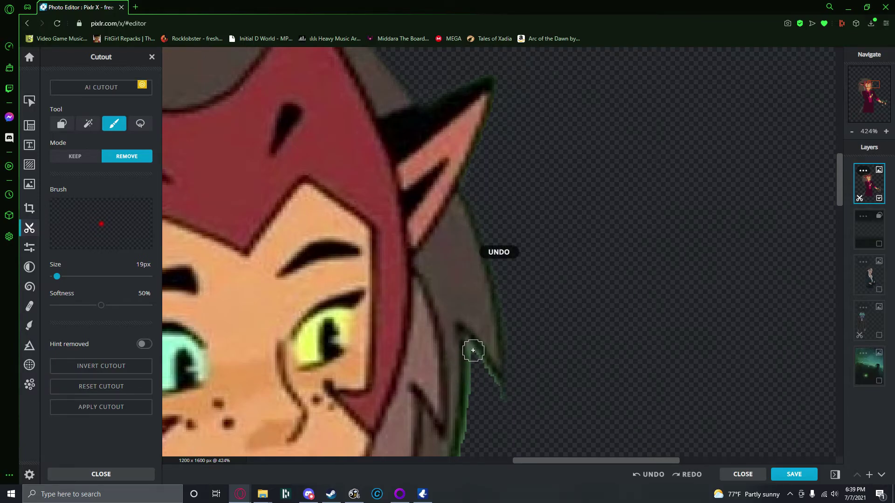
drag(479, 351, 493, 401)
drag(470, 354, 508, 418)
drag(471, 351, 474, 412)
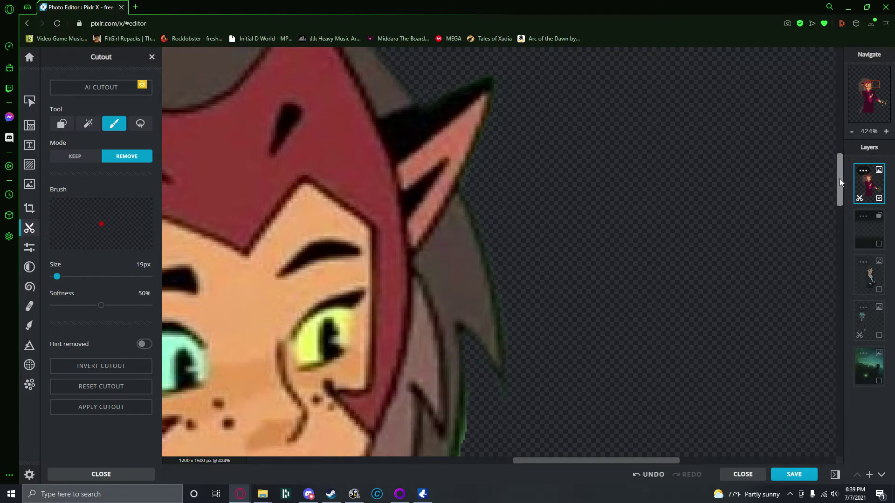
drag(840, 178, 839, 201)
mouse_move(473, 201)
mouse_down()
mouse_move(453, 322)
mouse_move(423, 402)
mouse_move(518, 396)
mouse_up()
Erase the green fringe along the shoulder and outer upper sleeve of the outstretched arm, redoing strokes that cut badly
scroll(747, 226, down, 5)
drag(521, 197, 618, 398)
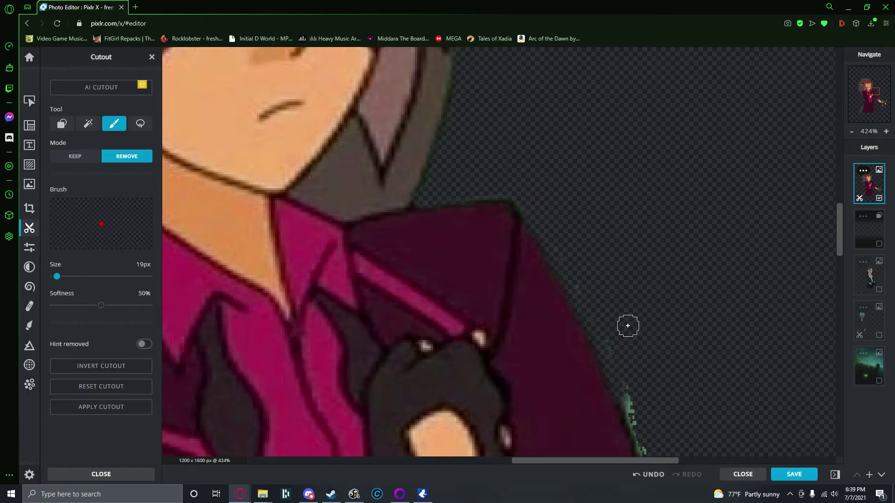
key(ctrl+z)
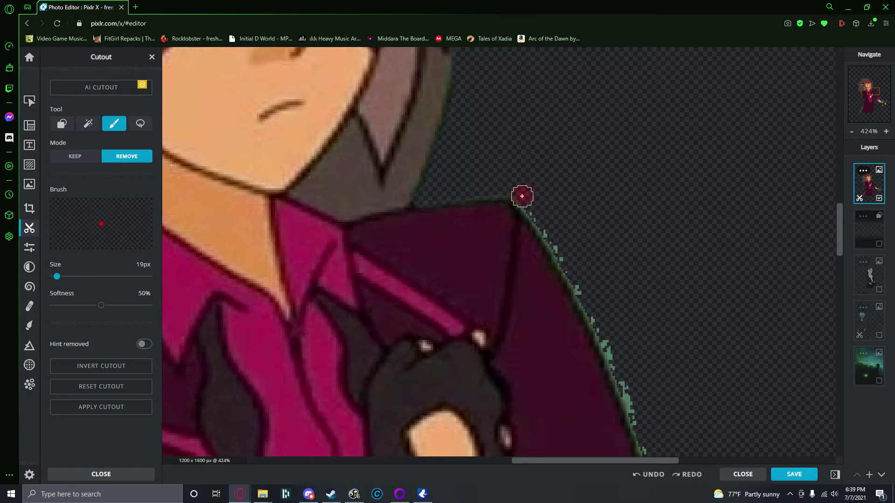
drag(558, 249, 631, 399)
drag(534, 226, 590, 314)
key(ctrl+z)
mouse_move(570, 276)
mouse_down()
mouse_move(621, 370)
mouse_move(617, 359)
mouse_move(631, 406)
mouse_move(648, 409)
mouse_up()
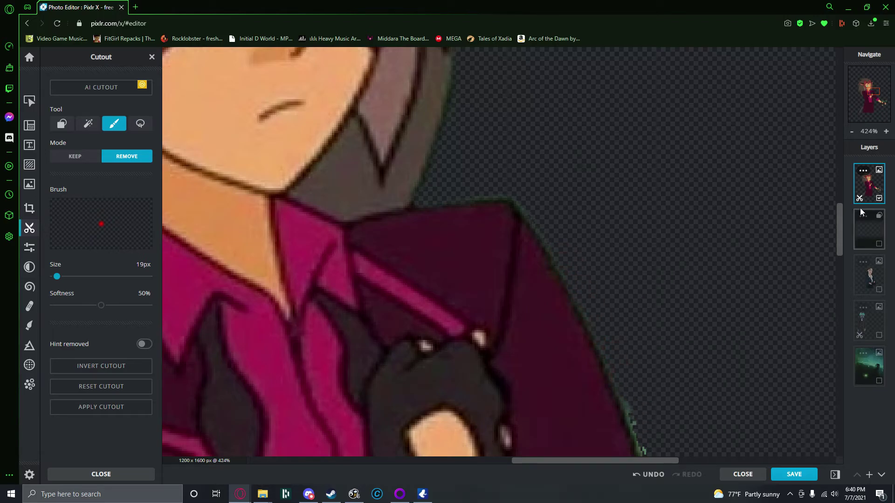
Erase the green fringe along the outer sleeve past the elbow and over the upper edge of the rolled magenta cuff
drag(843, 216, 846, 248)
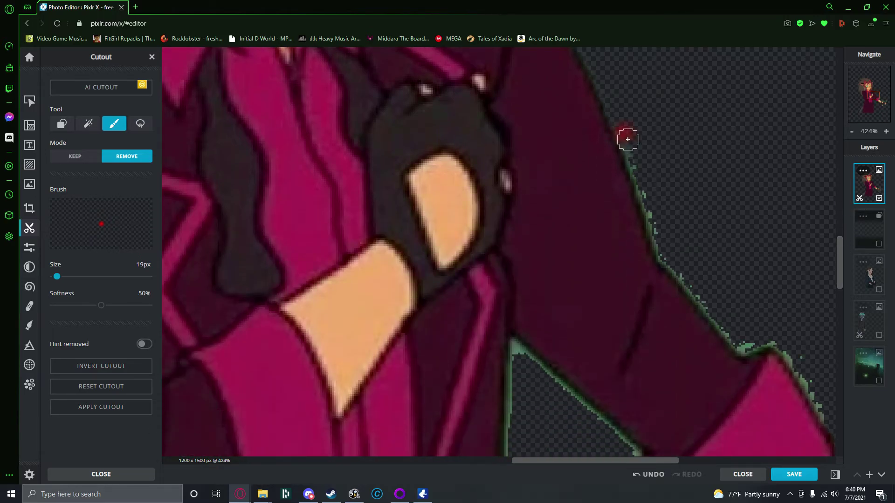
mouse_move(641, 171)
mouse_down()
mouse_move(668, 252)
mouse_move(651, 205)
mouse_move(668, 250)
mouse_move(695, 279)
mouse_move(675, 268)
mouse_move(741, 342)
mouse_move(773, 334)
mouse_move(744, 333)
mouse_move(777, 334)
mouse_move(811, 377)
mouse_up()
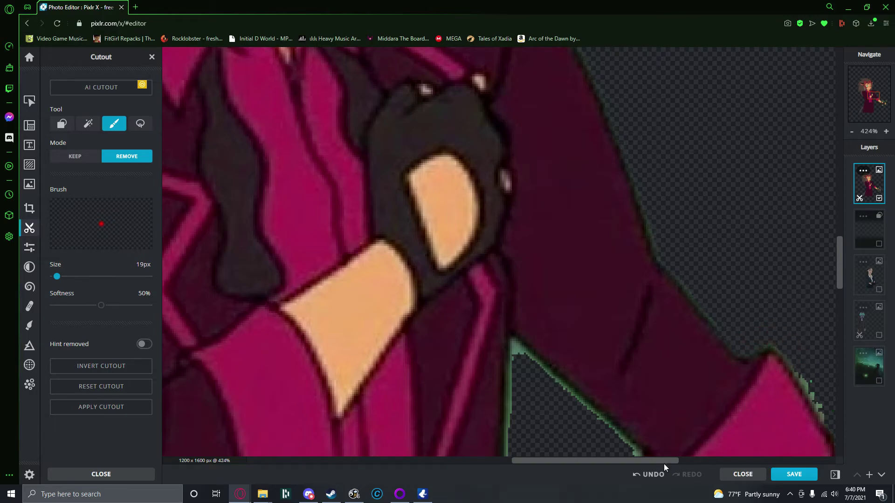
drag(626, 461, 676, 460)
drag(839, 275, 841, 295)
drag(624, 191, 658, 243)
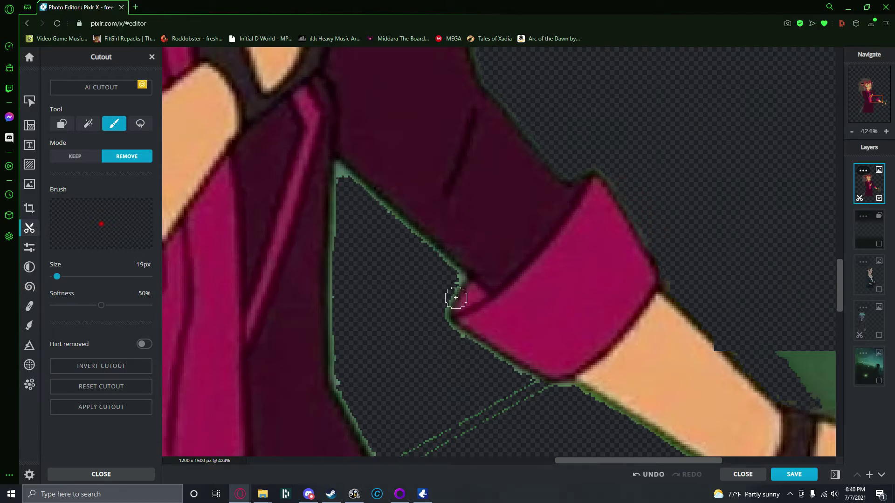
Undo the last erase stroke and brush back the upper edge of the bare forearm in Keep mode
drag(617, 460, 653, 461)
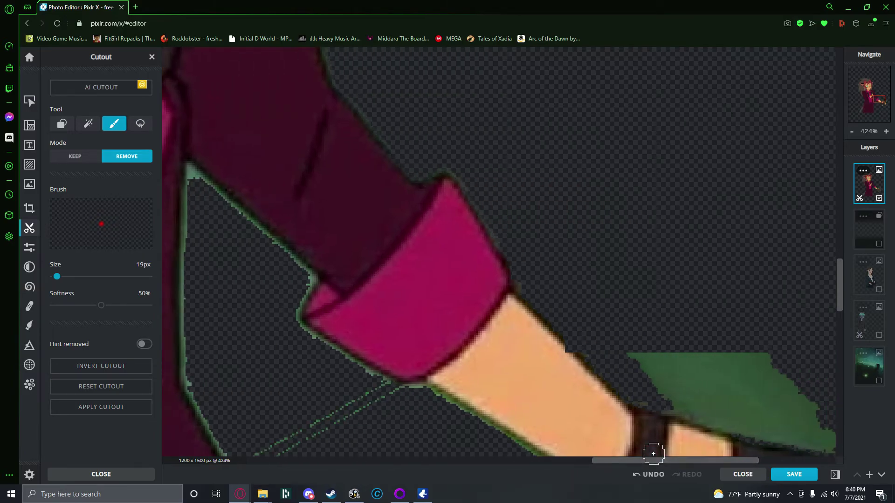
drag(842, 286, 841, 298)
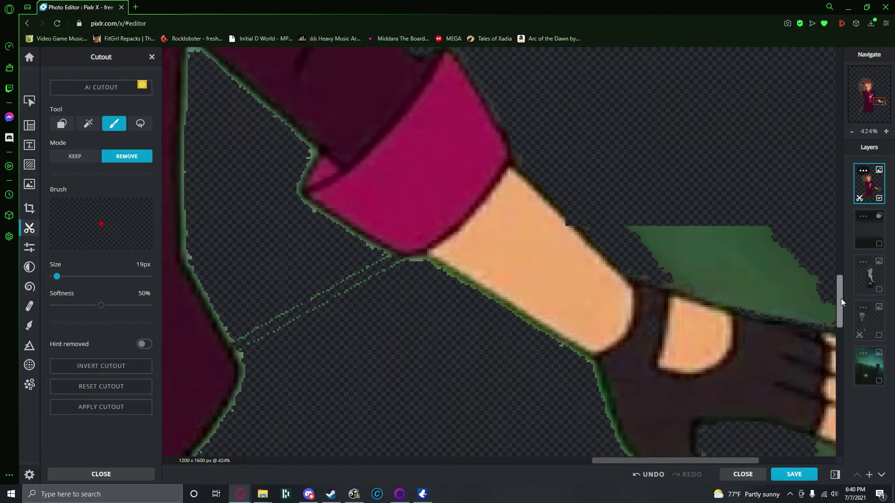
key(ctrl+z)
click(85, 158)
drag(565, 238, 559, 227)
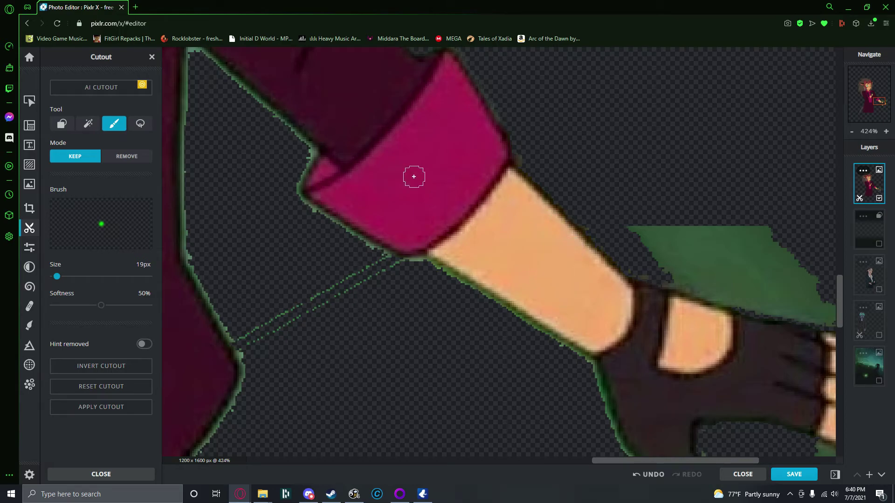
Erase the green patches above the forearm, glove and knuckles in Remove mode, including the fringe along the outer fingers
click(132, 157)
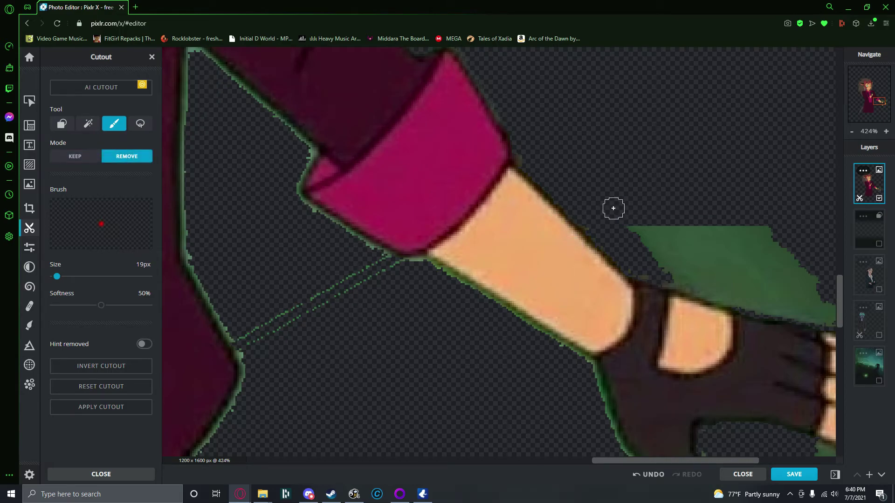
mouse_move(600, 232)
mouse_down()
mouse_move(707, 244)
mouse_move(670, 283)
mouse_move(719, 296)
mouse_up()
mouse_move(644, 260)
mouse_down()
mouse_move(753, 291)
mouse_move(698, 274)
mouse_move(643, 235)
mouse_move(681, 232)
mouse_move(652, 219)
mouse_move(704, 226)
mouse_move(758, 217)
mouse_move(782, 236)
mouse_move(741, 266)
mouse_up()
drag(611, 458, 659, 459)
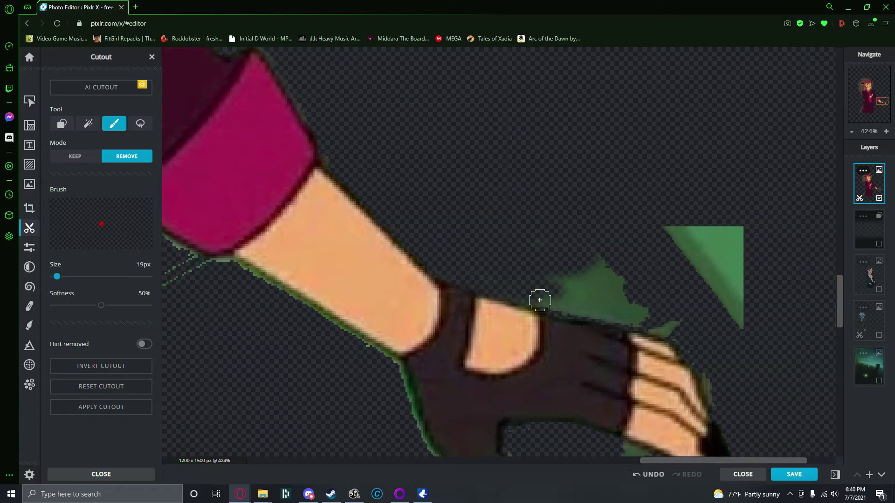
mouse_move(554, 302)
mouse_down()
mouse_move(680, 328)
mouse_move(587, 289)
mouse_move(614, 296)
mouse_up()
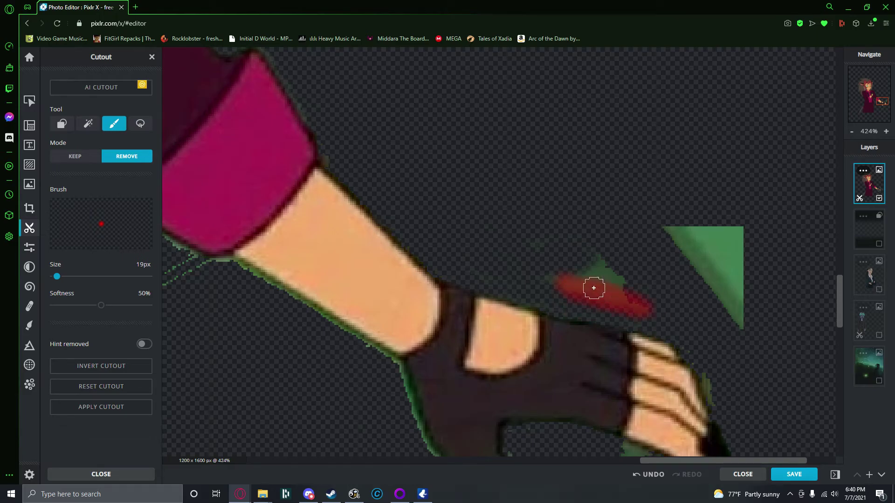
mouse_move(518, 252)
mouse_down()
mouse_move(535, 272)
mouse_move(491, 276)
mouse_move(659, 275)
mouse_move(707, 262)
mouse_move(741, 319)
mouse_move(732, 282)
mouse_move(683, 226)
mouse_move(713, 221)
mouse_move(731, 227)
mouse_move(734, 298)
mouse_up()
drag(689, 348, 717, 392)
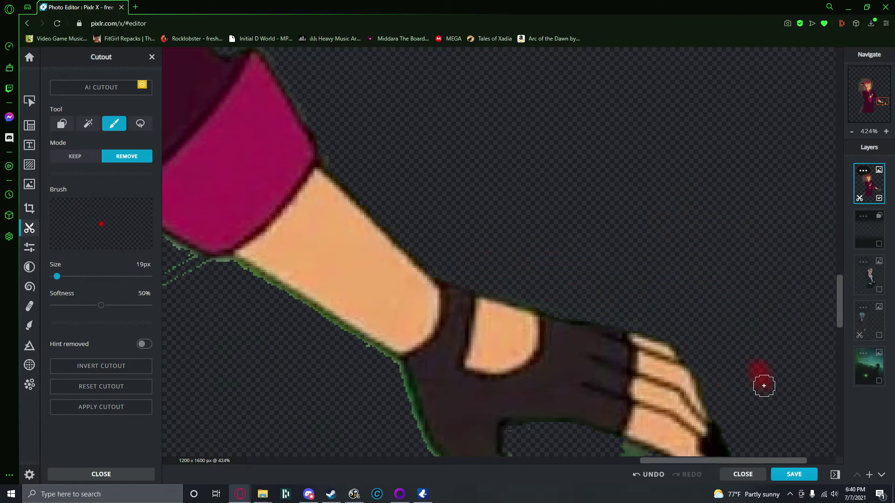
Erase the green remains beneath the fingers, along the thumb's inner side and around the thumb's claw
drag(842, 309, 785, 337)
mouse_move(616, 268)
mouse_down()
mouse_move(631, 270)
mouse_move(631, 336)
mouse_up()
mouse_move(645, 282)
mouse_down()
mouse_move(626, 344)
mouse_move(652, 349)
mouse_up()
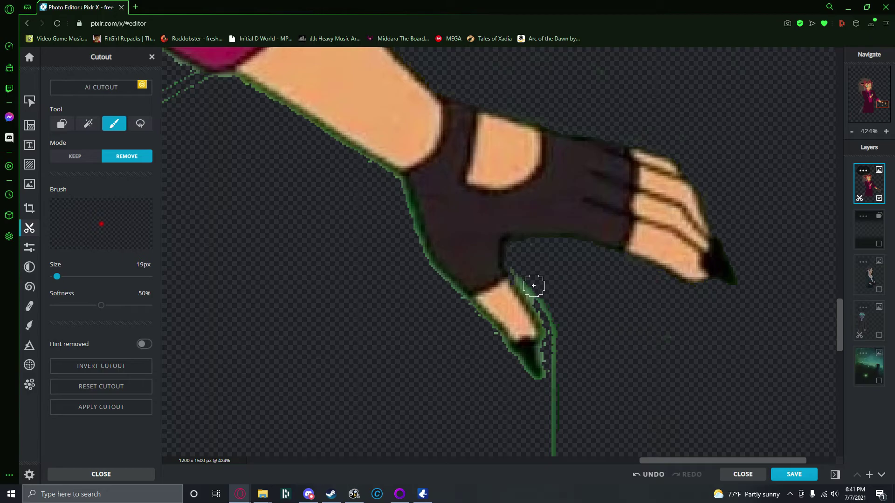
mouse_move(521, 272)
mouse_down()
mouse_move(518, 283)
mouse_move(553, 329)
mouse_move(549, 355)
mouse_up()
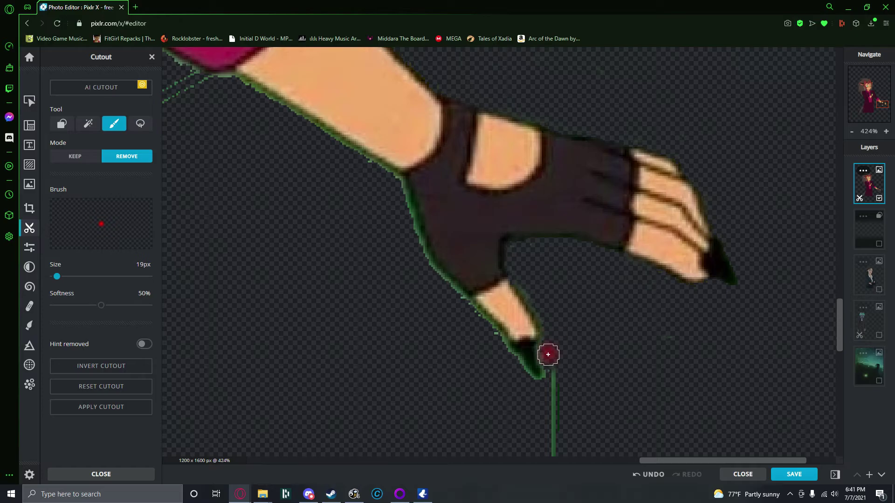
drag(507, 359, 541, 388)
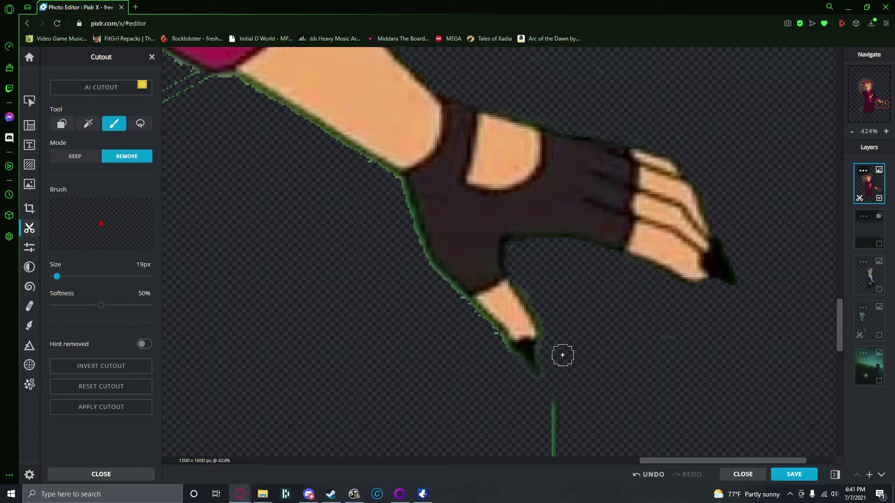
Erase the green fringe along the glove's lower edge, the thumb's outer side and the forearm's underside near the wrist
drag(403, 205, 448, 301)
drag(424, 275, 500, 352)
drag(553, 400, 554, 449)
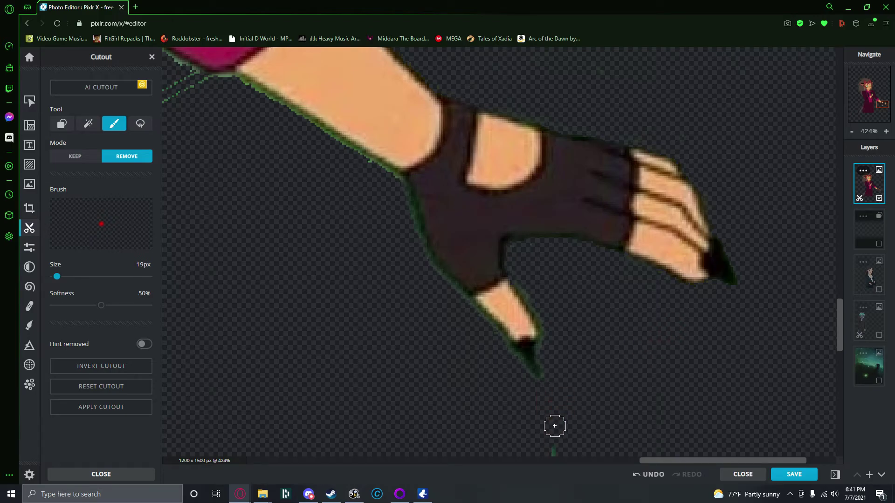
drag(344, 158, 393, 185)
Erase the stray green vertical line and horizontal streak in the empty area below the hand
scroll(841, 334, down, 5)
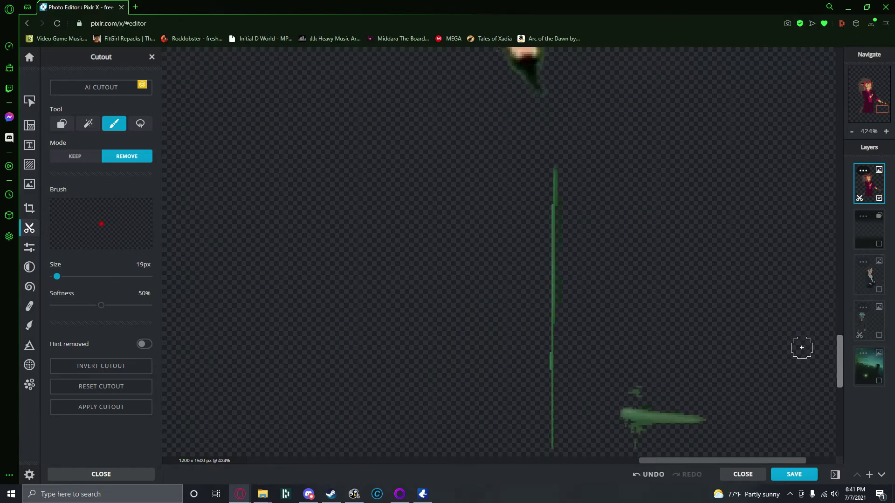
drag(548, 163, 557, 304)
mouse_move(553, 447)
mouse_down()
mouse_move(684, 416)
mouse_move(608, 432)
mouse_move(688, 423)
mouse_up()
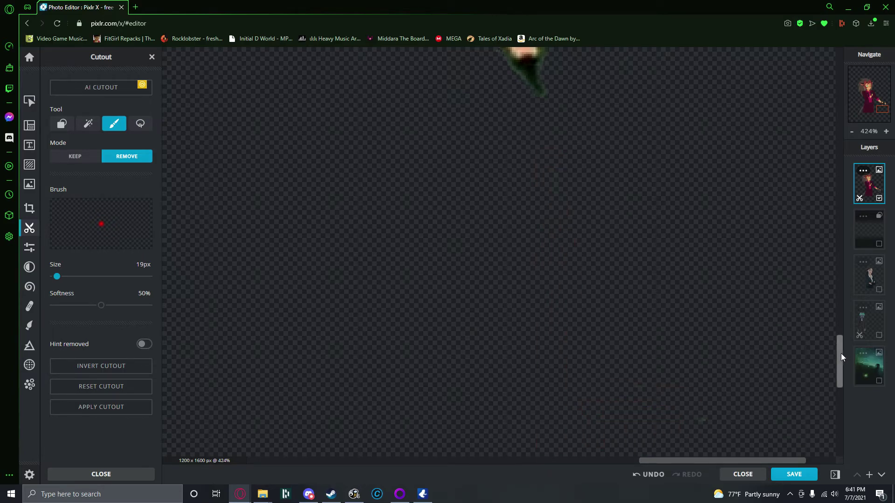
scroll(842, 357, down, 3)
drag(739, 286, 609, 231)
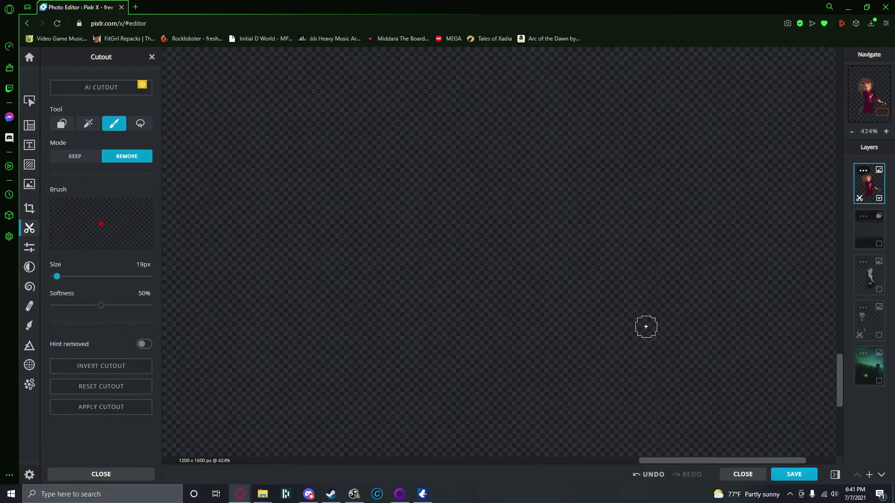
scroll(710, 372, down, 2)
scroll(280, 234, up, 2)
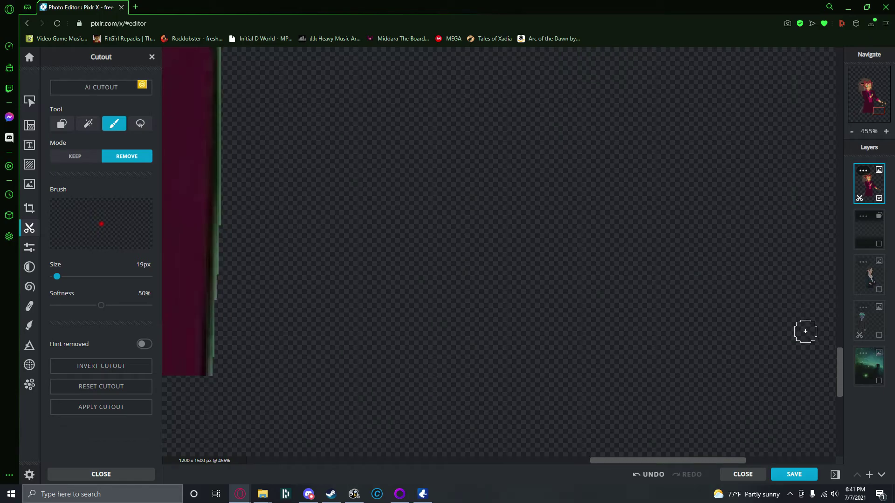
Erase the dotted green lines between the jacket and the cuff, and the fringe along the forearm's underside
scroll(839, 334, up, 2)
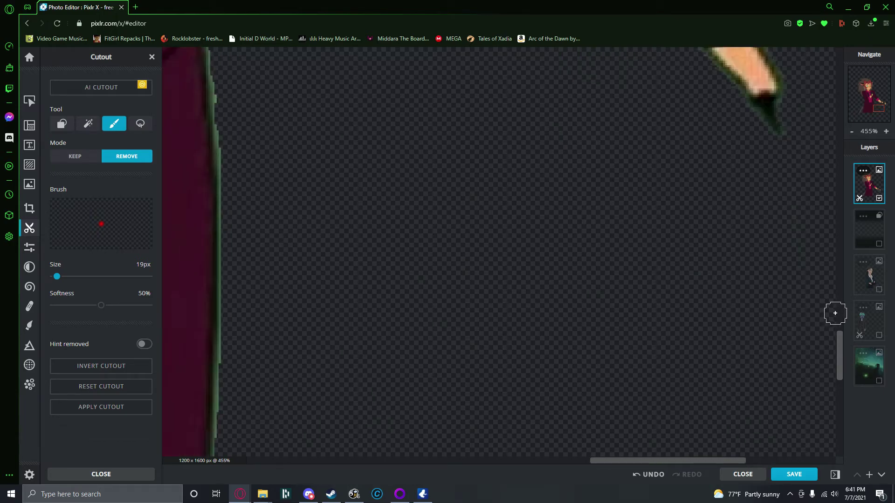
drag(838, 342, 837, 285)
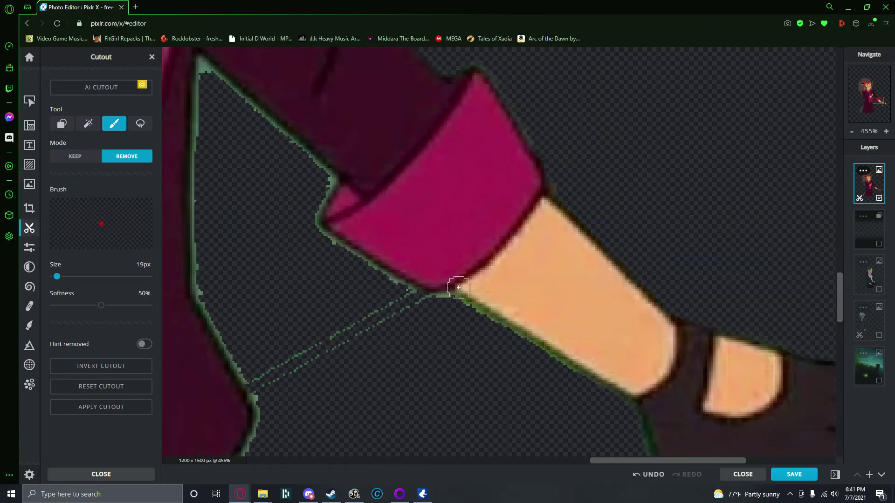
mouse_move(268, 366)
mouse_down()
mouse_move(293, 366)
mouse_move(297, 374)
mouse_move(378, 309)
mouse_move(351, 334)
mouse_up()
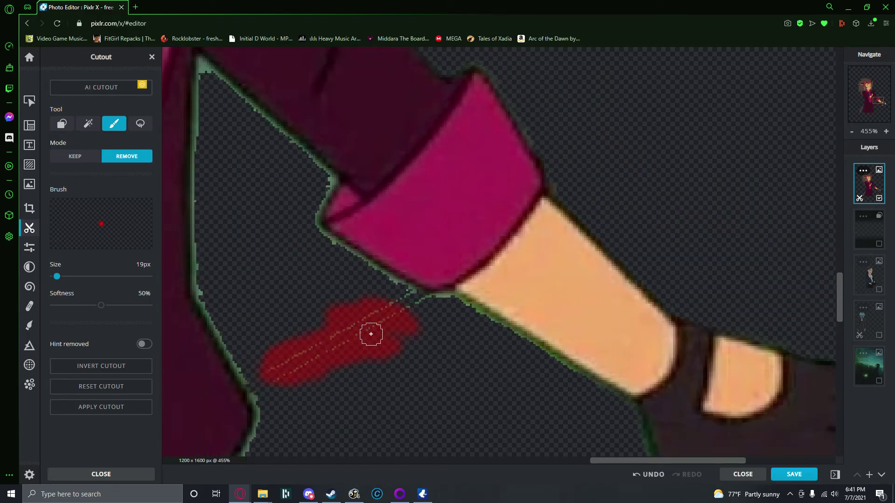
mouse_move(426, 312)
mouse_down()
mouse_move(431, 304)
mouse_move(466, 314)
mouse_move(589, 376)
mouse_move(633, 412)
mouse_up()
Erase the green fringe along the underside and folded corner of the magenta cuff and the adjoining lower sleeve
drag(608, 460, 569, 461)
drag(528, 263, 627, 307)
mouse_move(485, 247)
mouse_down()
mouse_move(522, 260)
mouse_move(481, 227)
mouse_move(492, 190)
mouse_move(473, 223)
mouse_up()
drag(423, 115, 502, 184)
Erase the green fringe from the armpit down the jacket's side and around the pointed hem to the trousers
drag(370, 67, 427, 118)
key(ctrl+z)
mouse_move(370, 65)
mouse_down()
mouse_move(366, 282)
mouse_move(432, 402)
mouse_up()
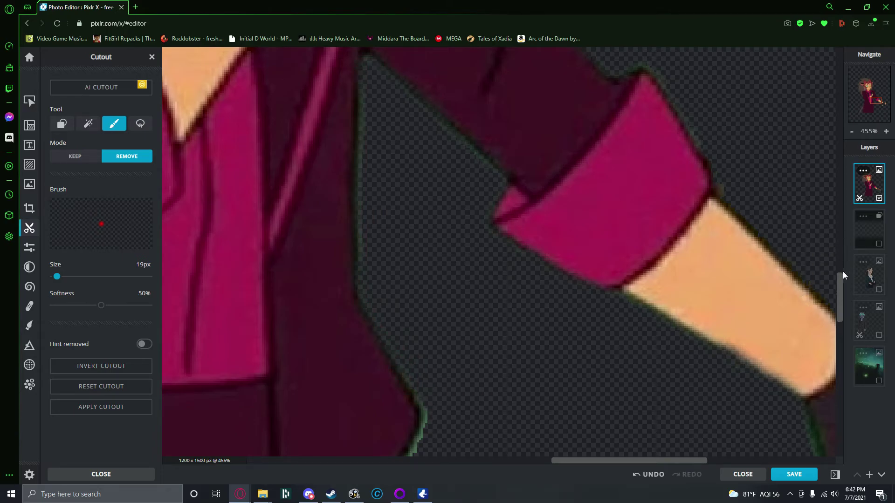
drag(840, 295, 841, 320)
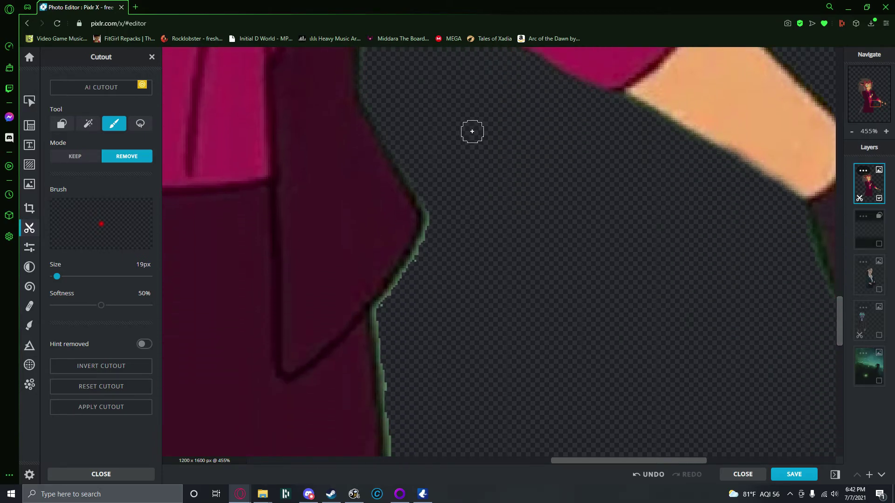
mouse_move(426, 190)
mouse_down()
mouse_move(430, 236)
mouse_move(377, 309)
mouse_move(374, 347)
mouse_up()
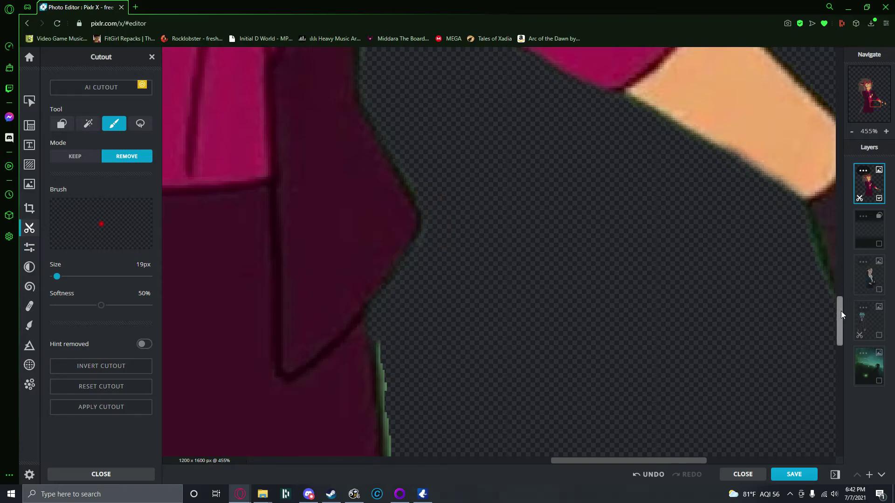
drag(843, 308, 843, 332)
drag(383, 143, 394, 268)
drag(843, 338, 841, 354)
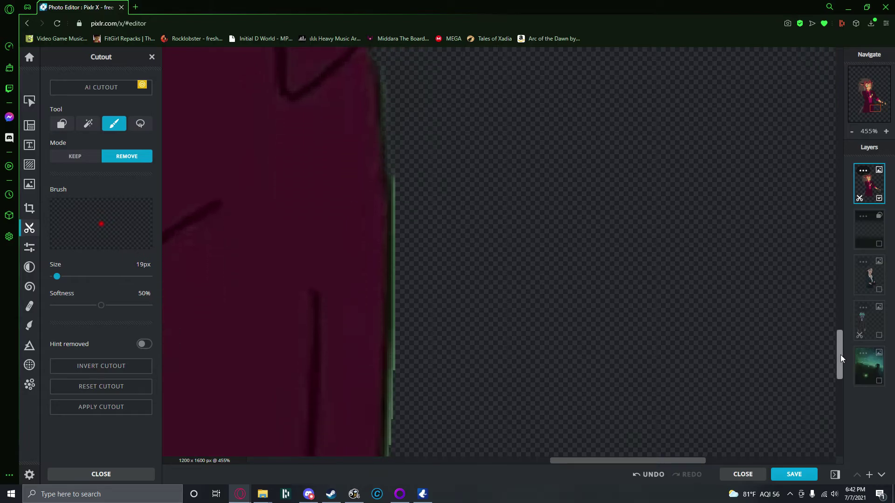
drag(394, 150, 390, 455)
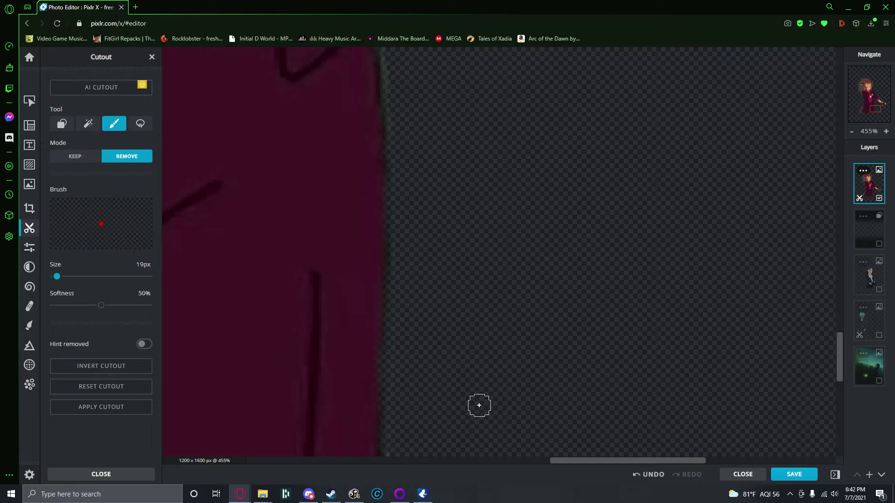
key(ctrl+z)
key(ctrl+z)
Erase the green fringe along the outer edge of the trousers, from the jacket hem down the leg
drag(839, 348, 838, 336)
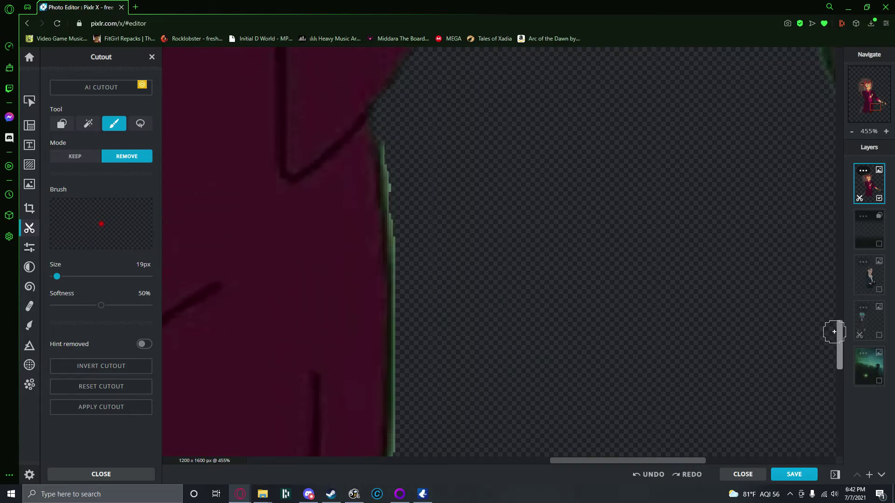
drag(383, 142, 404, 299)
drag(838, 329, 838, 349)
mouse_move(396, 112)
mouse_down()
mouse_move(400, 244)
mouse_move(385, 439)
mouse_up()
Inspect the whole cut-out character and make the green nebula background layer visible behind it
scroll(415, 254, down, 3)
scroll(417, 256, down, 3)
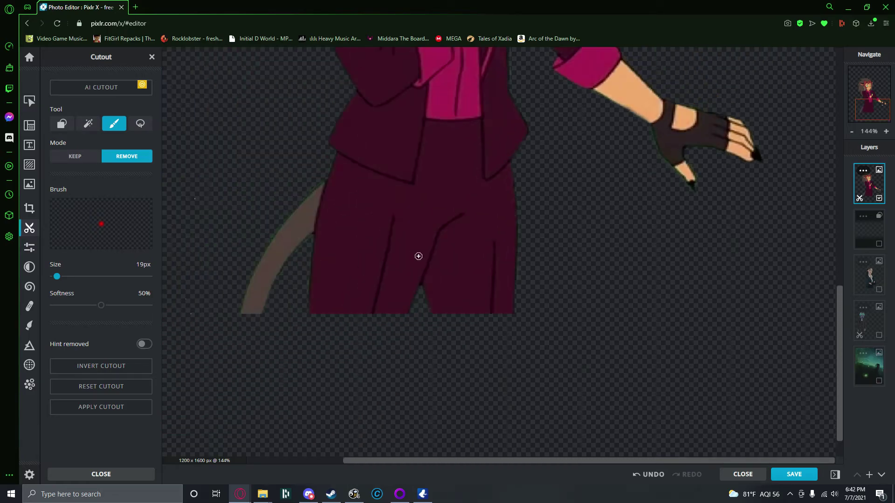
scroll(410, 257, up, 4)
scroll(401, 259, up, 3)
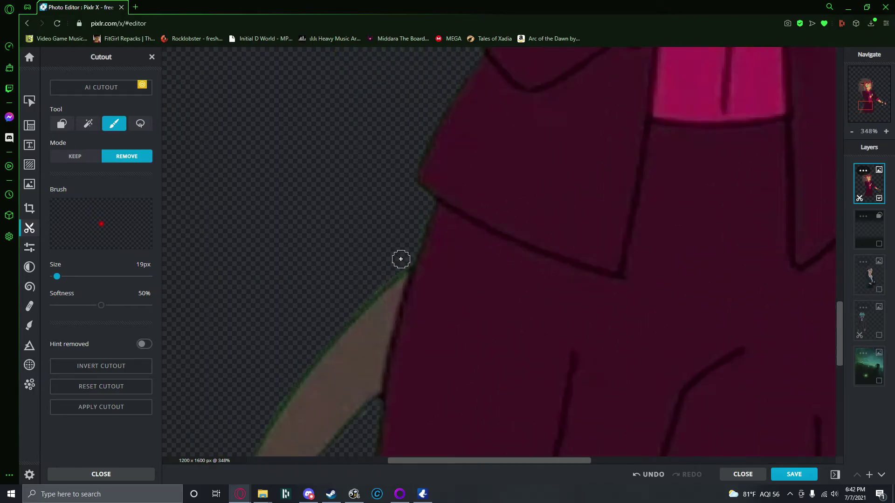
scroll(401, 259, down, 4)
scroll(399, 269, down, 5)
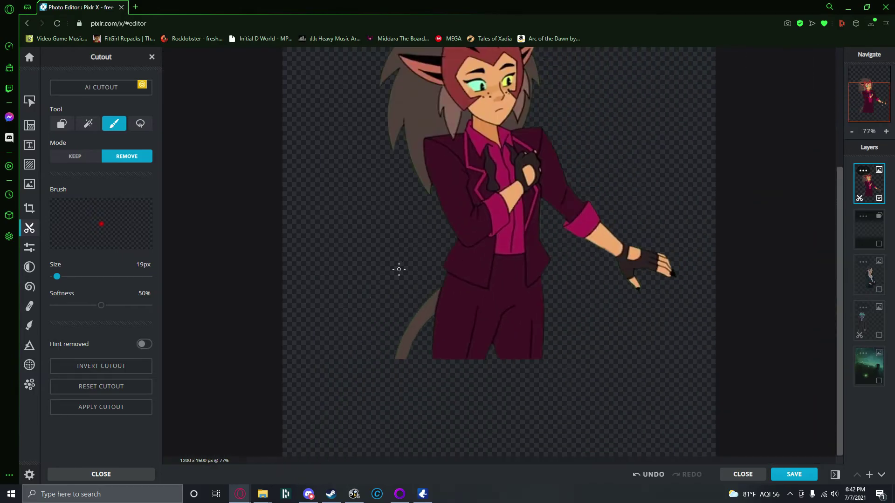
scroll(490, 212, up, 2)
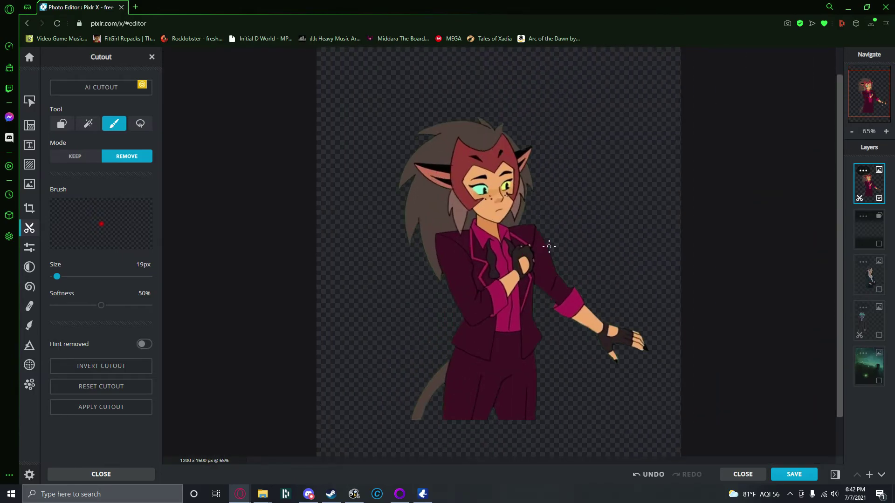
click(880, 381)
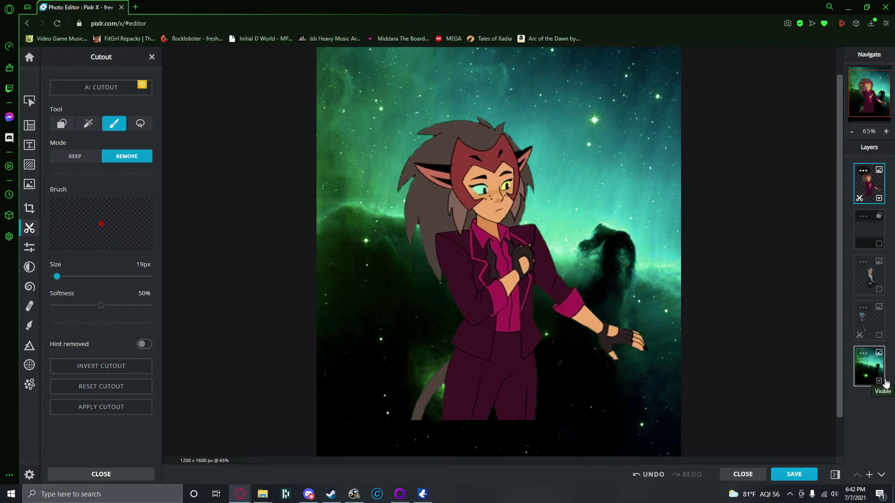
Make the nebula background, both other characters and the black gradient layer visible, and reorder the maroon-suited character's layer beneath the gradient
click(885, 382)
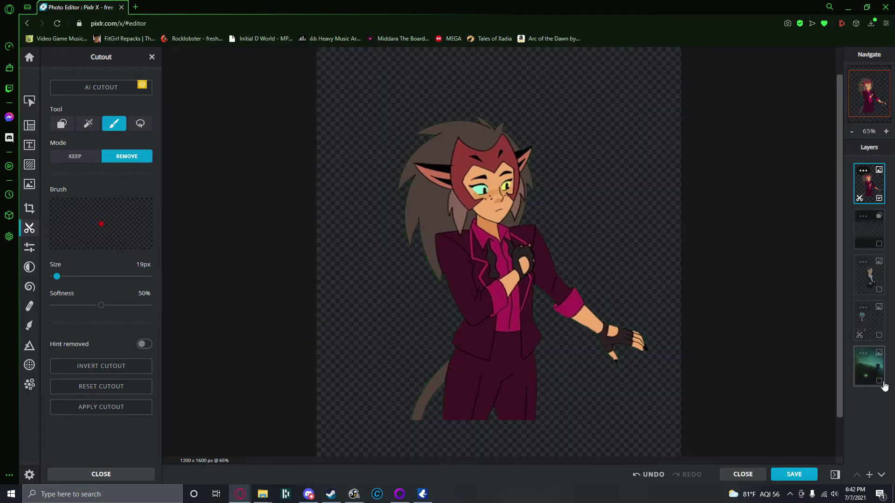
click(880, 381)
click(879, 335)
click(880, 289)
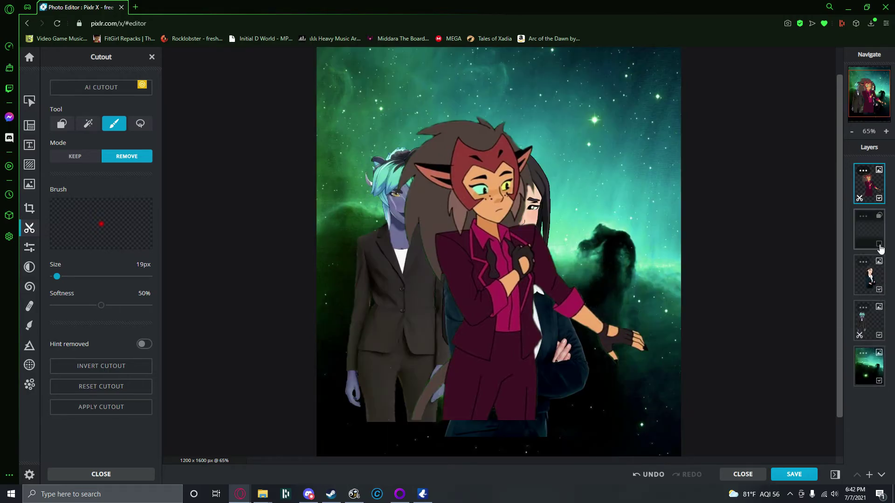
click(879, 245)
drag(869, 187, 876, 241)
scroll(748, 200, down, 2)
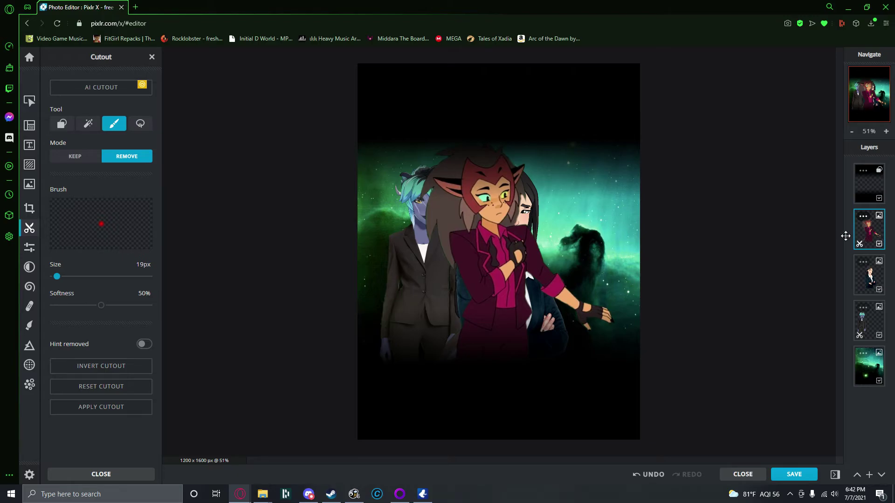
Scale the maroon-suited character down proportionally to about 796 x 666 px, keeping its lower edge in place
click(30, 100)
drag(663, 122, 516, 215)
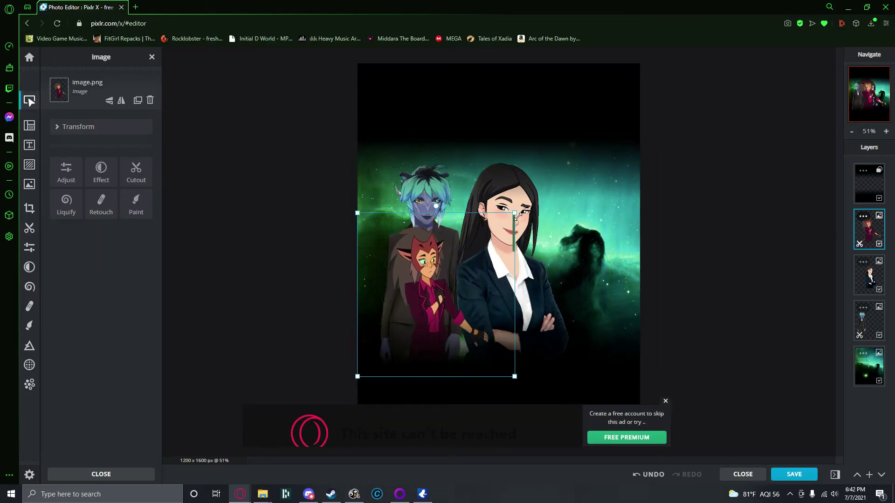
key(ctrl+z)
click(72, 128)
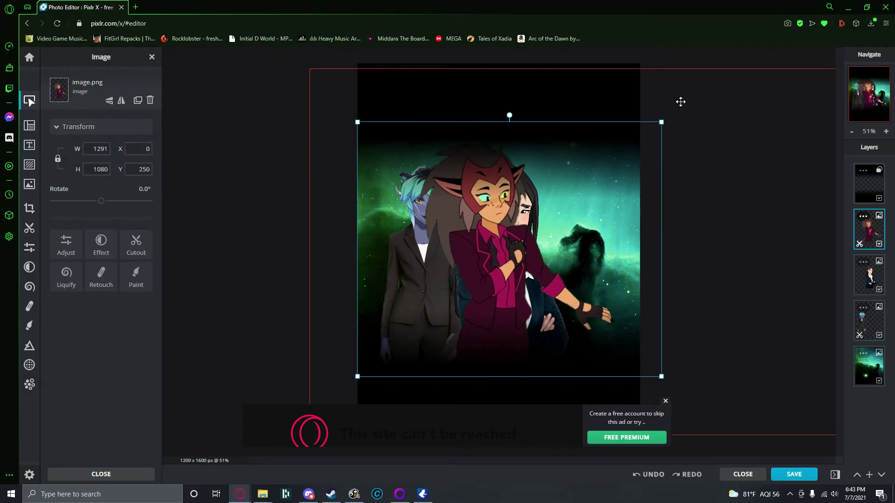
drag(667, 123, 550, 218)
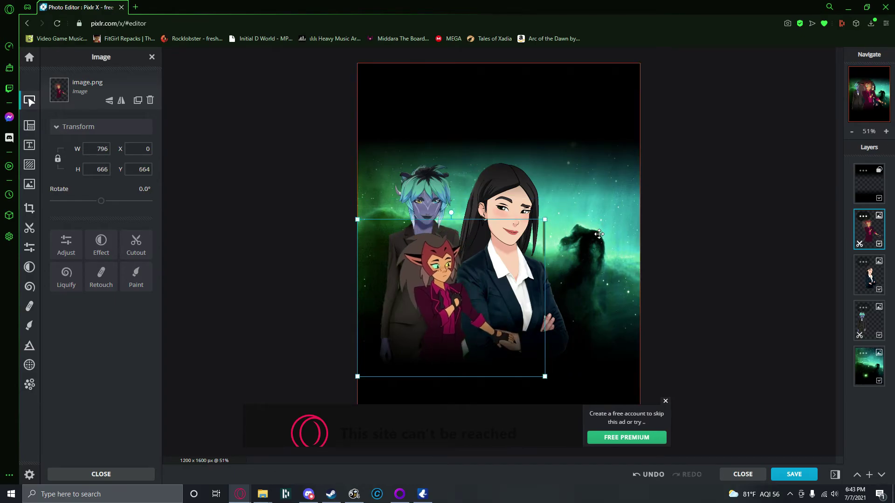
Move the maroon-suited character horizontally to X 423, in front of the black-haired woman in the navy suit, keeping Y at 664
key(Right)
key(Right)
key(Right)
key(Right)
key(Right)
key(Right)
key(Right)
key(Right)
key(Right)
key(Right)
key(Right)
key(Right)
key(Right)
key(Right)
key(Right)
key(Right)
key(Right)
key(Right)
key(Right)
key(Right)
key(Right)
key(Right)
key(Right)
key(Right)
key(Right)
key(Right)
key(Right)
key(Right)
key(Right)
key(Right)
key(Right)
key(Right)
key(Right)
key(Right)
key(Right)
key(Right)
key(Right)
key(Right)
key(Right)
key(Right)
key(Right)
key(Right)
key(Right)
key(Right)
key(Right)
key(Right)
key(Right)
key(Right)
key(Right)
key(Right)
key(Right)
key(Right)
key(Right)
key(Right)
key(Right)
key(Right)
key(Right)
key(Right)
key(Right)
key(Right)
key(Right)
key(Right)
key(Right)
key(Right)
key(Right)
key(Right)
key(Right)
key(Right)
key(Right)
key(Right)
key(Right)
key(Right)
key(Right)
key(Right)
key(Right)
key(Right)
key(Right)
key(Right)
key(Right)
key(Right)
key(Right)
key(Right)
key(Right)
key(Right)
key(Right)
key(Right)
key(Right)
key(Right)
key(Right)
key(Right)
key(Right)
key(Right)
key(Right)
key(Right)
key(Right)
key(Right)
key(Right)
key(Right)
key(Right)
key(Right)
key(Right)
key(Right)
key(Right)
key(Right)
key(Right)
key(Right)
key(Right)
key(Right)
key(Right)
key(Right)
key(Right)
key(Right)
key(Right)
key(Right)
key(Right)
key(Right)
key(Right)
key(Right)
key(Right)
key(Right)
key(Right)
key(Right)
key(Right)
key(Right)
key(Right)
key(Right)
key(Right)
key(Right)
key(Right)
key(Right)
key(Right)
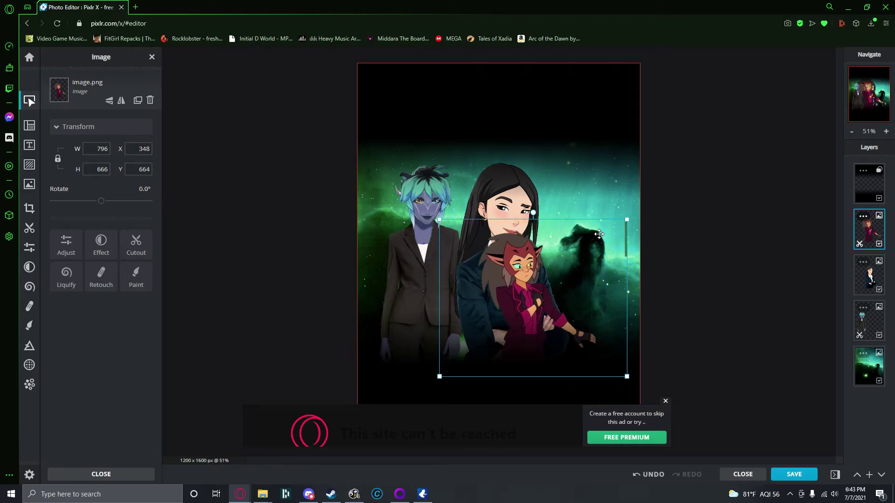
key(Right)
key(Right)
key(Right)
key(Right)
key(Right)
key(Right)
key(Right)
key(Right)
key(Right)
key(Right)
key(Right)
key(Right)
key(Right)
key(Right)
key(Right)
key(Right)
key(Right)
key(Right)
key(Right)
key(Right)
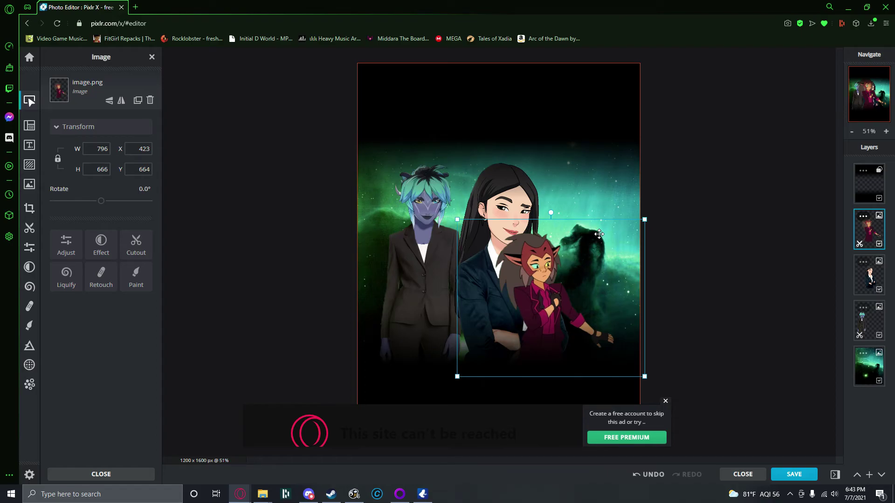
Move the maroon-suited character to the right until X is 543, keeping Y at 664
key(Right)
key(Right)
key(Right)
key(Right)
key(Right)
key(Right)
key(Right)
key(Right)
key(Right)
key(Right)
key(Right)
key(Right)
key(Right)
key(Right)
key(Right)
key(Right)
key(Right)
key(Right)
key(Right)
key(Right)
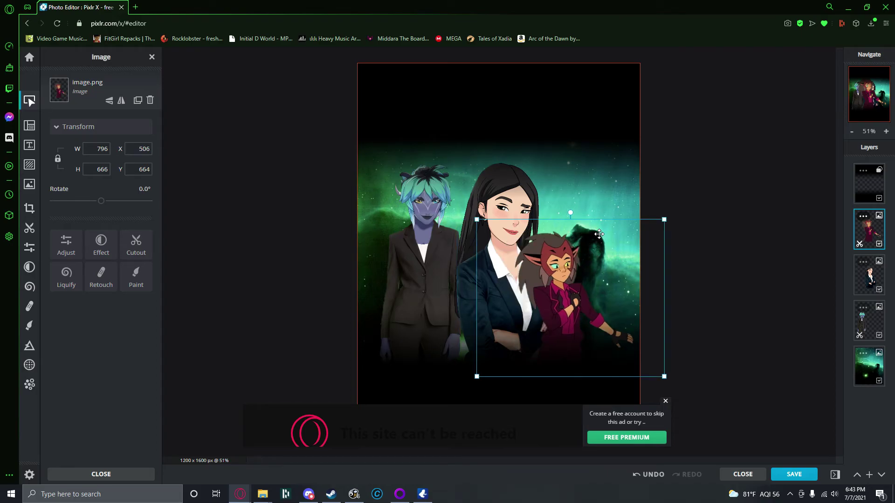
key(Right)
key(Right)
key(Right)
key(Right)
key(Right)
key(Right)
key(Right)
key(Right)
key(Right)
key(Right)
key(Right)
key(Right)
key(Right)
key(Right)
key(Right)
key(Right)
key(Right)
key(Right)
key(Right)
key(Right)
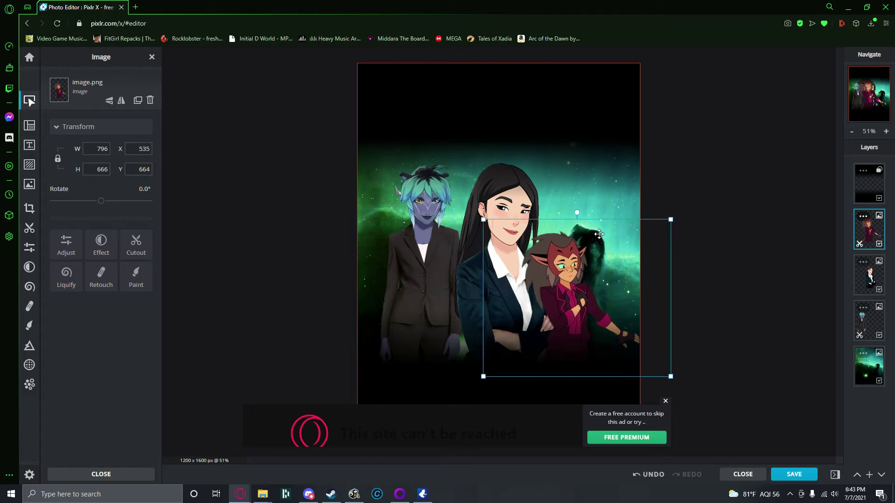
key(Right)
key(Right)
key(Right)
key(Right)
key(Right)
Raise the maroon-suited character to Y 629, keeping X at 543
key(Up)
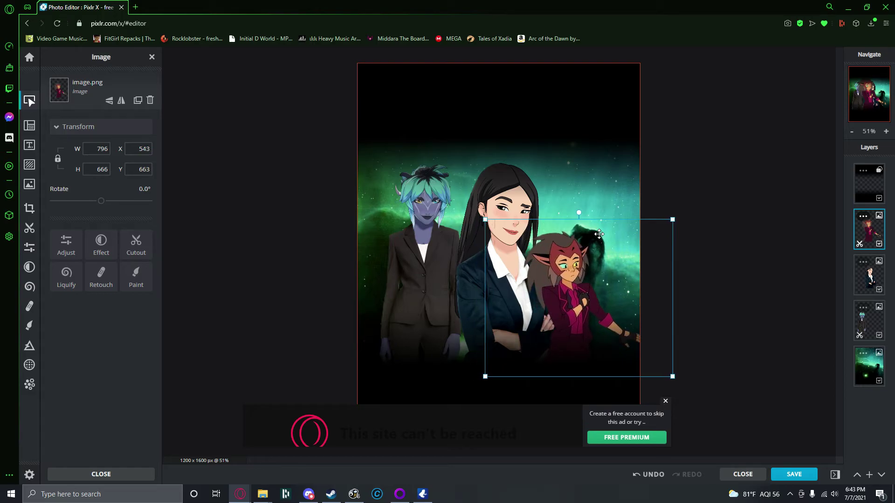
key(Up)
key(Up)
key(Up)
key(Up)
key(Up)
key(Up)
key(Up)
key(Up)
key(Up)
key(Up)
key(Up)
key(Up)
key(Up)
key(Up)
key(Up)
key(Up)
key(Up)
key(Up)
key(Up)
key(Up)
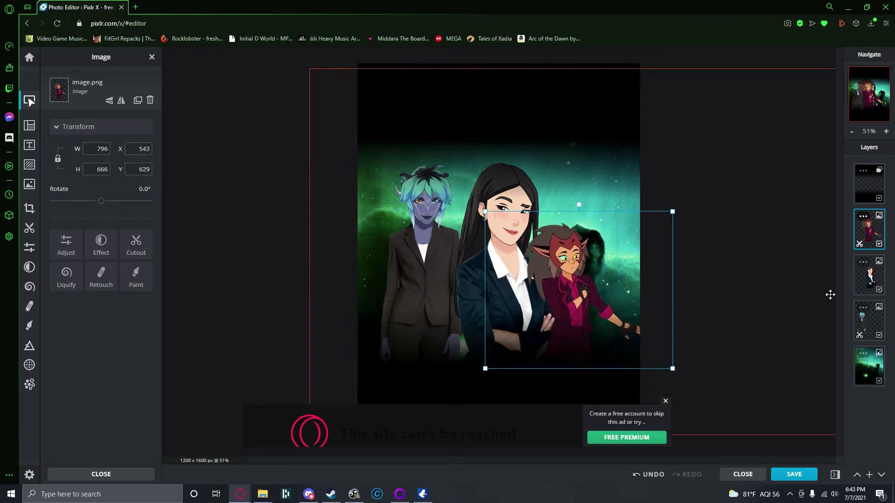
Reorder the navy-suited woman's layer above the maroon-suited character's layer and raise her to Y 365
drag(872, 275, 871, 239)
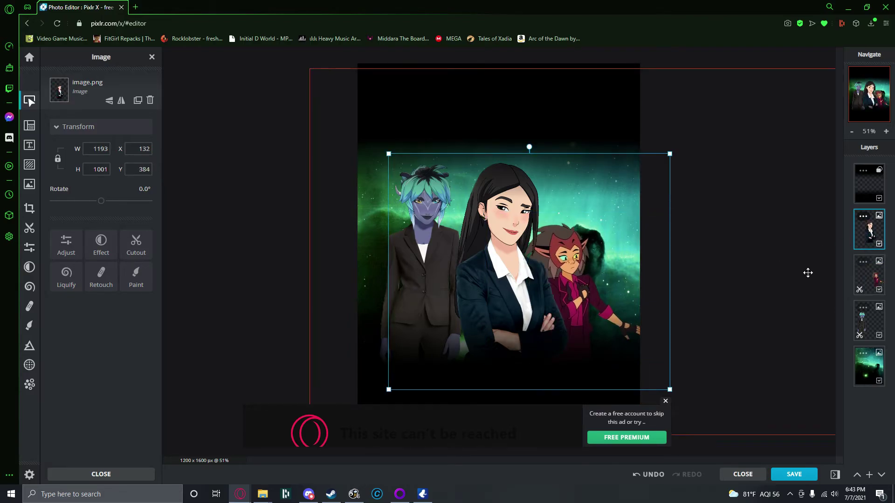
key(Up)
key(Up)
key(Up)
key(Up)
key(Up)
key(Up)
key(Up)
key(Up)
key(Up)
key(Up)
key(Up)
key(Up)
key(Up)
key(Up)
key(Up)
key(Up)
key(Up)
key(Up)
key(Up)
key(Up)
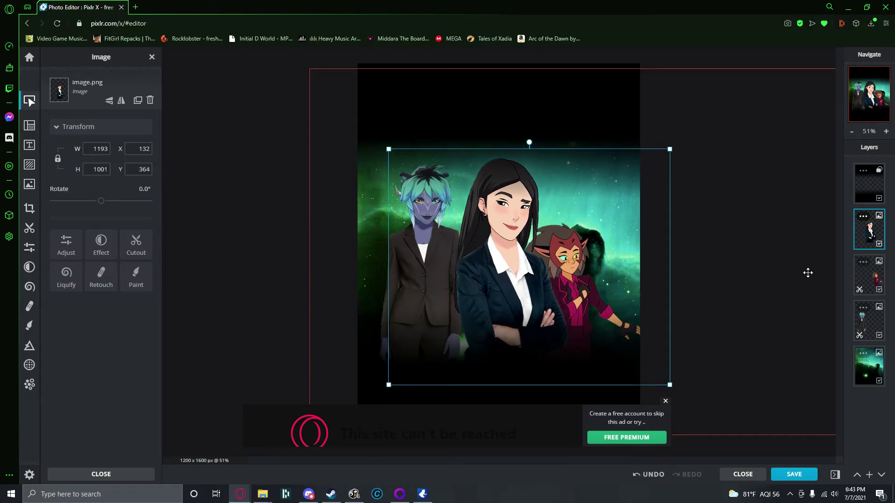
key(ctrl+z)
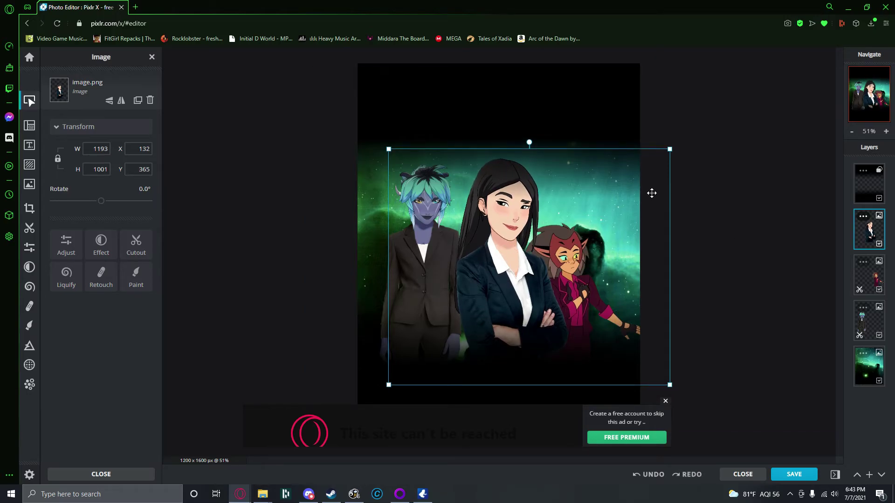
Try the navy-suited woman slightly lower and higher, placing her at X 128, Y 371
key(Down)
key(Down)
key(Down)
key(Down)
key(Down)
key(Down)
key(Down)
key(Down)
key(Down)
key(Down)
key(Down)
key(Down)
key(Down)
key(Down)
key(Down)
key(Down)
key(Down)
key(Down)
key(Down)
key(Down)
key(Left)
key(Left)
key(Up)
key(Up)
key(Up)
key(Up)
key(Up)
key(Up)
key(Up)
key(Up)
key(Up)
key(Up)
key(Up)
key(Up)
key(Up)
key(Up)
key(Up)
key(Up)
key(Left)
key(Left)
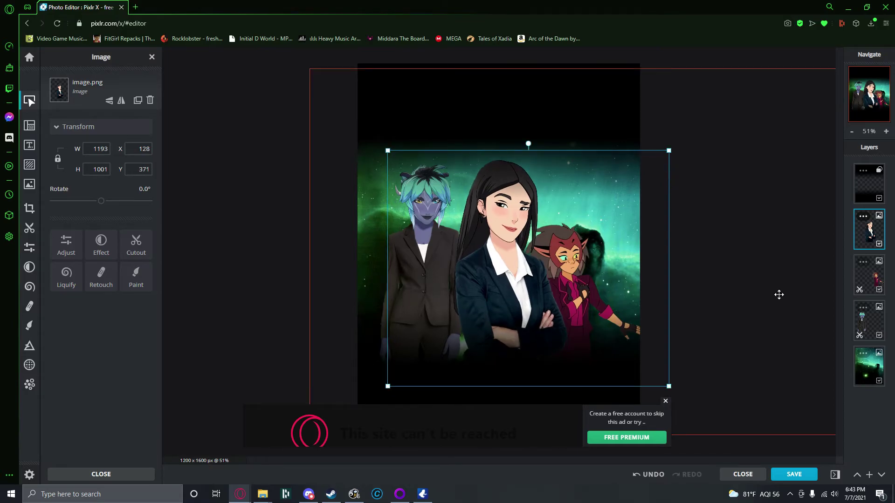
Lower the navy-suited woman and shift her slightly right to X 130, Y 385
key(Down)
key(Down)
key(Down)
key(Down)
key(Down)
key(Down)
key(Down)
key(Down)
key(Down)
key(Down)
key(Down)
key(Down)
key(Down)
key(Down)
key(Down)
key(Down)
key(Right)
key(Right)
key(Right)
key(Right)
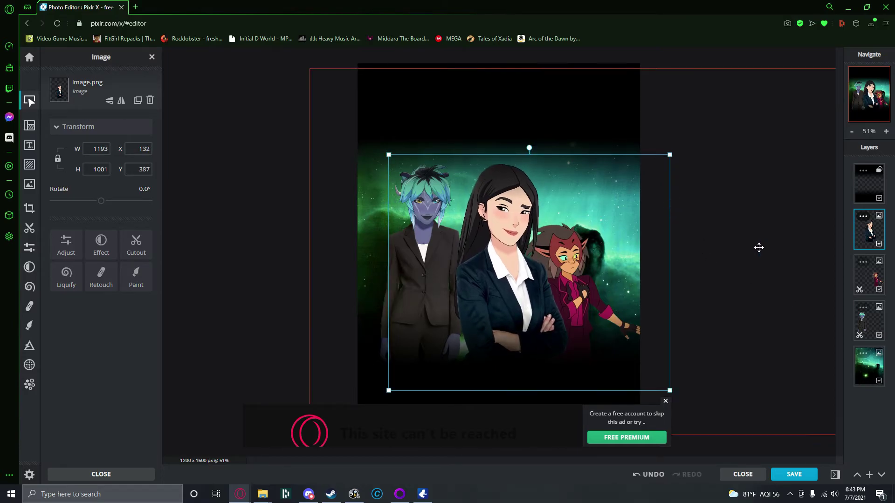
key(Left)
key(Left)
key(Up)
key(Up)
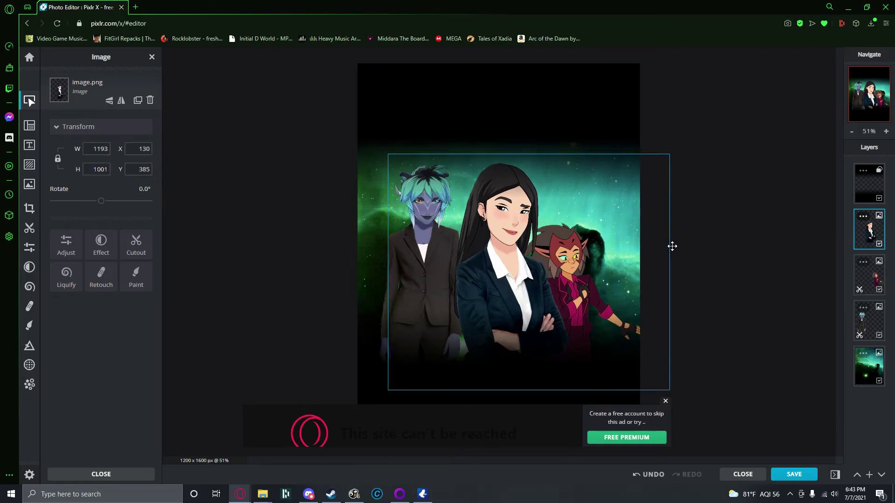
Move the maroon-suited character slightly up and farther right of the navy-suited woman
click(866, 283)
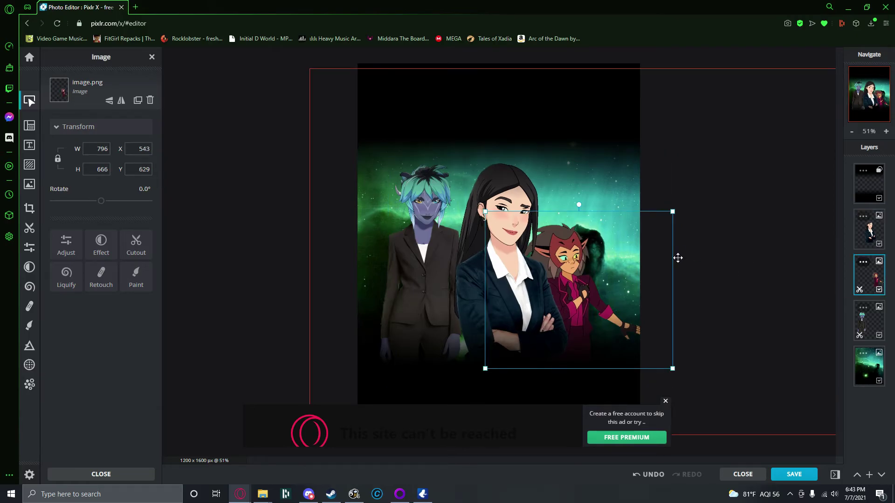
mouse_move(677, 257)
mouse_down()
mouse_move(681, 236)
mouse_move(691, 251)
mouse_move(689, 217)
mouse_move(689, 249)
mouse_up()
click(754, 238)
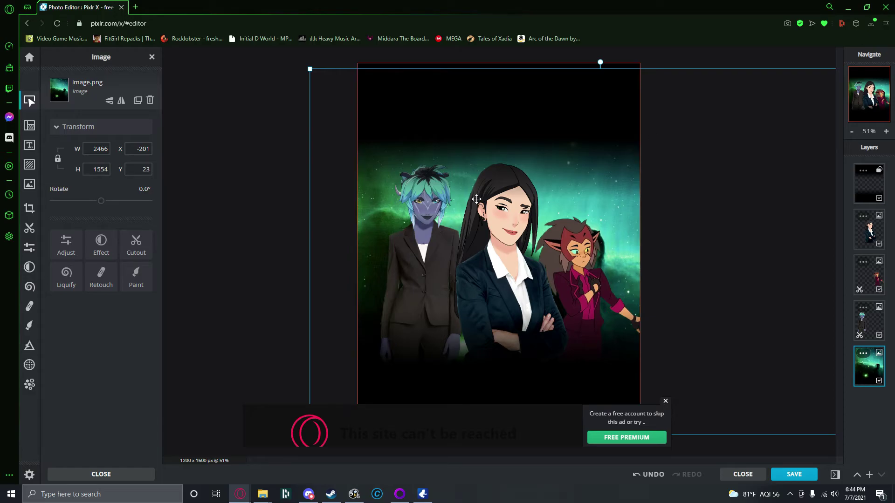
Lower the navy-suited woman to about X 134, Y 421, between the other two characters
click(869, 229)
drag(673, 194, 673, 199)
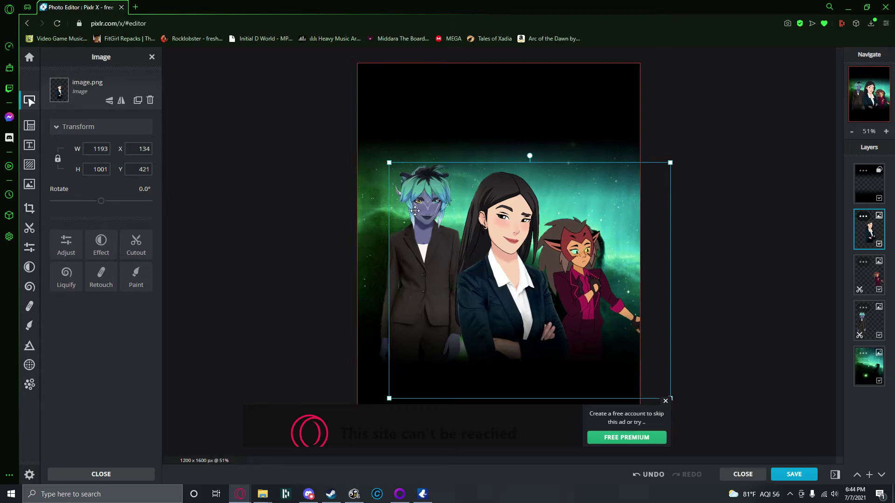
Lower the blue-haired character in the brown suit to X -73, Y 470
click(871, 320)
key(Down)
key(Down)
key(Down)
key(Down)
key(Down)
key(Down)
key(Down)
key(Down)
key(Down)
key(Down)
key(Down)
key(Down)
key(Down)
key(Down)
key(Down)
key(Down)
key(Down)
key(Down)
key(Down)
key(Down)
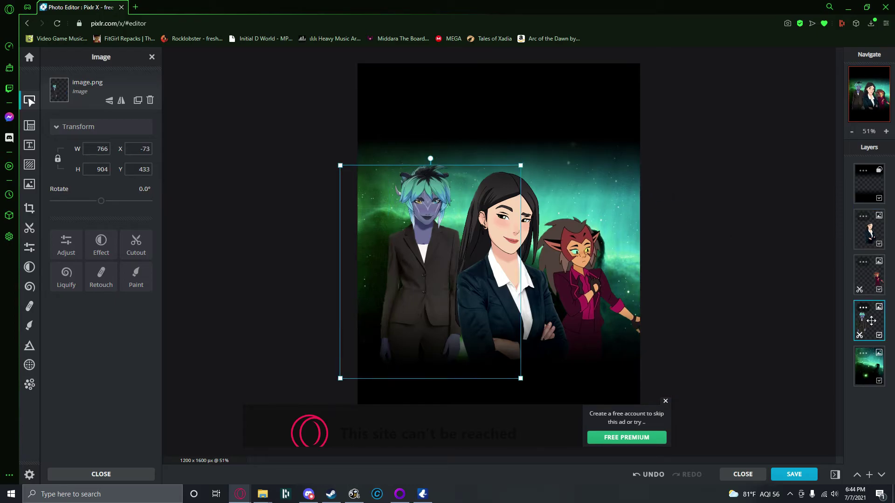
key(Down)
key(Down)
key(Down)
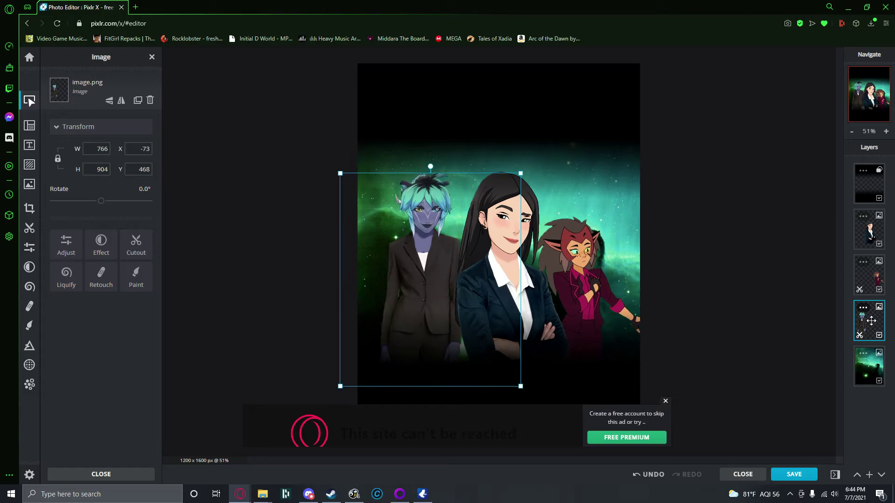
key(Down)
key(Down)
key(Down)
key(Down)
key(Down)
key(Down)
key(Down)
key(Down)
key(Down)
key(Down)
key(Down)
key(Down)
key(Down)
key(Down)
key(Down)
key(Down)
key(Down)
key(Down)
key(Down)
key(Down)
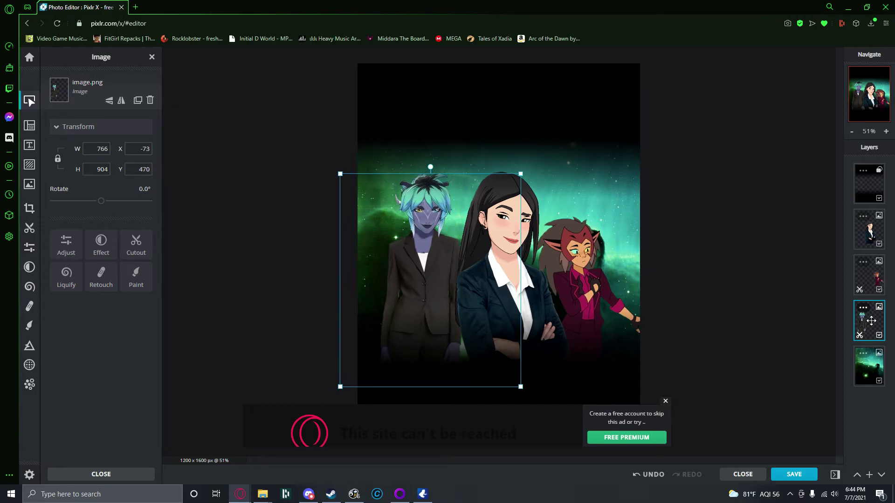
Fine-tune the blue-haired character's position to X -76, Y 460
key(Up)
key(Up)
key(Up)
key(Up)
key(Up)
key(Up)
key(Up)
key(Up)
key(Up)
key(Up)
key(Up)
key(Up)
key(Up)
key(Up)
key(Up)
key(Up)
key(Up)
key(Up)
key(Up)
key(Up)
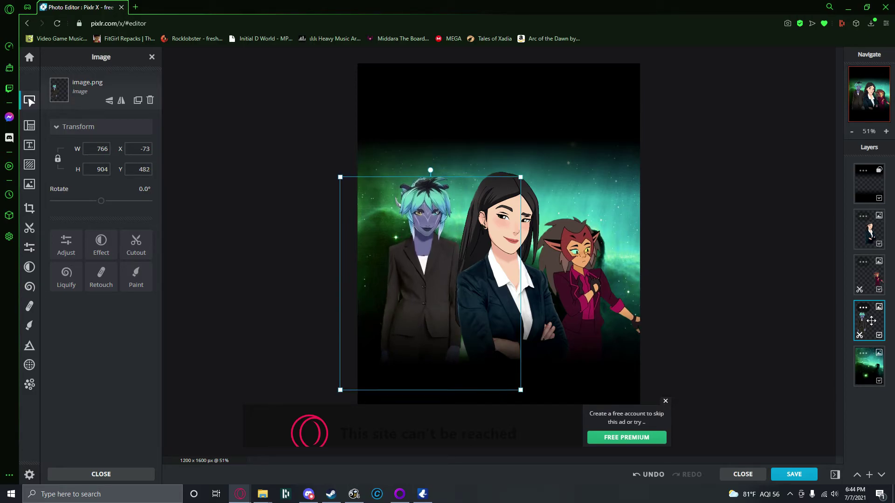
key(Left)
key(Down)
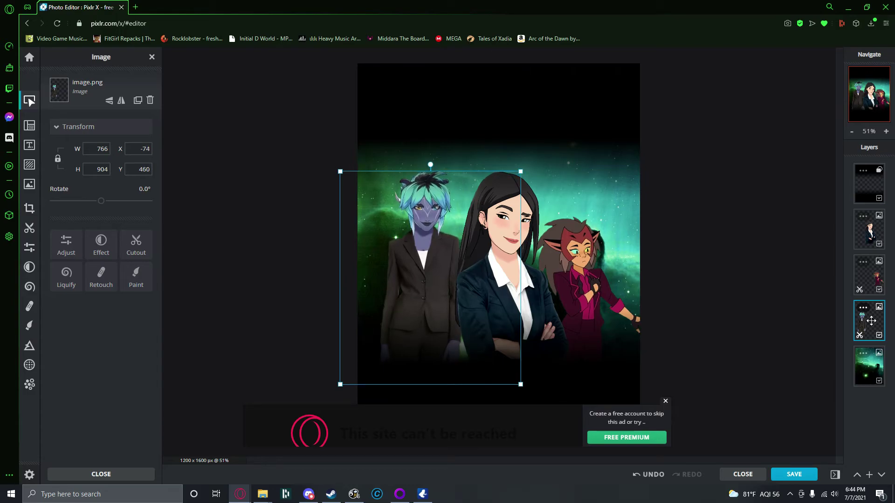
click(689, 62)
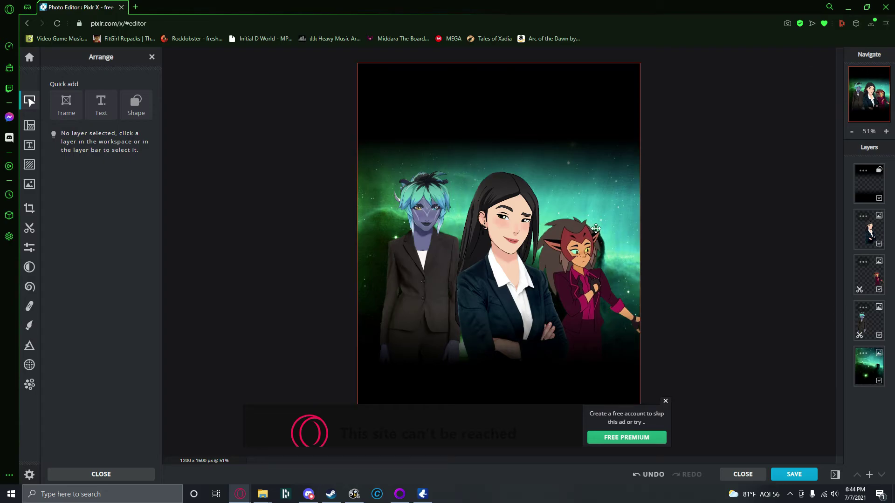
click(866, 288)
click(880, 330)
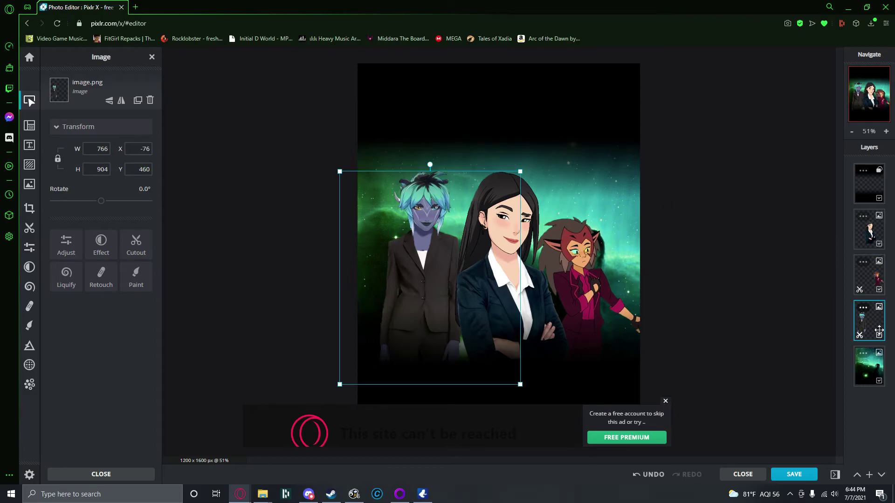
Enlarge the maroon-suited character slightly, up to about the navy-suited woman's eye level, and deselect the layers
click(870, 276)
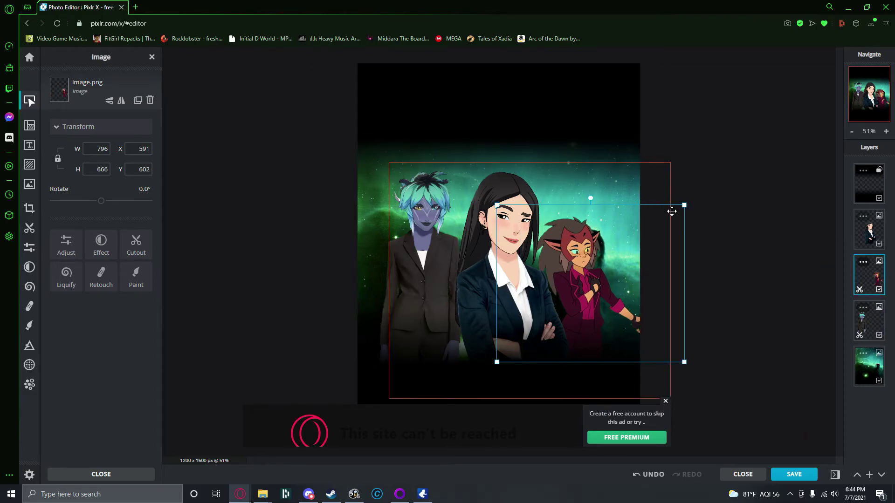
mouse_move(687, 209)
mouse_down()
mouse_move(721, 185)
mouse_move(703, 203)
mouse_up()
click(747, 169)
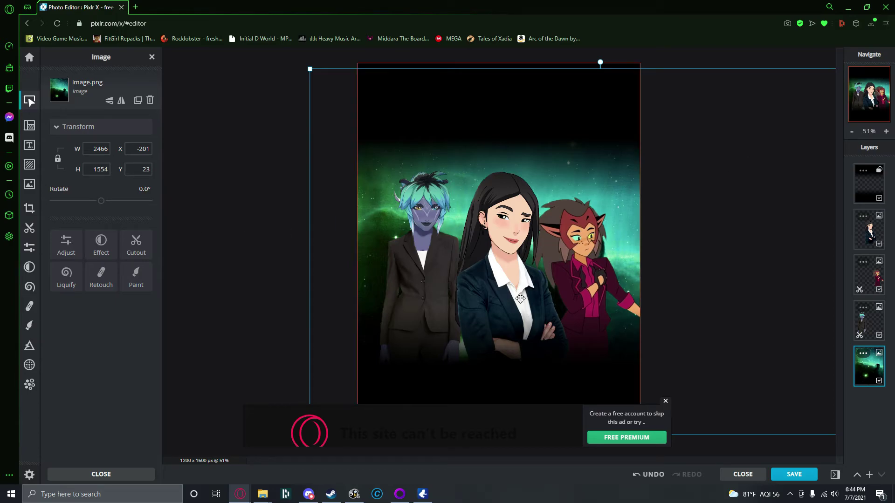
click(257, 295)
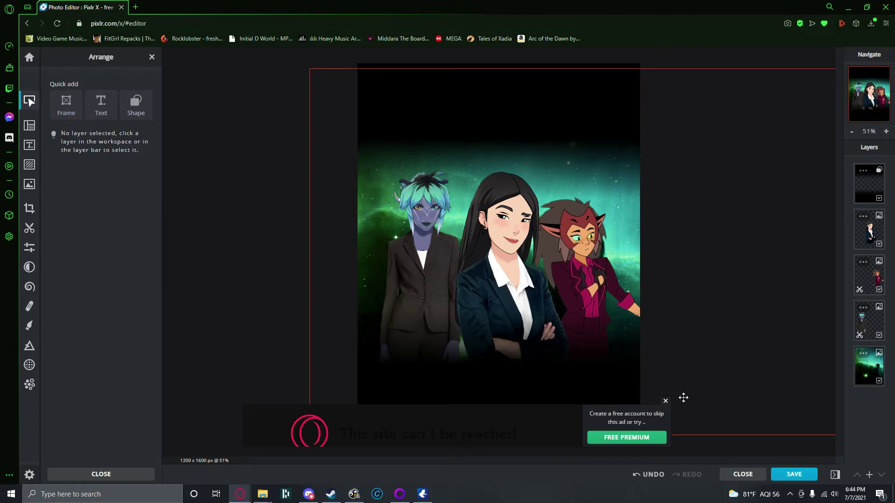
click(666, 402)
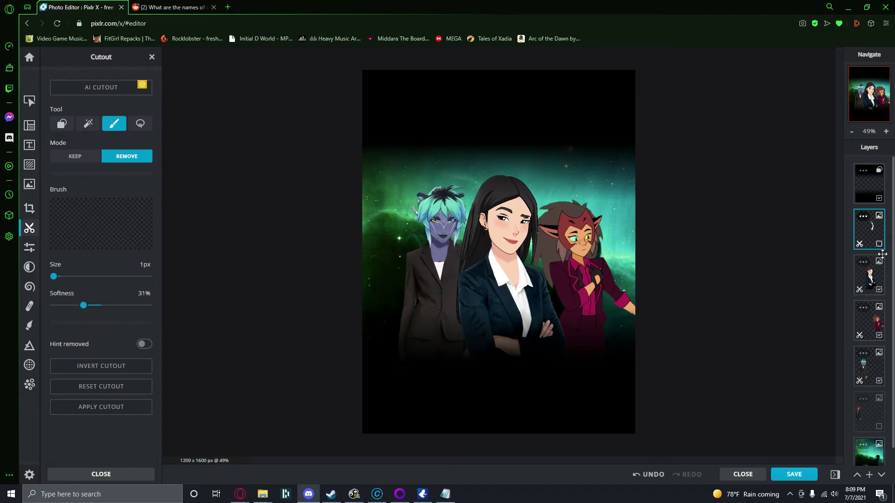
Show the white hair layer over the navy-suited woman, and check it by temporarily hiding her own layer
click(879, 244)
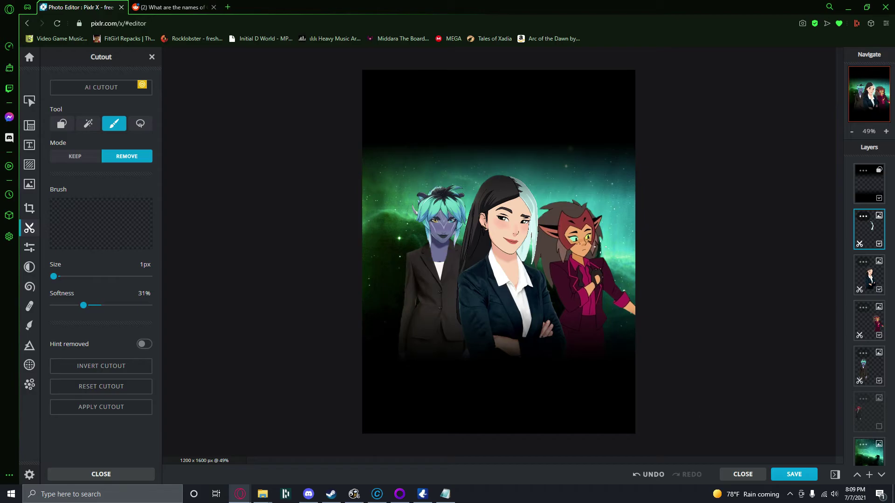
scroll(531, 174, up, 5)
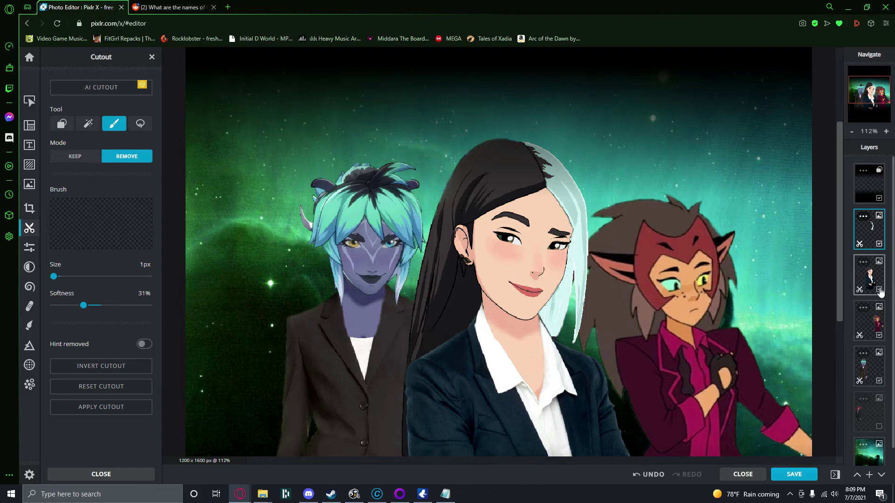
click(880, 290)
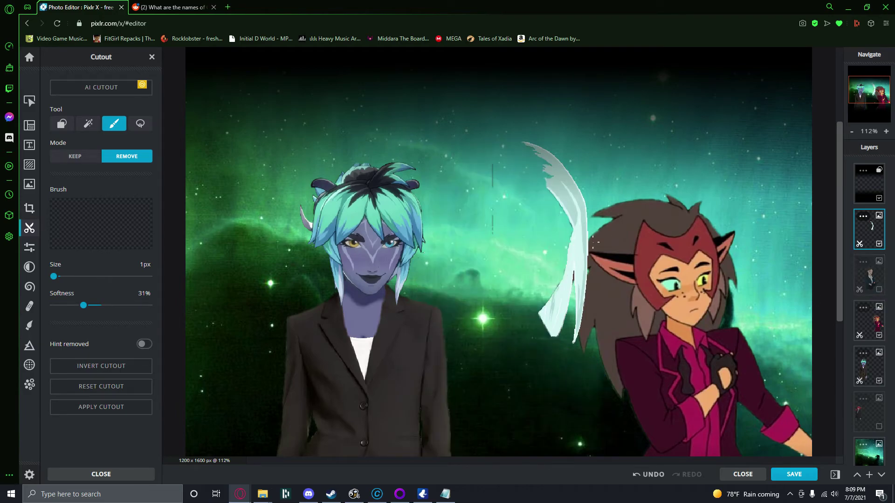
click(880, 291)
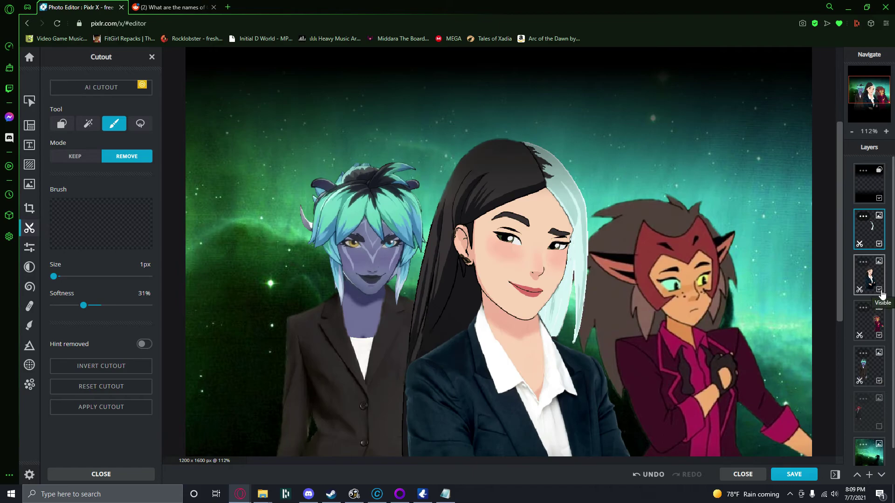
click(880, 290)
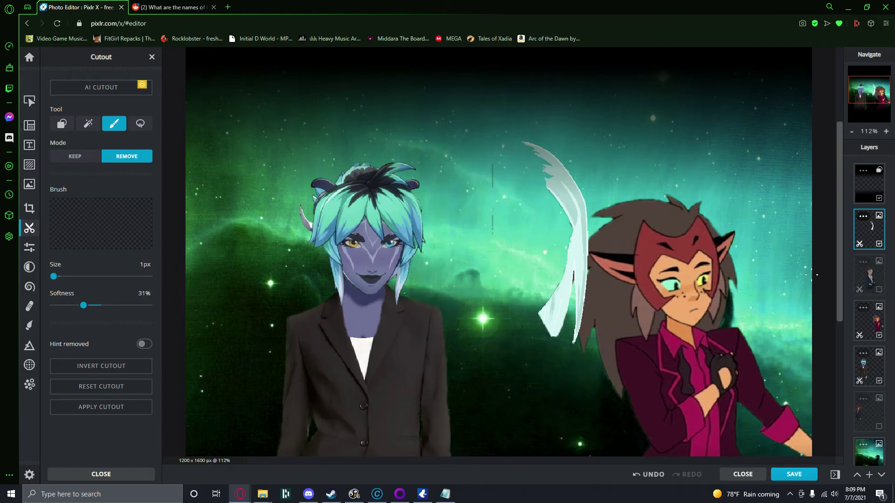
click(880, 289)
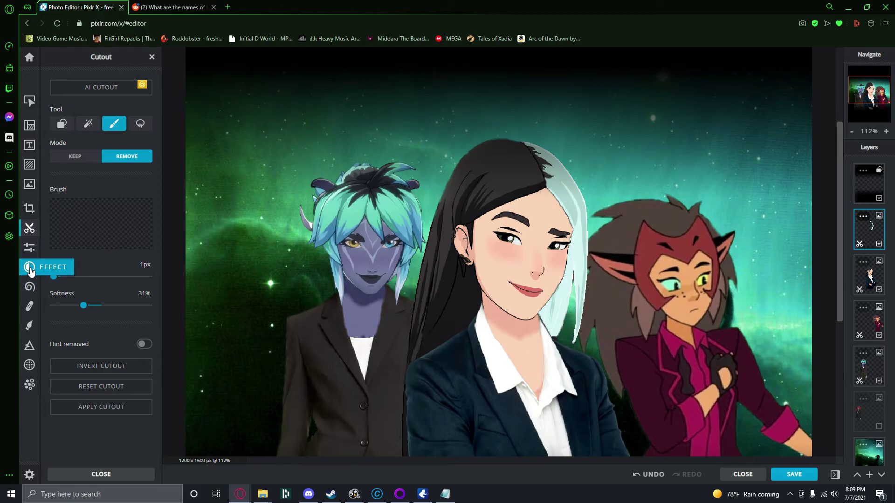
Browse the Artzy effects and try Blomberg at 100 on the navy-suited woman's layer, removing it again
click(29, 266)
scroll(130, 372, down, 1)
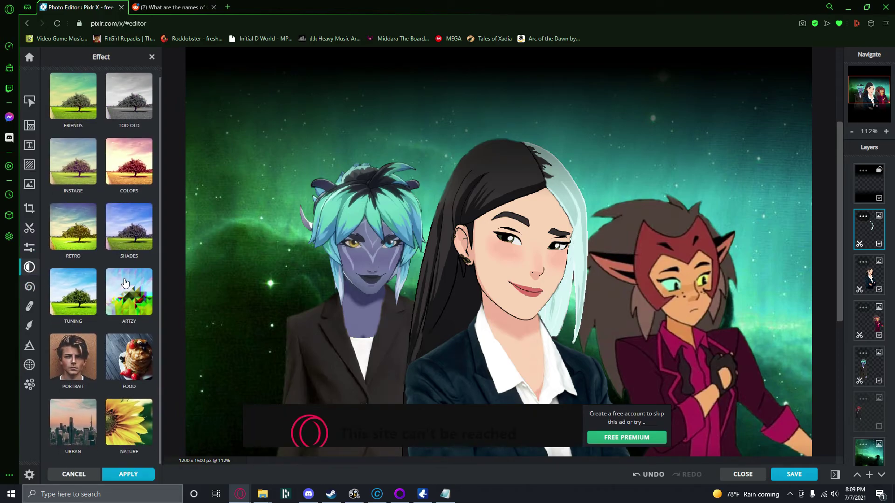
scroll(124, 285, down, 10)
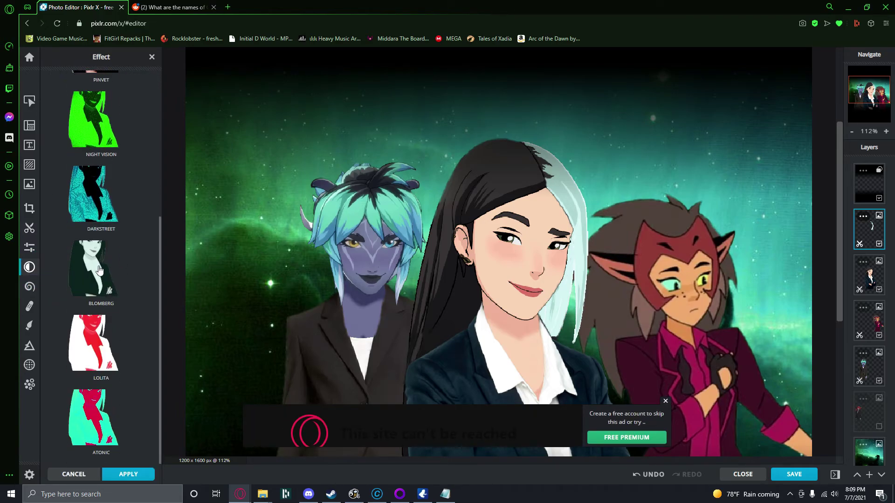
scroll(99, 270, up, 5)
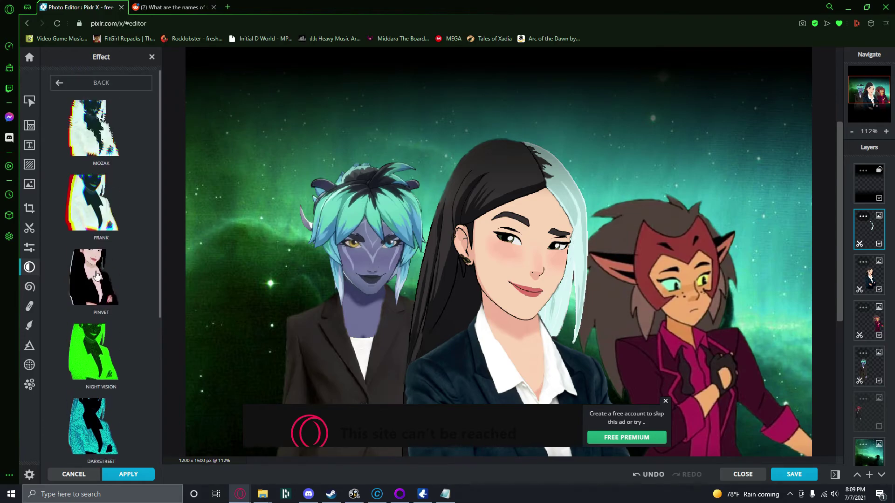
scroll(88, 287, down, 5)
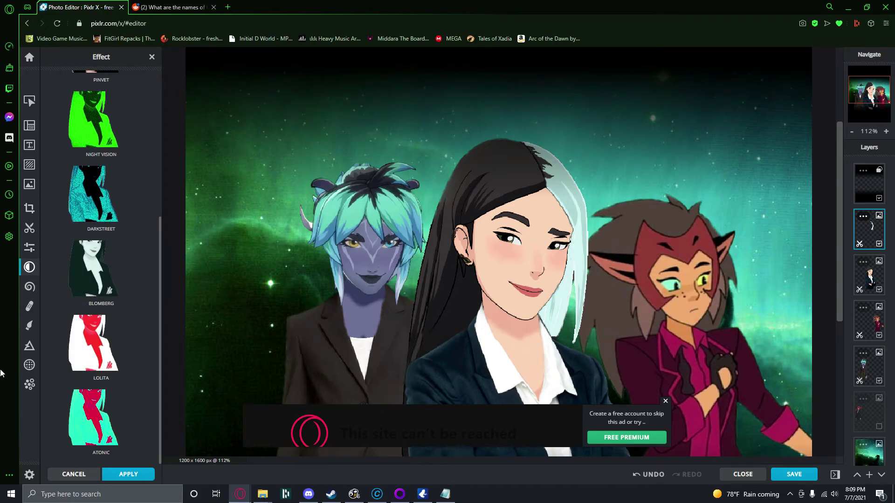
click(549, 256)
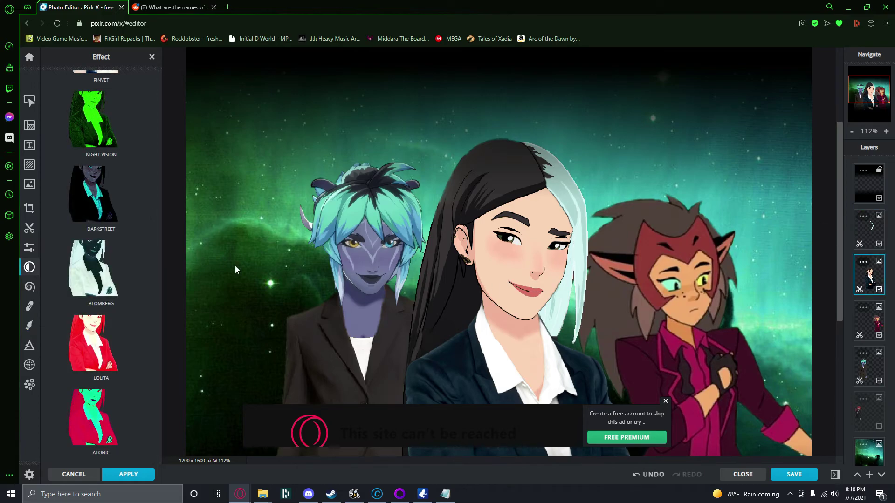
click(102, 284)
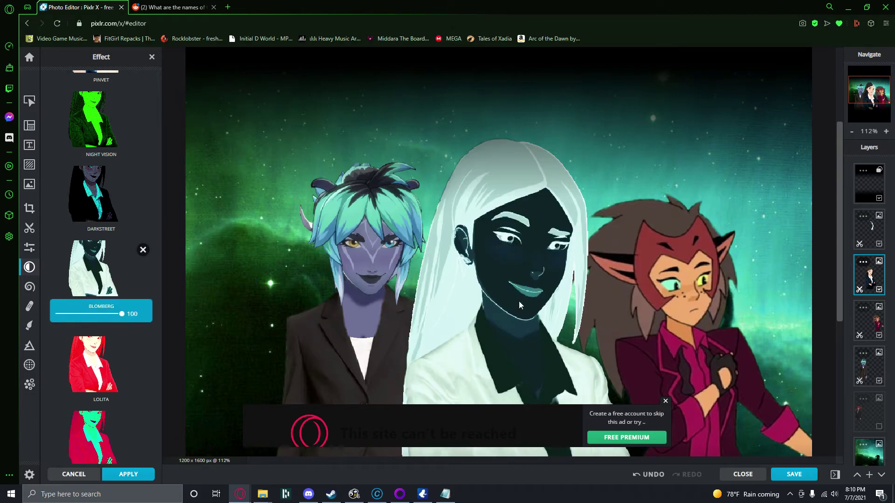
click(143, 251)
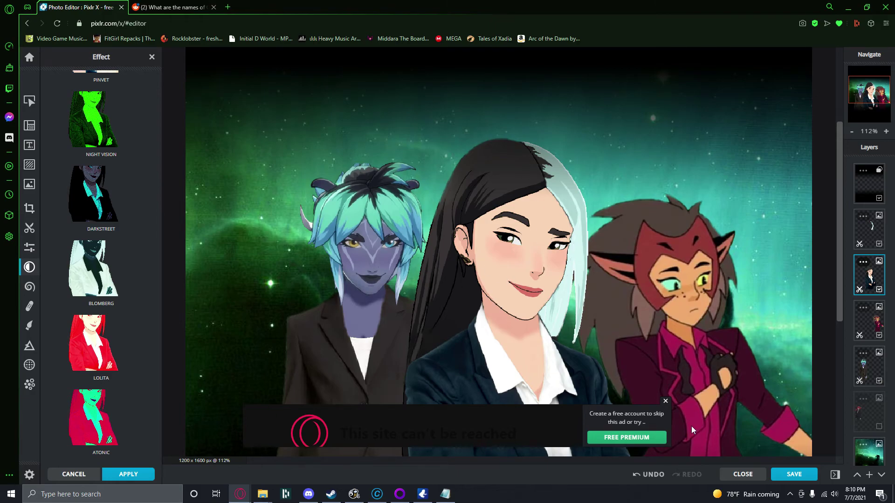
click(666, 402)
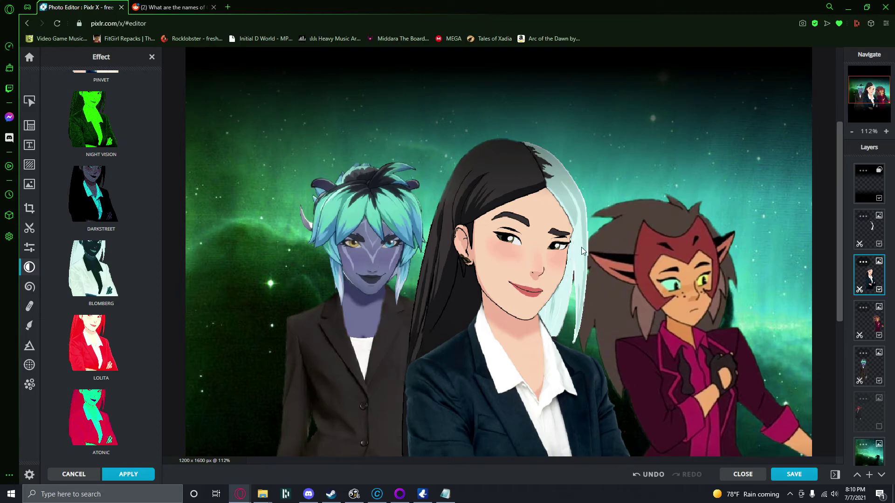
click(152, 57)
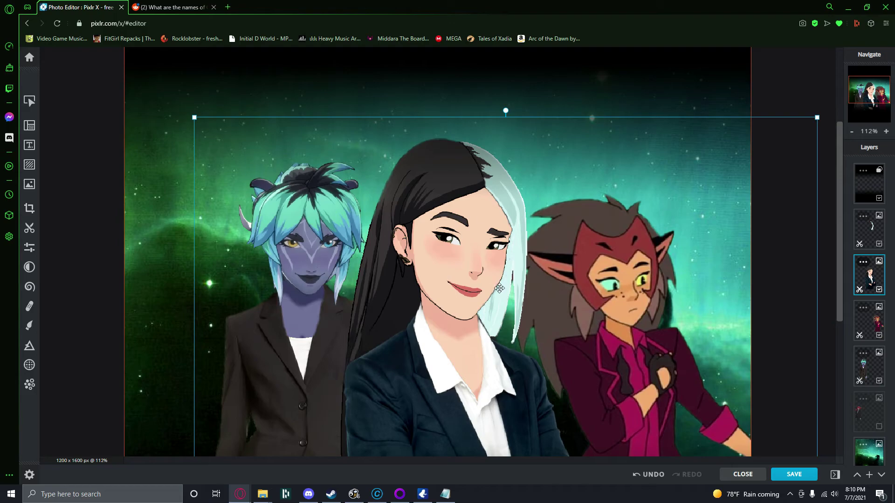
scroll(524, 245, down, 1)
scroll(524, 245, down, 3)
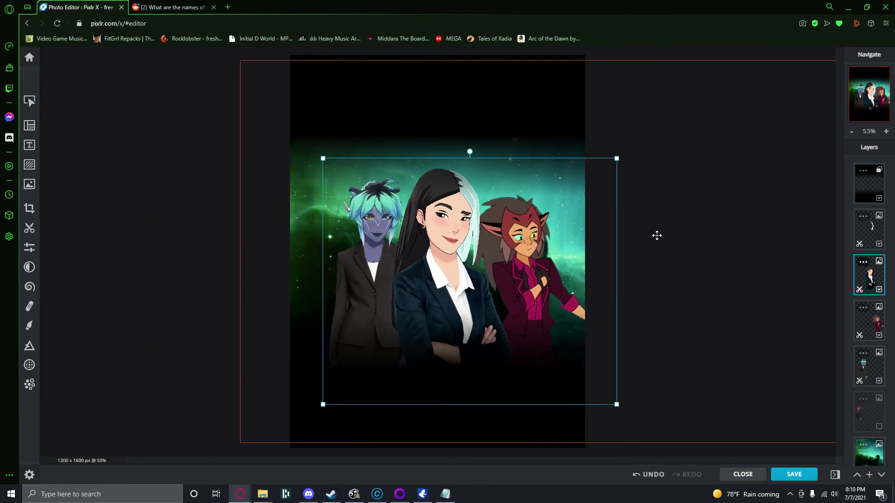
click(150, 162)
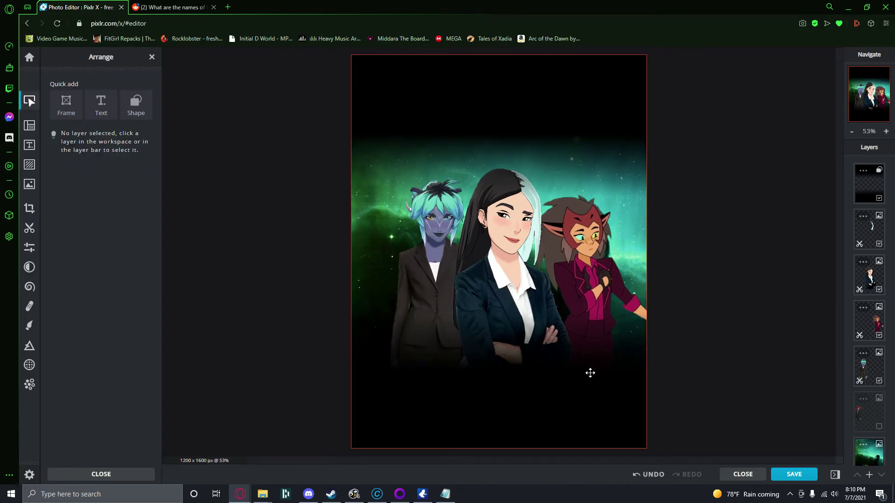
mouse_move(778, 494)
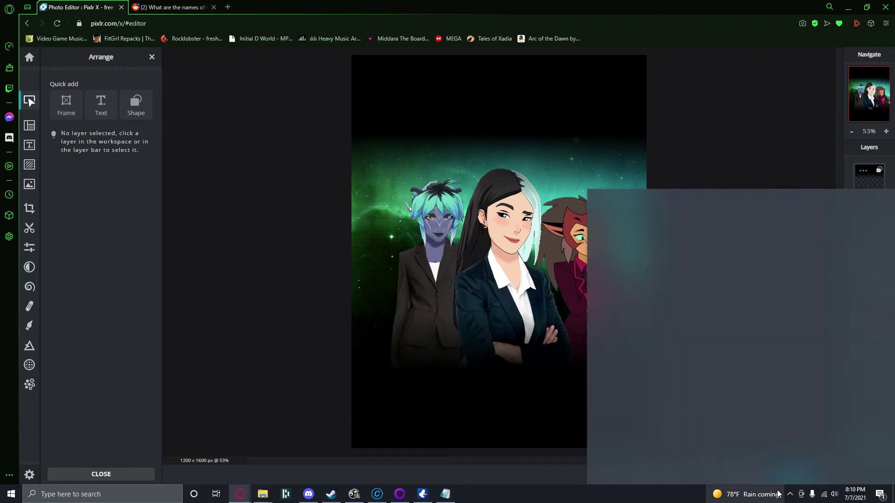
click(786, 170)
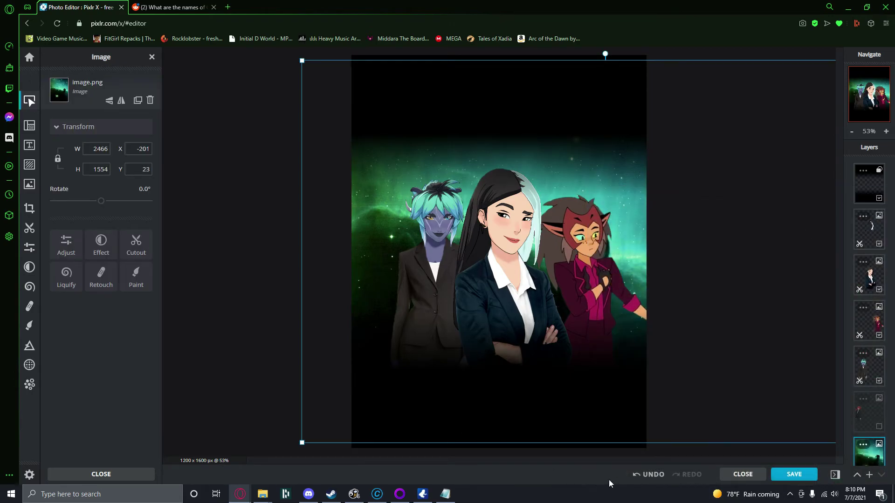
Show the hidden layer of the red-haired character behind the blue-haired one, and deselect the background
click(879, 427)
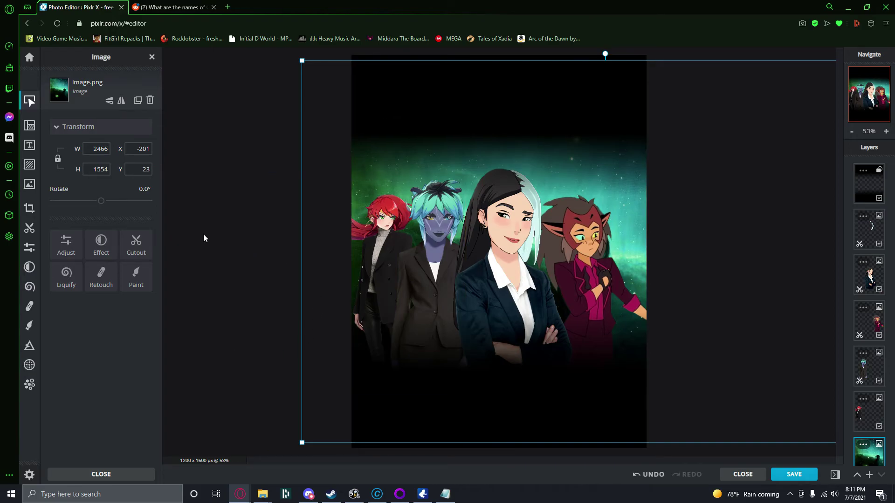
scroll(241, 246, down, 2)
scroll(253, 246, up, 2)
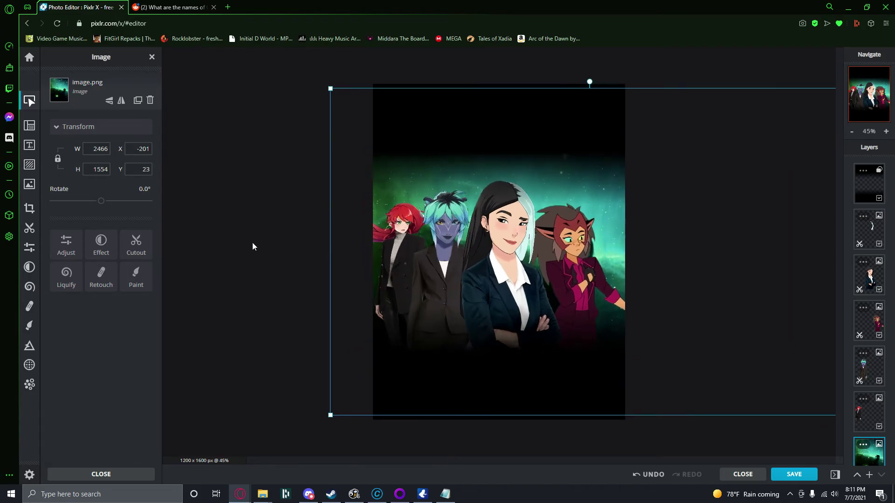
click(210, 97)
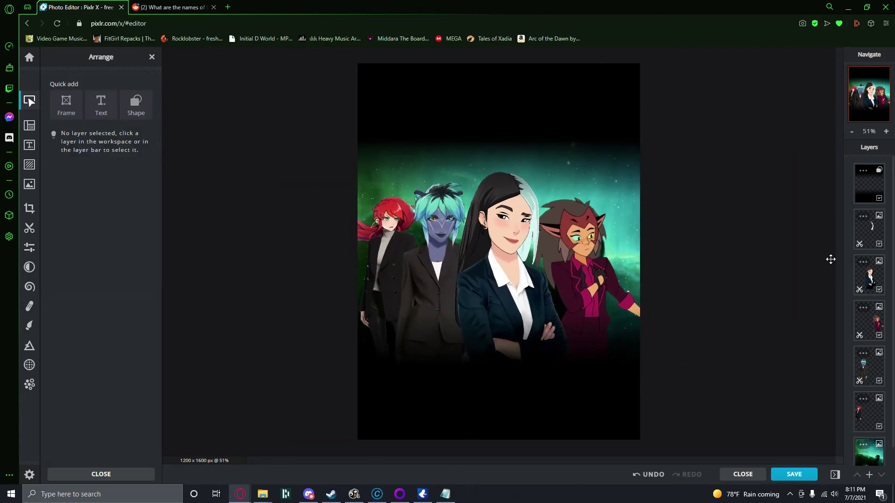
Merge the white hair layer down into the navy-suited woman's layer
click(868, 221)
click(870, 222)
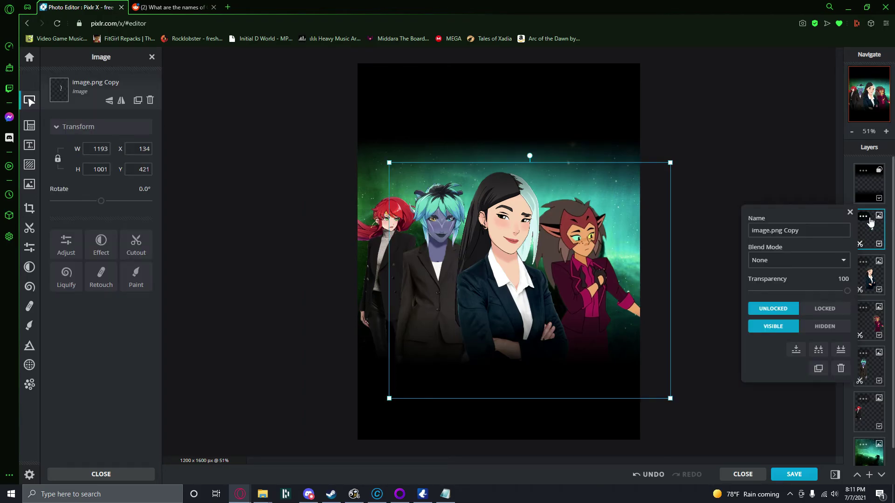
click(799, 352)
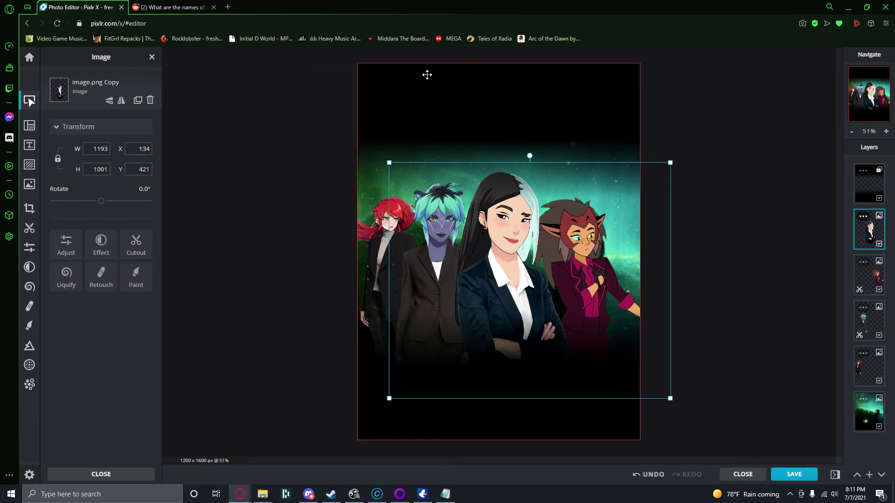
Add a new text layer reading "Into the Claudiverse" and move it into the black area above the characters
click(214, 116)
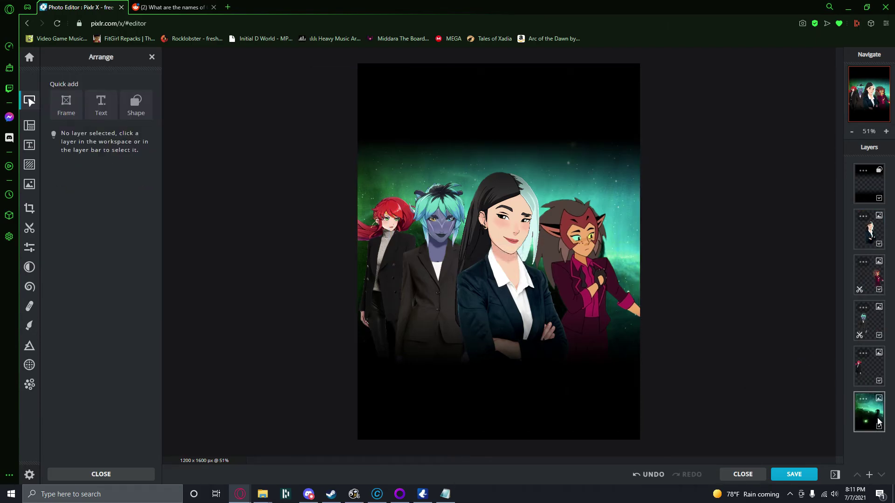
click(152, 58)
click(29, 101)
click(34, 149)
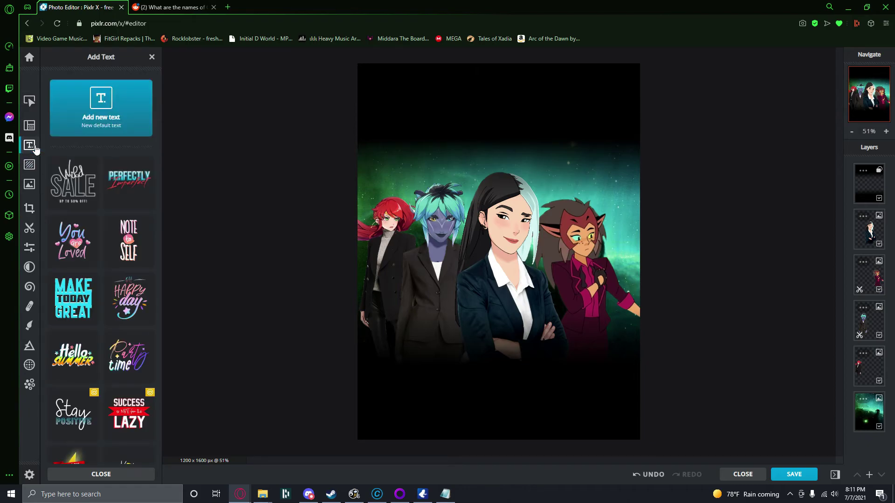
click(97, 103)
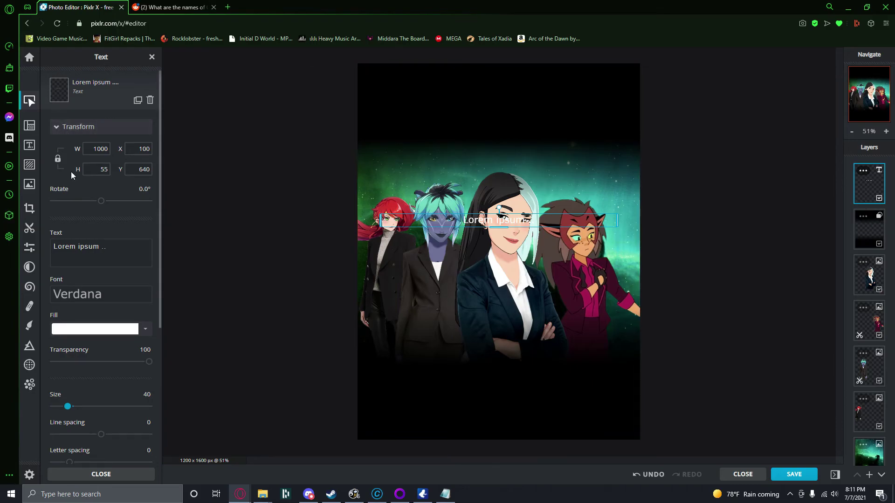
click(79, 126)
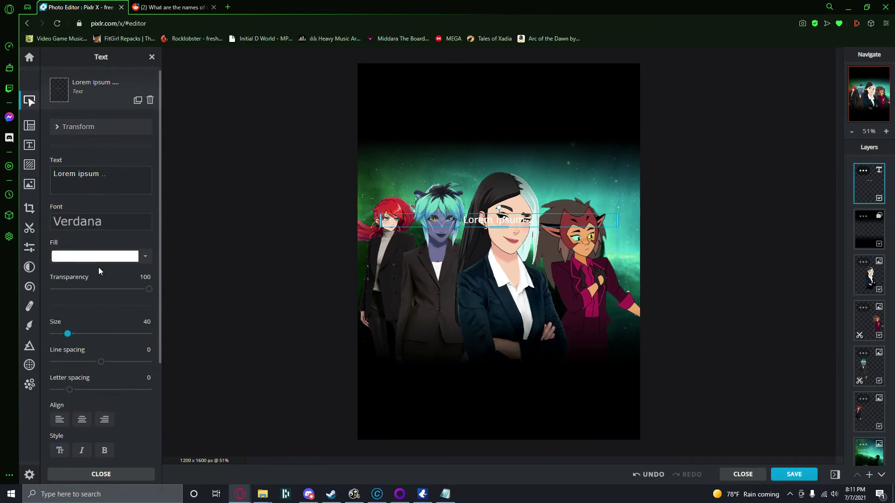
click(107, 187)
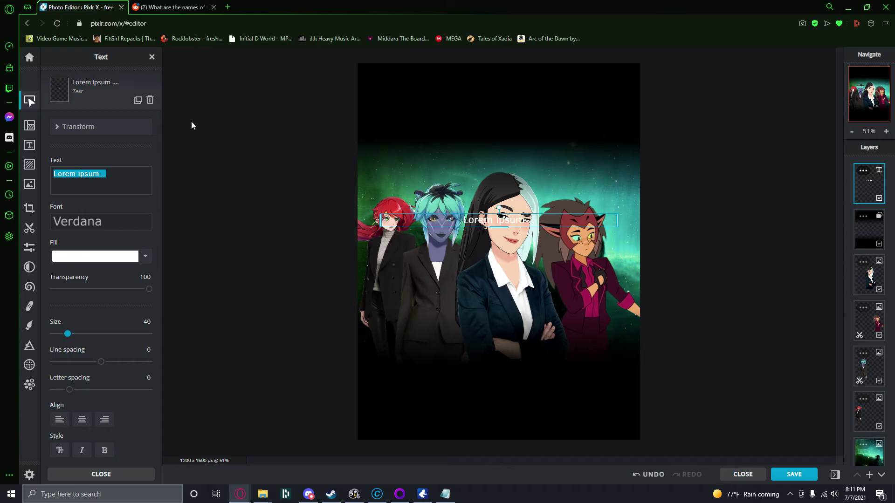
scroll(293, 191, down, 5)
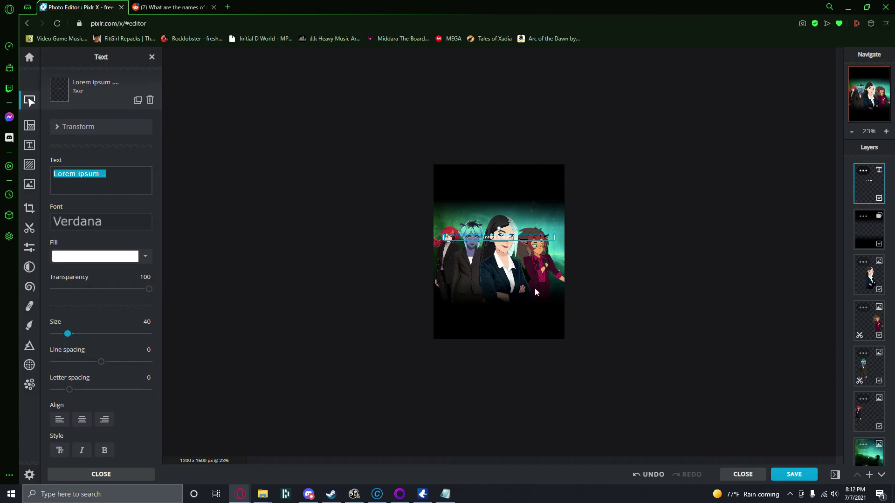
scroll(461, 320, up, 5)
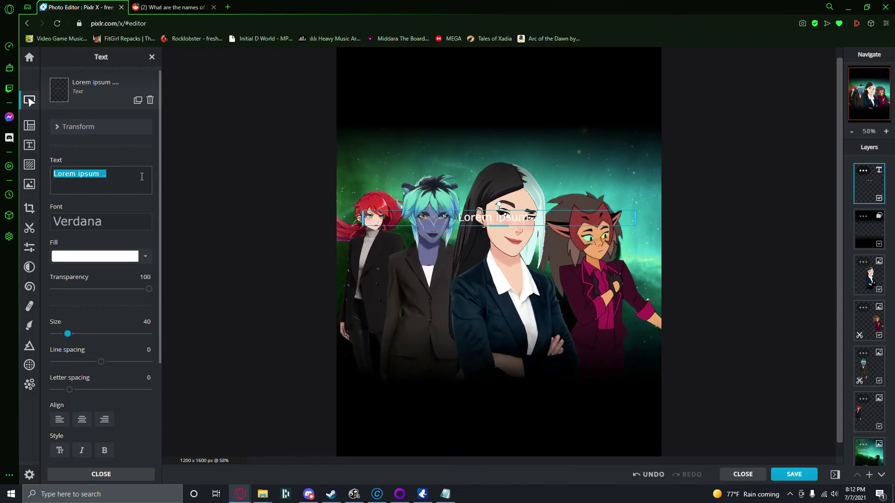
text(Into the Claudiverse)
drag(480, 226, 480, 114)
click(819, 125)
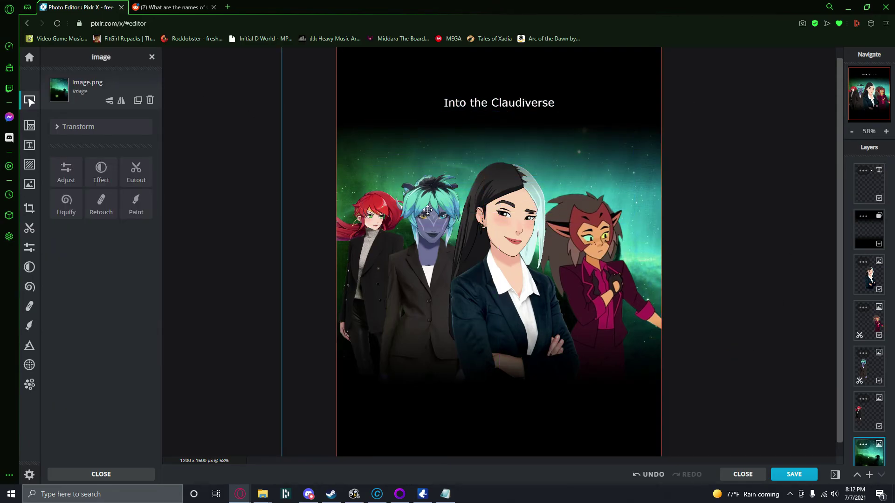
Replace the wording of the title text layer with "CLAUDIAVERSE"
click(536, 106)
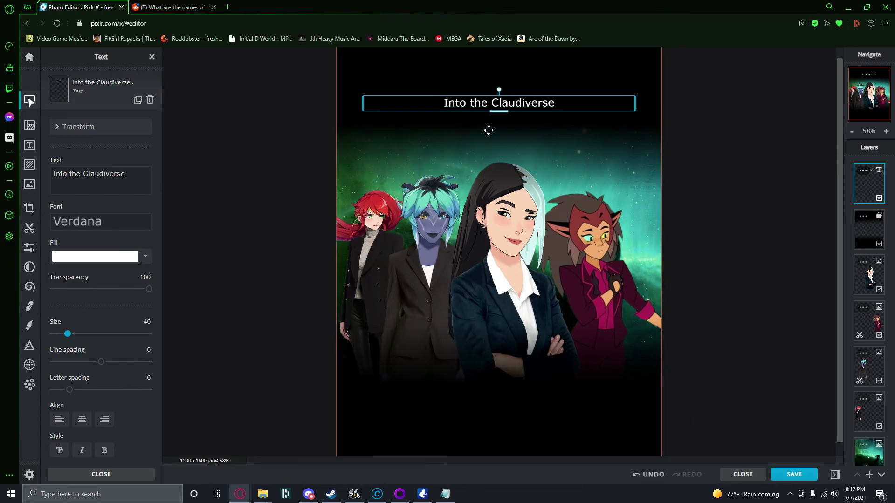
drag(494, 108, 495, 108)
drag(125, 176, 88, 179)
key(BackSpace)
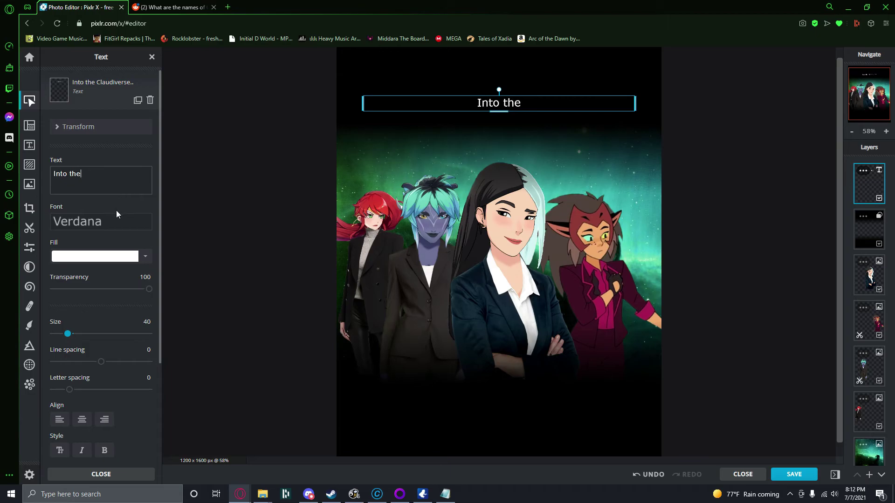
key(ctrl+a)
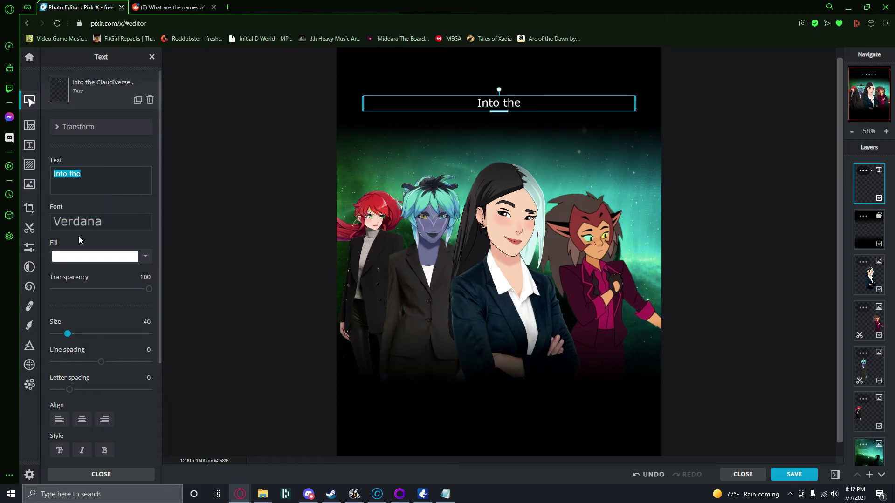
text(CLAU)
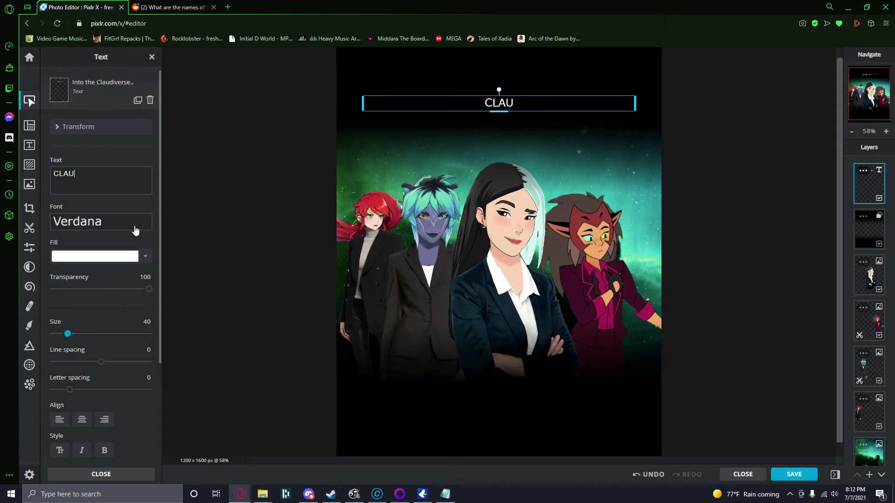
text(DIAVERSE)
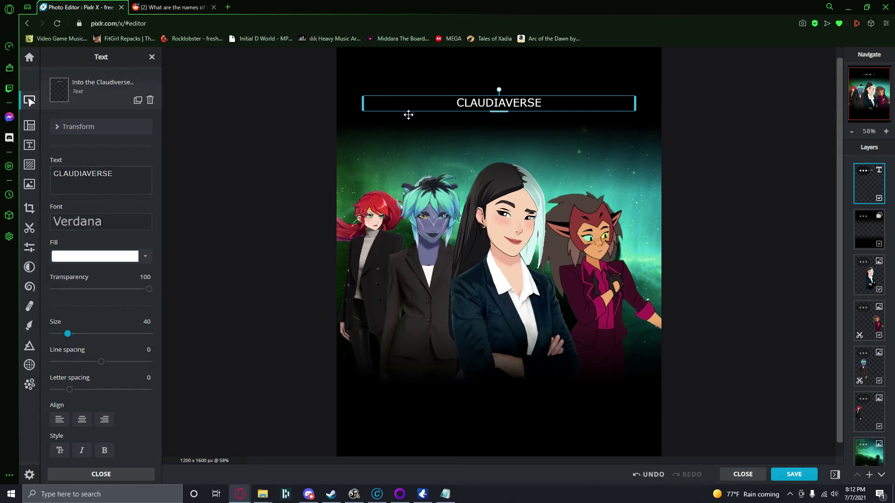
Widen the title's text box to the poster's full width and set the text size to 145
drag(363, 103, 341, 104)
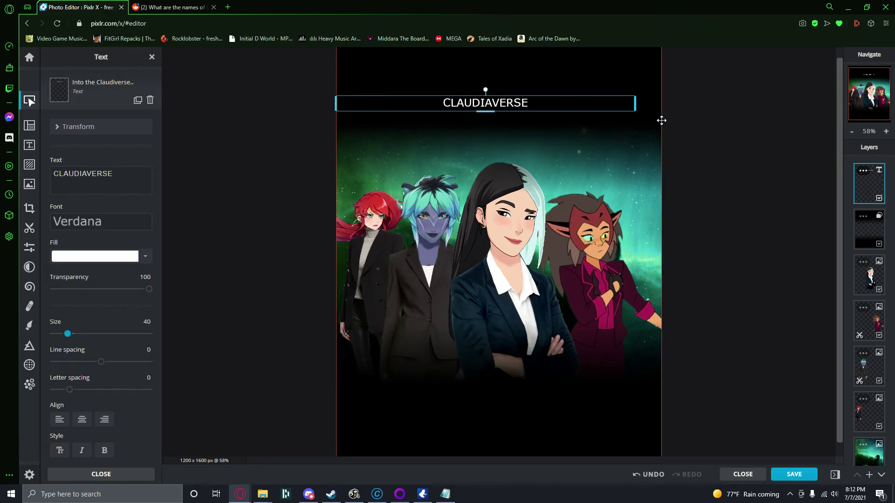
drag(639, 104, 670, 111)
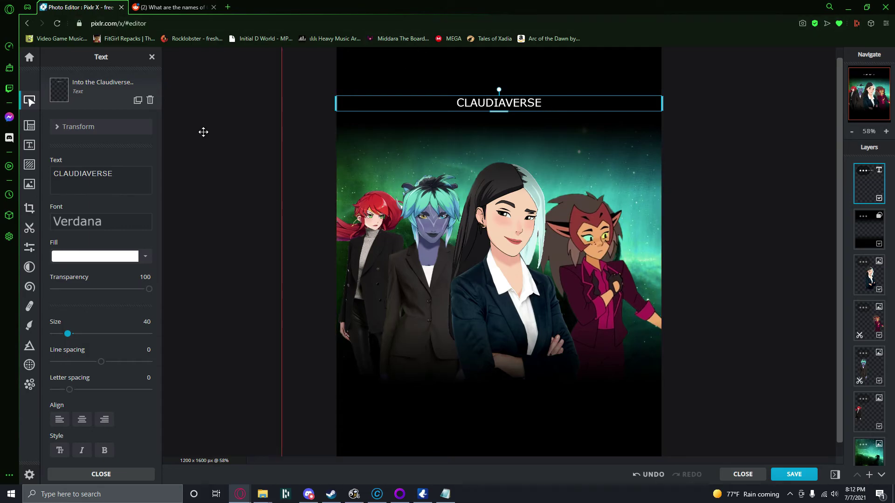
drag(70, 337, 99, 344)
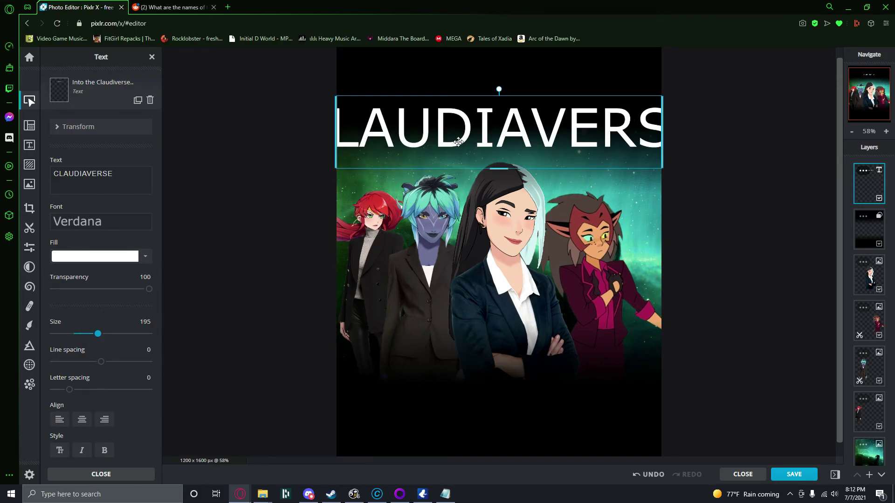
mouse_move(100, 336)
mouse_down()
mouse_move(108, 338)
mouse_move(98, 339)
mouse_up()
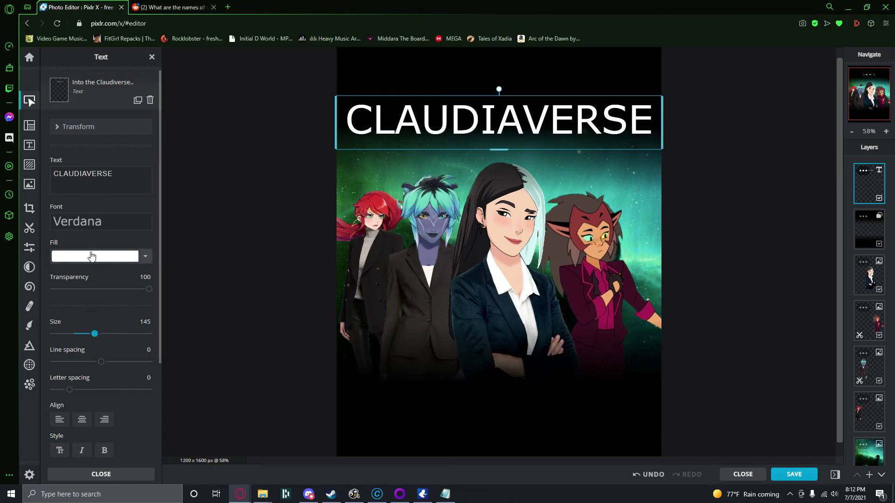
Preview fonts on the CLAUDIAVERSE title, including Ablation, Beat, Barooduck, Artick, Beornheard and Bellquinas
click(125, 223)
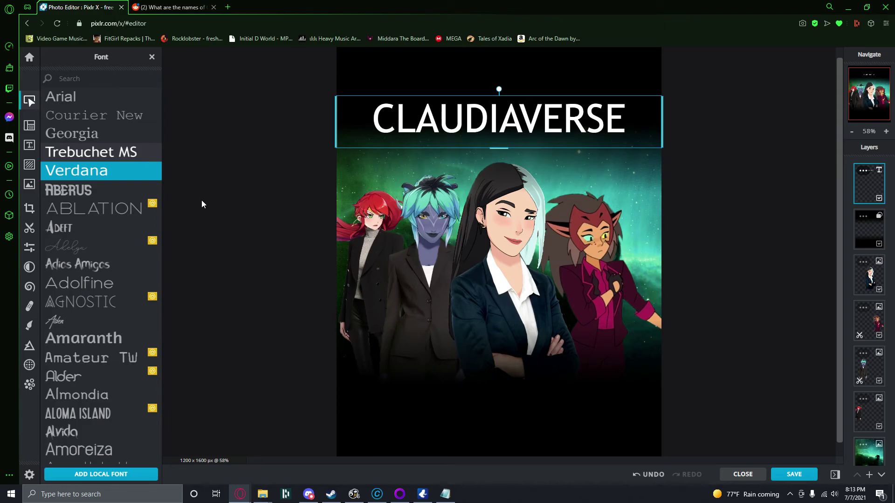
click(155, 208)
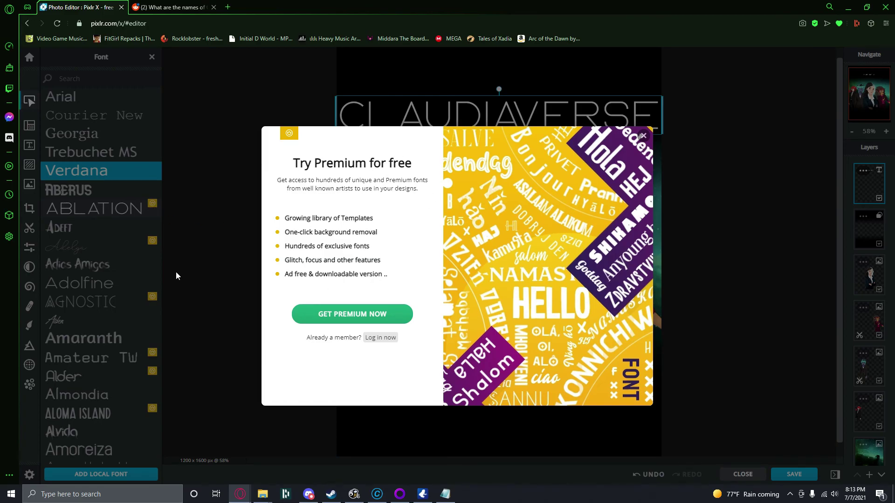
click(643, 136)
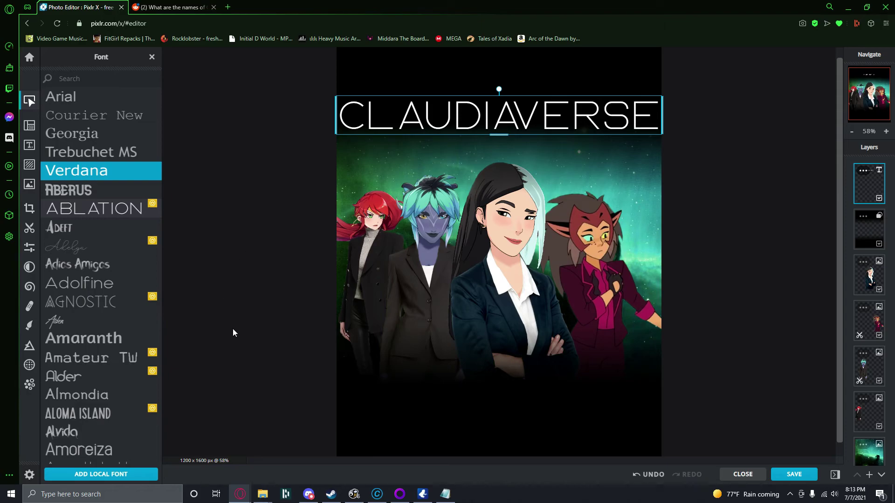
scroll(132, 280, down, 9)
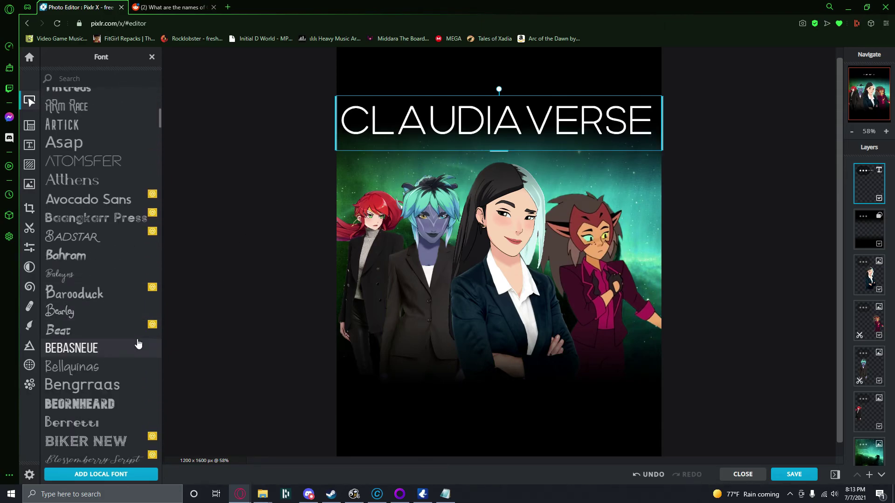
click(138, 348)
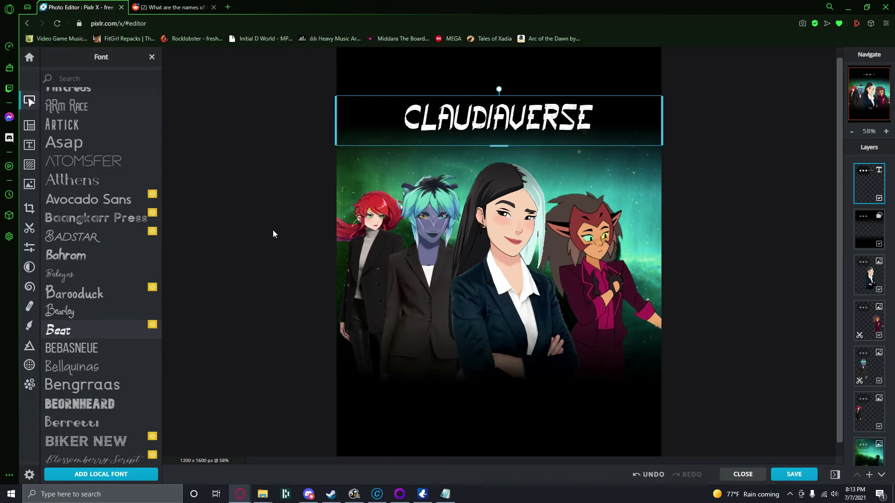
click(154, 293)
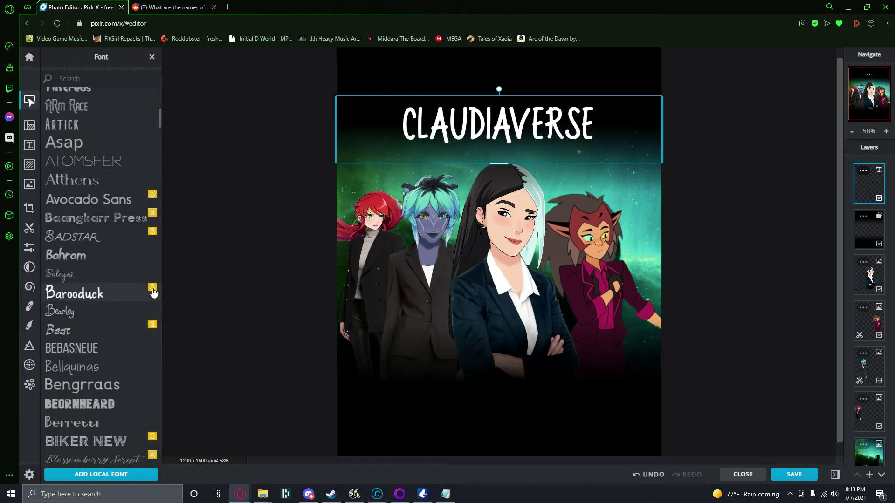
scroll(151, 279, up, 1)
click(142, 188)
click(126, 172)
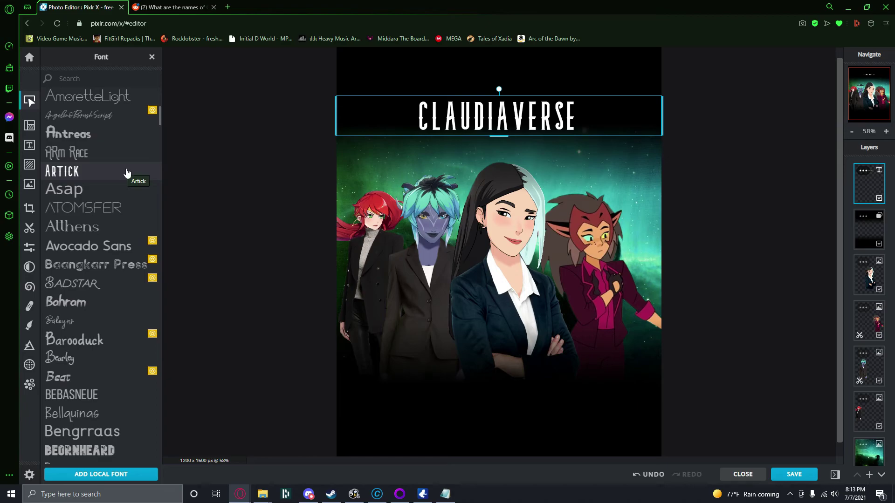
click(119, 376)
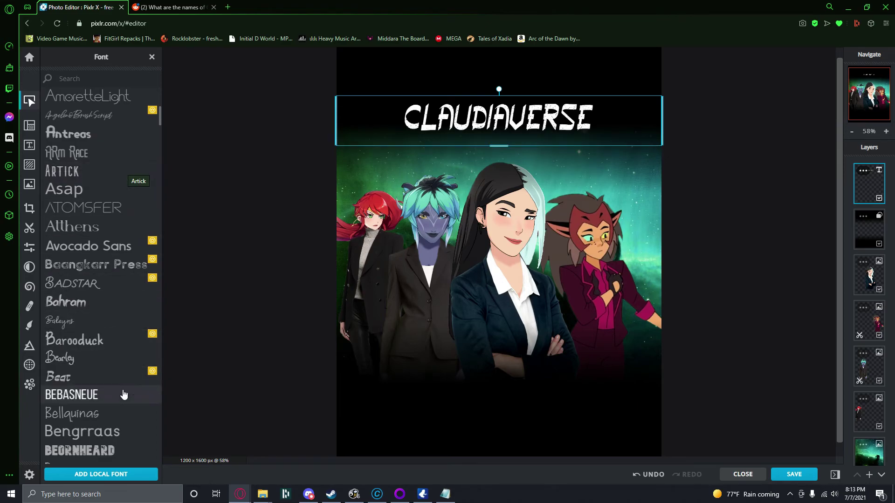
click(120, 430)
click(123, 452)
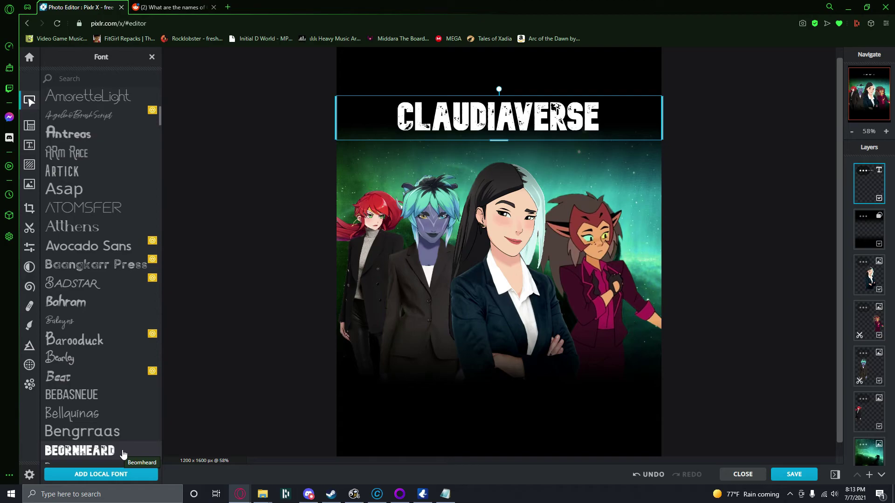
click(121, 413)
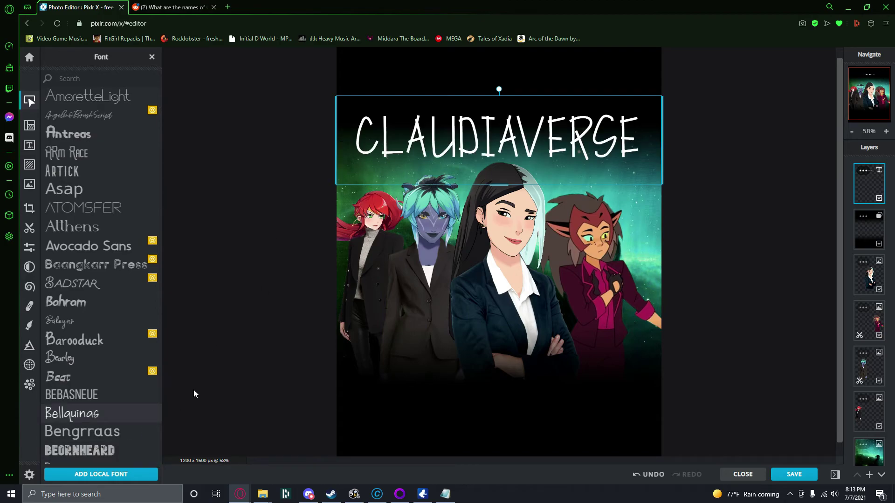
Preview more fonts further down the alphabet on the title, including Bright Orchid, Brave Hearted and Dankduck
scroll(88, 401, down, 5)
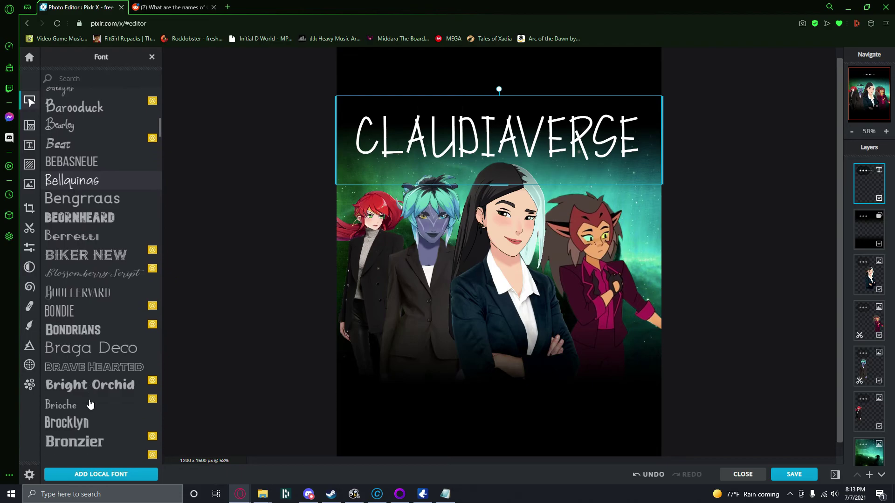
click(124, 366)
click(124, 385)
scroll(124, 373, down, 4)
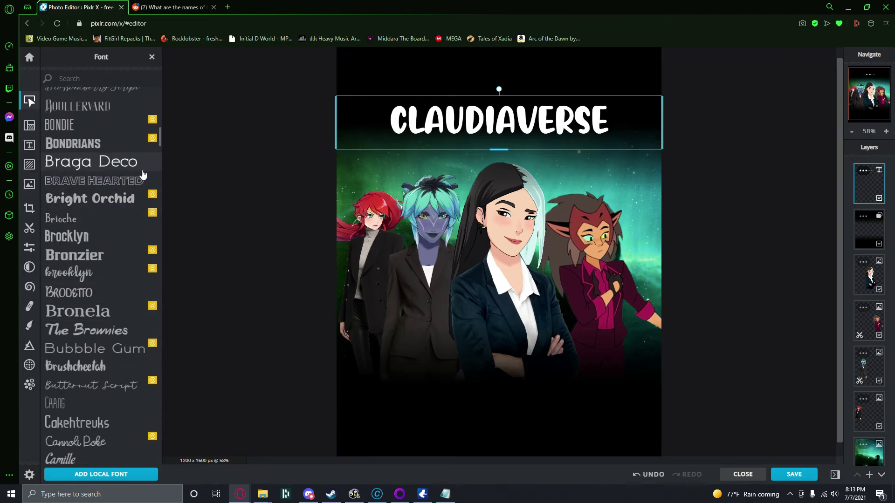
click(142, 172)
click(141, 182)
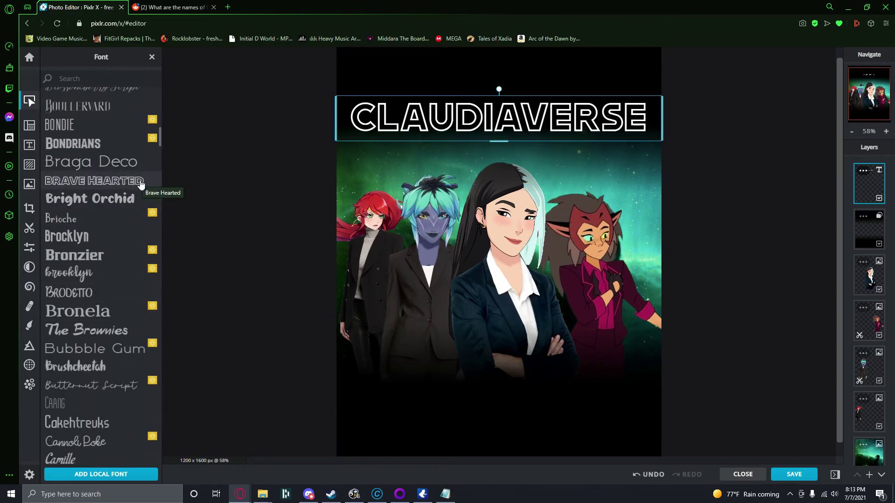
click(126, 310)
scroll(126, 309, down, 4)
click(126, 310)
scroll(127, 310, down, 6)
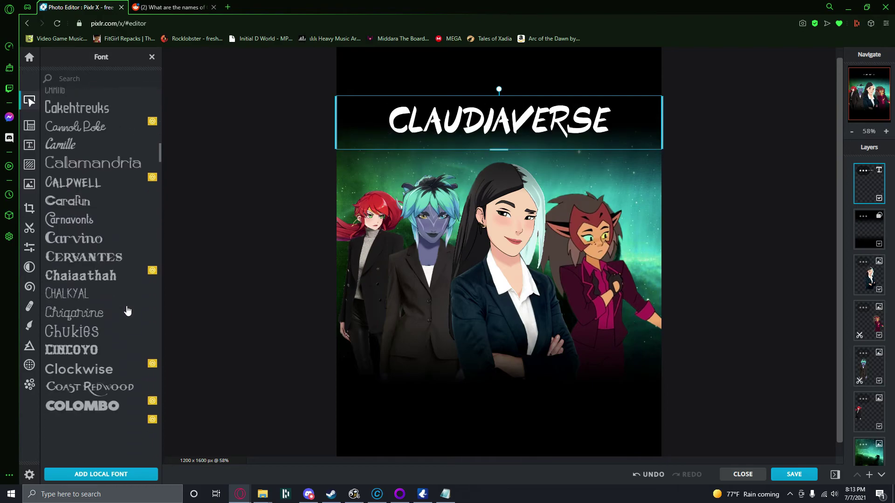
scroll(127, 310, down, 4)
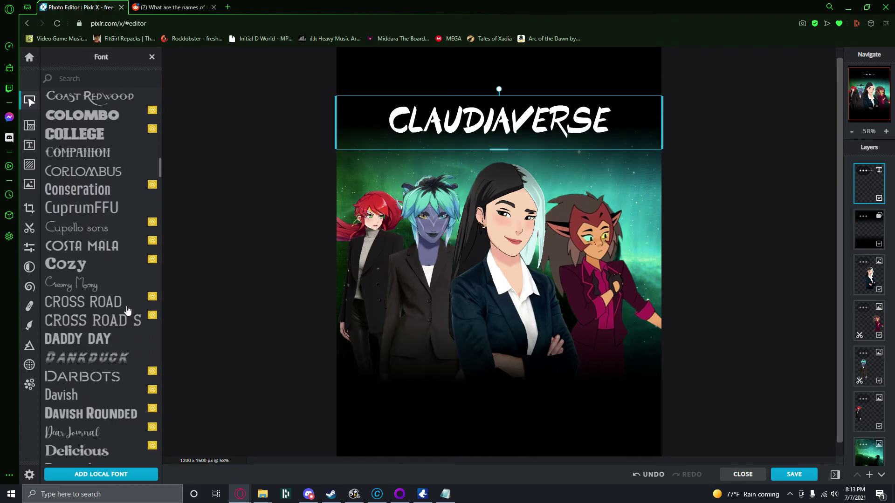
scroll(127, 310, down, 1)
click(127, 340)
scroll(127, 340, down, 6)
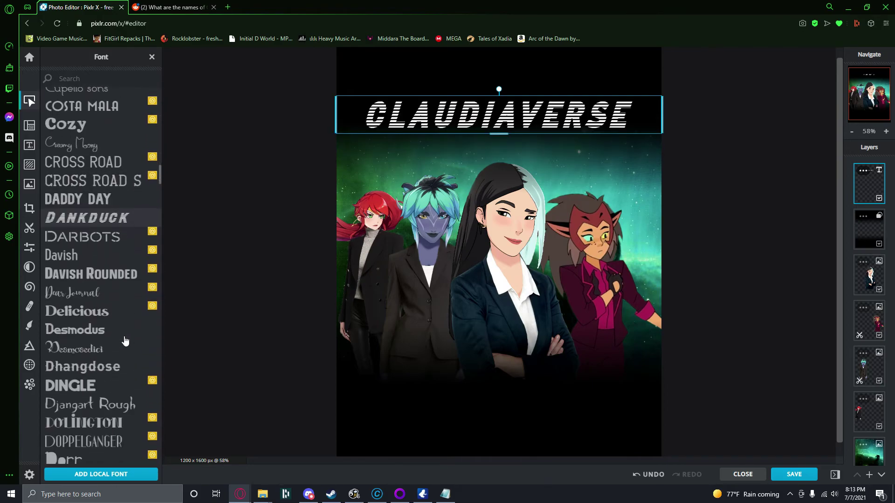
Set the title's font to Daddy Day and enlarge its size to 235 so it spans the poster
click(131, 202)
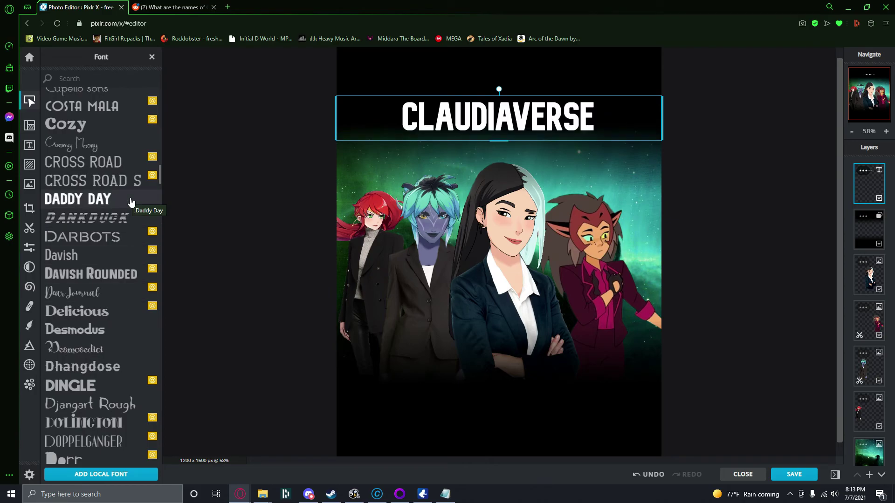
click(152, 57)
drag(99, 335, 103, 337)
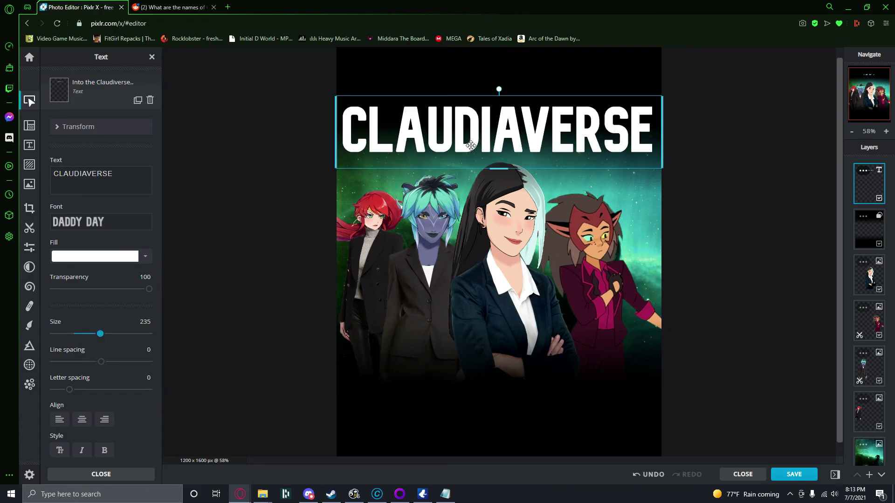
Try an arc curve with an amount of 25 on the CLAUDIAVERSE title and return the amount to 0
drag(105, 338, 104, 339)
scroll(119, 423, down, 3)
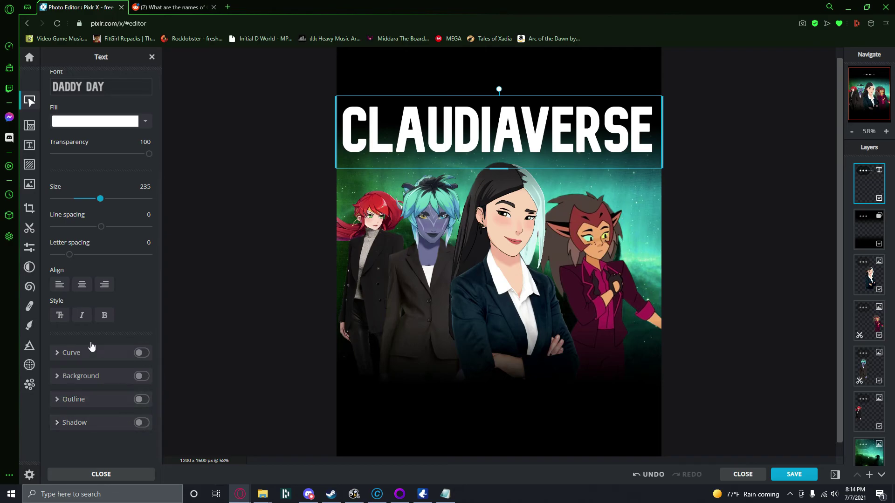
click(141, 353)
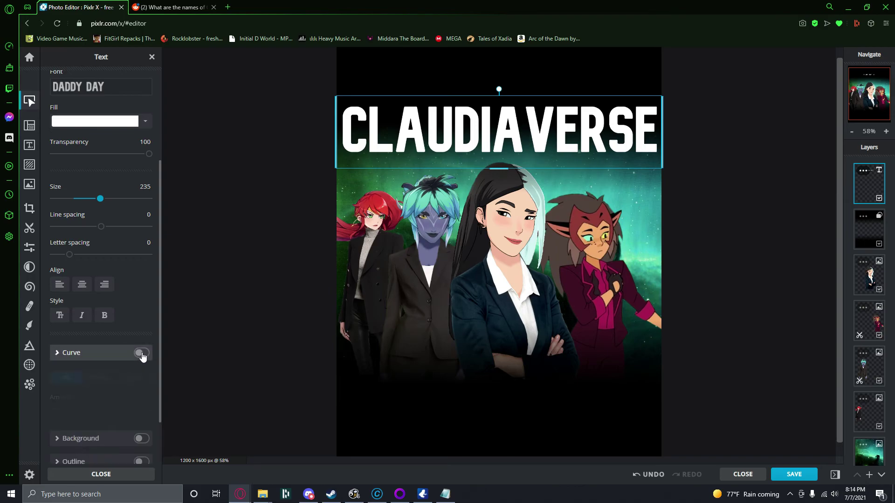
click(142, 353)
click(142, 353)
scroll(112, 394, down, 2)
mouse_move(101, 347)
mouse_down()
mouse_move(128, 348)
mouse_move(114, 347)
mouse_up()
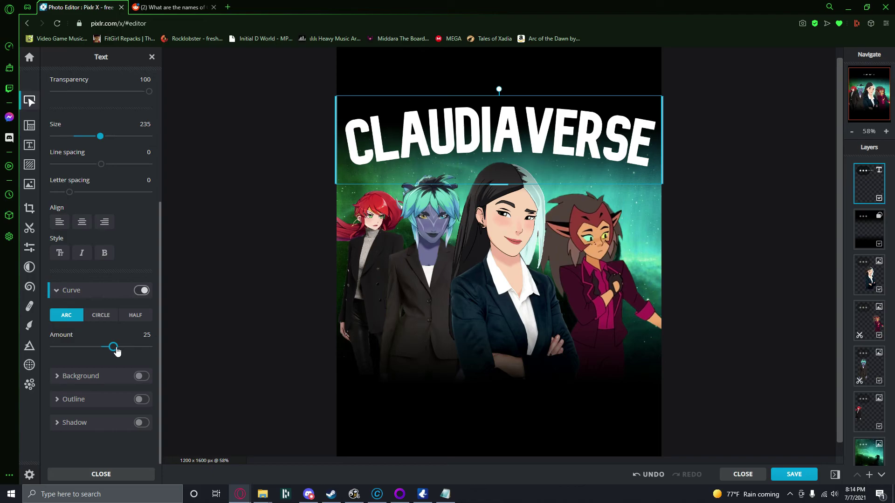
drag(113, 348, 102, 347)
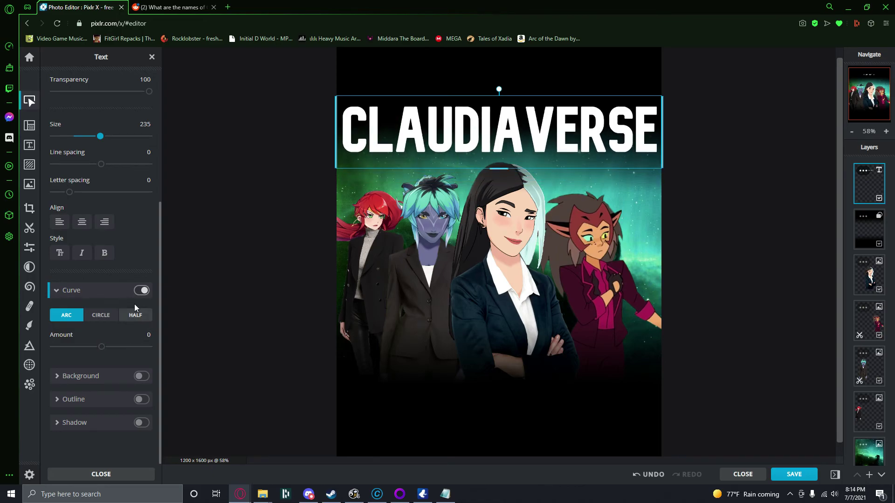
Try the circle and half curve styles and other arc amounts on the title, and turn its curve off
click(111, 316)
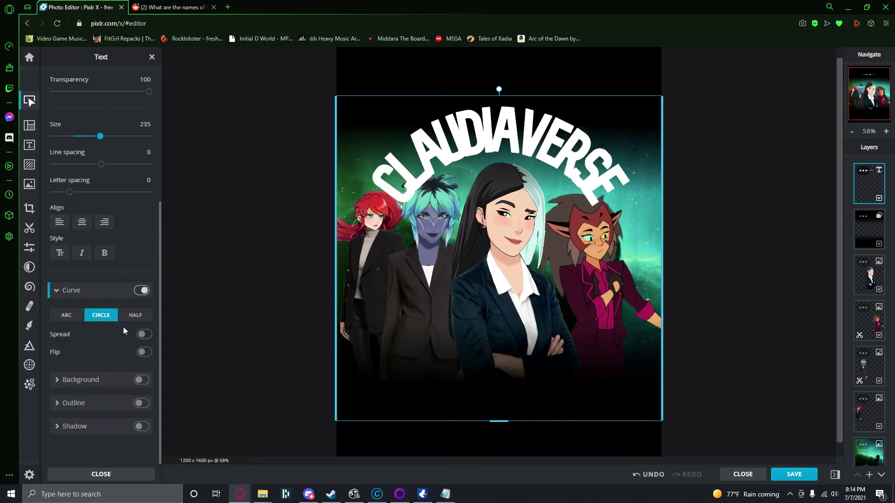
click(137, 317)
click(103, 317)
click(77, 317)
drag(101, 347, 208, 357)
drag(142, 351, 105, 353)
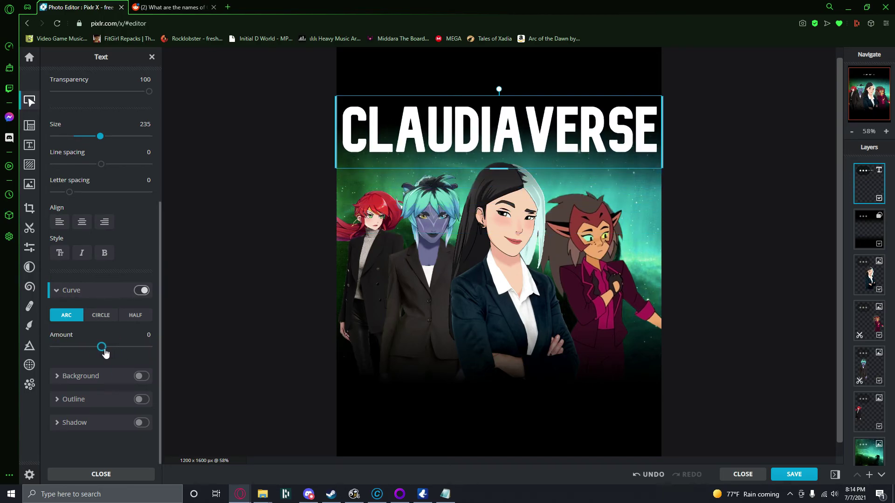
click(140, 291)
Try a background box and a black #000000 outline on the title, and turn both effects off
click(141, 376)
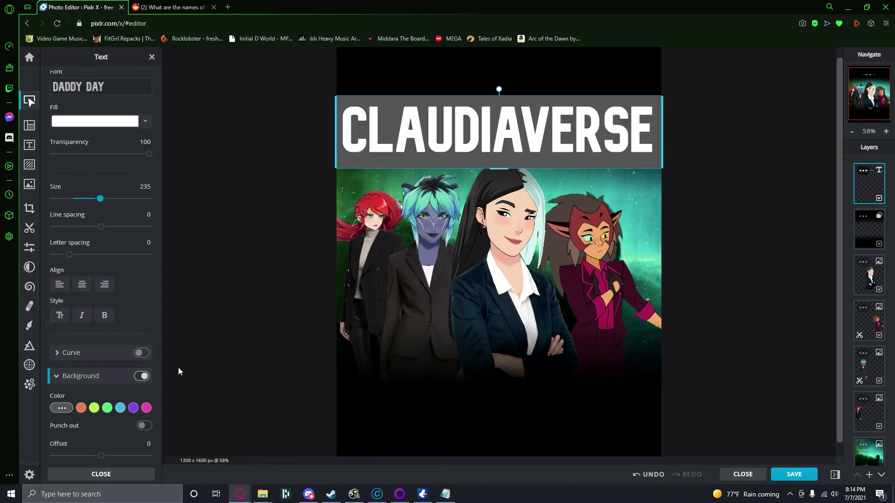
click(142, 377)
click(139, 398)
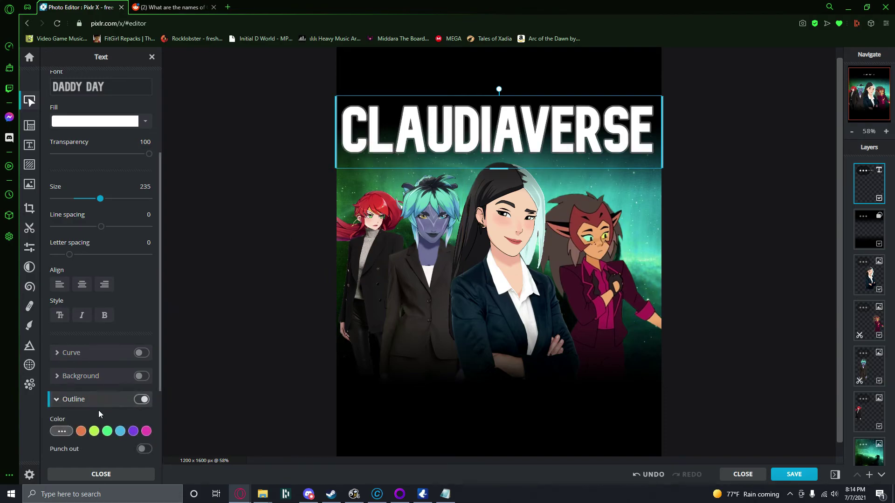
scroll(99, 410, down, 3)
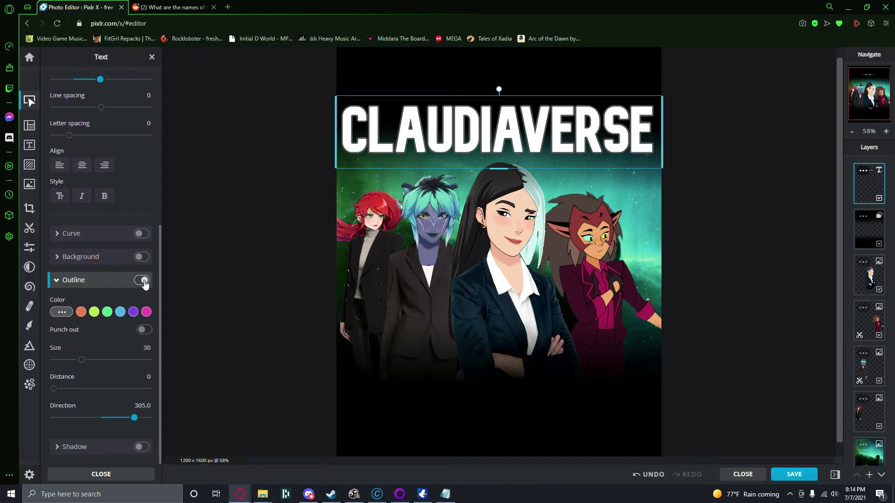
click(61, 312)
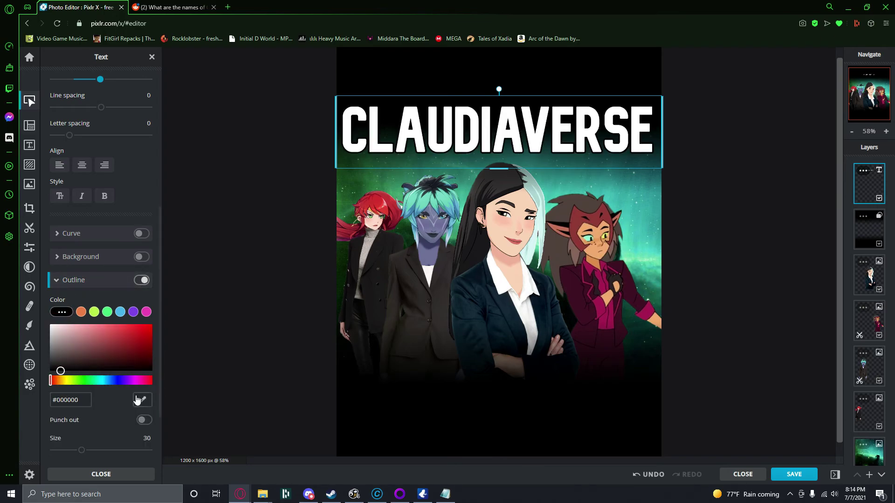
click(218, 346)
click(433, 155)
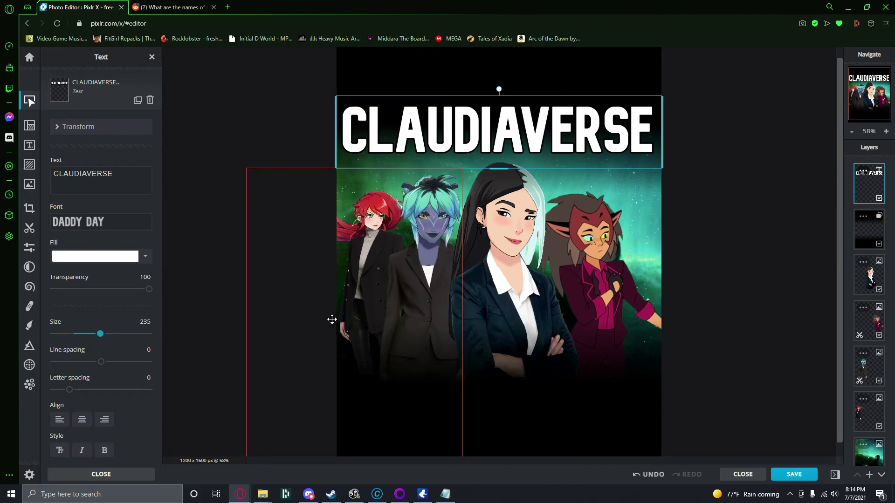
scroll(194, 329, down, 2)
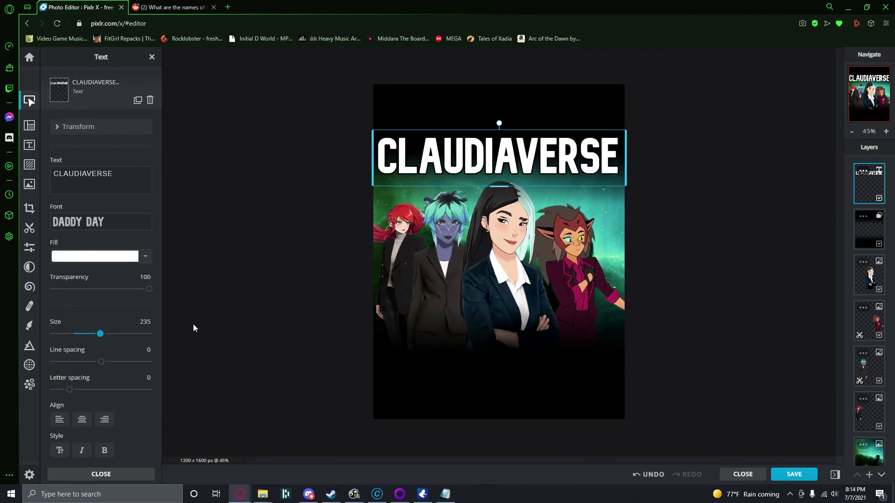
scroll(194, 327, up, 2)
scroll(194, 326, down, 1)
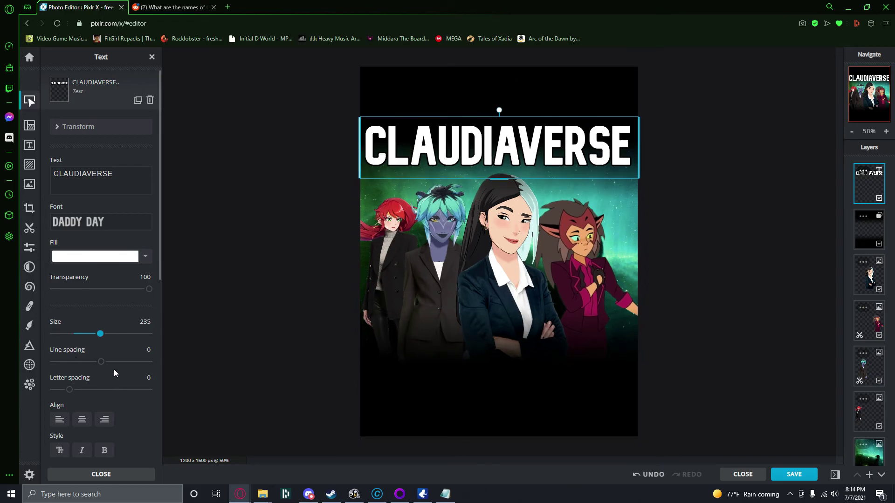
drag(160, 263, 165, 401)
click(96, 285)
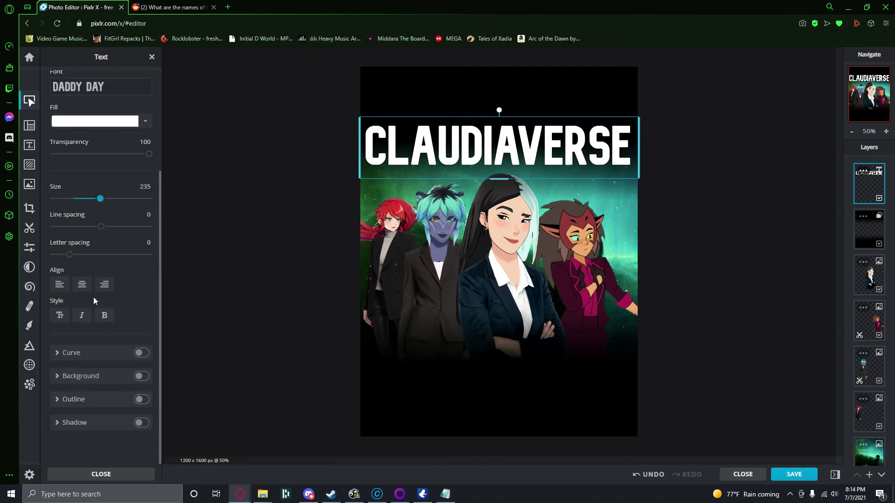
Try a shadow on the CLAUDIAVERSE title and turn it off
click(141, 424)
click(142, 424)
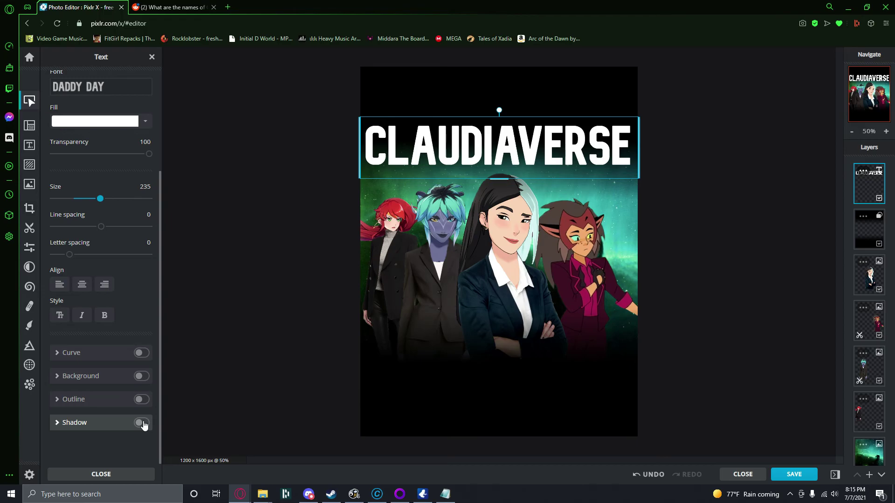
scroll(114, 223, up, 3)
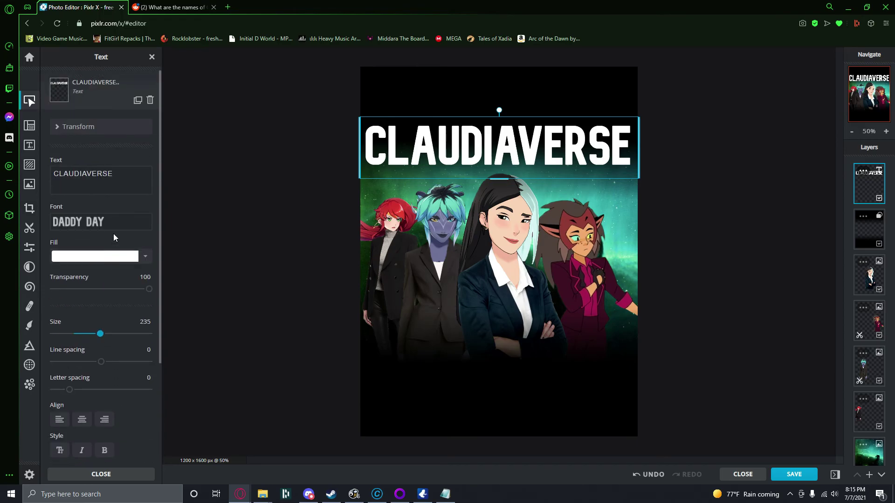
scroll(154, 348, down, 3)
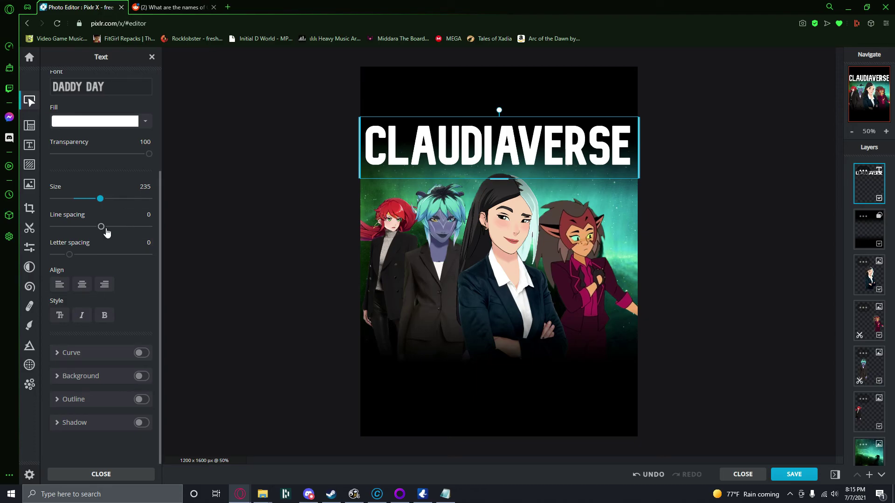
Try a letter spacing of 18 on the title and set it back to 0
mouse_move(104, 229)
mouse_down()
mouse_move(150, 227)
mouse_move(74, 226)
mouse_move(101, 226)
mouse_up()
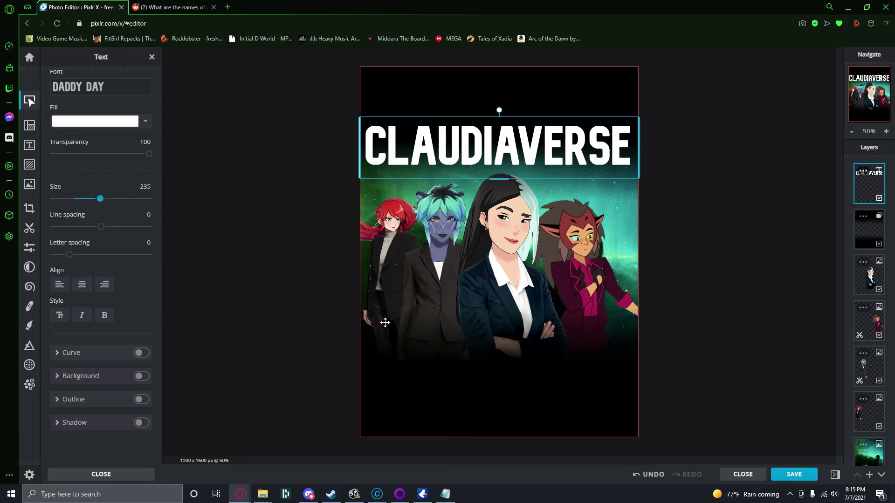
drag(67, 256, 104, 256)
drag(104, 255, 88, 259)
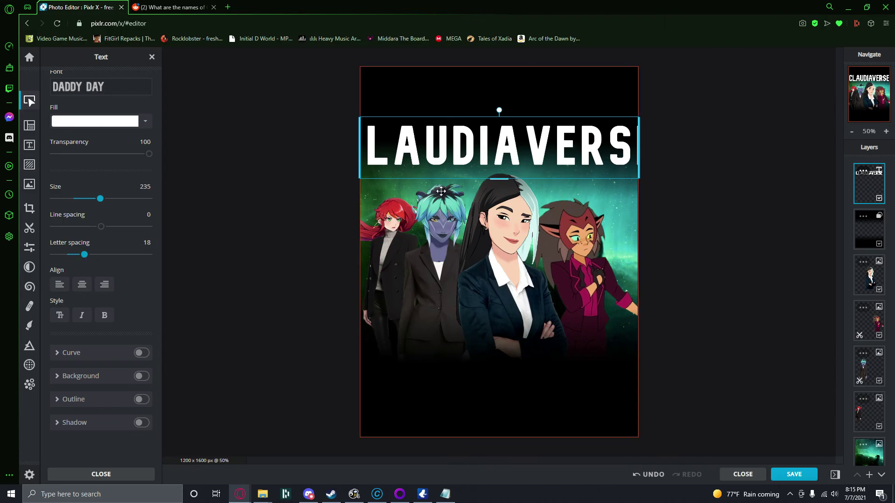
click(148, 243)
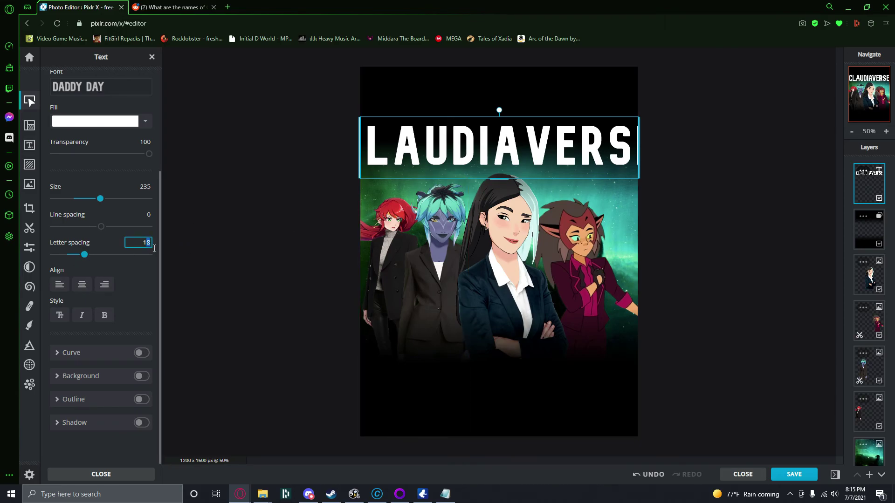
text(0)
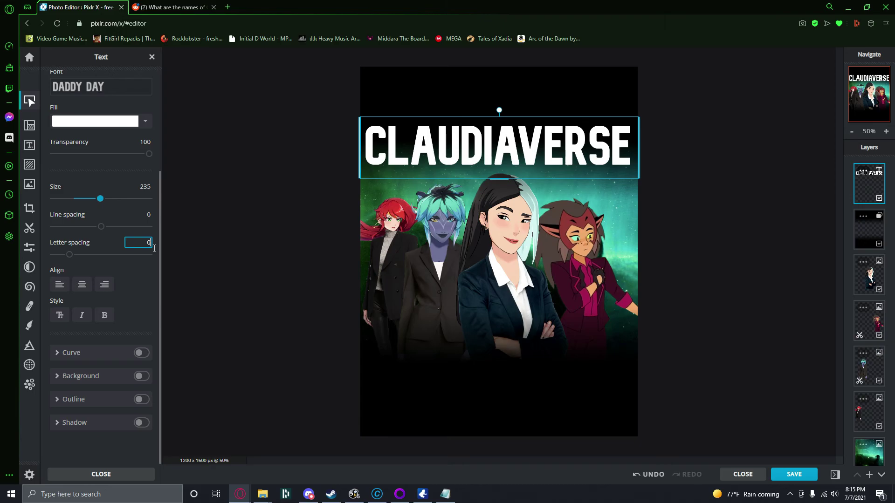
Try the title lower, overlapping the characters' heads, and move it back up to just above the central character's head
click(302, 257)
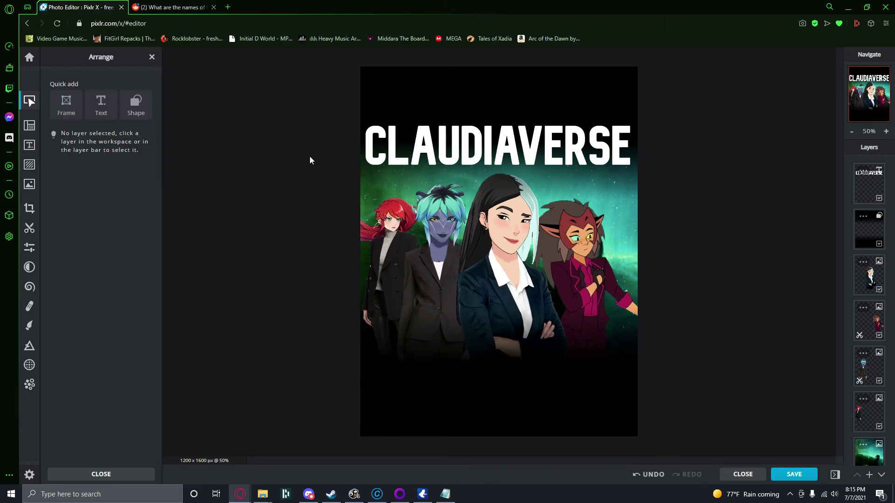
click(369, 155)
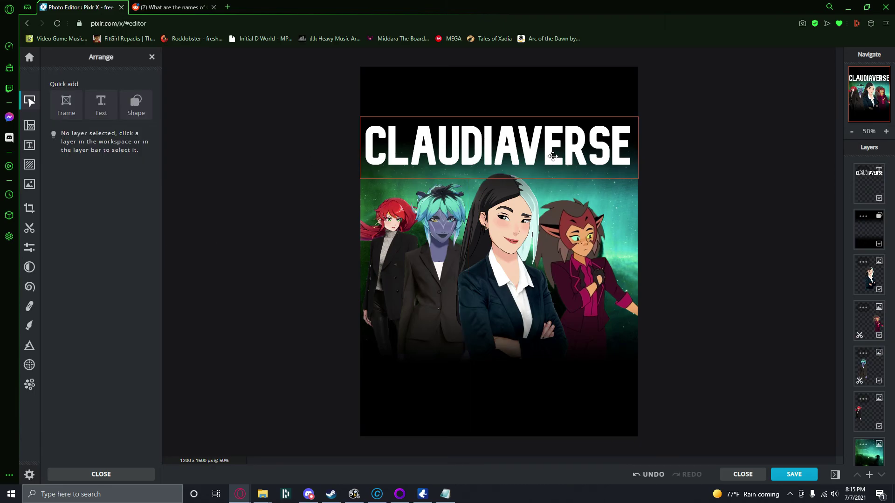
drag(549, 160, 549, 177)
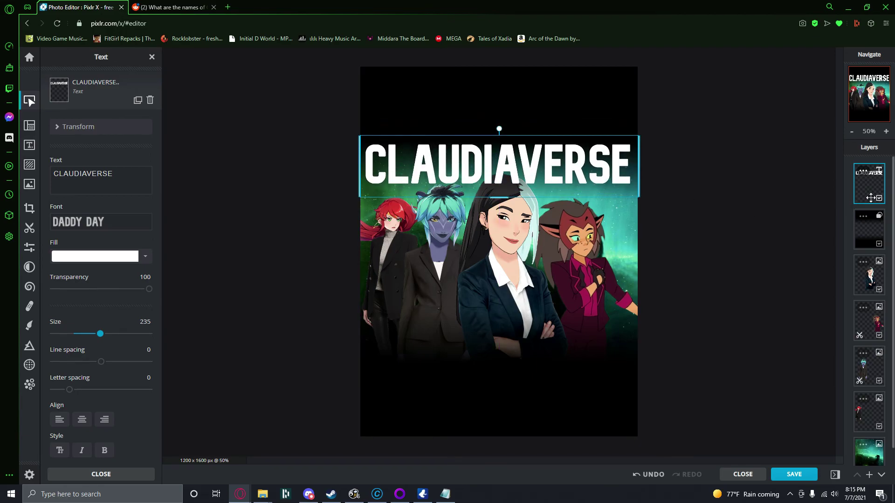
mouse_move(871, 198)
mouse_down()
mouse_move(871, 308)
mouse_move(872, 206)
mouse_move(885, 283)
mouse_move(871, 273)
mouse_move(879, 202)
mouse_up()
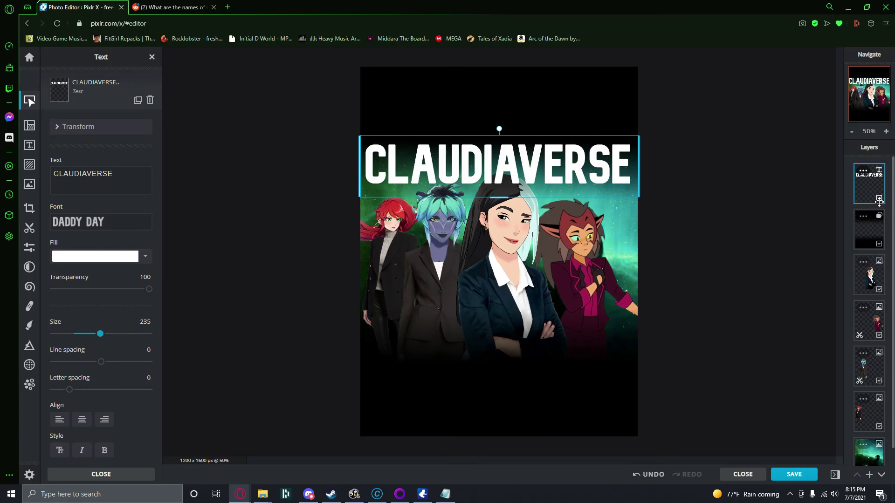
drag(563, 168, 563, 148)
click(558, 185)
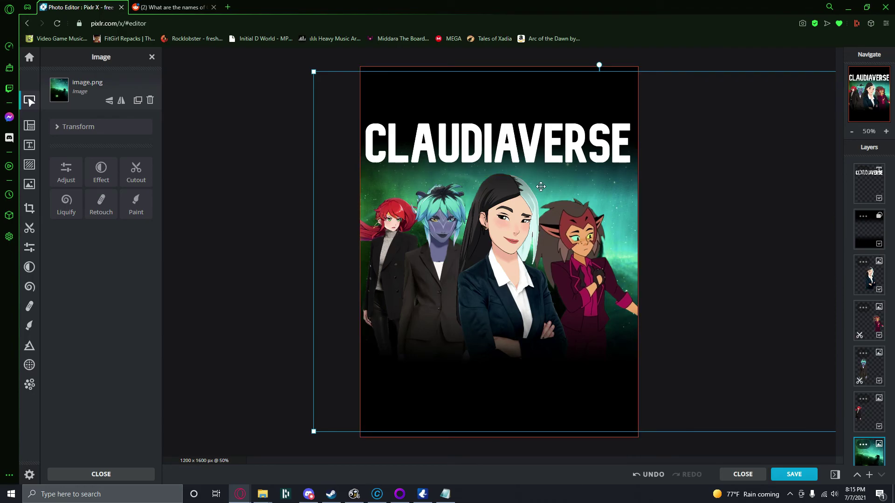
drag(525, 150, 523, 153)
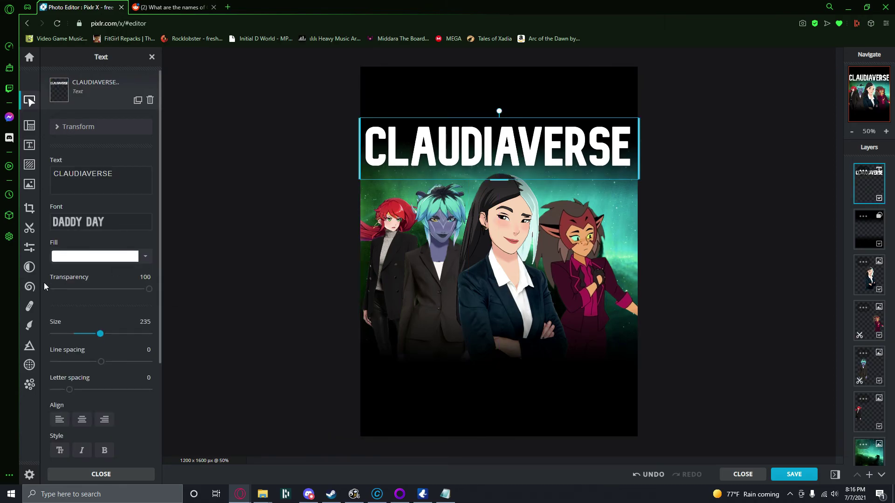
Preview fonts from the F to J part of the alphabet on the title, including Hippo Letto
drag(152, 289, 219, 293)
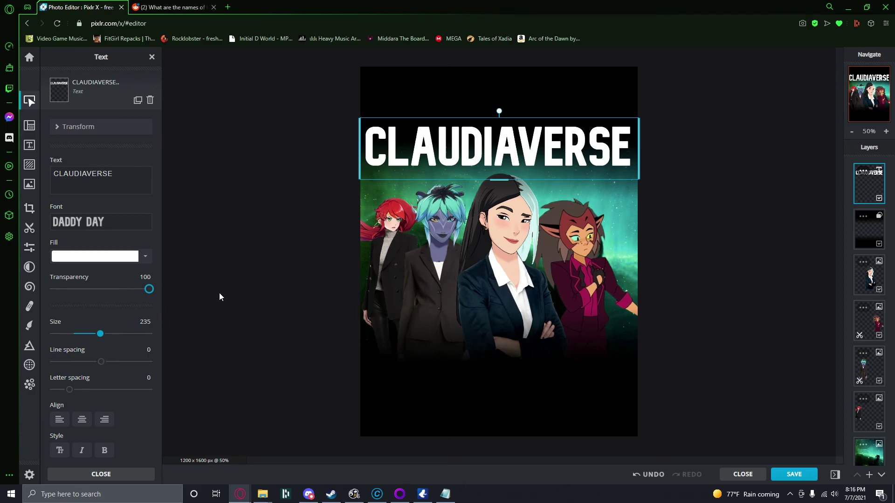
click(105, 223)
scroll(120, 262, down, 10)
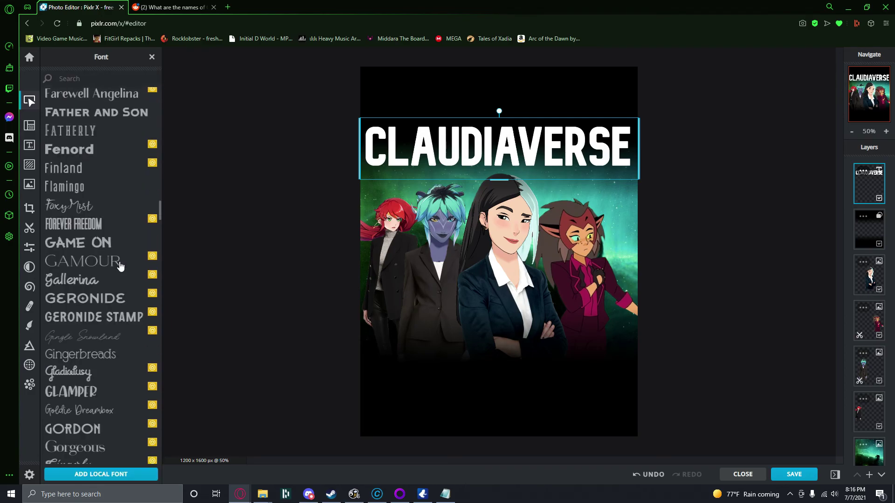
click(119, 262)
scroll(120, 261, down, 8)
click(120, 283)
scroll(140, 339, down, 7)
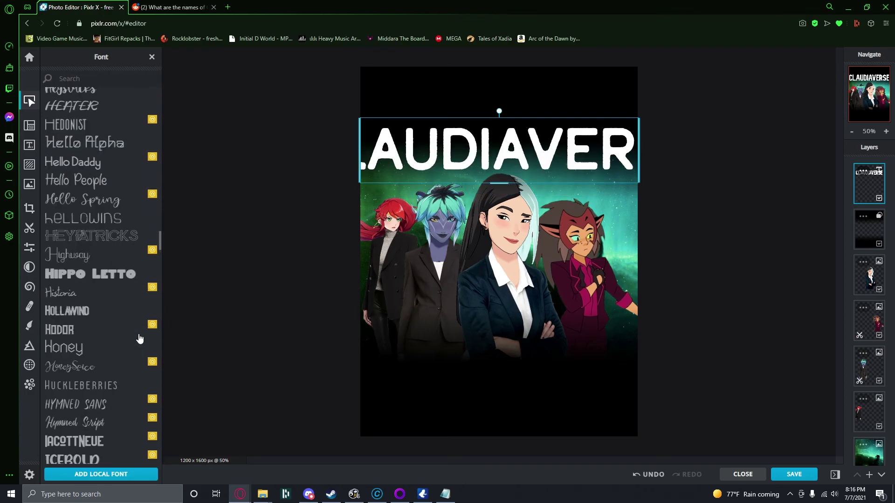
click(139, 332)
click(117, 282)
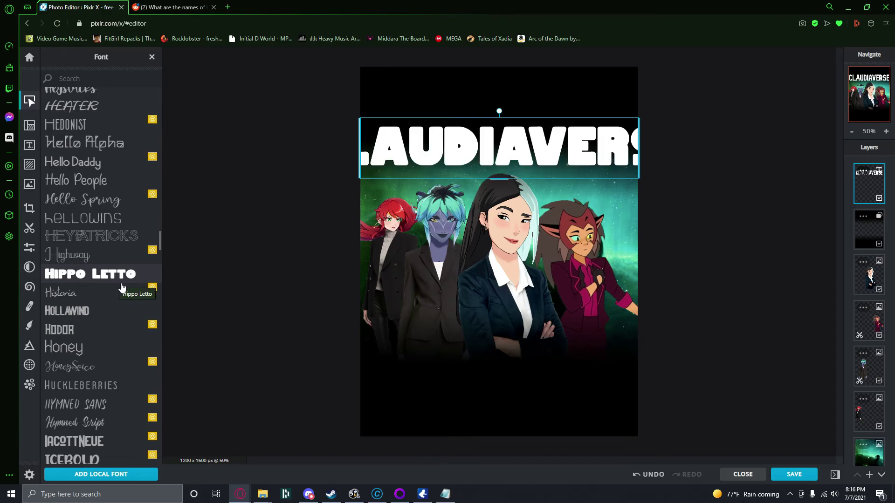
scroll(136, 317, down, 5)
click(112, 339)
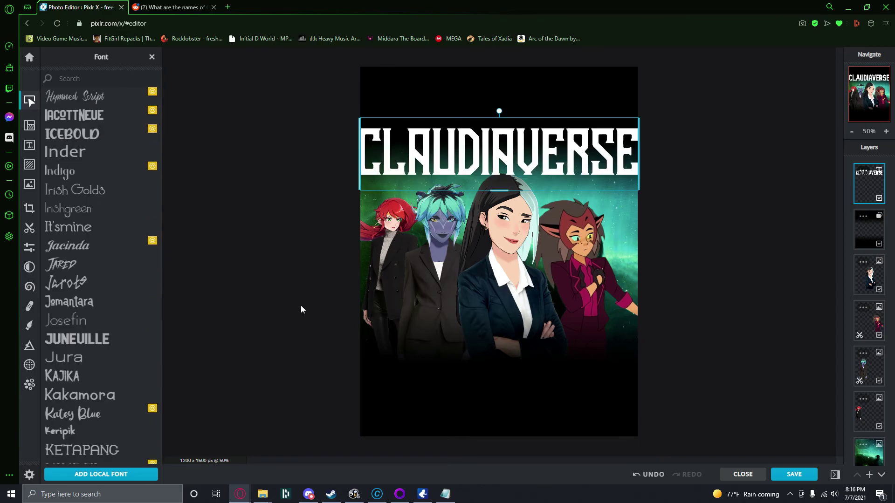
Set the title's font to Josefin and reduce its size to 150 so the whole word fits the poster's width
click(114, 328)
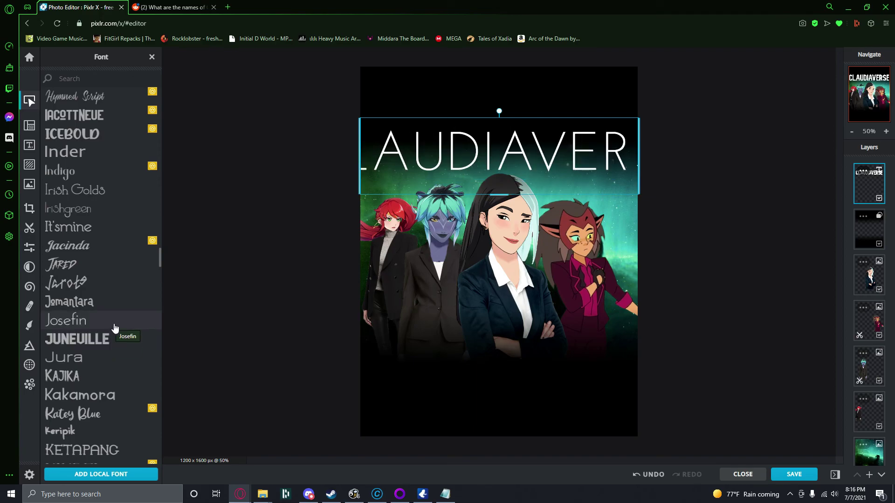
click(115, 328)
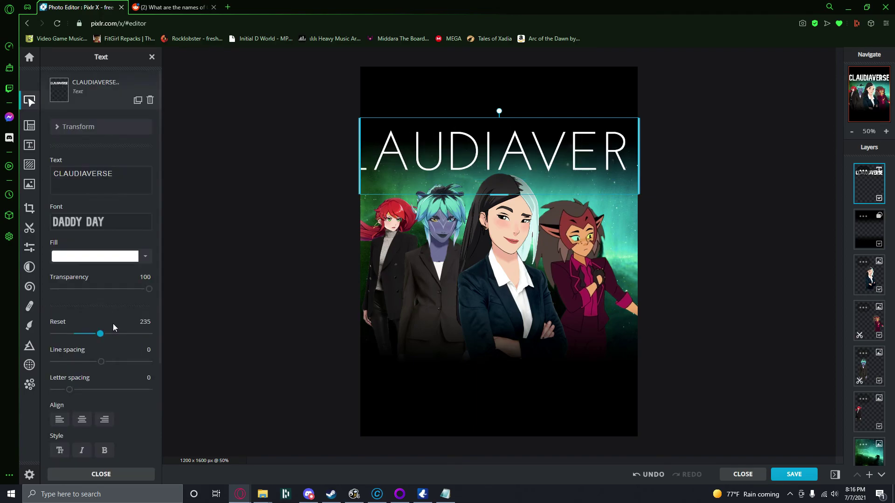
drag(105, 338, 98, 338)
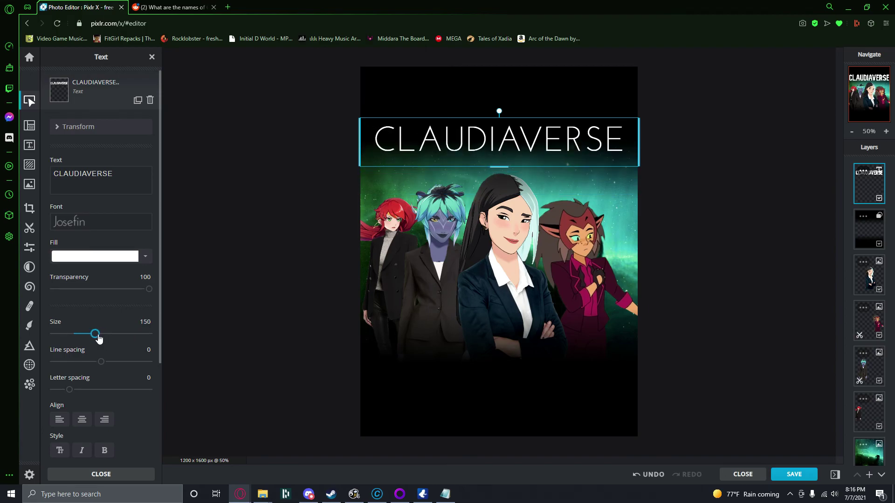
Make the CLAUDIAVERSE title bold, leave italic off after trying it, and nudge the title slightly lower
click(245, 266)
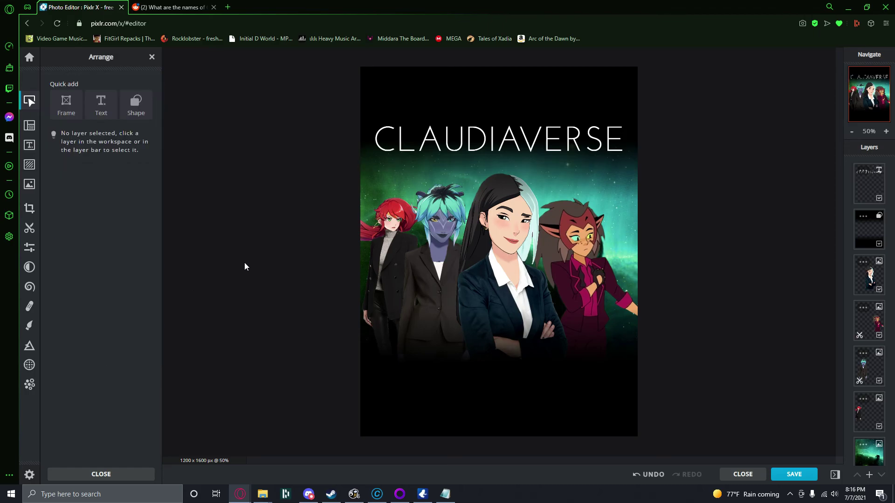
click(460, 155)
scroll(112, 371, down, 3)
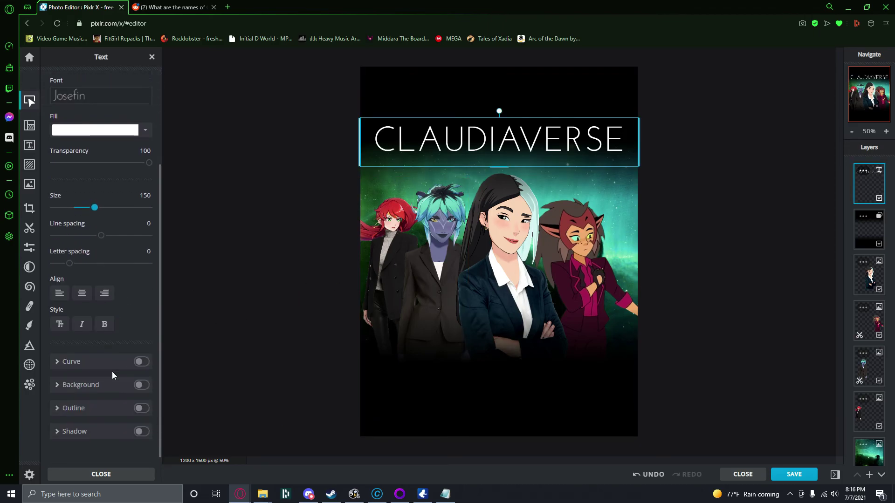
click(104, 317)
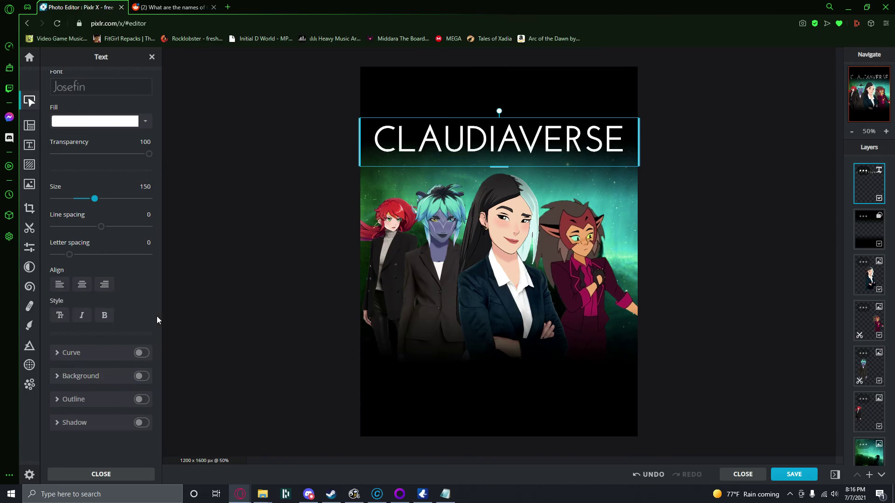
click(86, 319)
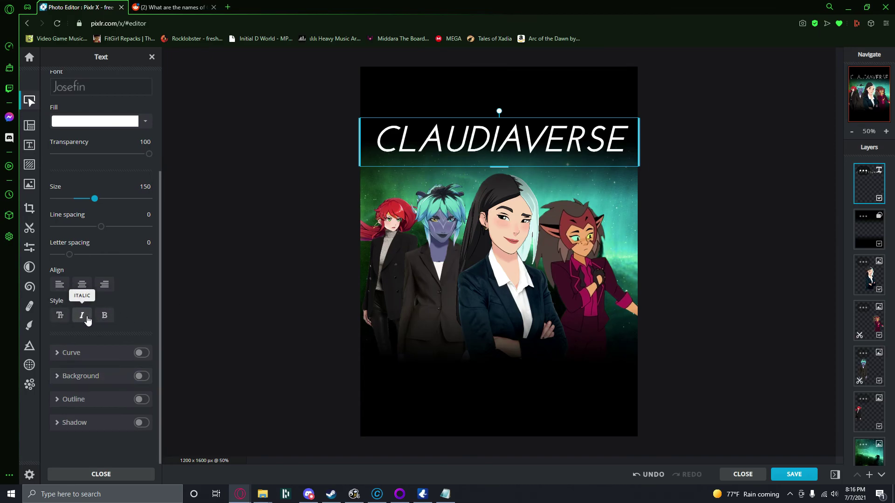
click(87, 319)
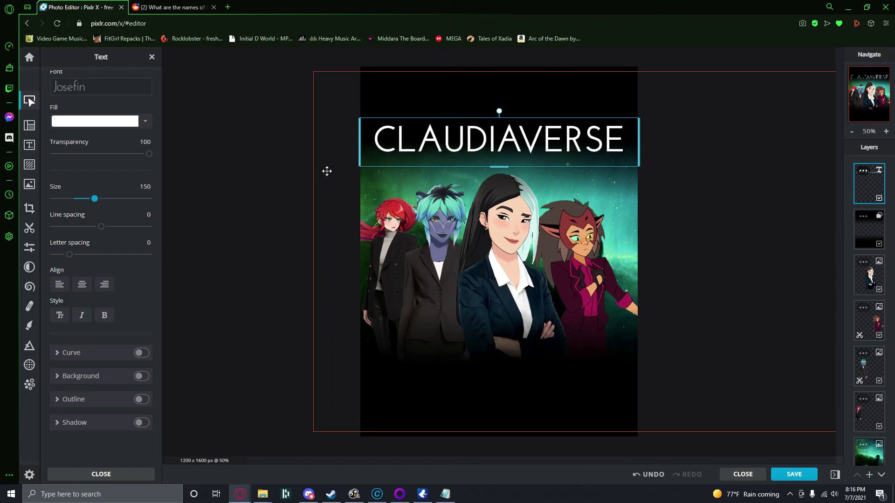
click(282, 176)
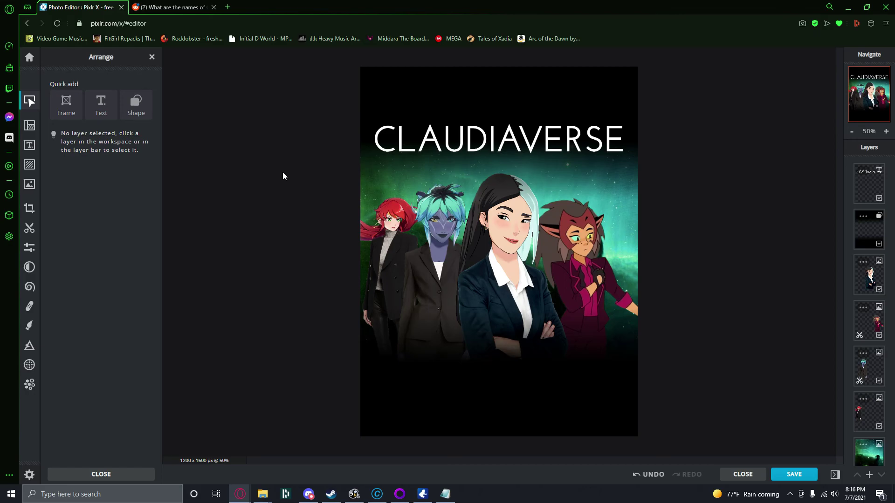
drag(538, 149, 538, 151)
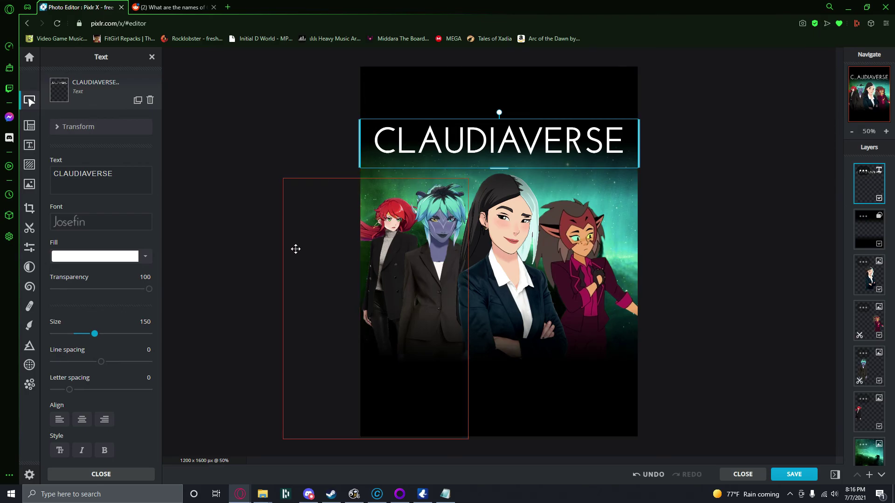
click(208, 140)
Open the earlier "Curiosity Killed the Catra" book cover project to examine its title styling, and reopen the claudia project
click(30, 57)
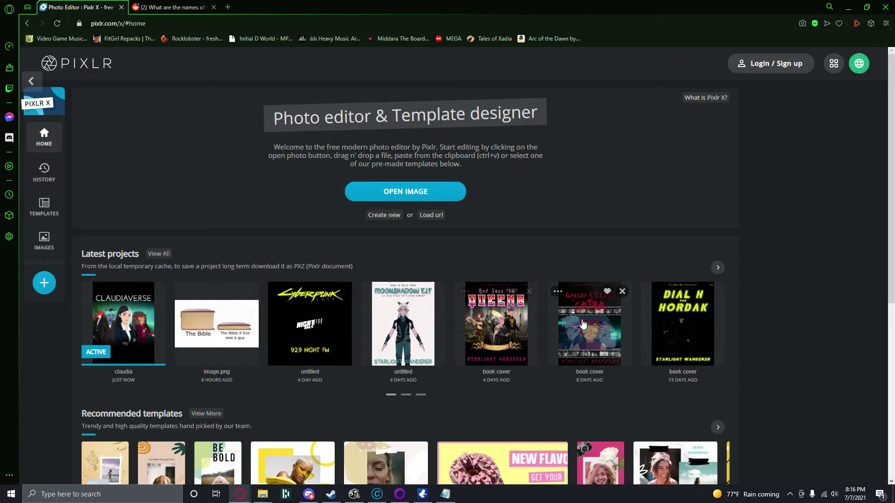
click(581, 328)
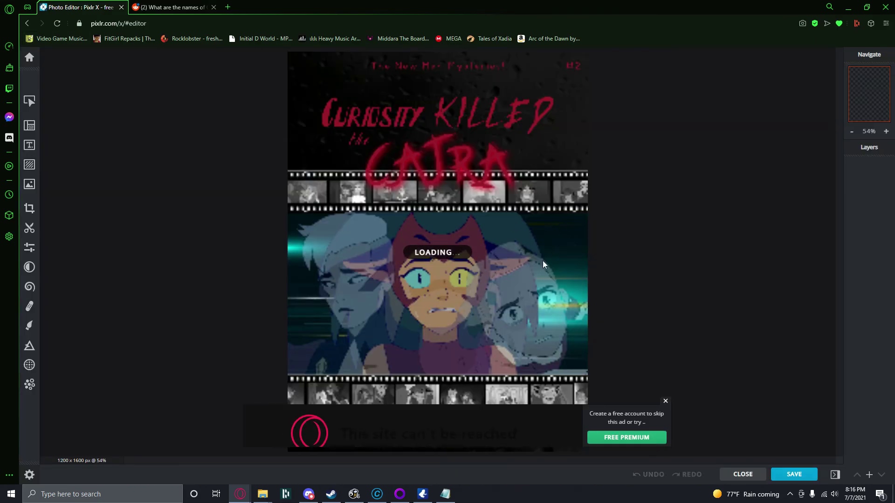
click(666, 402)
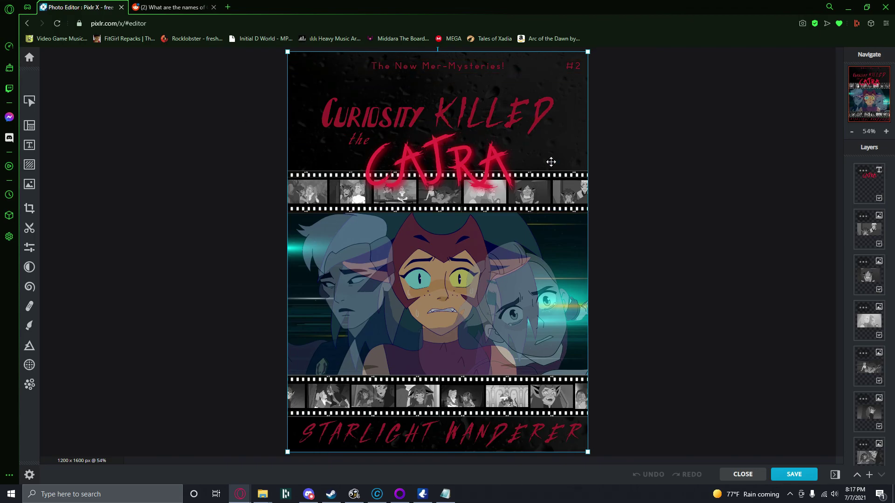
click(158, 219)
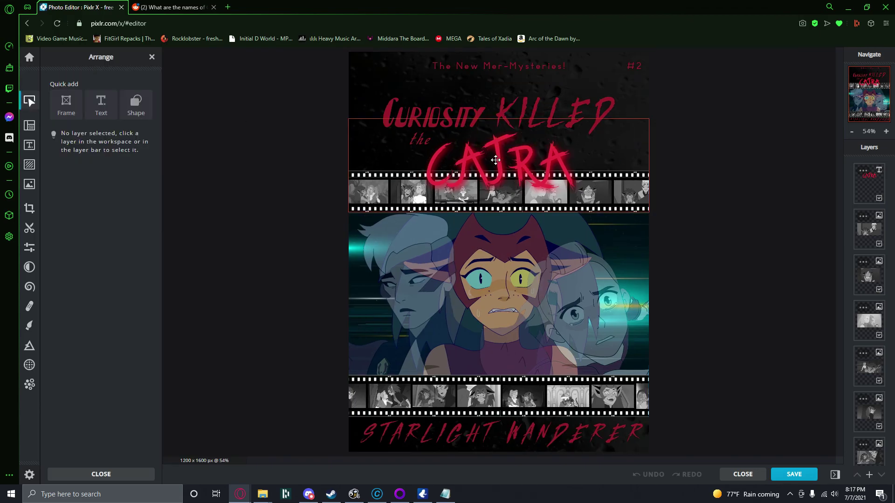
click(27, 67)
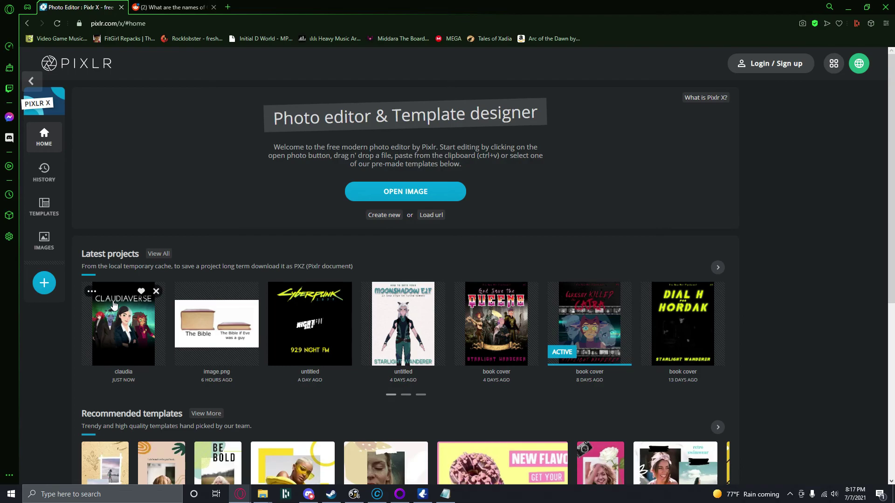
click(112, 319)
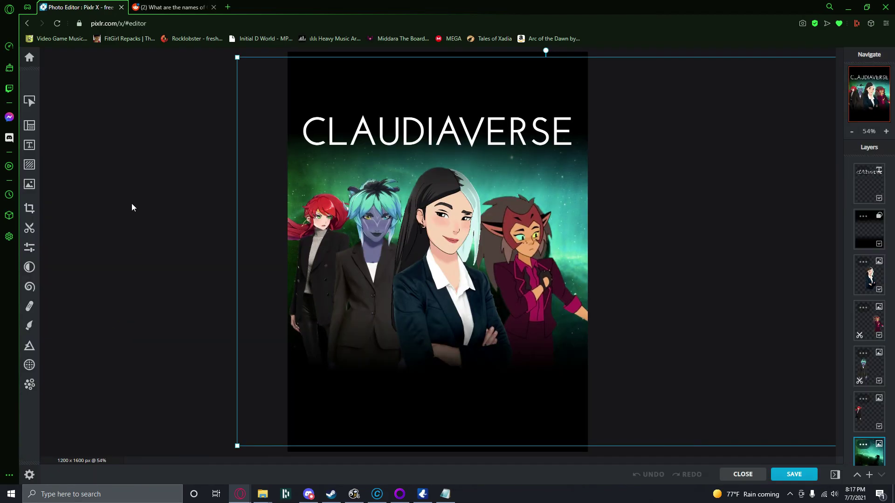
click(132, 203)
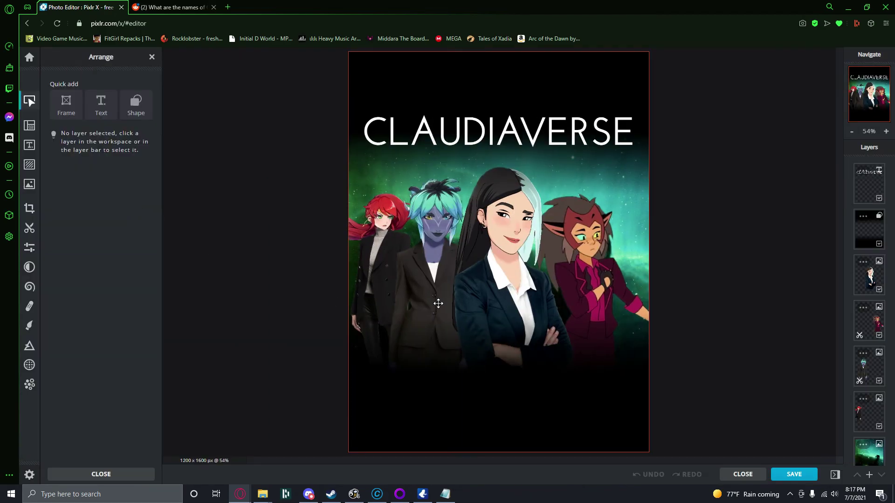
Enlarge the CLAUDIAVERSE title to size 160 and move it slightly higher above the central character's head
click(546, 149)
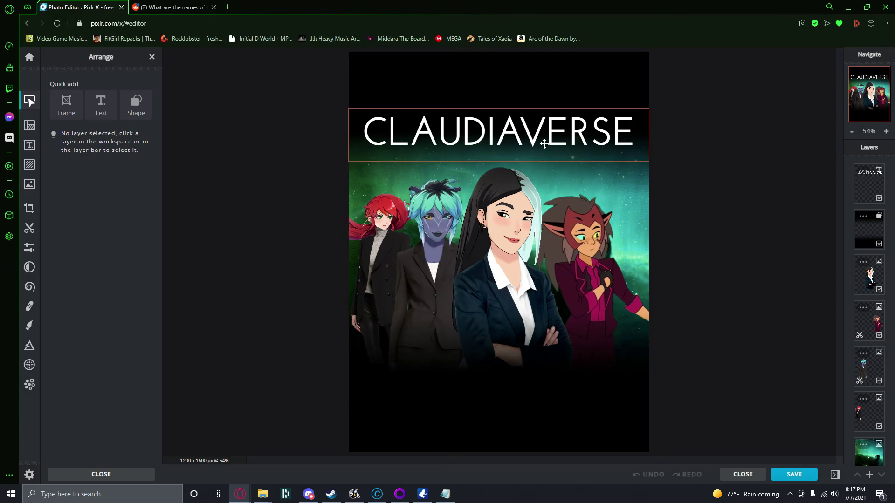
click(94, 334)
drag(97, 334, 99, 335)
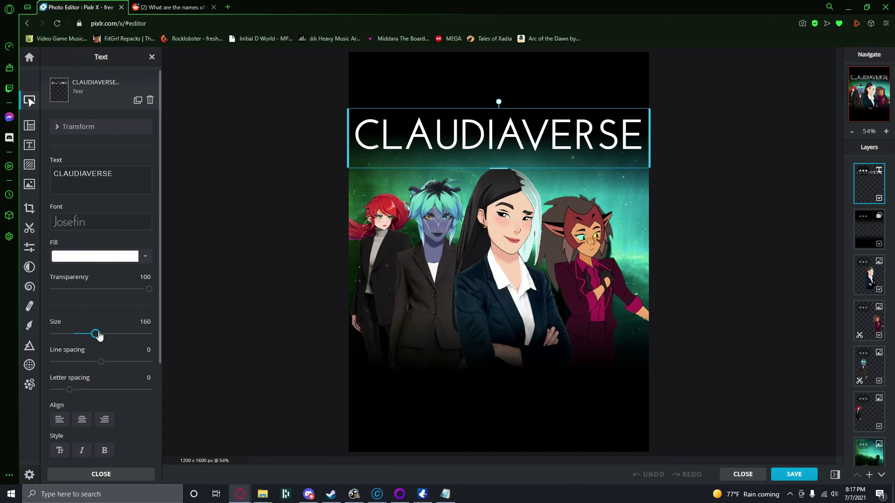
click(278, 134)
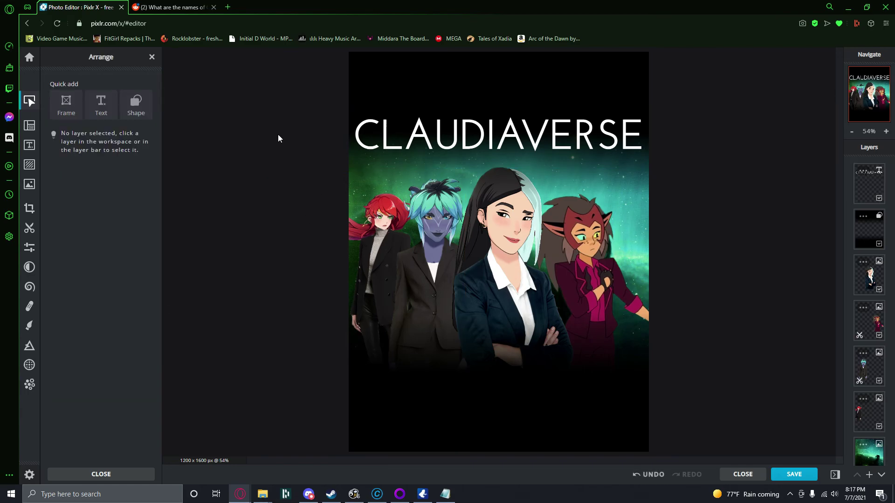
drag(480, 137, 479, 129)
click(282, 177)
Duplicate the title, change the copy's text to INTO THE and reduce its size to 42
click(457, 130)
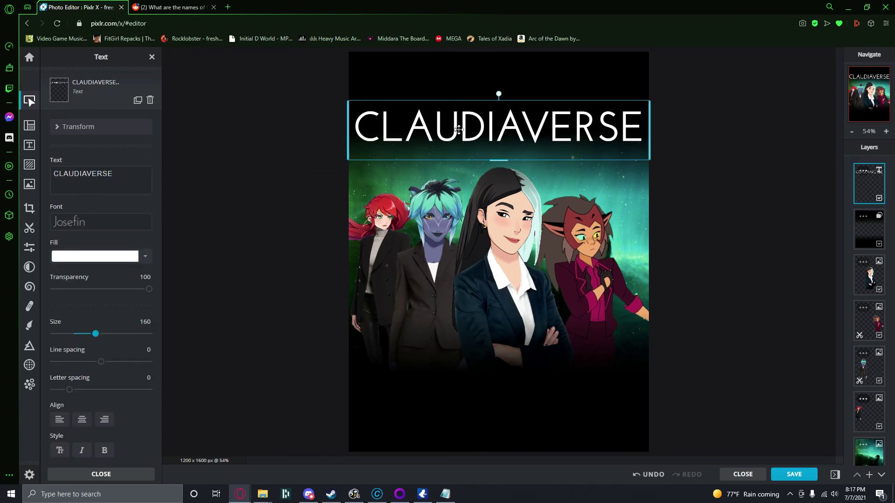
key(ctrl+j)
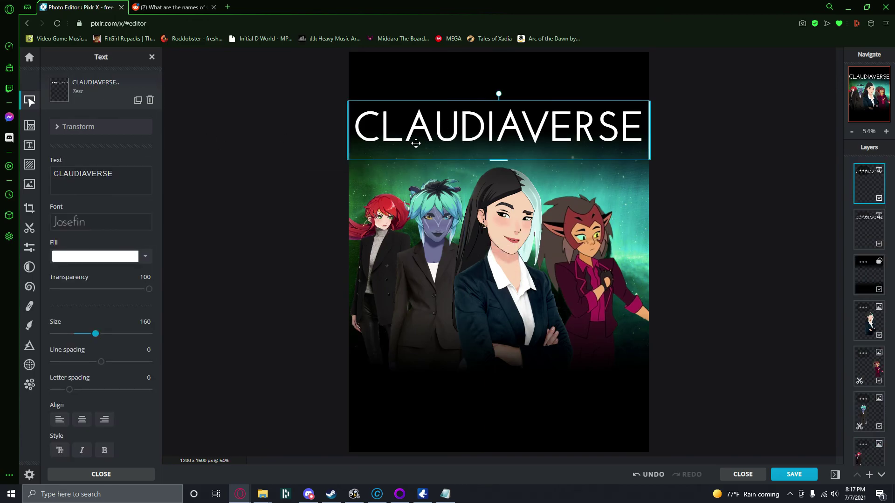
double_click(133, 191)
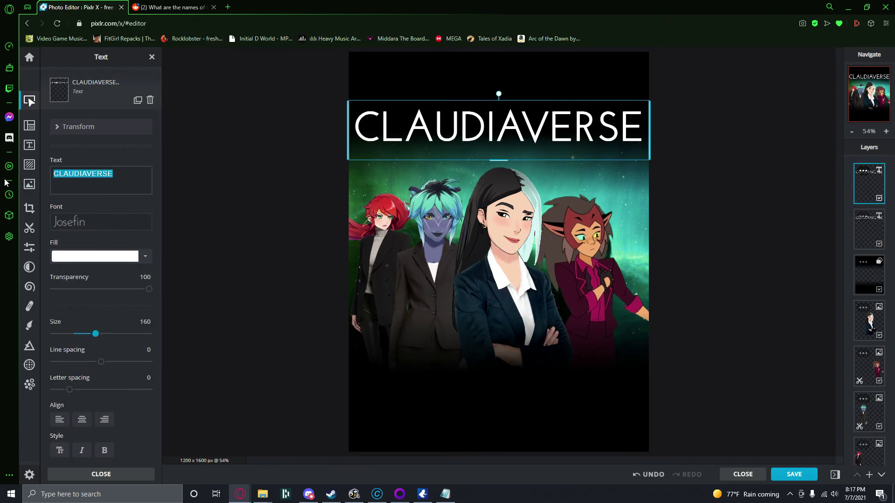
text(INTO THE)
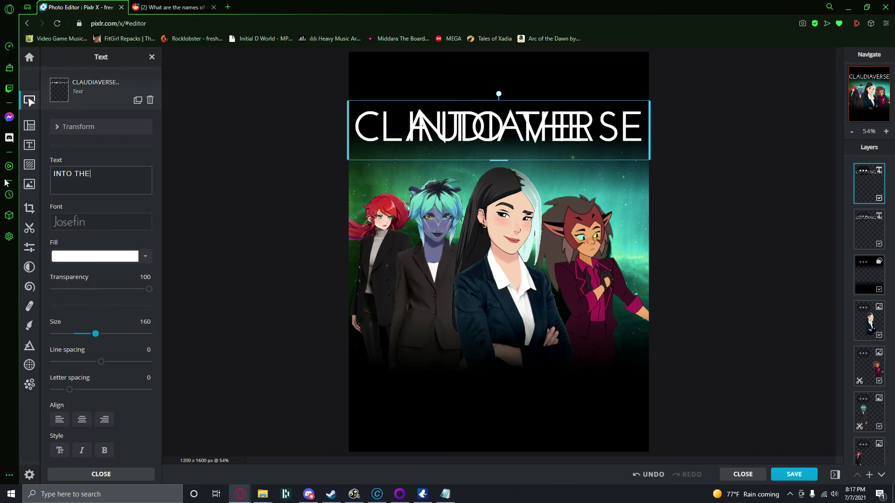
drag(95, 335, 69, 334)
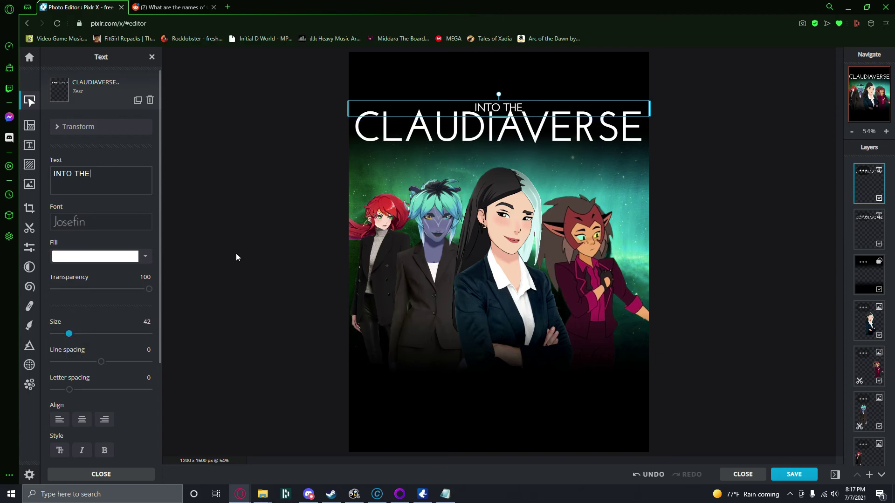
Move the INTO THE line just above the CLAUDIAVERSE title and set its letter spacing to 54
drag(492, 112, 493, 105)
drag(73, 391, 108, 394)
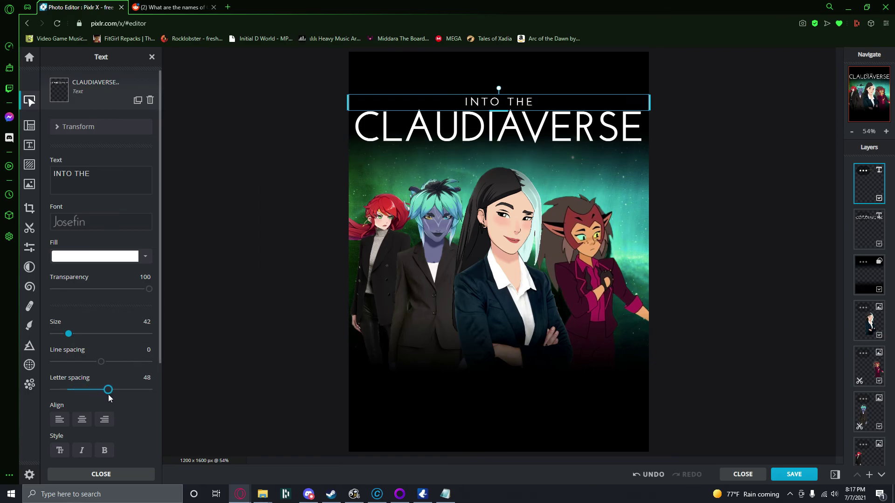
click(224, 243)
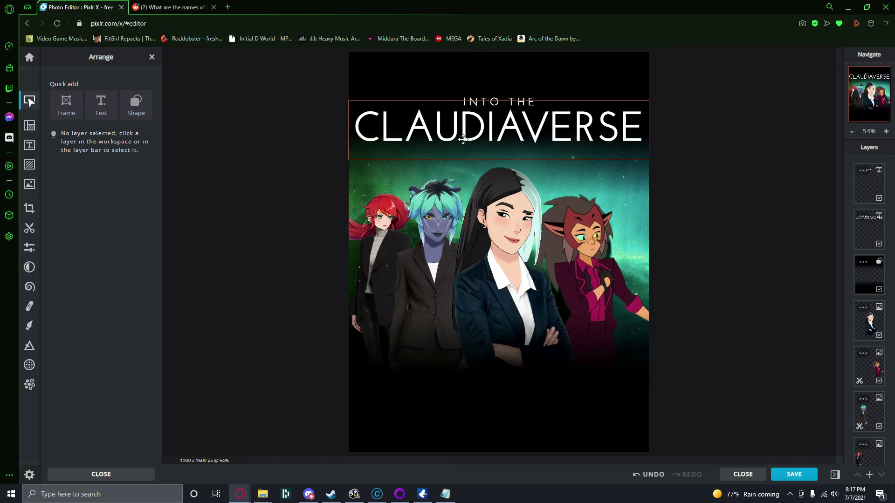
Fill the CLAUDIAVERSE title with the linear black-to-white gradient preset after trying the white-to-black one
click(387, 140)
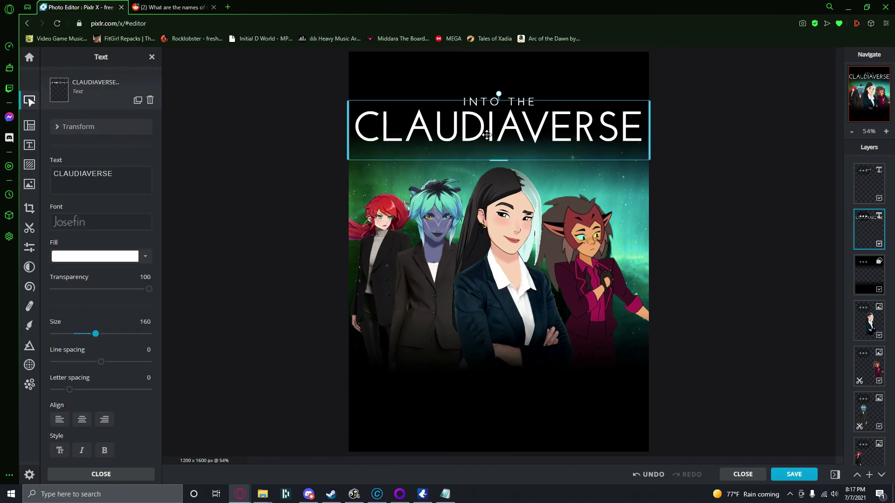
click(142, 256)
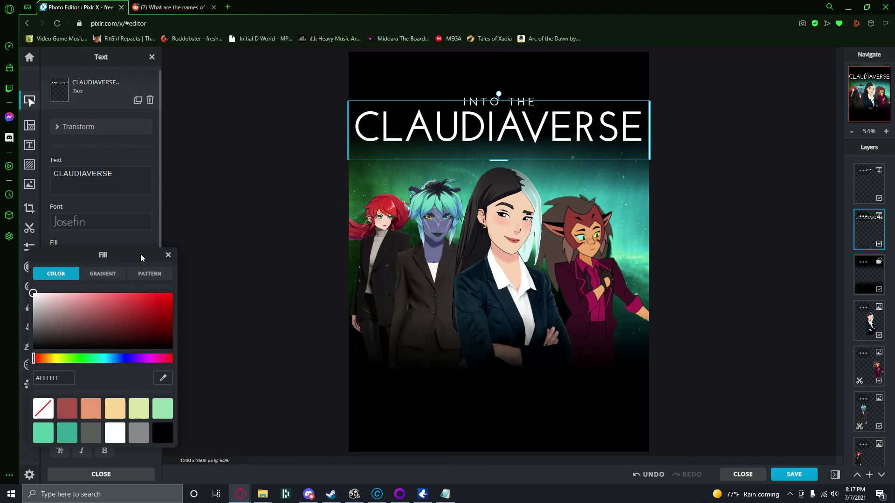
click(98, 280)
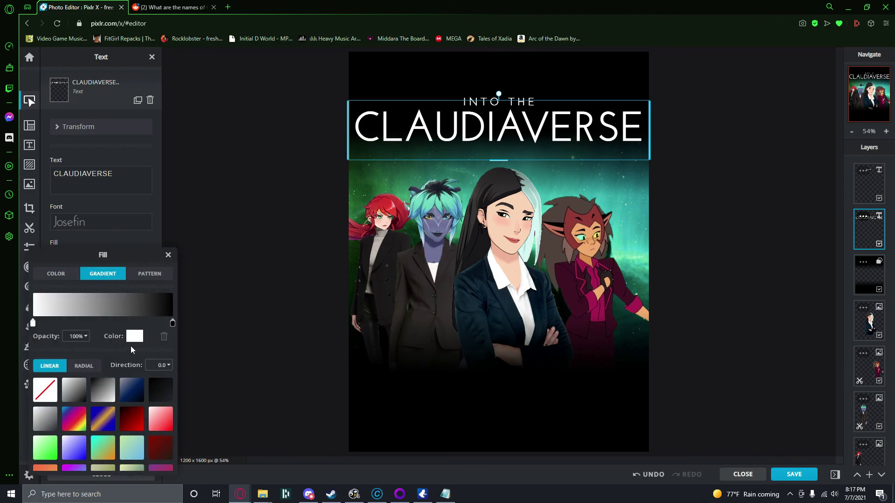
click(172, 324)
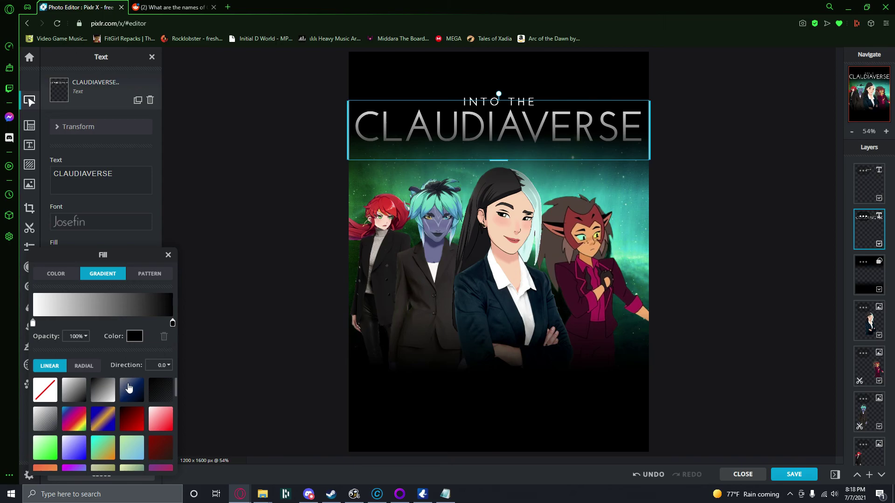
click(80, 395)
click(104, 397)
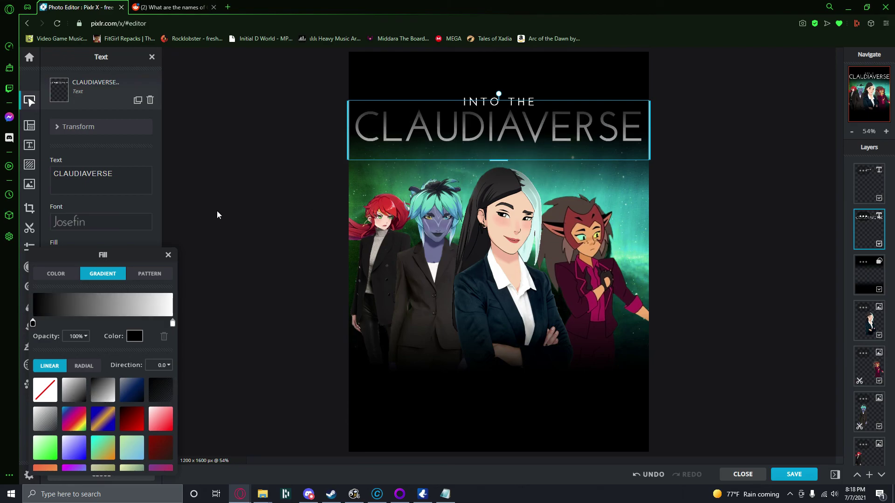
click(460, 98)
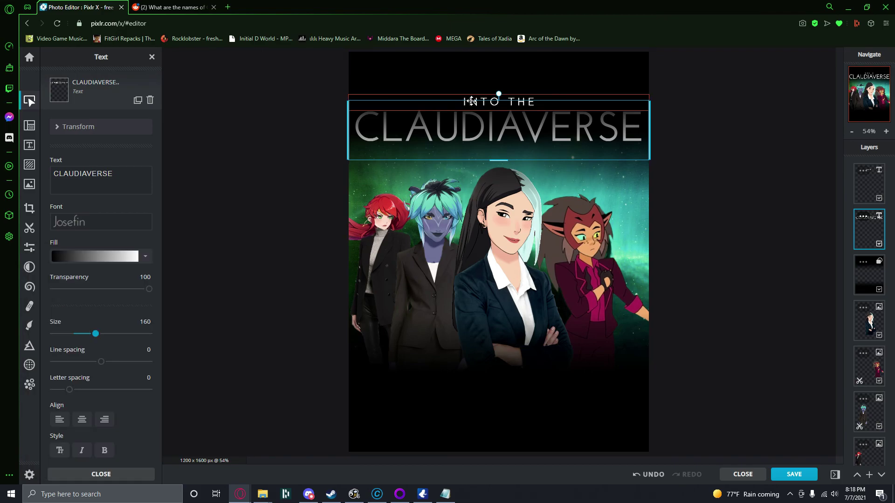
Fill the INTO THE line with the same linear black-to-white gradient preset
click(470, 101)
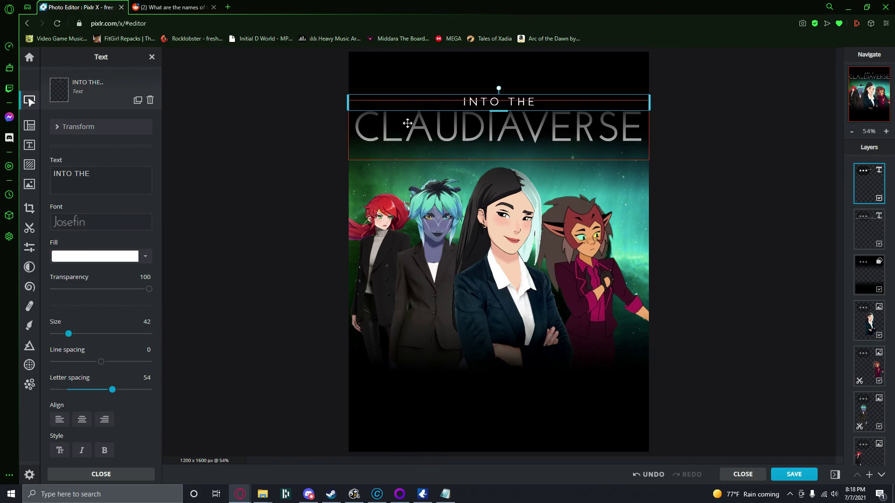
click(142, 257)
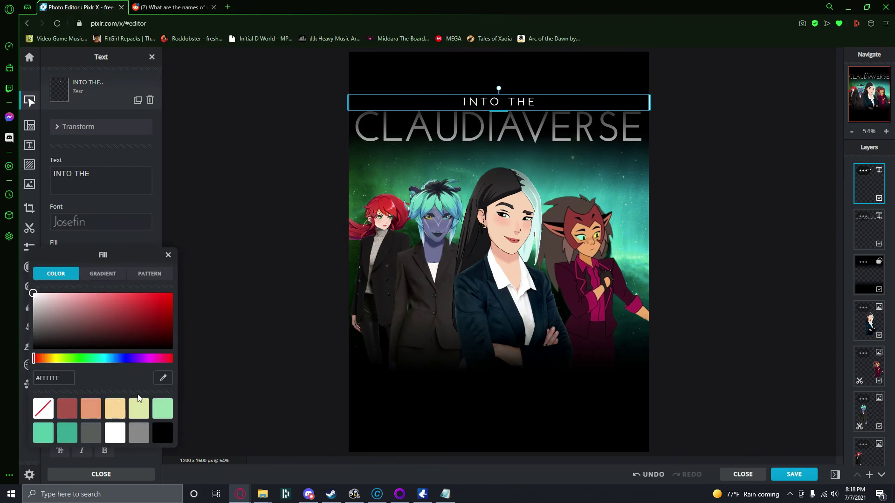
click(103, 274)
click(103, 390)
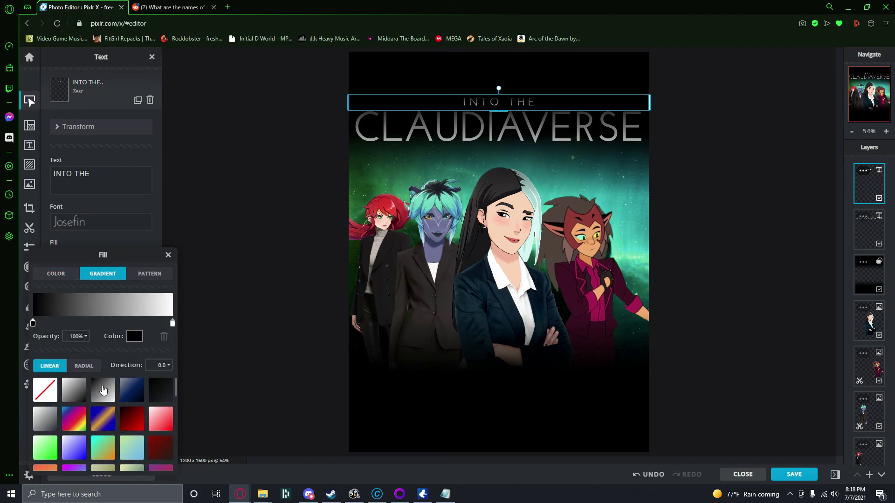
click(220, 211)
click(233, 175)
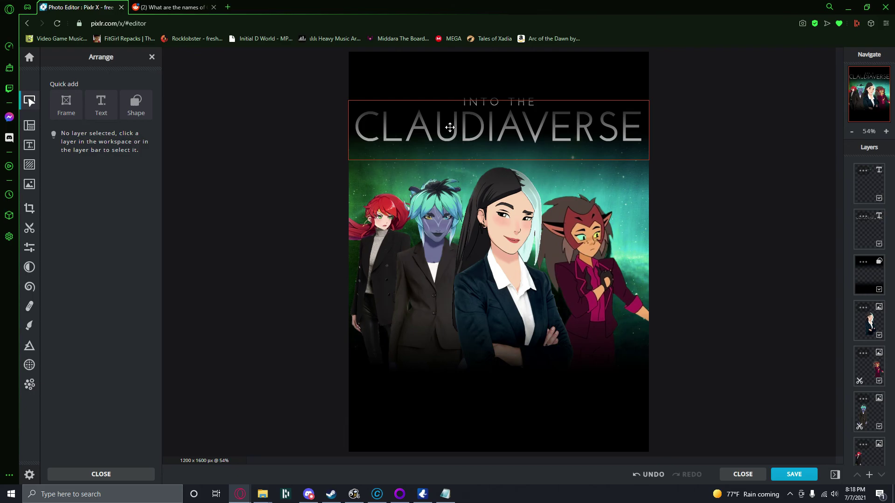
Turn on the drop shadow for the CLAUDIAVERSE title and make the shadow white, #FFFFFF
click(429, 131)
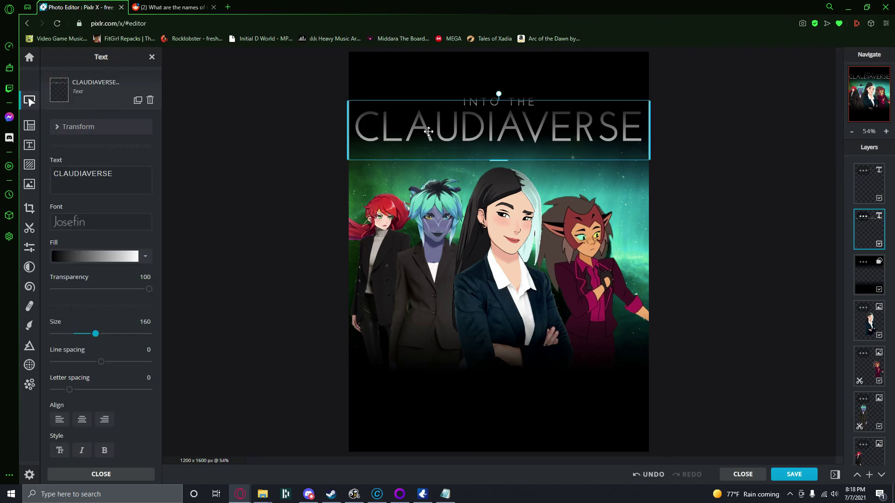
scroll(111, 349, down, 3)
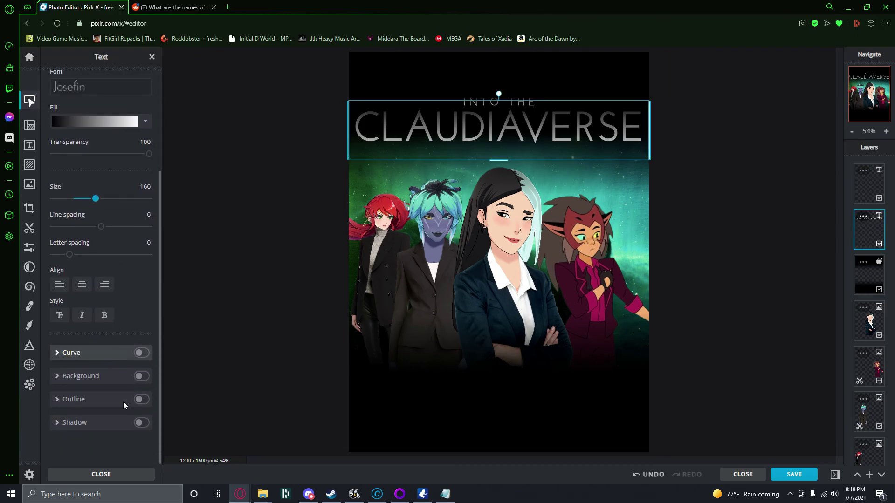
click(142, 429)
click(110, 429)
click(116, 430)
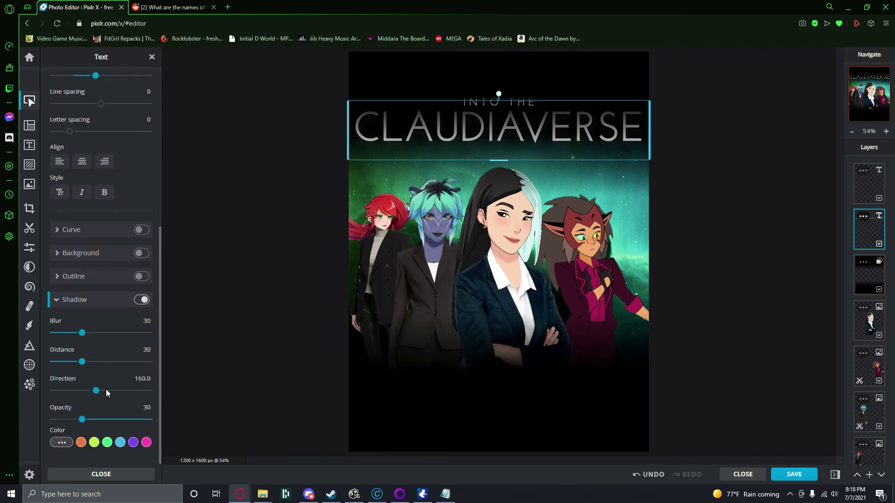
click(70, 444)
scroll(116, 387, down, 2)
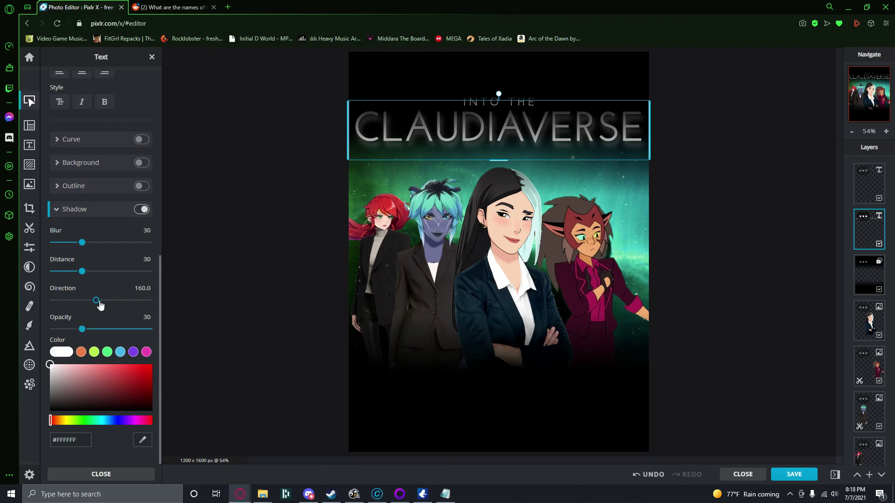
Set the CLAUDIAVERSE shadow's blur to 51 and distance to 0, and raise its opacity to form a stronger glow
drag(86, 247, 107, 248)
drag(57, 247, 77, 255)
drag(82, 271, 17, 276)
drag(78, 243, 106, 250)
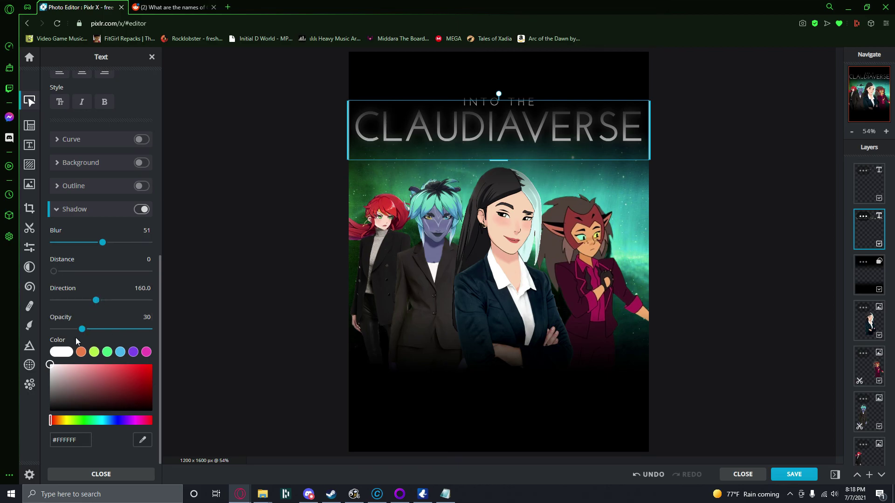
drag(85, 330, 110, 332)
click(229, 219)
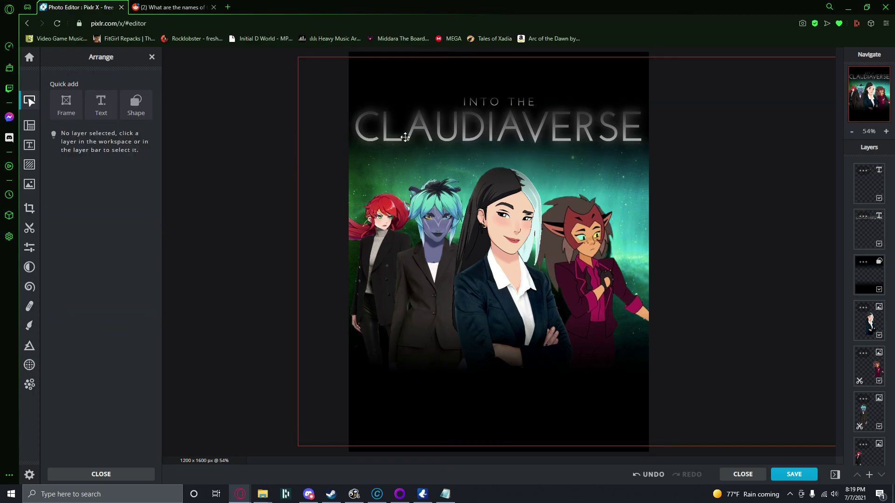
Try solid fill colors on the CLAUDIAVERSE title in place of the gradient, ending with white #FFFFFF
click(461, 138)
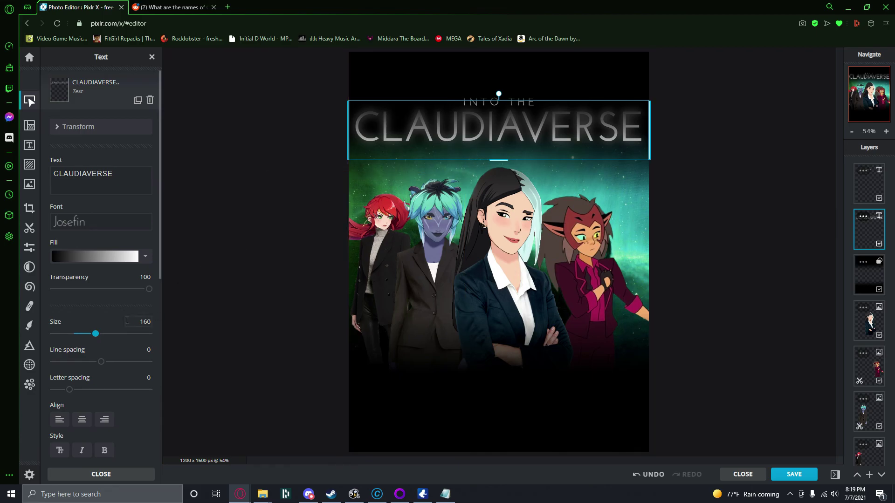
click(130, 262)
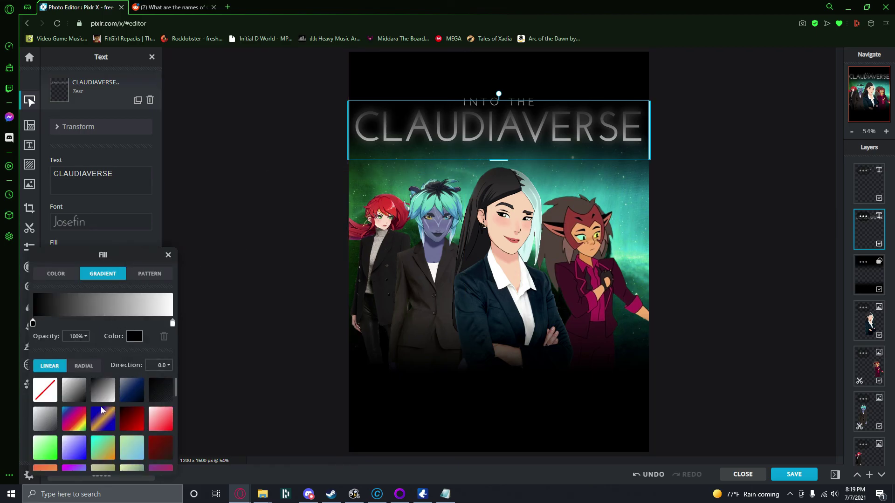
click(49, 396)
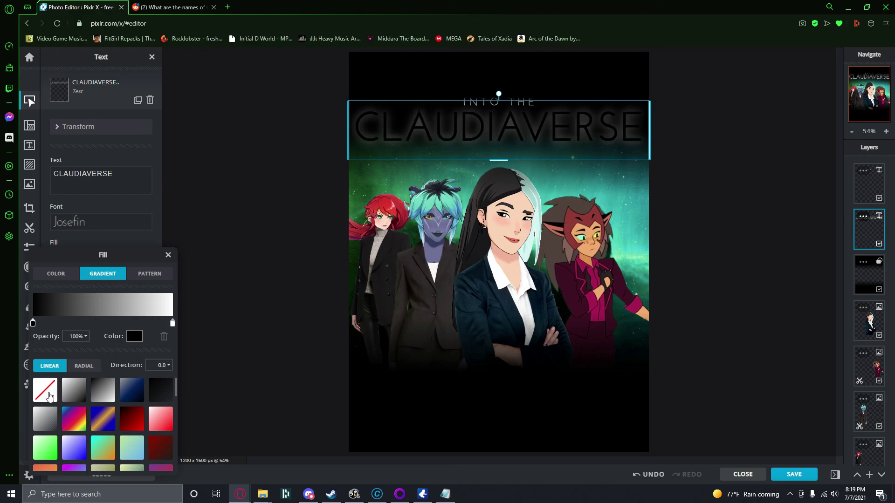
click(63, 280)
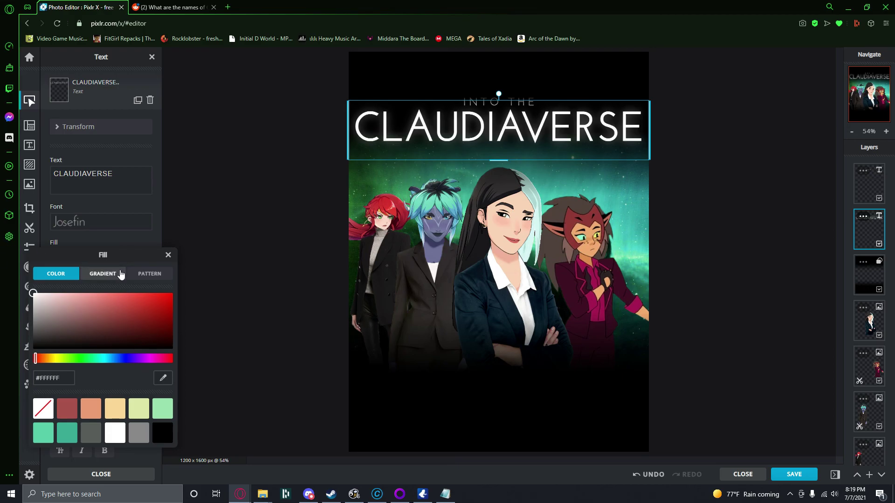
drag(124, 326, 136, 263)
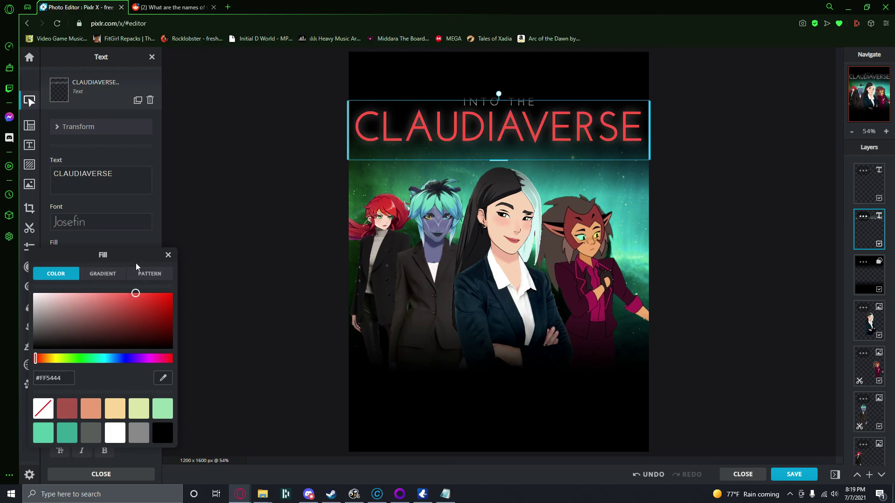
drag(124, 317, 228, 278)
drag(140, 320, 33, 293)
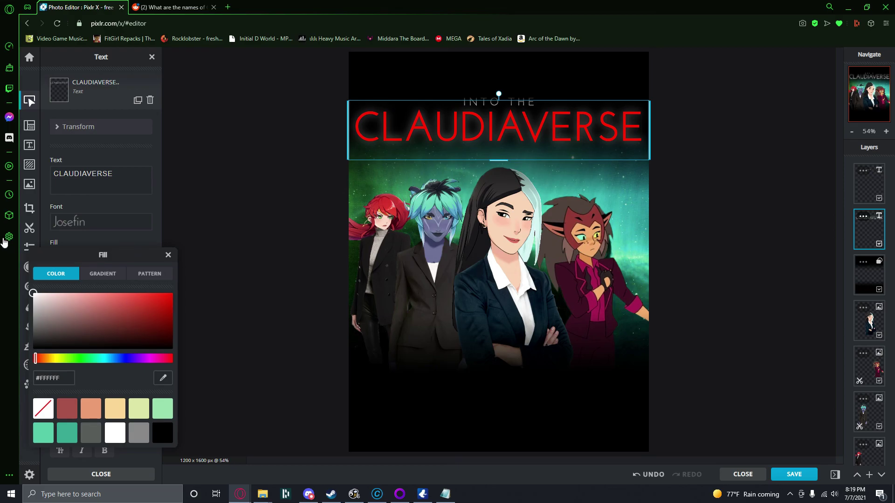
click(169, 255)
click(314, 104)
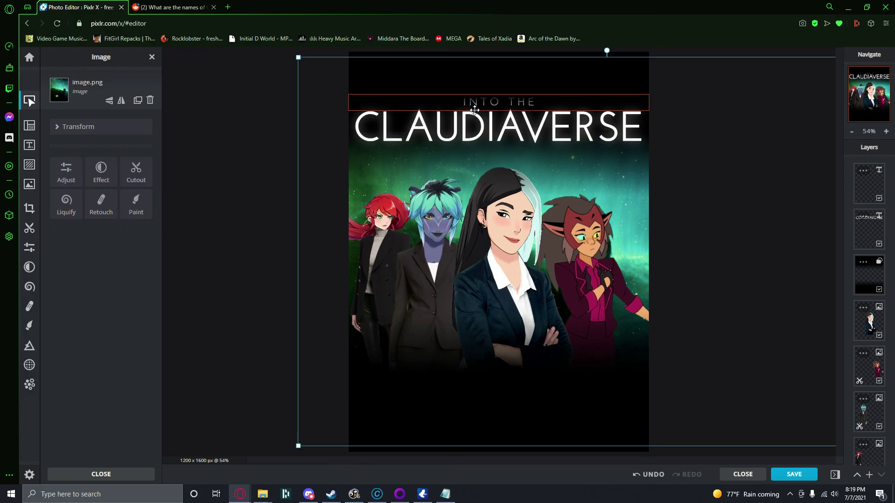
Shift the white stop of the INTO THE line's gradient fill to about the middle of the ramp
click(400, 108)
click(150, 262)
drag(172, 323, 109, 323)
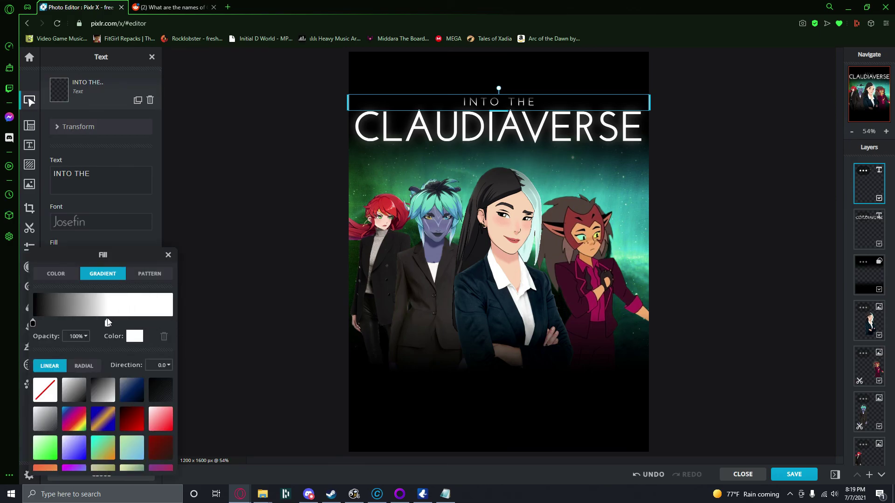
Fill the CLAUDIAVERSE title with a linear white-to-black gradient and shift its white stop to about the middle
click(415, 150)
click(426, 140)
click(147, 258)
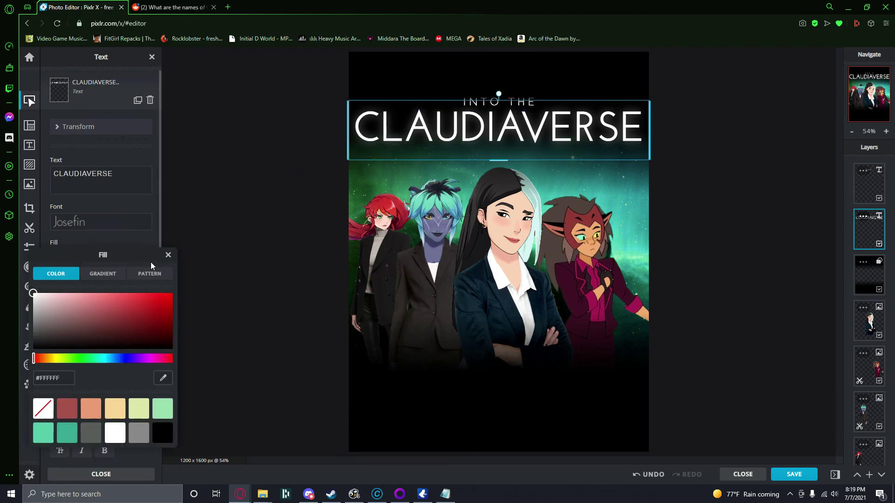
click(116, 276)
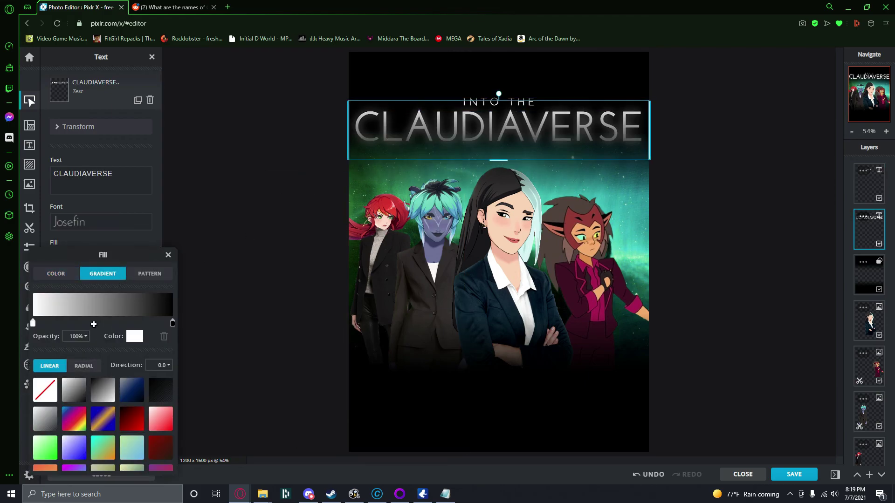
drag(34, 324, 103, 327)
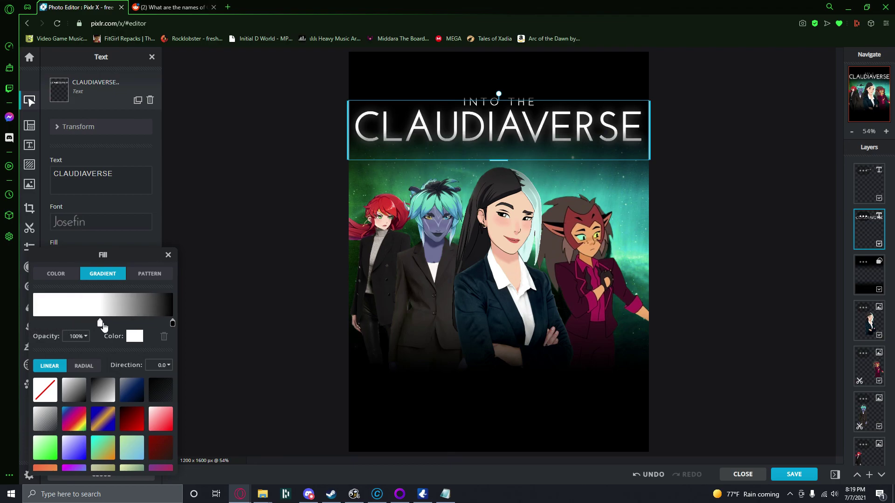
click(215, 182)
click(215, 182)
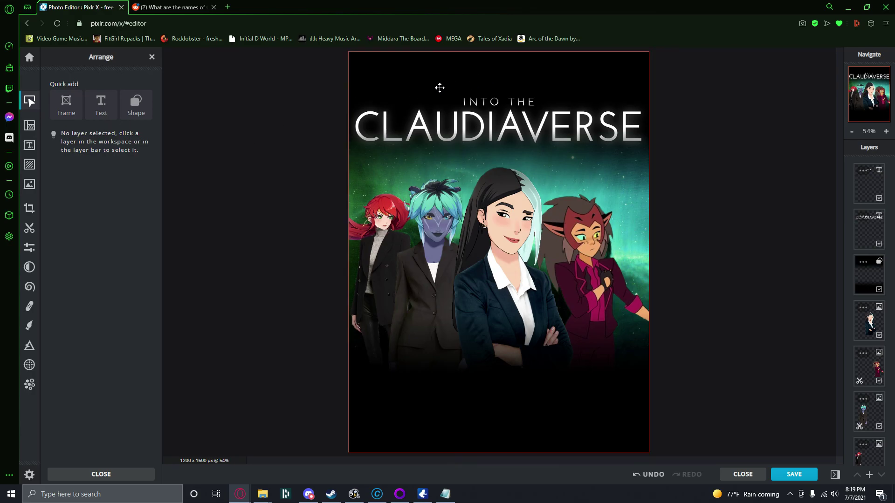
Duplicate the CLAUDIAVERSE title and move the copy straight down into the black area below the characters
click(475, 141)
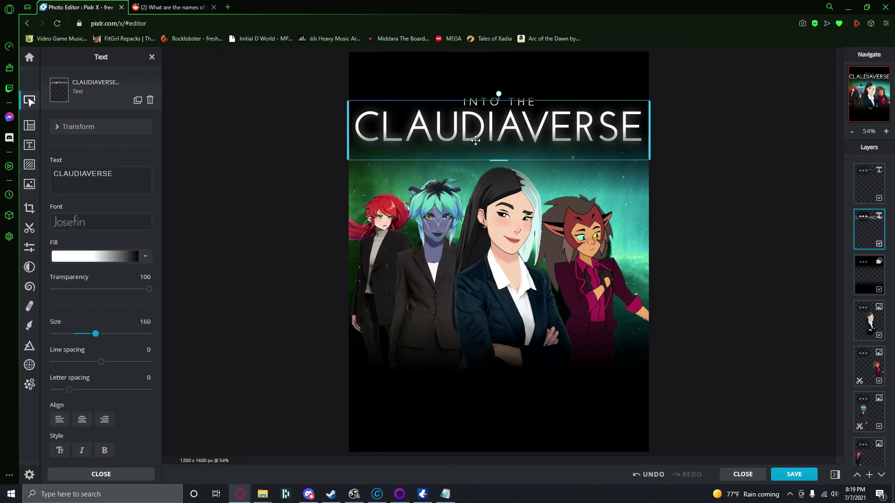
key(ctrl+c)
key(ctrl+v)
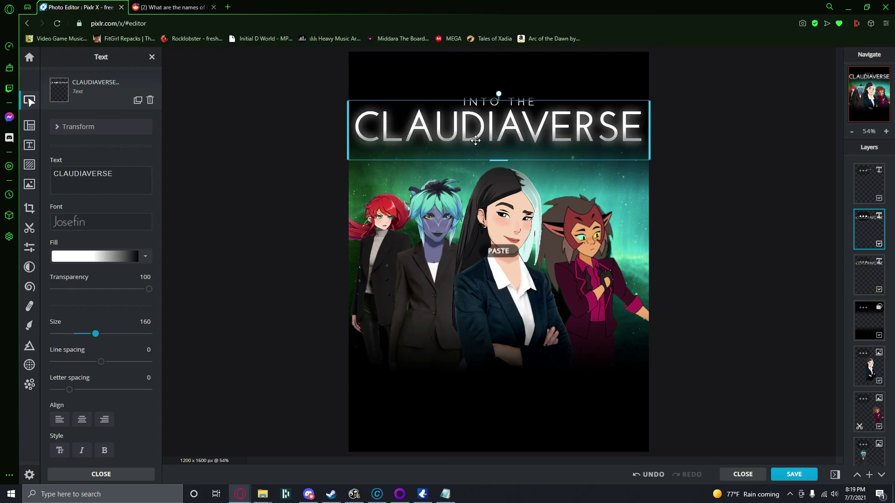
drag(480, 140, 479, 426)
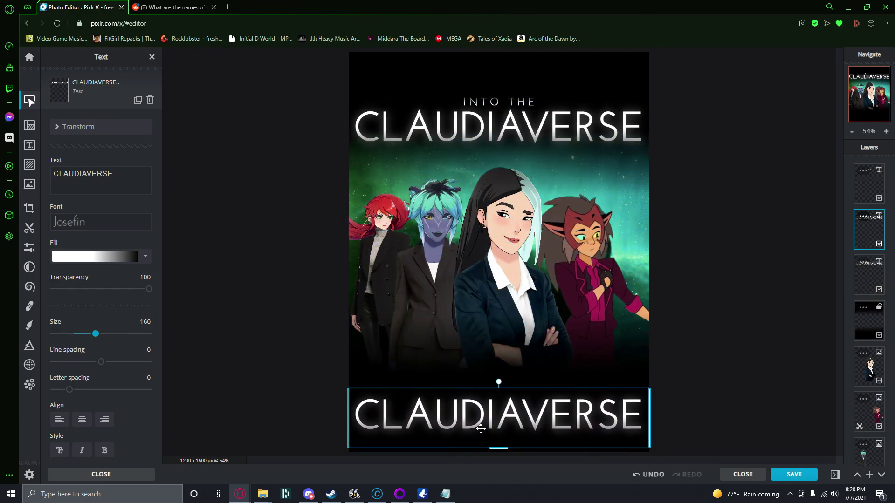
Change the copied title's text to STARLIGHT WANDERER and reduce its size to 98
double_click(124, 169)
text(STARLIG)
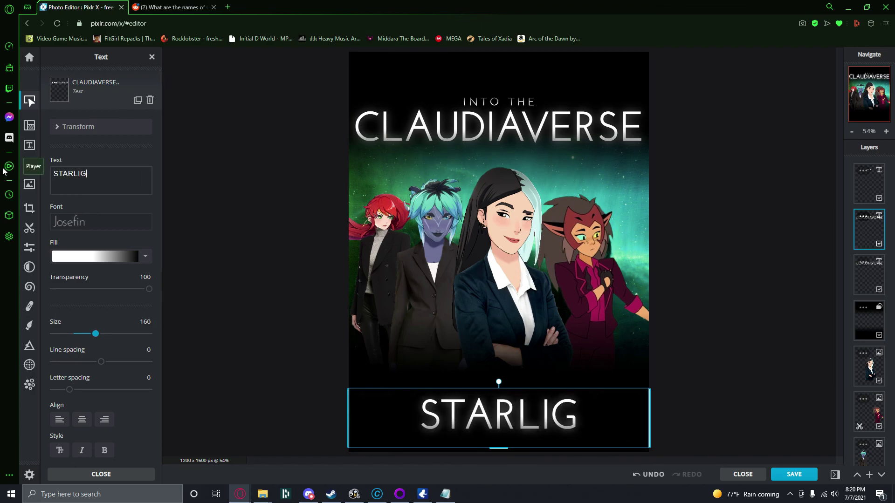
text(HT WANDERER)
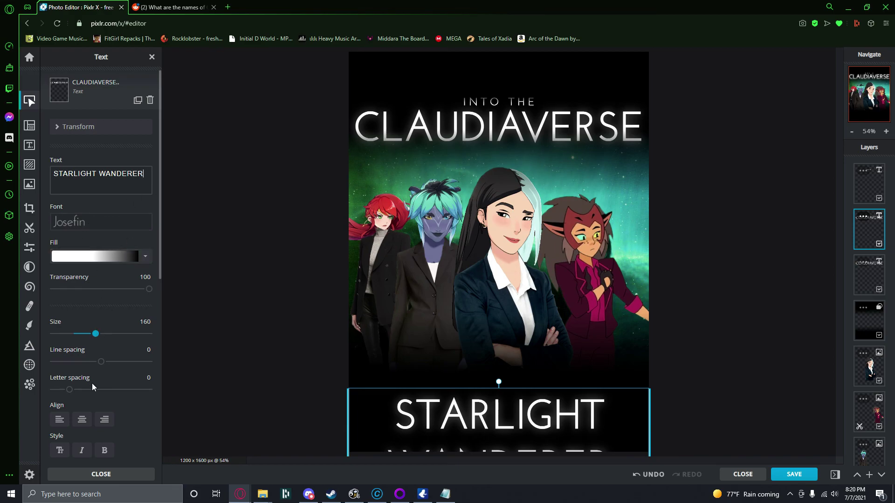
drag(96, 334, 94, 341)
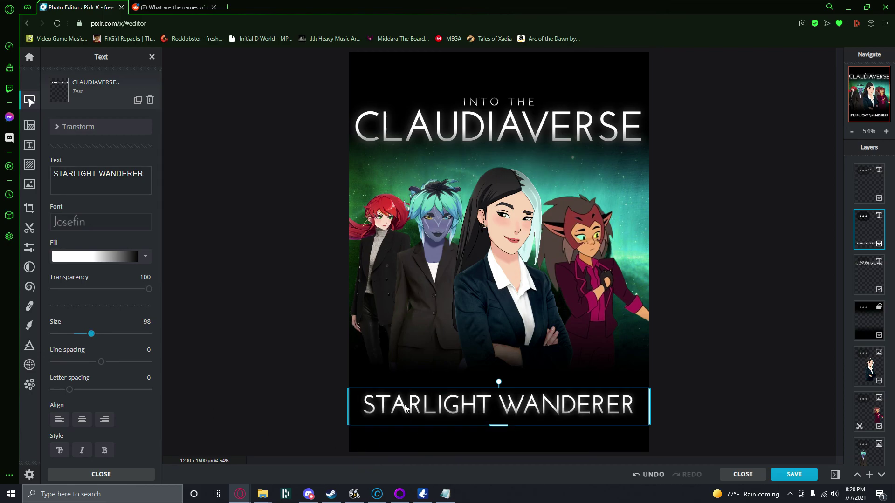
Lower the STARLIGHT WANDERER line slightly so it sits near the poster's bottom edge
click(389, 411)
drag(477, 416, 506, 433)
scroll(272, 378, down, 3)
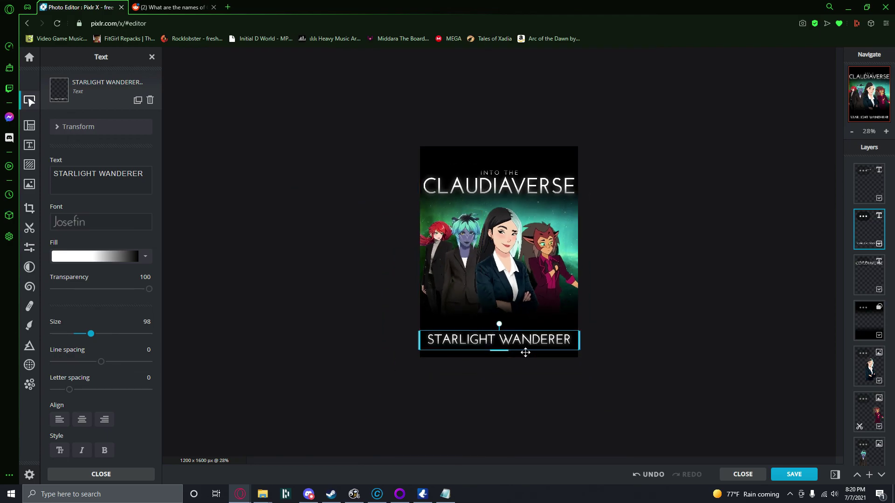
scroll(510, 352, up, 1)
click(743, 330)
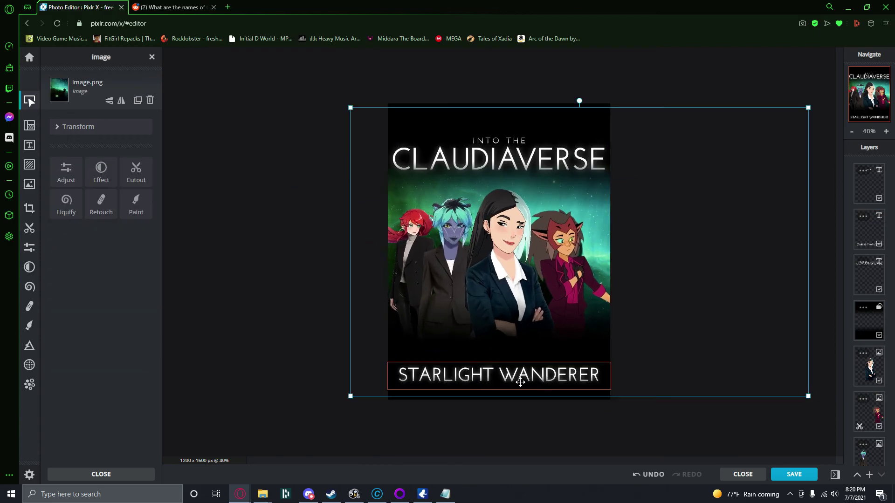
drag(519, 380, 521, 386)
click(296, 383)
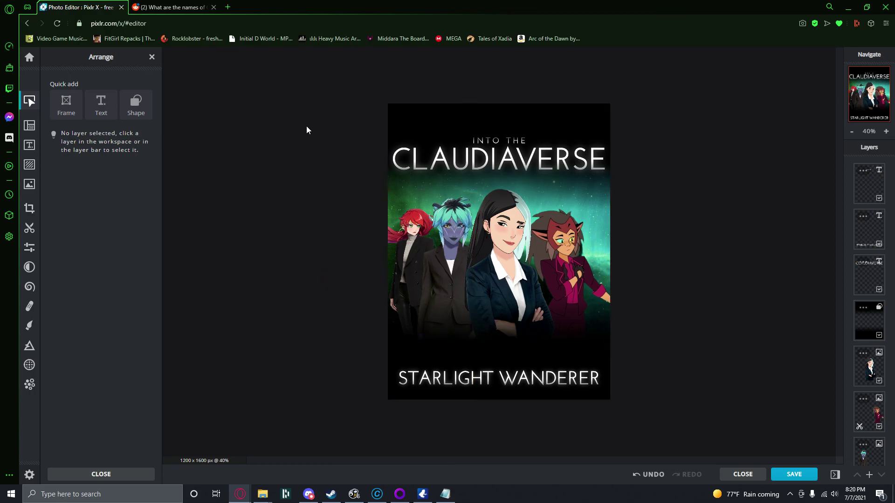
Select the INTO THE and CLAUDIAVERSE lines together and move them up closer to the poster's top edge
scroll(585, 298, up, 1)
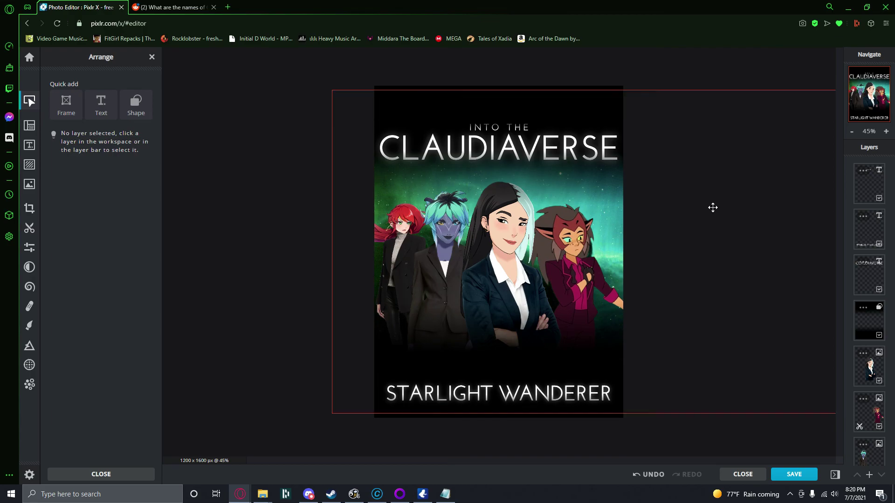
click(512, 148)
shift+click(518, 132)
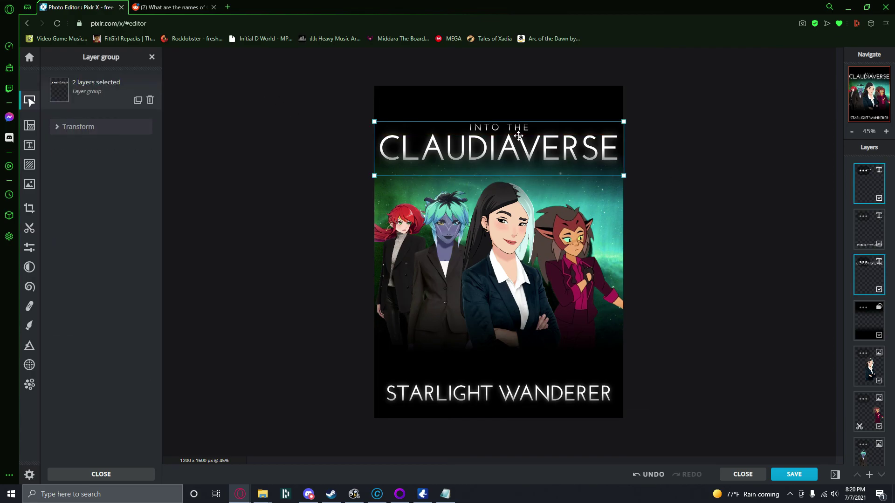
drag(543, 156, 544, 138)
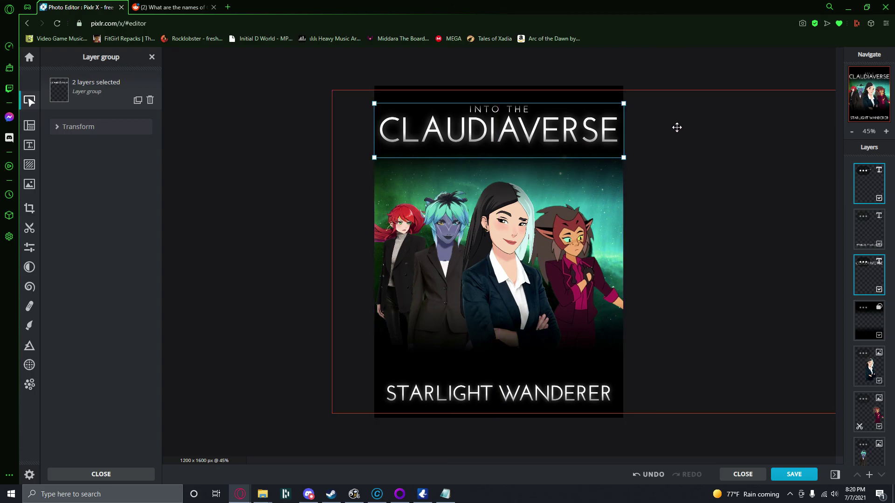
click(283, 159)
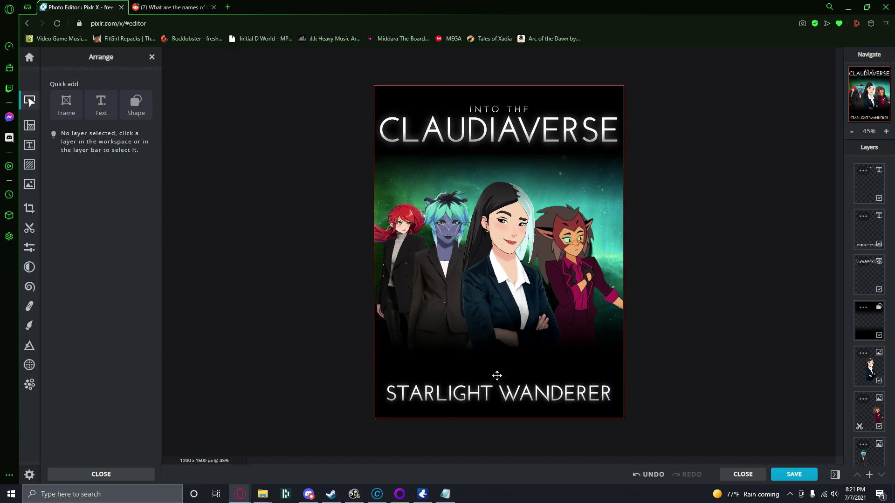
mouse_move(423, 494)
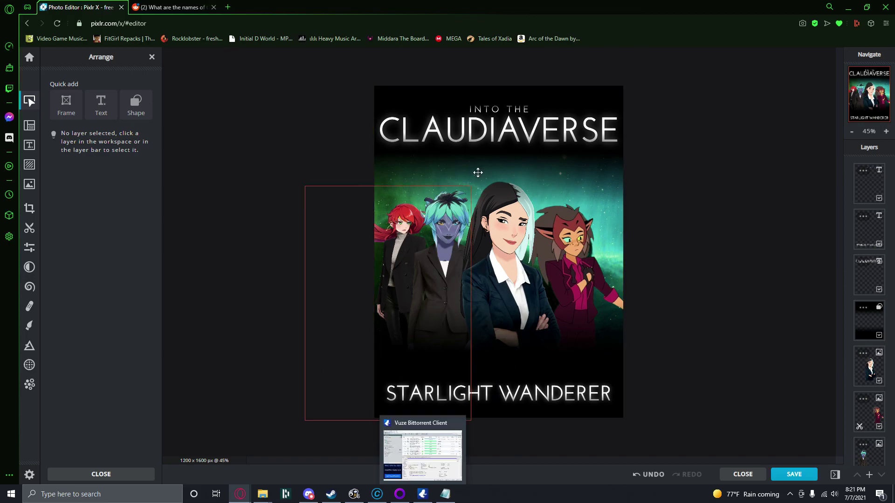